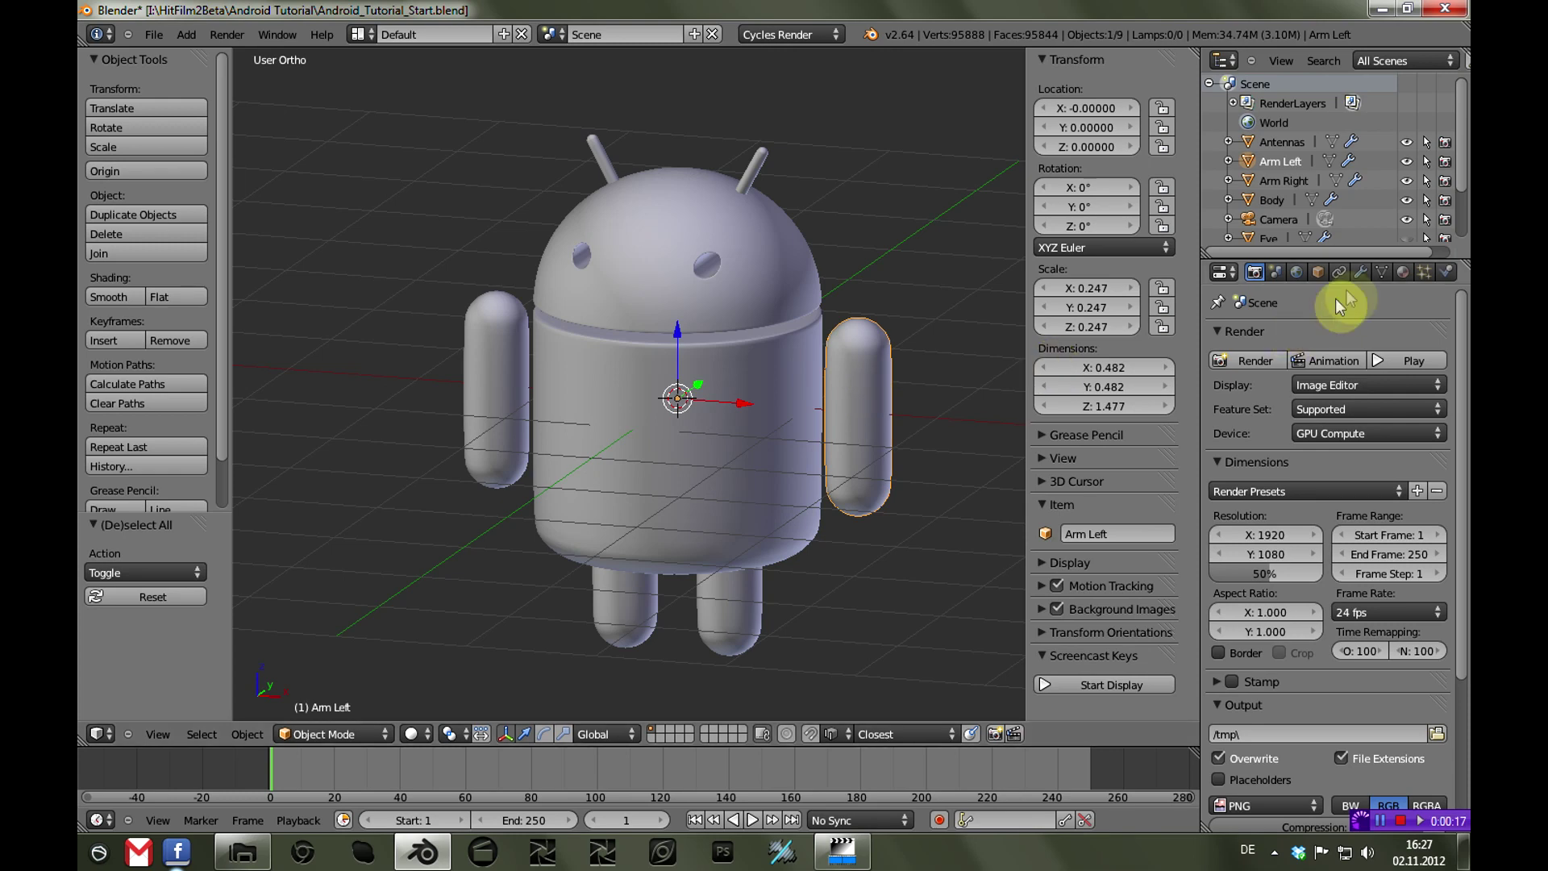
Apply the Subsurf modifier on both the Arm Left and Arm Right objects
click(1358, 271)
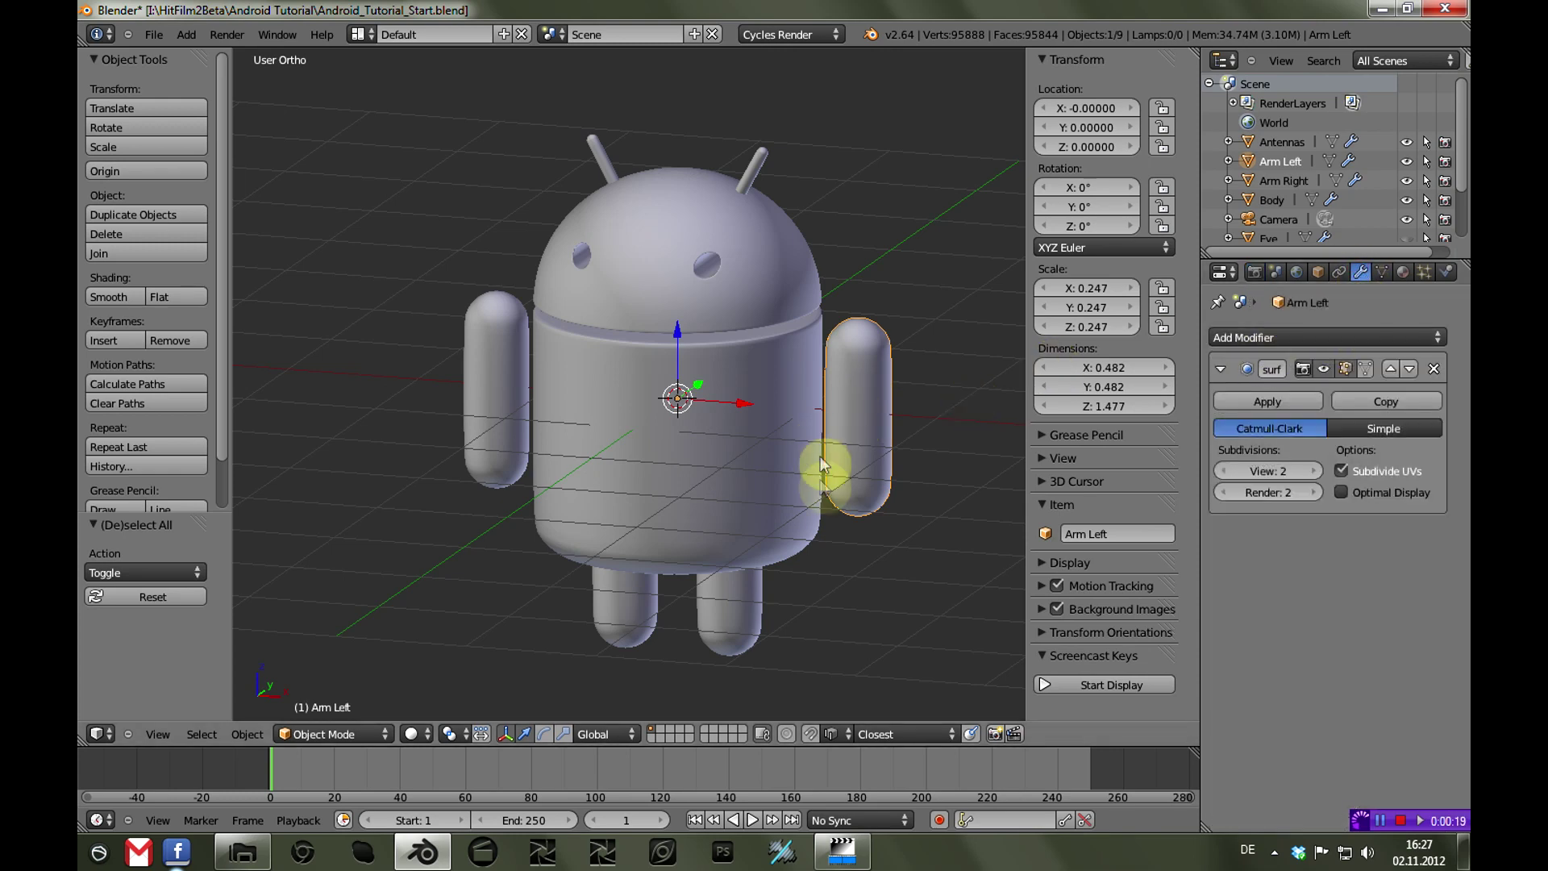
middle_drag(816, 553, 797, 582)
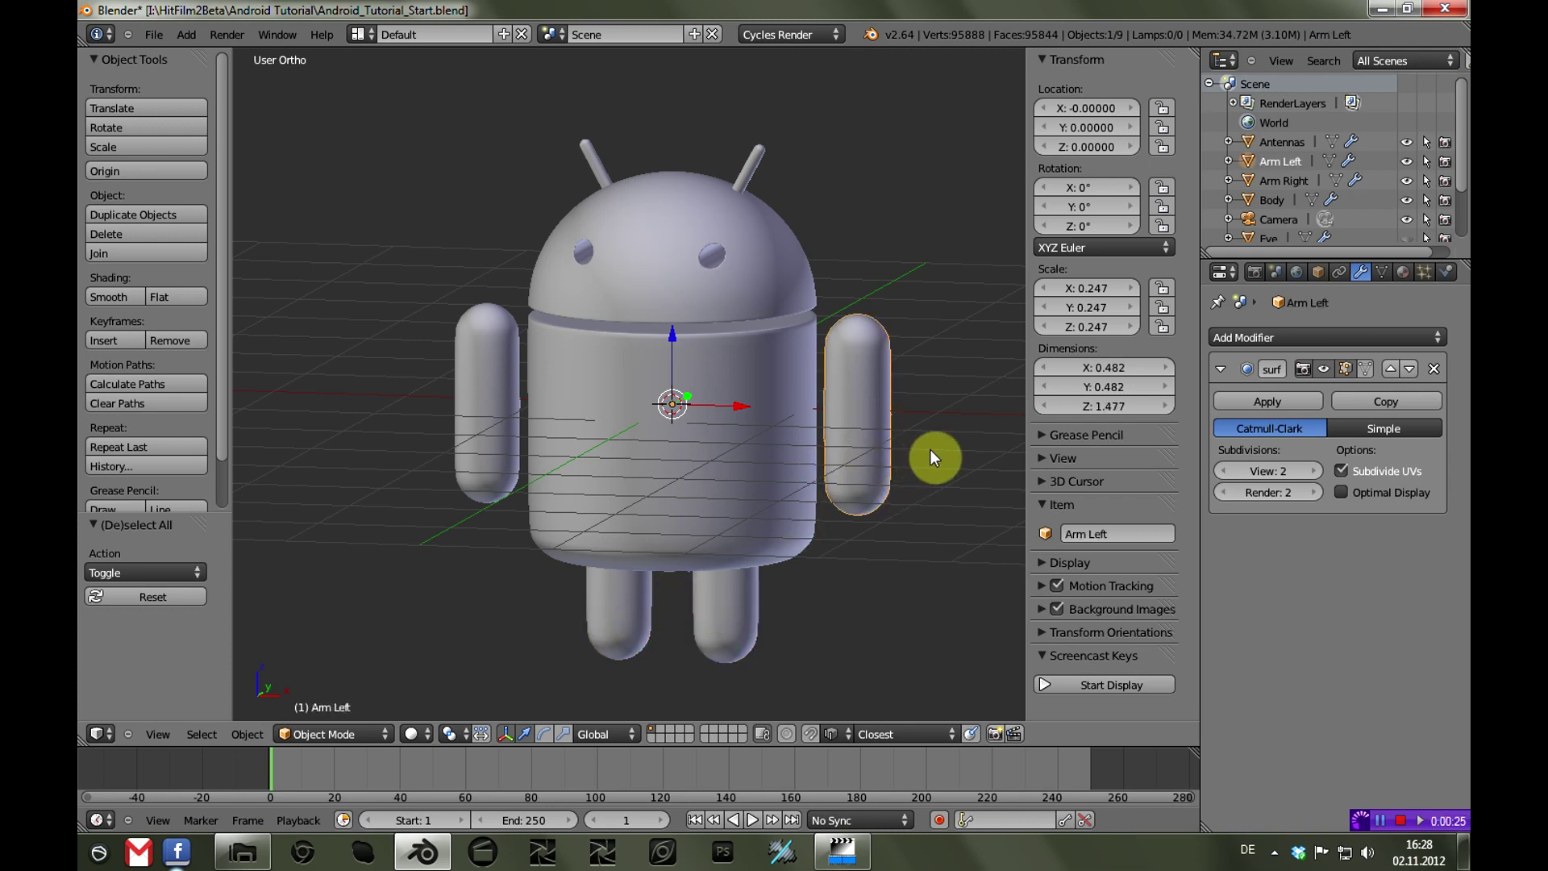
click(1290, 401)
right_click(461, 407)
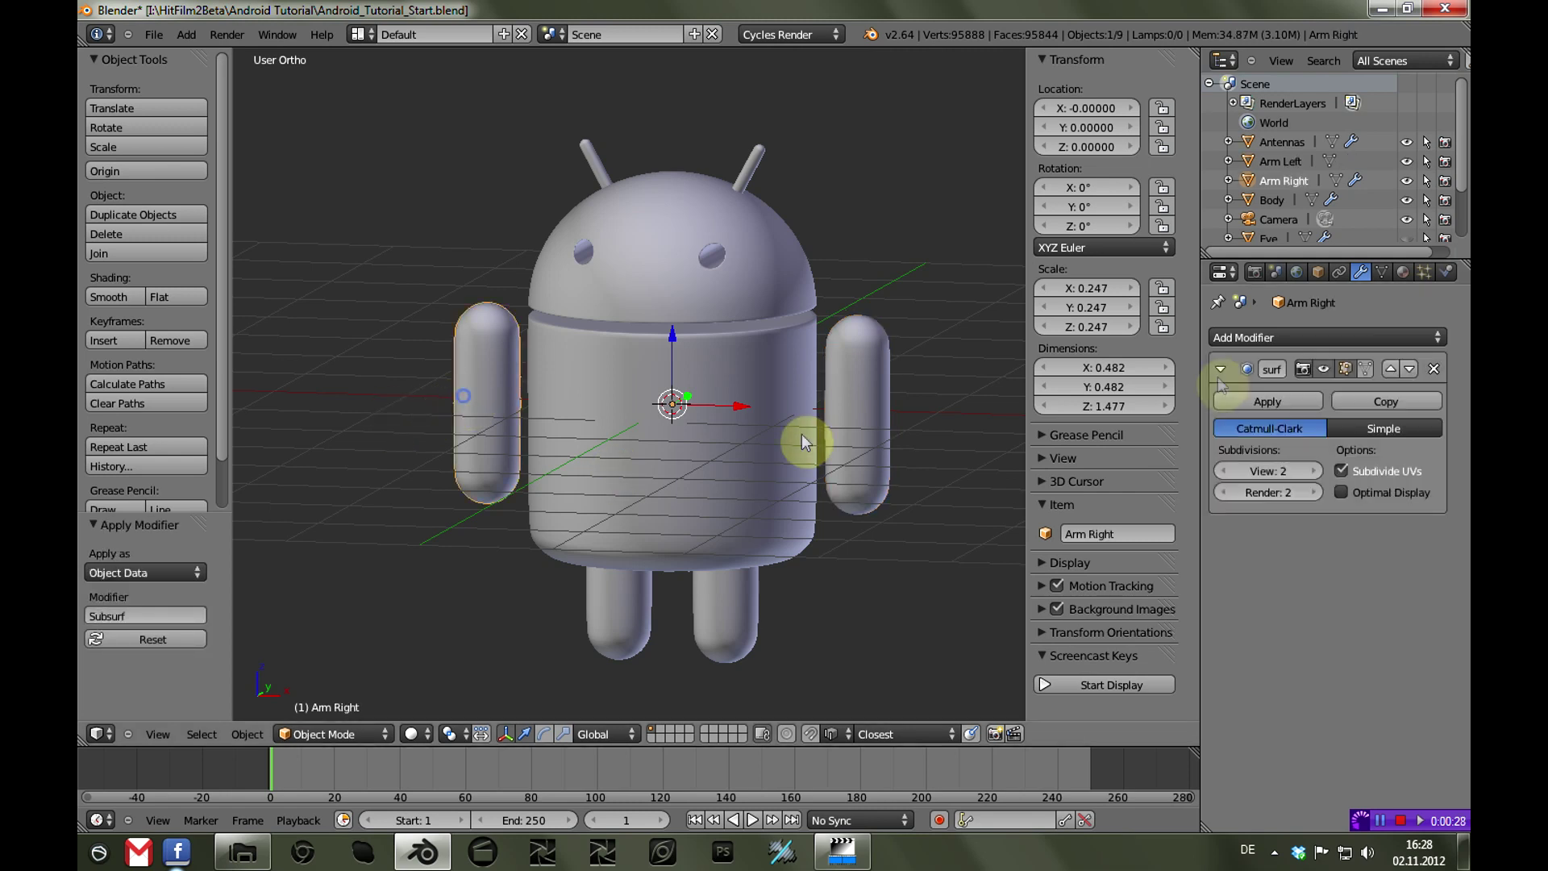
click(1254, 401)
Apply the Subsurf modifier on the Leg Left, Leg Right and Body objects
right_click(732, 595)
click(1258, 402)
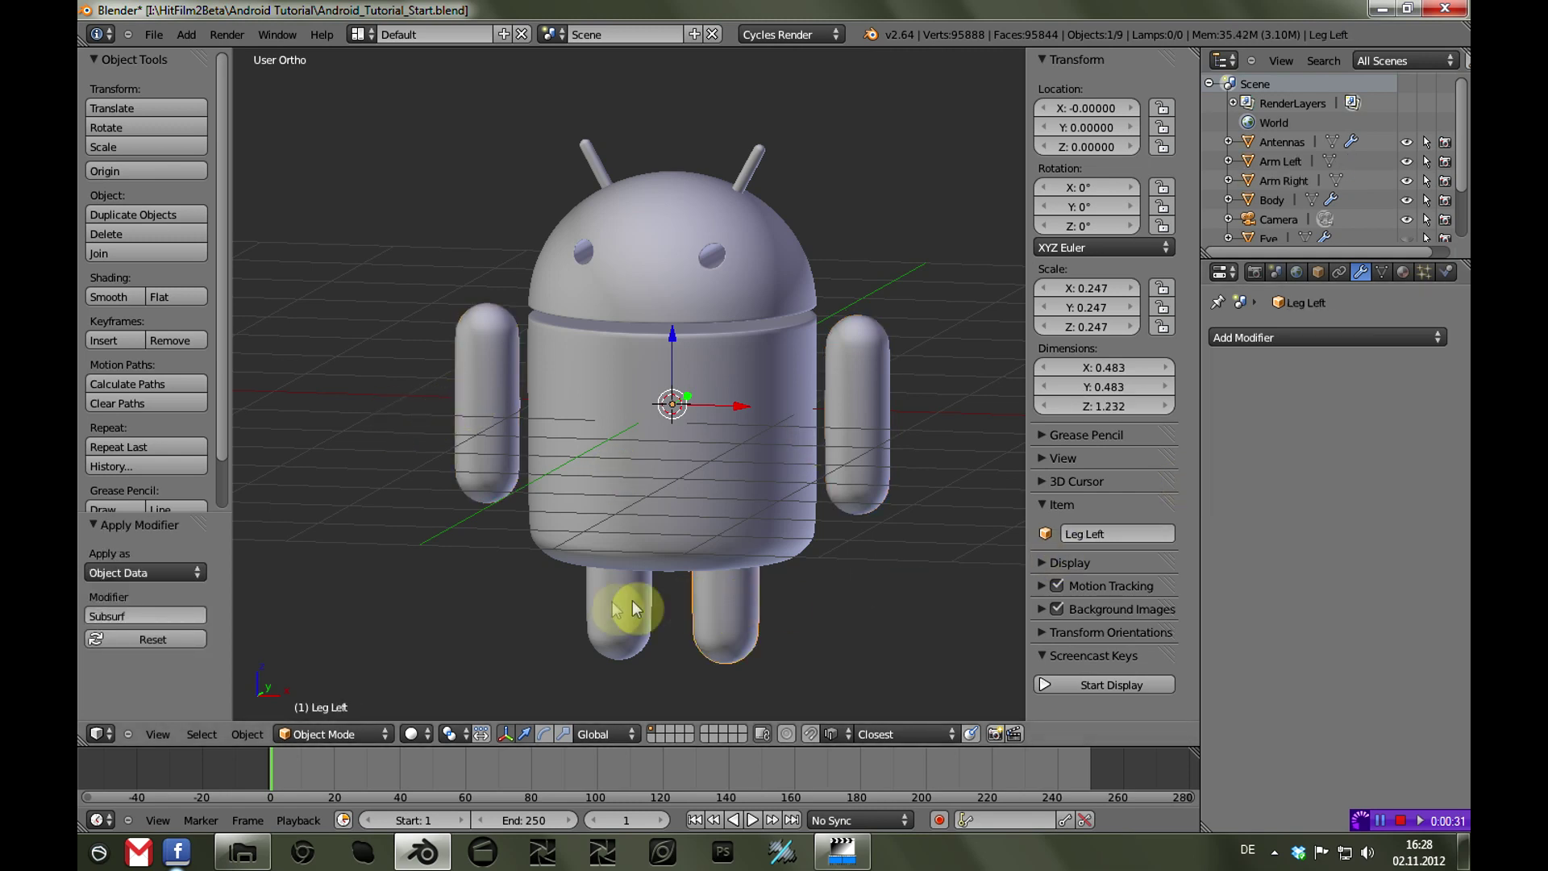
right_click(628, 609)
click(1289, 403)
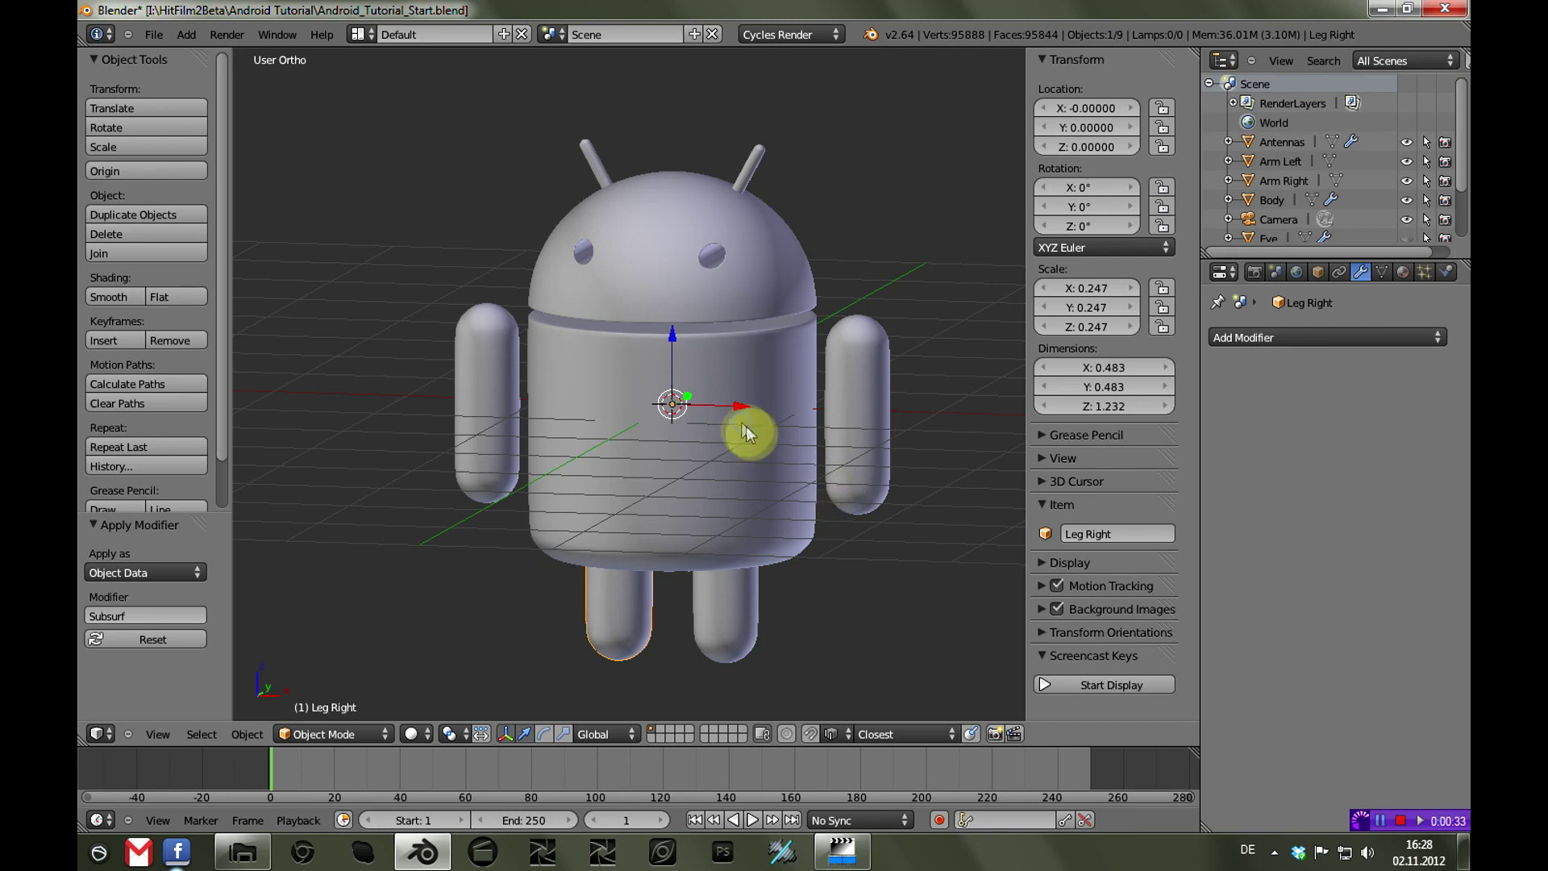
right_click(742, 425)
click(1297, 401)
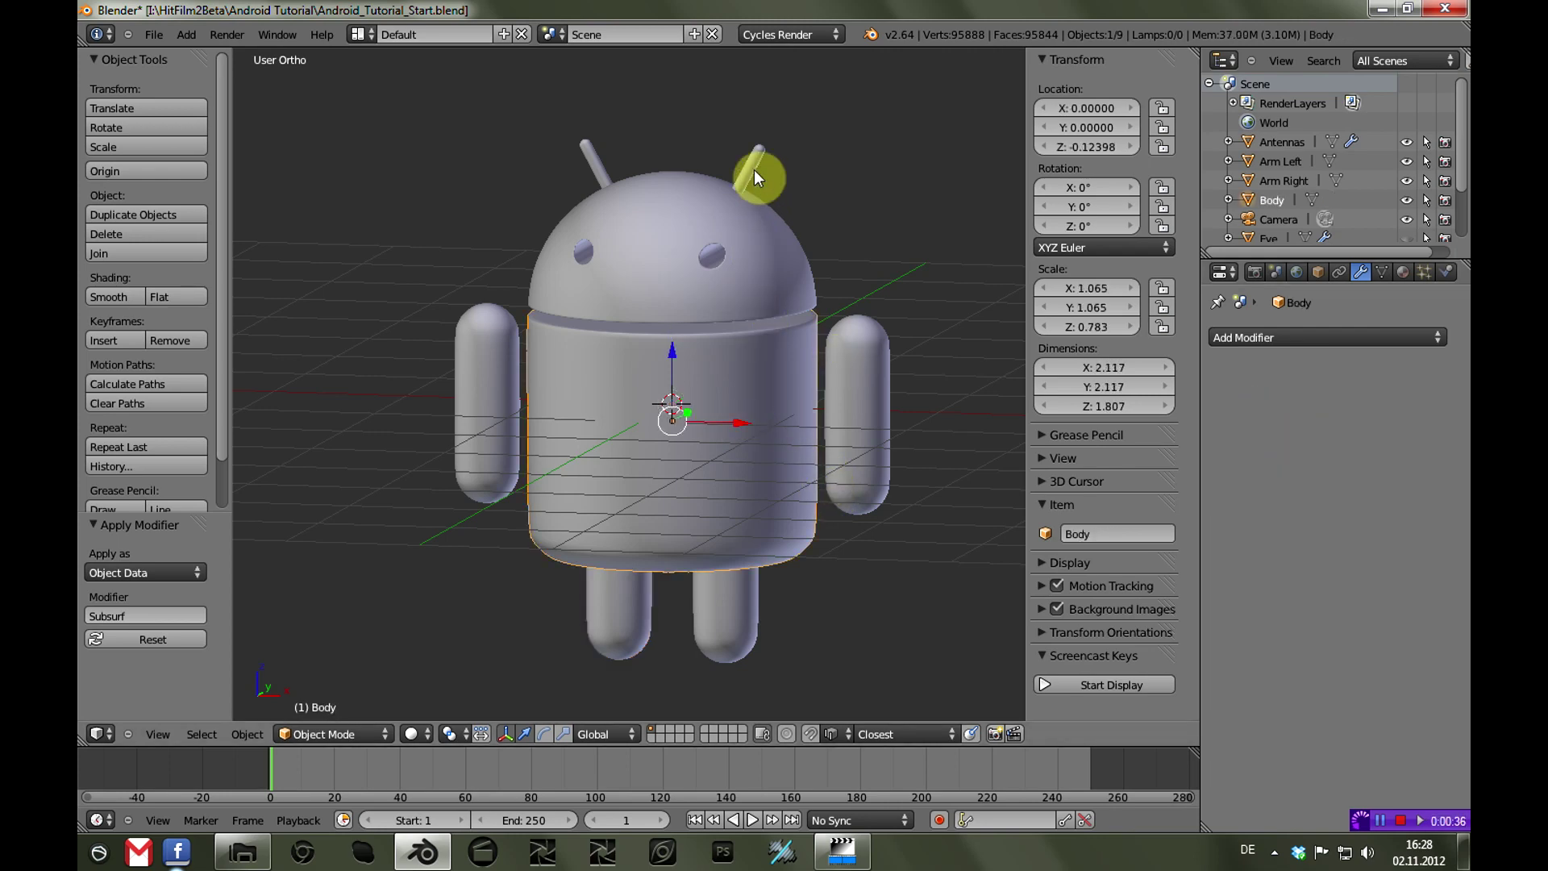
Go through the robot's head, arms, body, legs and antennas one by one to check their object names and modifiers
middle_drag(511, 460, 604, 504)
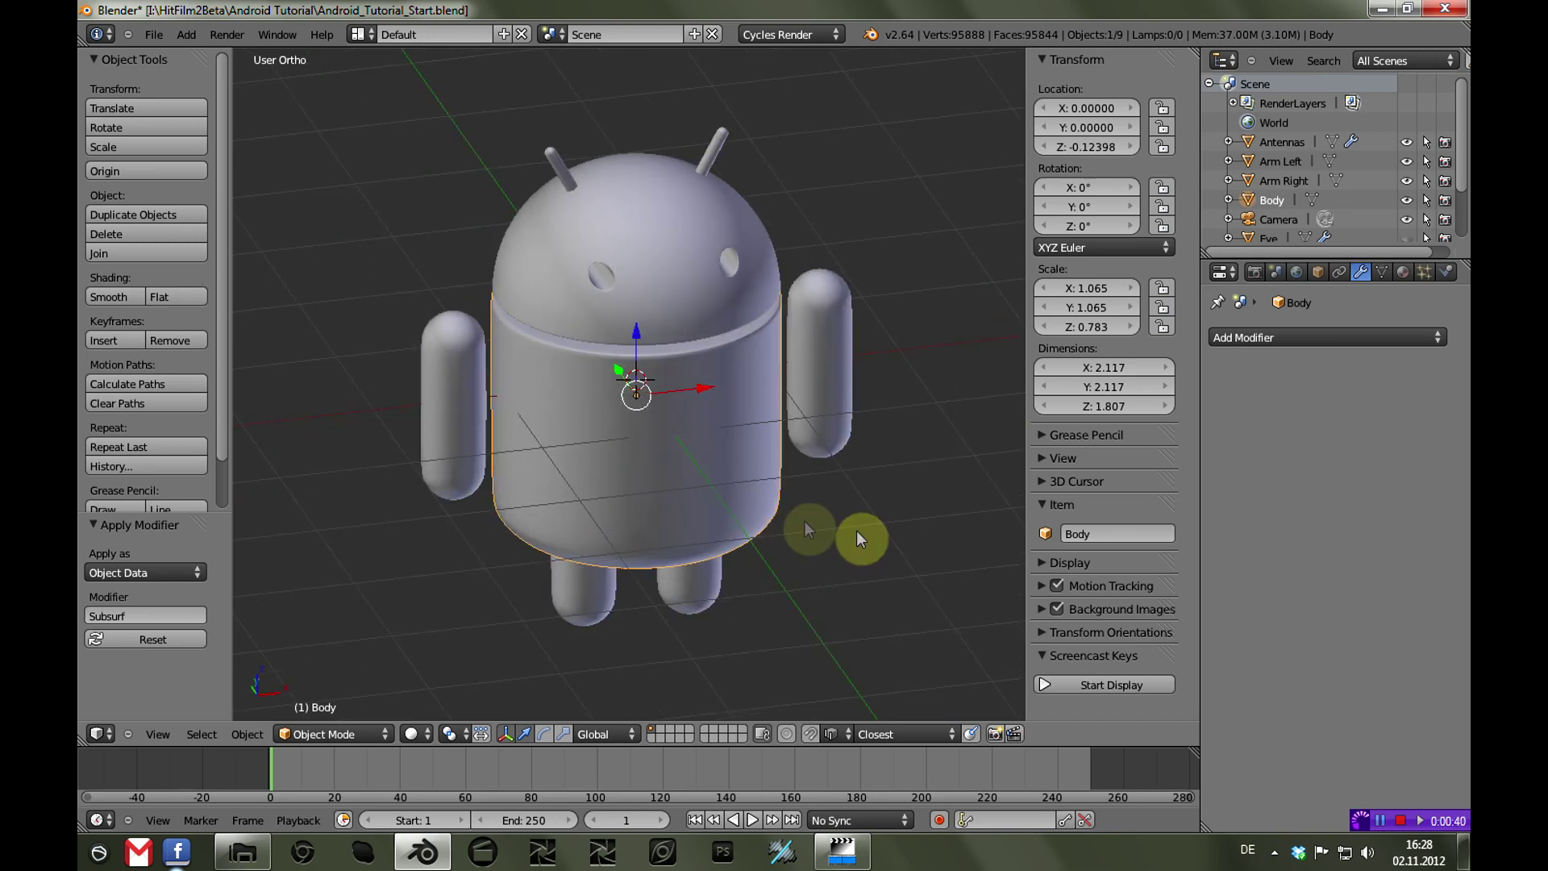
right_click(618, 313)
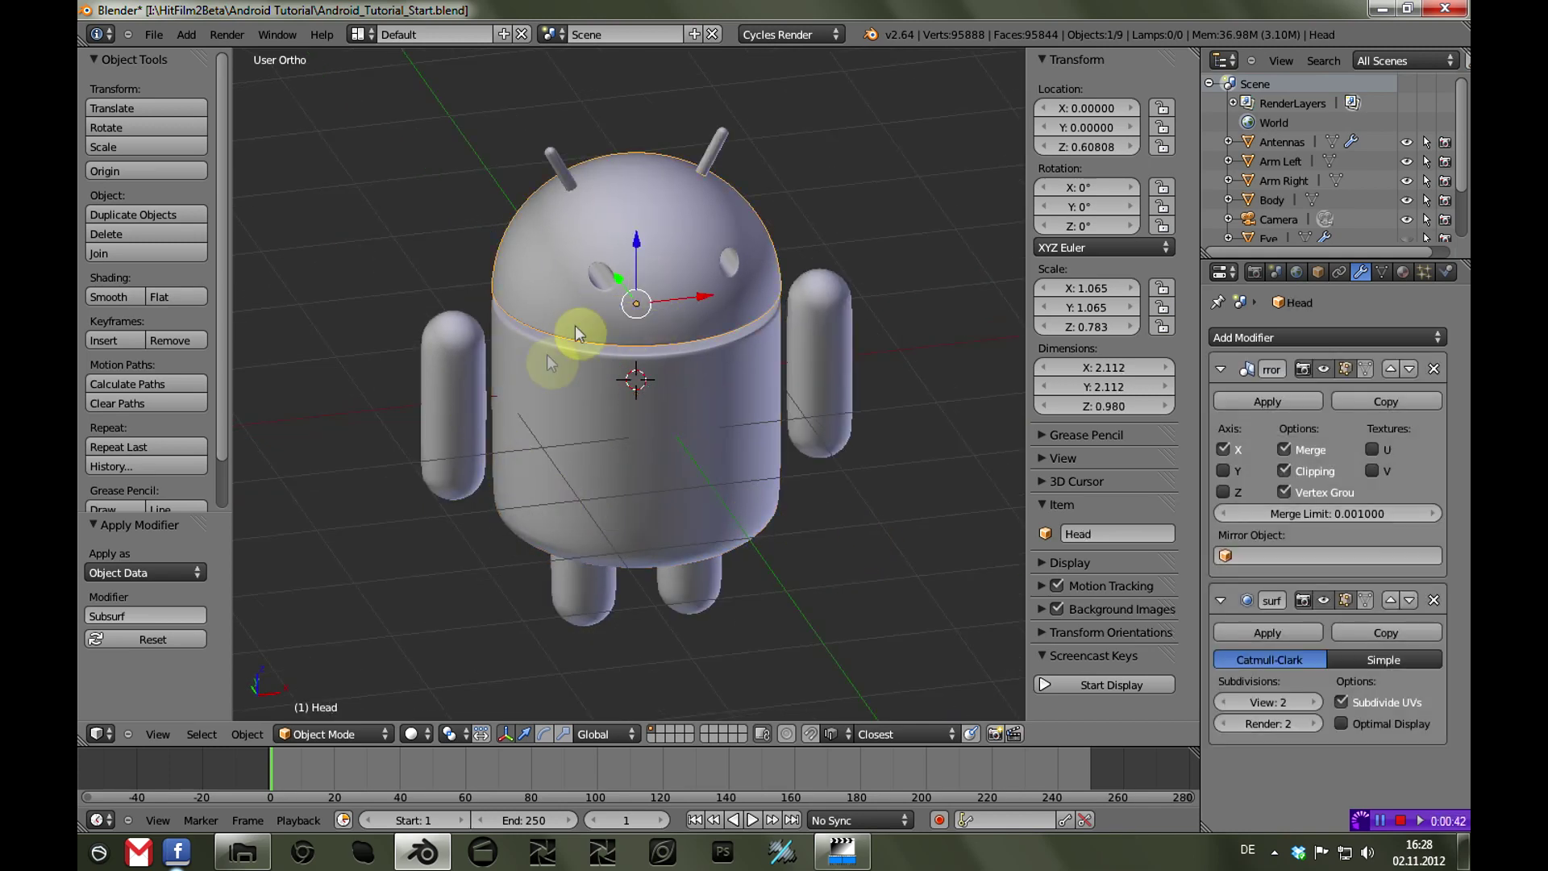
right_click(472, 391)
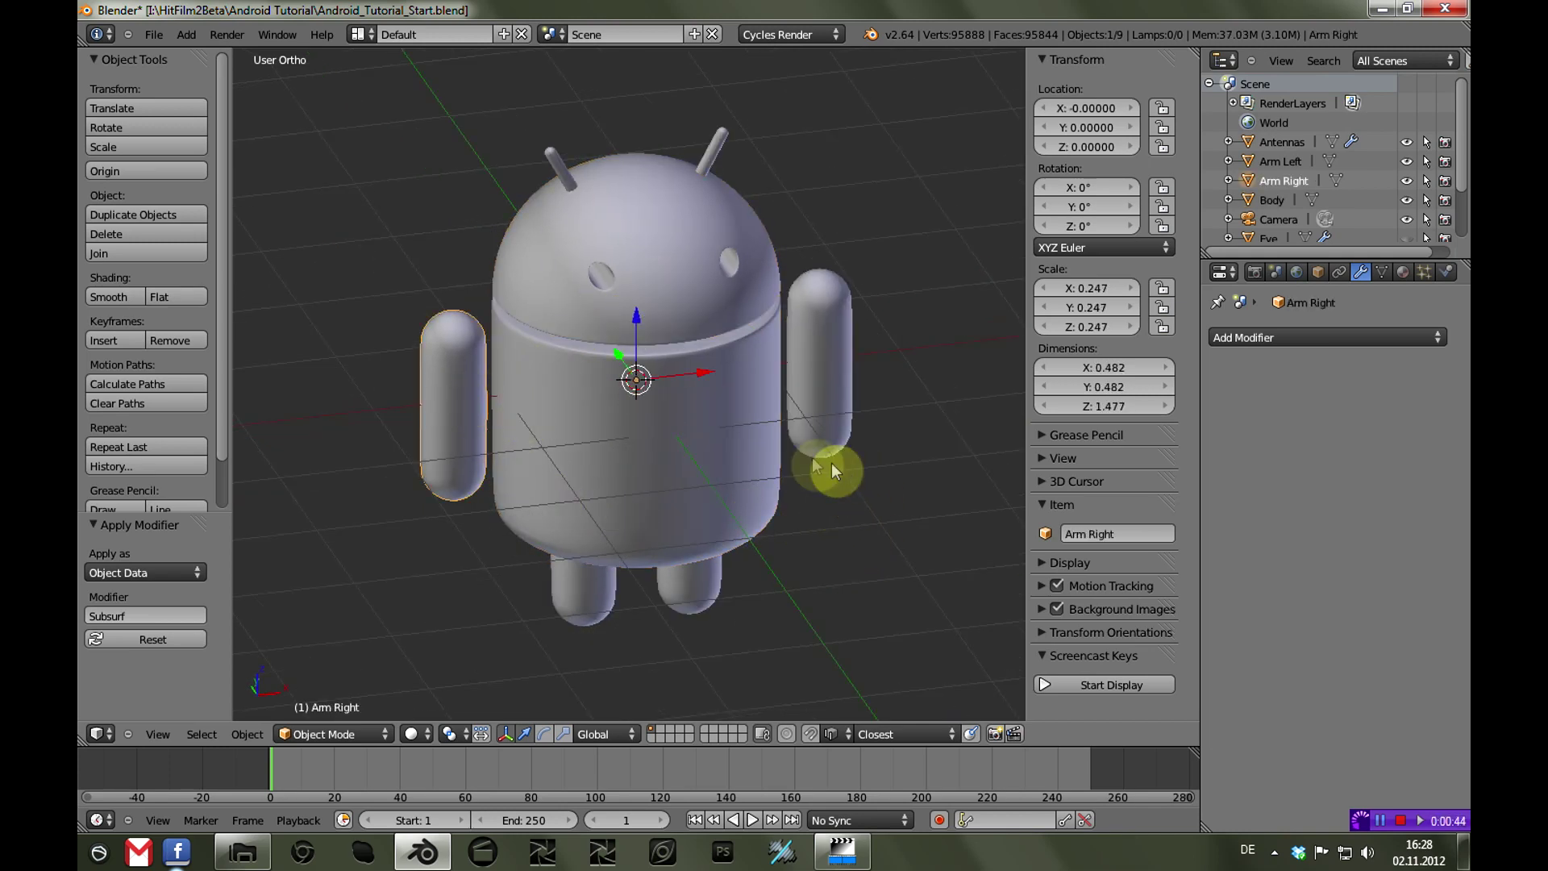
right_click(830, 356)
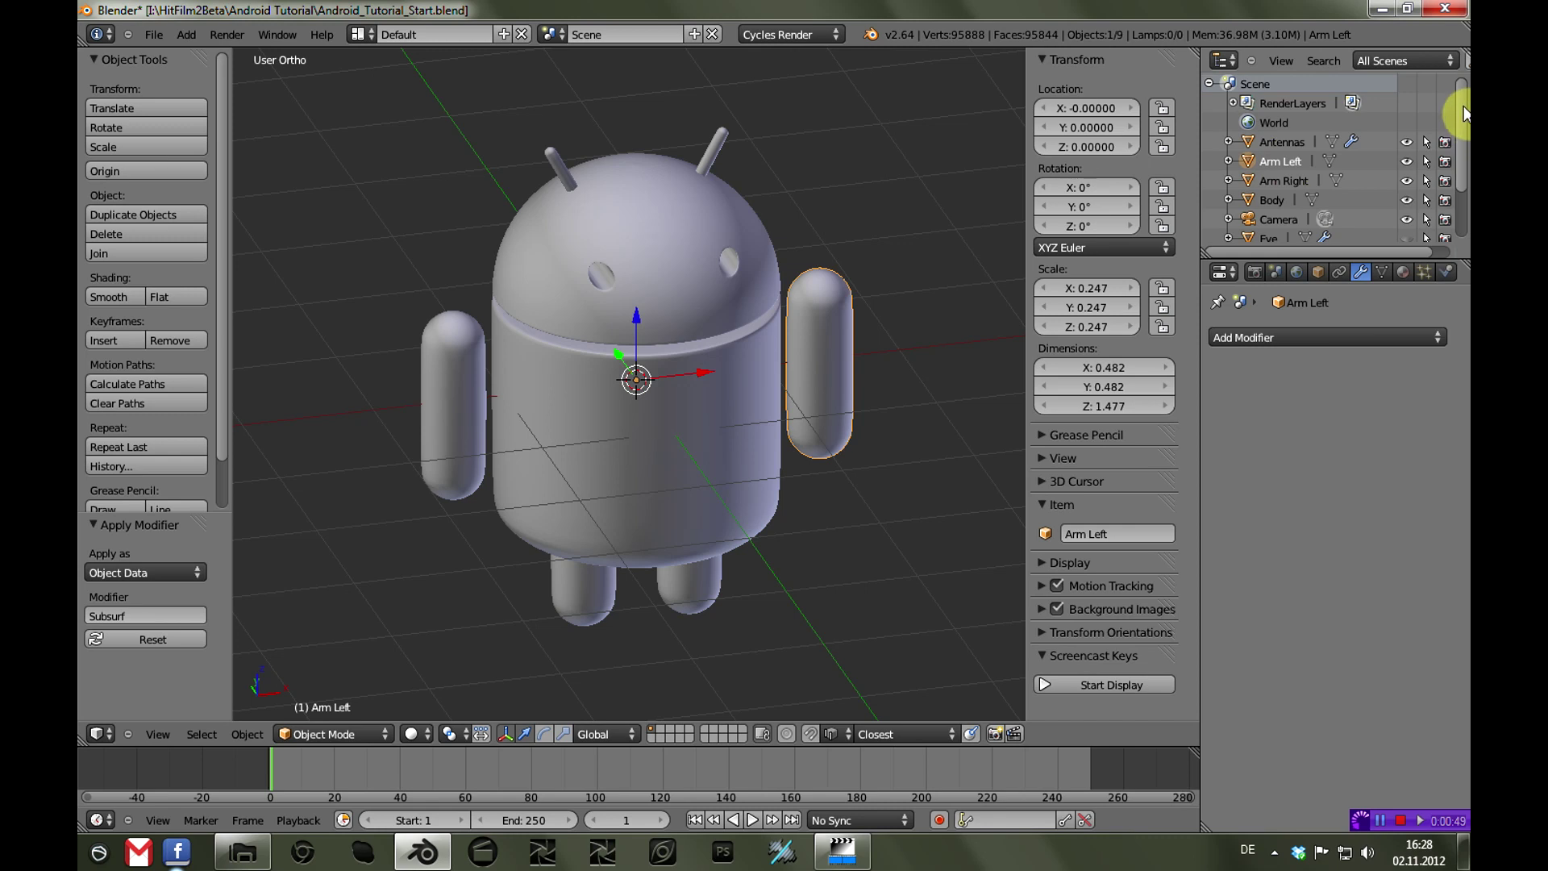
scroll(1459, 158, down, 2)
scroll(1459, 157, up, 2)
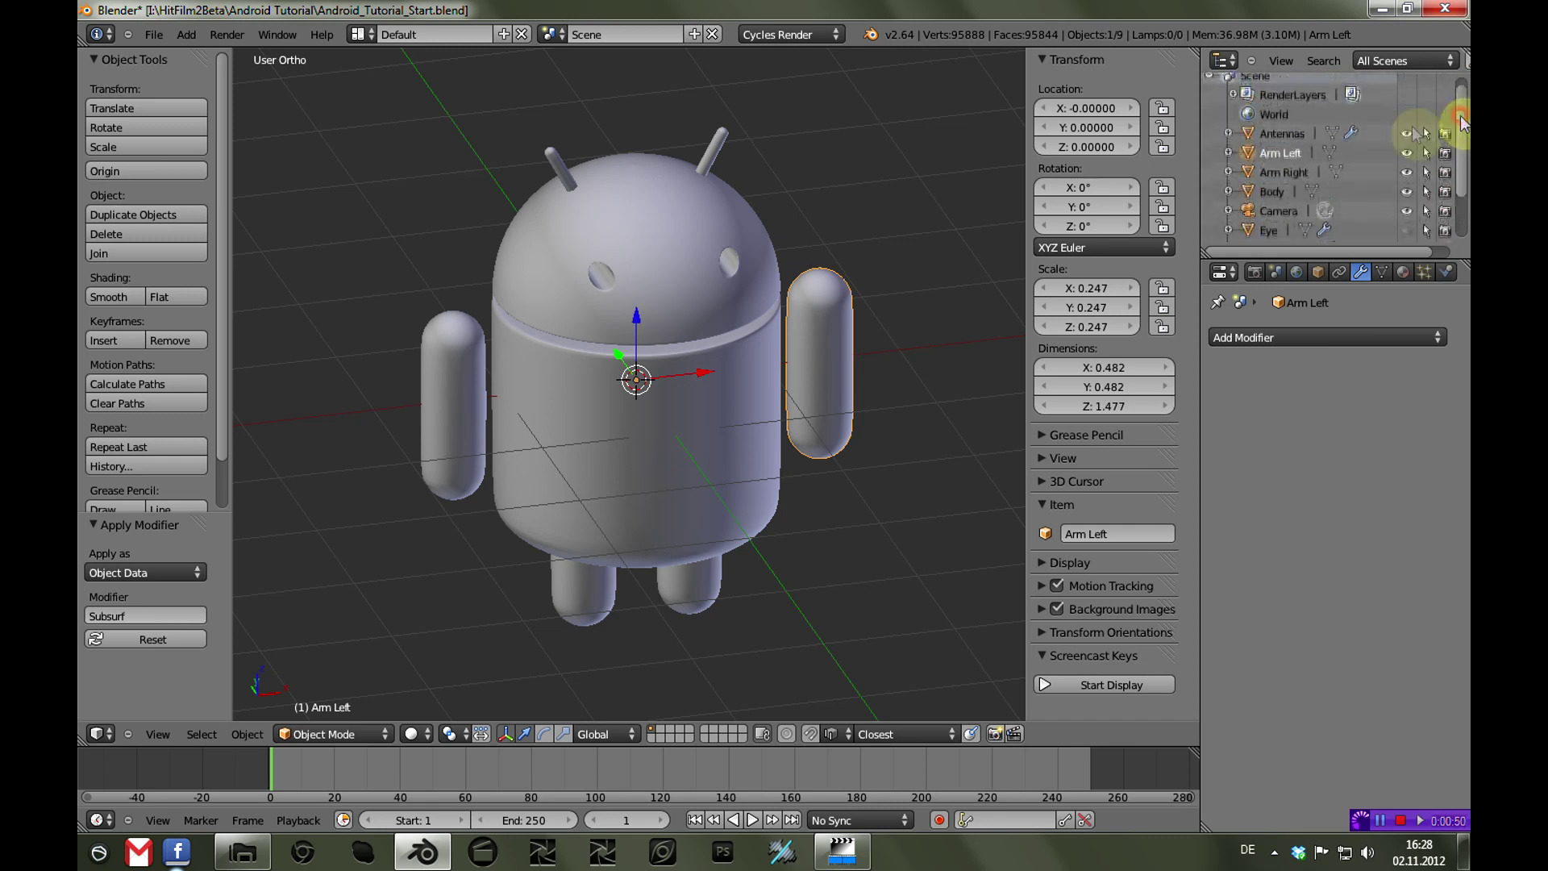
click(1284, 173)
click(1270, 194)
scroll(1308, 202, down, 3)
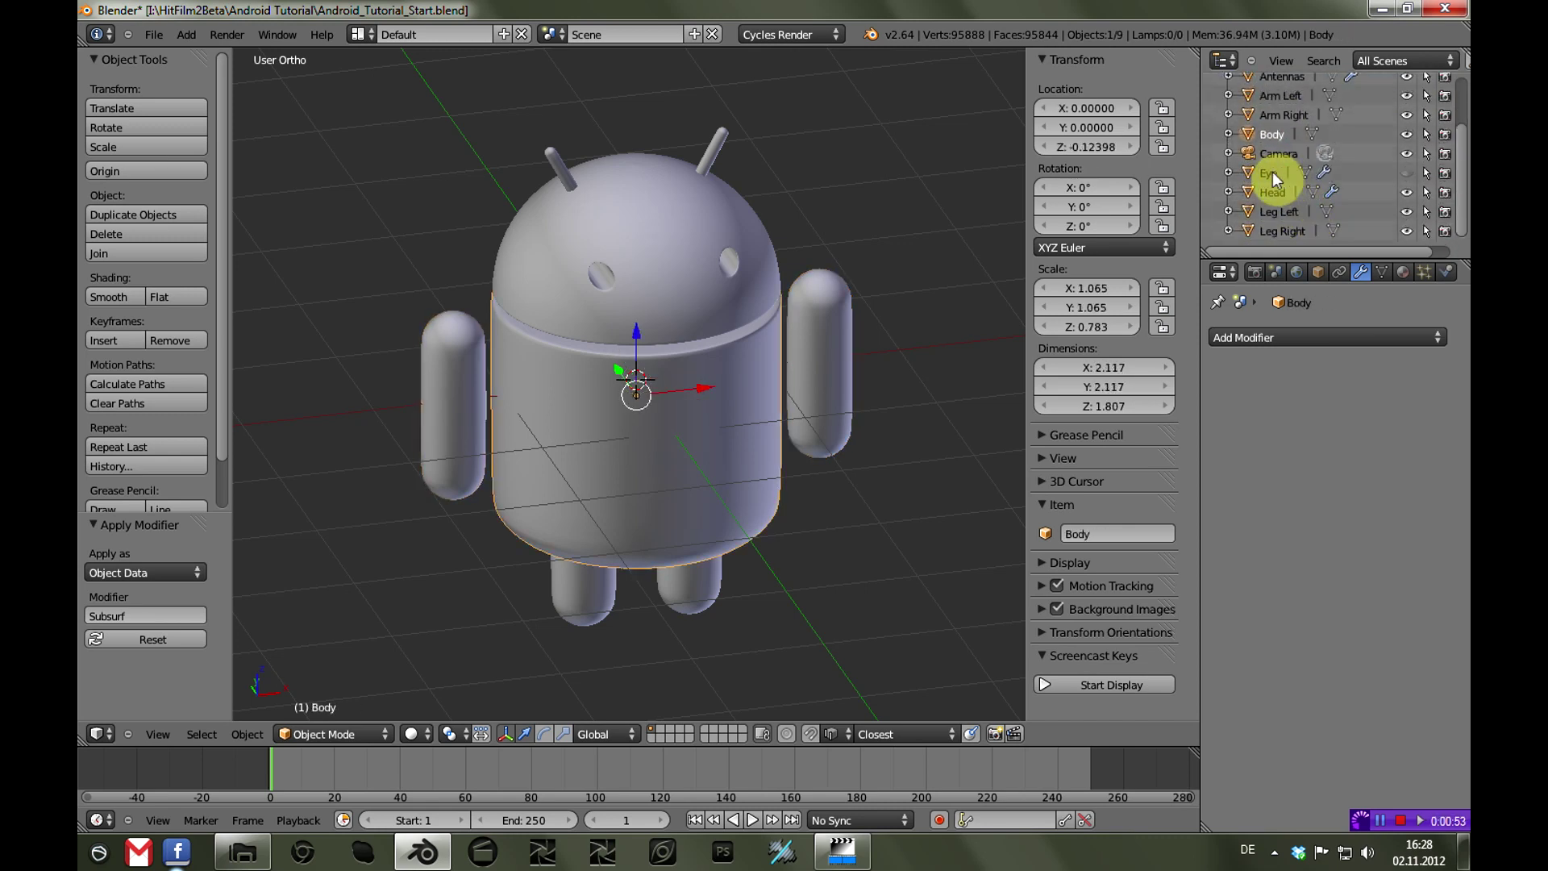
click(1271, 191)
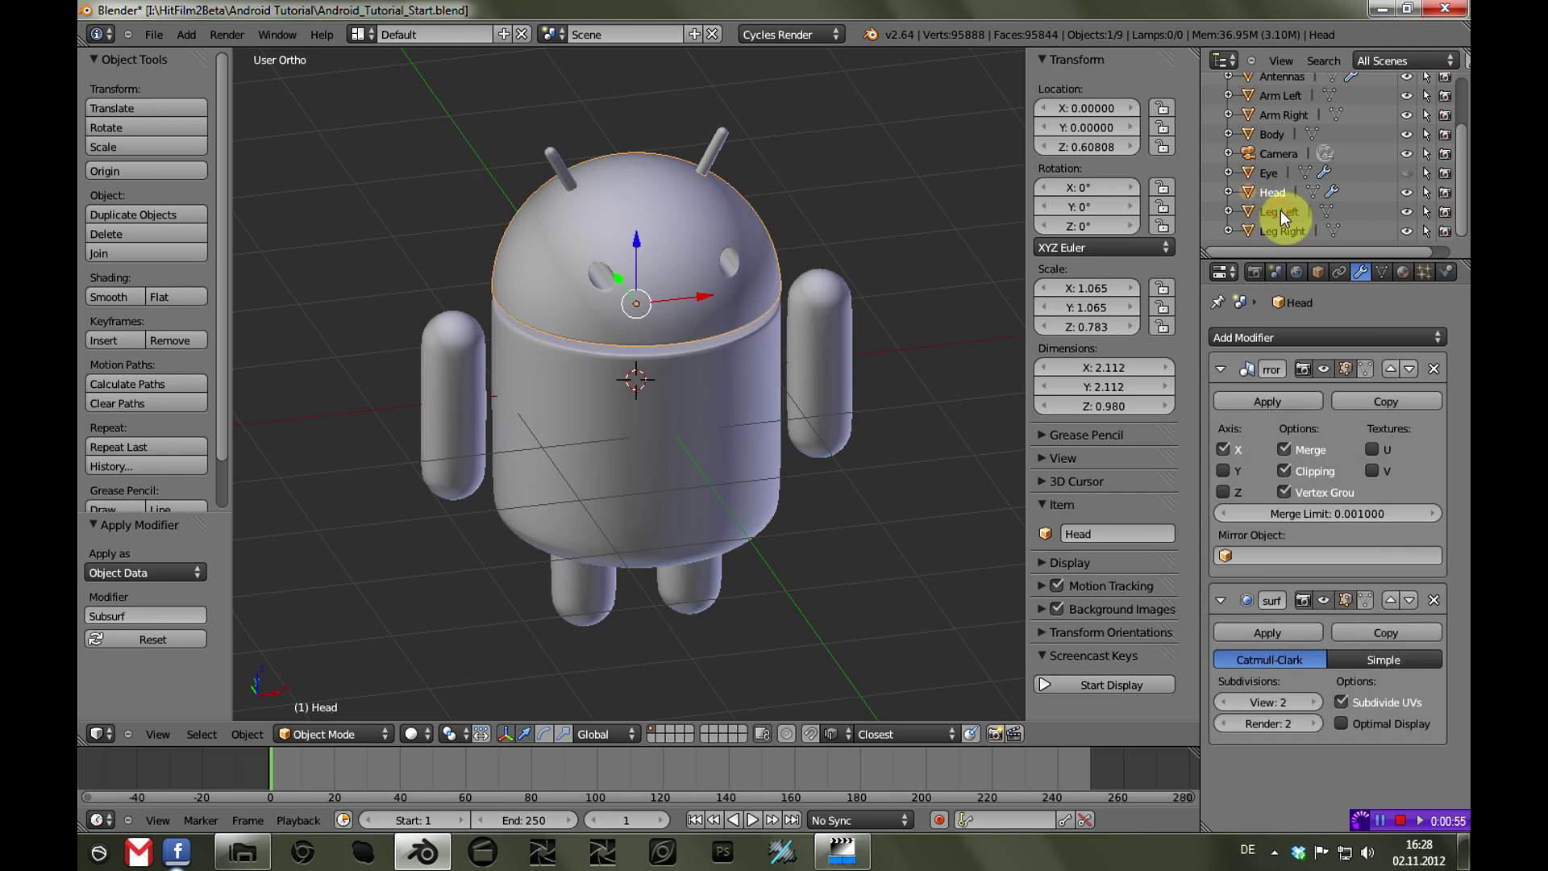
click(1280, 210)
click(1283, 231)
scroll(1291, 218, up, 3)
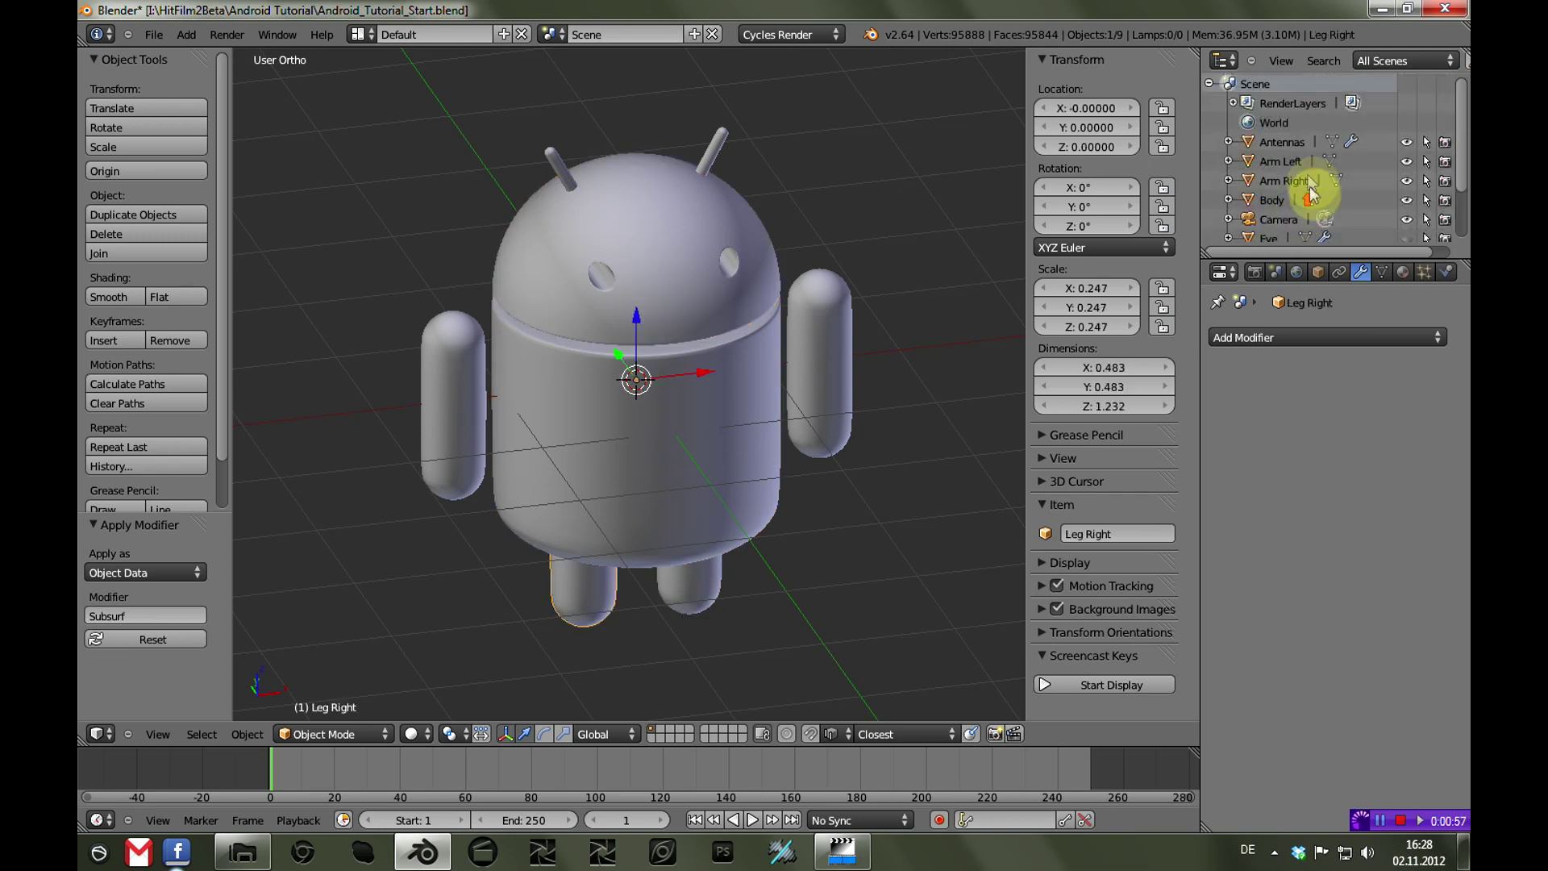
click(1284, 147)
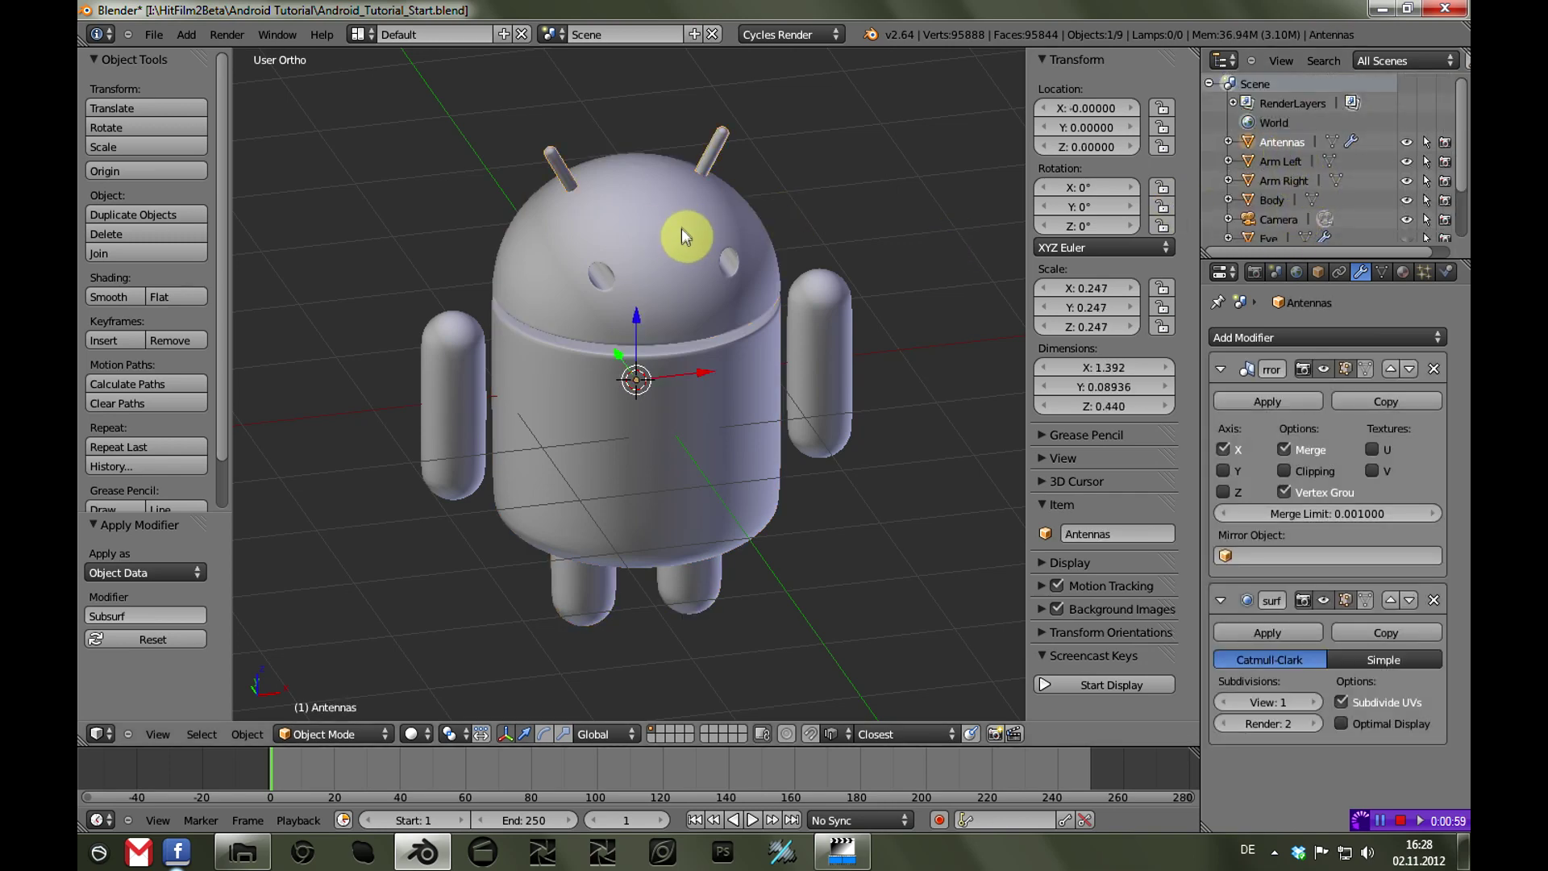
Join the Head and Antennas objects into a single mesh object
right_click(627, 221)
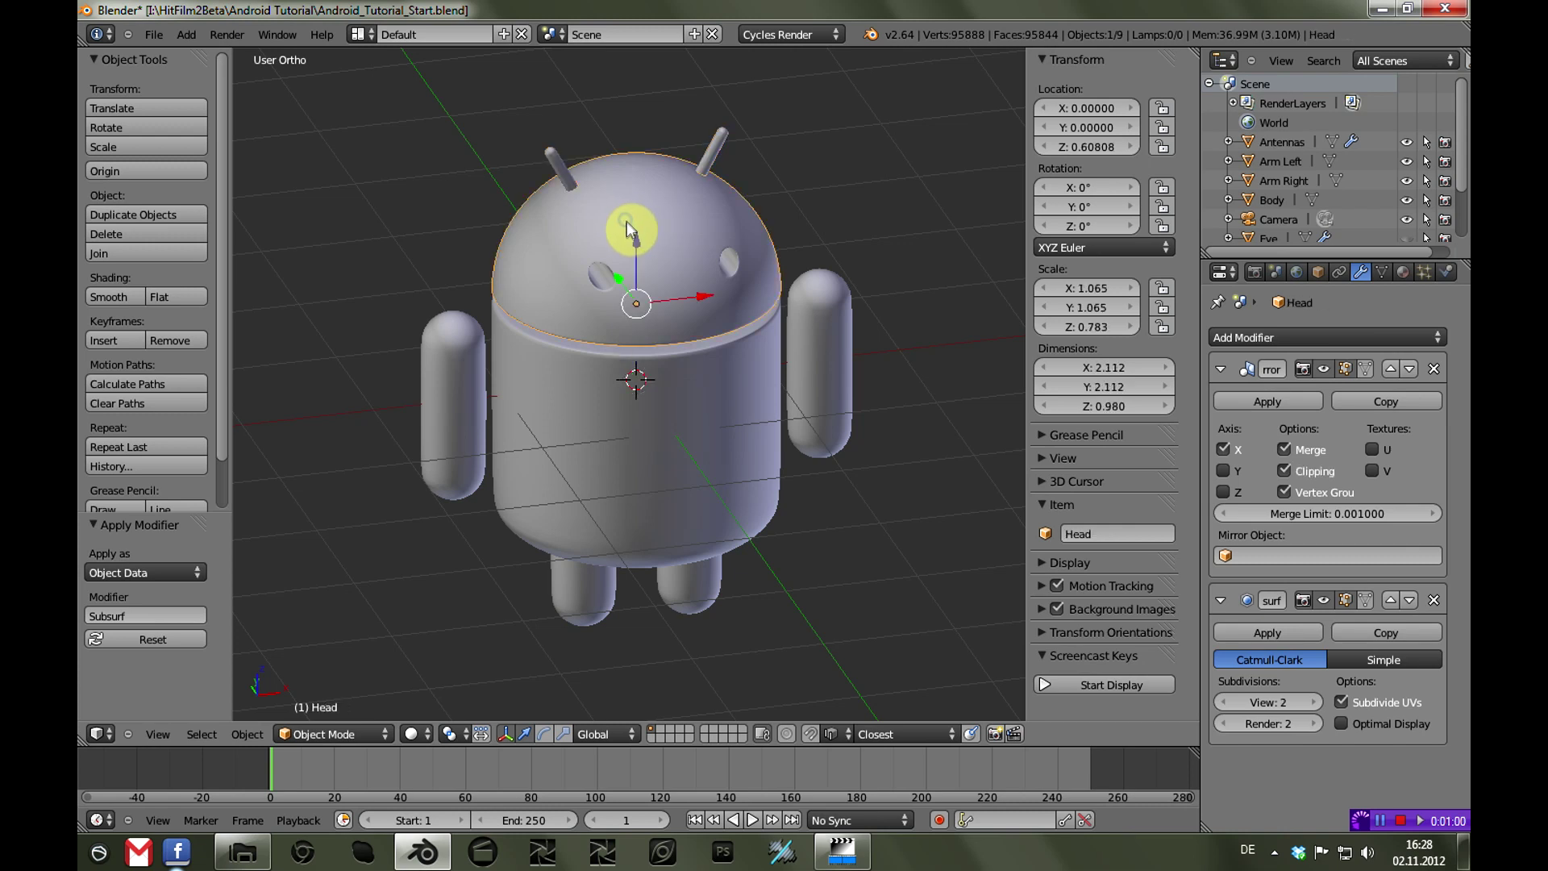
right_click(550, 154)
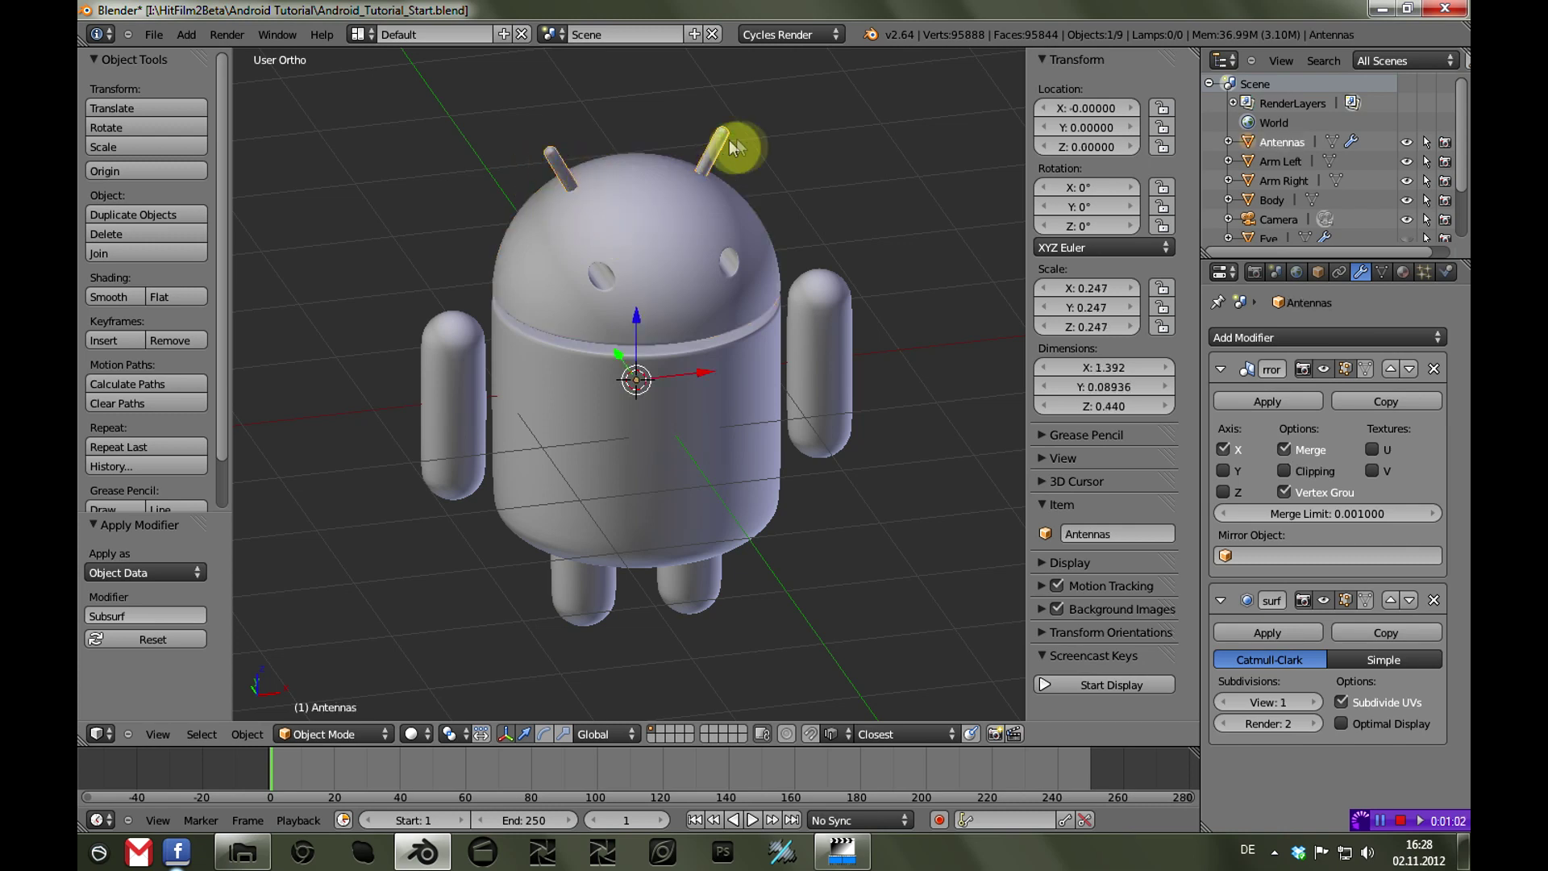
right_click(643, 210)
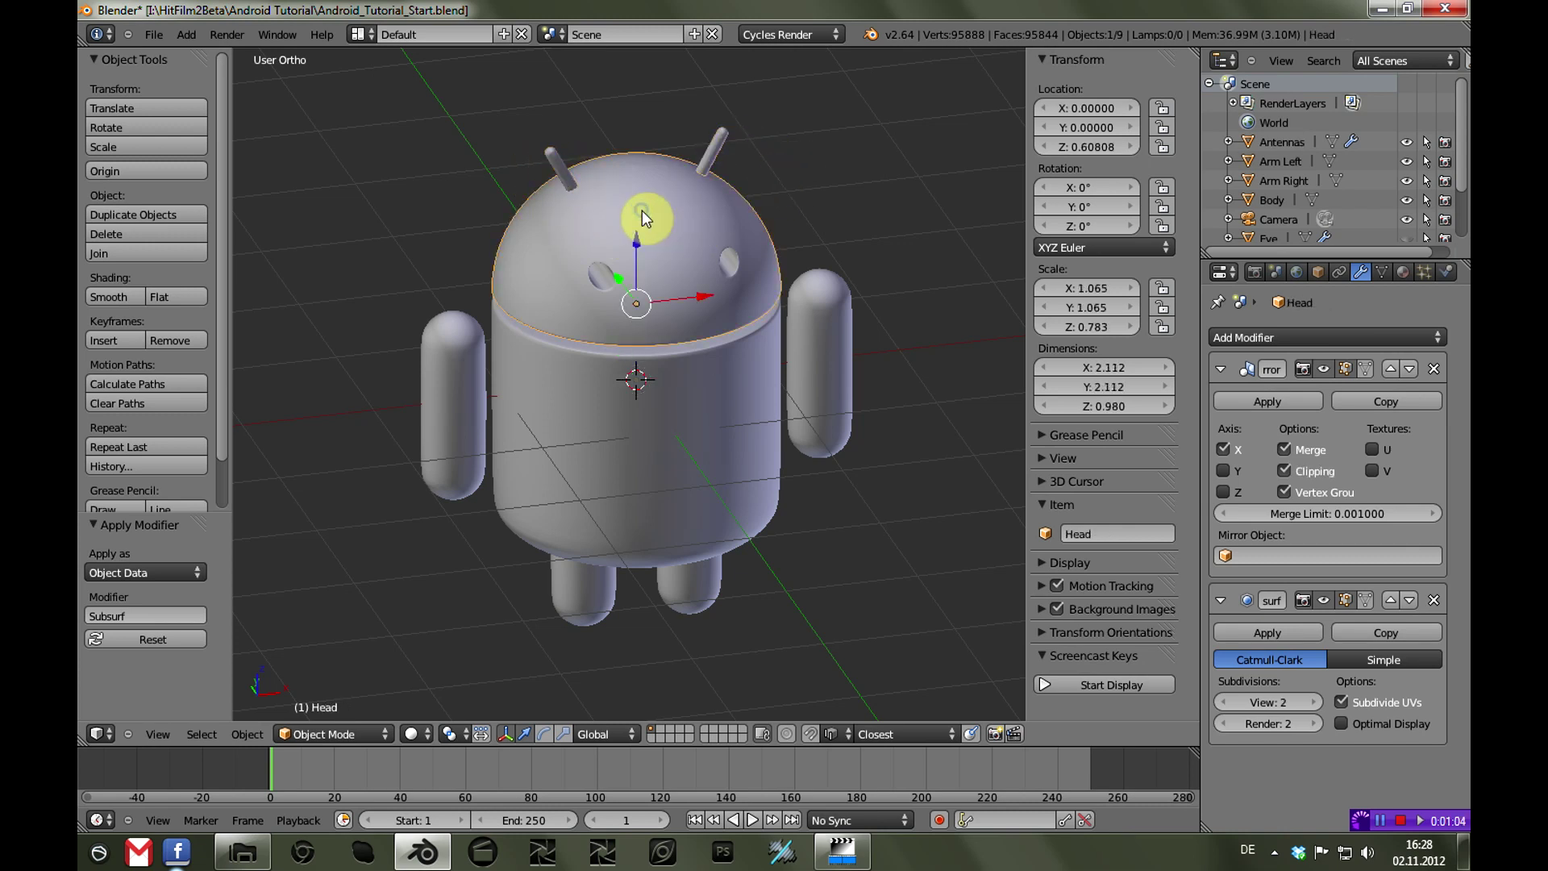
right_click(559, 157)
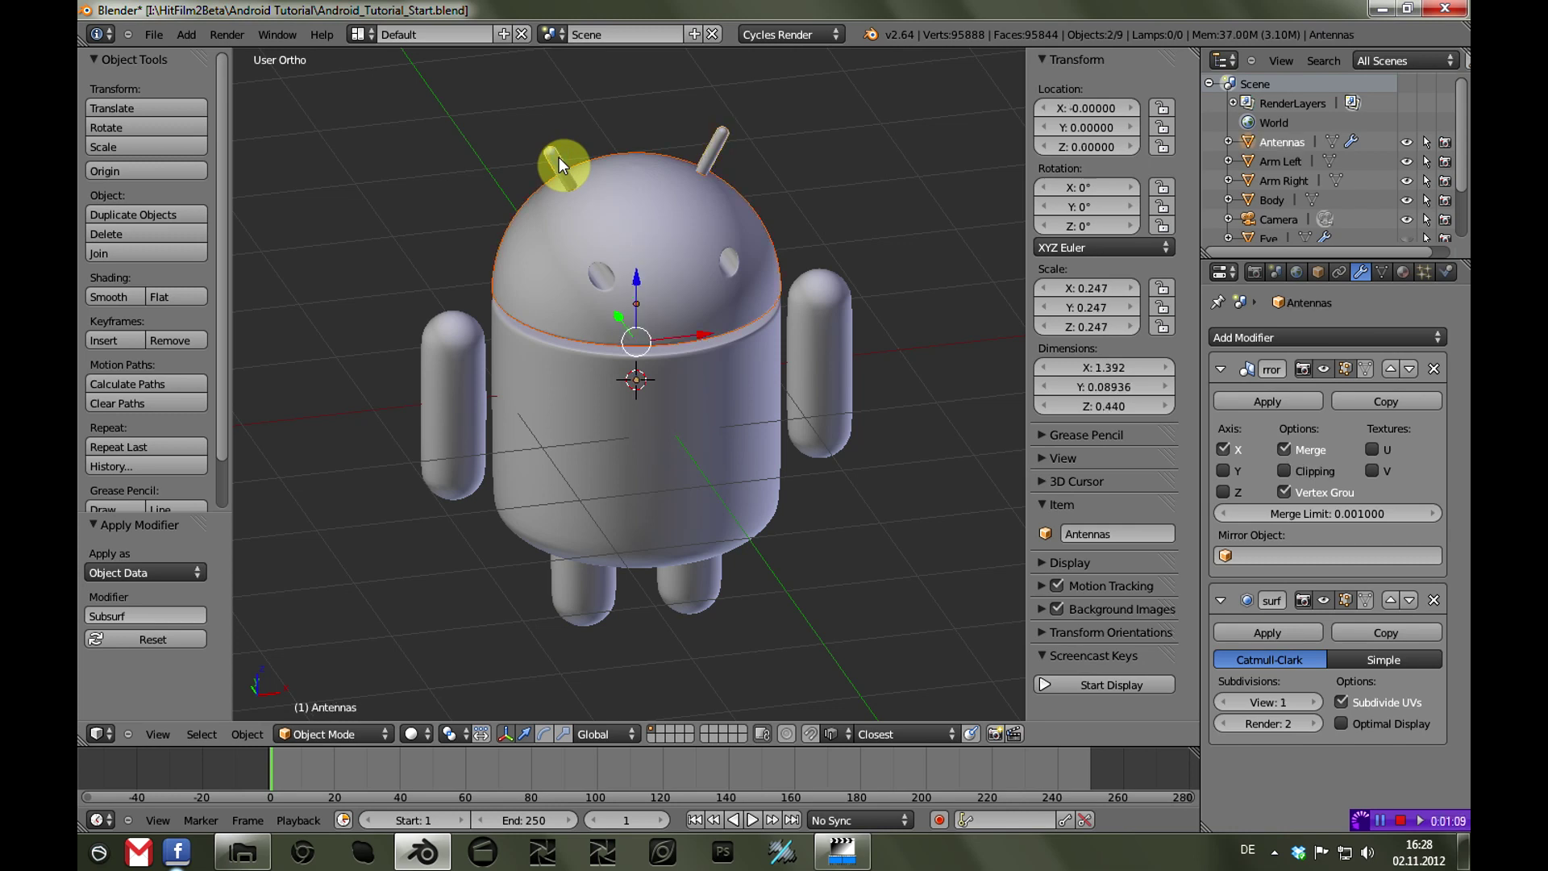
key(ctrl+j)
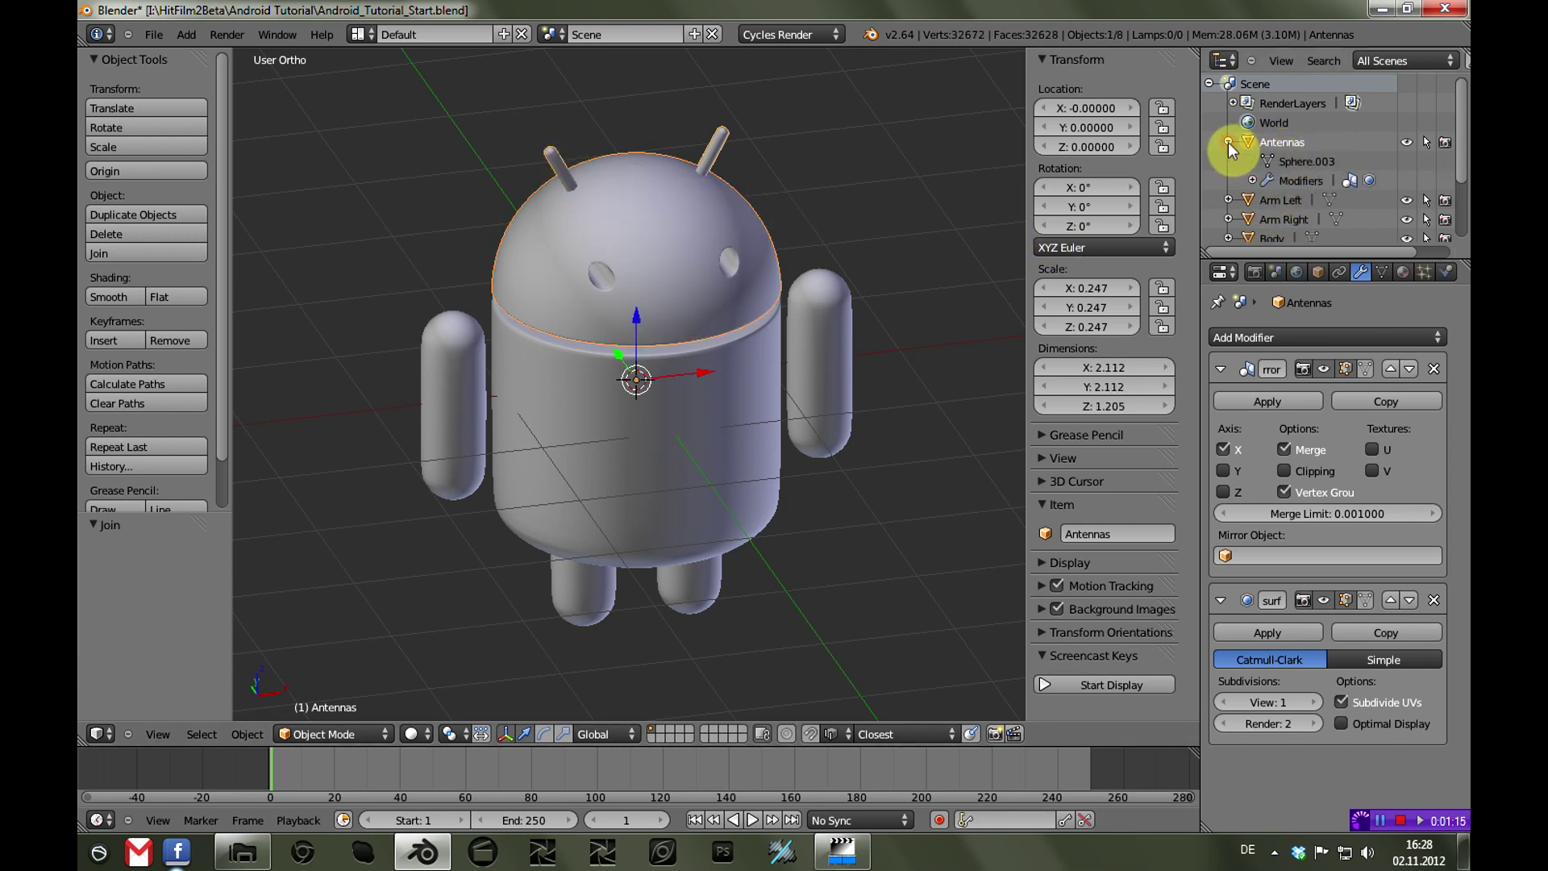
Rename the joined head-and-antennas object as Head
double_click(1281, 142)
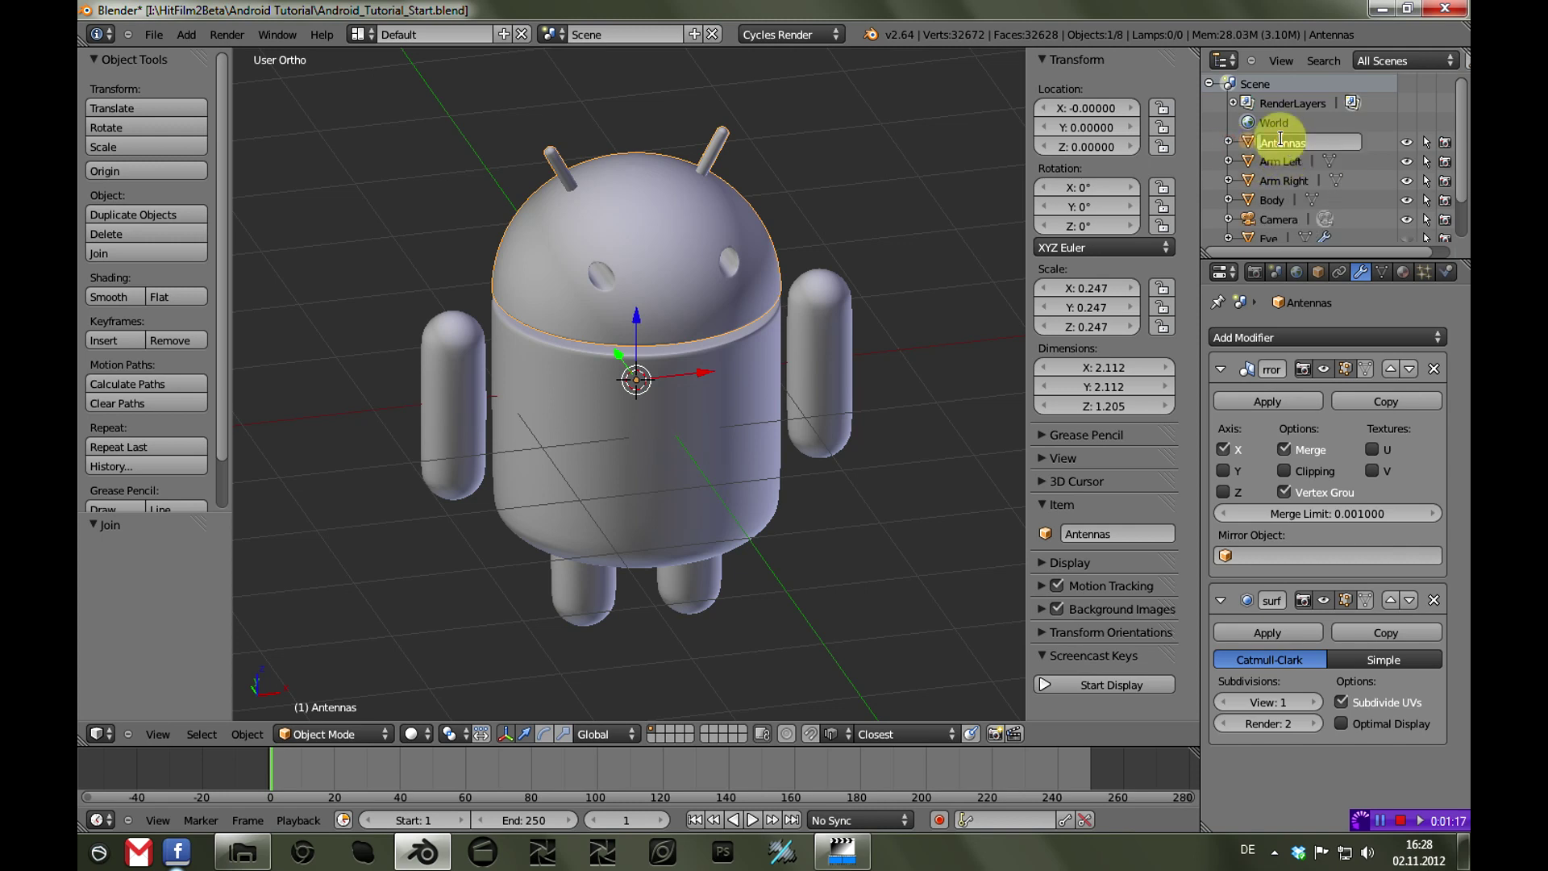
text(Head)
key(Return)
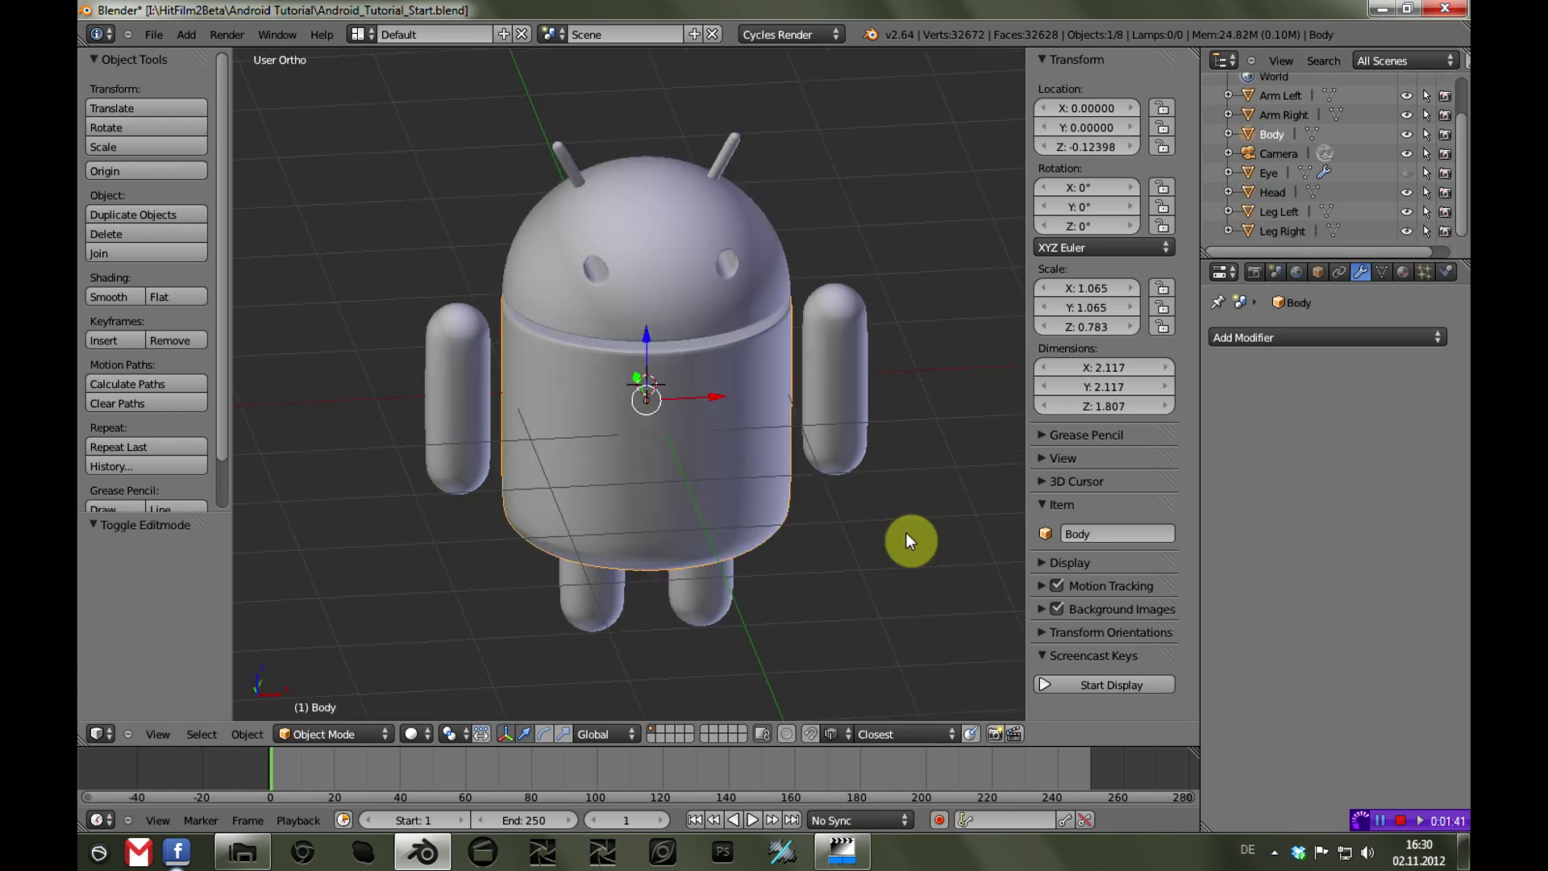
Examine the Body's mesh in Edit Mode with all vertices deselected, and return to Object Mode
middle_drag(882, 550, 782, 482)
key(Tab)
key(a)
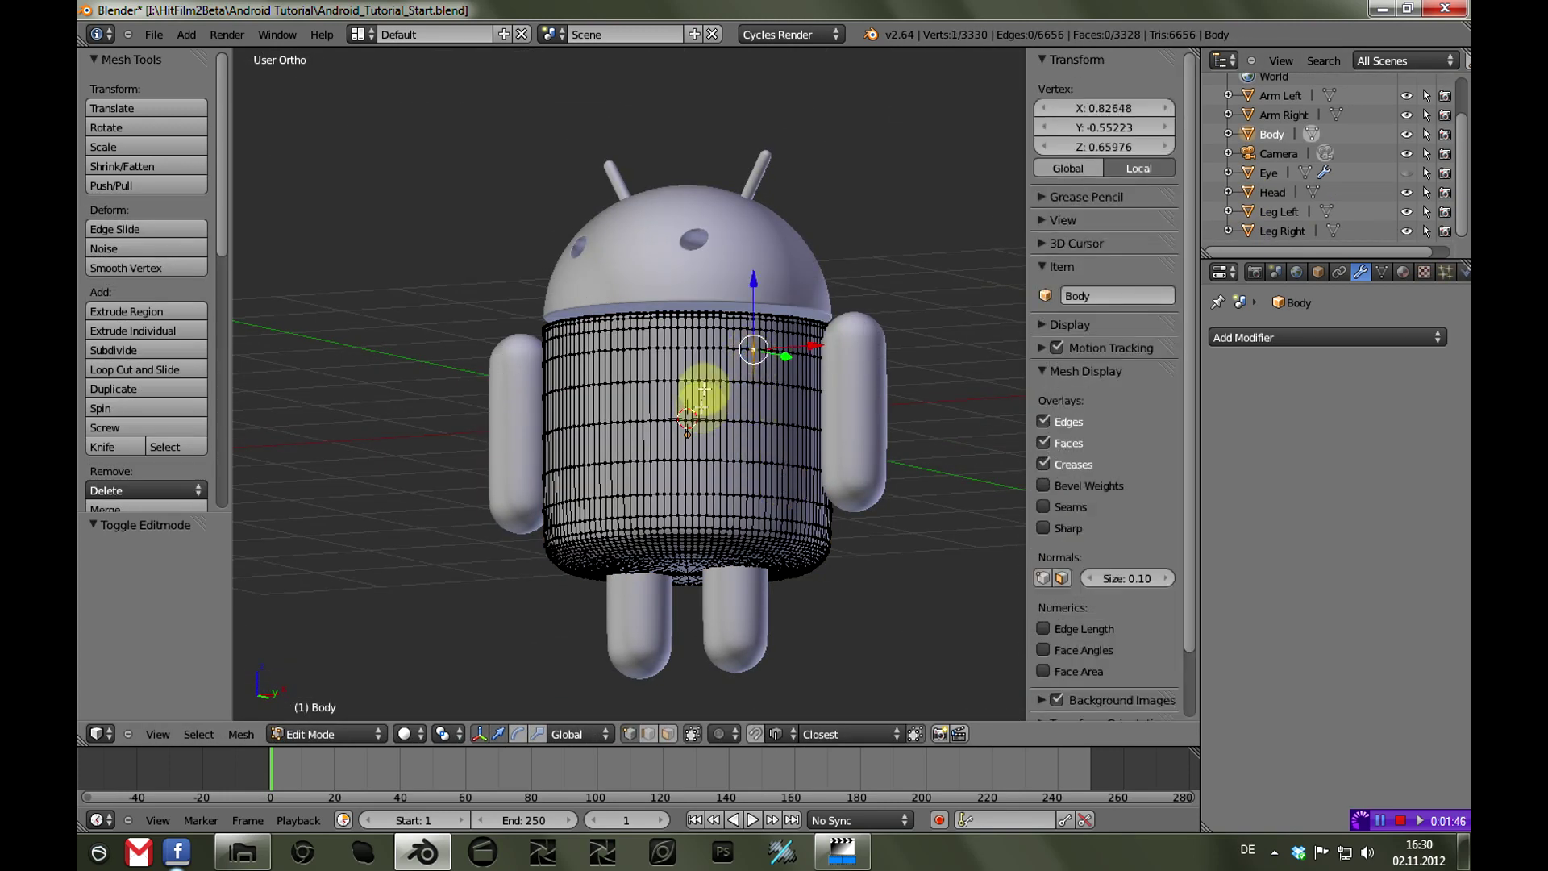
key(a)
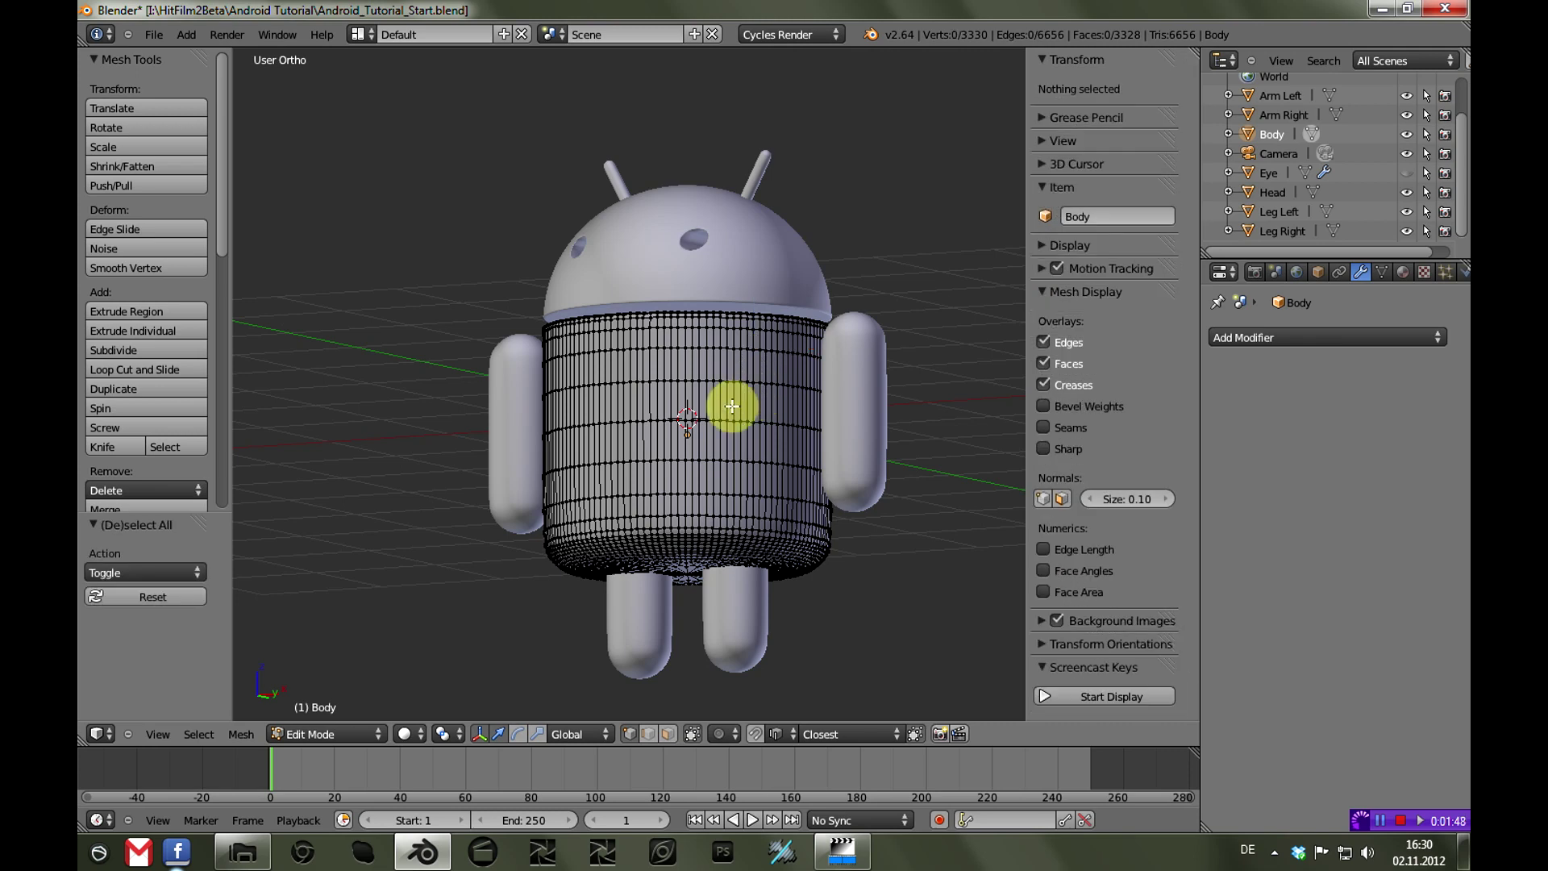
key(Tab)
Look over the robot's separate parts by selecting the head and arms in turn, ending with the Body selected
middle_drag(699, 398, 802, 472)
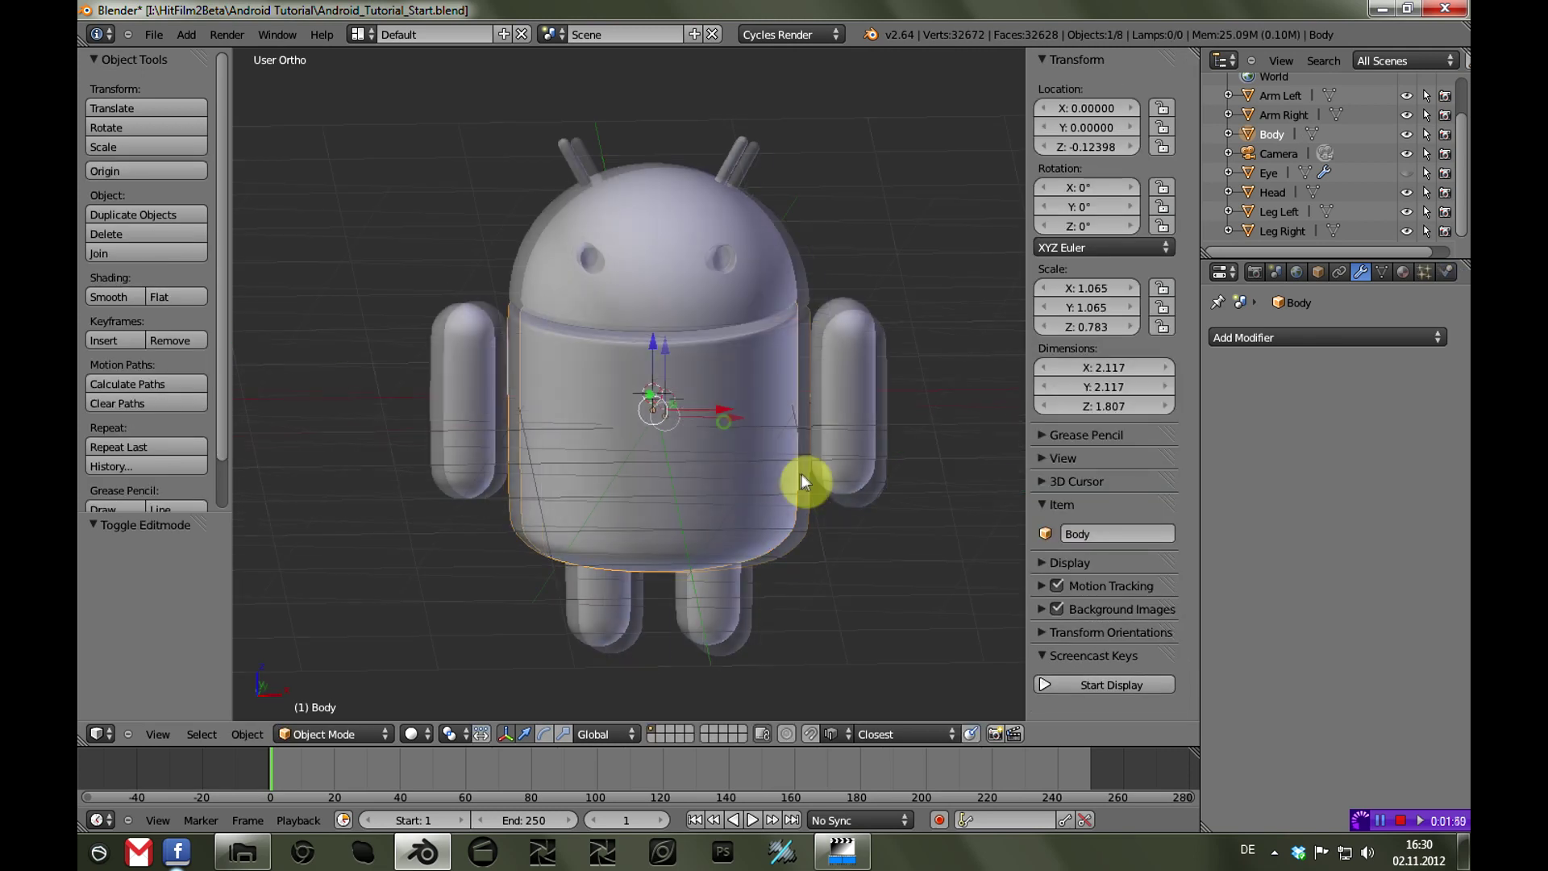
right_click(664, 313)
middle_drag(648, 428, 516, 438)
right_click(472, 429)
right_click(761, 332)
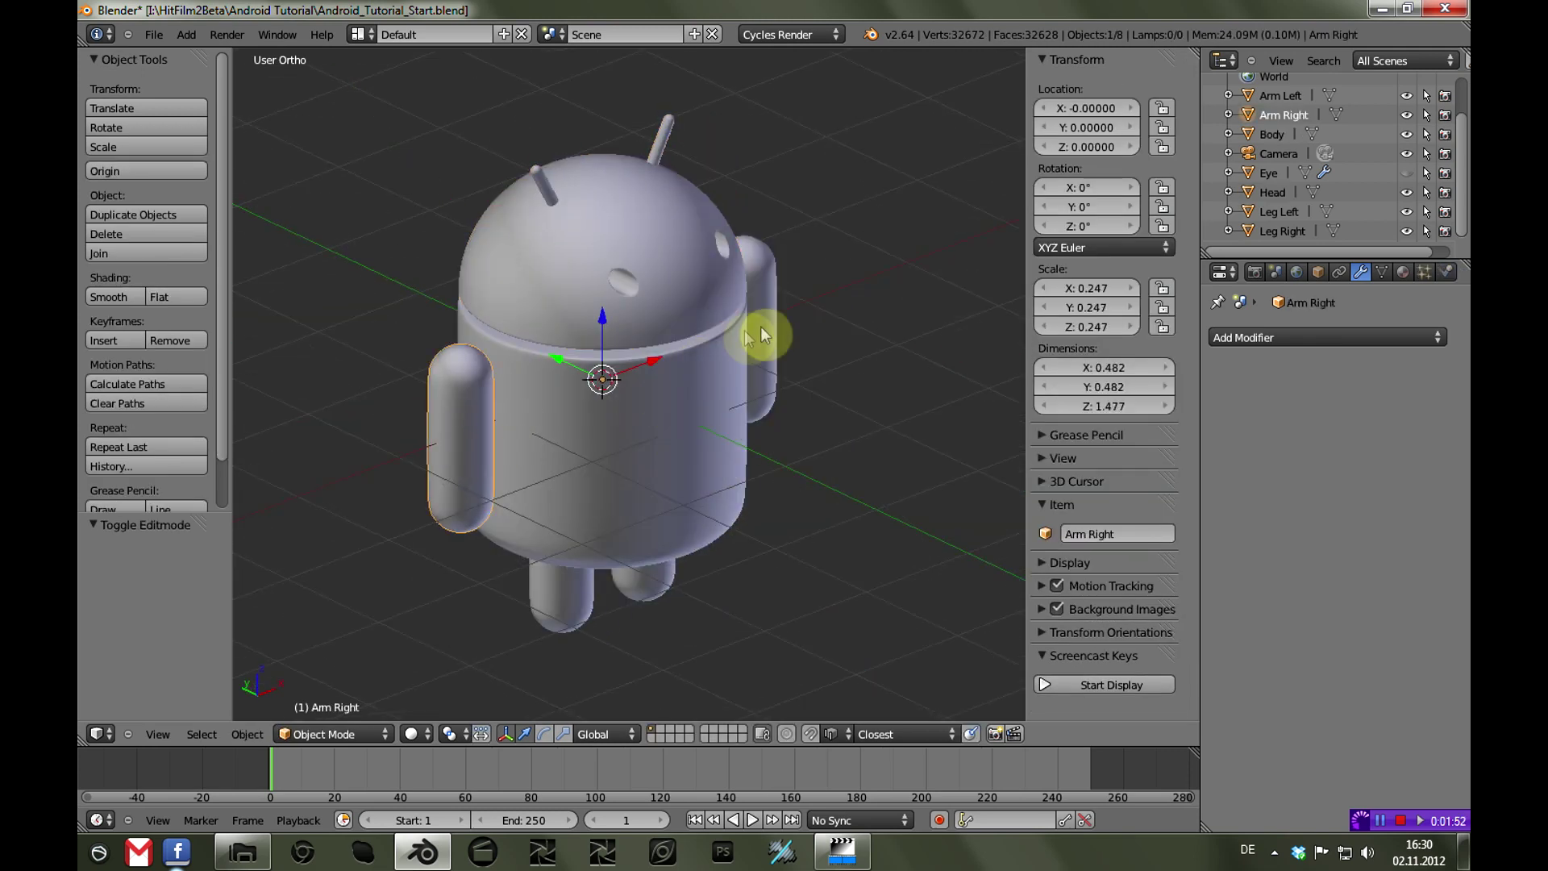
right_click(651, 410)
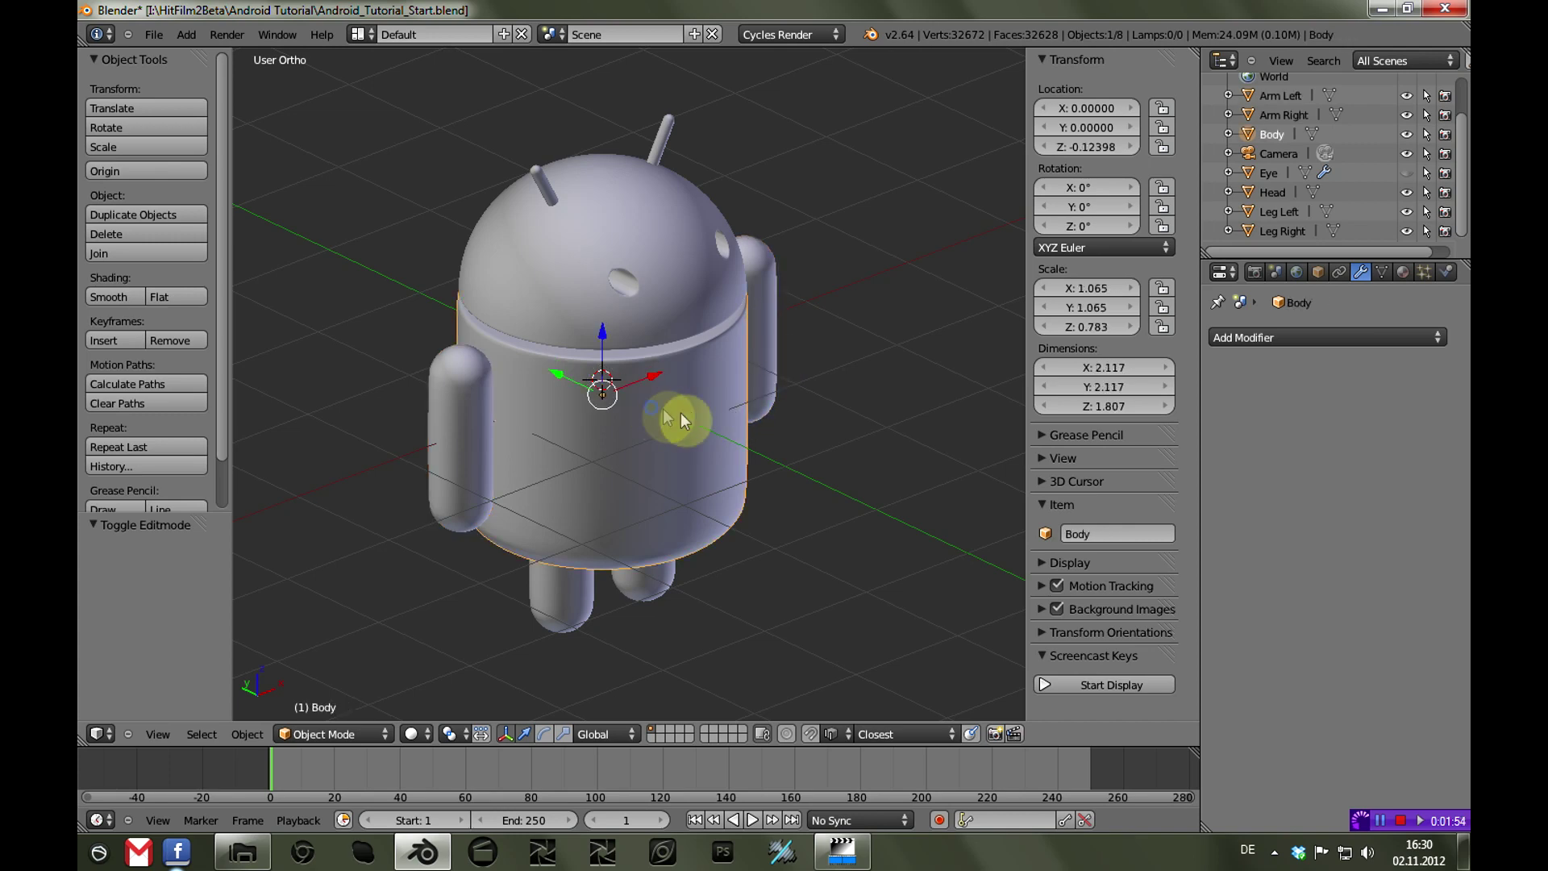
middle_drag(845, 467, 656, 397)
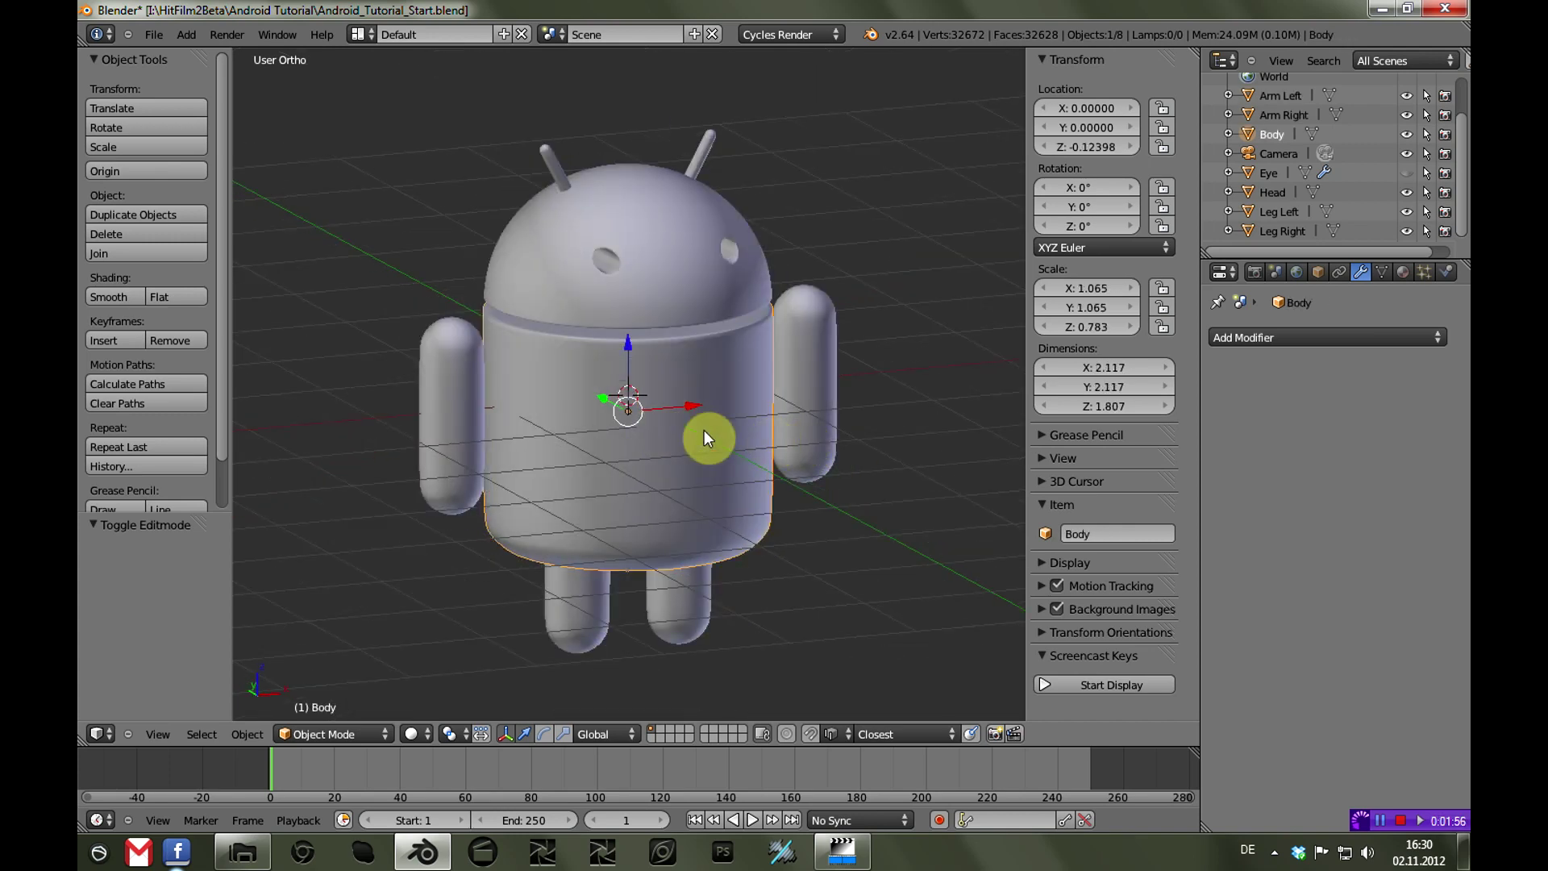
click(1404, 271)
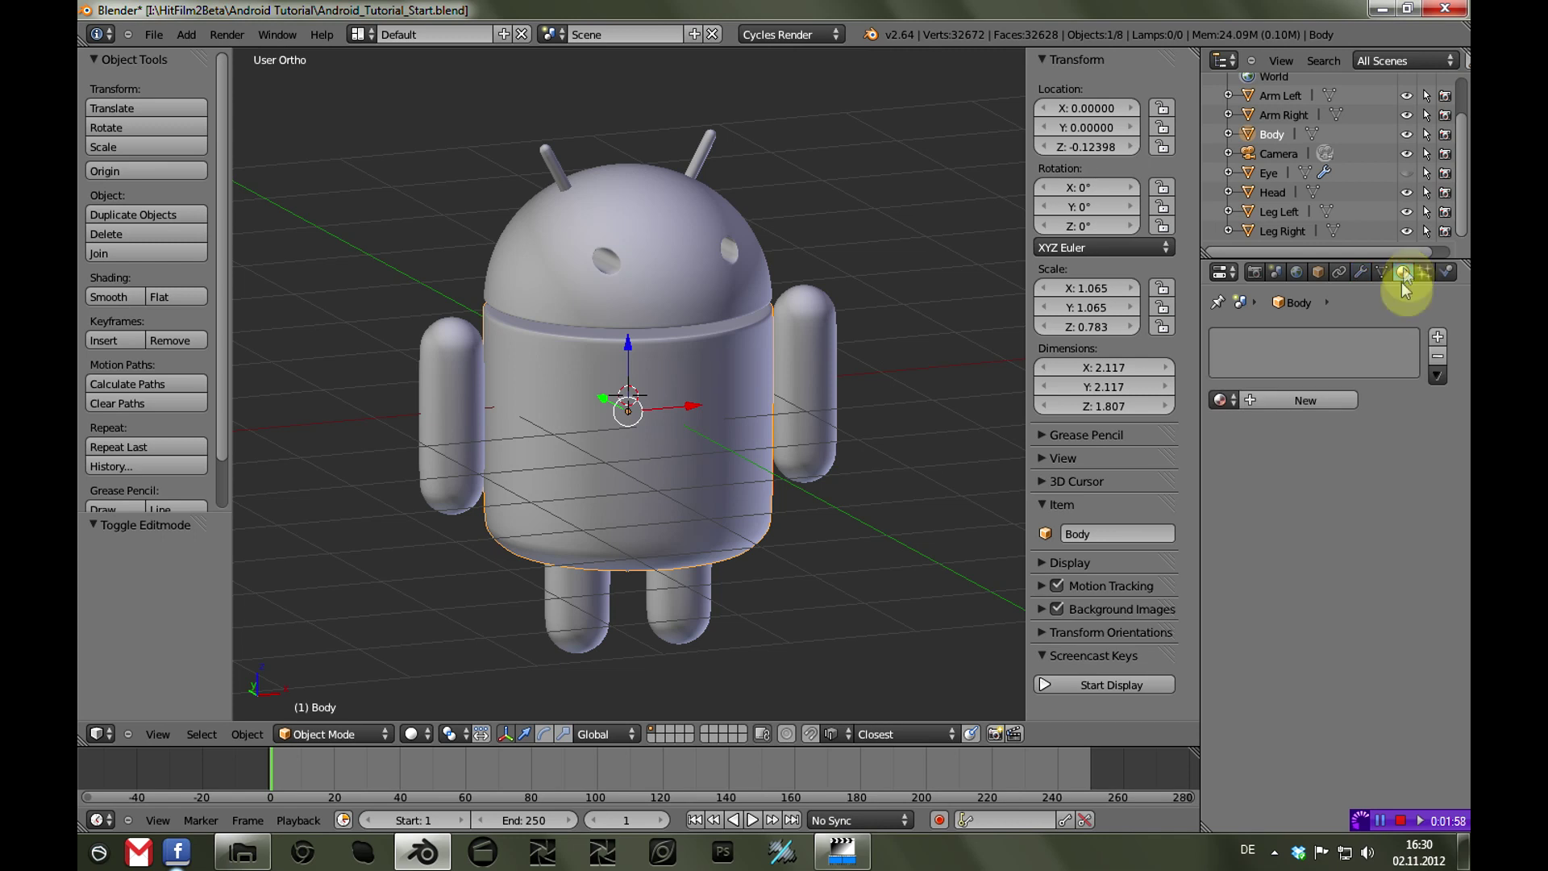
click(1318, 397)
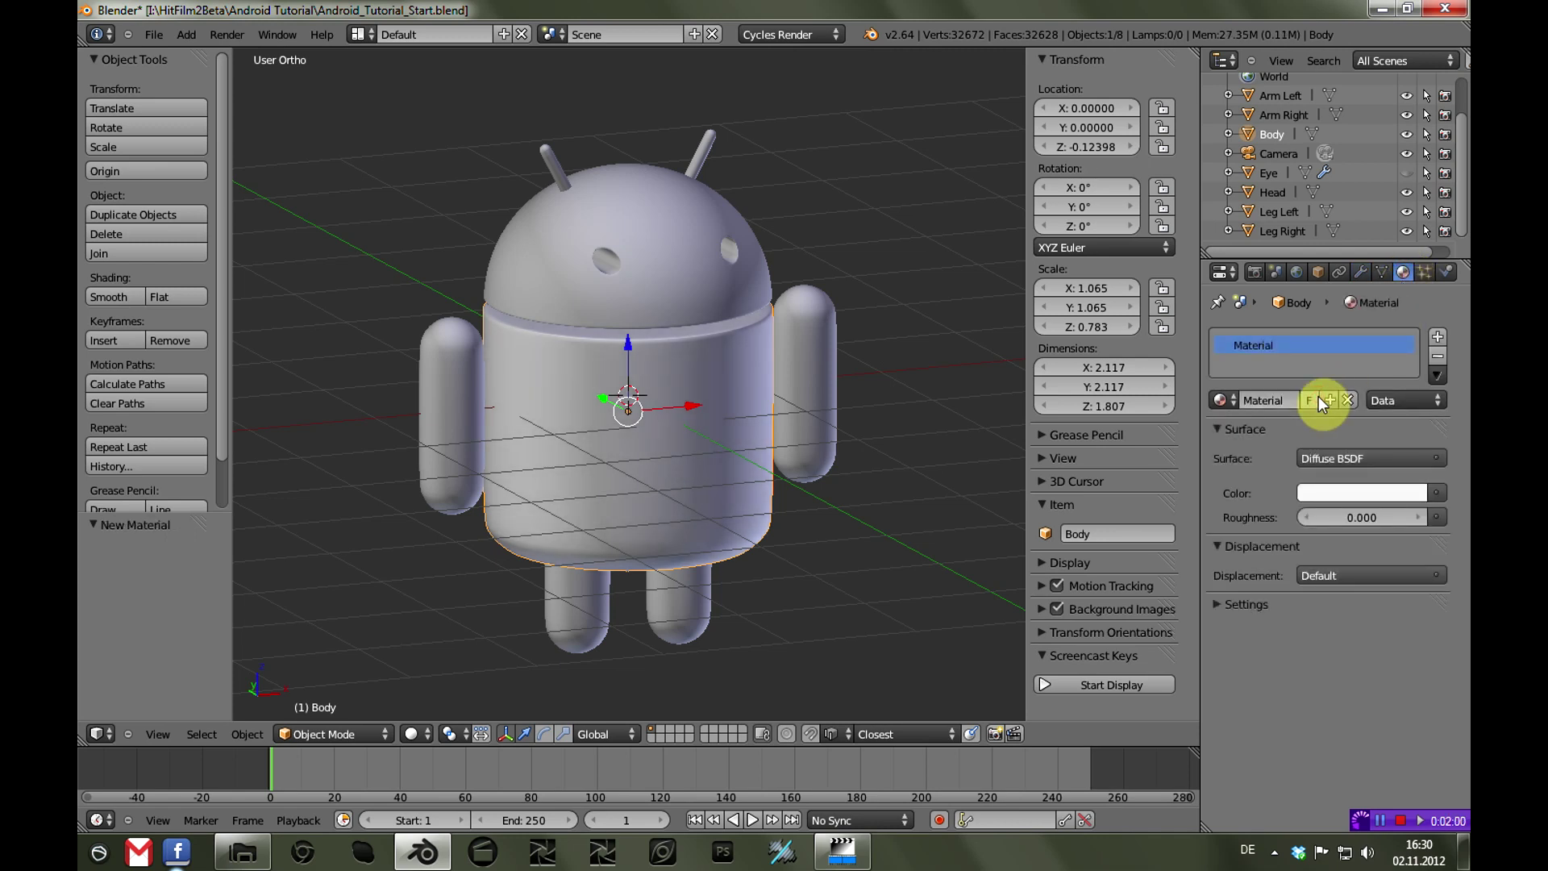
click(1346, 400)
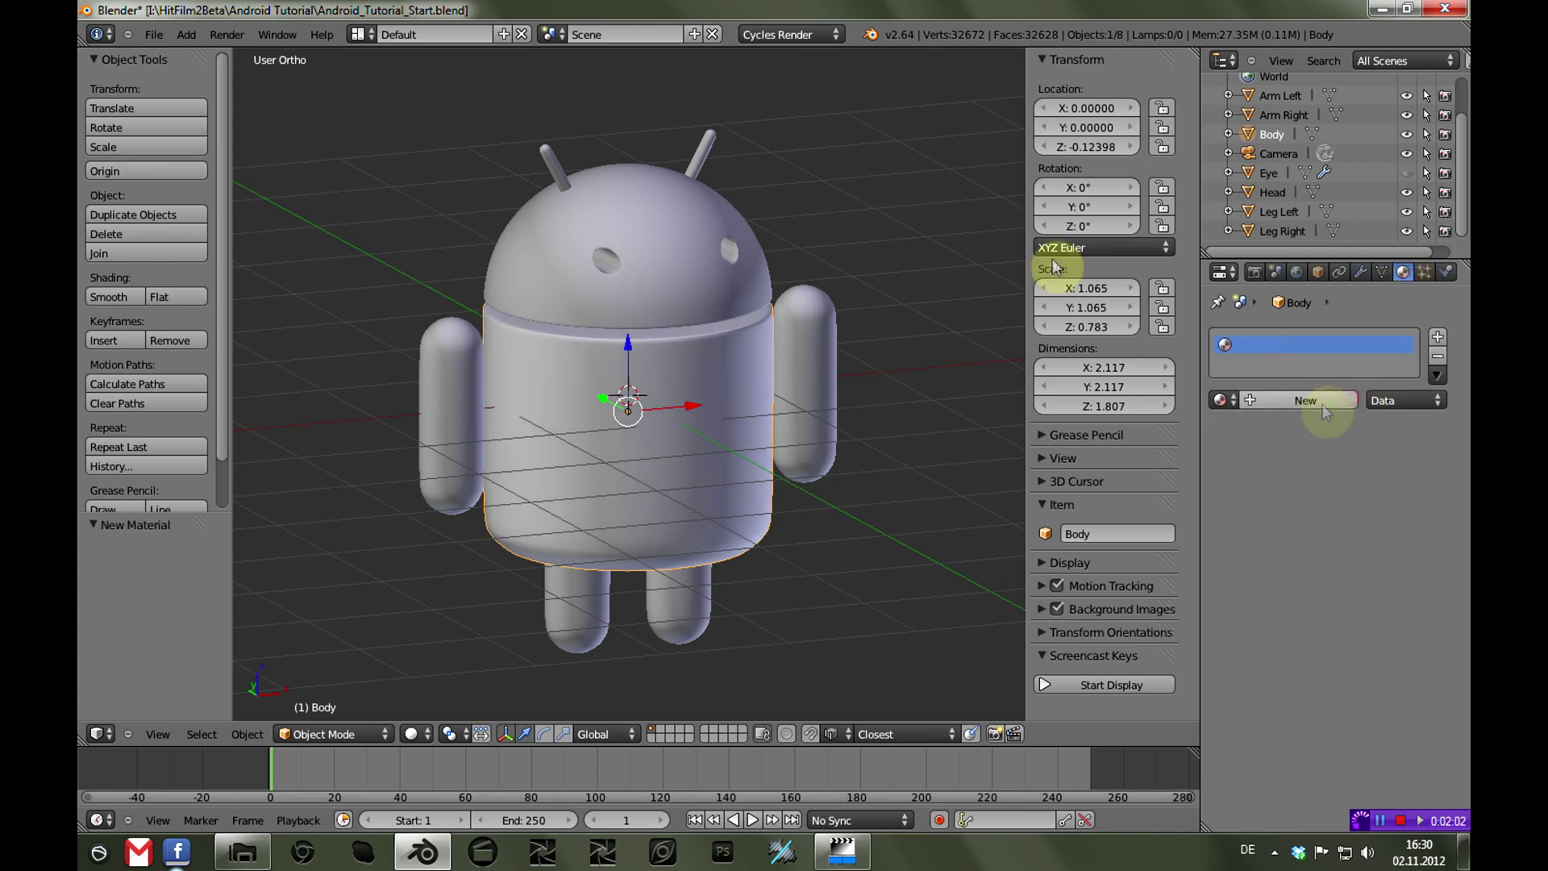
Switch the render engine to Blender Render and create a new material for the Body, bringing its Diffuse and Specular settings into view
click(813, 35)
click(811, 52)
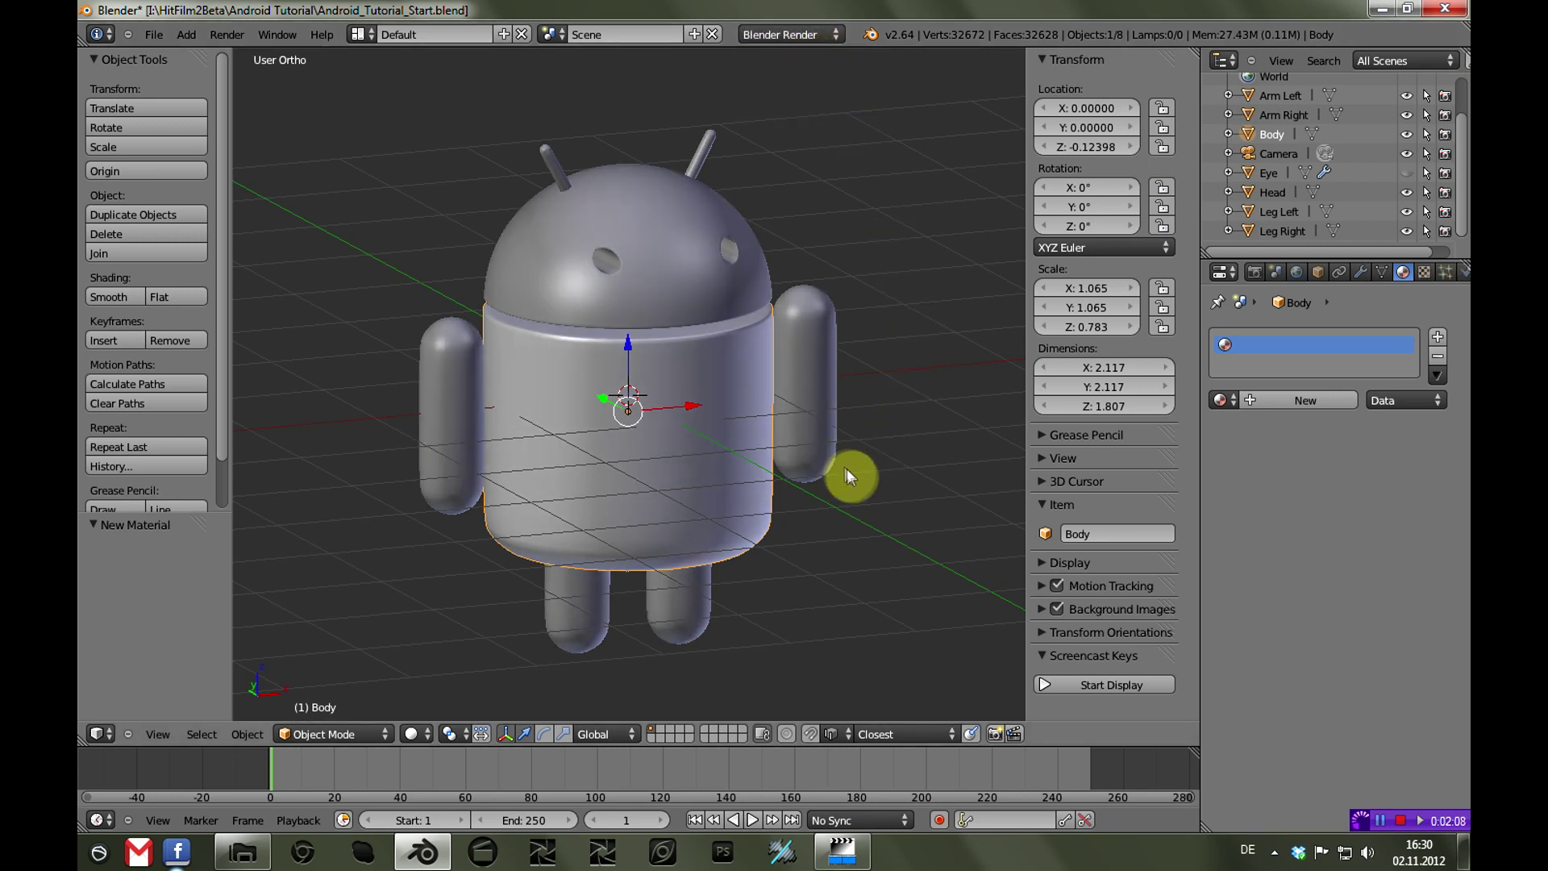
mouse_move(838, 494)
middle_down()
mouse_move(847, 453)
mouse_move(845, 479)
middle_up()
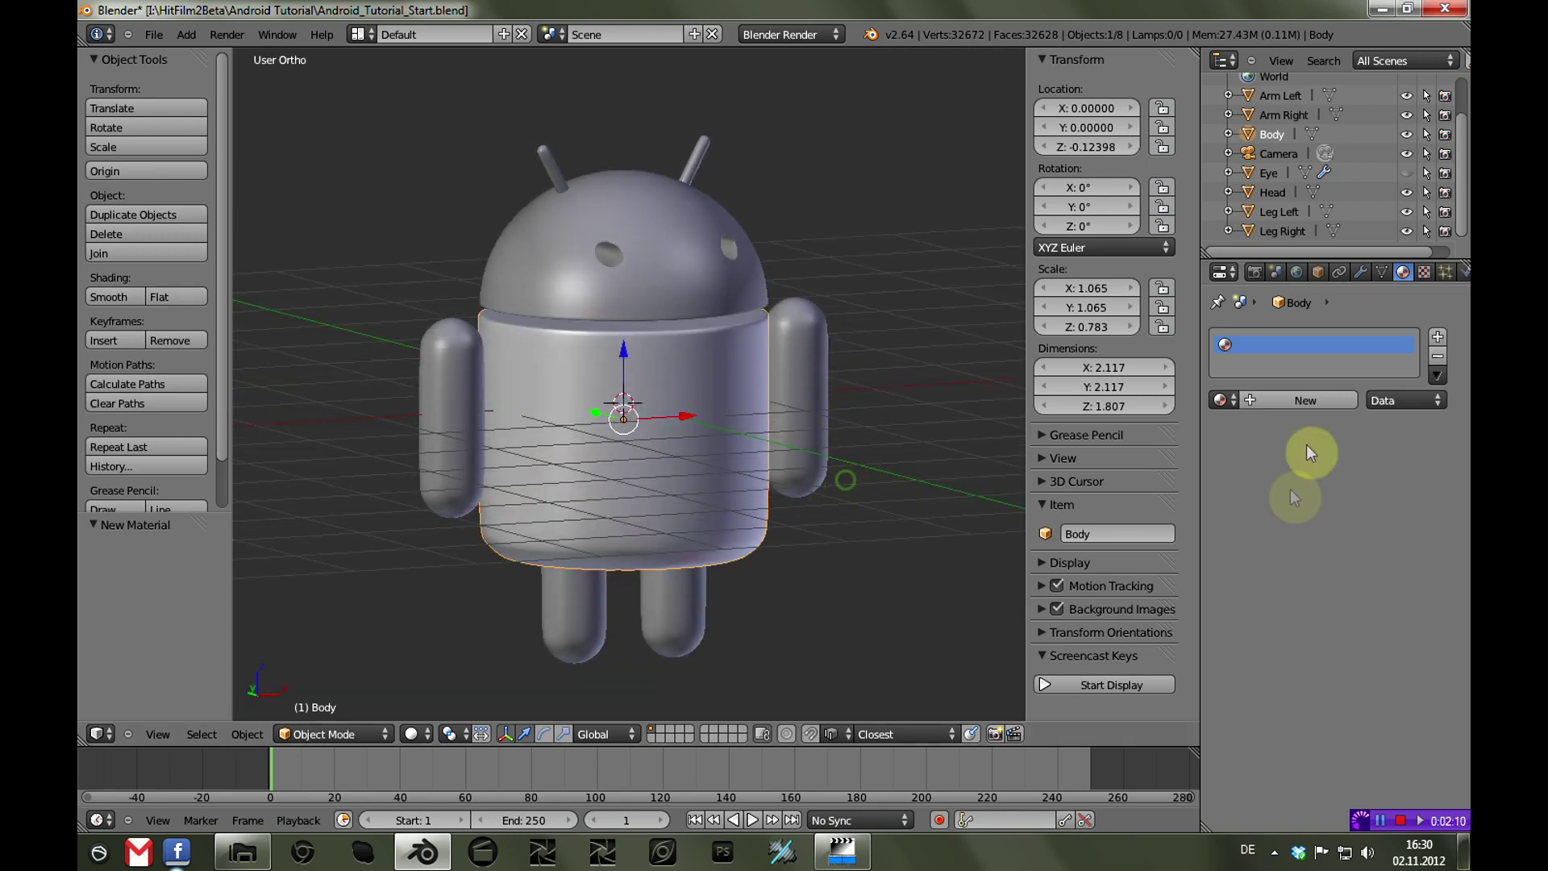
click(1298, 400)
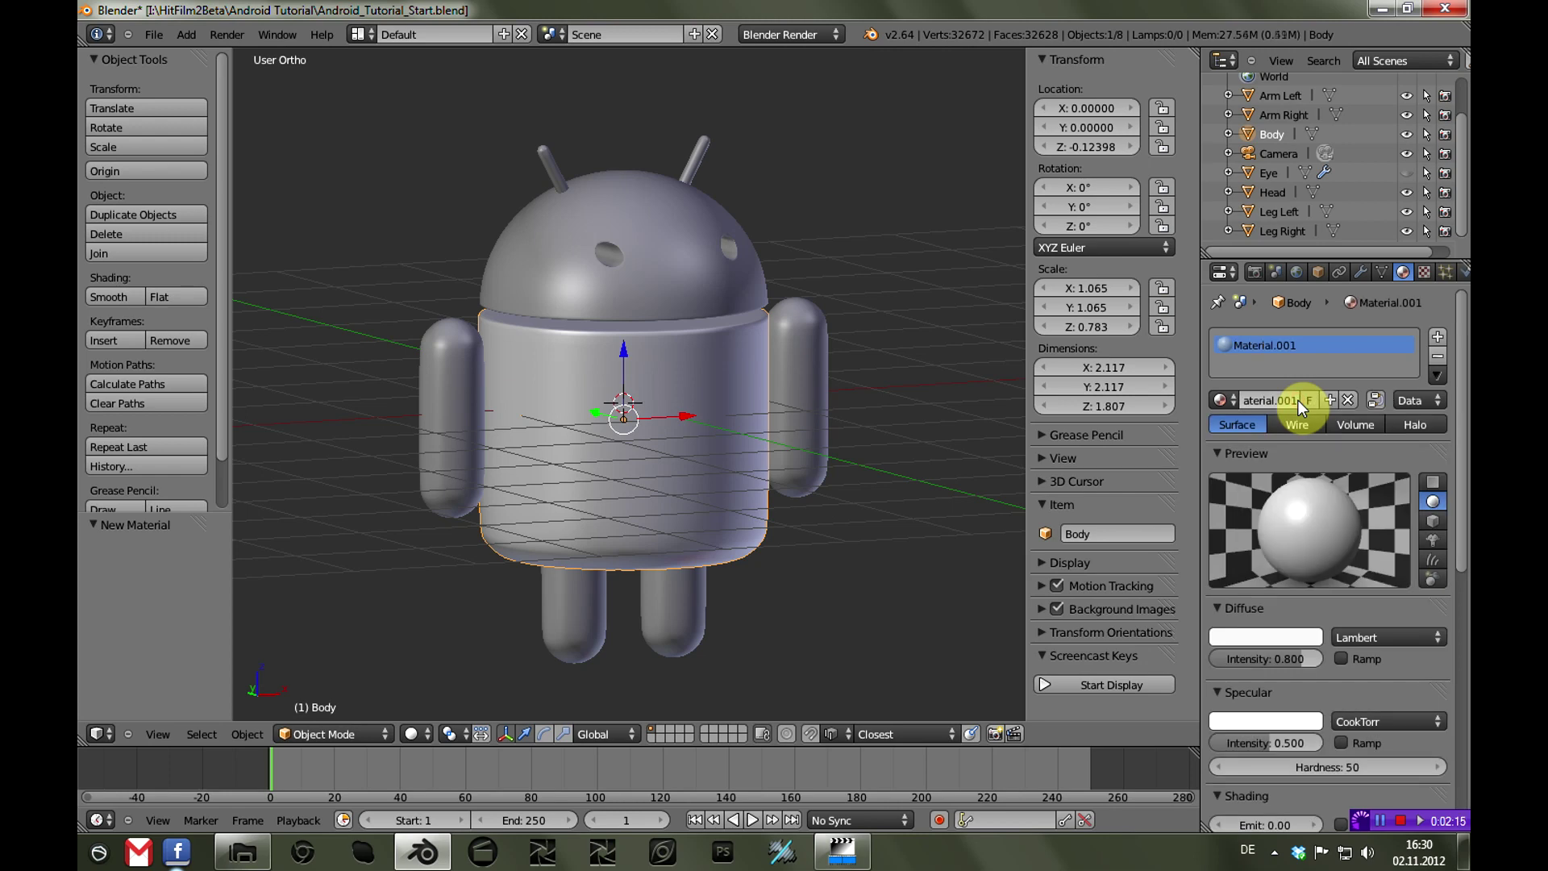
scroll(1300, 408, down, 6)
scroll(1287, 432, up, 1)
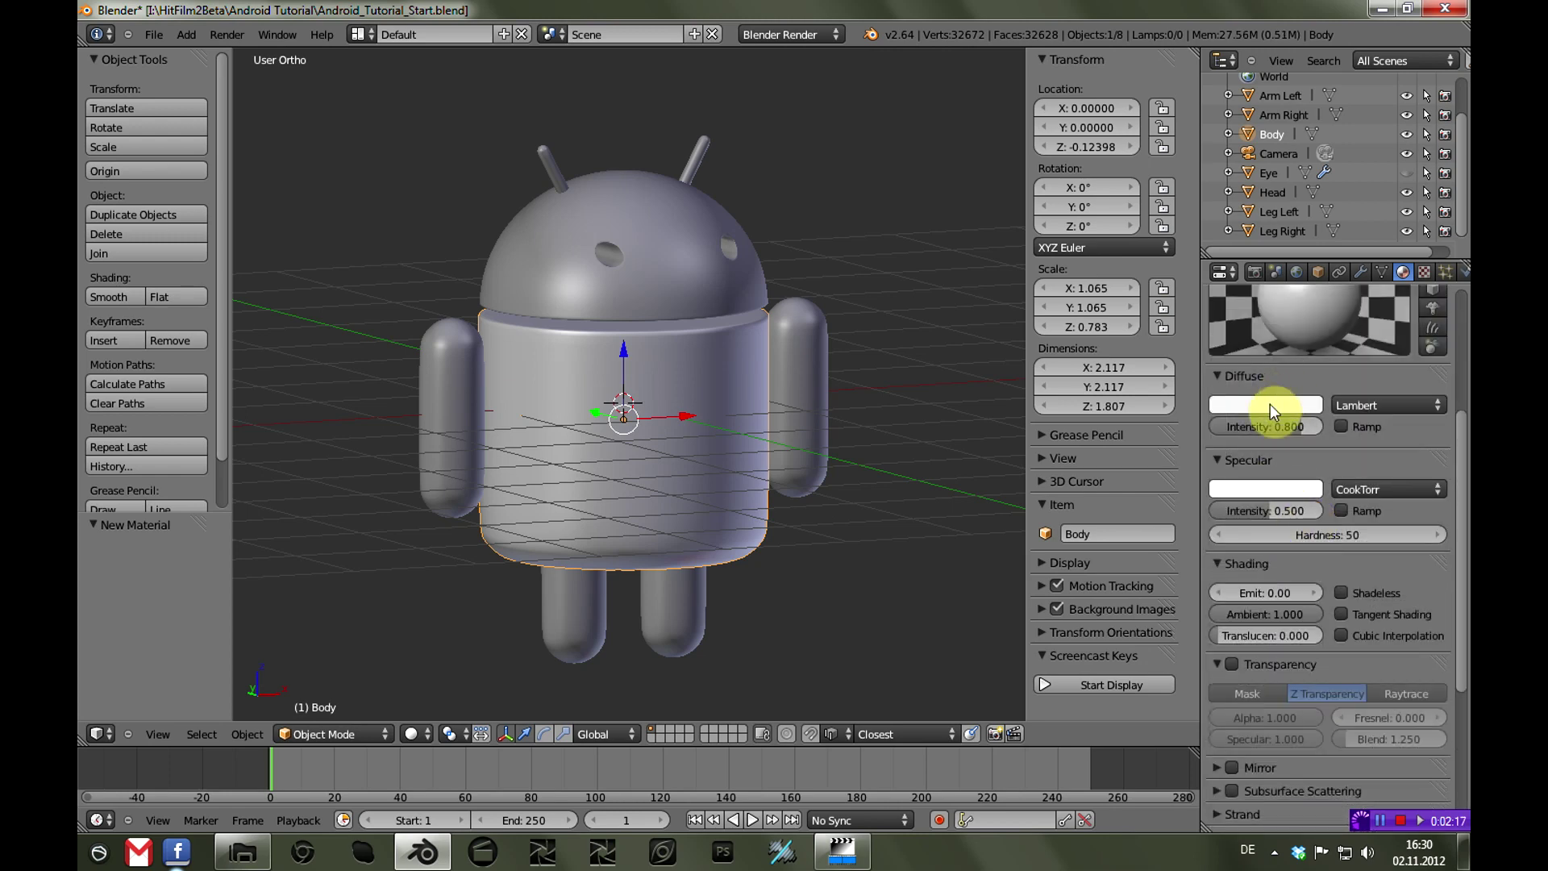
Set the Body material's diffuse colour to bright green (R 0.248, G 0.800, B 0.000) and its specular colour to pale yellow-green
click(1270, 404)
drag(1229, 222, 1135, 198)
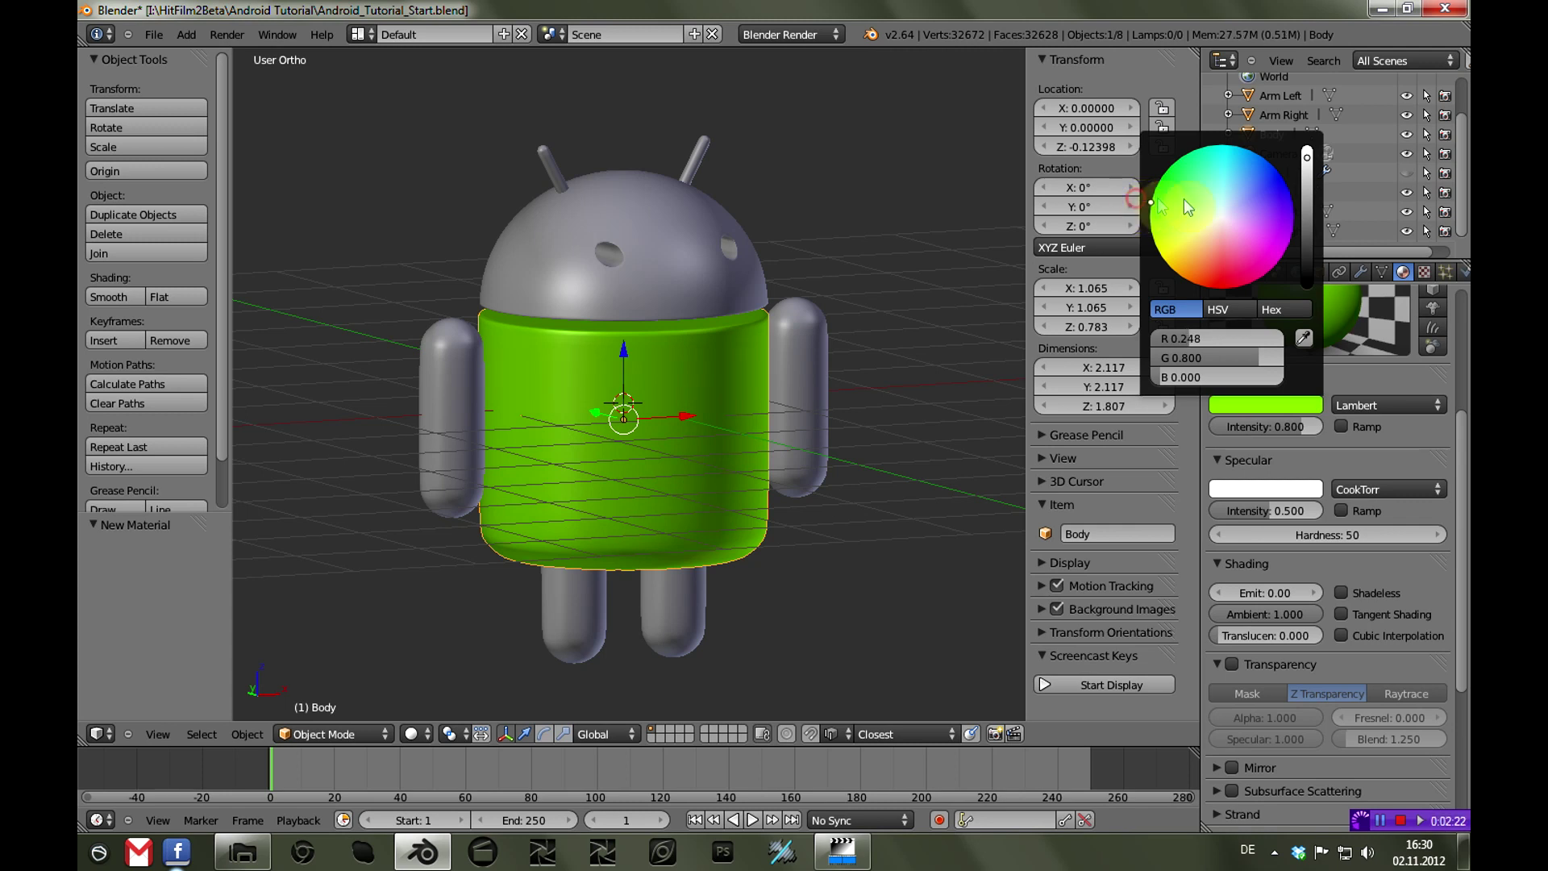
click(1271, 490)
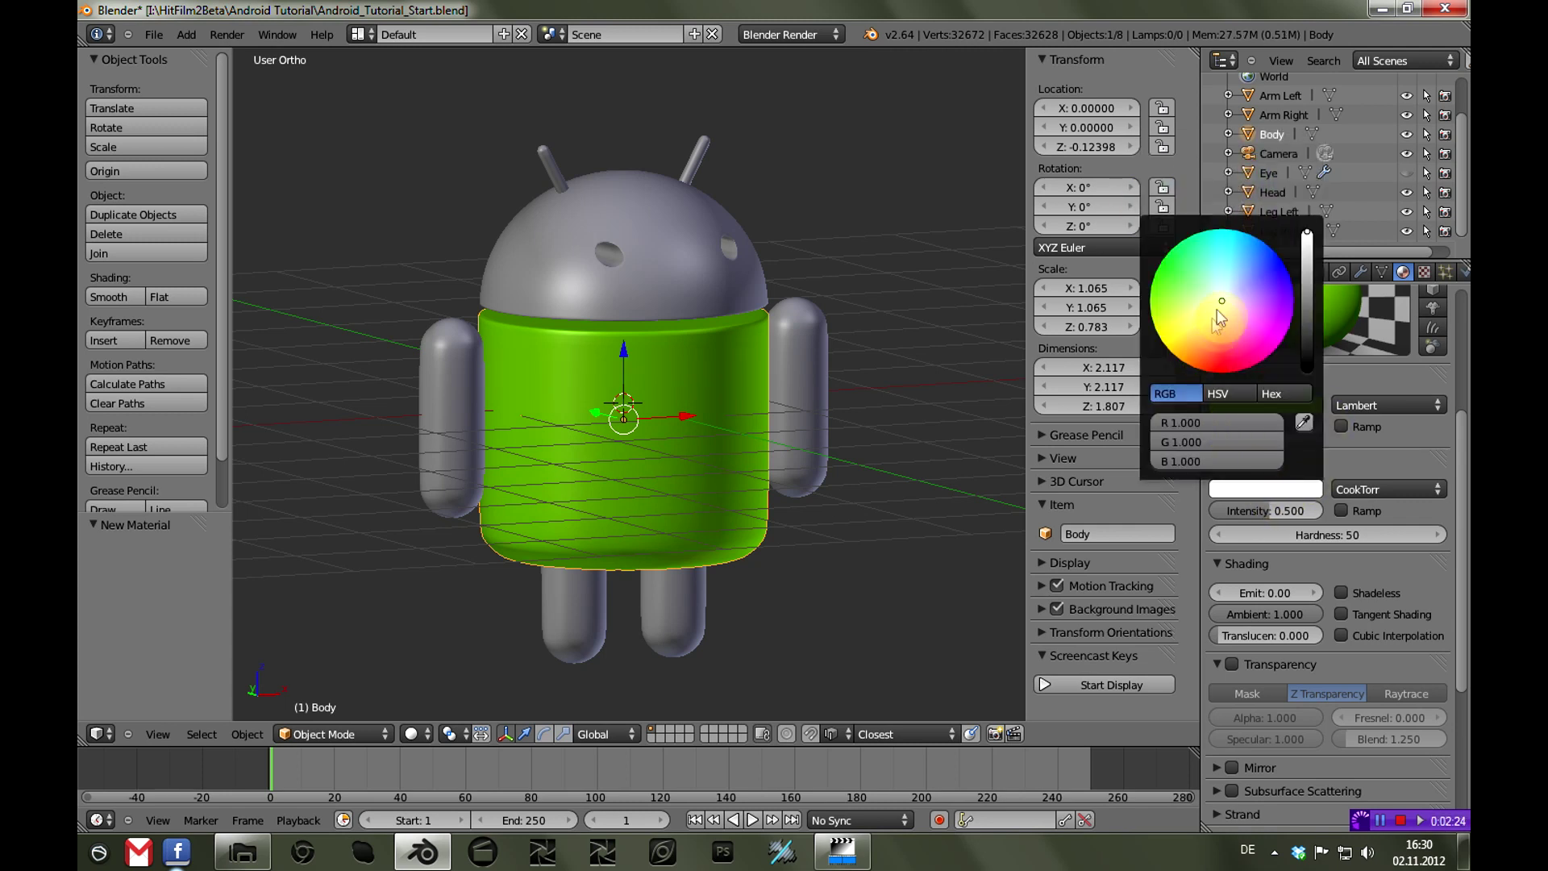
drag(1222, 298, 1187, 296)
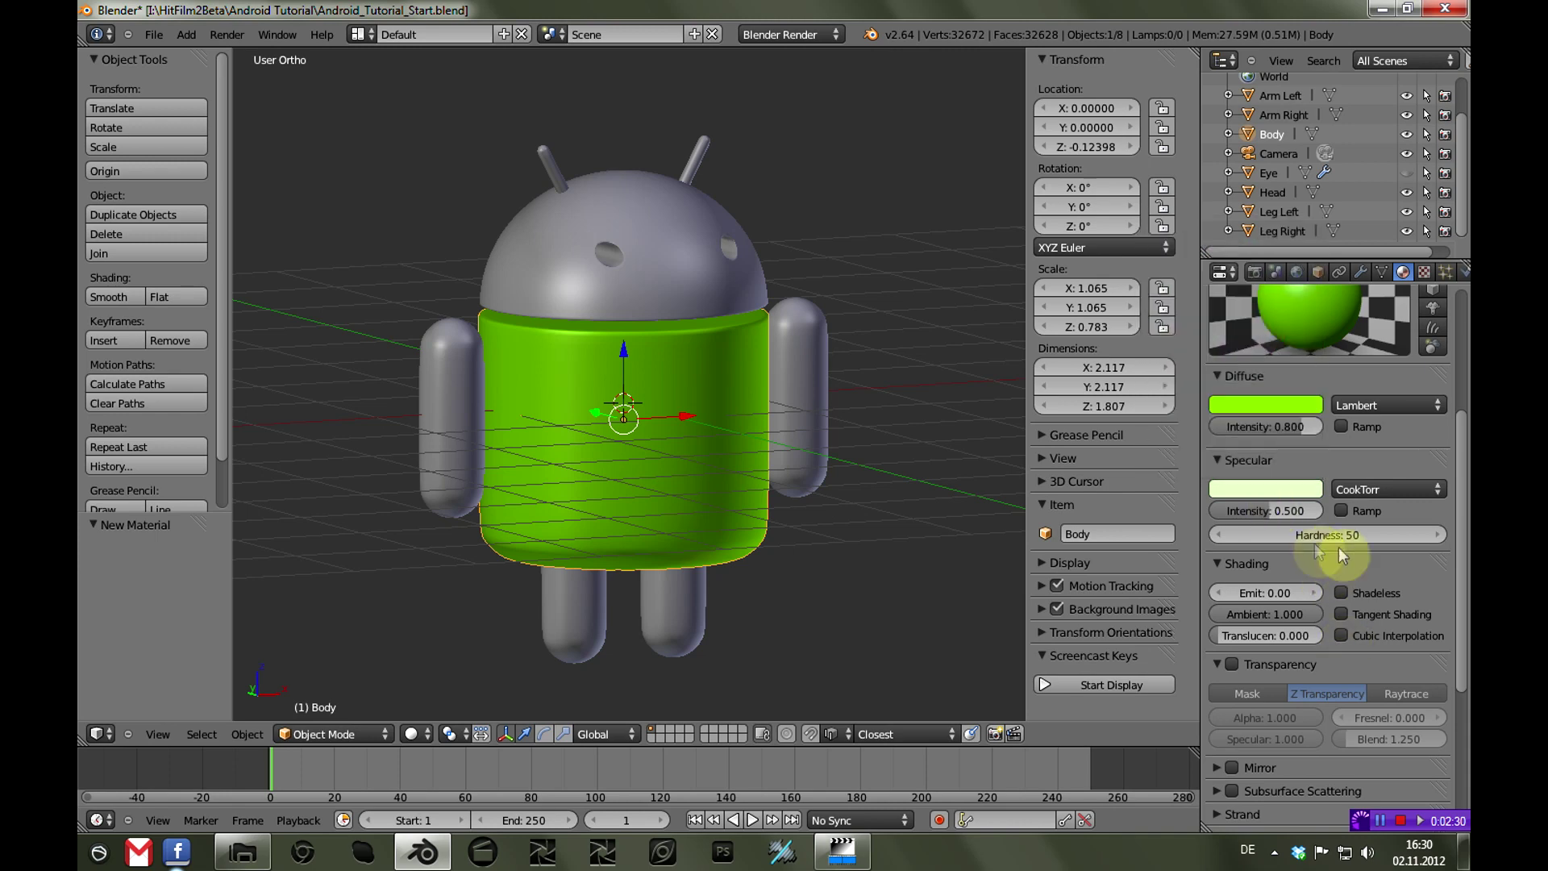
scroll(1334, 541, down, 5)
scroll(1338, 545, up, 10)
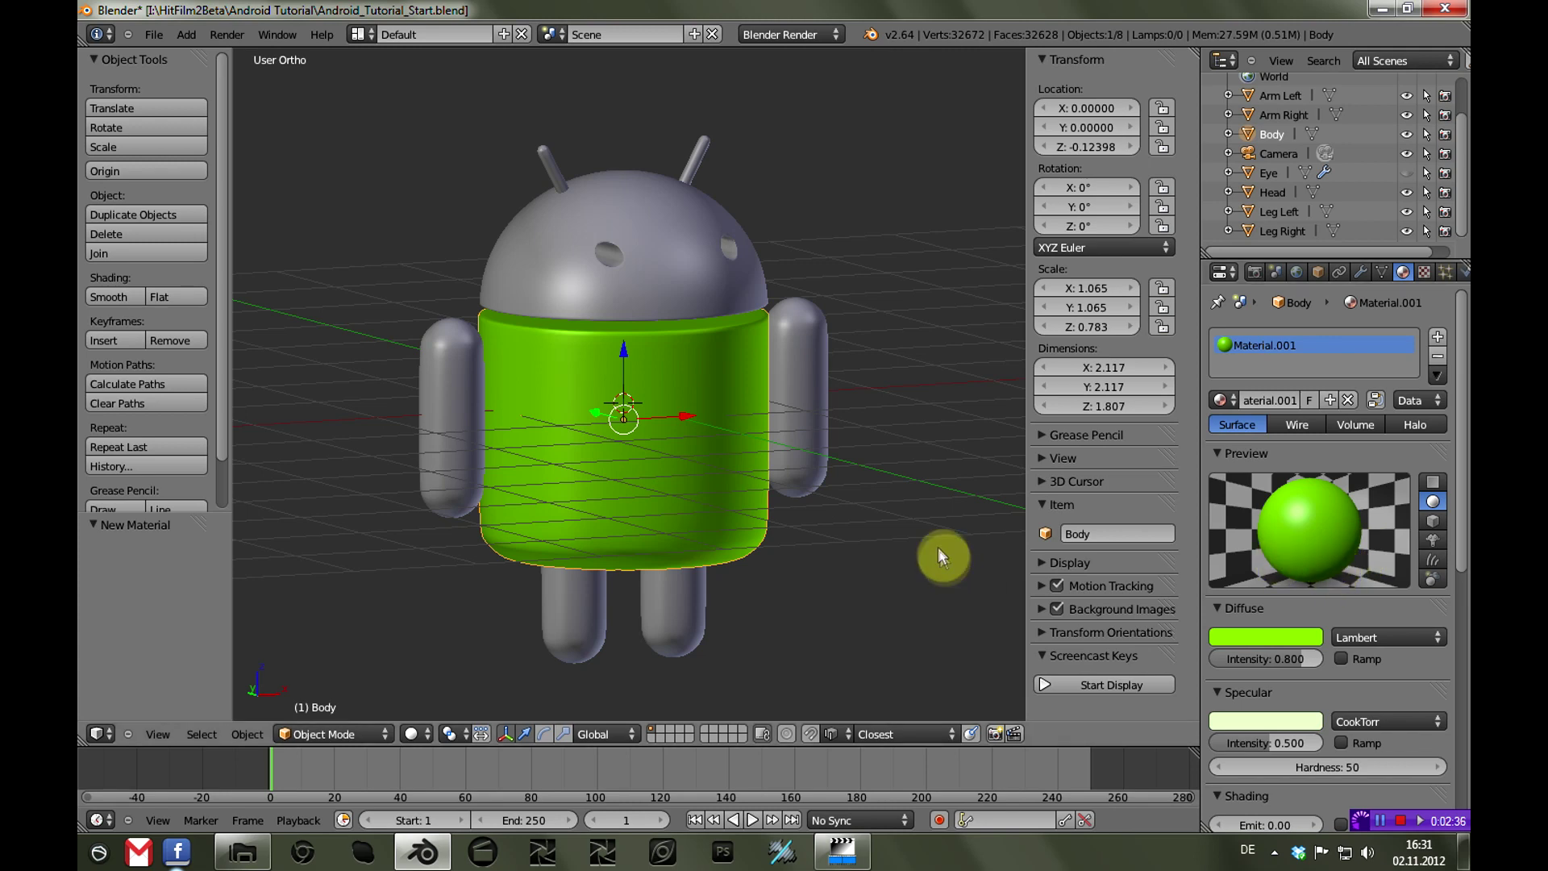
Link the Body's green material to the head, both arms and both legs, and deselect everything
middle_drag(911, 508, 782, 472)
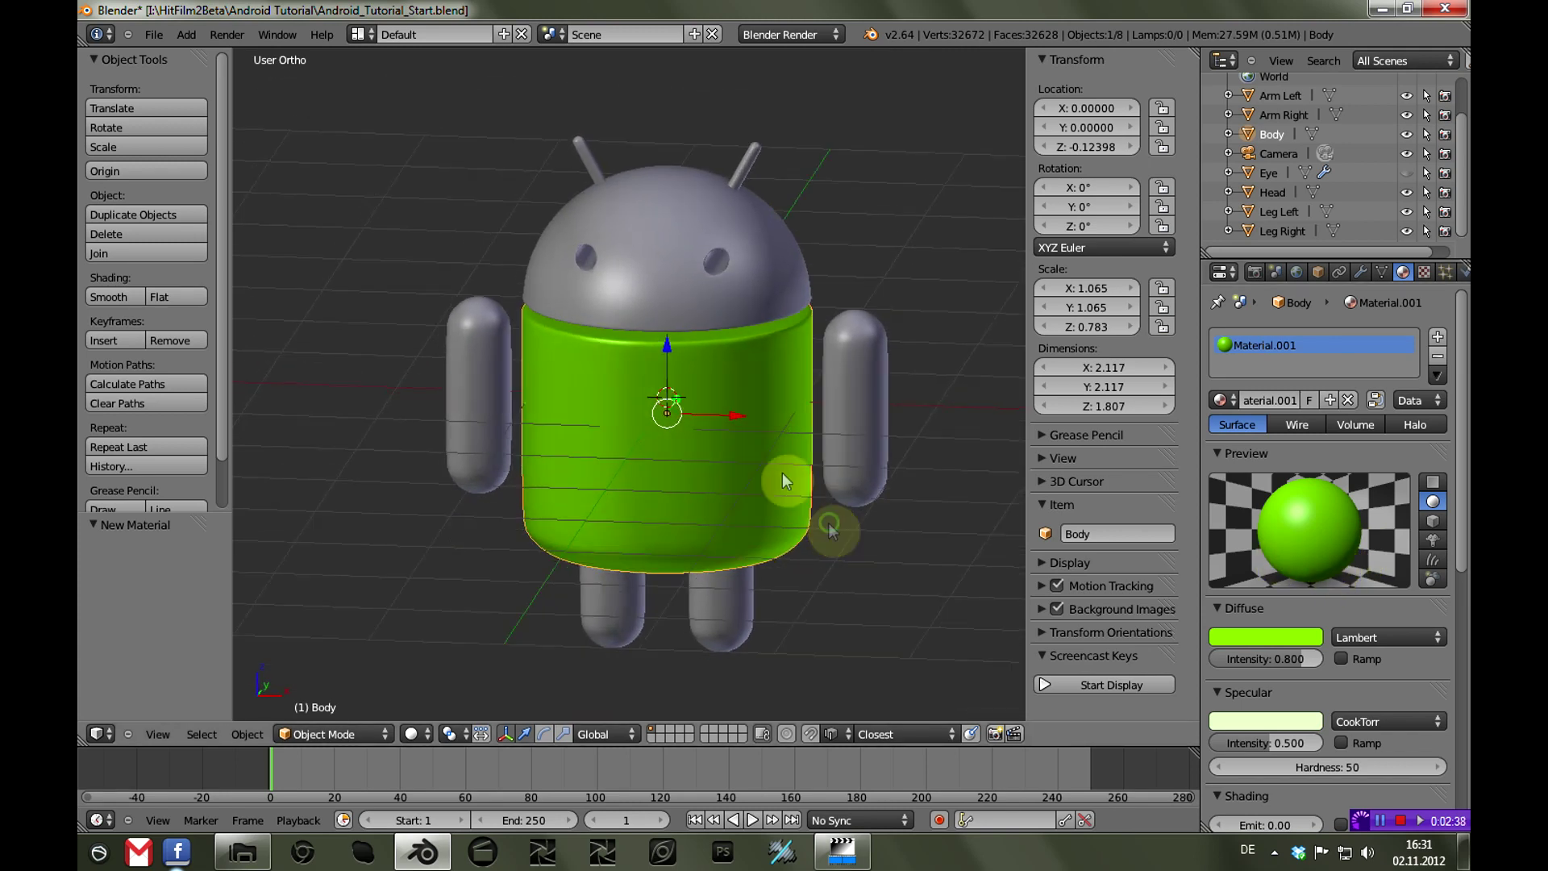
right_click(659, 263)
shift+right_click(491, 367)
shift+right_click(838, 395)
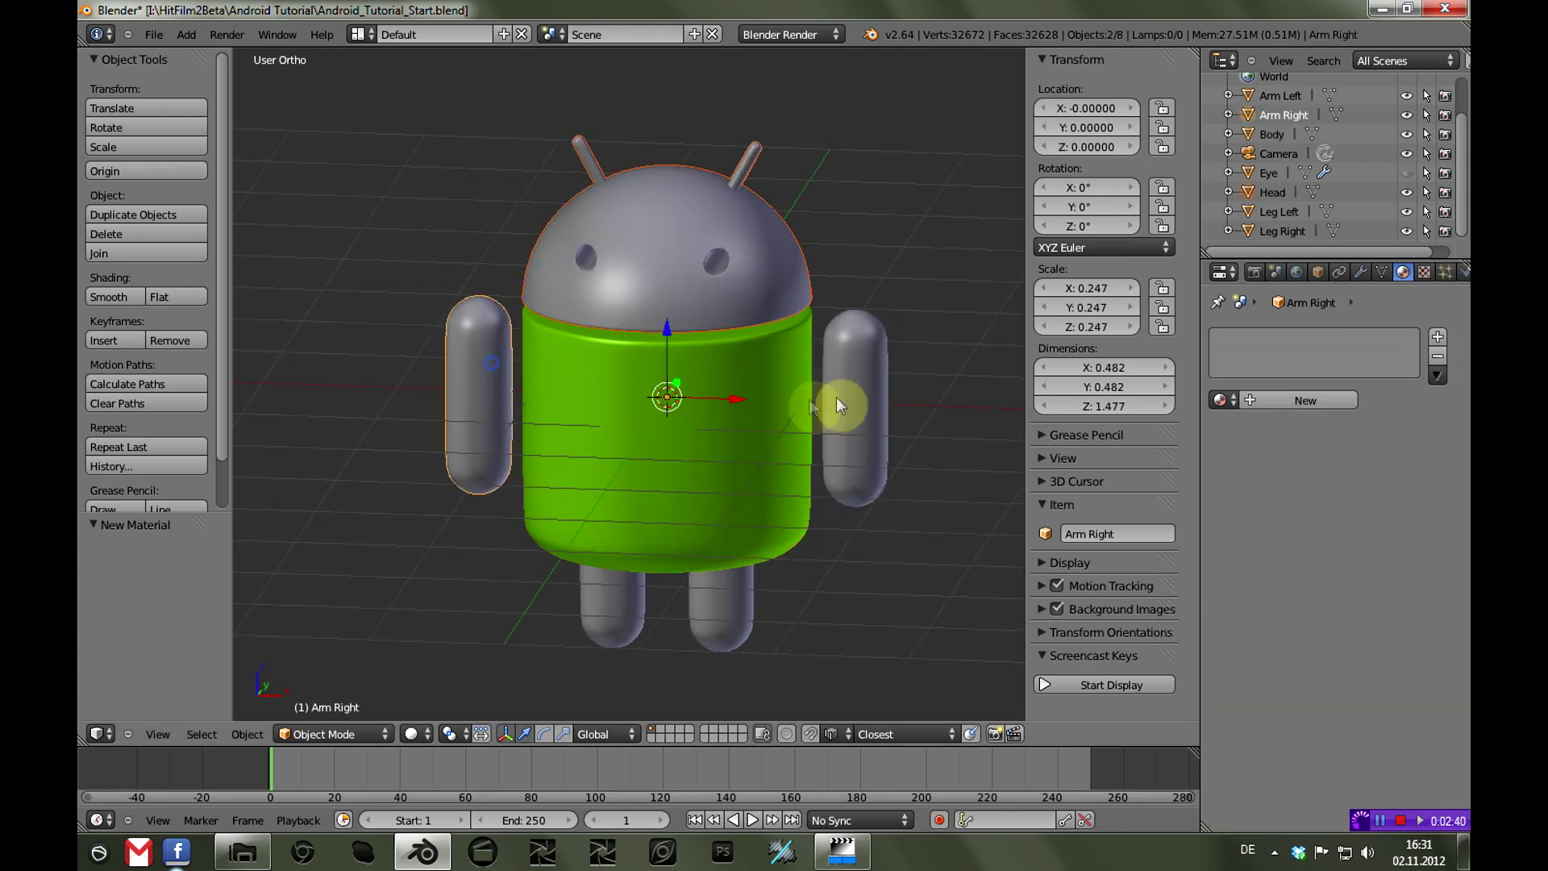
shift+right_click(735, 608)
shift+right_click(627, 613)
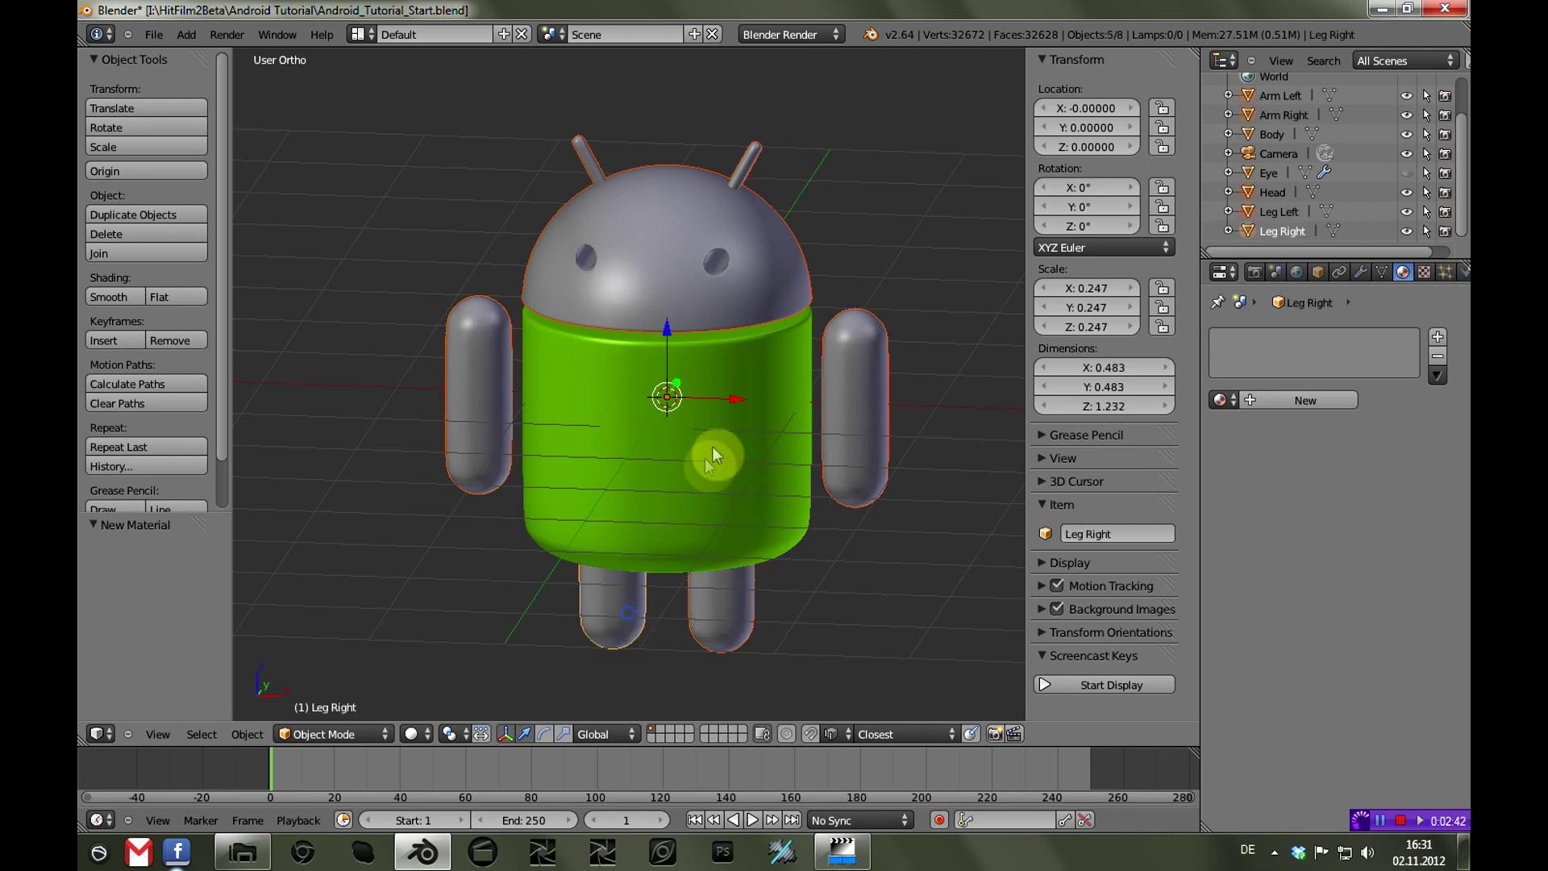
shift+right_click(684, 406)
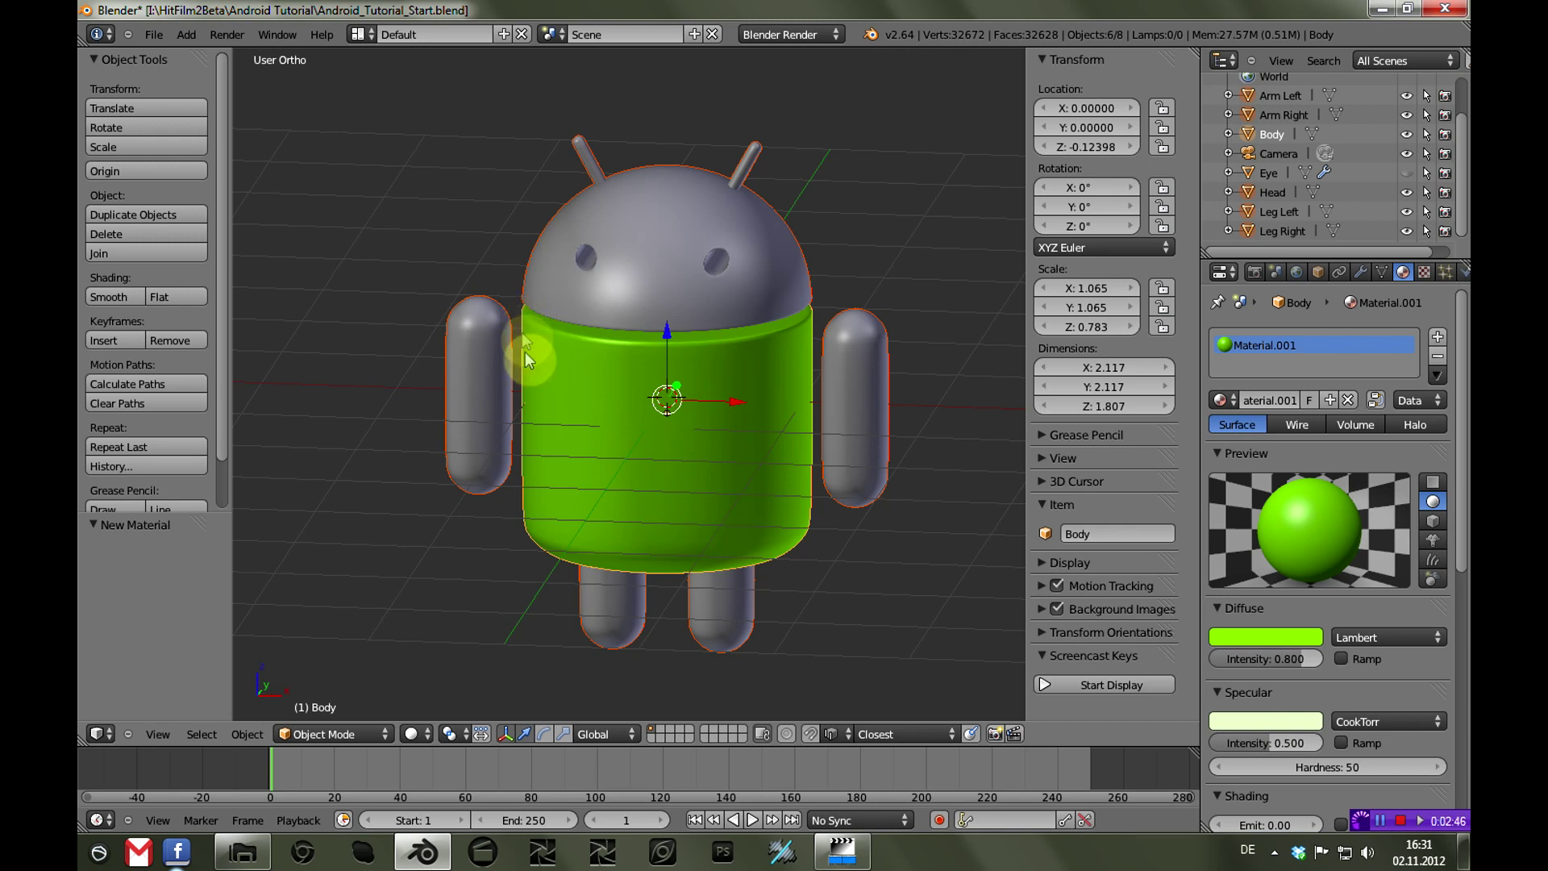
key(a)
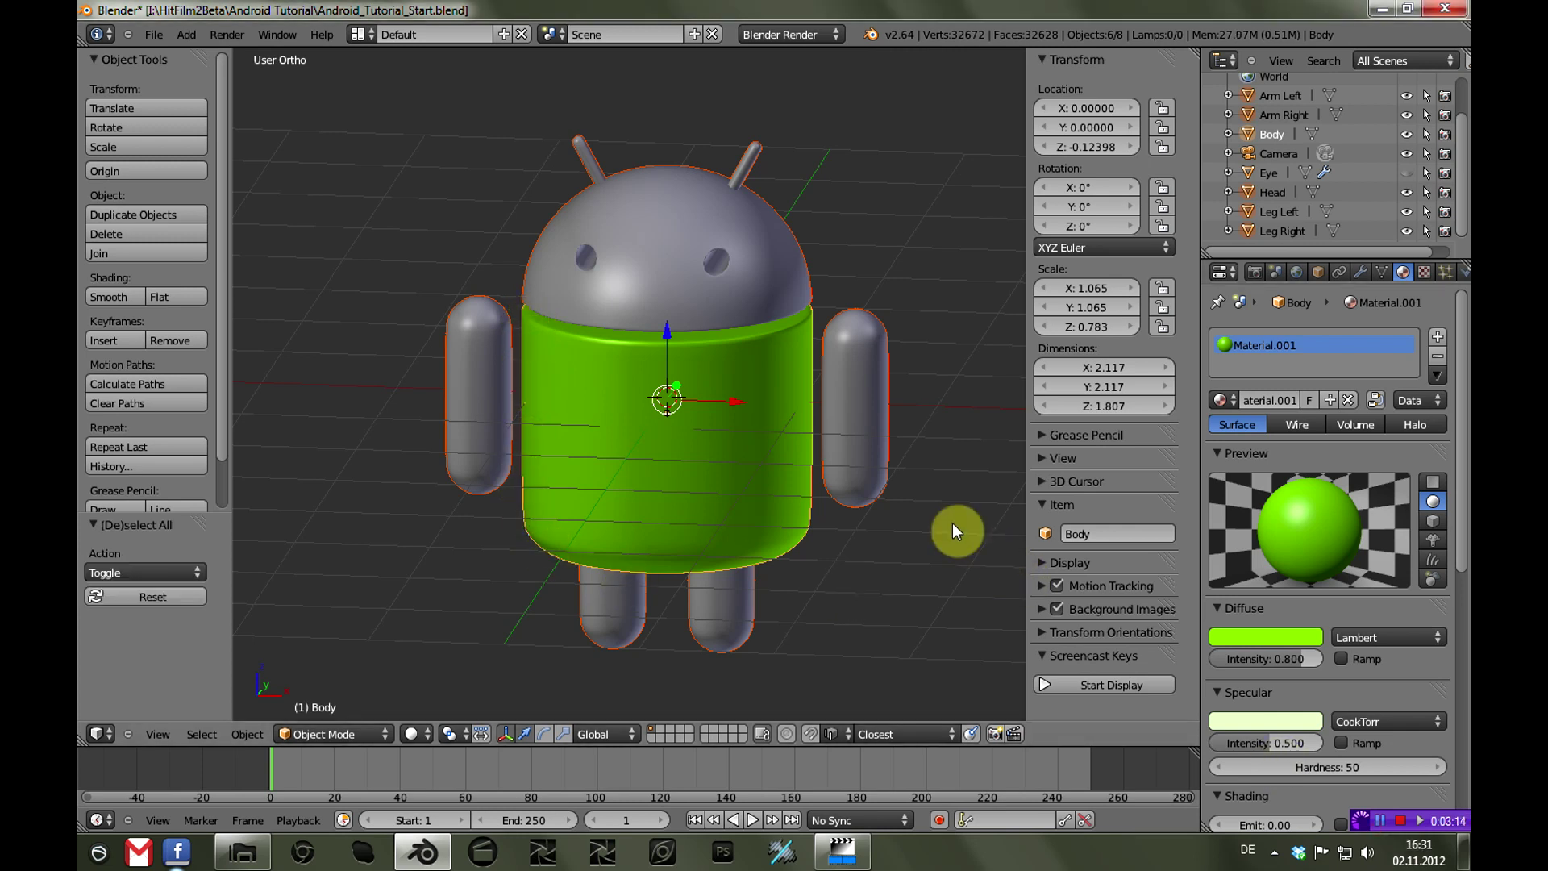
key(ctrl+l)
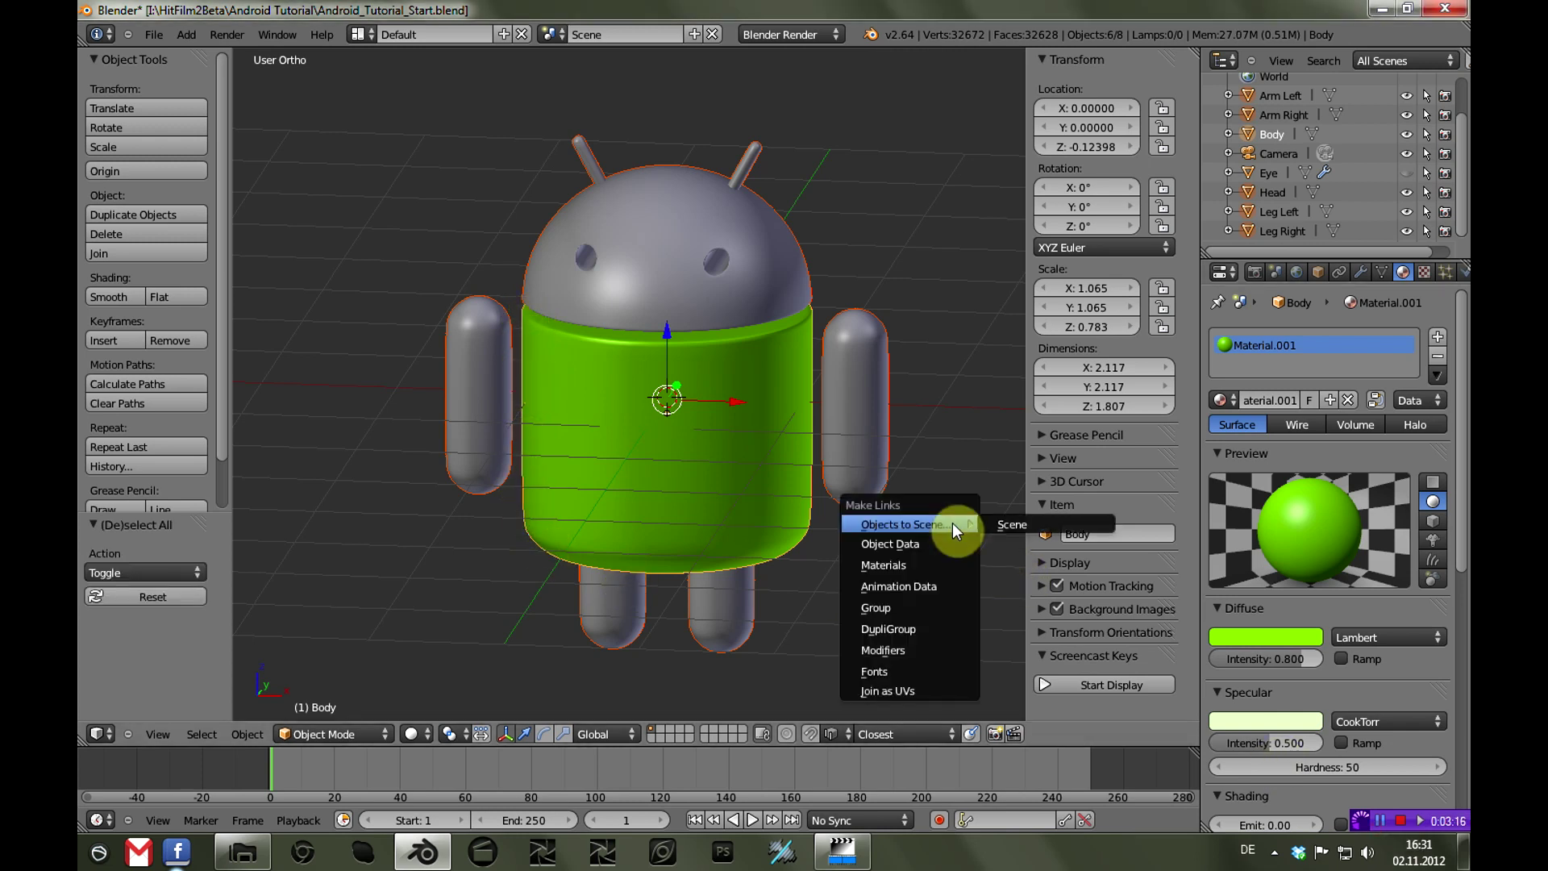
click(929, 560)
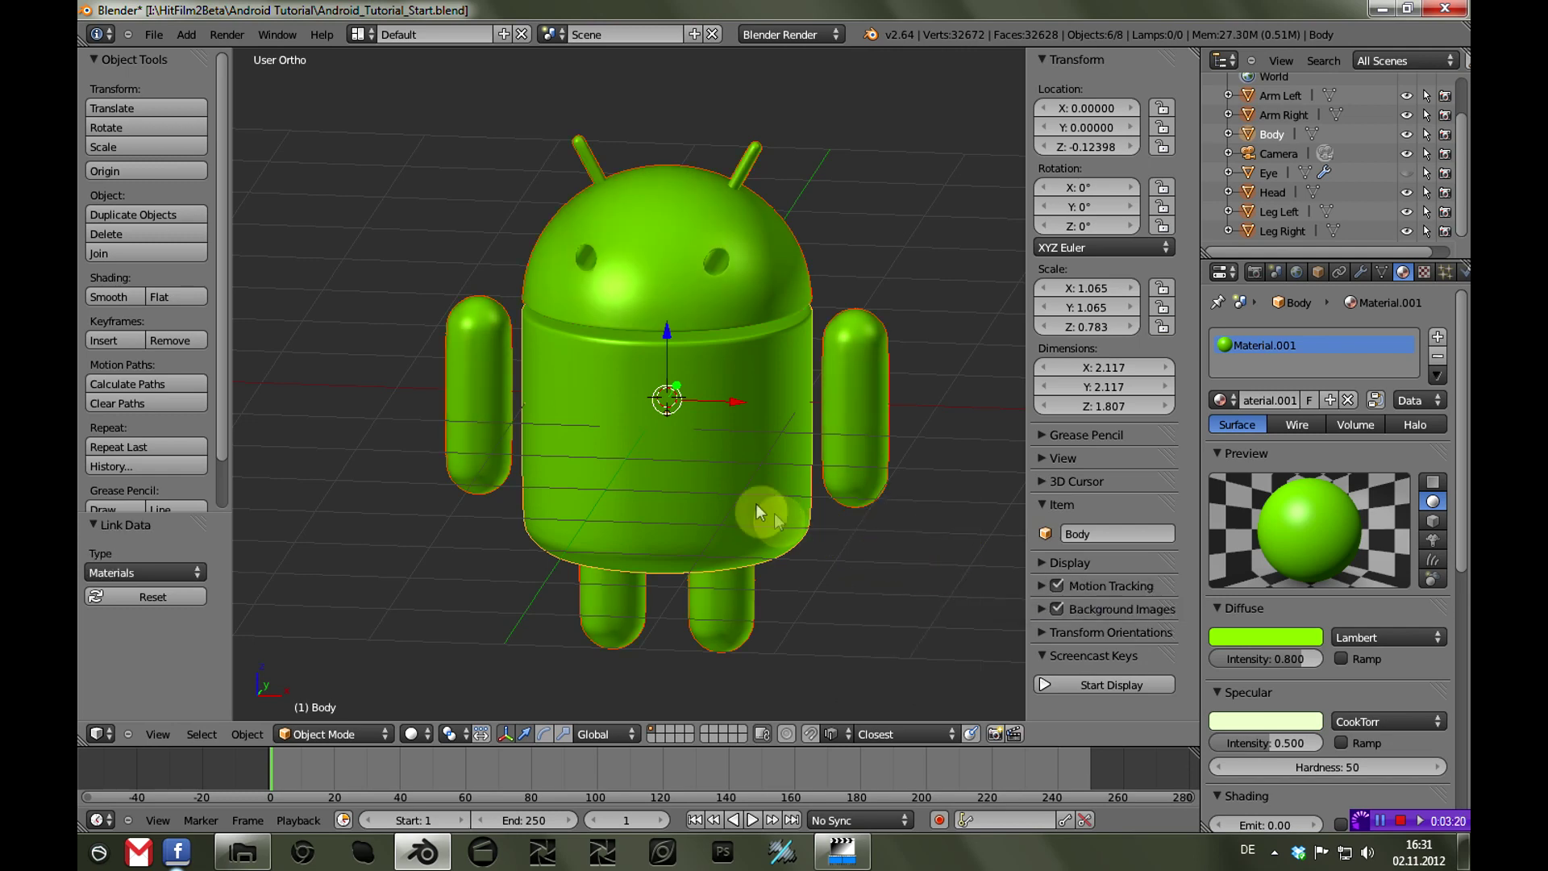
key(a)
Unhide the Eye object and delete it from the scene
middle_drag(785, 497, 913, 511)
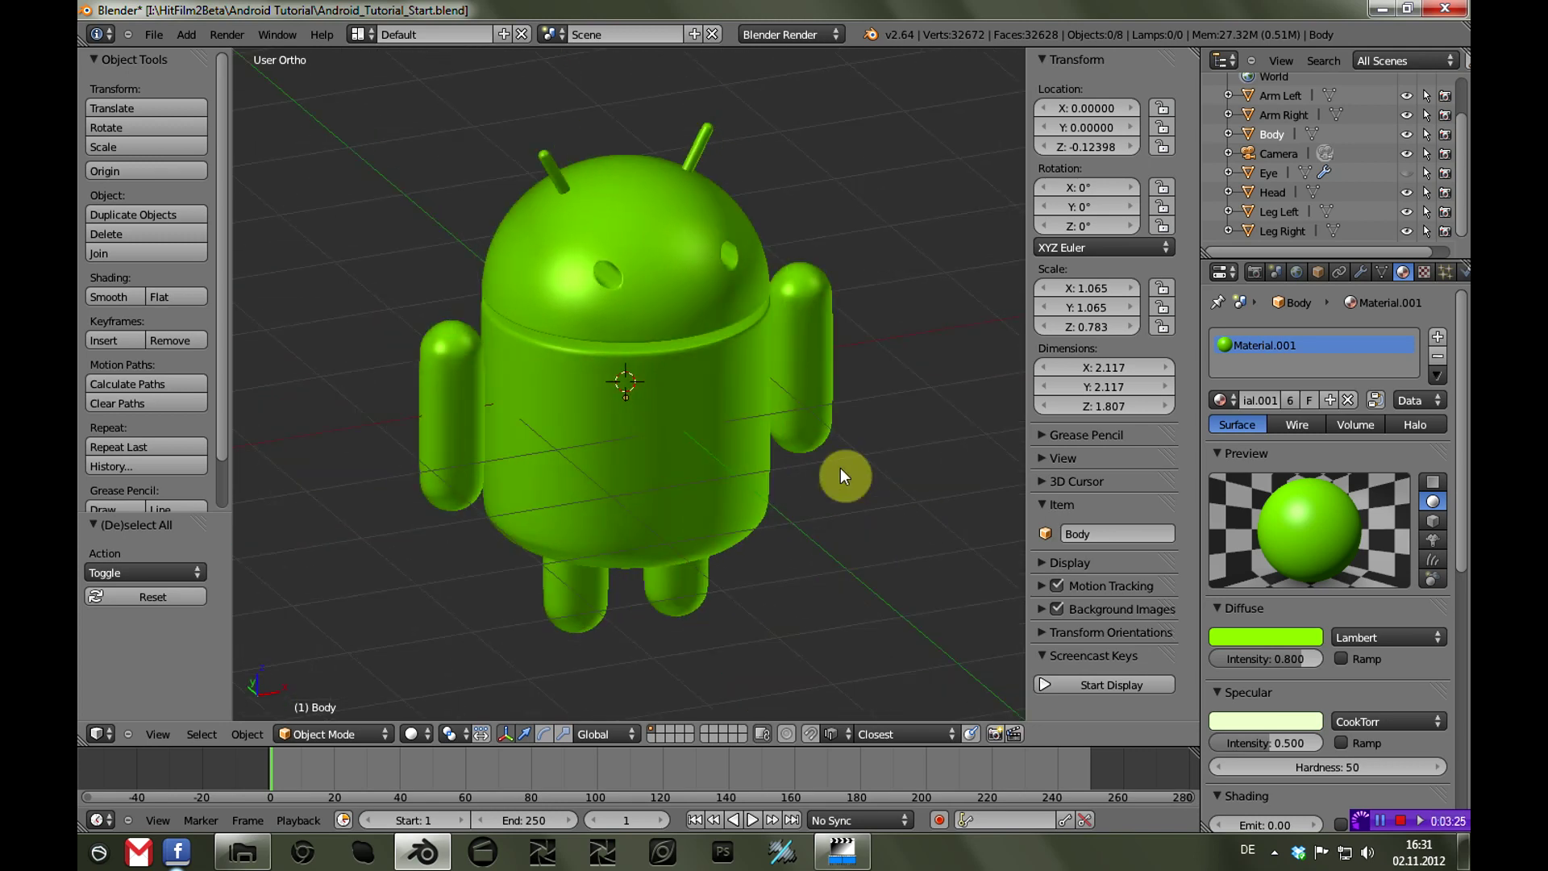
scroll(845, 471, down, 2)
scroll(834, 528, up, 2)
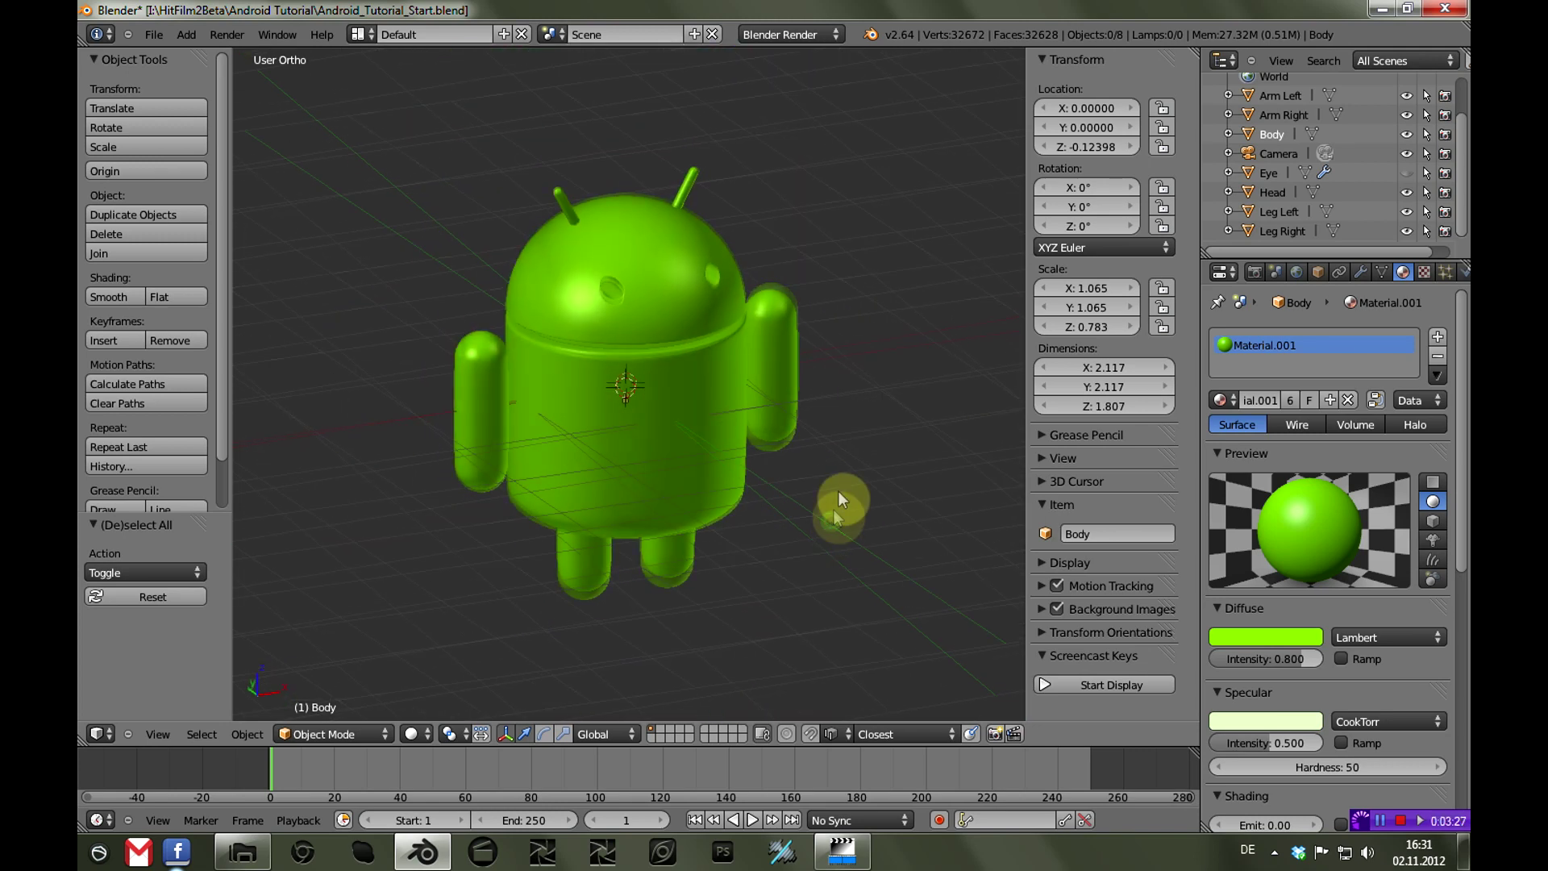
middle_drag(839, 491, 840, 434)
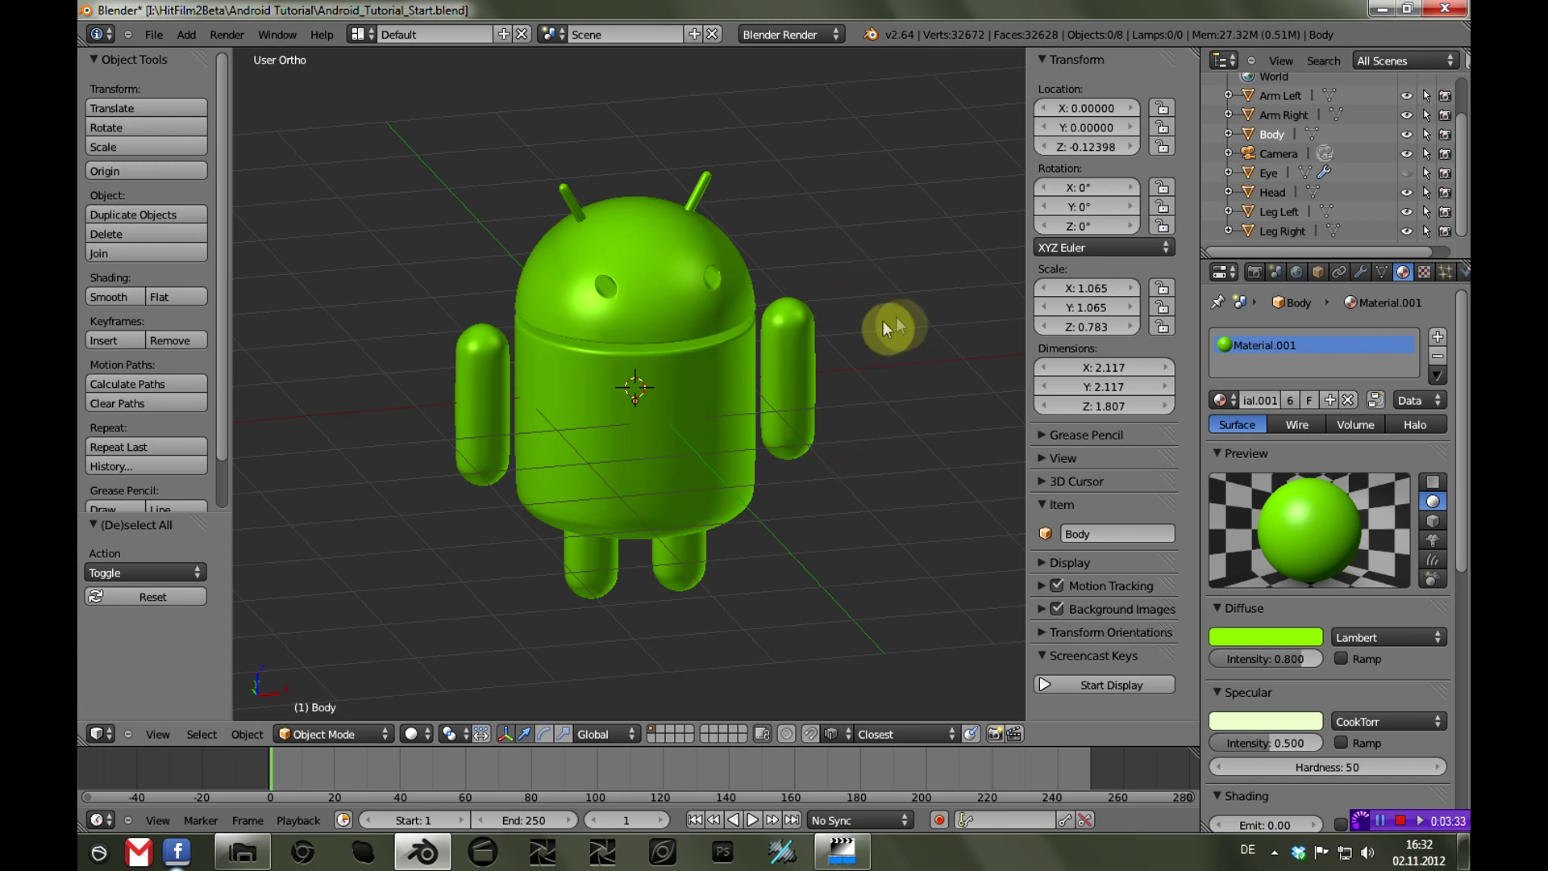
scroll(881, 354, down, 3)
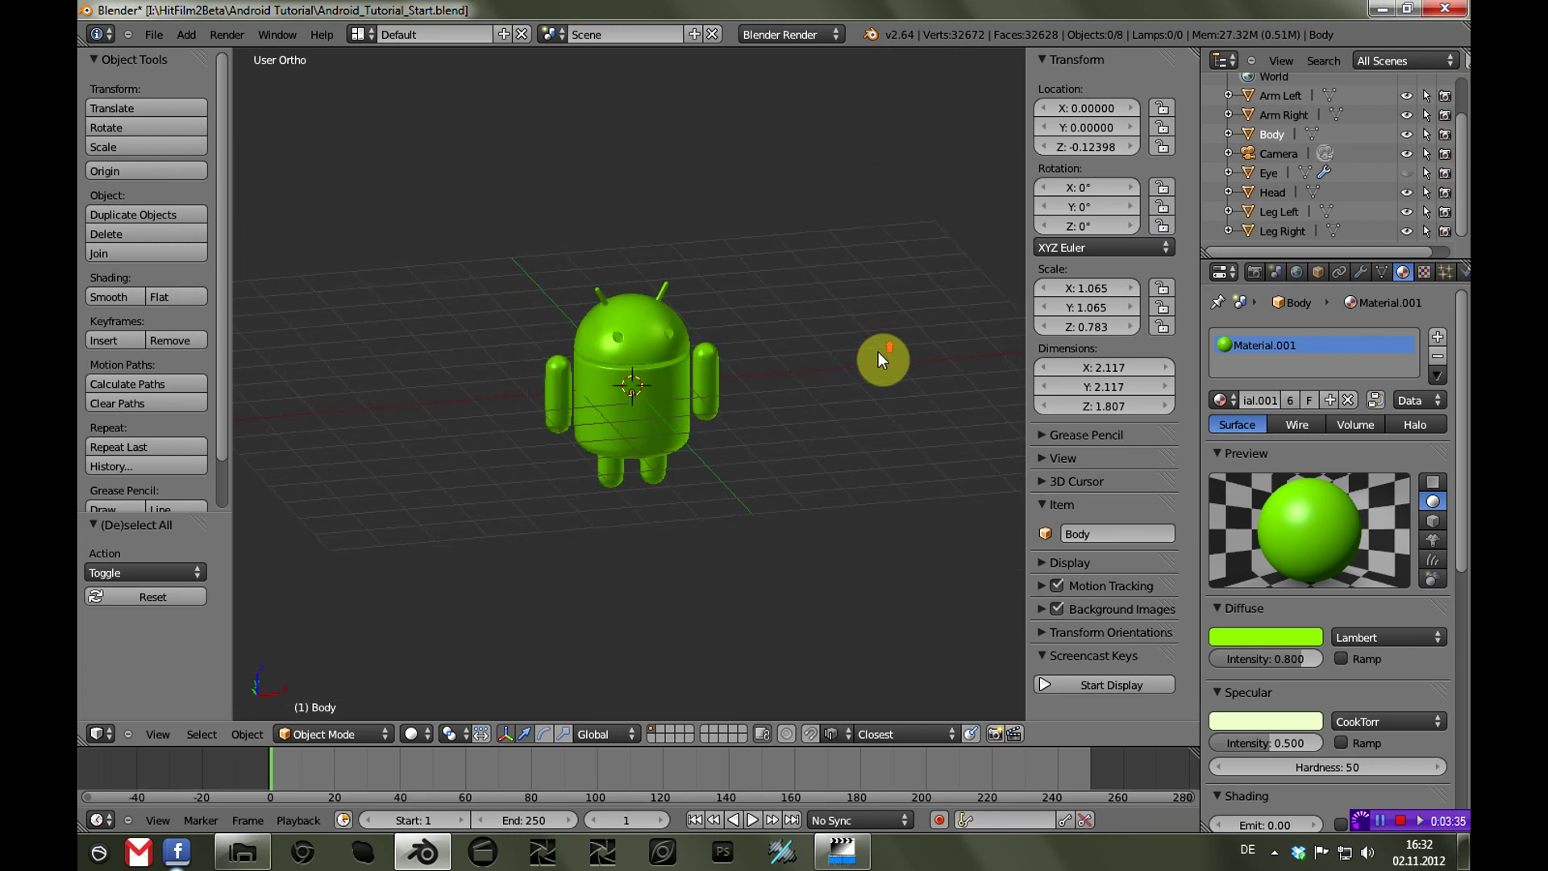
click(1270, 172)
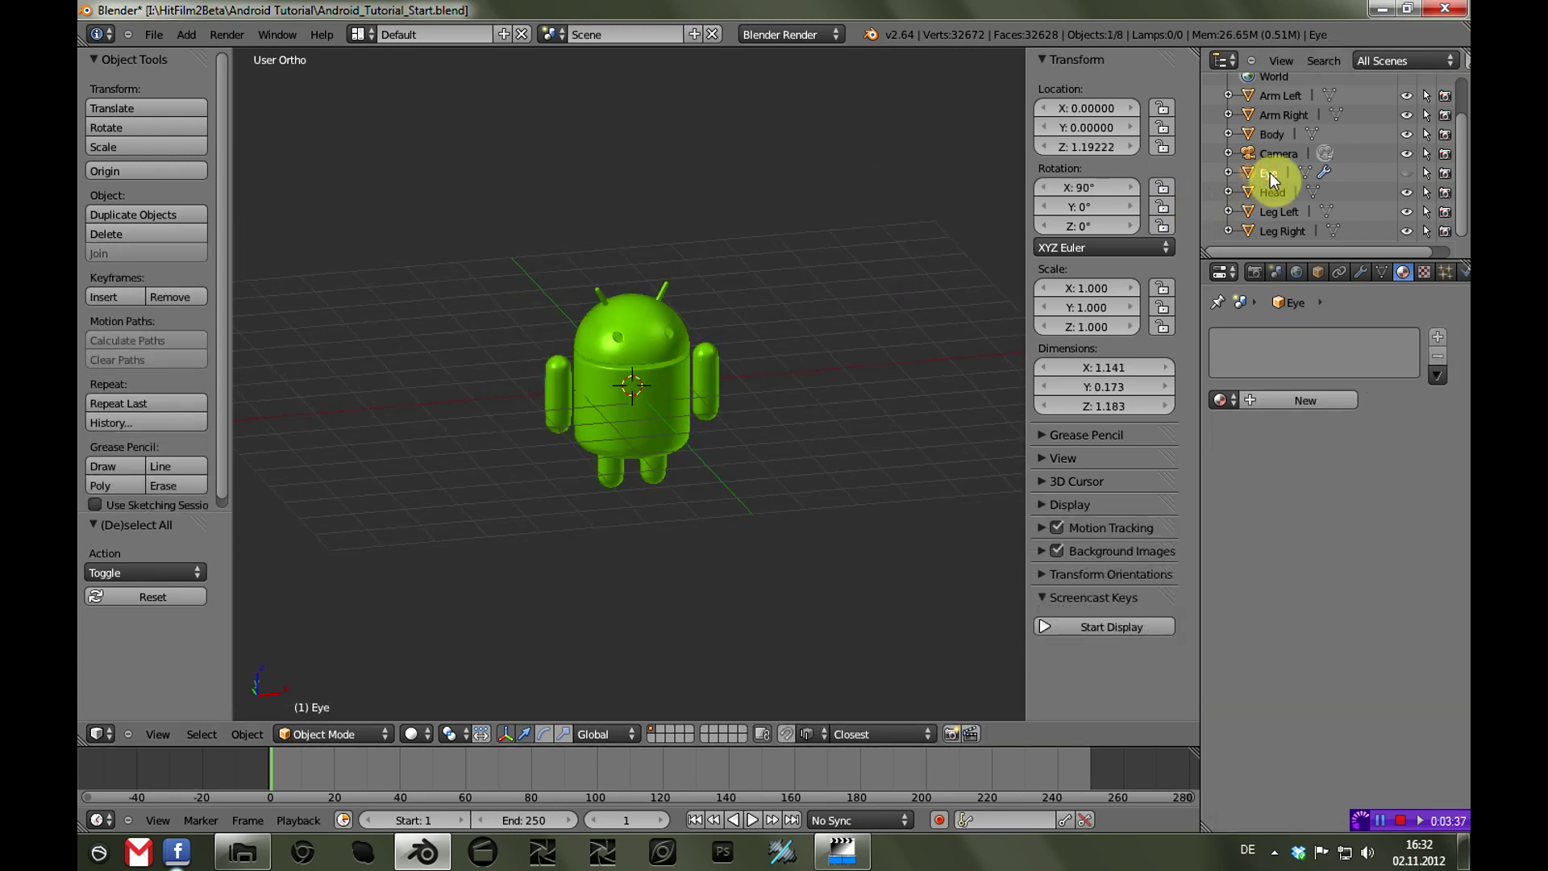
click(1406, 173)
scroll(702, 308, up, 7)
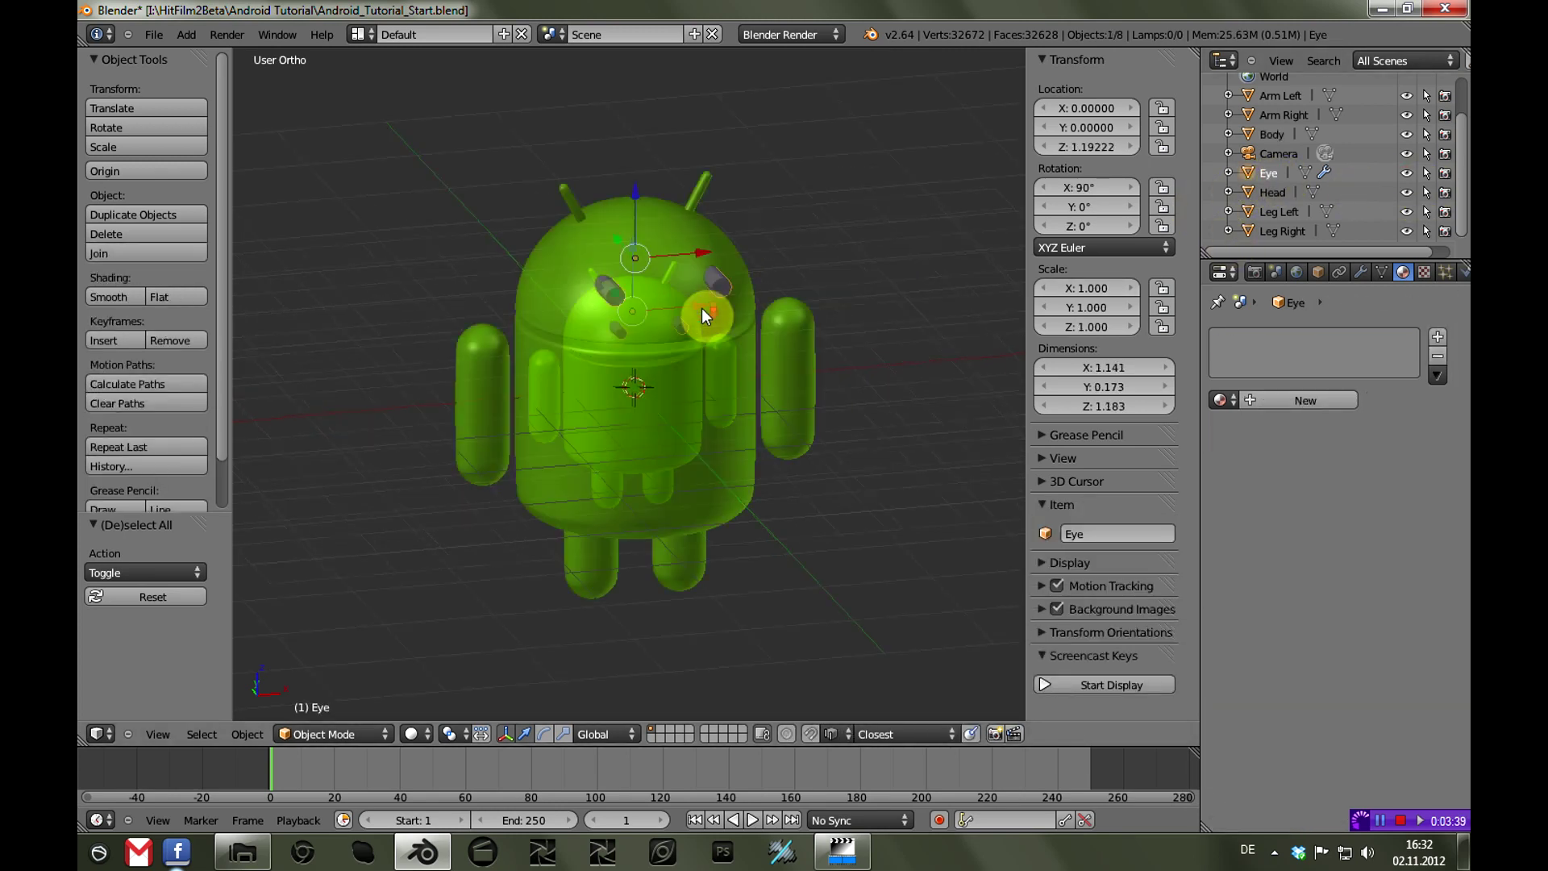
mouse_move(706, 332)
middle_down()
mouse_move(805, 332)
mouse_move(887, 293)
mouse_move(622, 335)
mouse_move(684, 345)
middle_up()
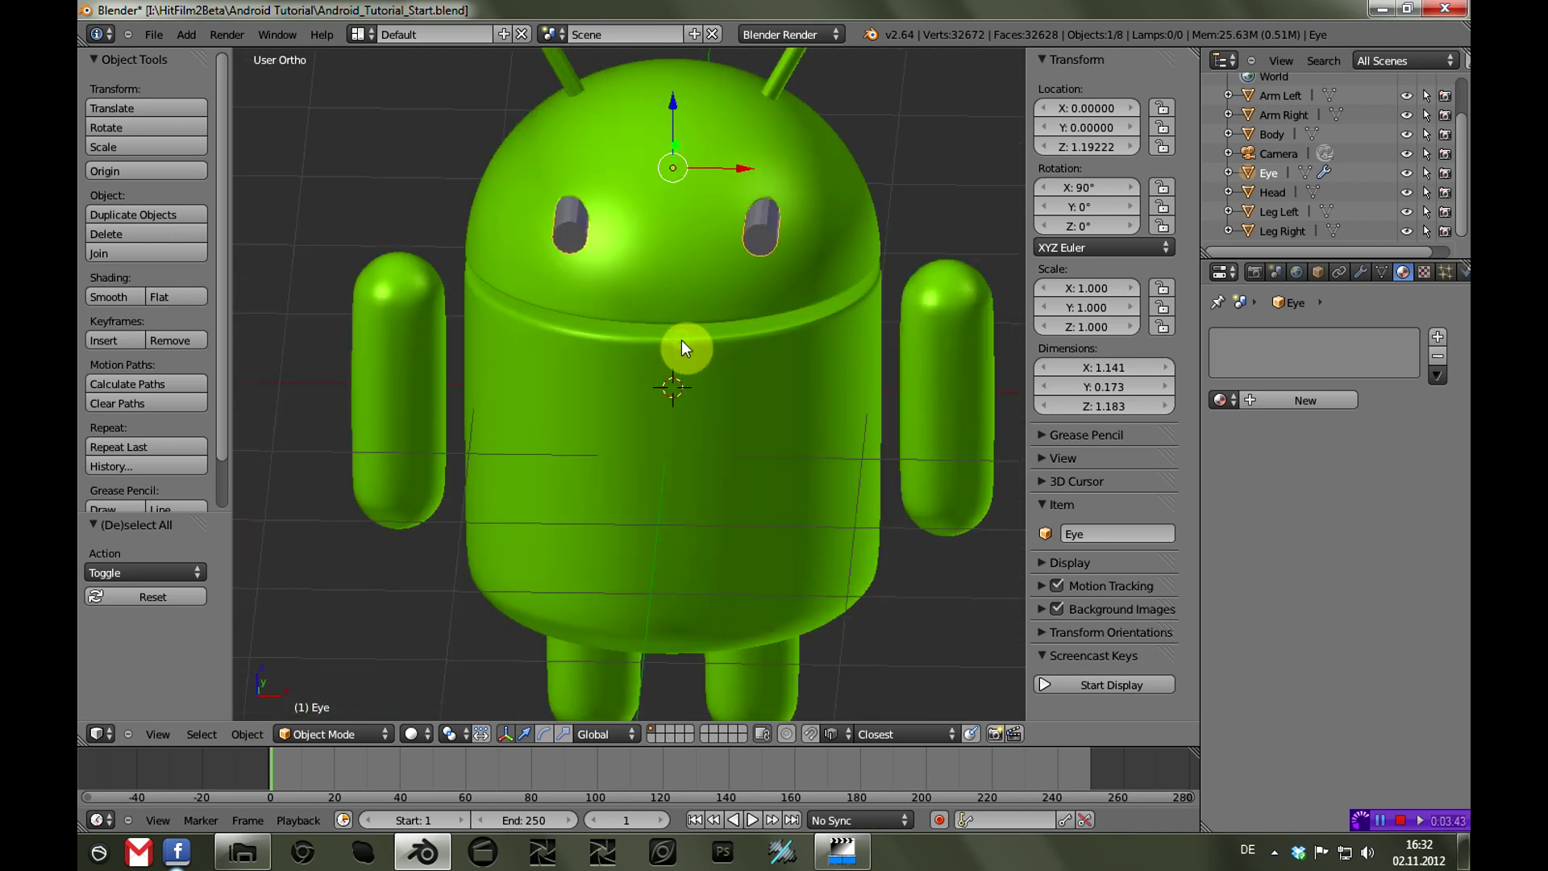
key(x)
click(695, 322)
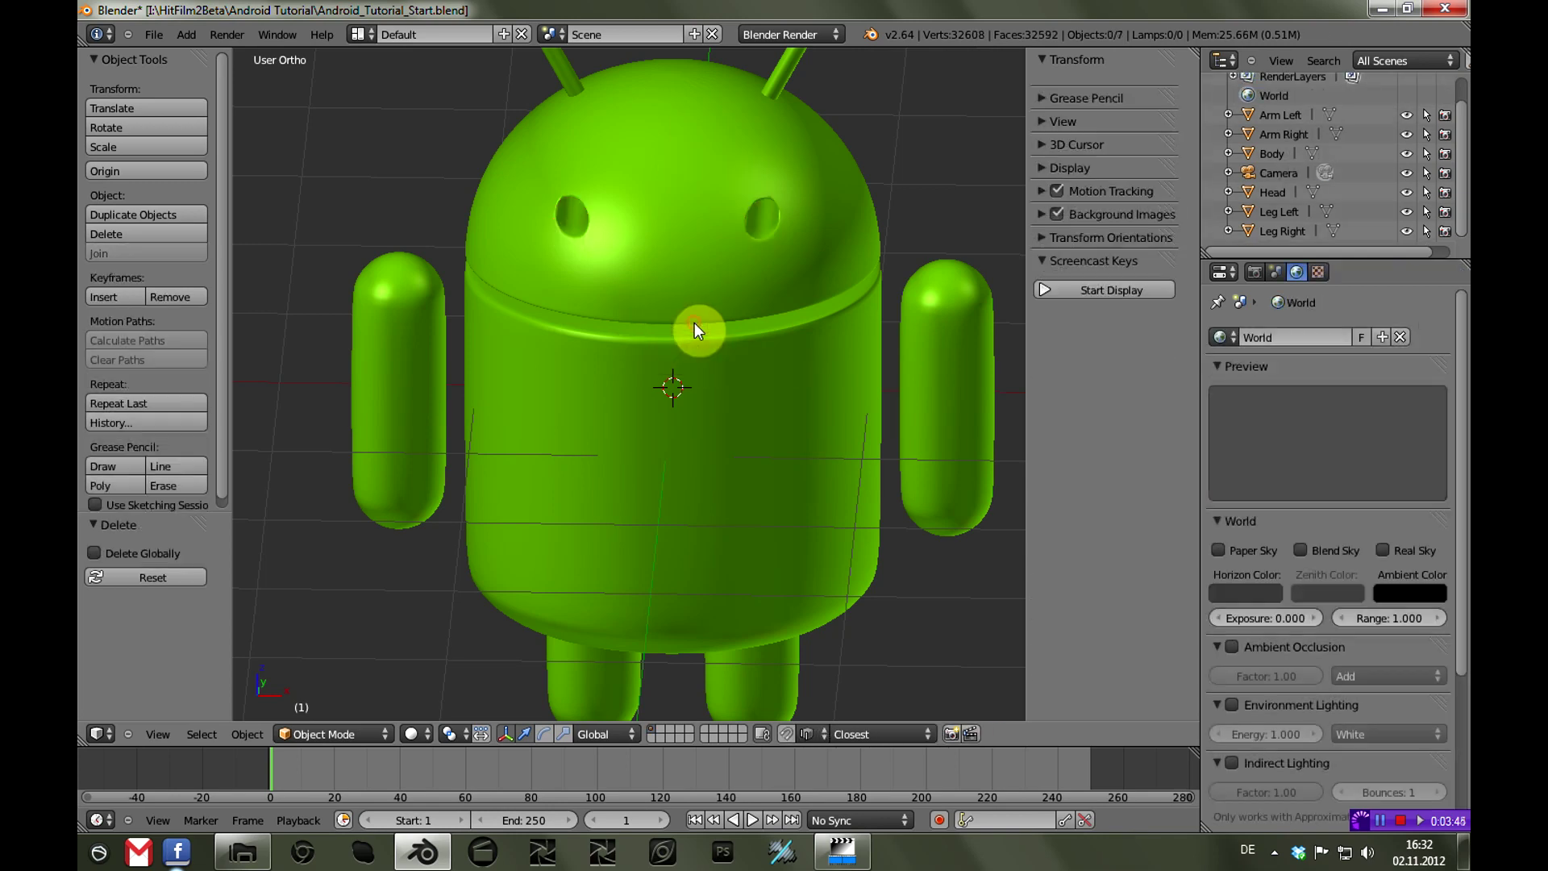
Delete the Camera from the scene so only the robot's parts remain
scroll(867, 476, down, 5)
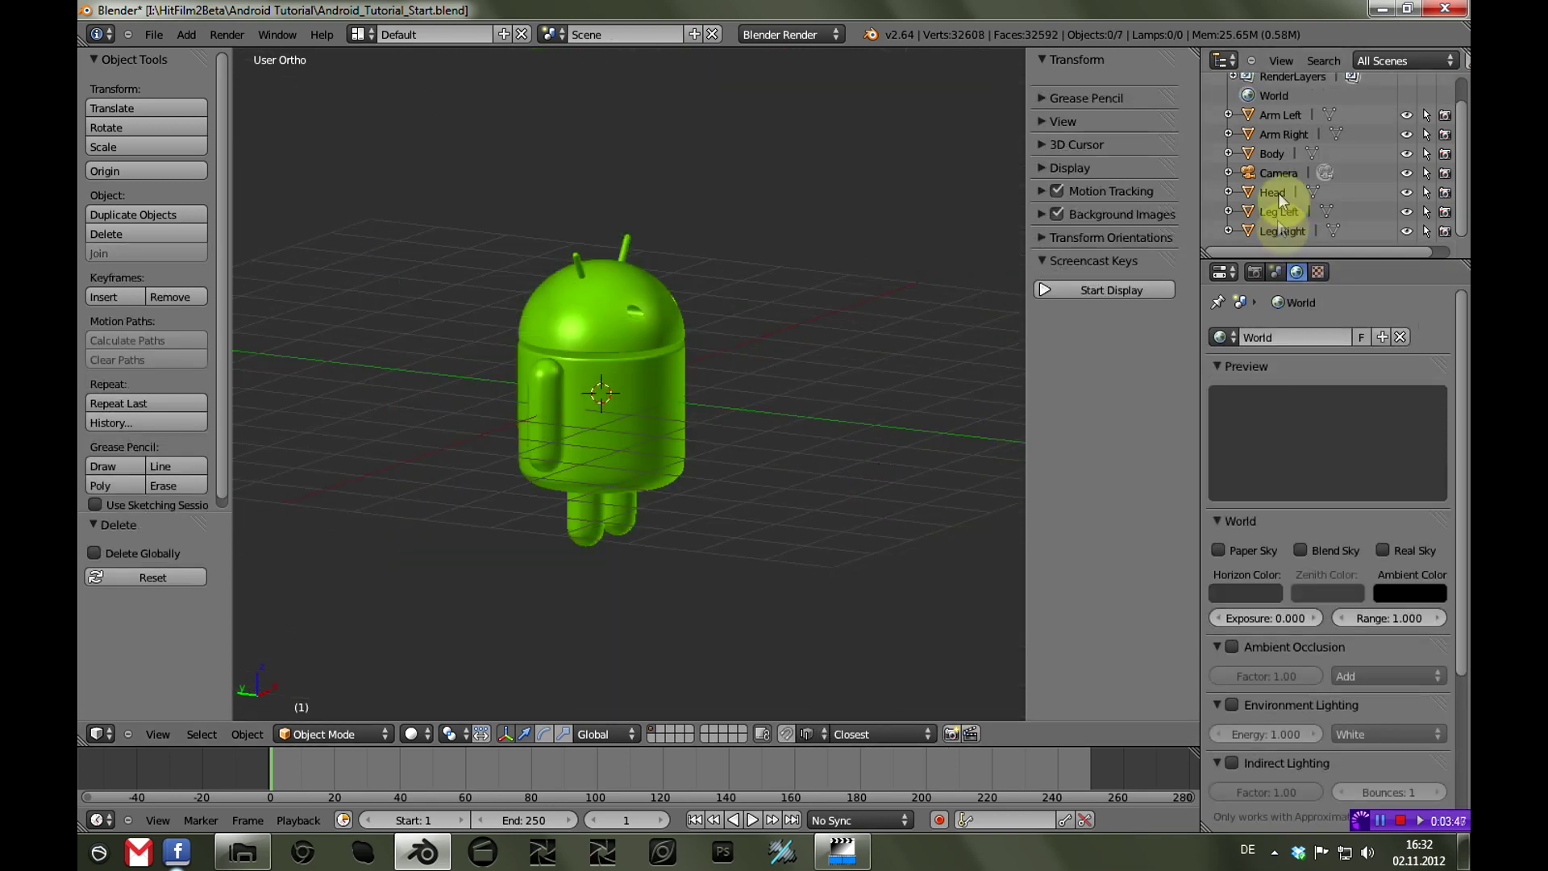
click(1280, 172)
scroll(736, 399, down, 5)
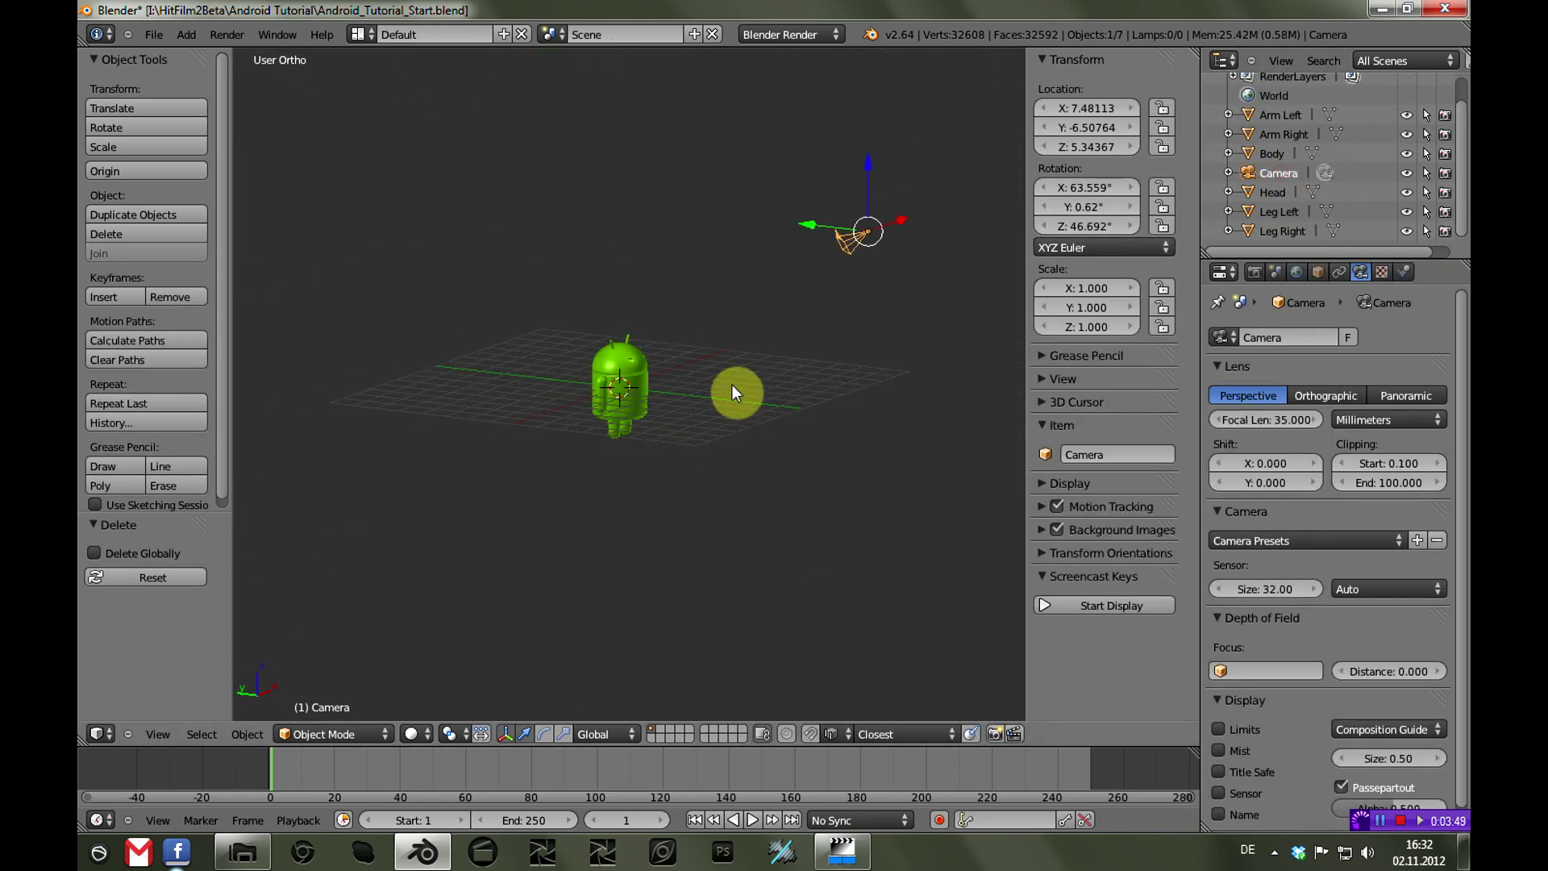
key(x)
click(732, 385)
middle_drag(811, 439, 687, 427)
scroll(690, 466, up, 6)
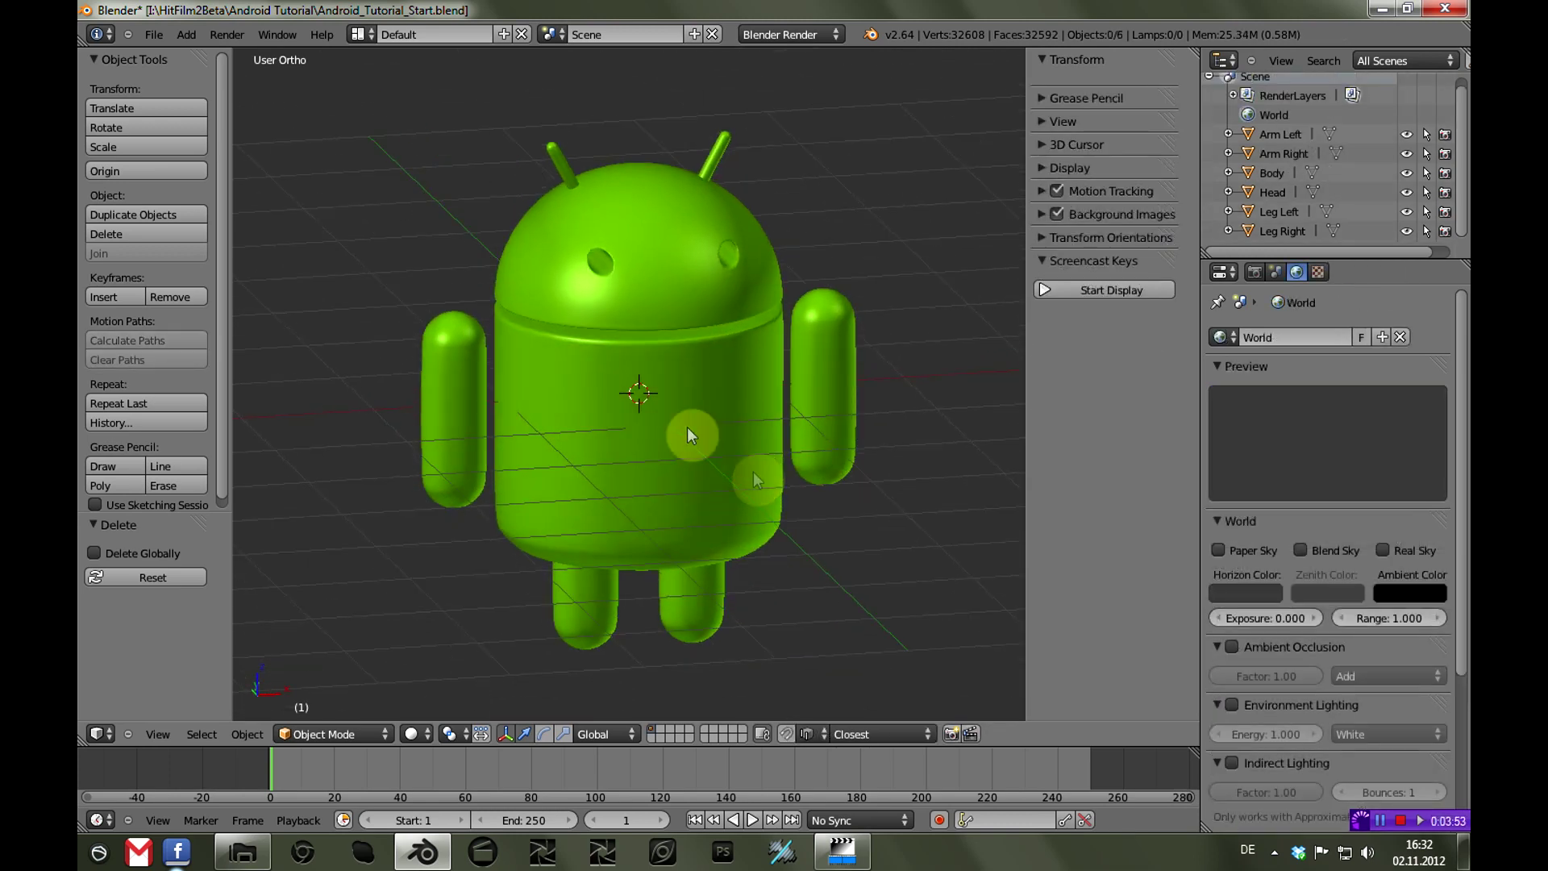
Export the robot in Wavefront (.obj) format to the Android Tutorial folder, overwriting the existing Android.obj file
click(153, 35)
mouse_move(236, 346)
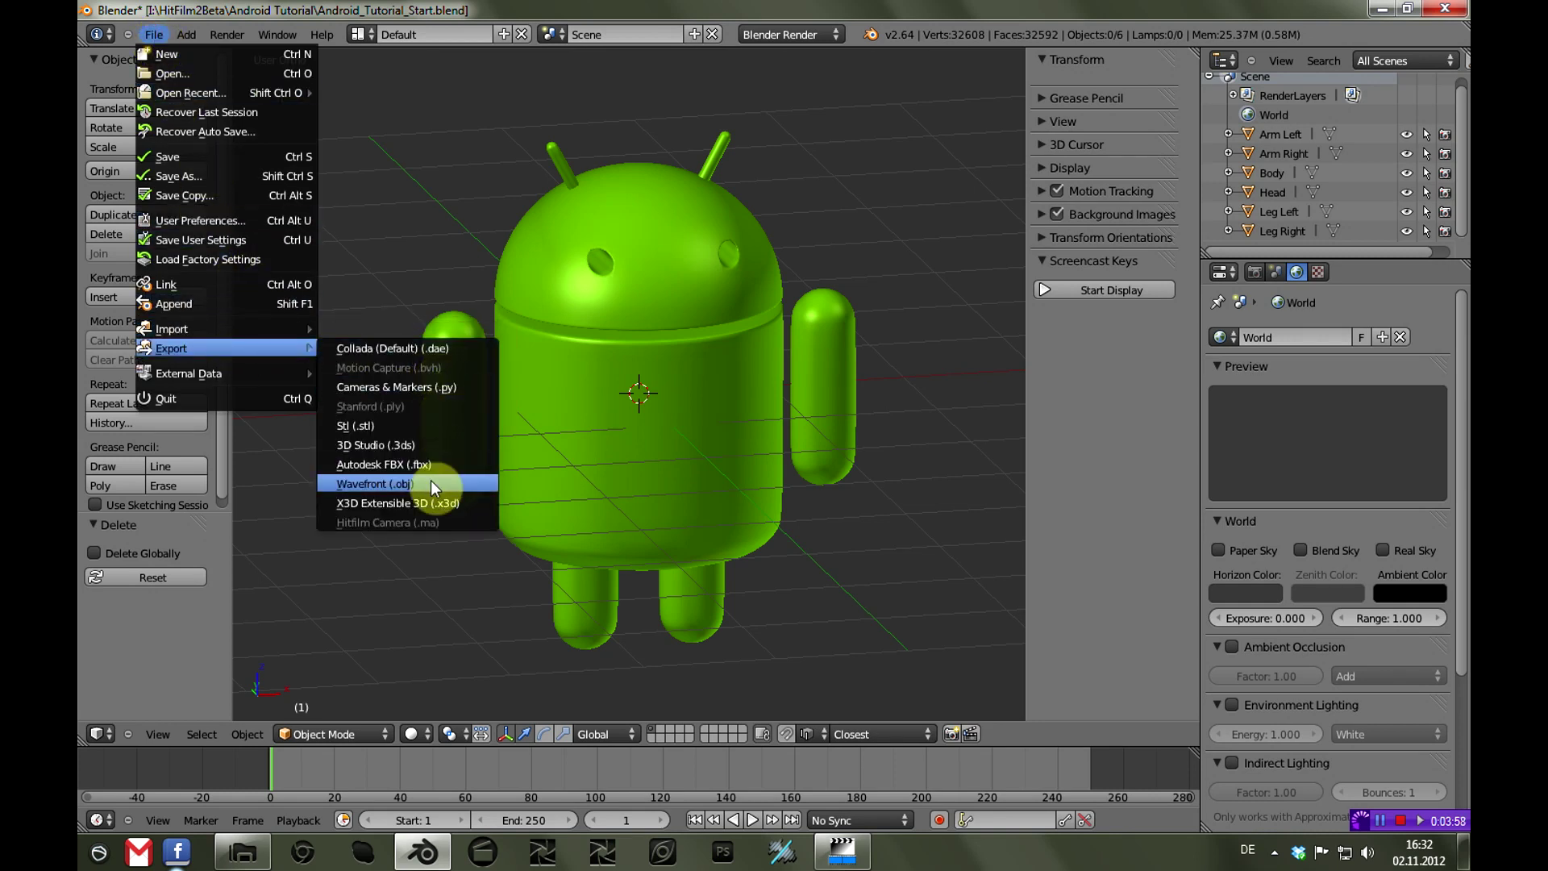
click(376, 485)
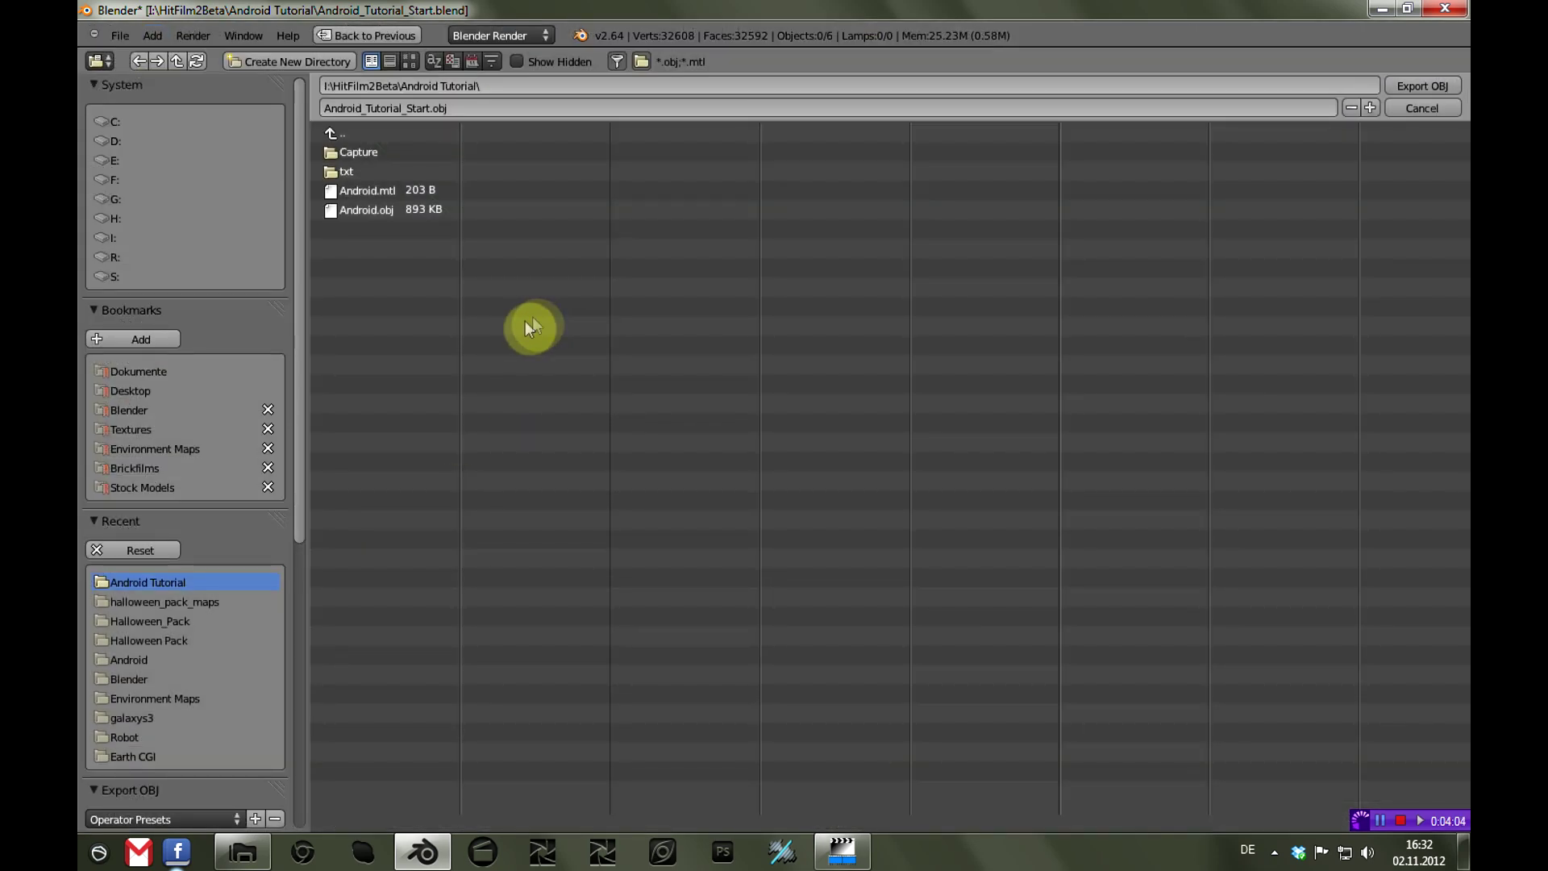
click(417, 212)
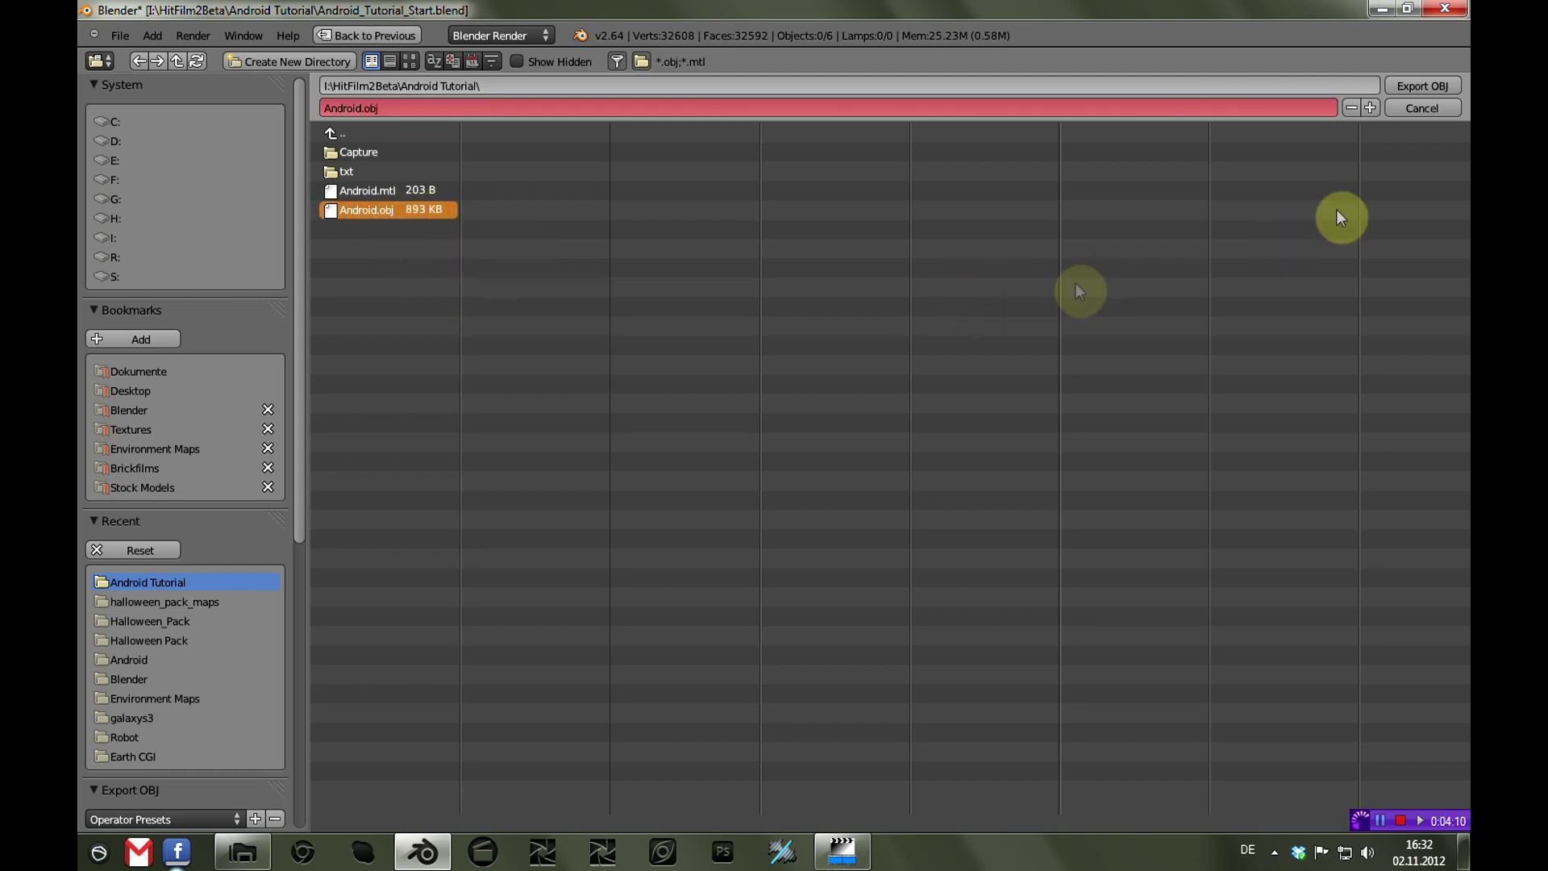
click(1427, 86)
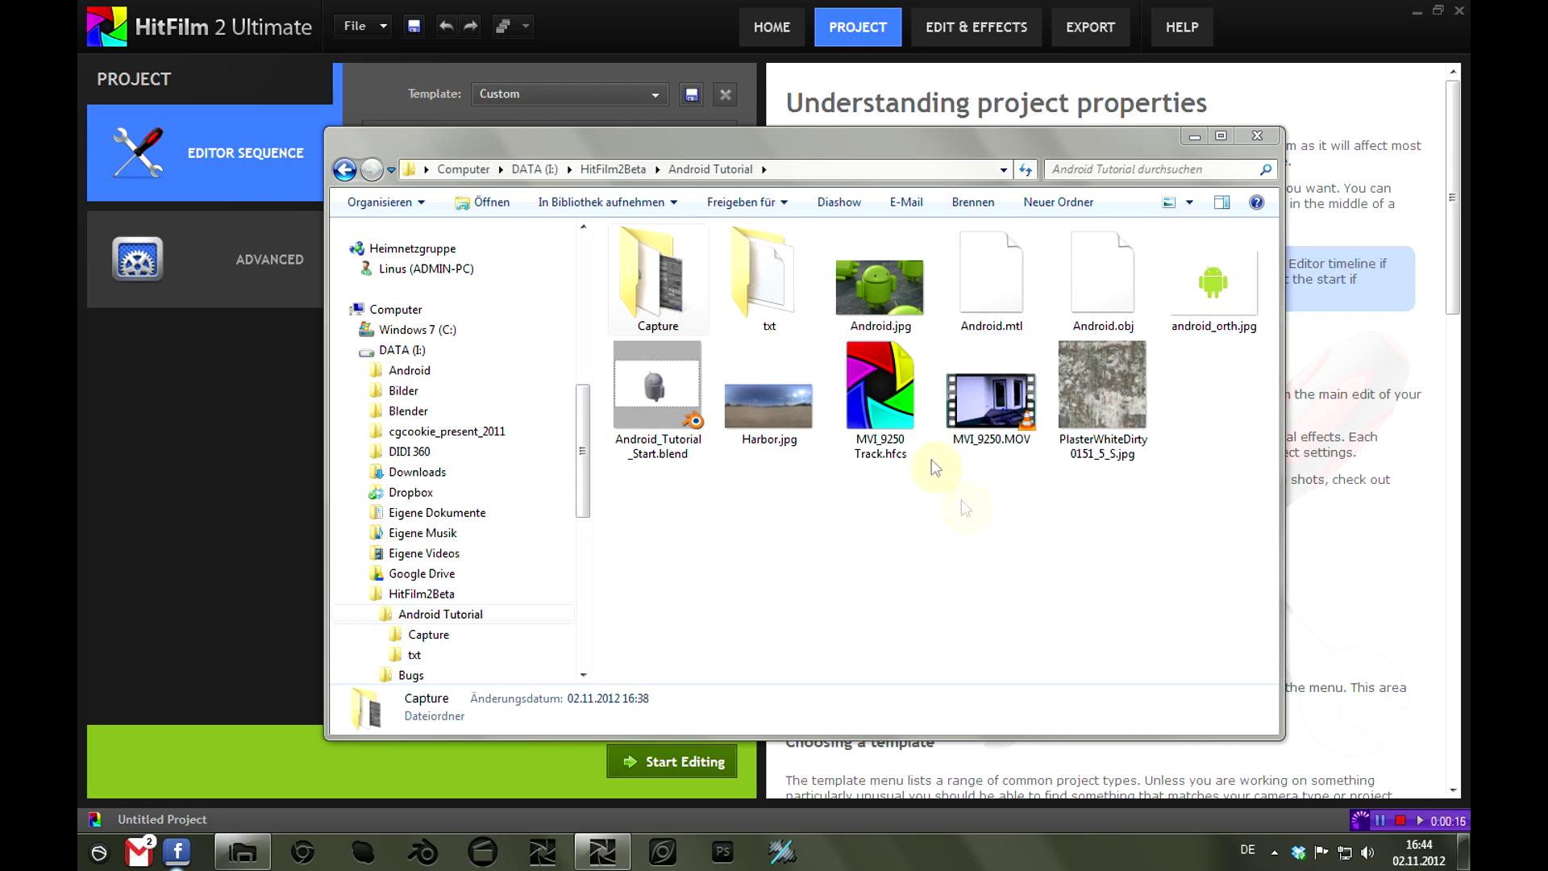
View the Android.jpg reference picture from the Android Tutorial folder and close it
click(899, 317)
double_click(899, 315)
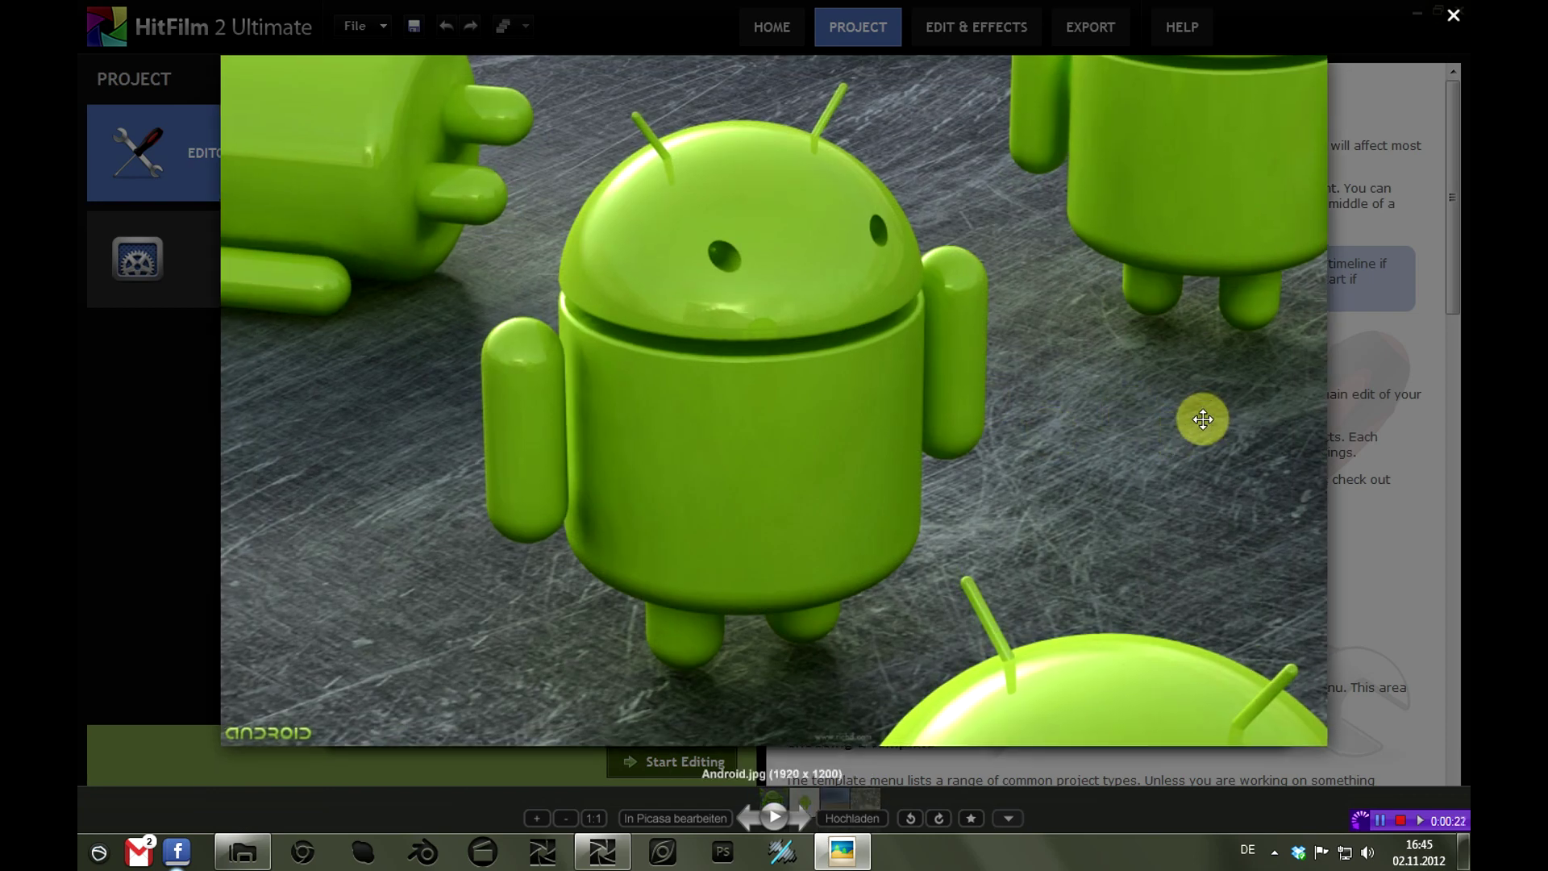
key(Escape)
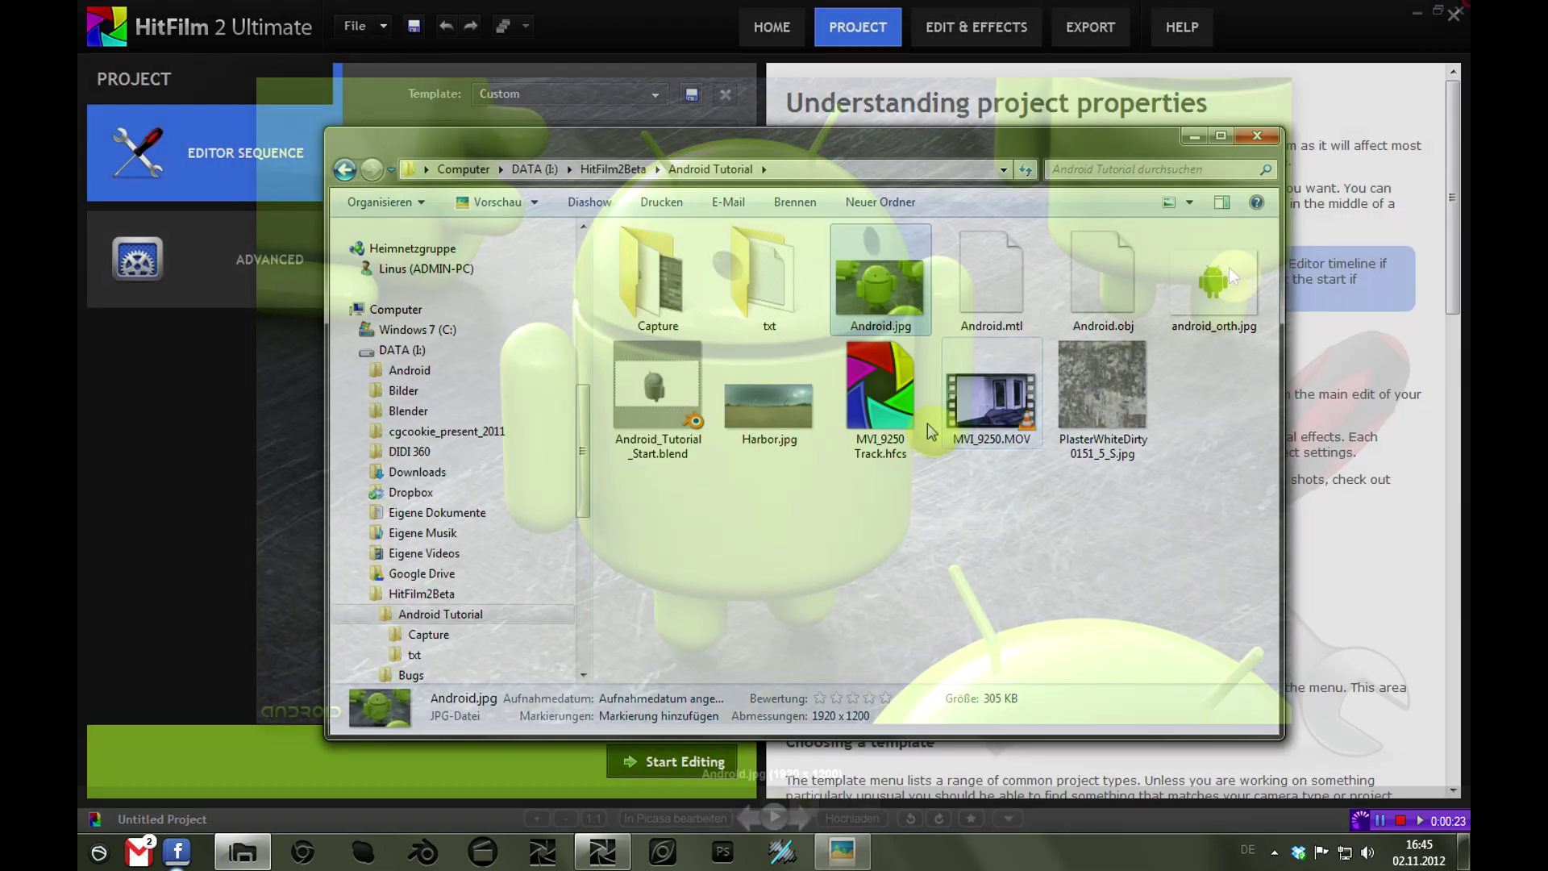
Switch to HitFilm 2 Ultimate and set the project's colour bit depth to 16-bit Float
click(770, 37)
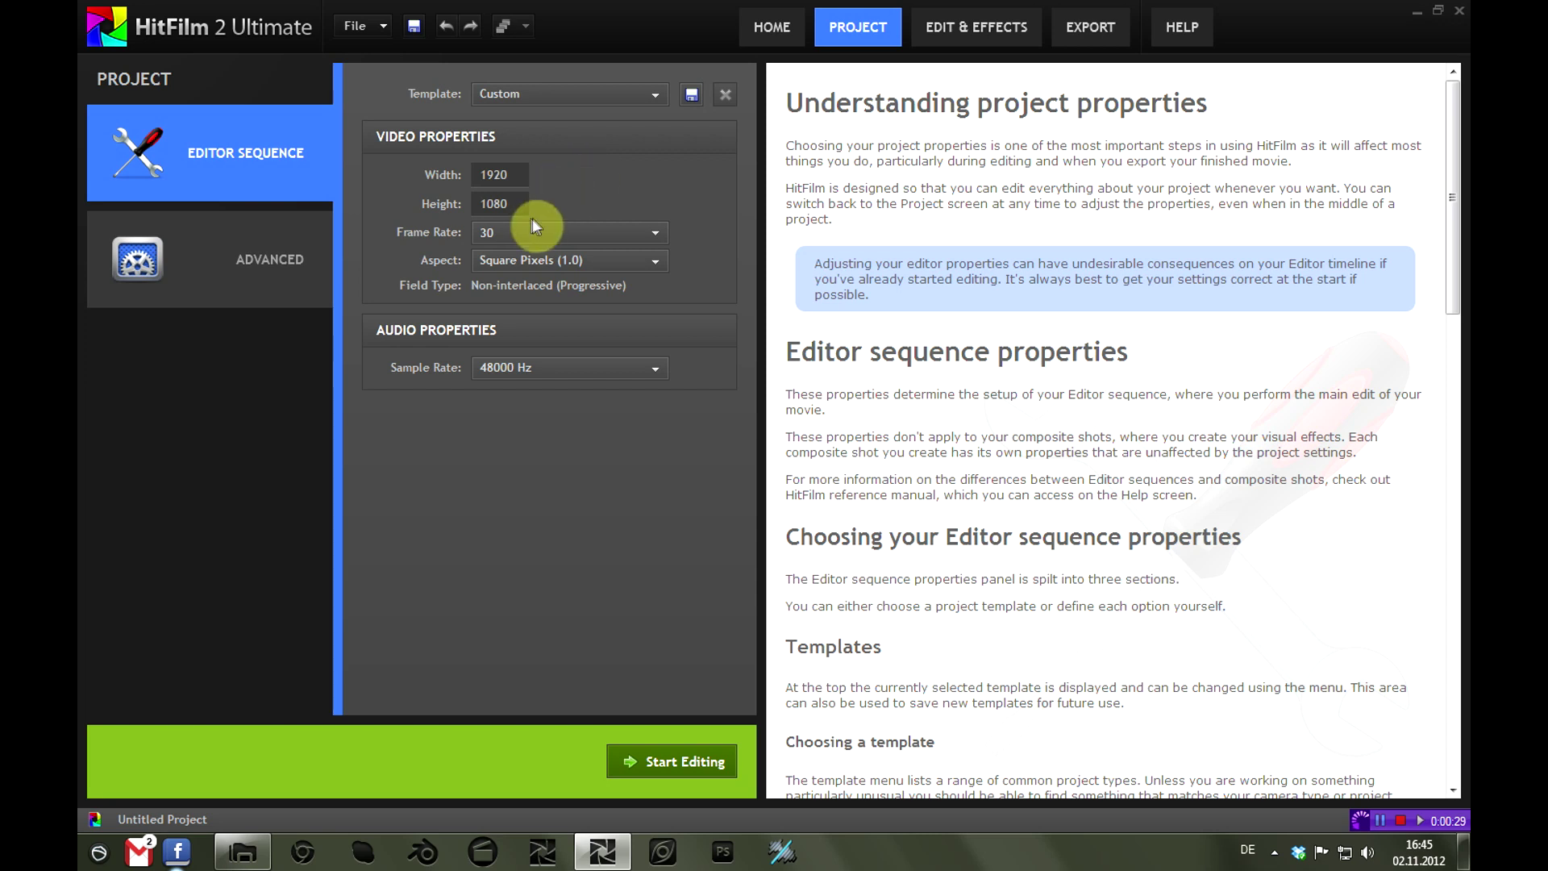
click(295, 263)
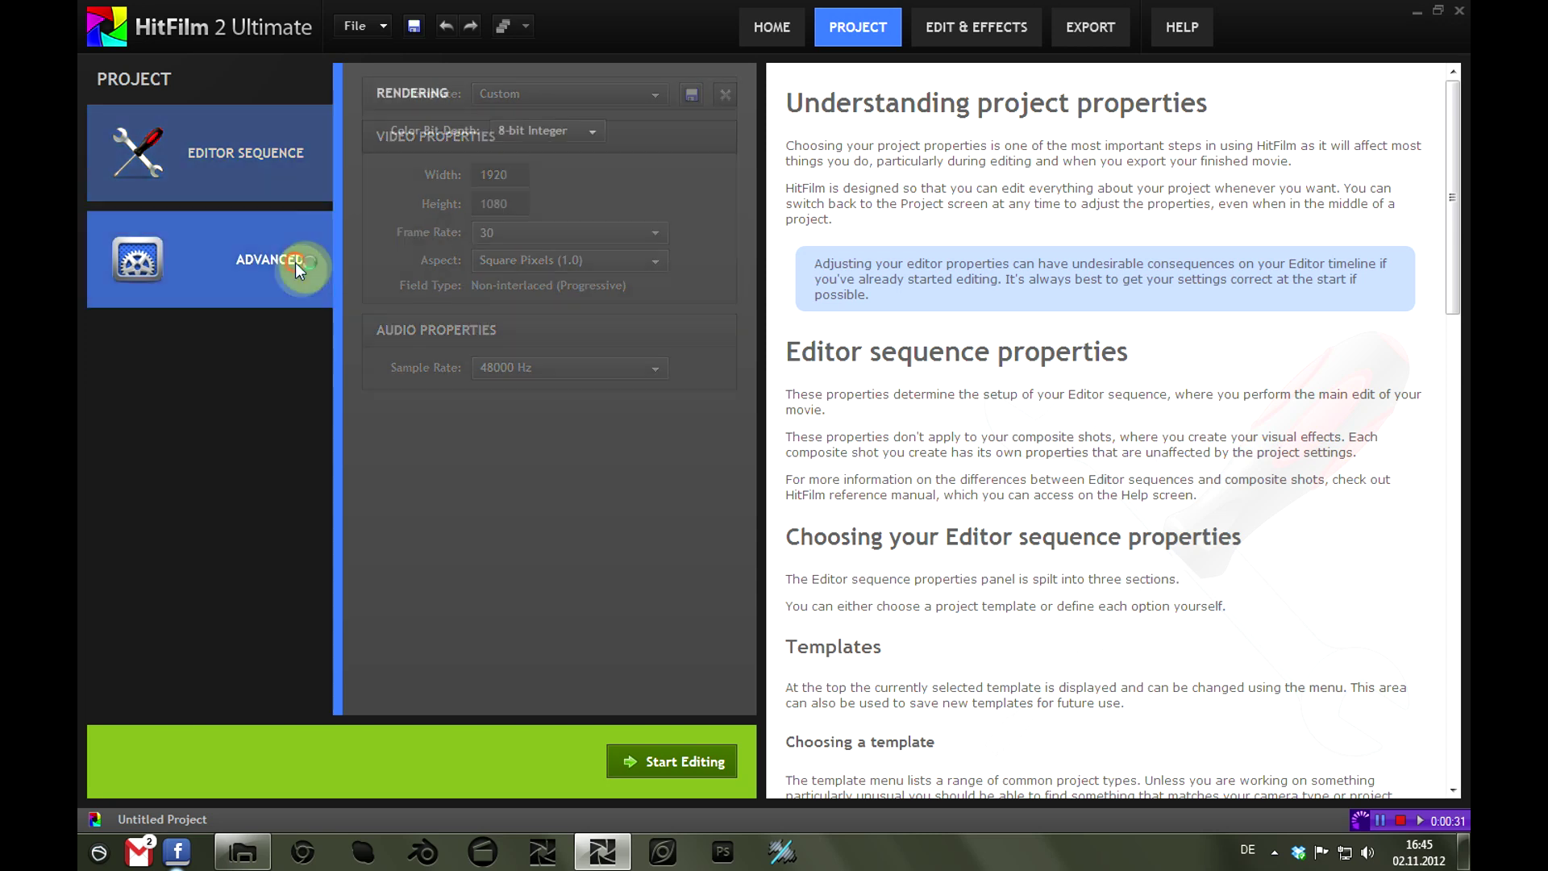
click(591, 133)
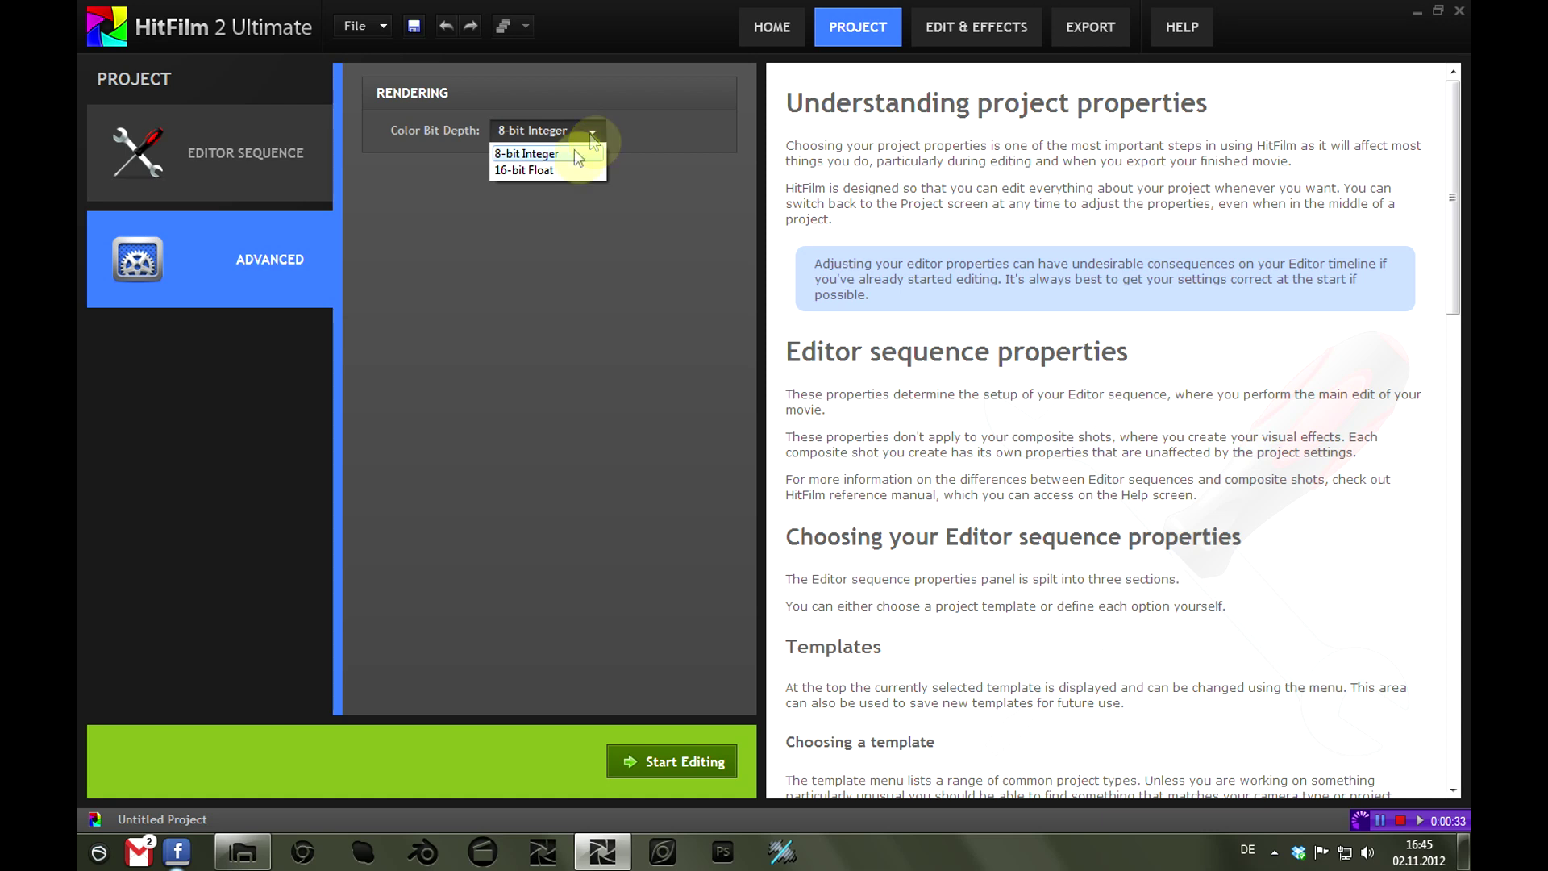
click(549, 172)
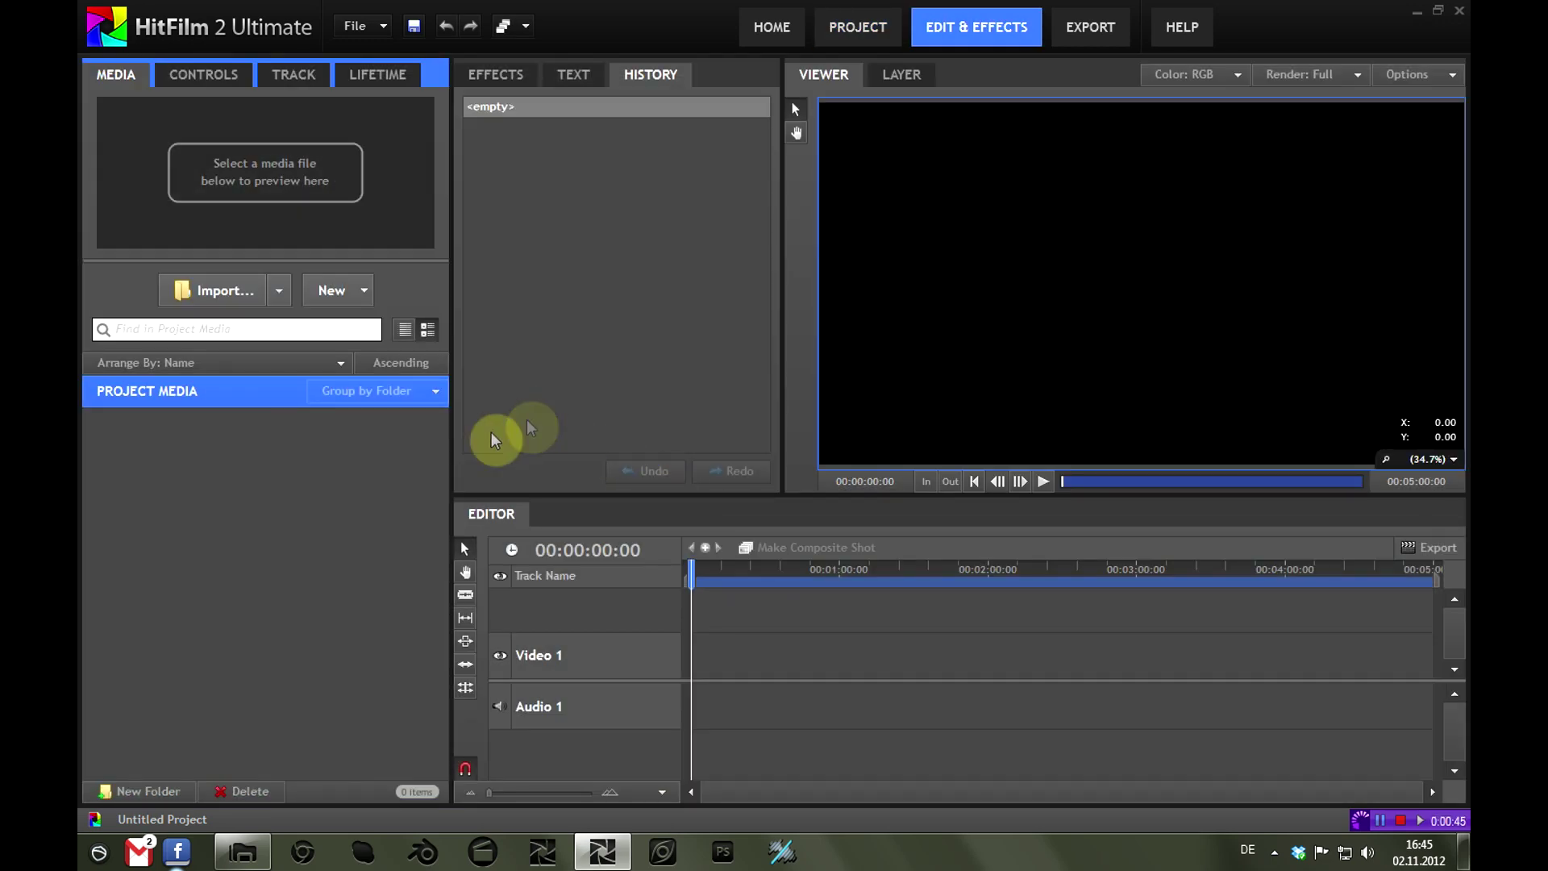
Try to add Android.obj to the project media directly from the Android Tutorial folder
click(242, 852)
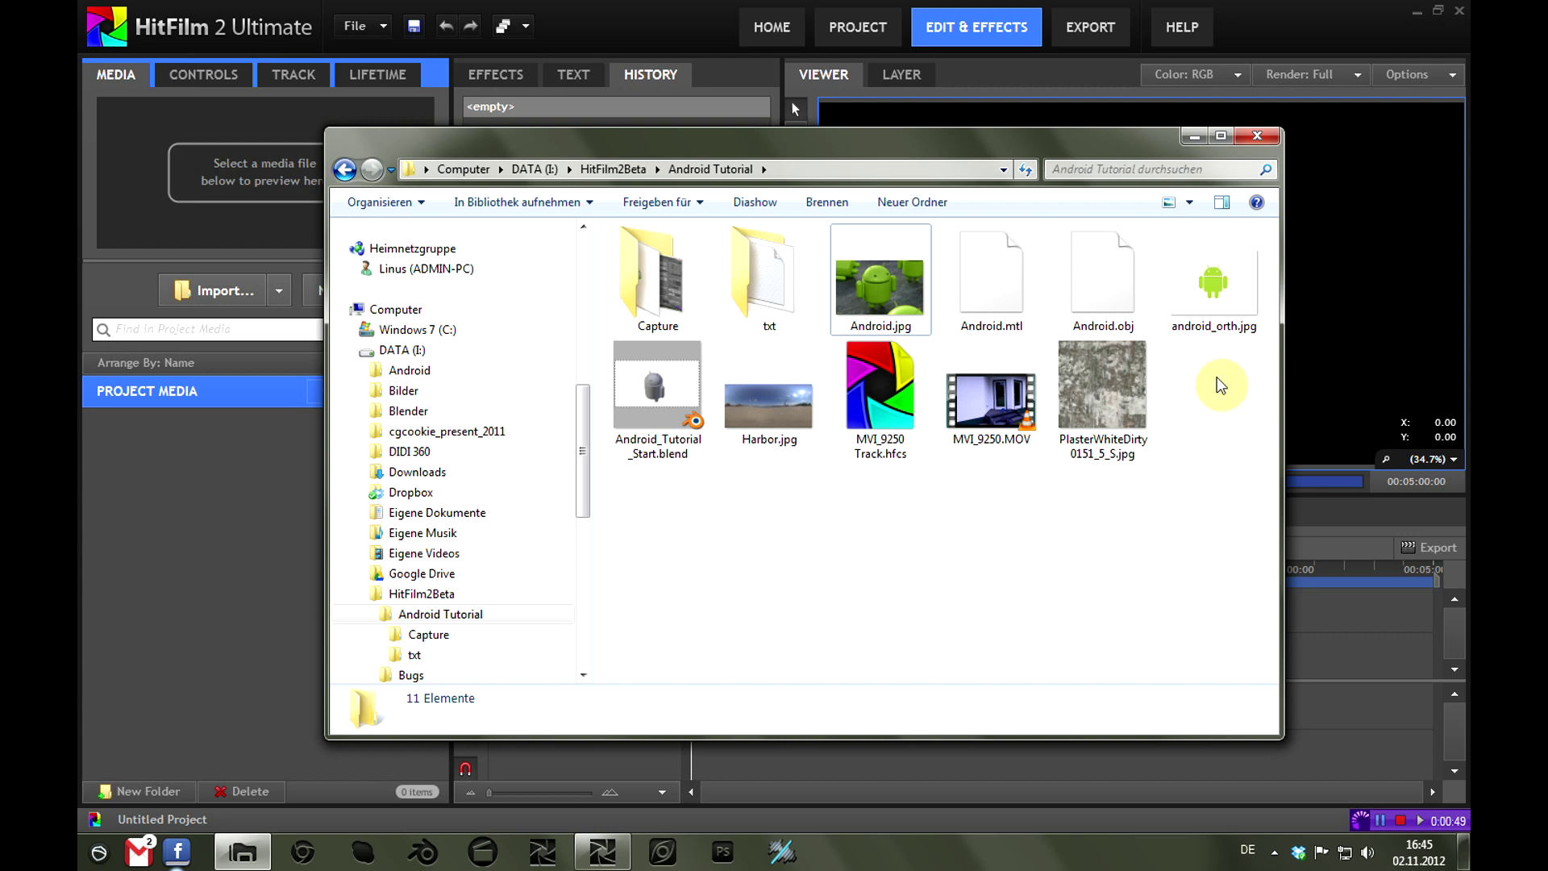
drag(1111, 278, 223, 510)
click(270, 422)
Import Android.obj from the Android Tutorial folder as a 3D model and name it Android
click(278, 290)
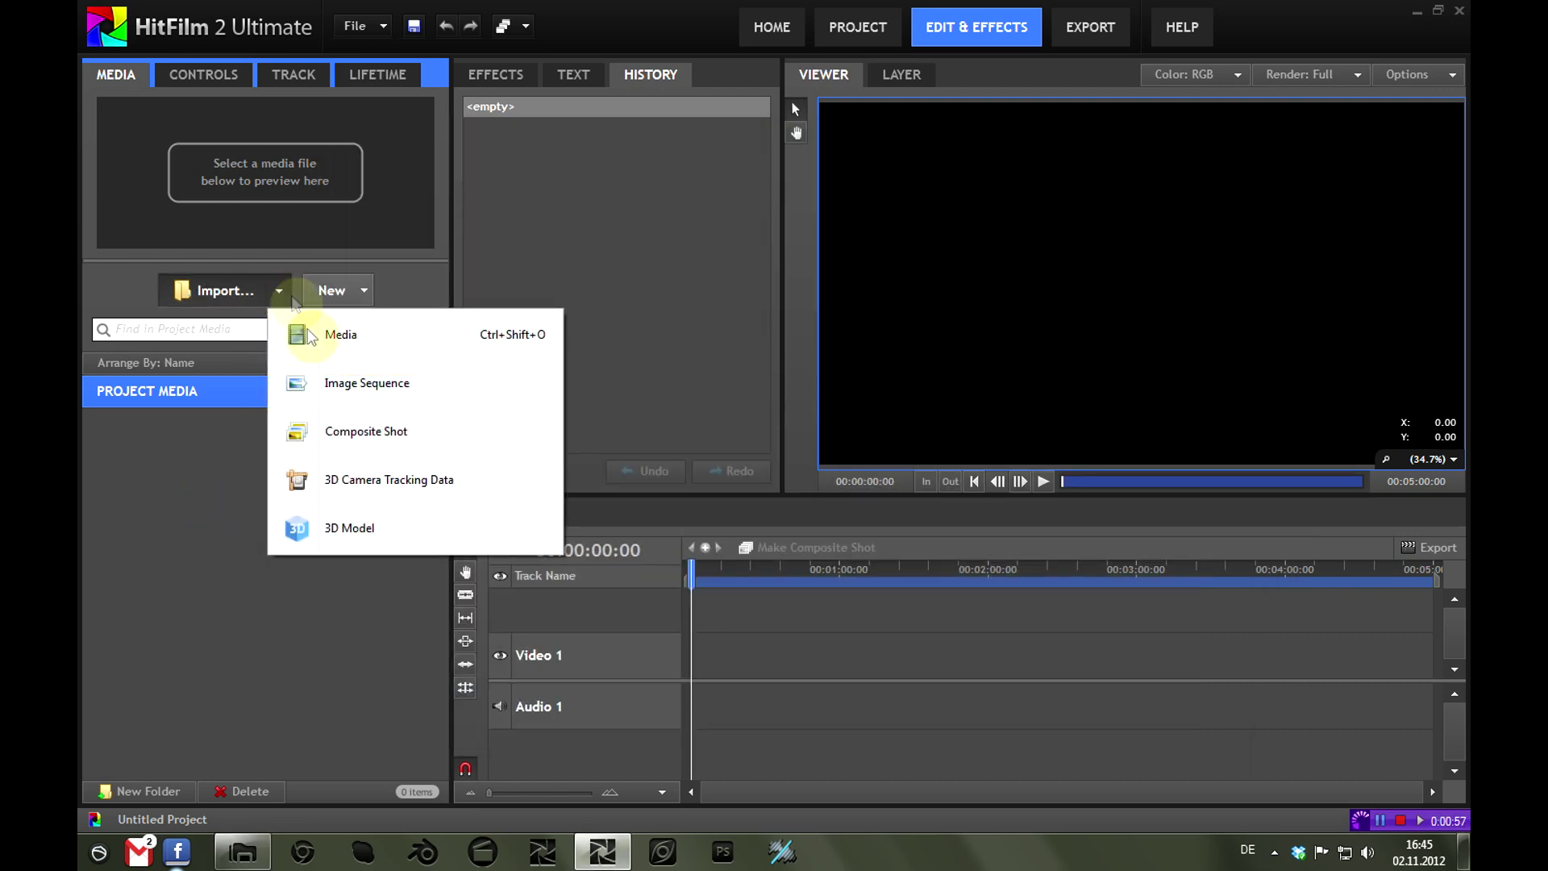
click(364, 529)
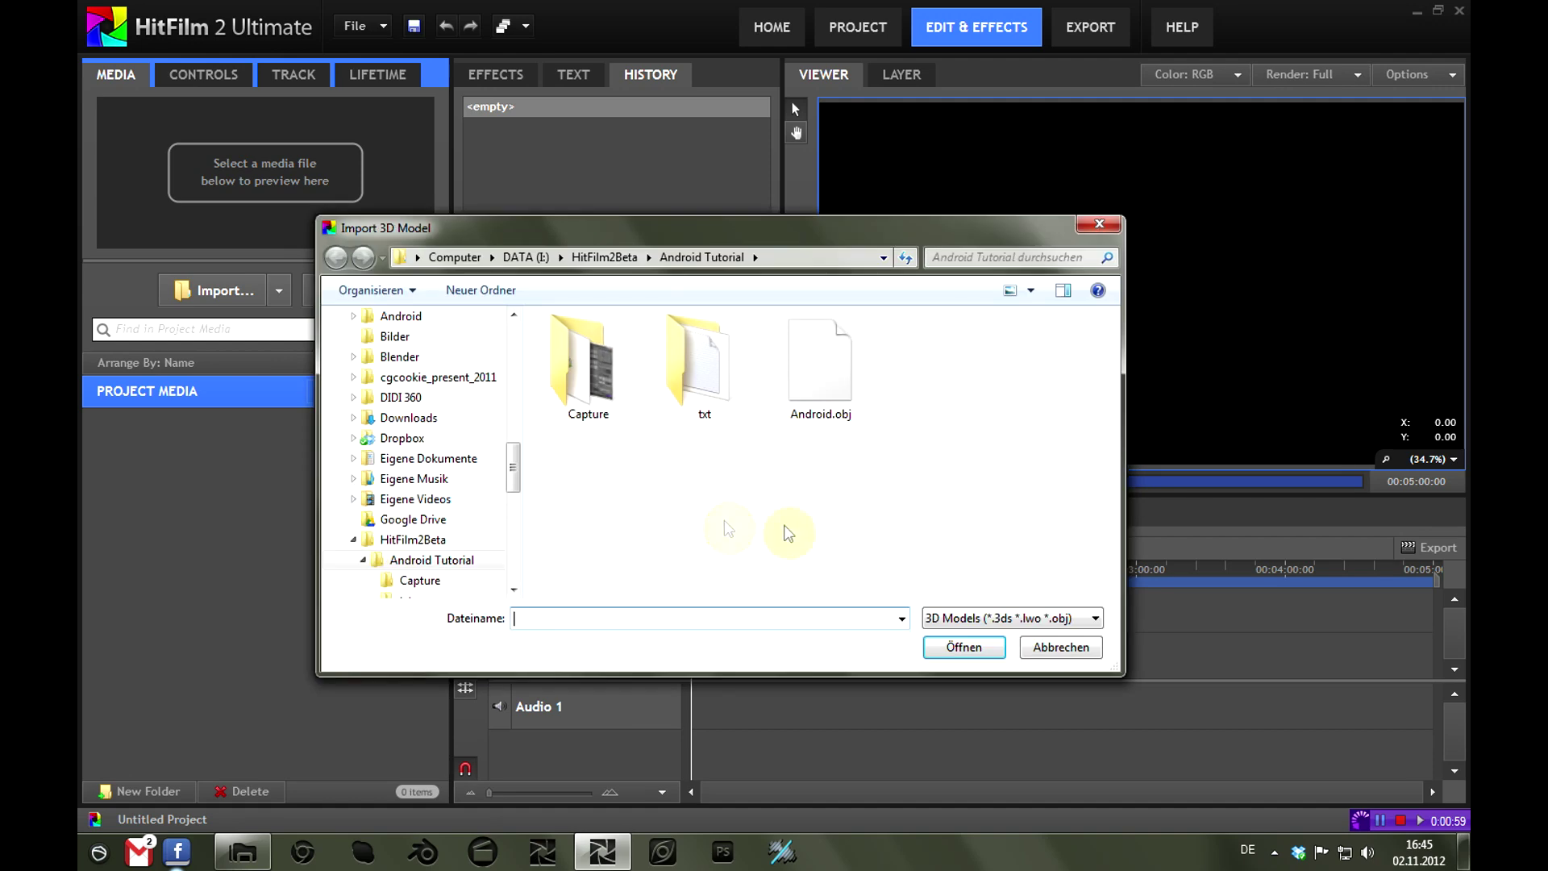
double_click(832, 379)
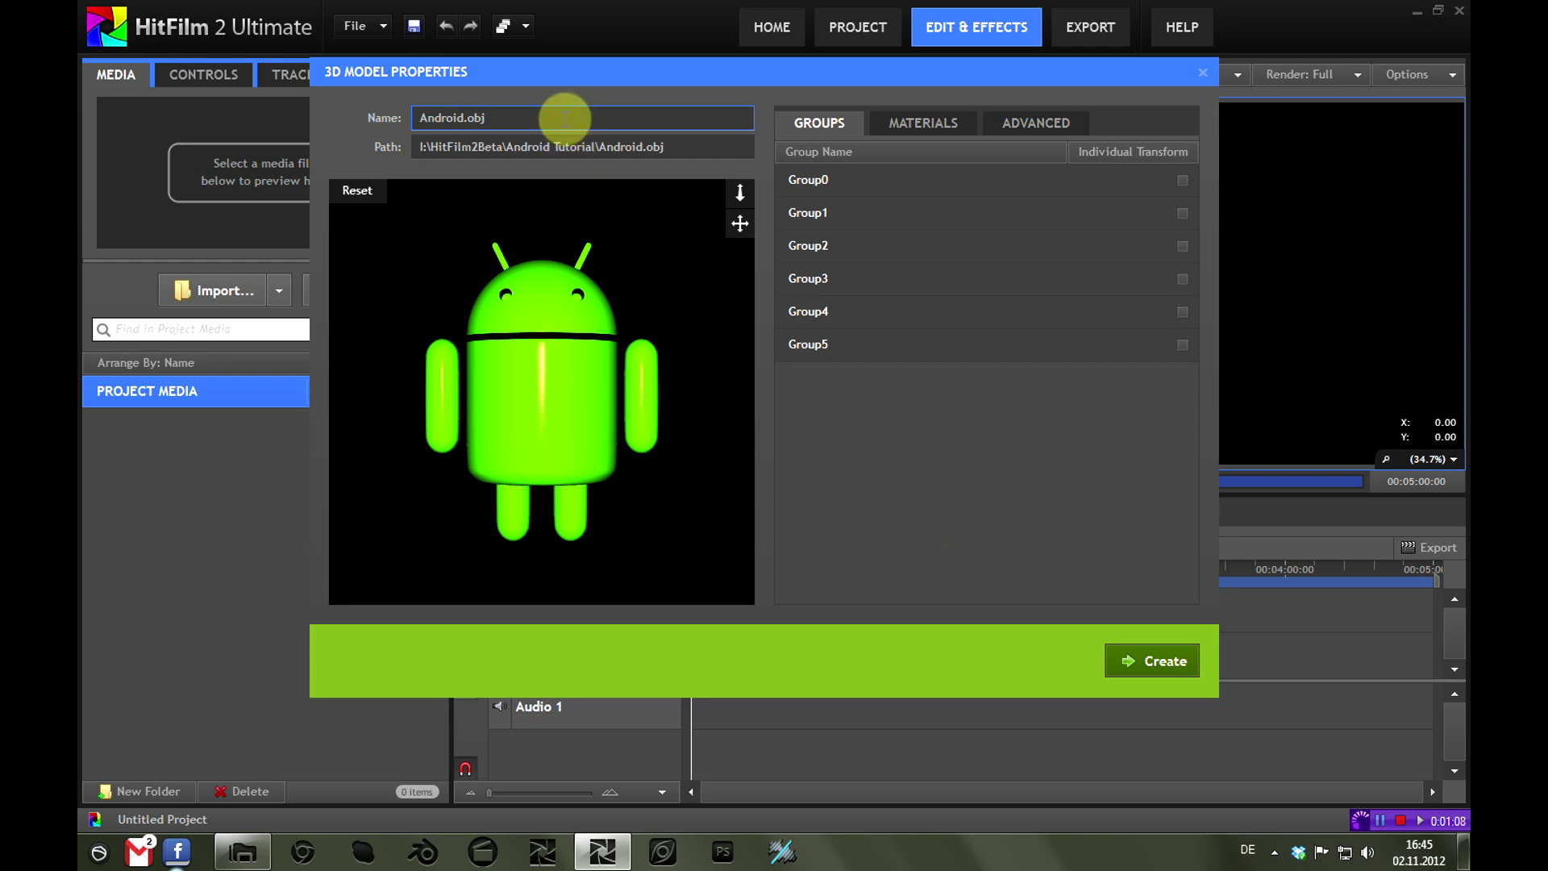
key(BackSpace)
key(BackSpace)
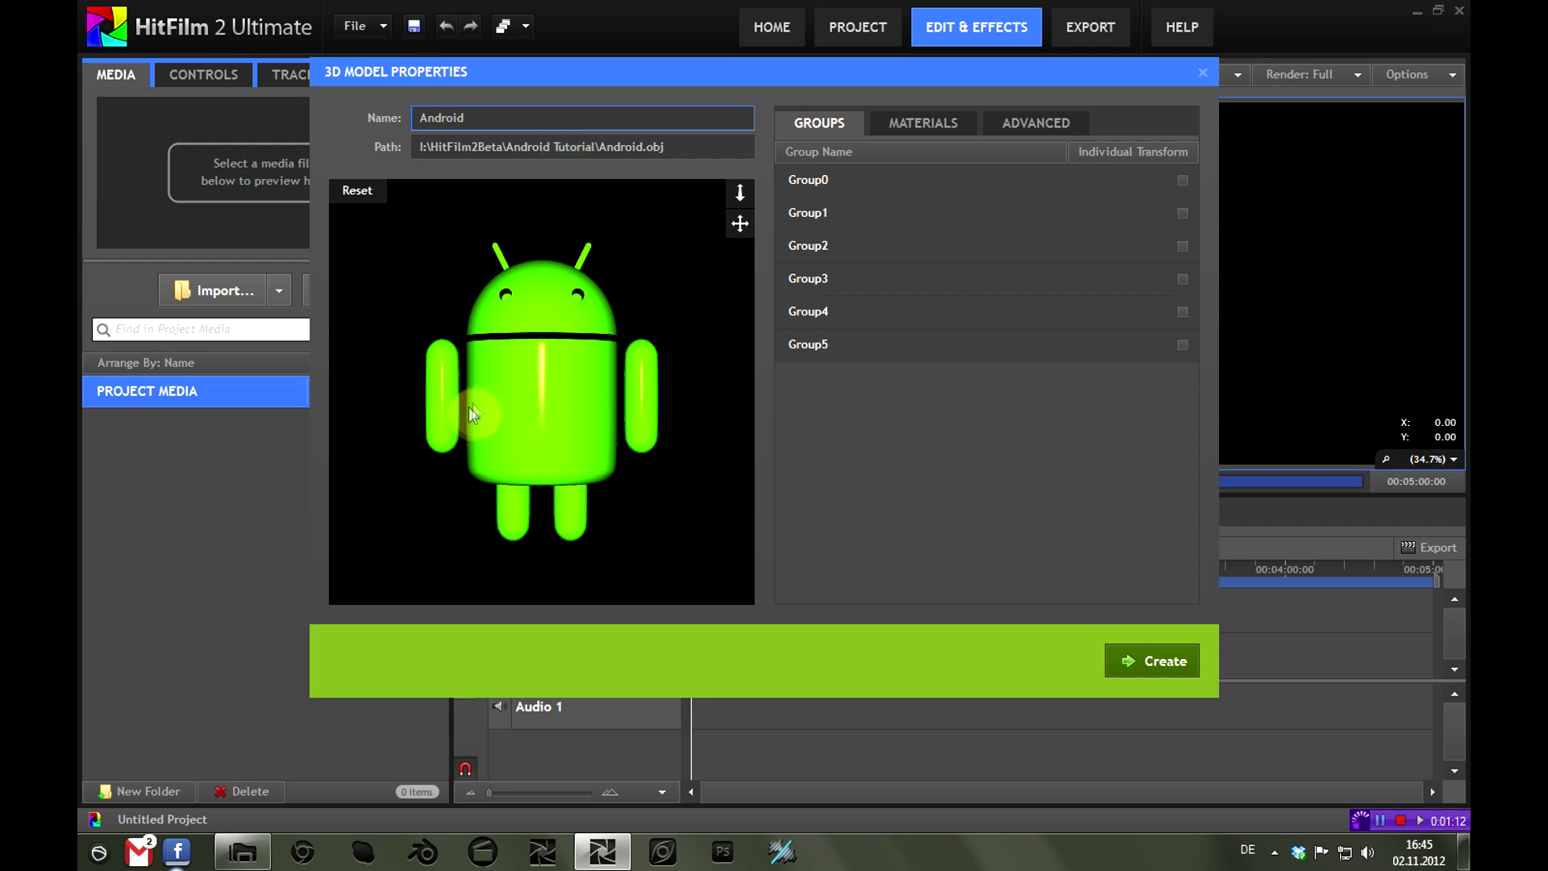
Examine the model from several angles and check which body part each group, Group0 to Group5, stands for
drag(470, 414, 657, 386)
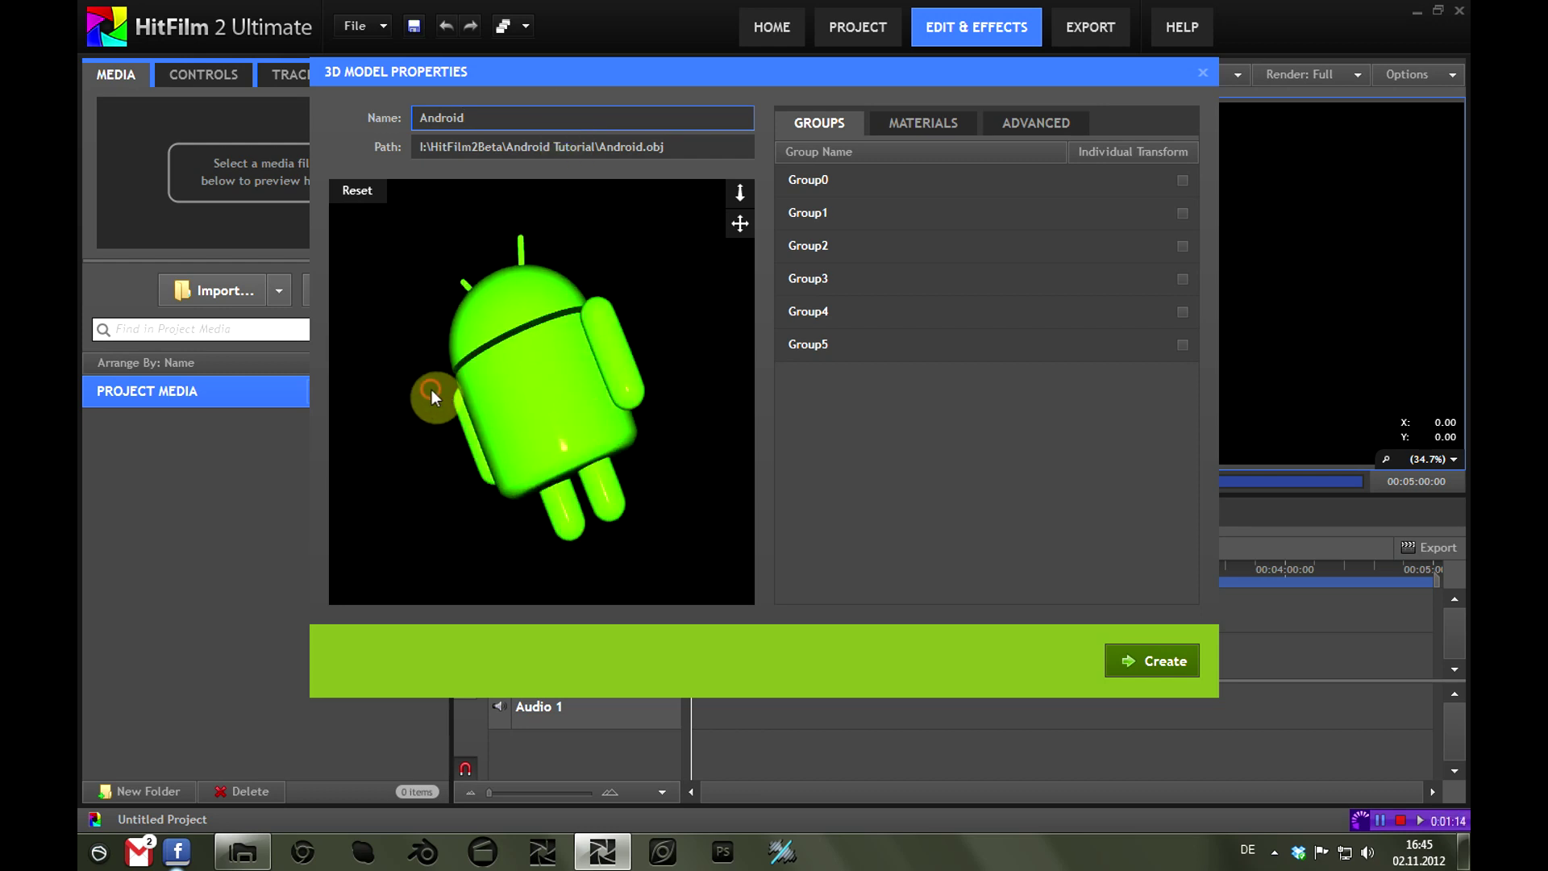
drag(432, 390, 535, 337)
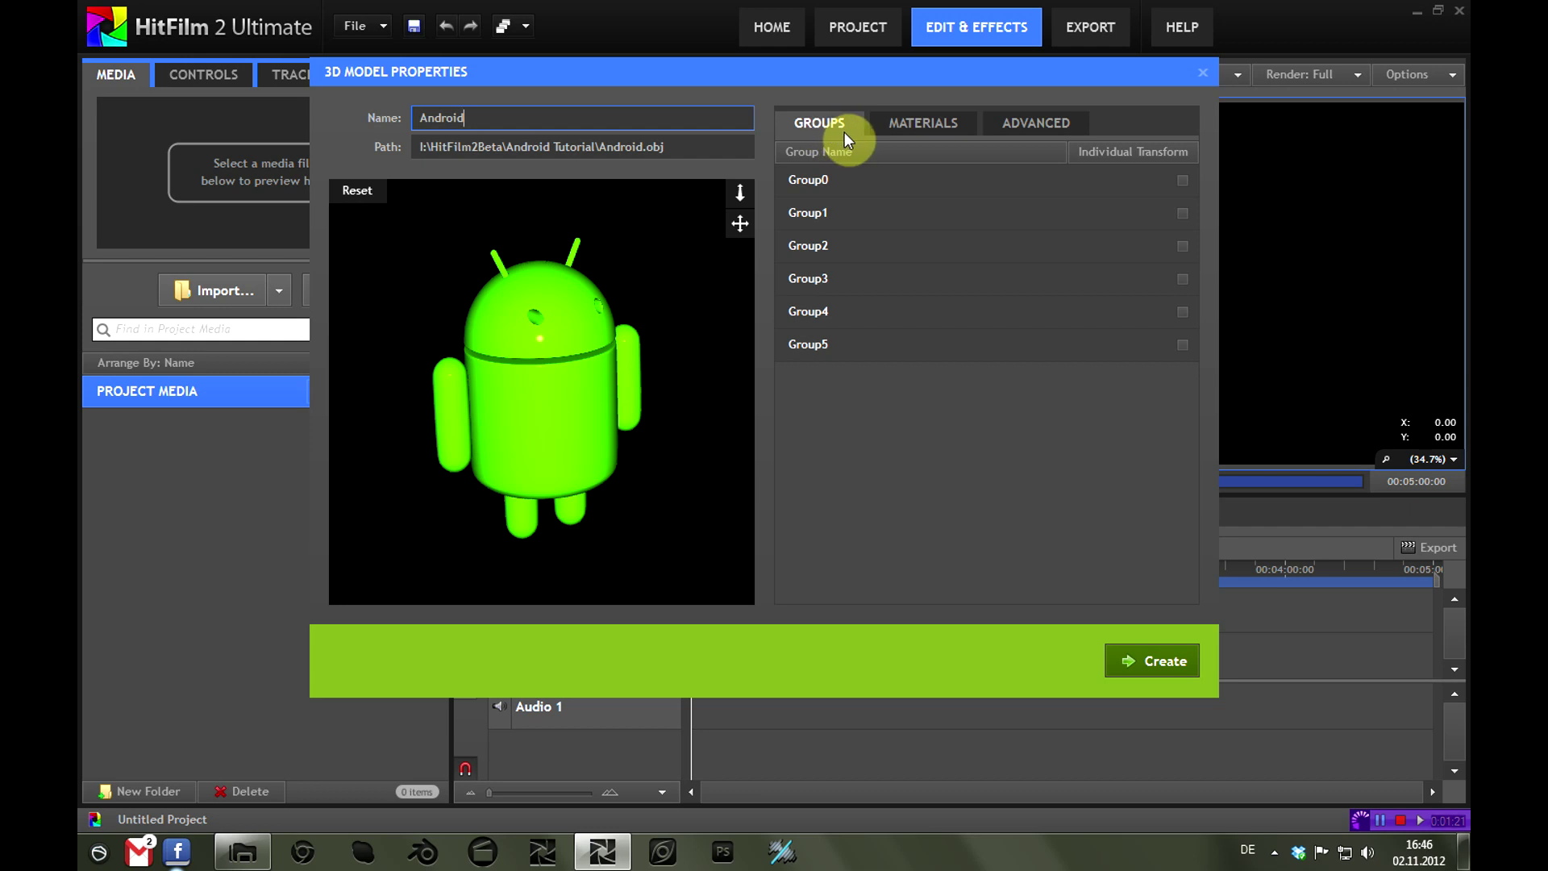
click(854, 181)
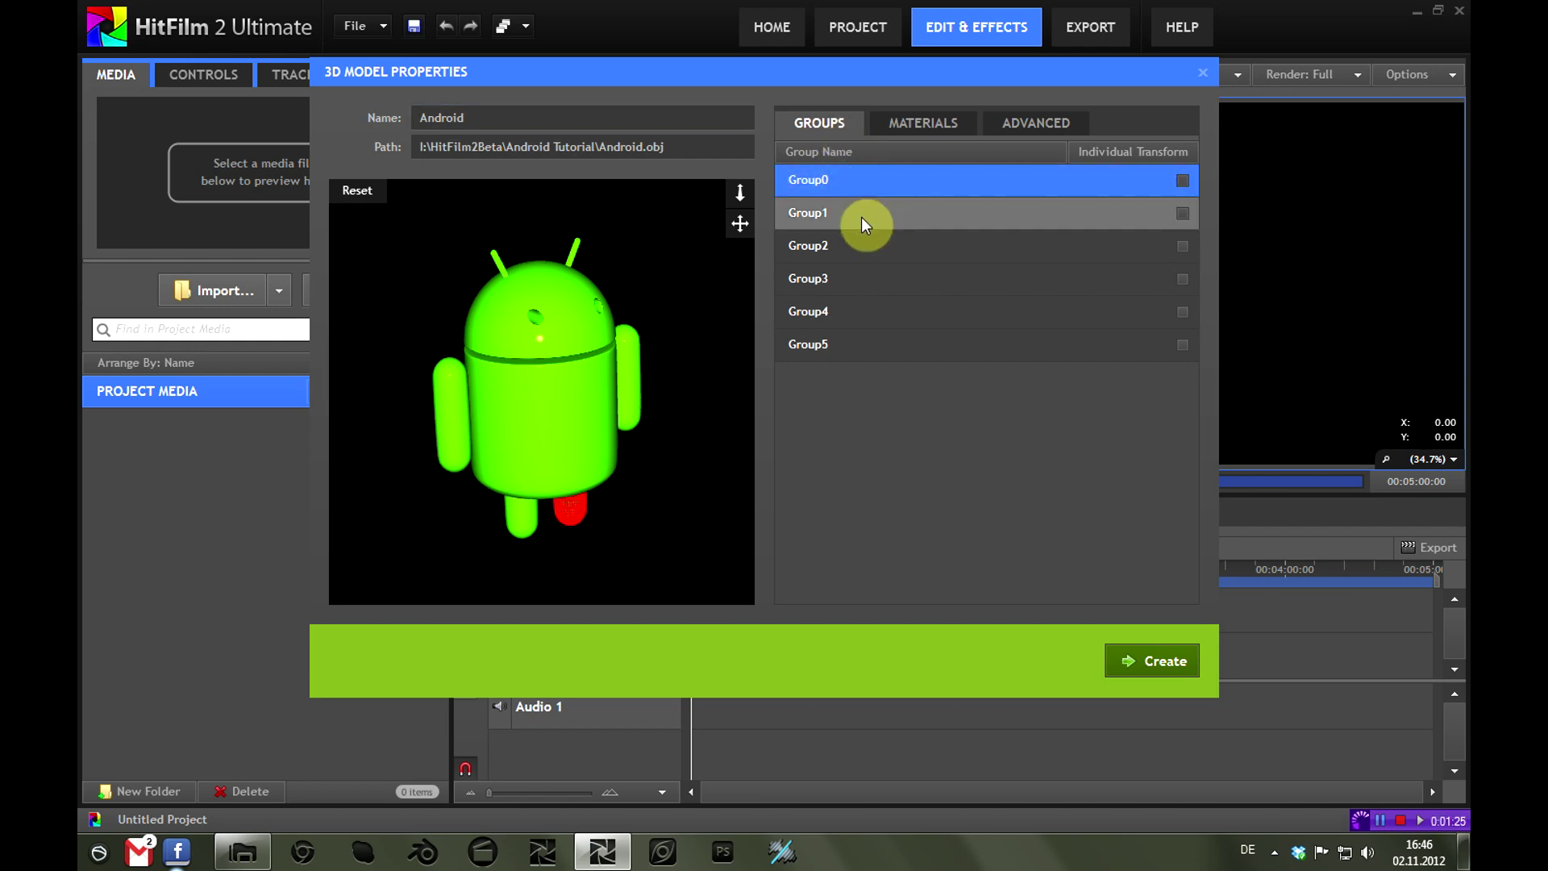
click(861, 216)
click(864, 247)
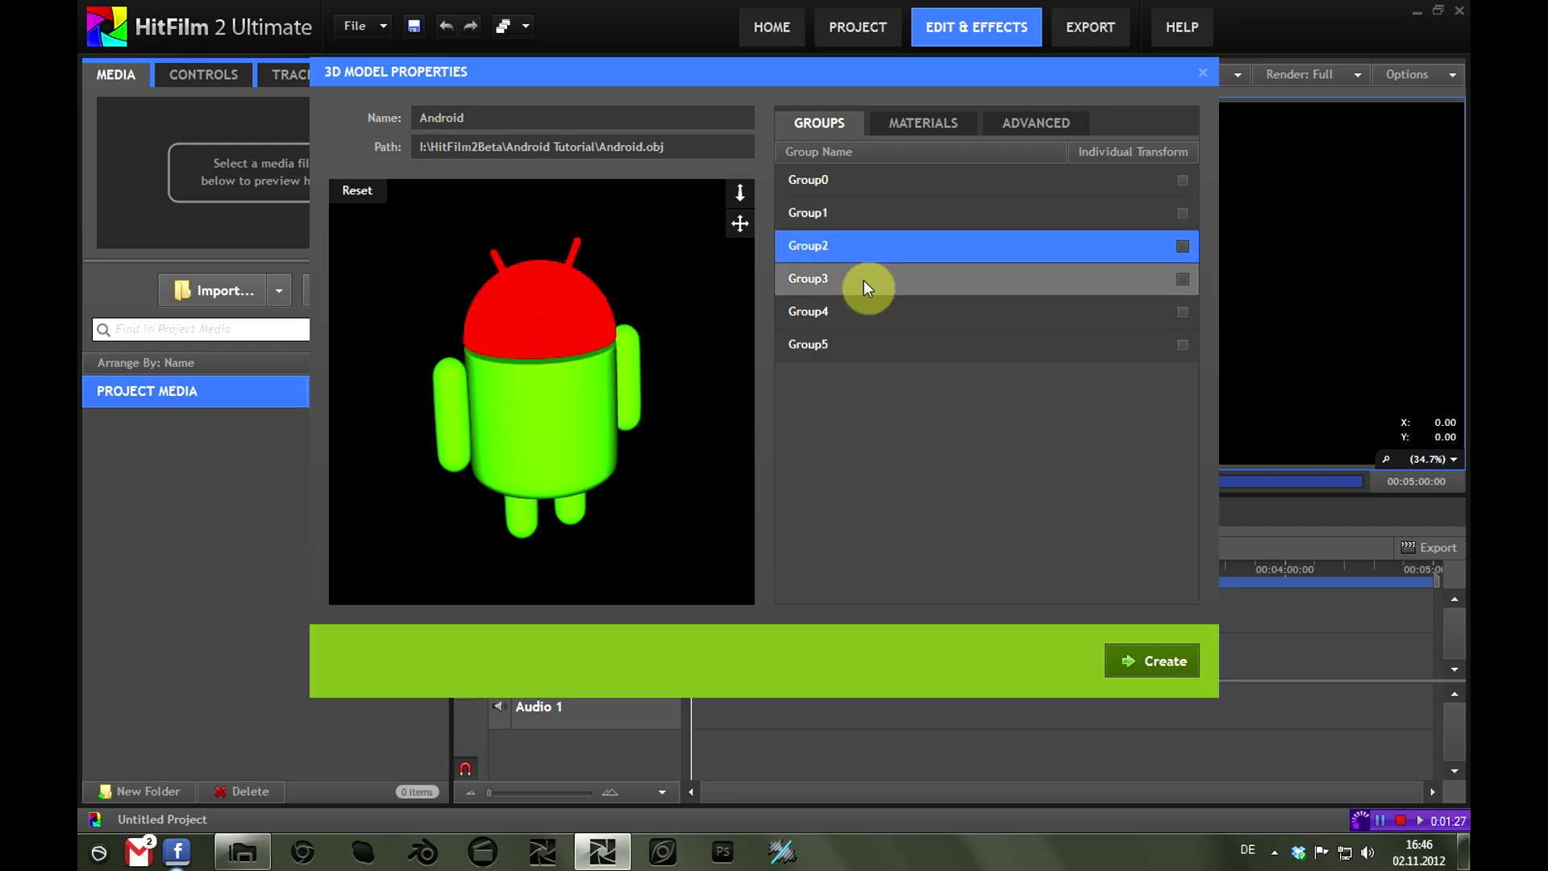
click(863, 279)
click(865, 312)
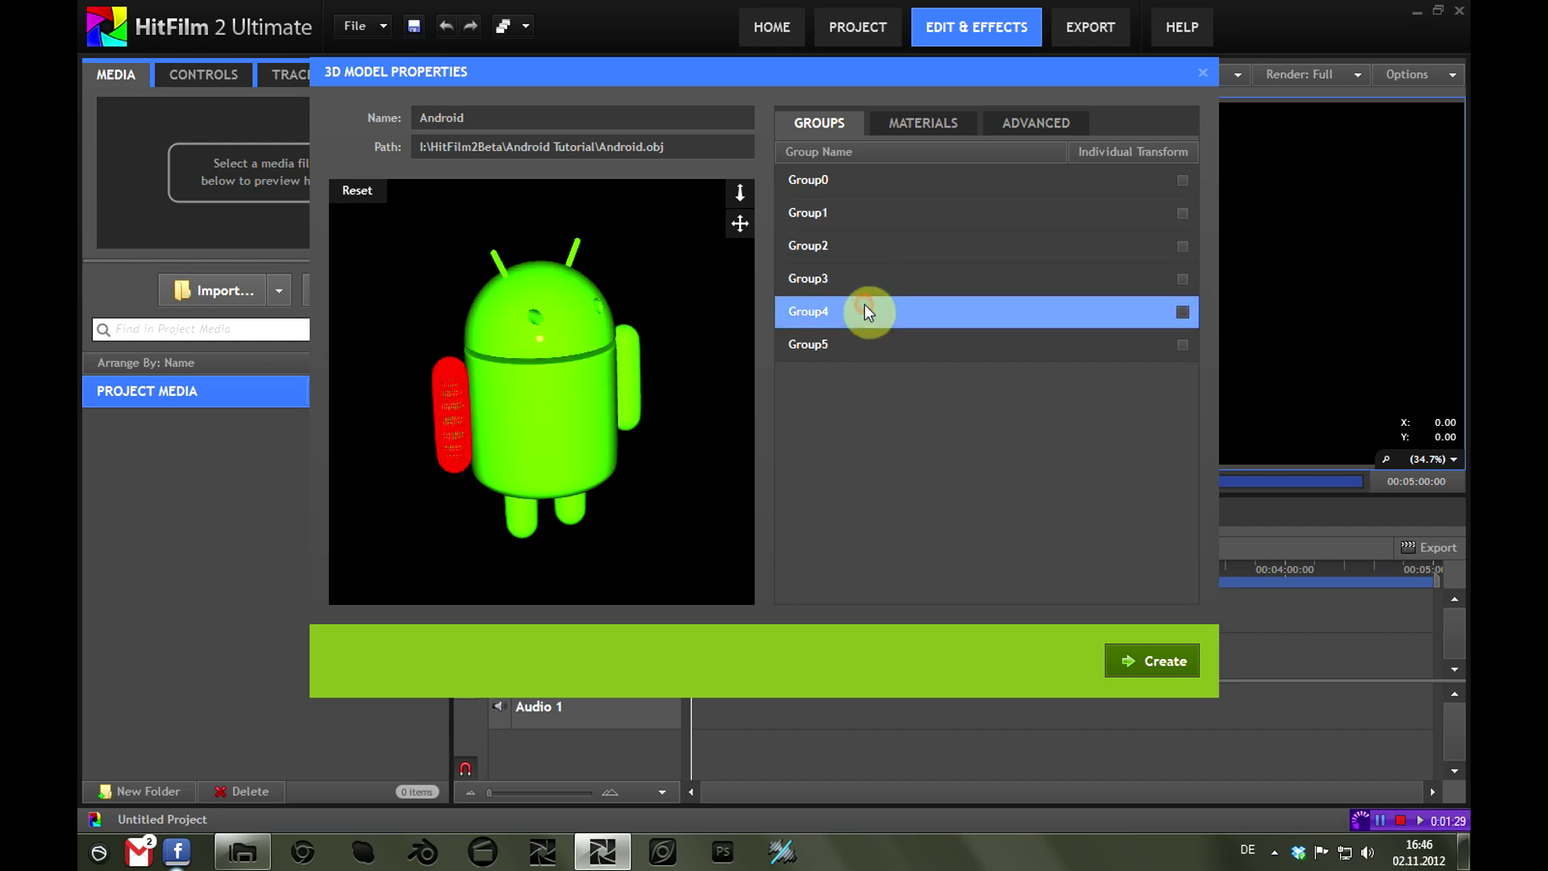
click(864, 337)
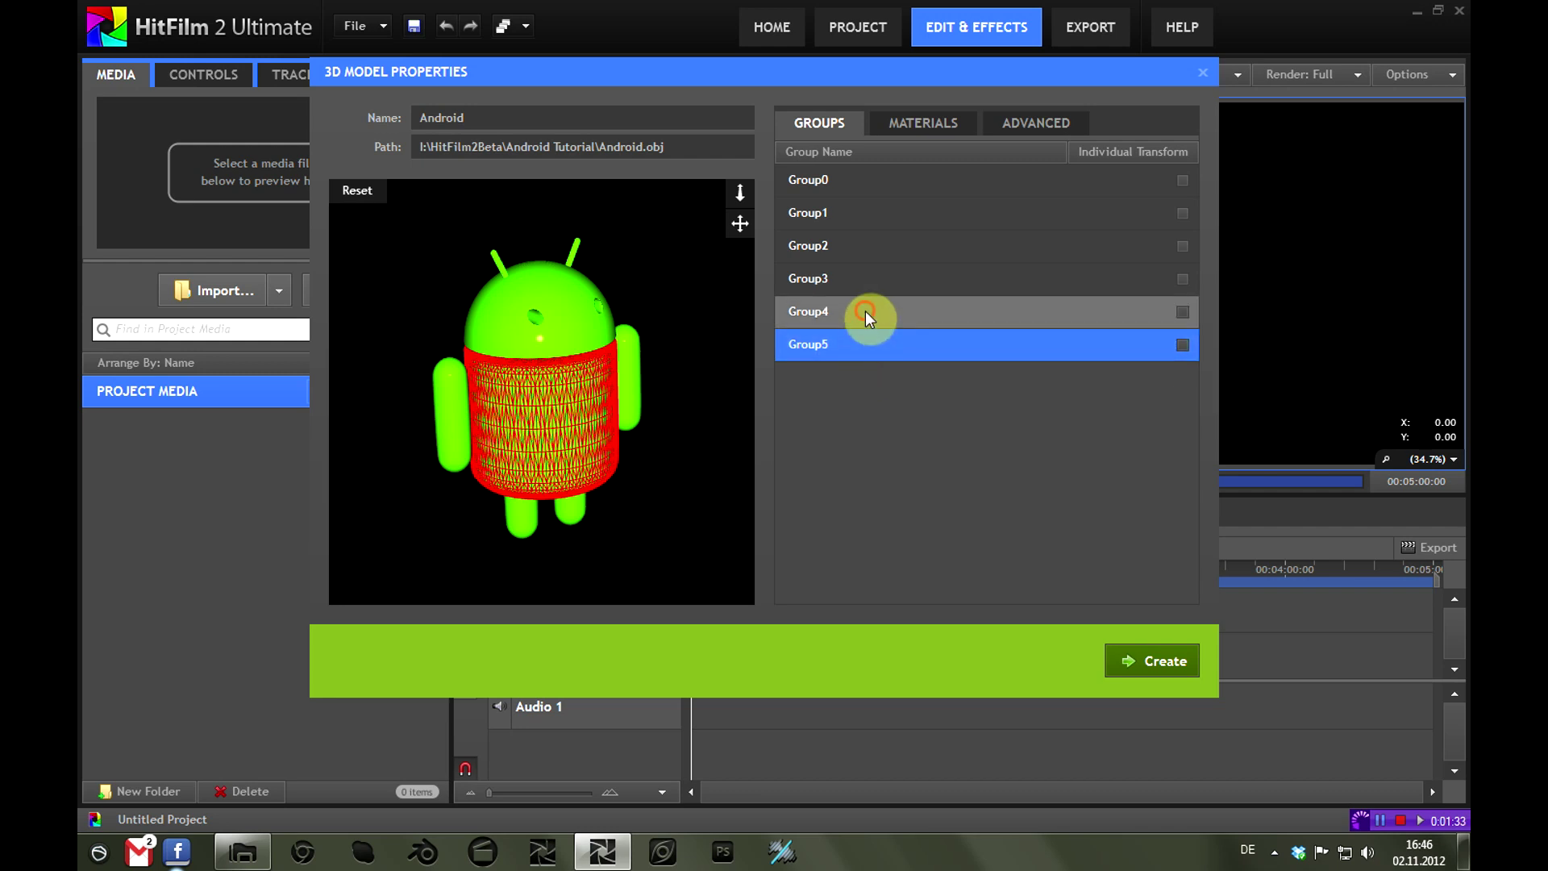
click(865, 311)
click(868, 279)
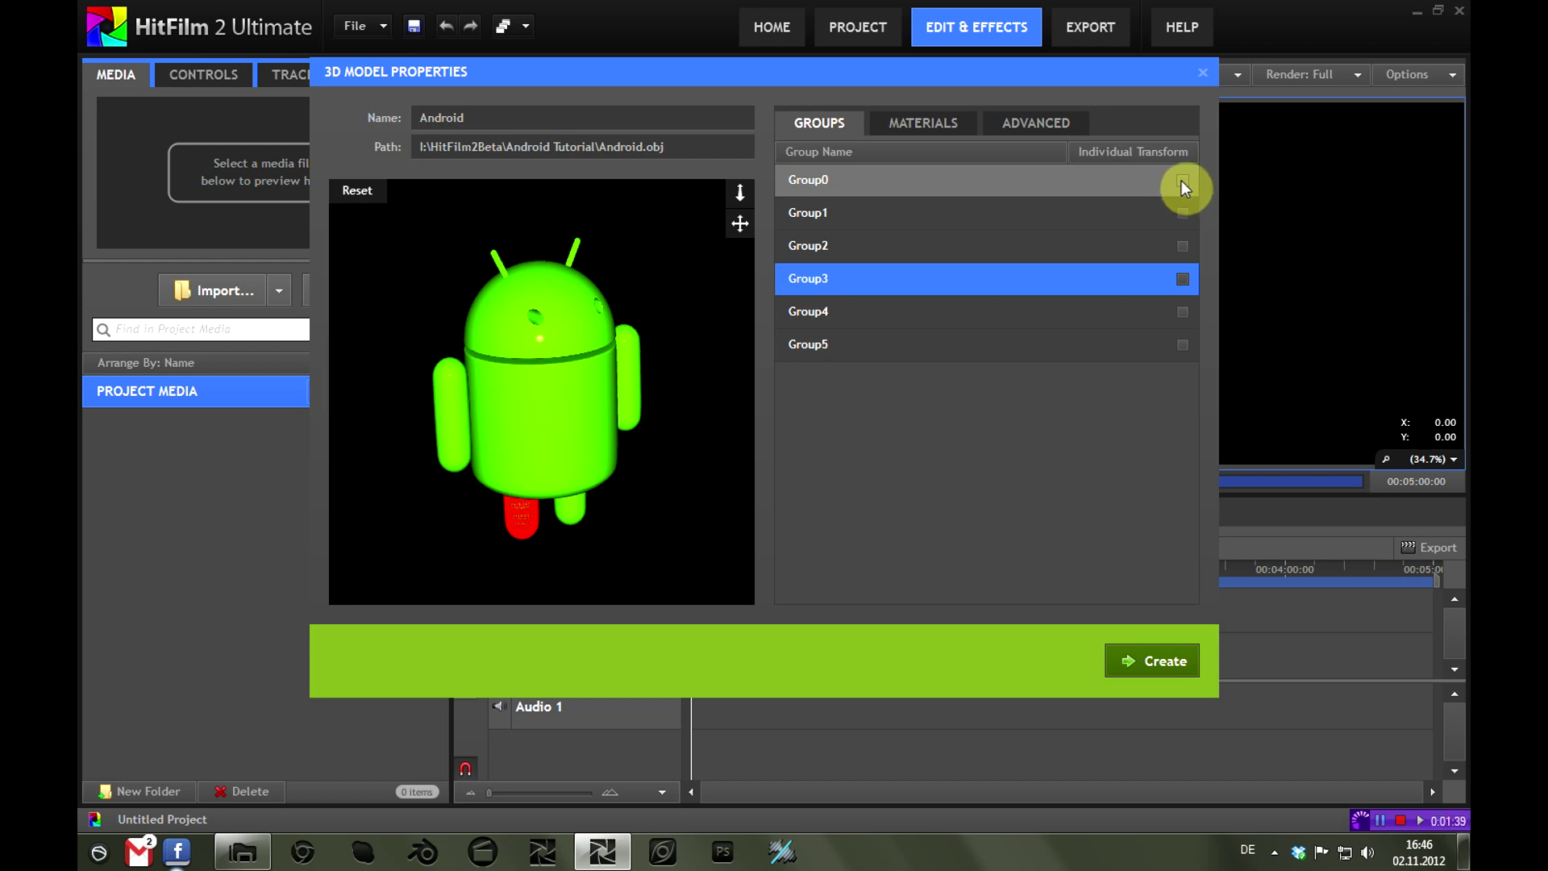
Enable Individual Transform for the legs, arms and head (Group0 to Group4), leaving out the body group
click(1033, 181)
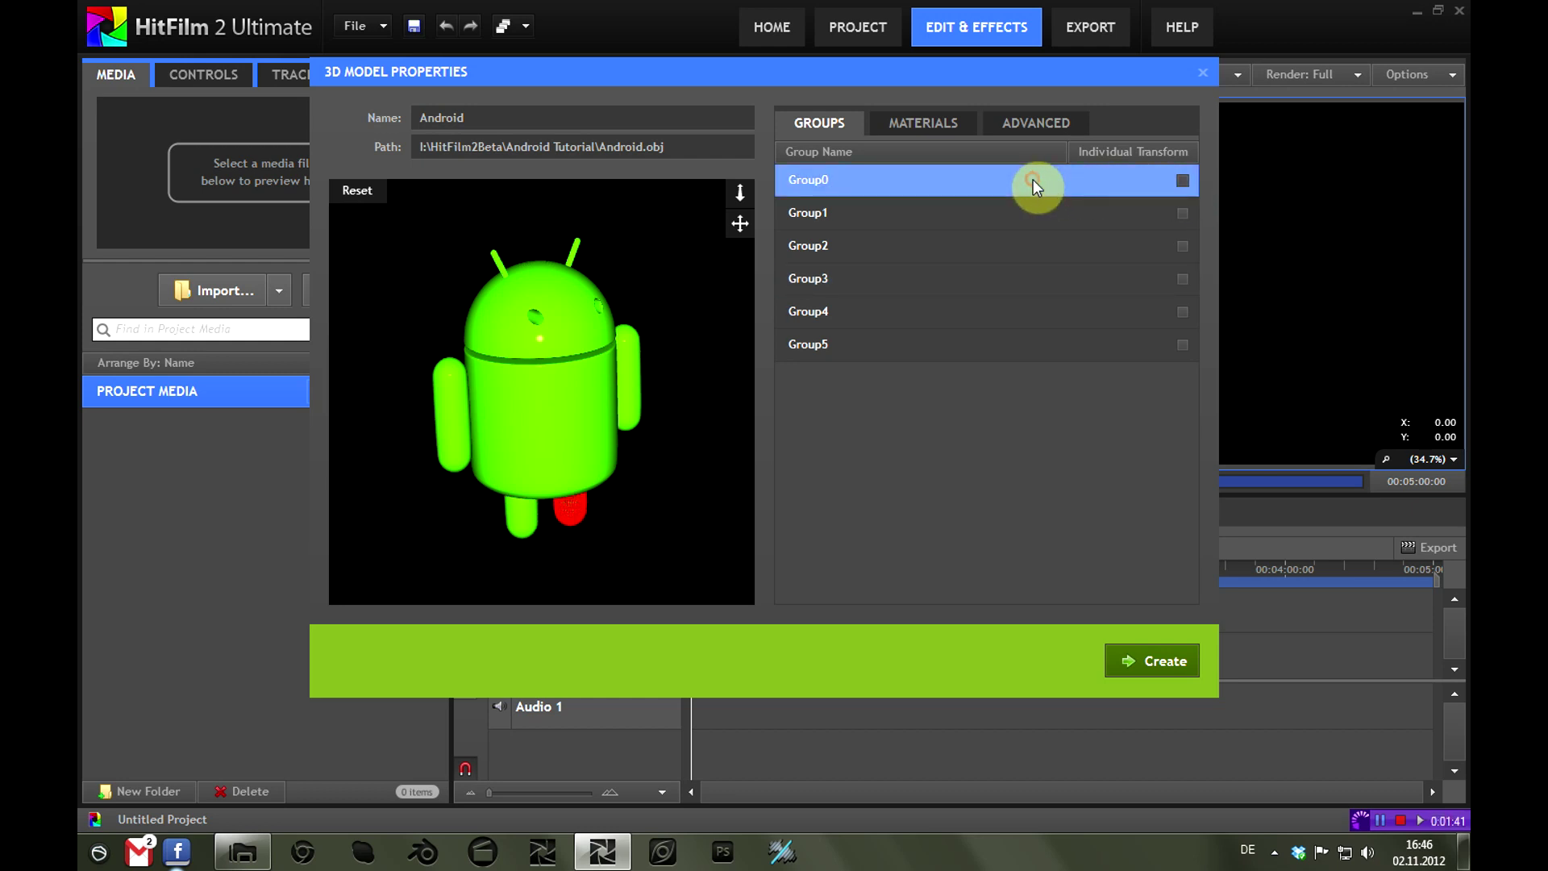
click(1182, 180)
click(1081, 279)
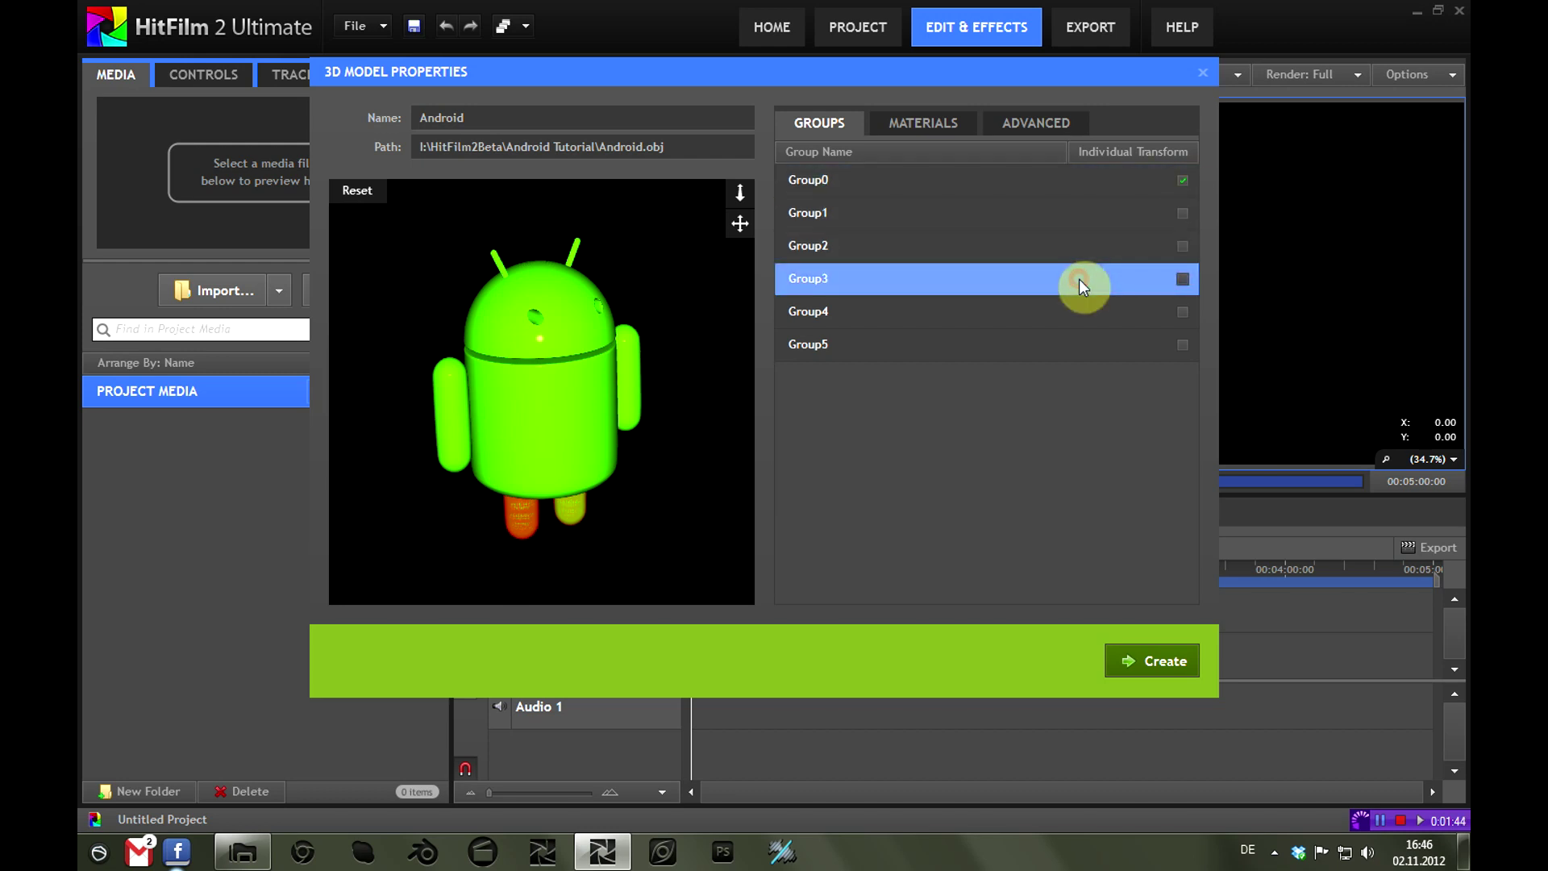
click(1182, 279)
click(1050, 220)
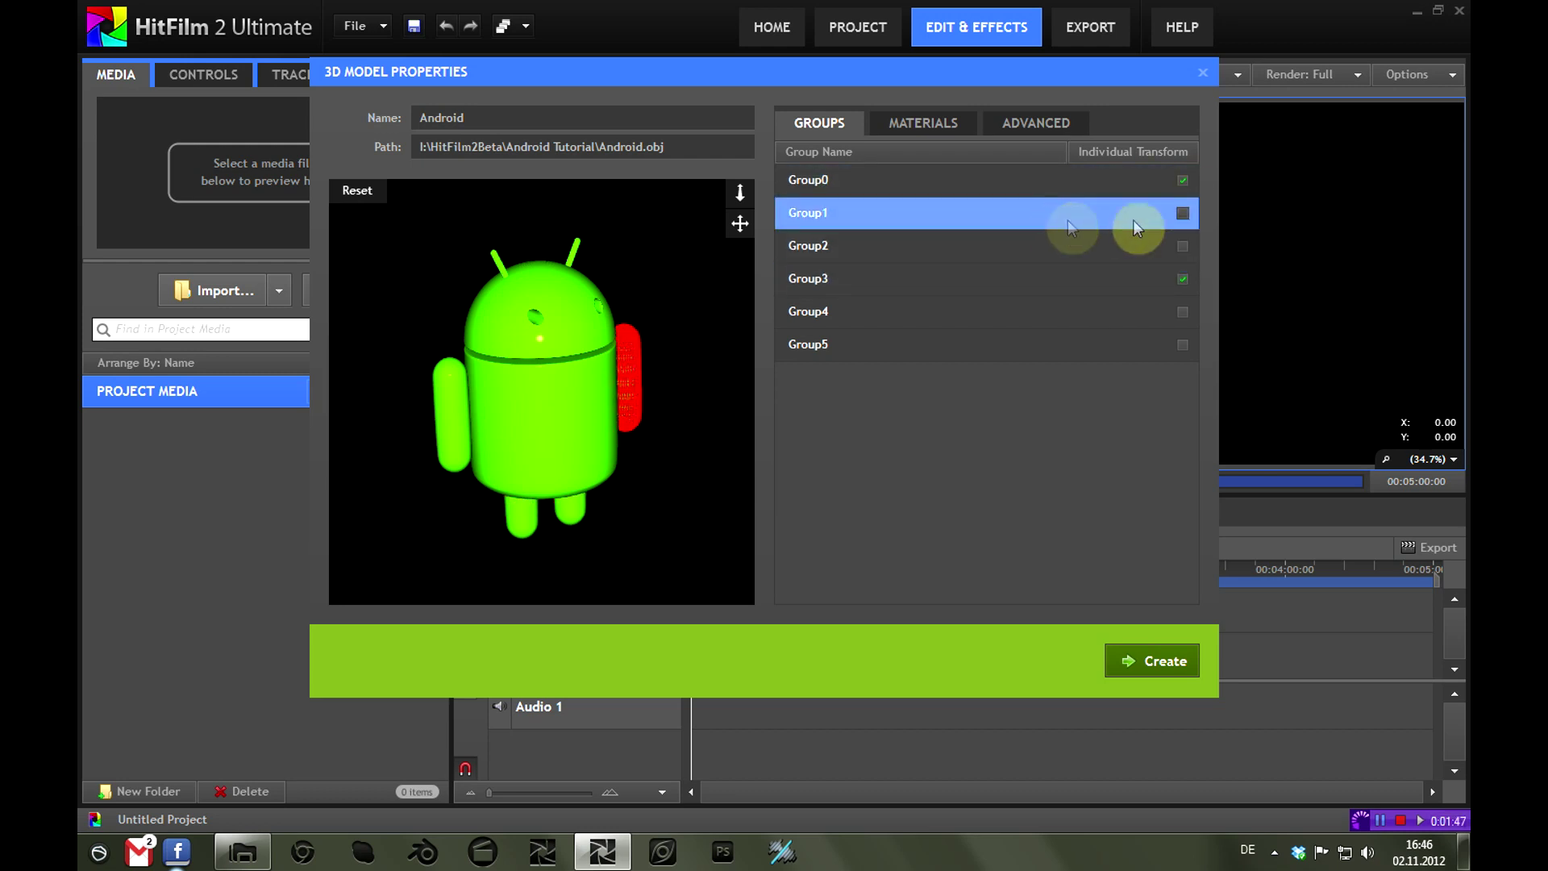
click(1182, 213)
click(1094, 246)
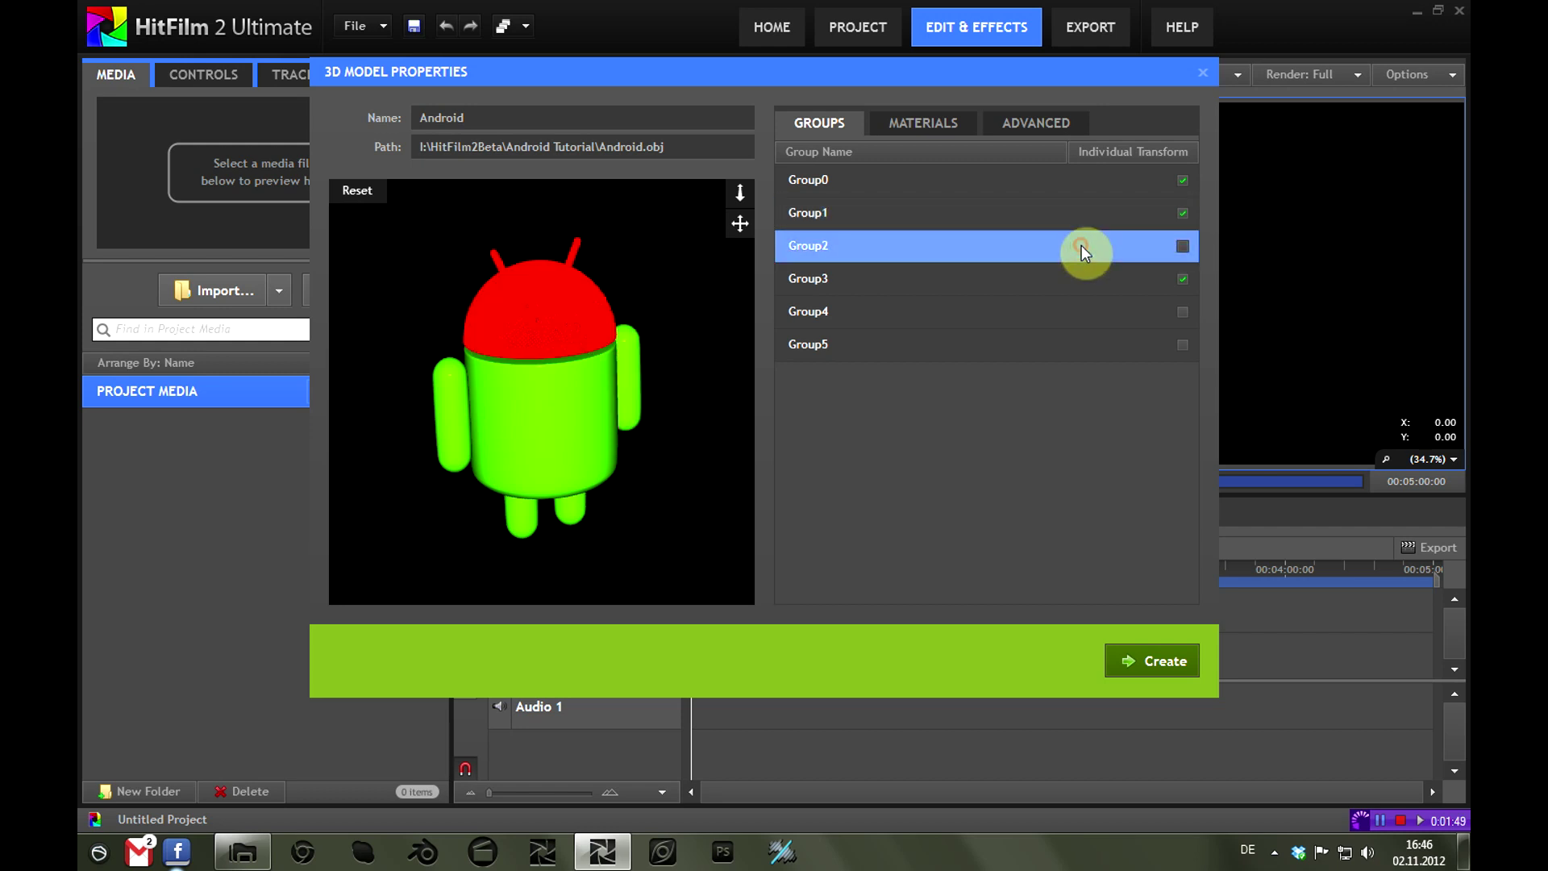
click(1194, 252)
click(1061, 313)
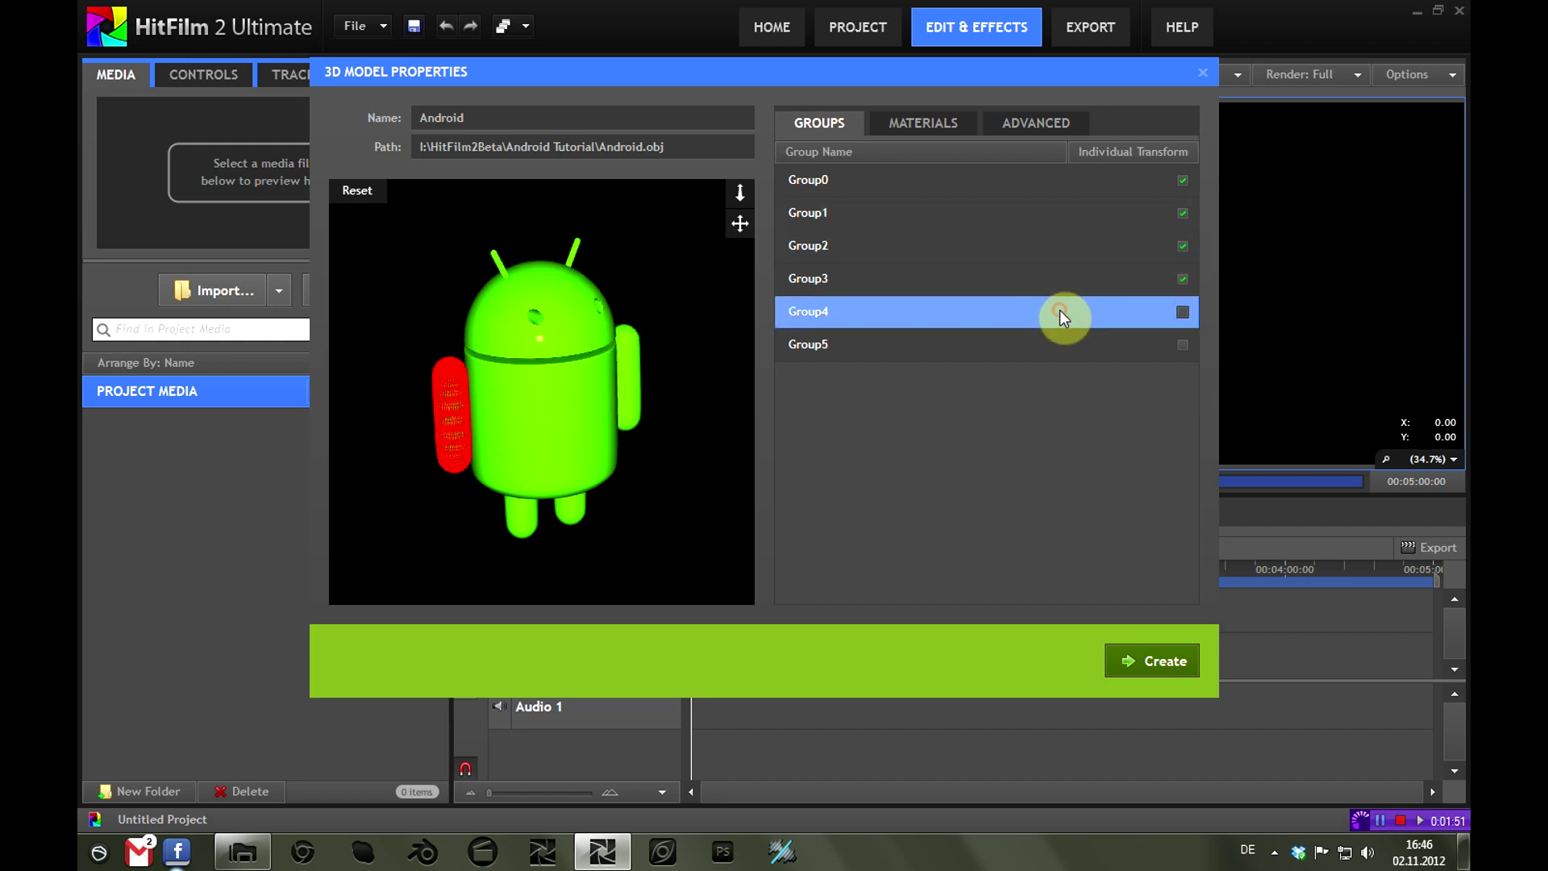
click(1182, 313)
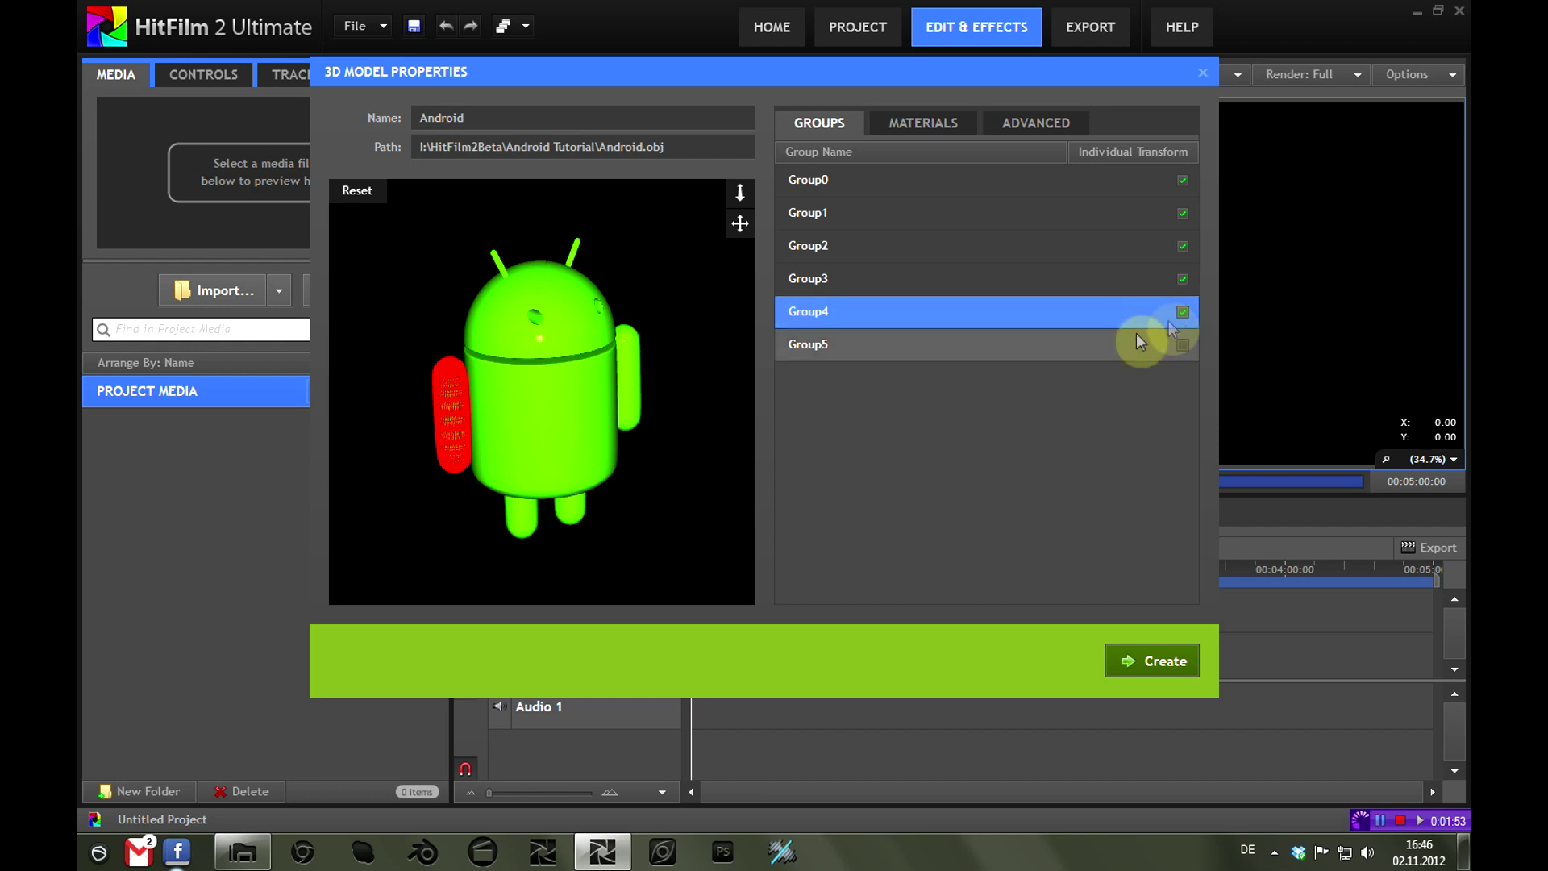
click(1071, 344)
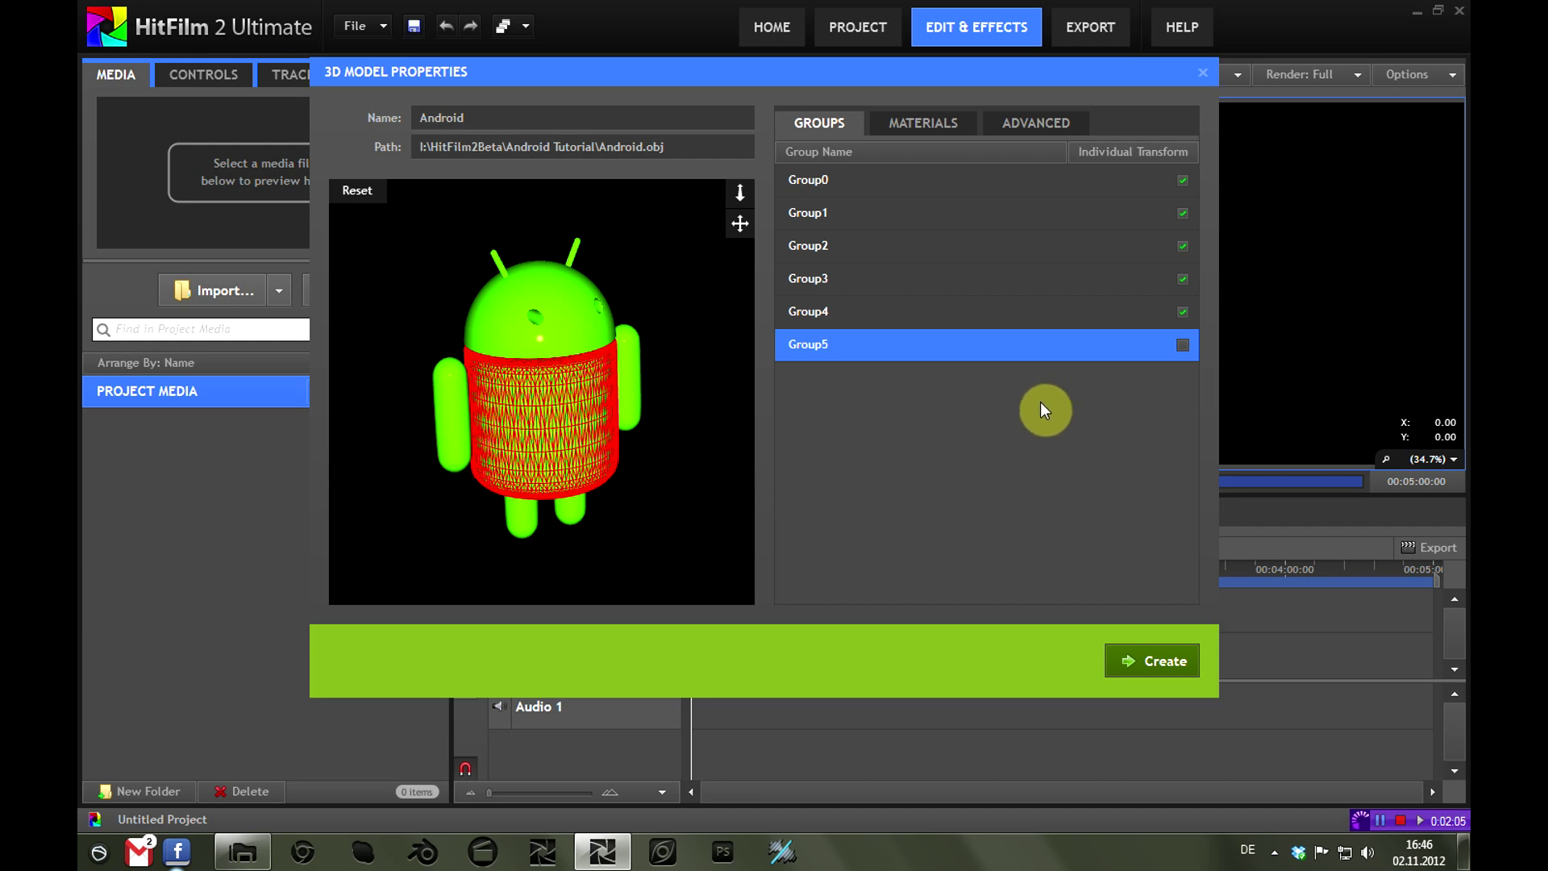
Examine which parts of the robot DefaultMaterial and Material.001 cover and expand their properties
click(941, 123)
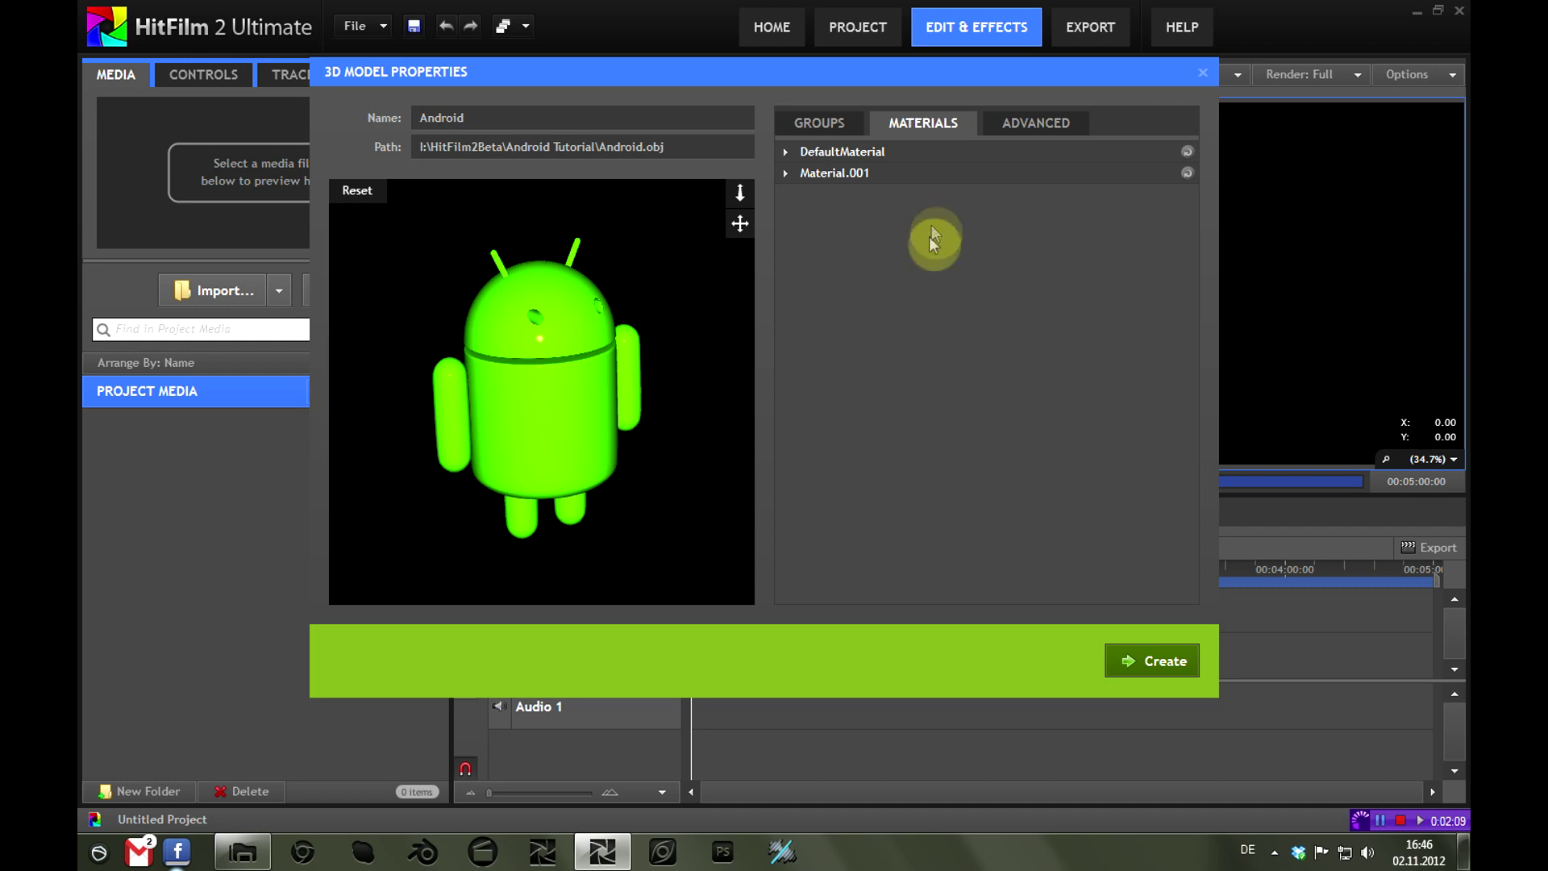
click(854, 150)
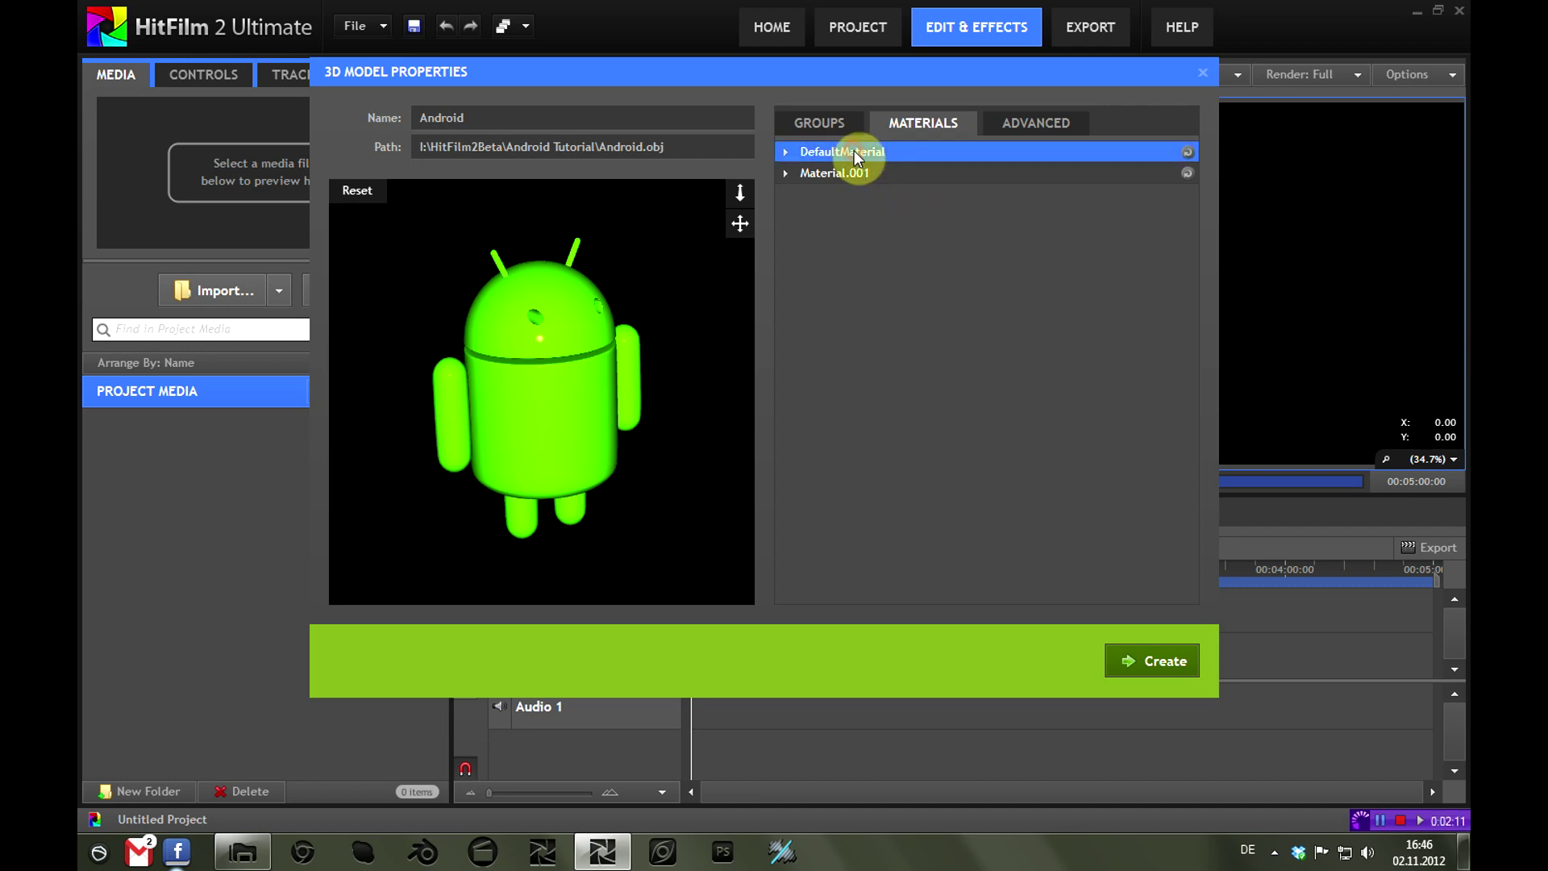
click(786, 151)
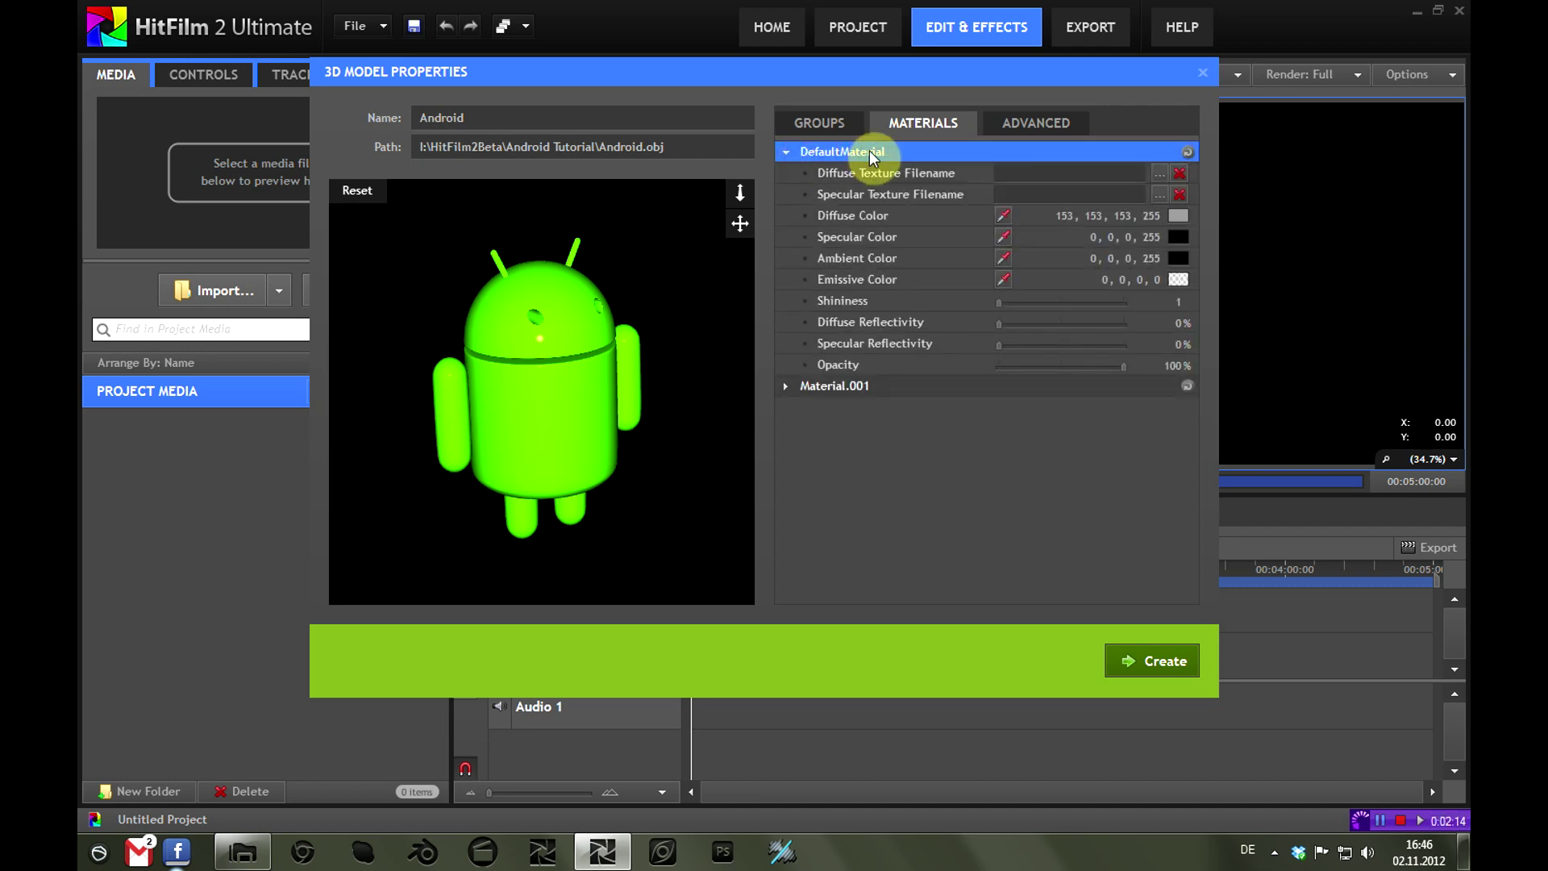
click(783, 153)
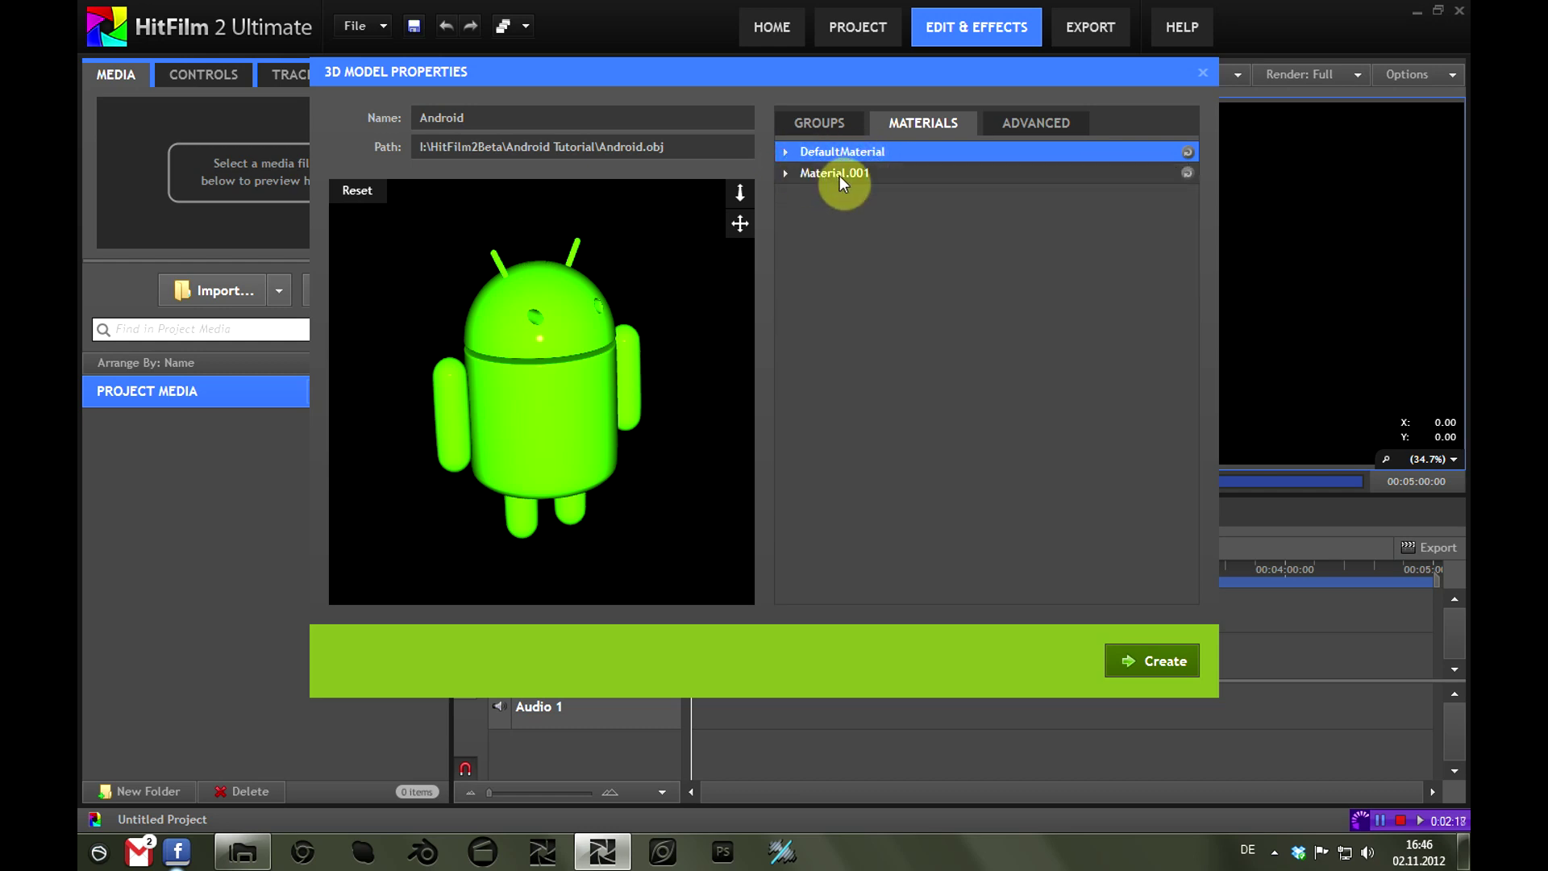
click(850, 174)
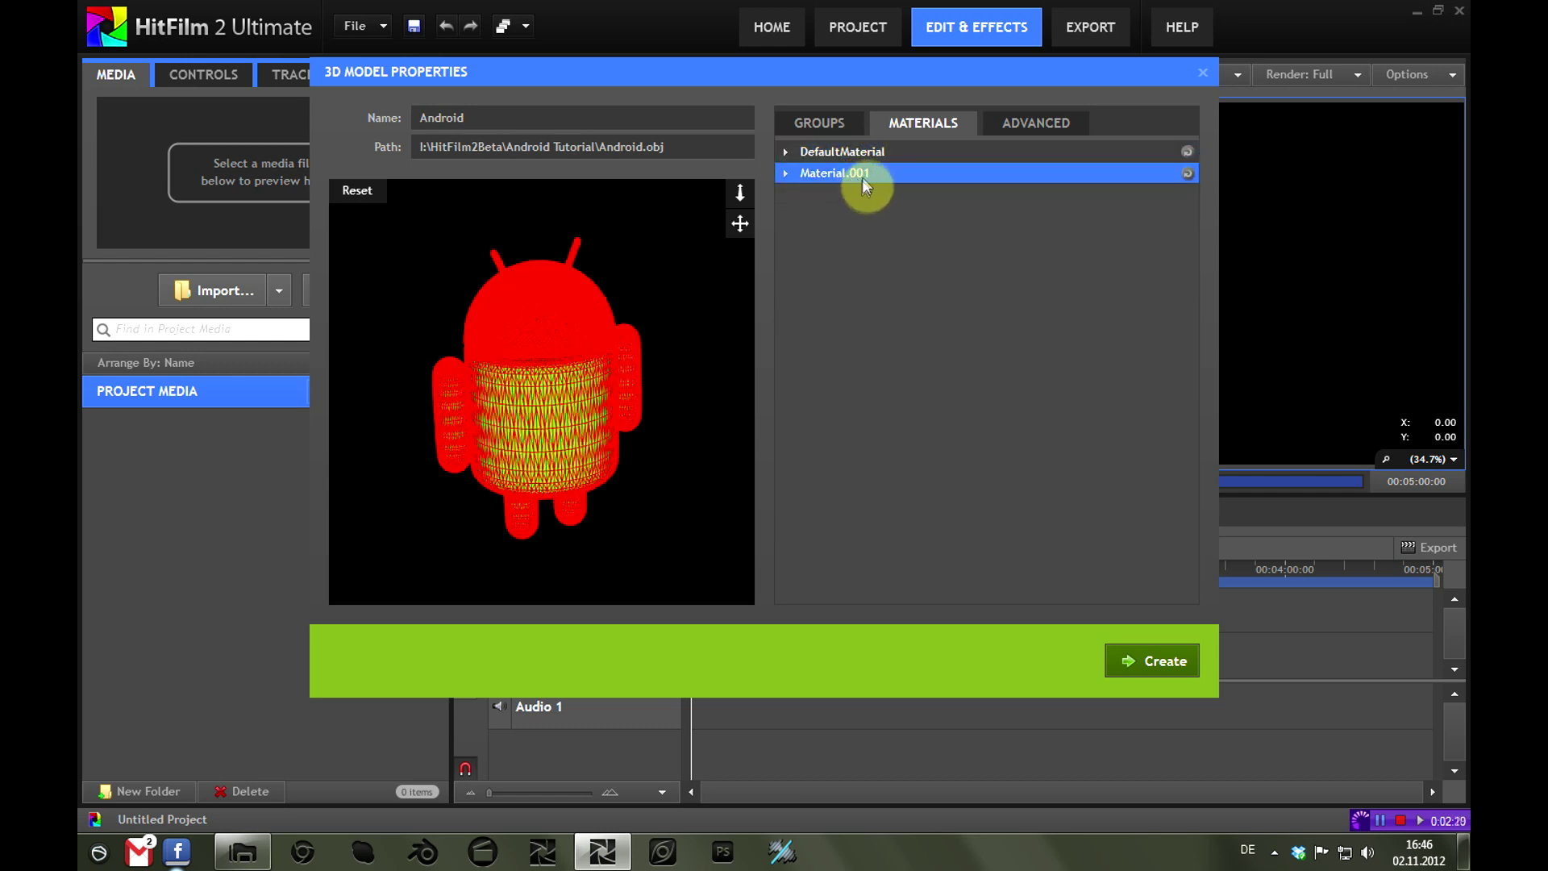
drag(607, 448, 768, 252)
click(785, 173)
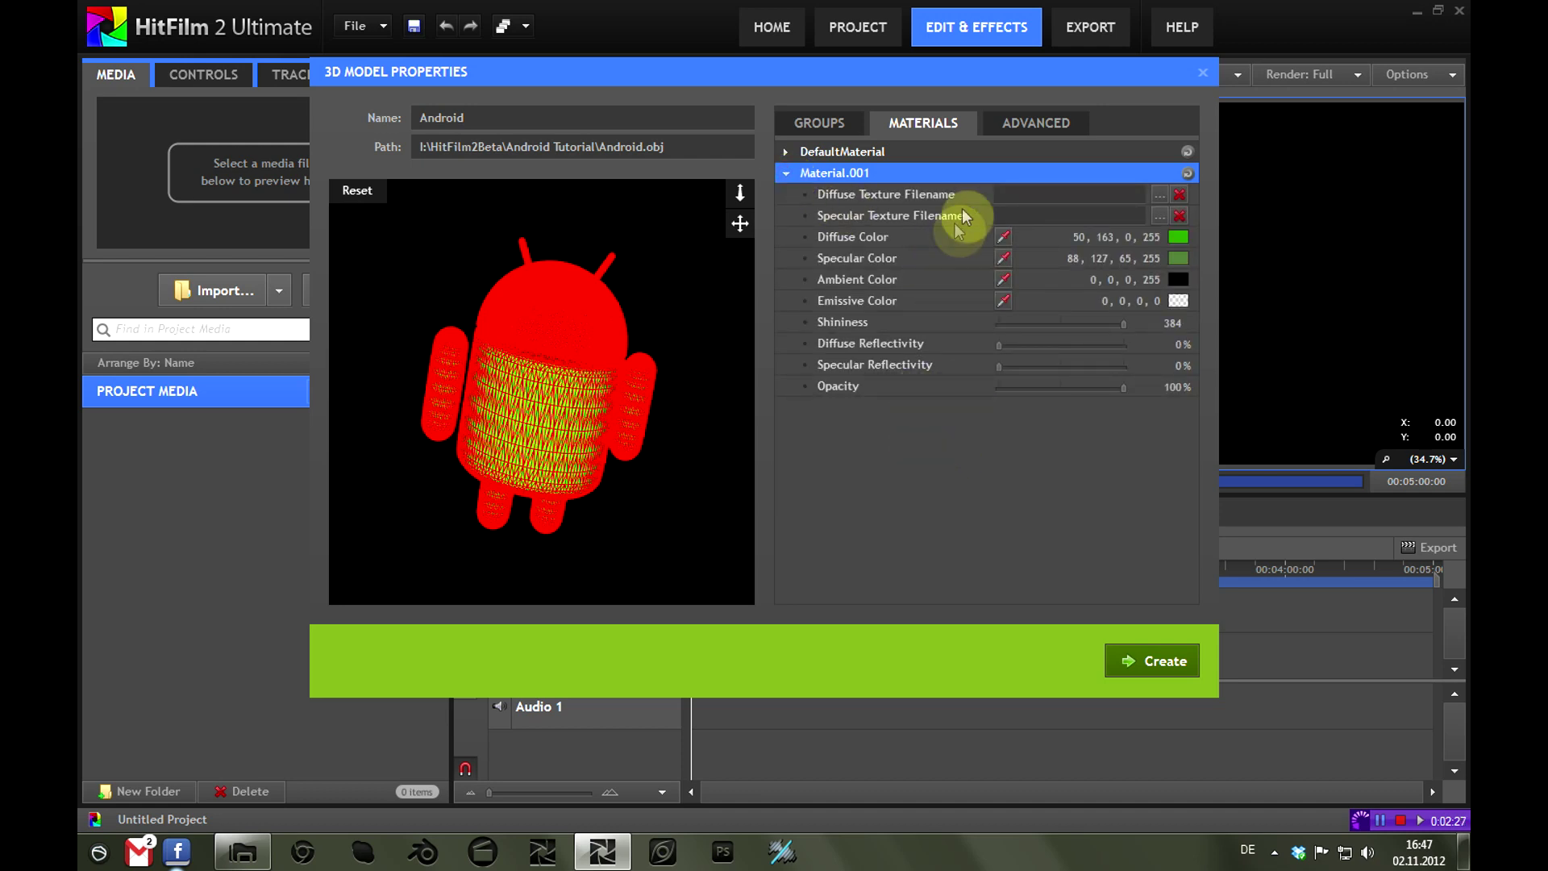
Review the diffuse and specular texture settings and the diffuse colour of Material.001
click(895, 194)
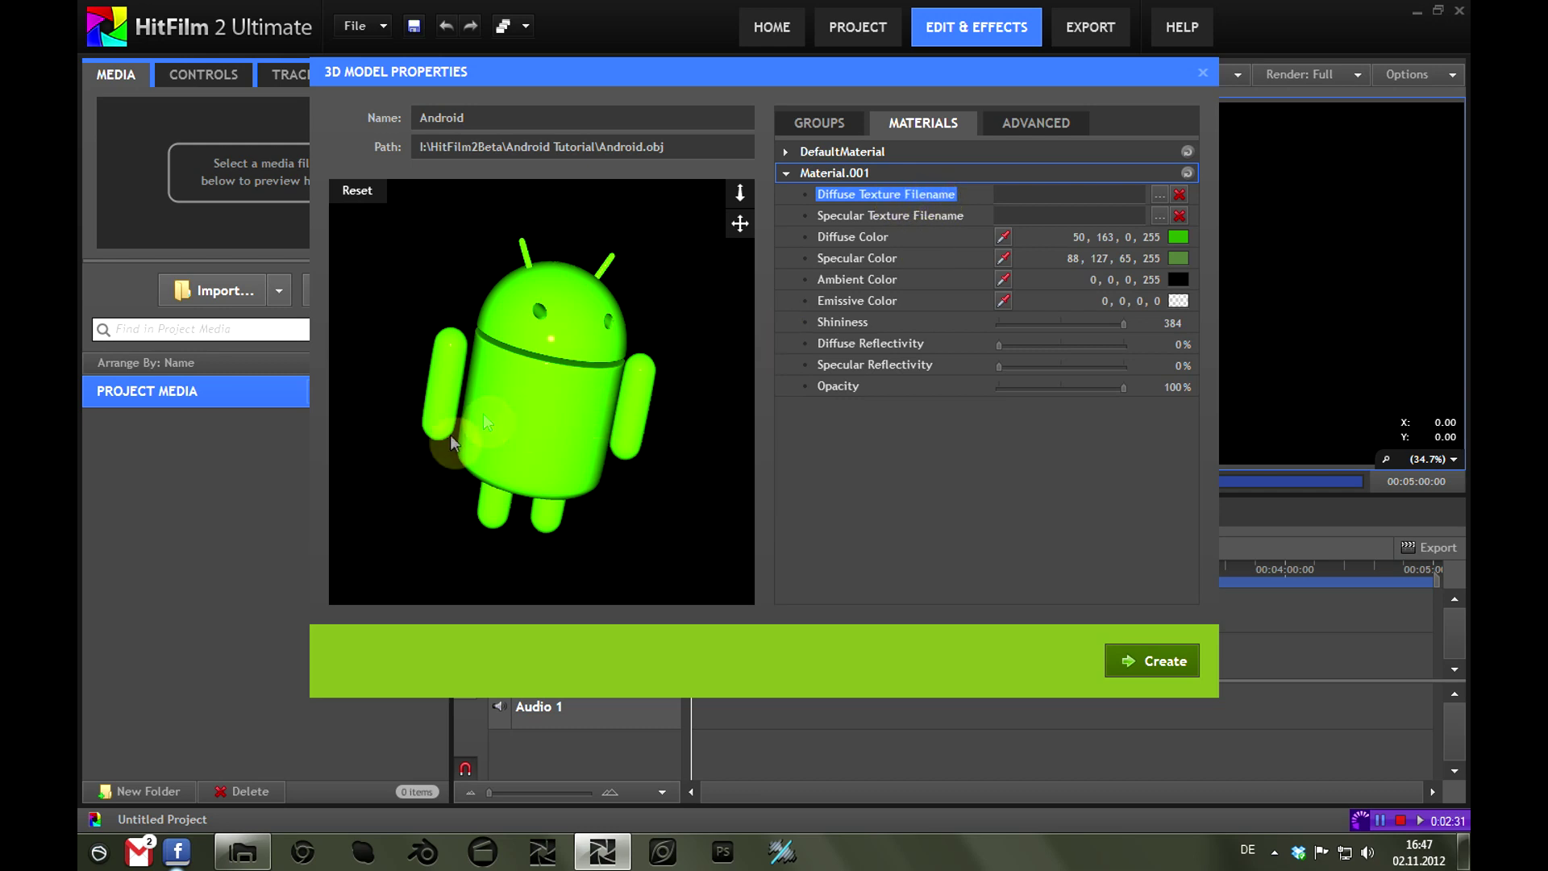
drag(435, 469, 527, 437)
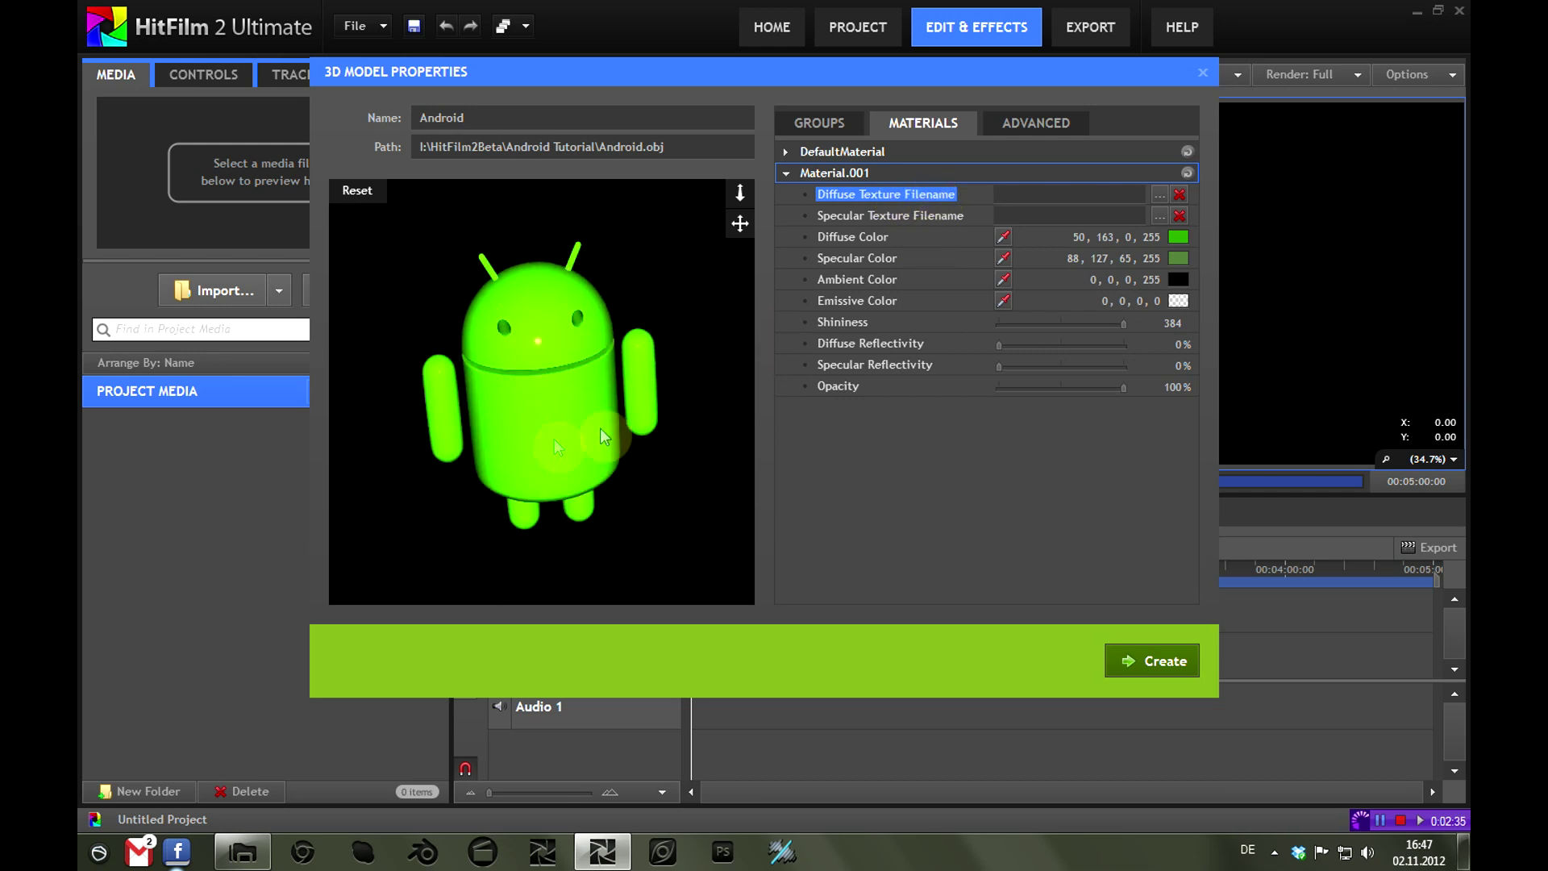
click(895, 218)
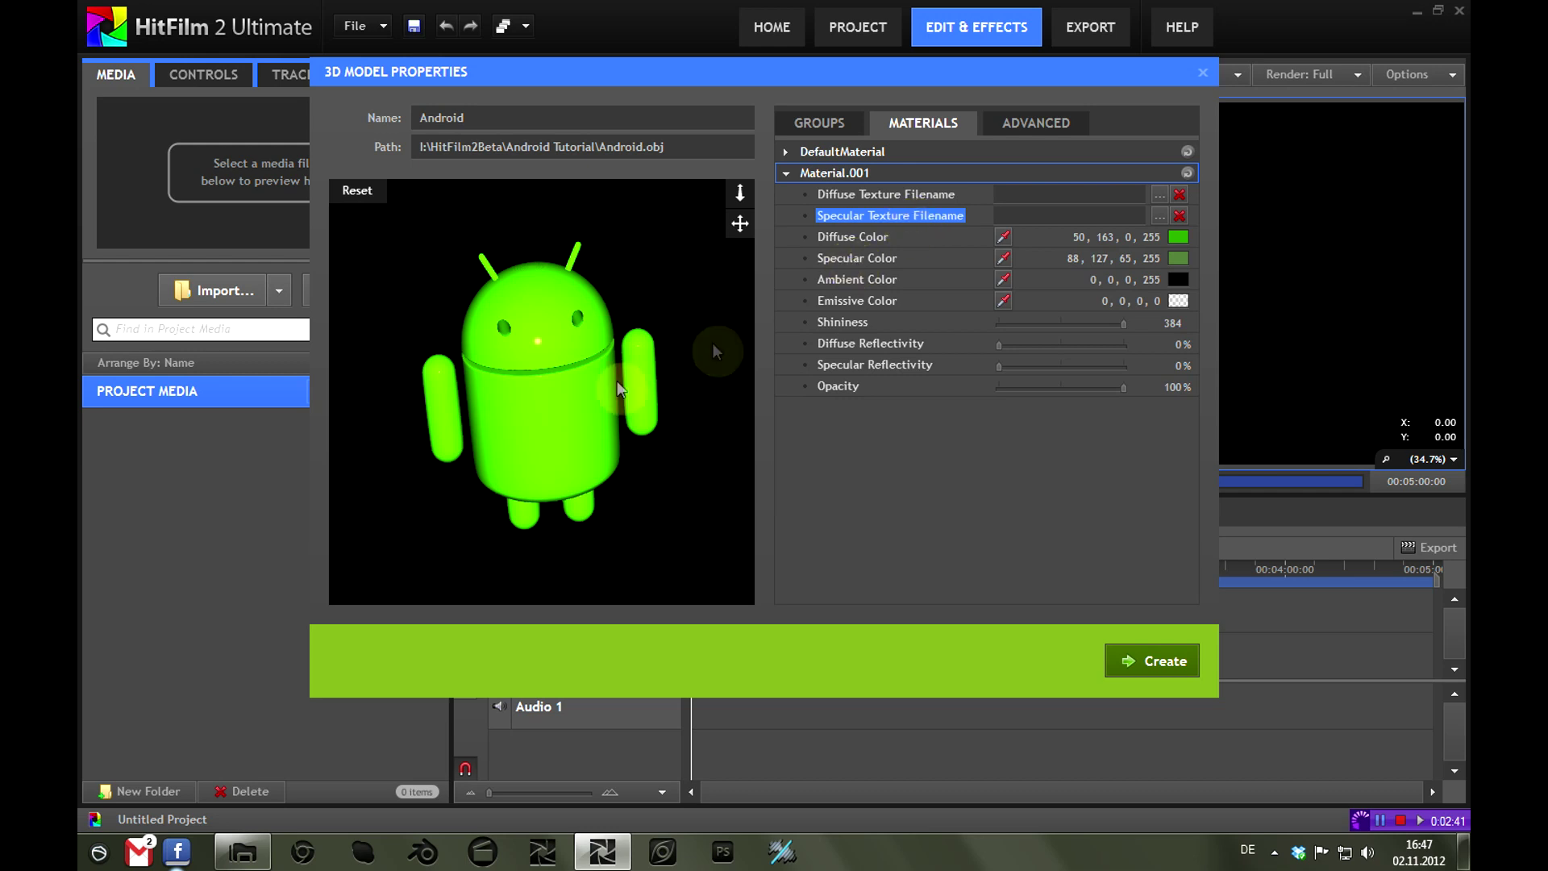
drag(492, 448, 669, 379)
click(868, 236)
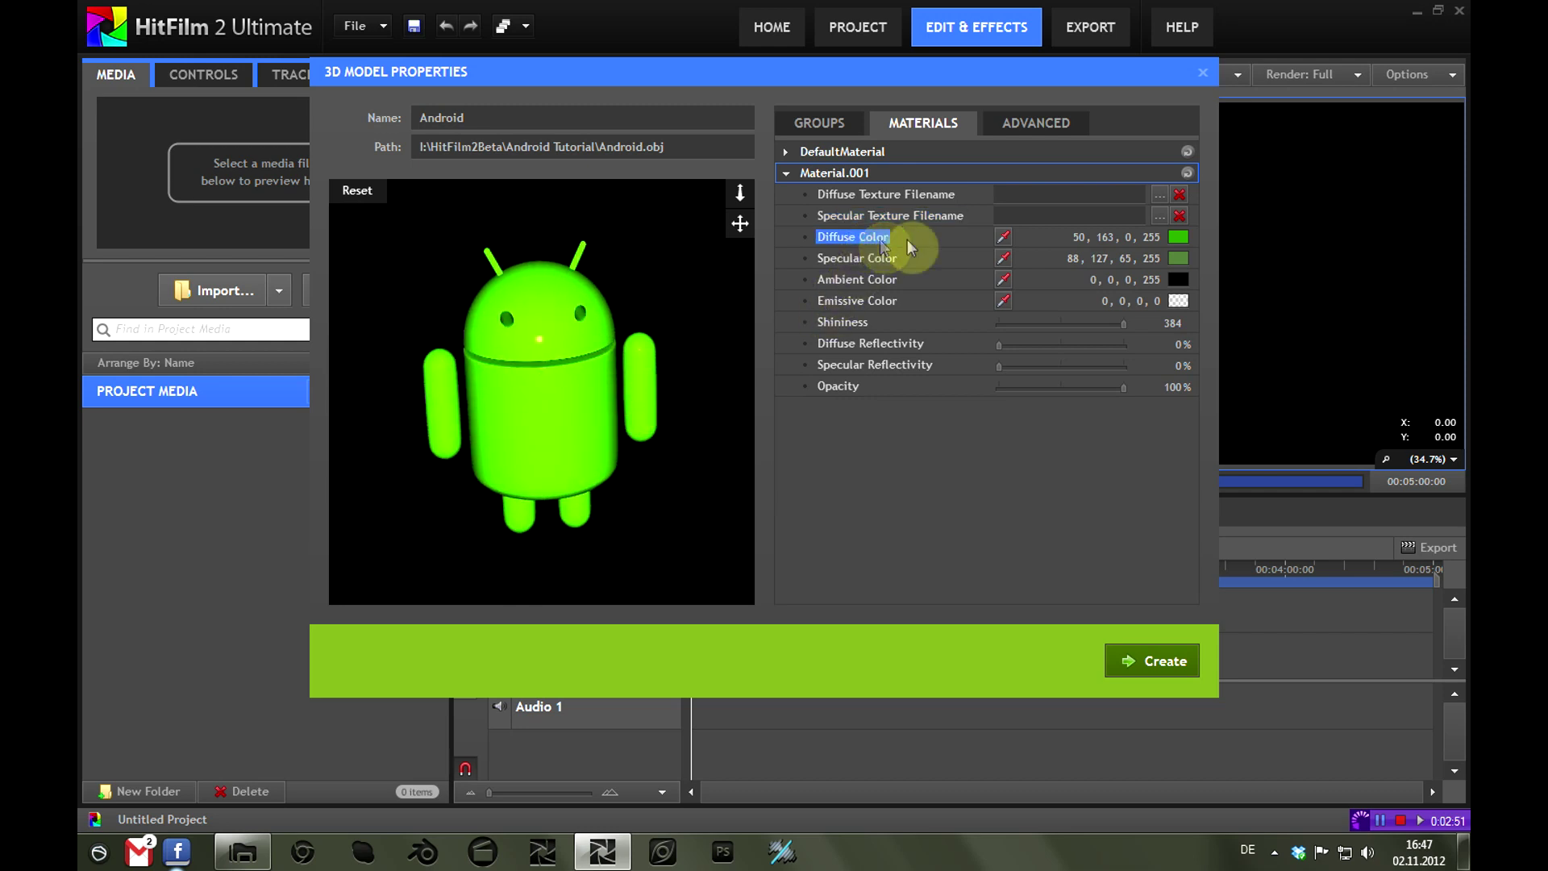
click(1179, 239)
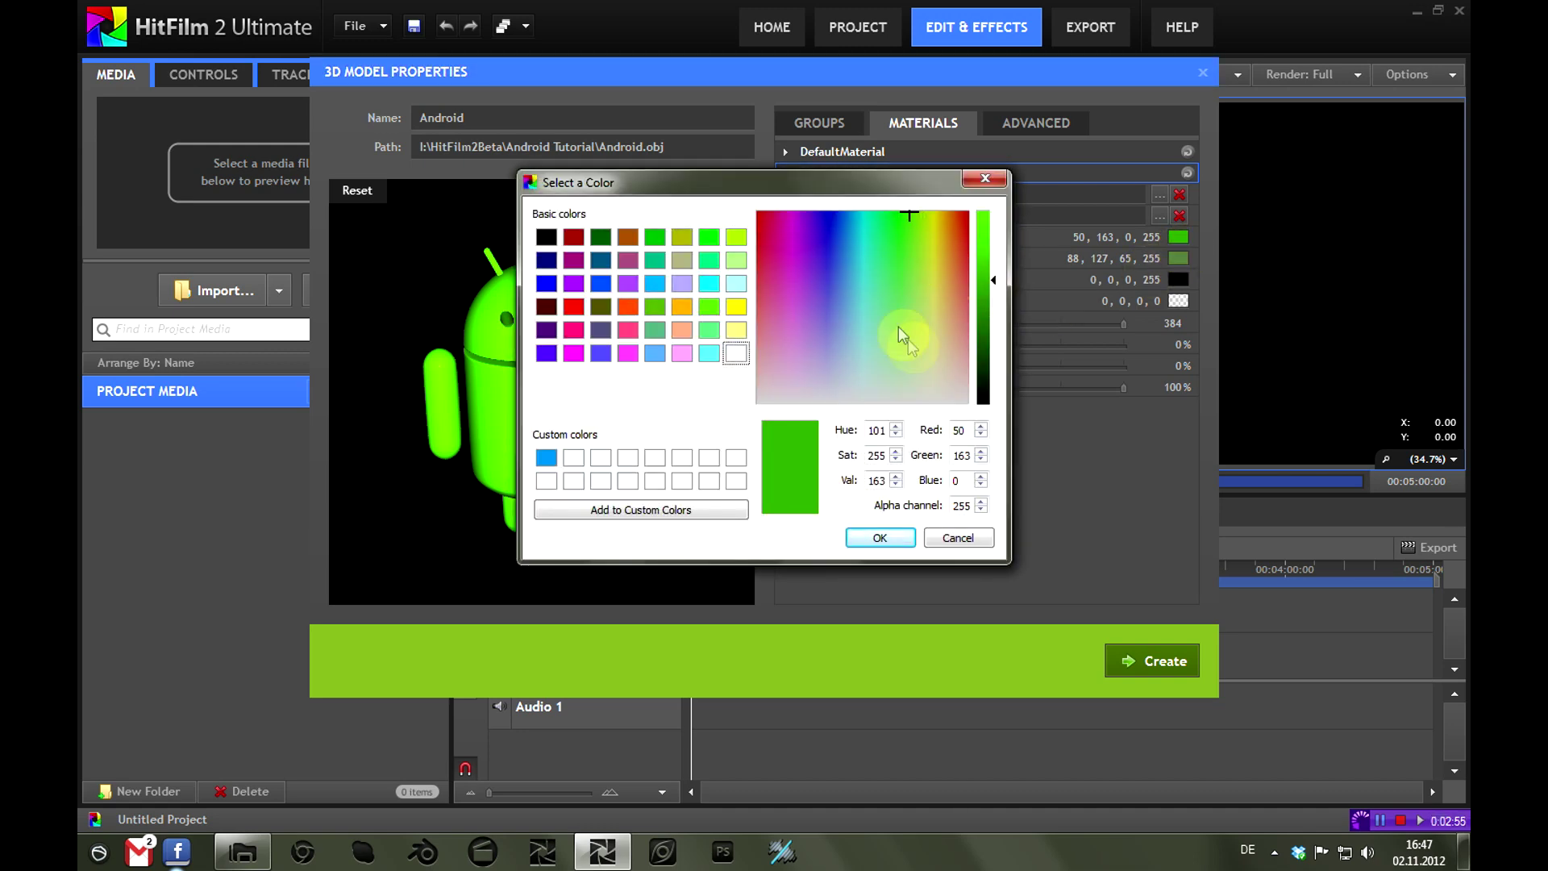
click(956, 537)
Brighten the specular colour of Material.001 to the light green 165, 235, 121
click(1180, 258)
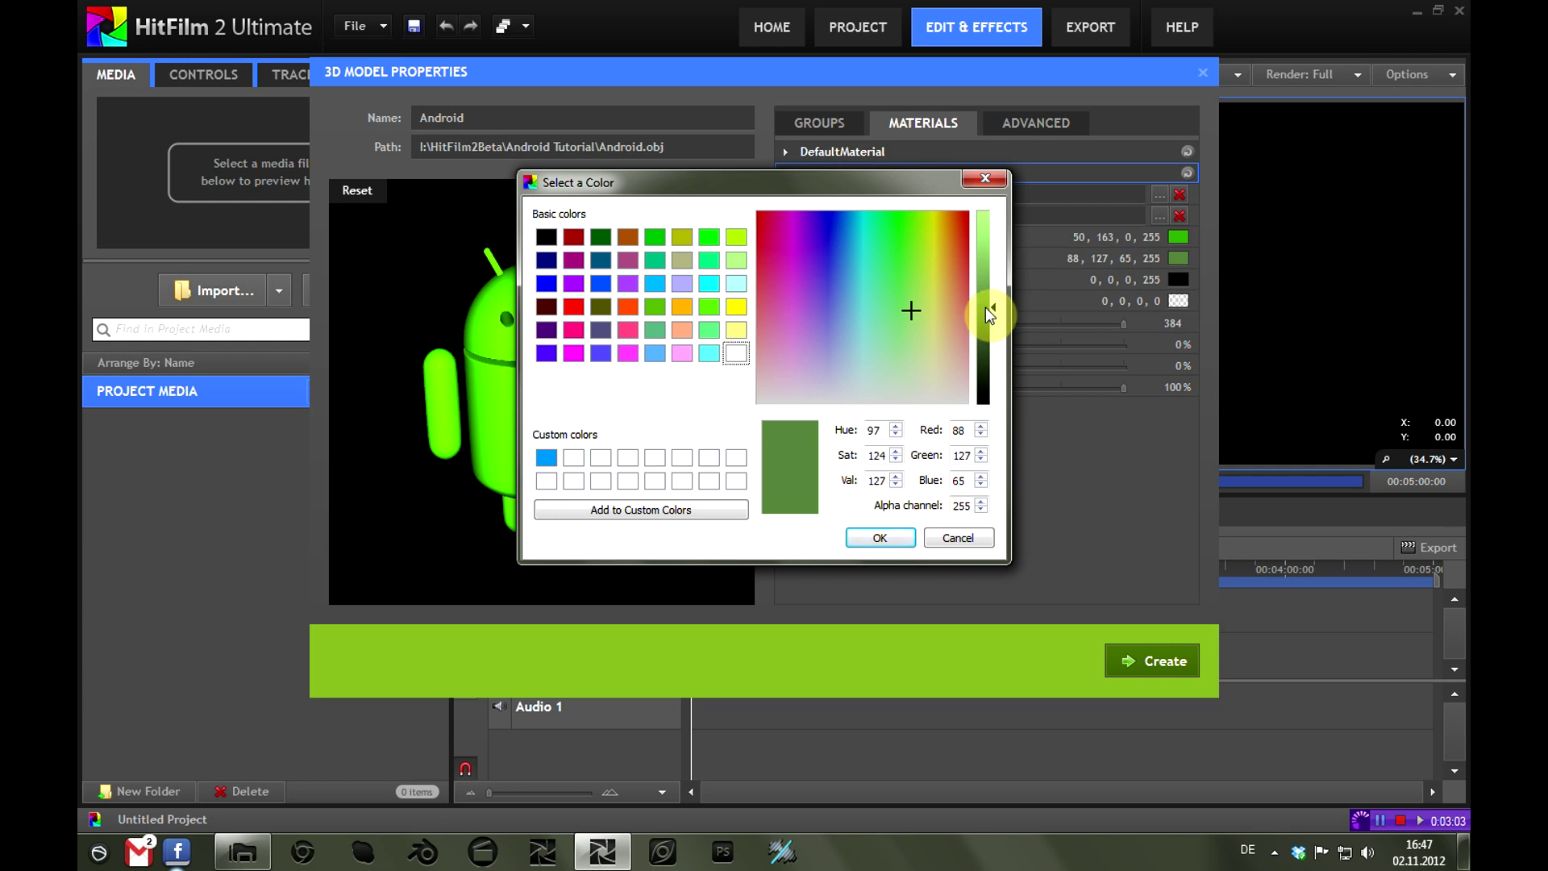
drag(987, 308, 991, 247)
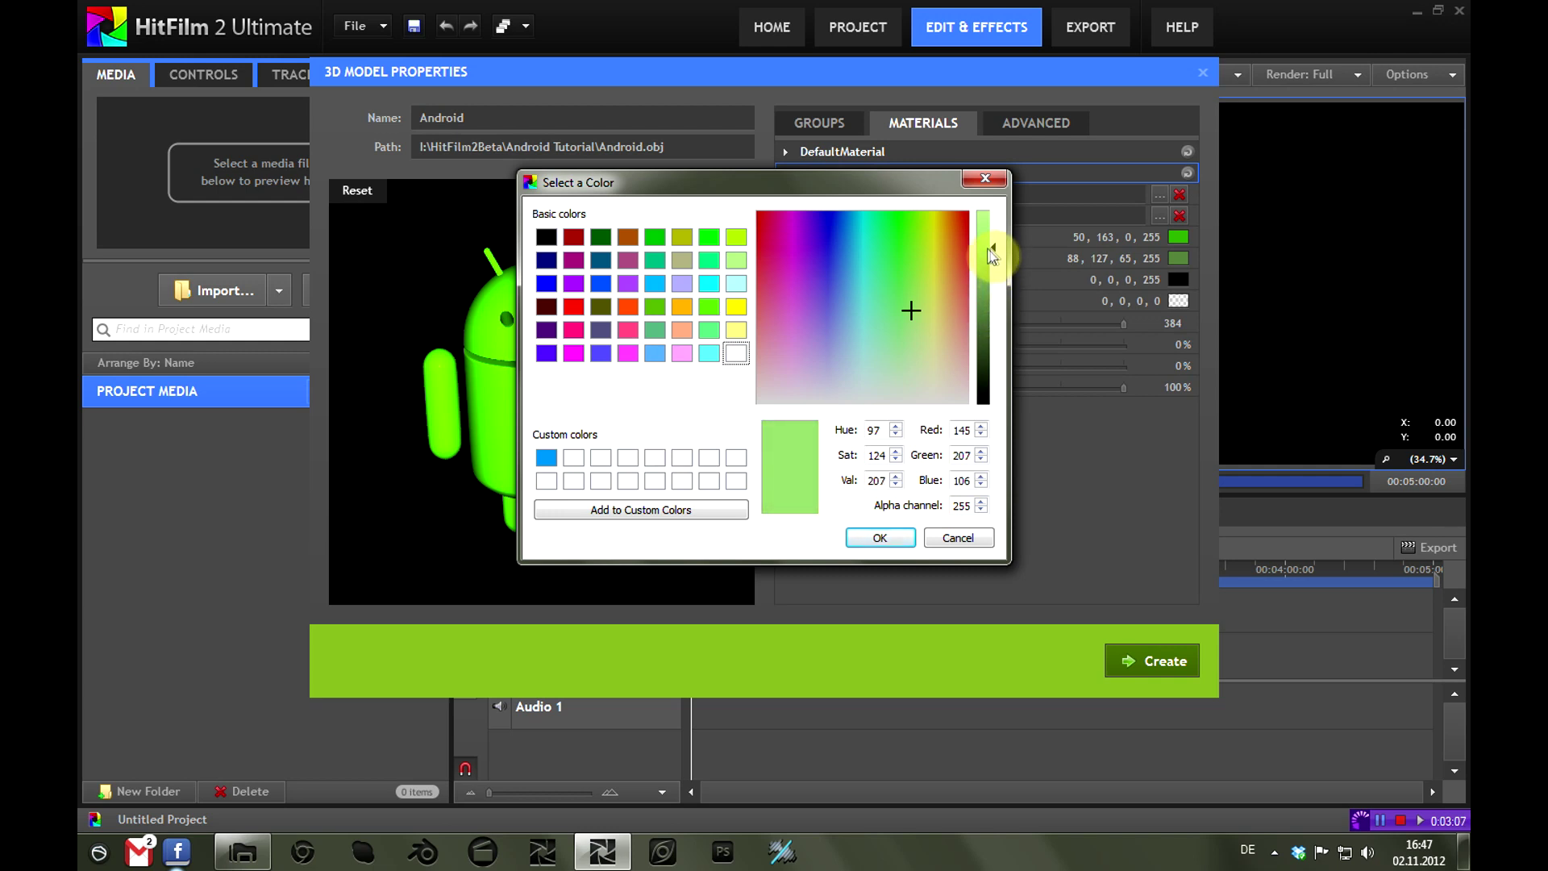
drag(984, 248, 985, 226)
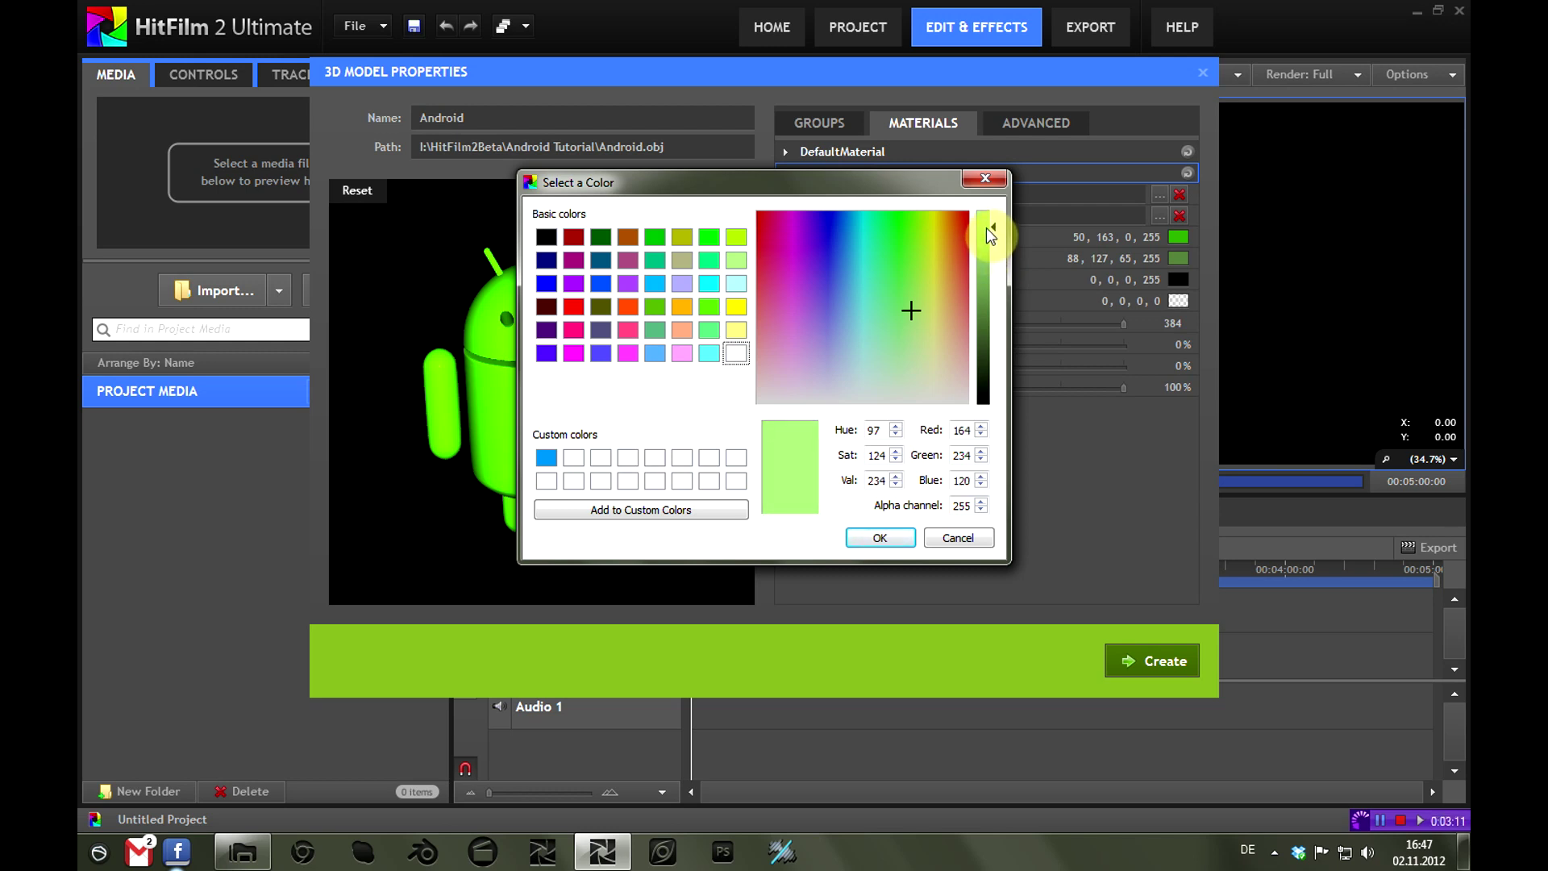
click(891, 537)
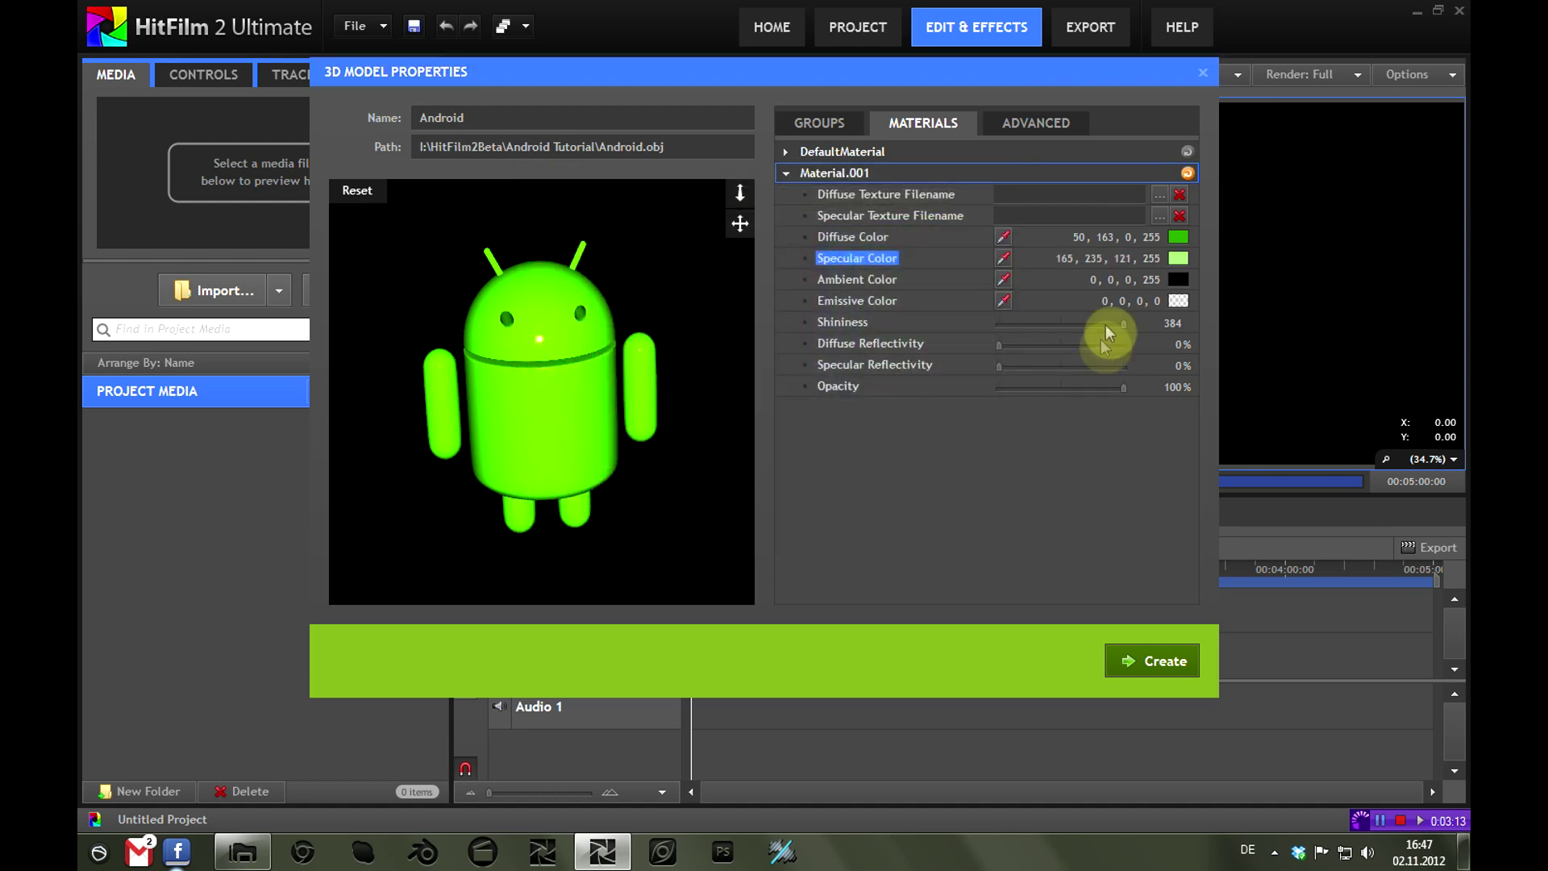
Try the yellow-green ambient colour 185, 255, 0 on Material.001, and restore it to black
click(868, 279)
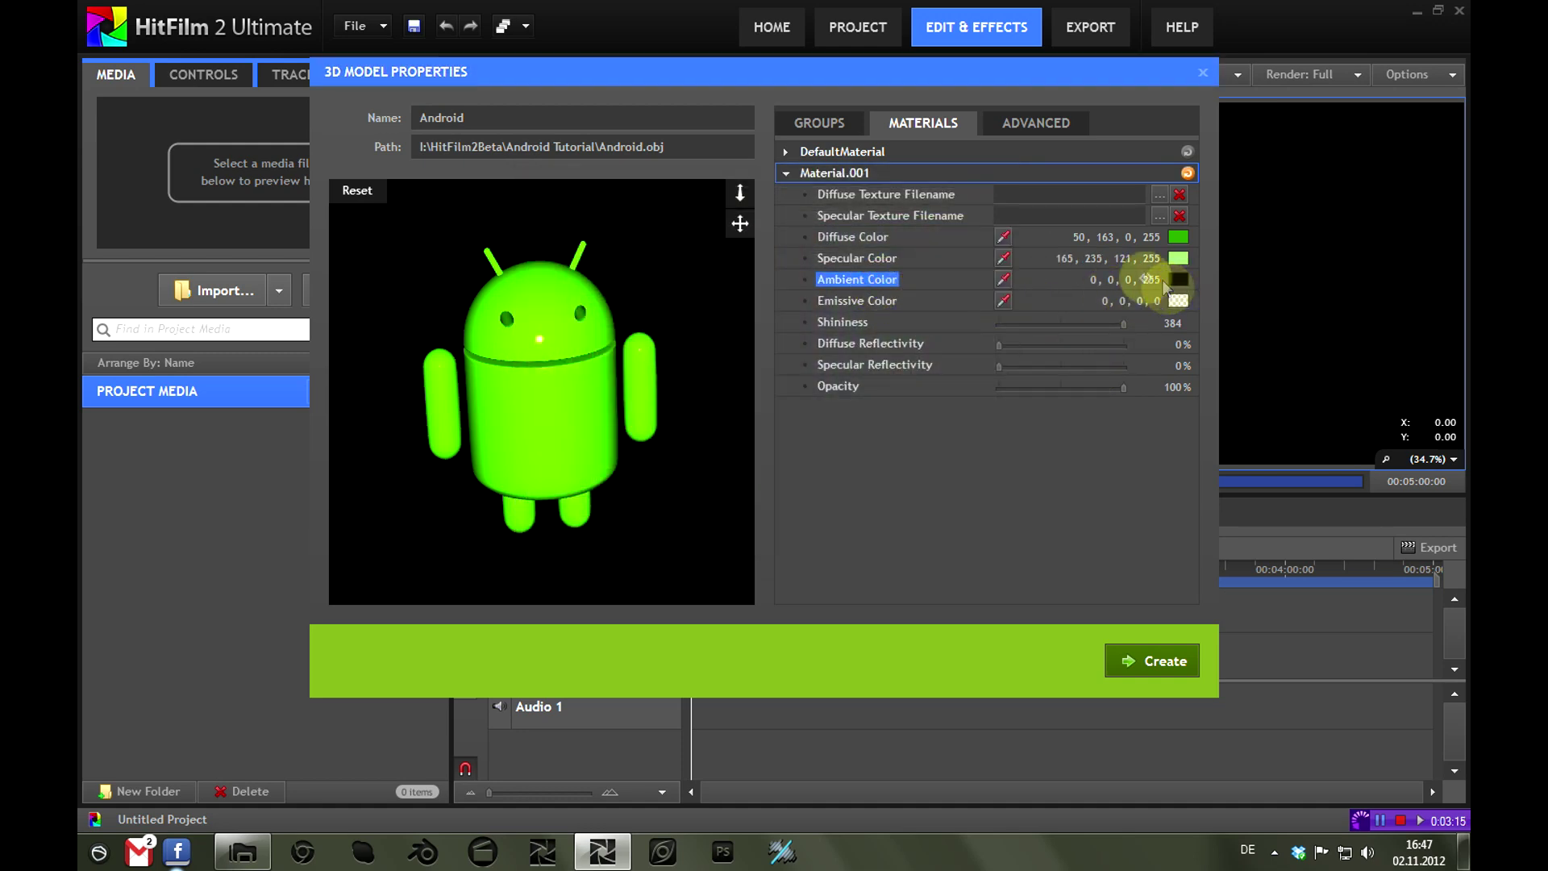
drag(1094, 279, 1275, 287)
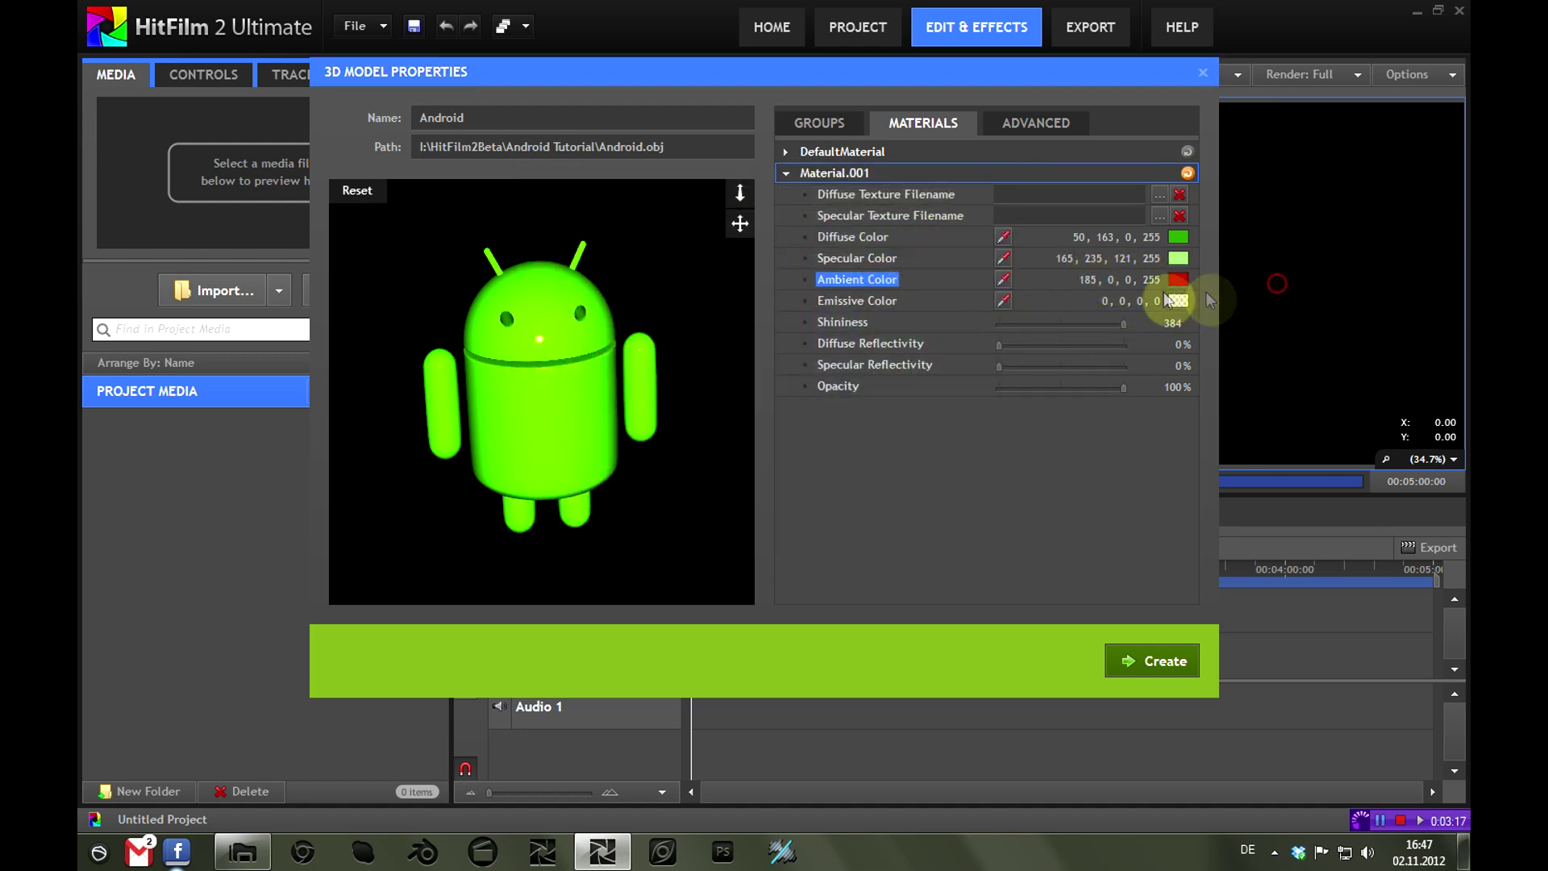
mouse_move(1129, 287)
mouse_down()
mouse_move(1352, 277)
mouse_move(1206, 297)
mouse_move(1109, 279)
mouse_up()
drag(574, 400, 427, 411)
click(1178, 279)
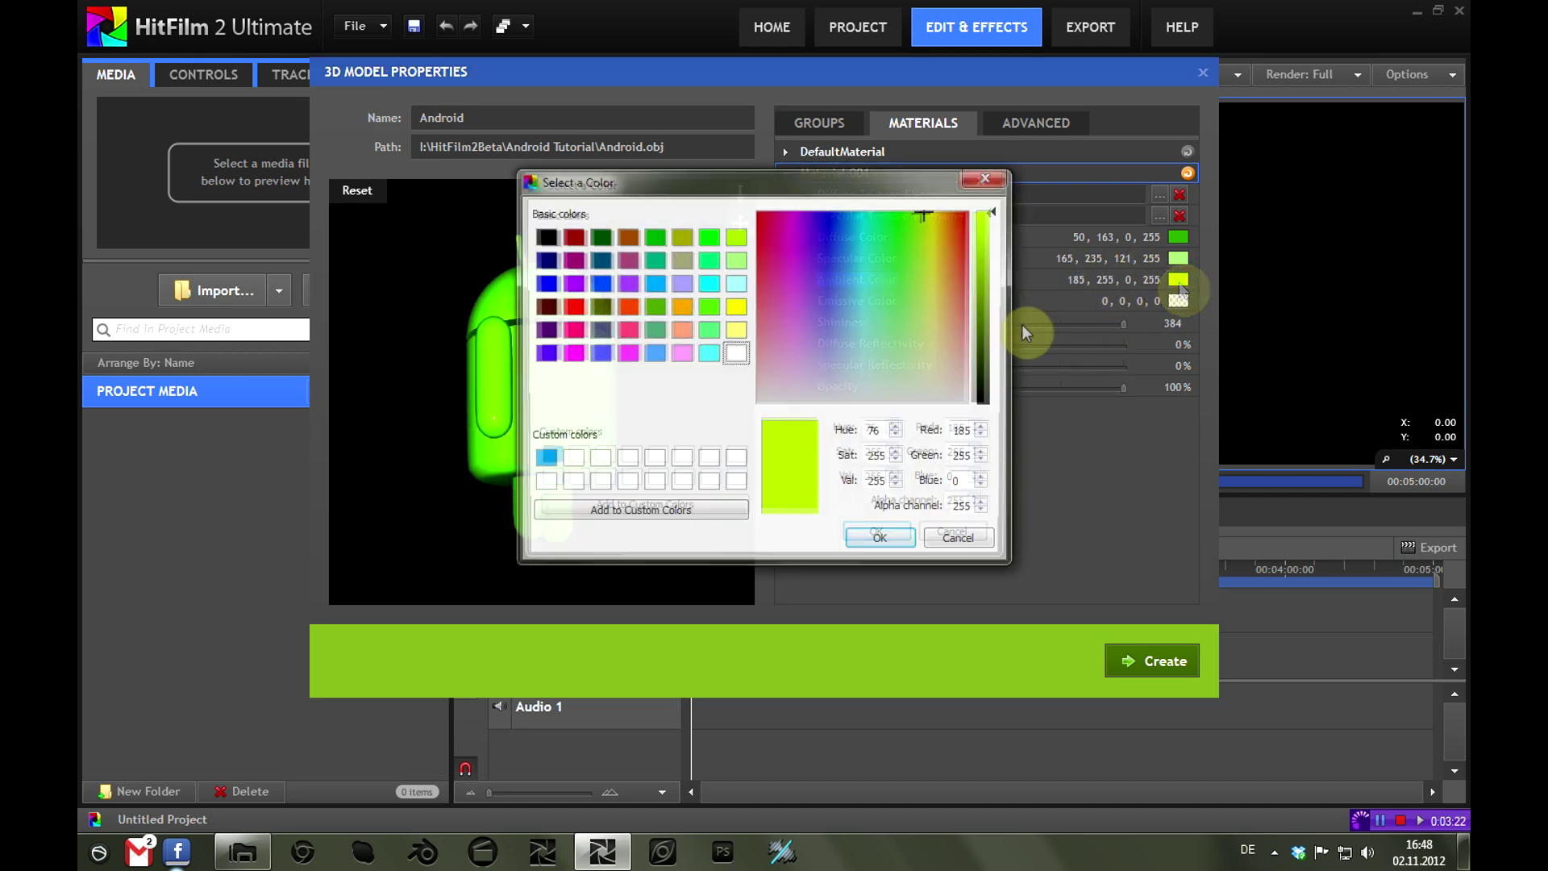
click(885, 539)
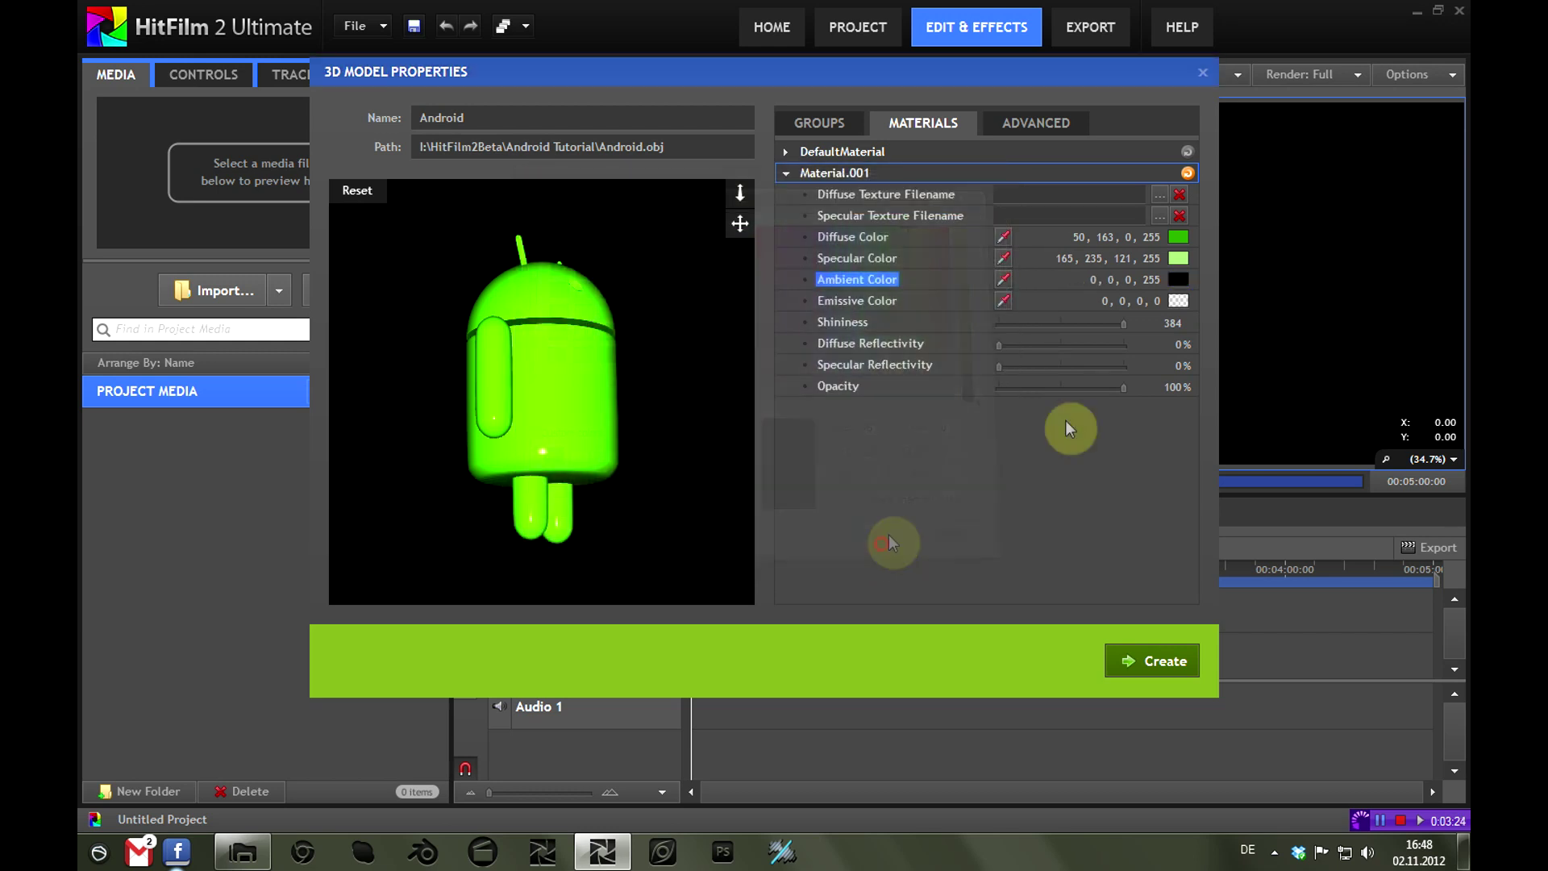
Try an opaque yellow emissive colour of about 186, 187, 0 on Material.001, and reset it to 0, 0, 0, 0
click(875, 300)
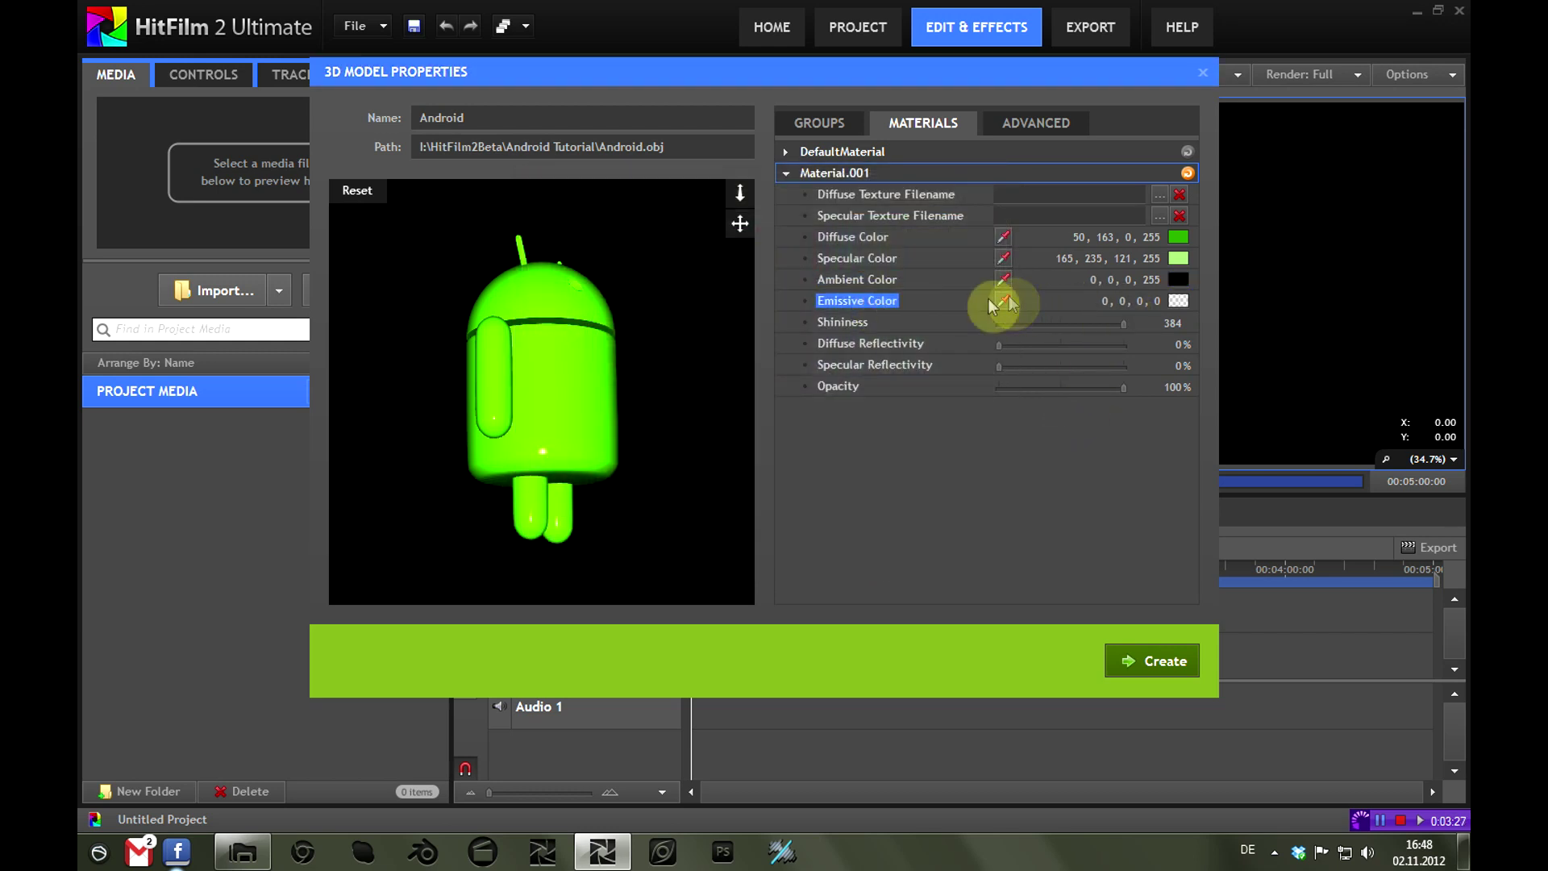
drag(574, 402, 511, 432)
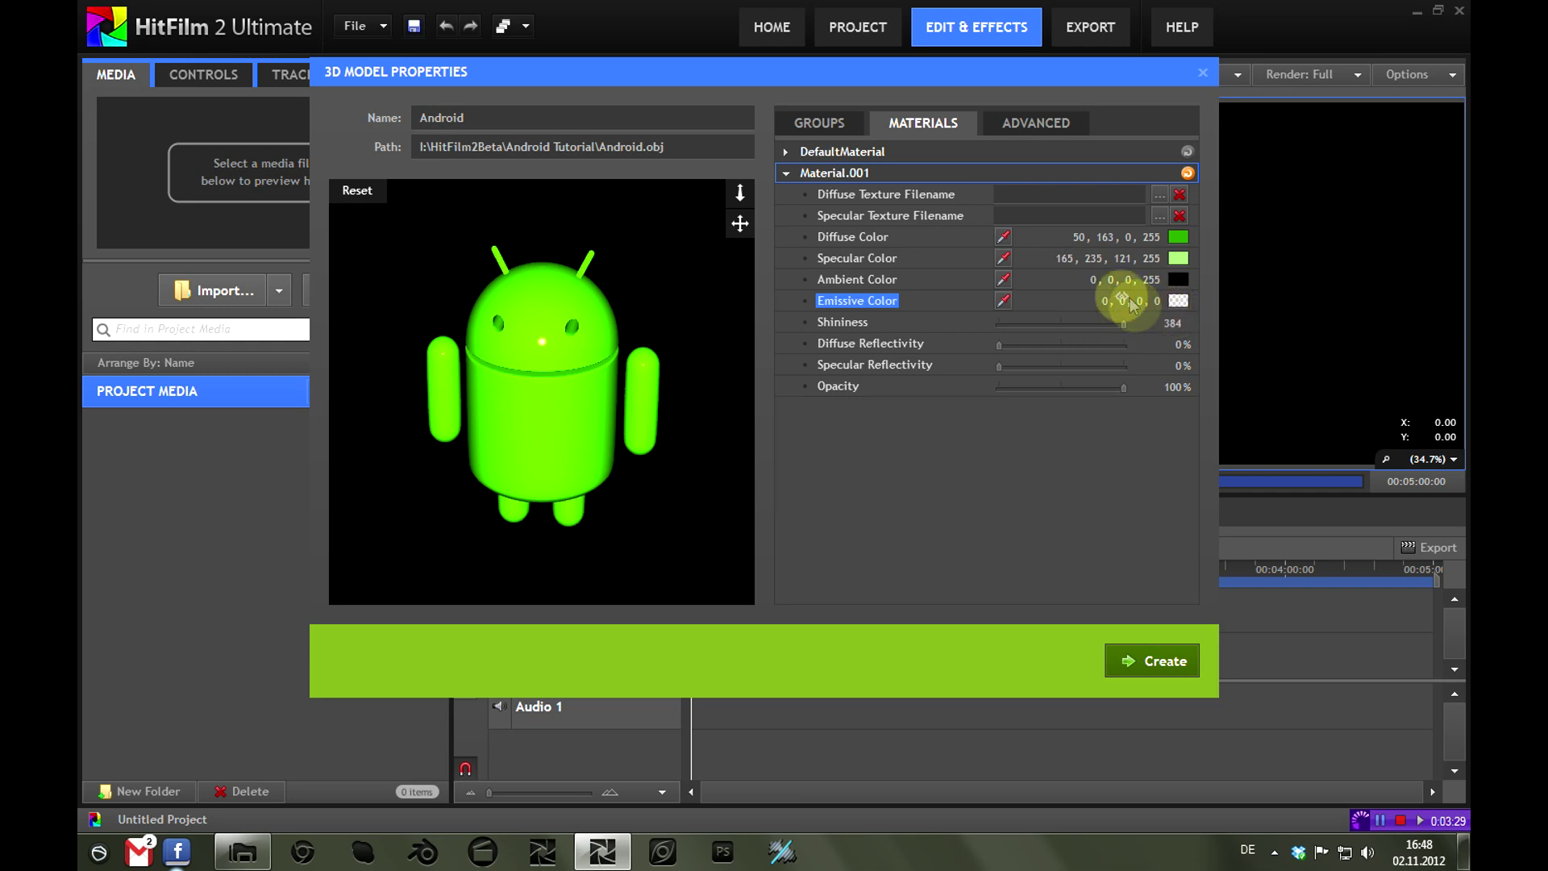
drag(1178, 300, 1453, 302)
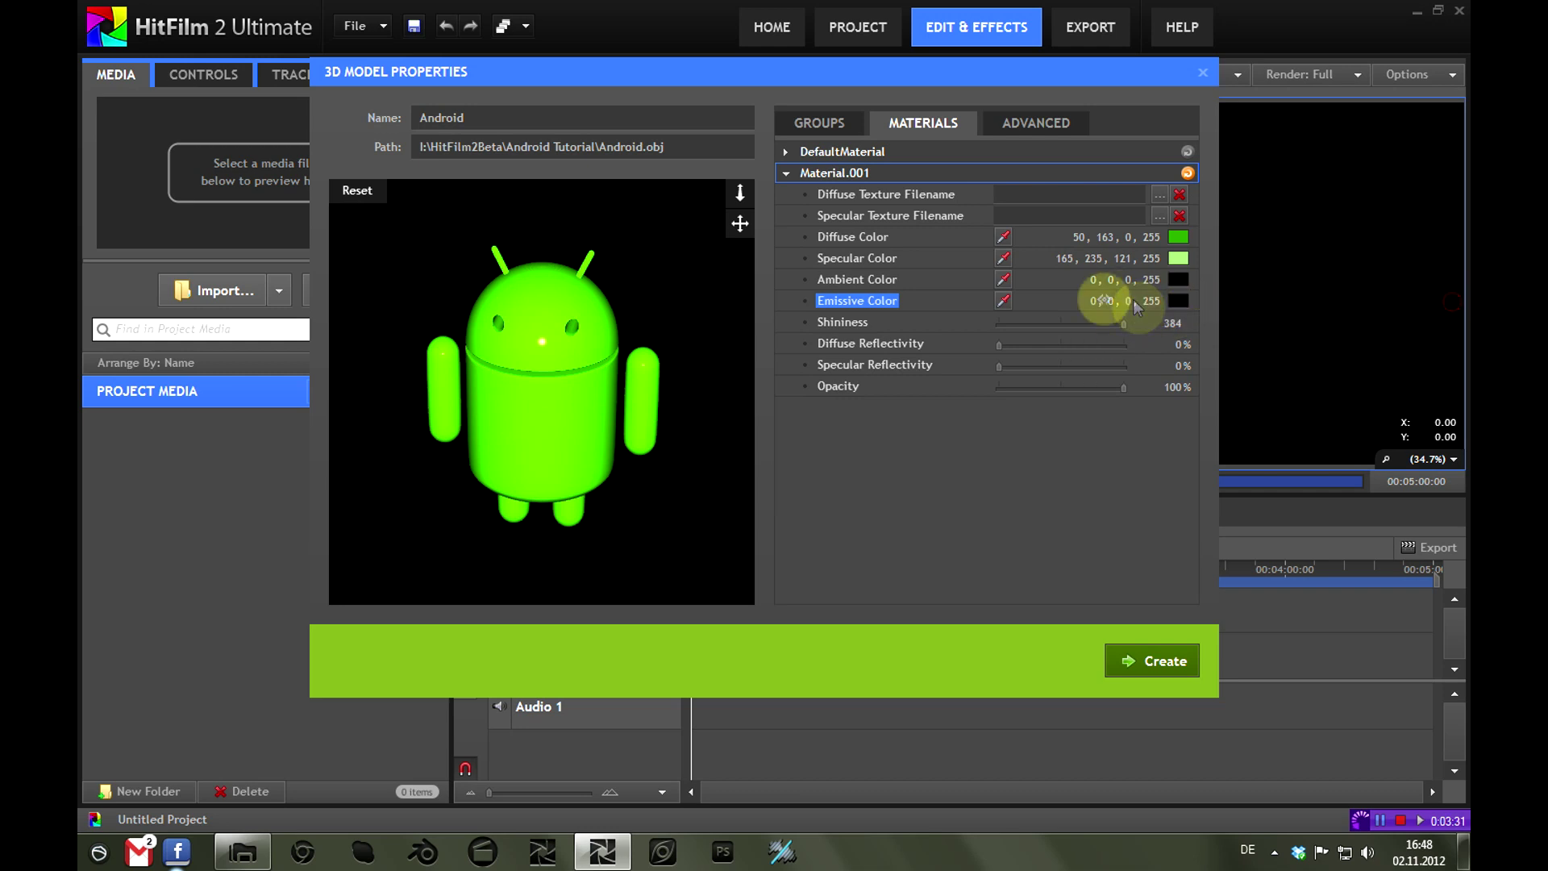
drag(1109, 300, 1272, 307)
drag(1108, 300, 1282, 295)
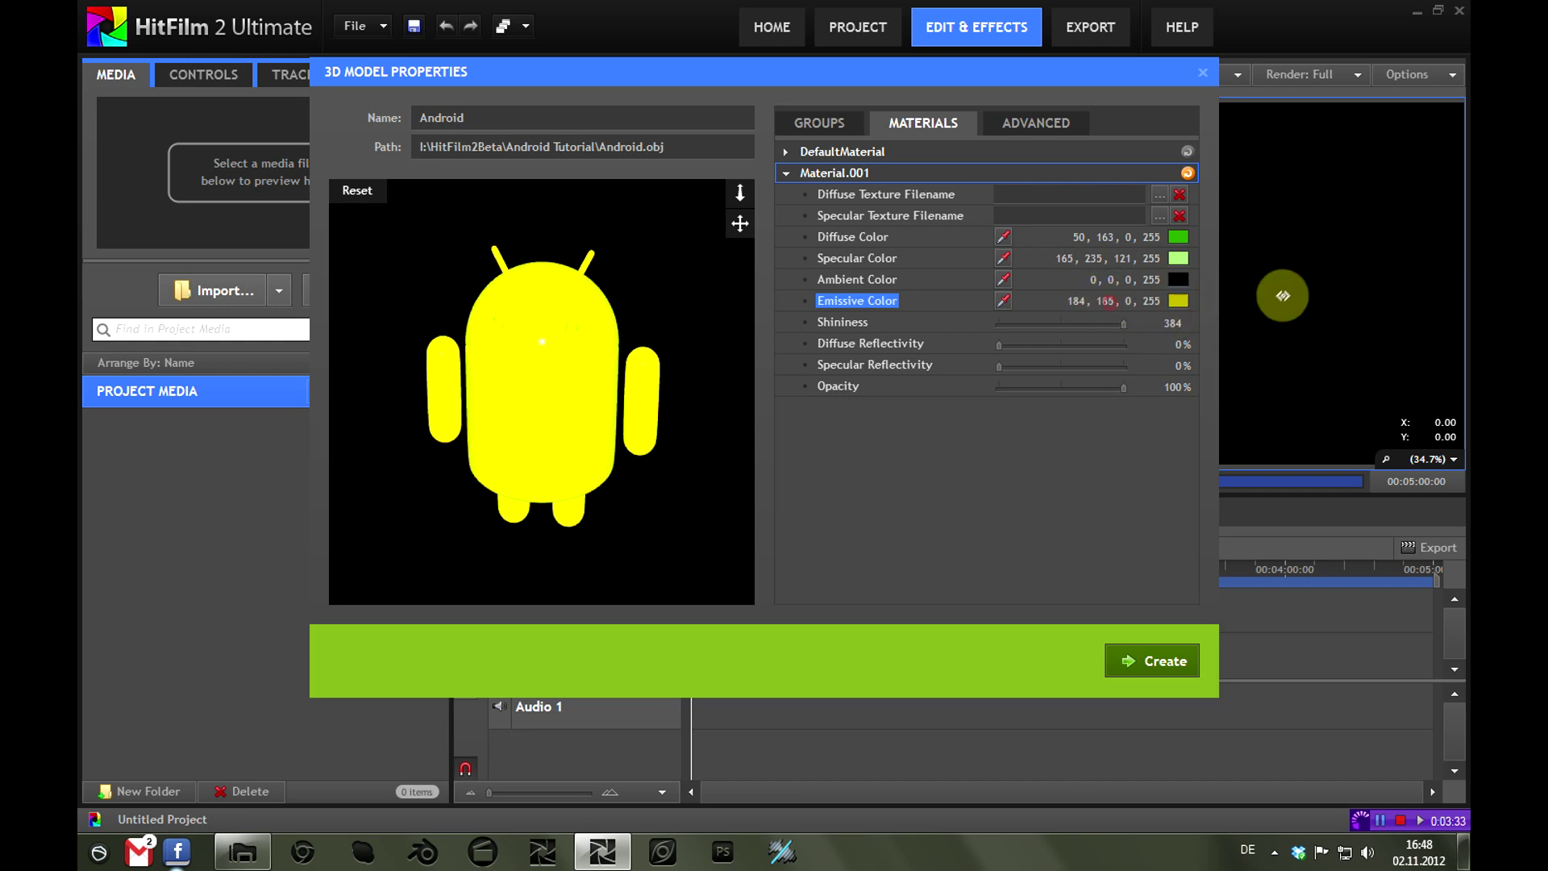
drag(650, 334, 580, 403)
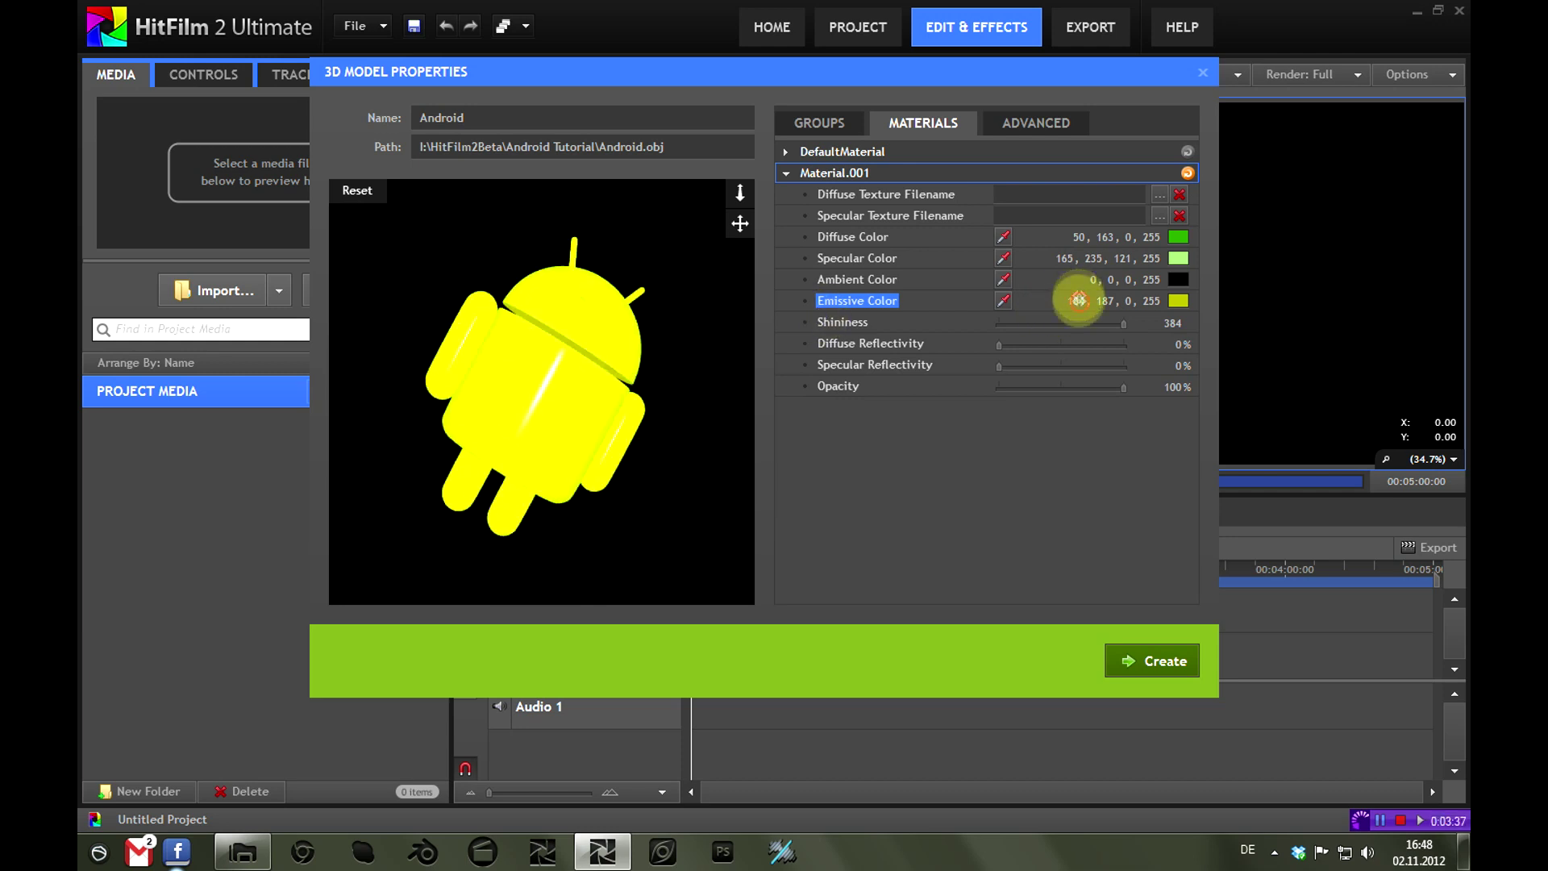
drag(1075, 296, 992, 301)
drag(1153, 301, 847, 321)
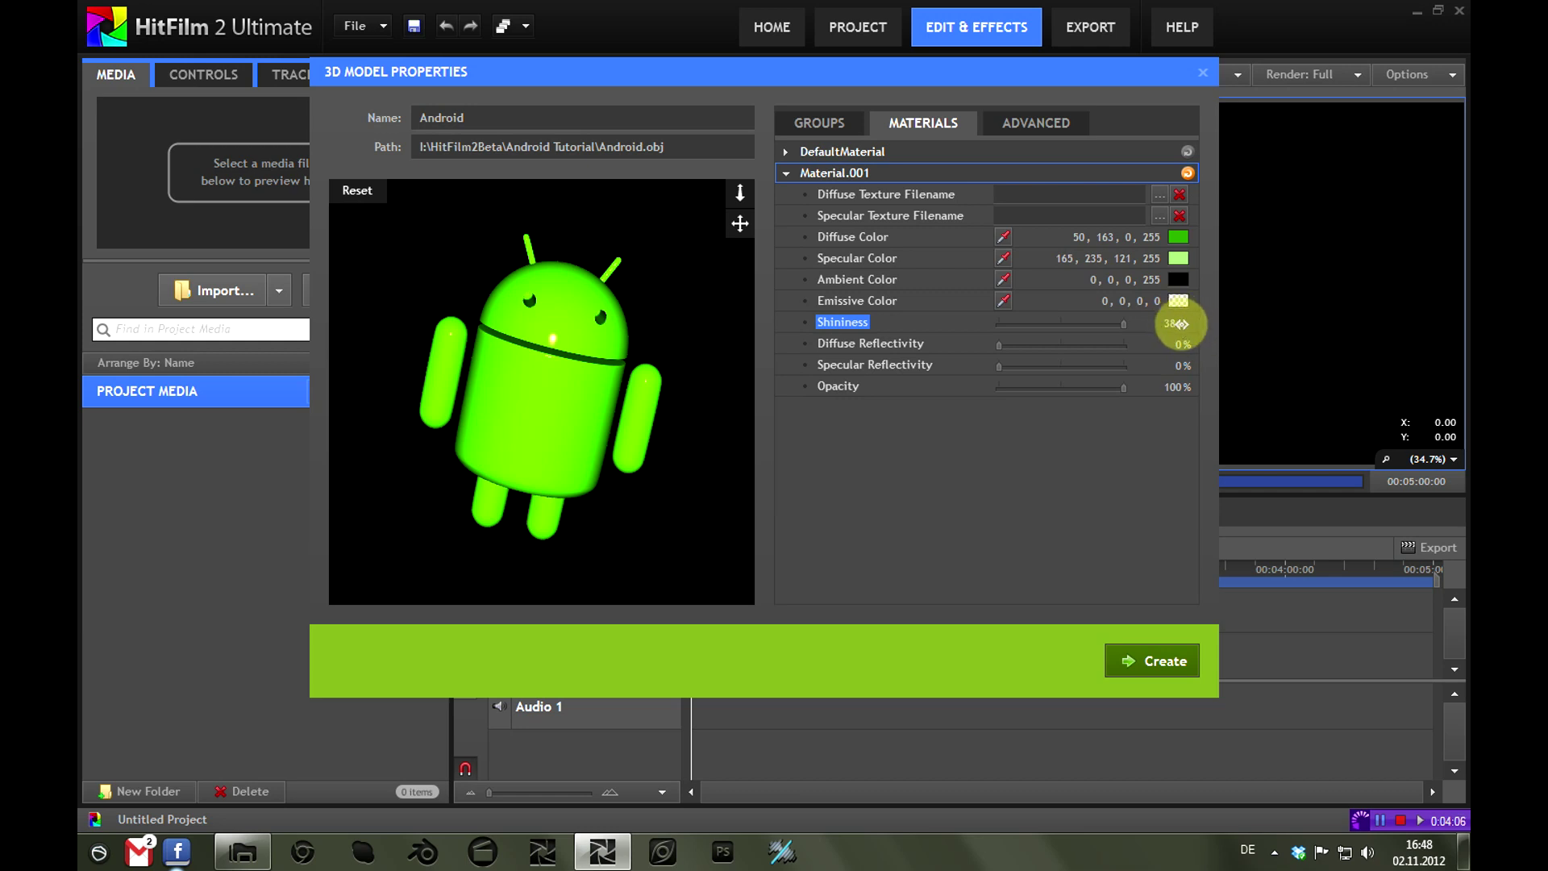
Lower the shininess of Material.001 to 100 and check the highlight on the robot from another angle
drag(1178, 324, 1110, 329)
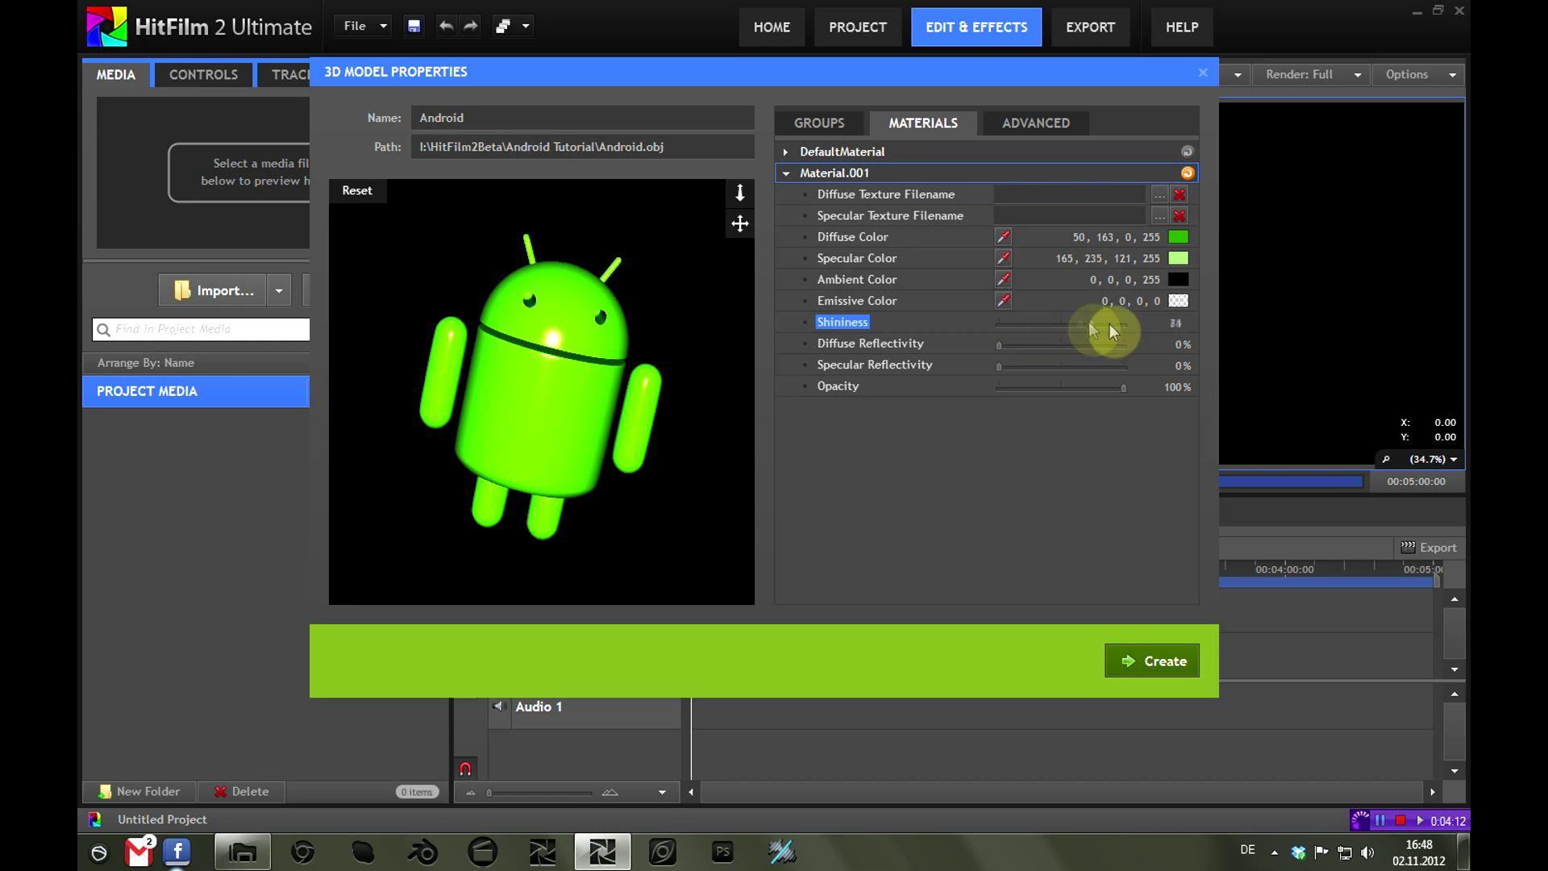
drag(538, 384, 452, 431)
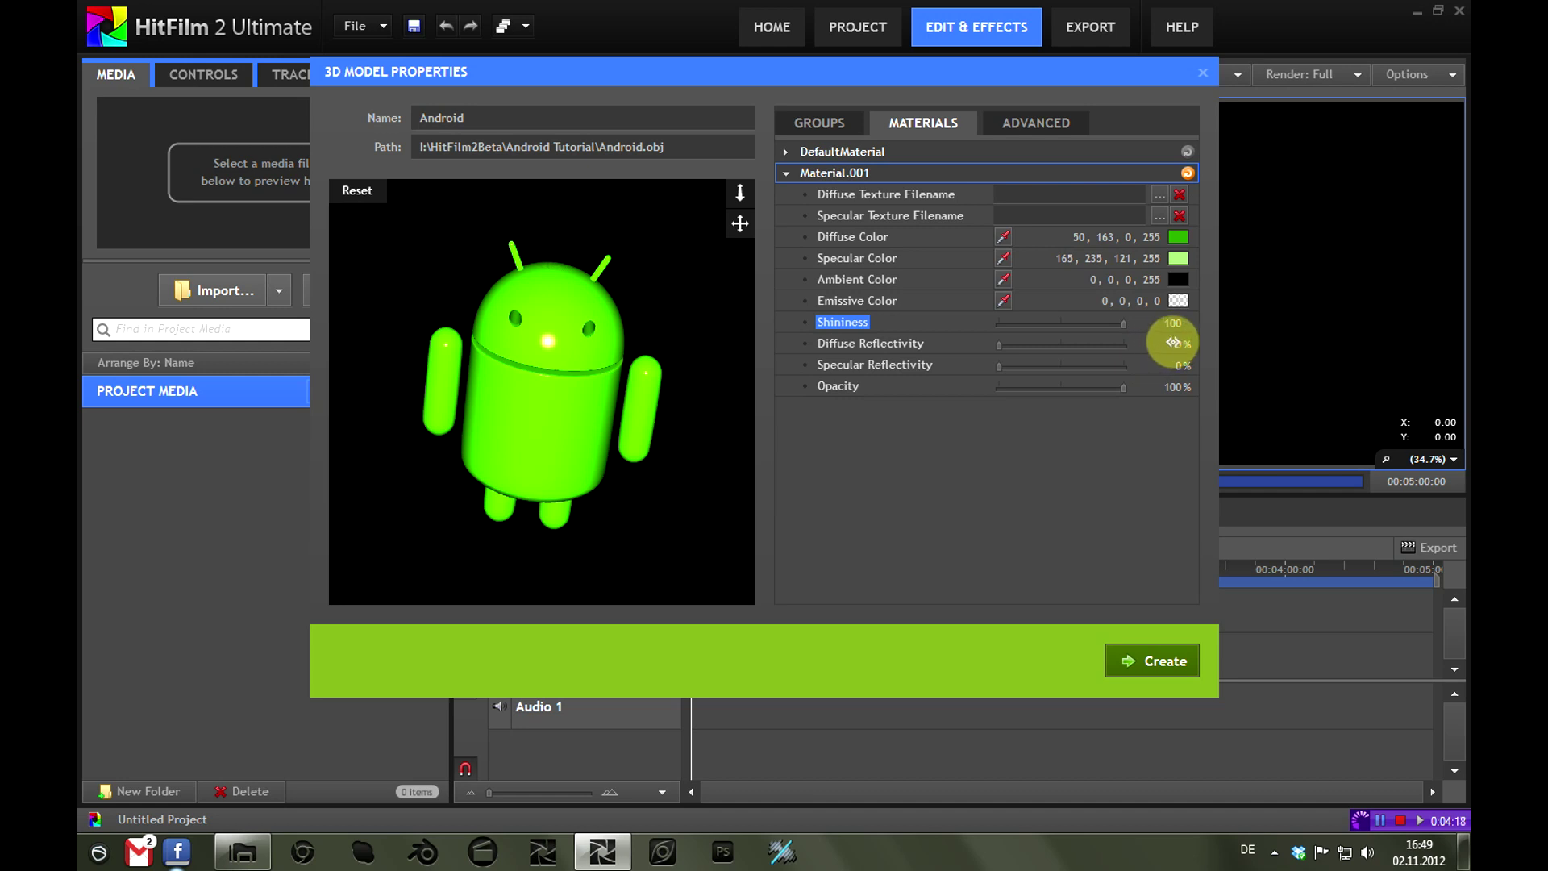
mouse_move(669, 421)
mouse_down()
mouse_move(599, 424)
mouse_move(646, 437)
mouse_up()
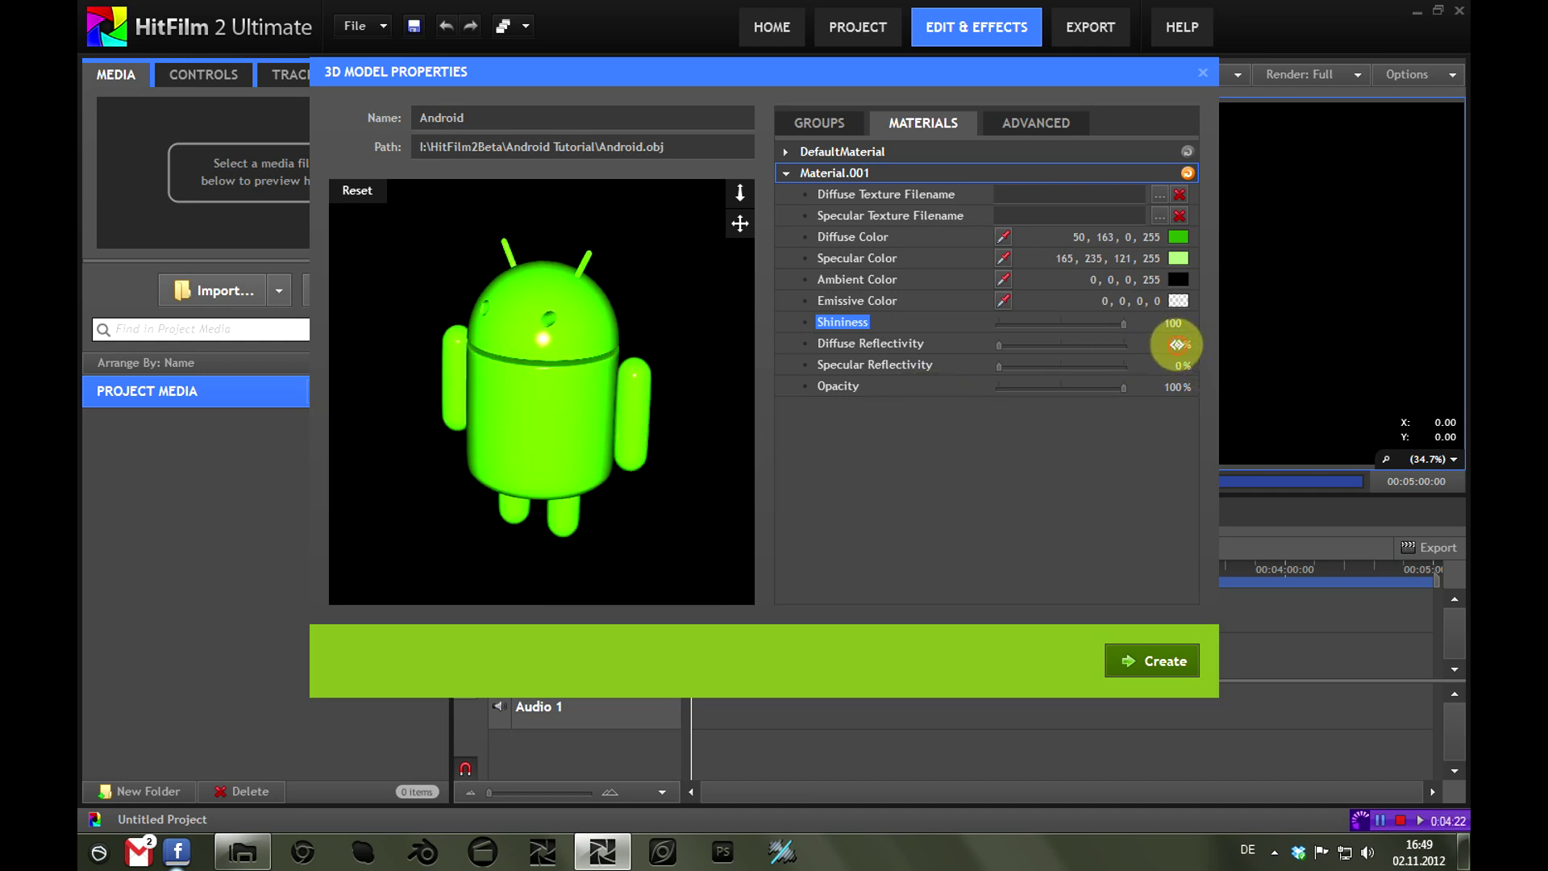
Test the diffuse reflectivity of Material.001 at 100%, and set it to 20%
drag(1177, 344, 1311, 348)
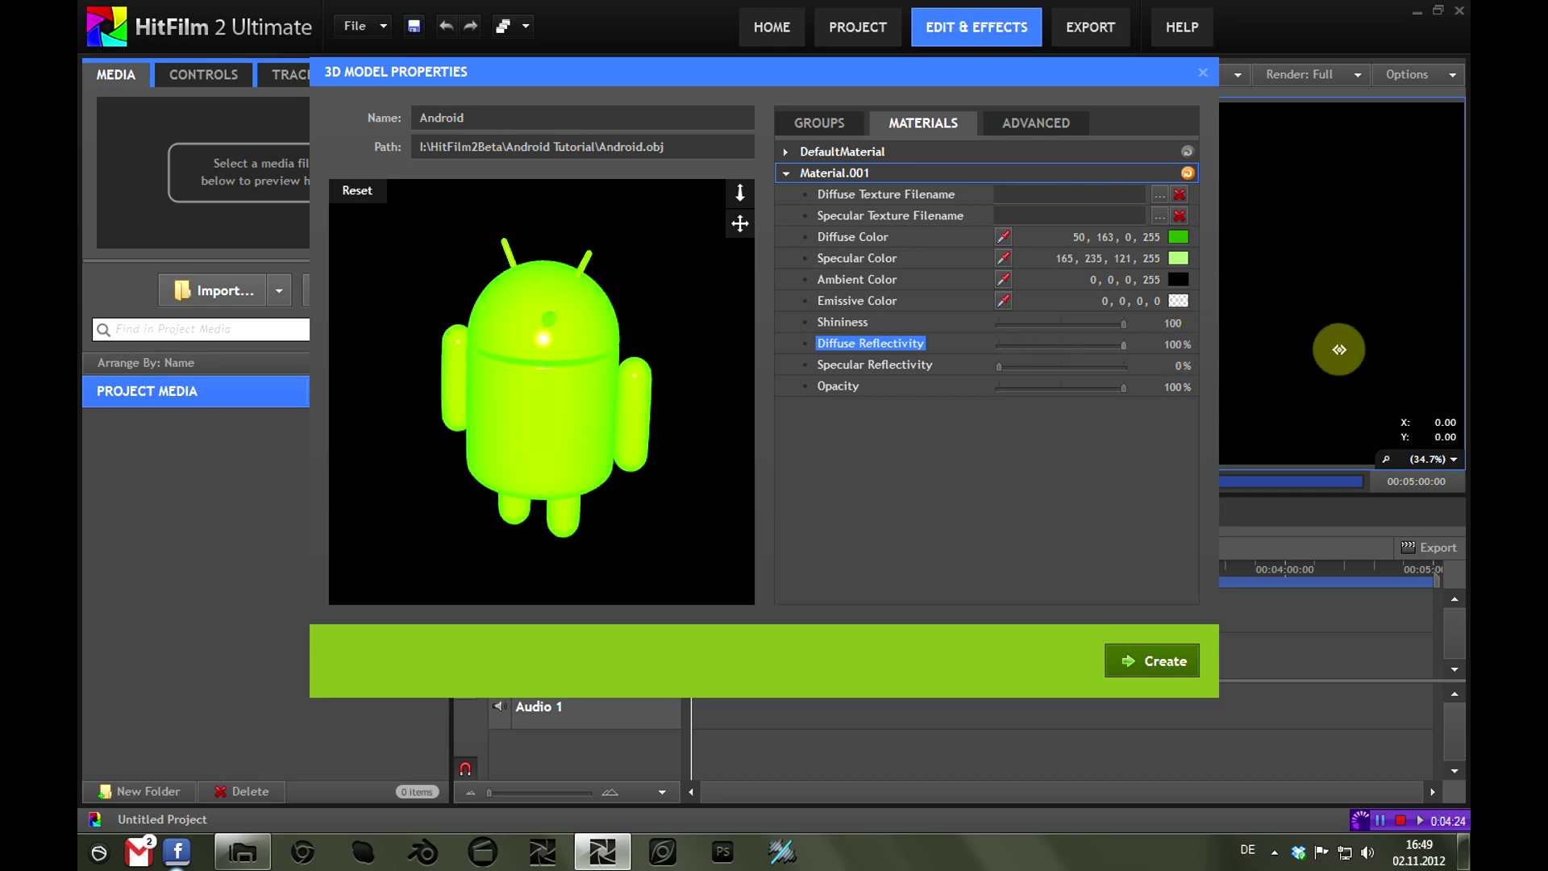
drag(663, 417, 626, 463)
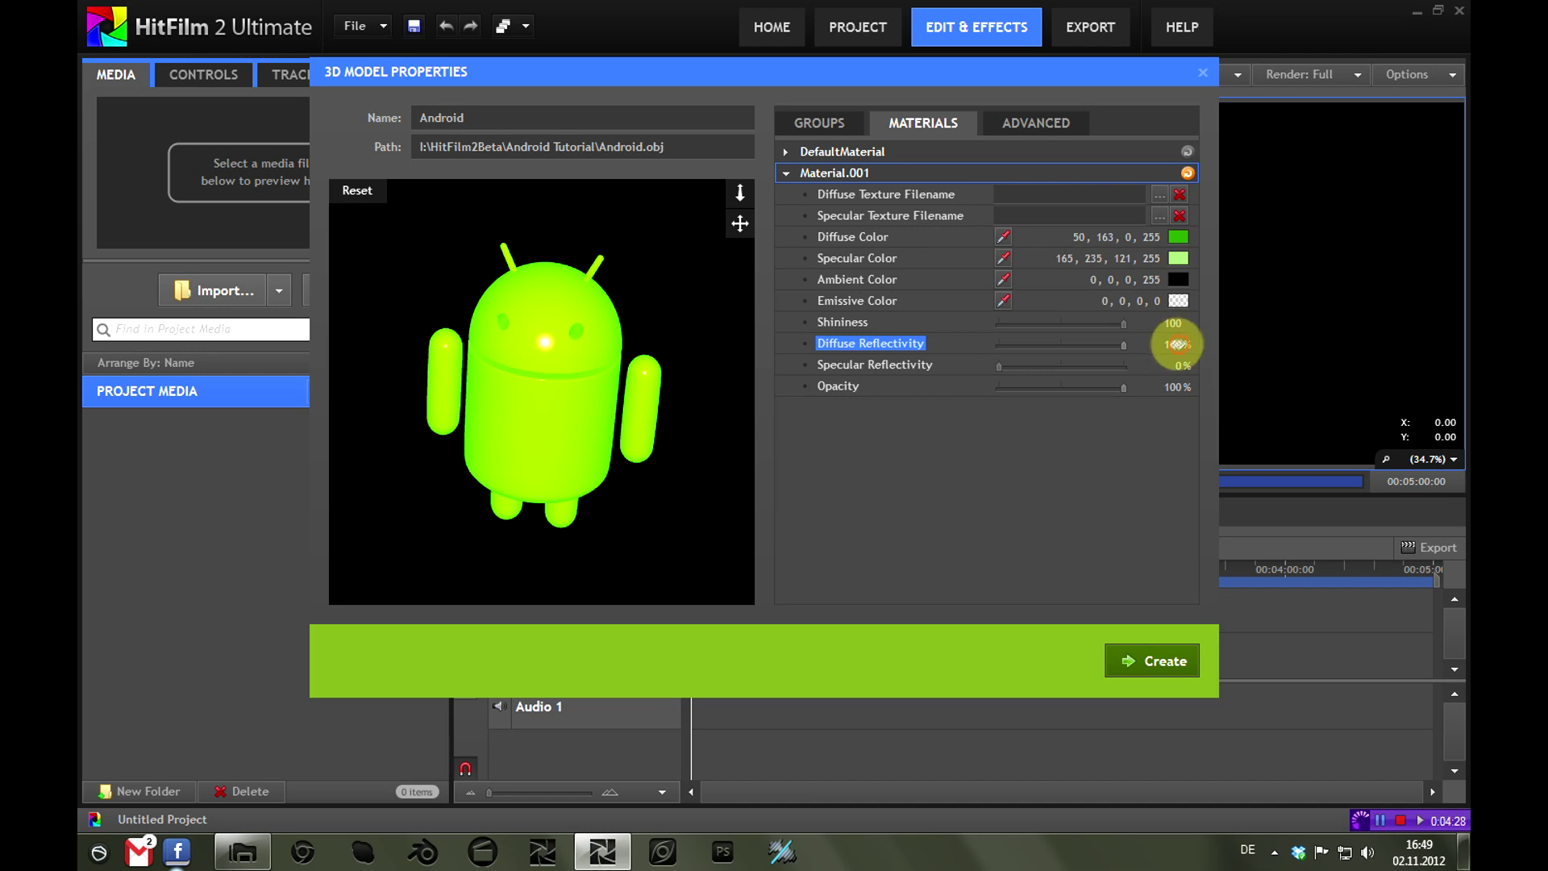
drag(1177, 344, 1116, 366)
drag(588, 473, 560, 453)
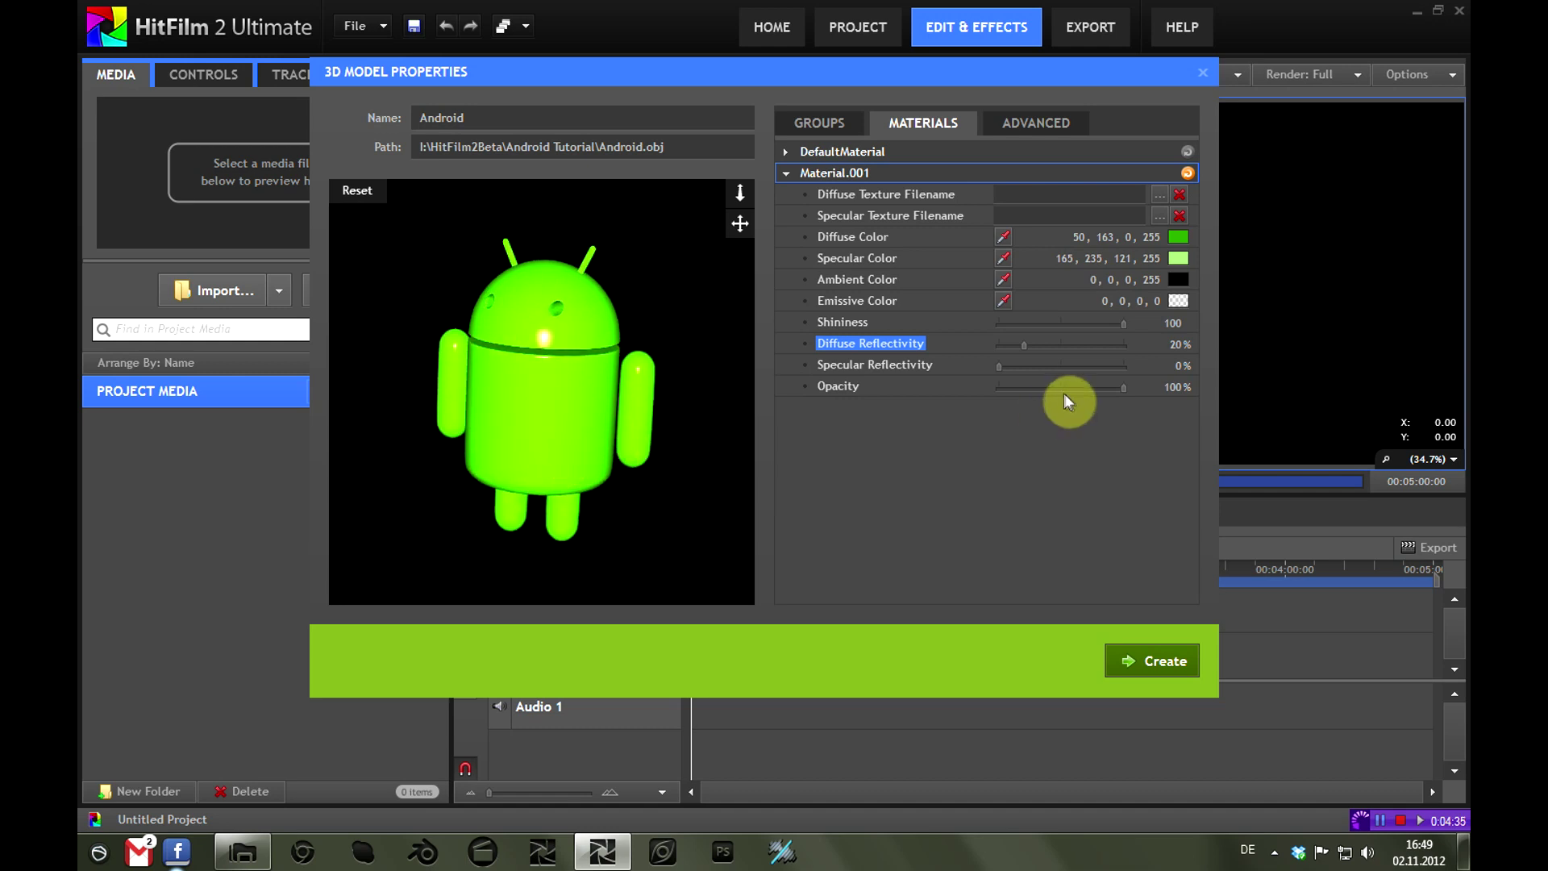
Try a high specular reflectivity on Material.001, and set it to 23%
click(861, 370)
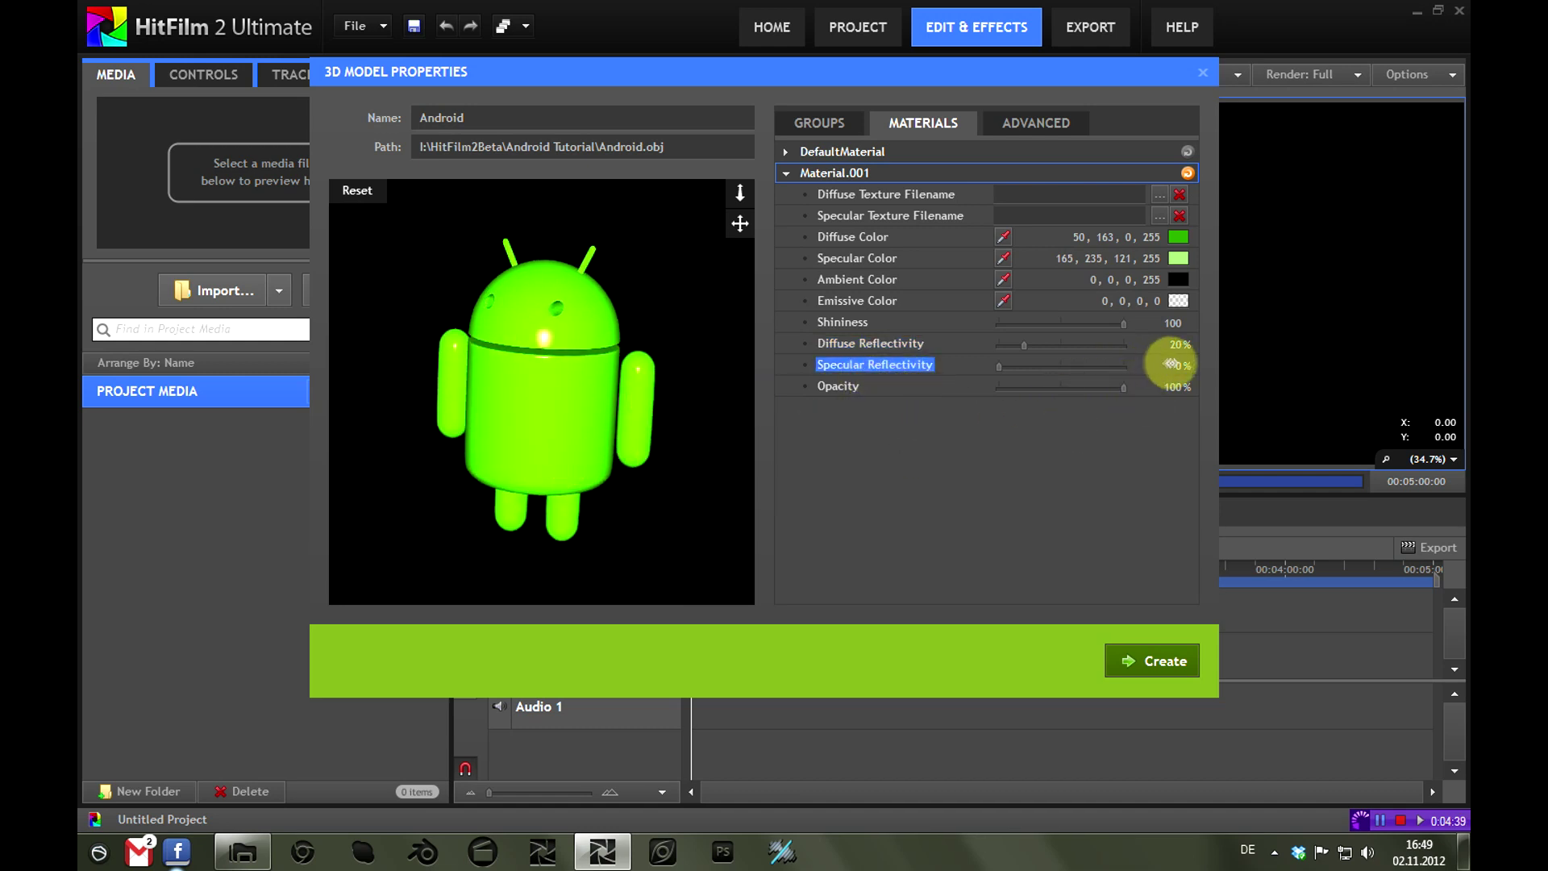
drag(1174, 365, 1329, 379)
drag(507, 326, 493, 427)
drag(1158, 366, 1117, 370)
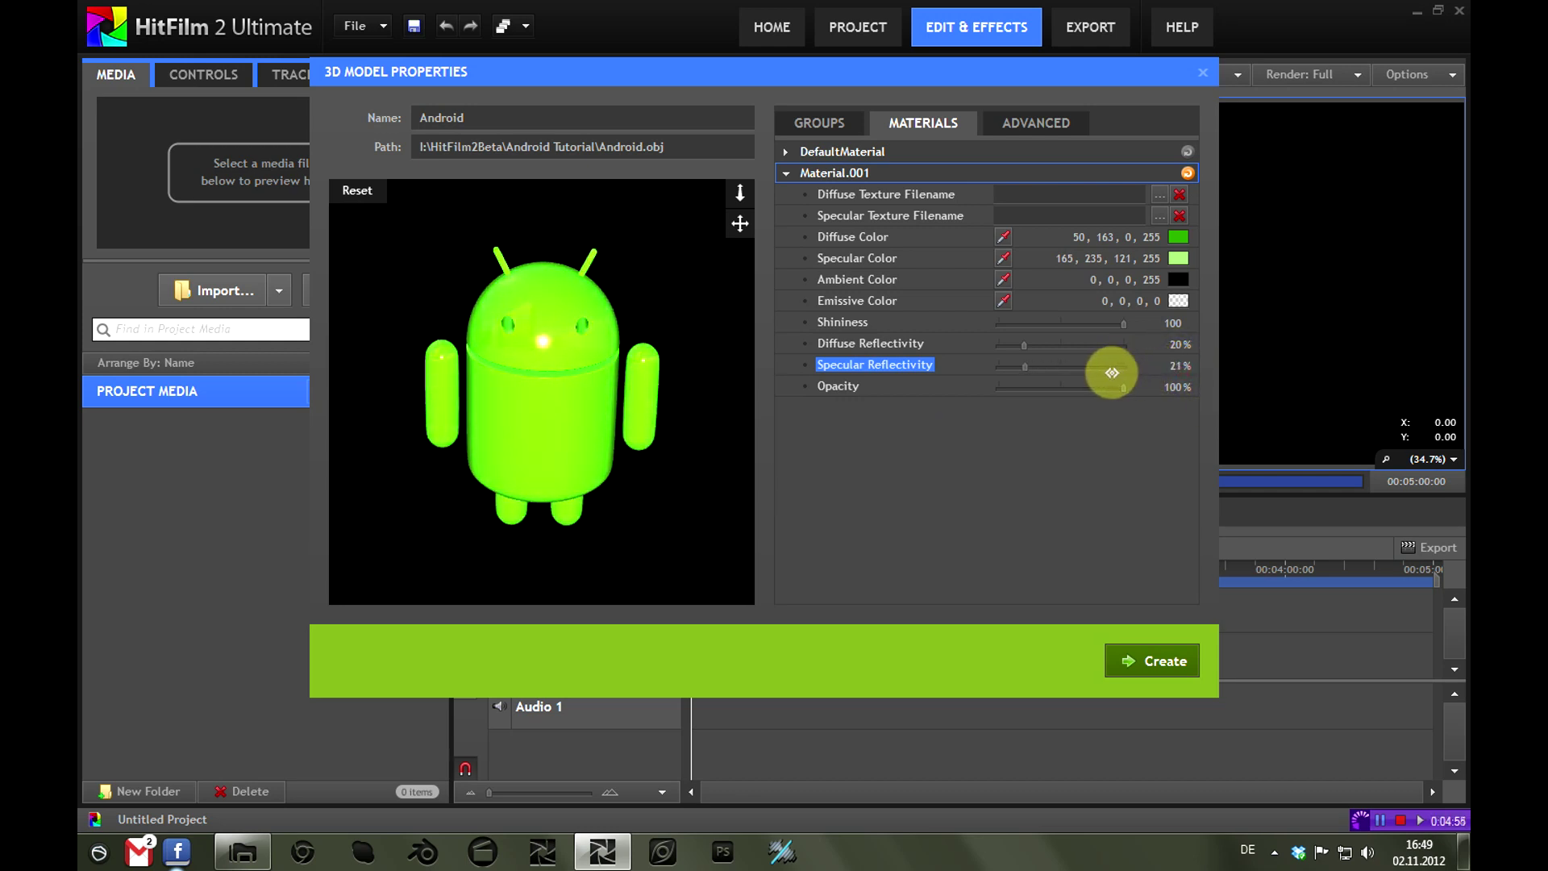
drag(576, 472, 526, 451)
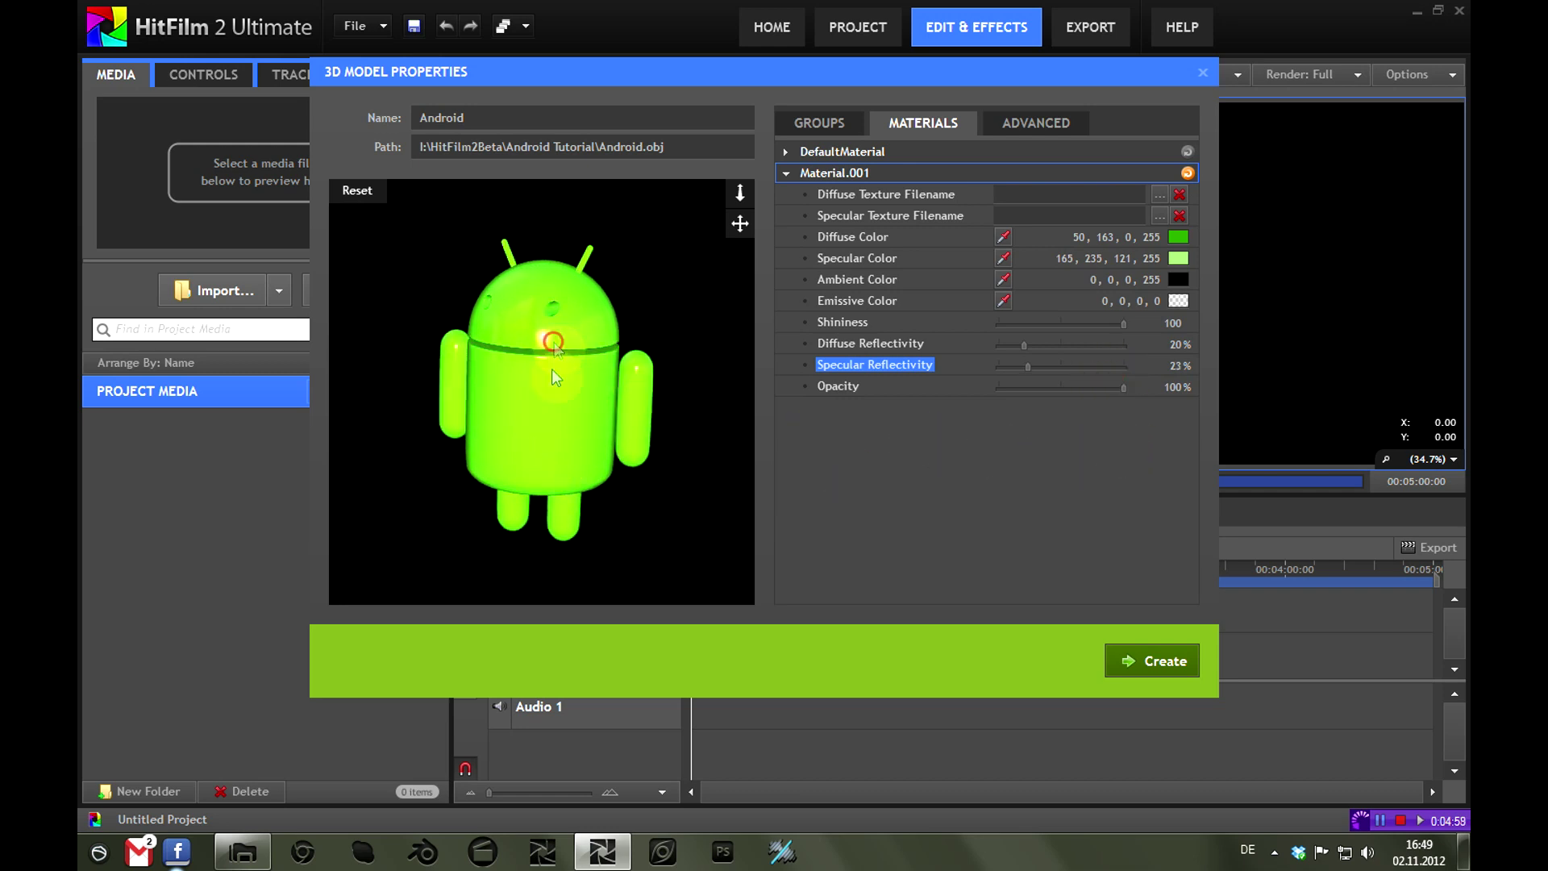
drag(550, 369, 555, 395)
Try an opacity of 51% on Material.001, and restore it to 100%
drag(1183, 386, 1129, 389)
drag(588, 427, 685, 391)
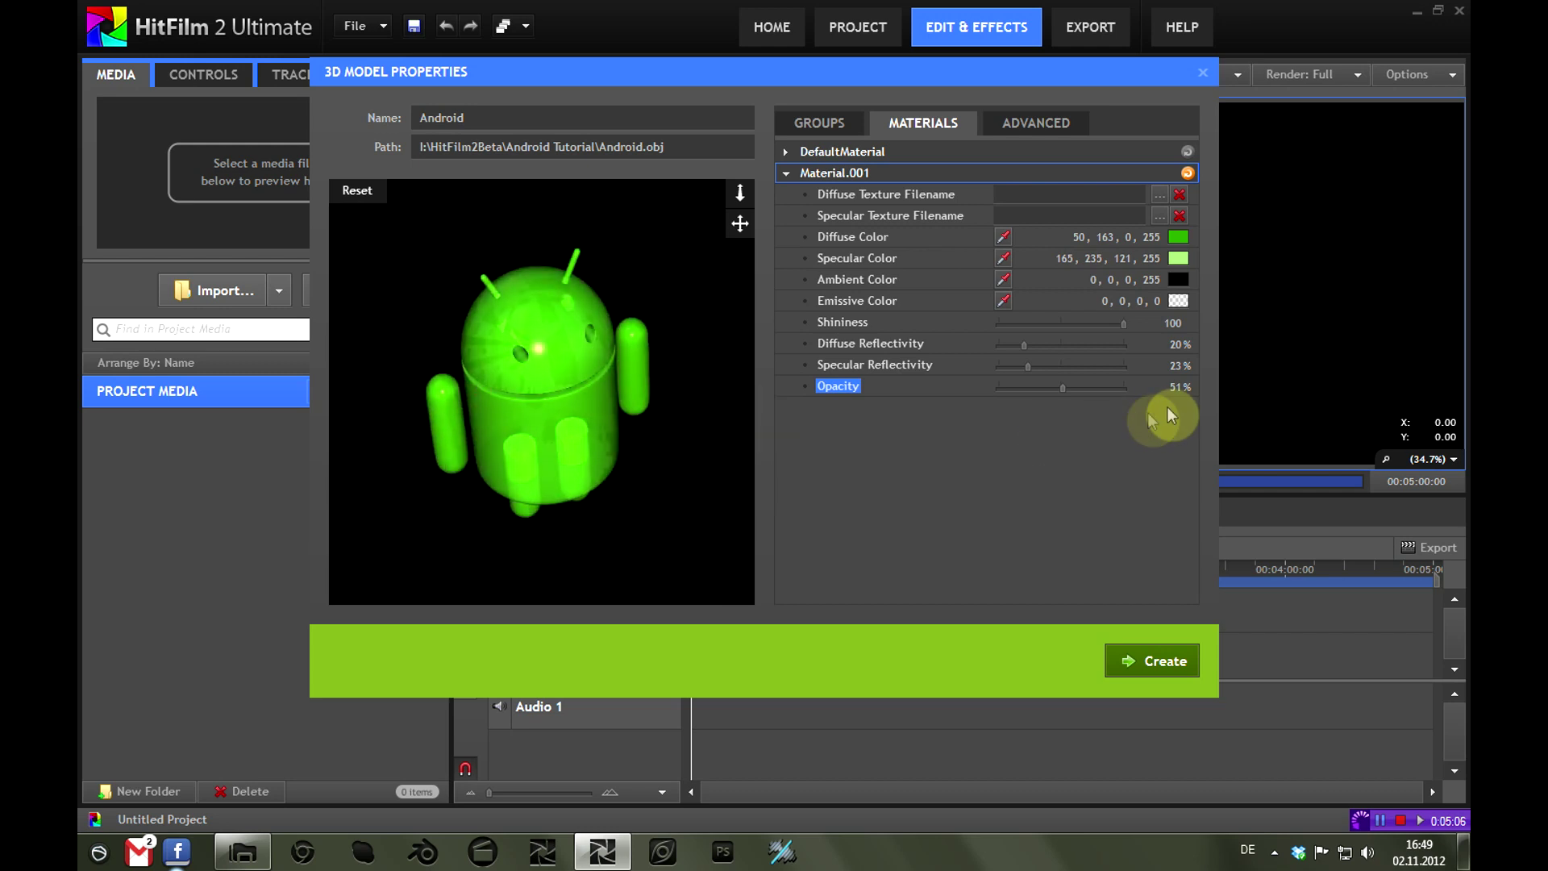
drag(1184, 386, 1319, 386)
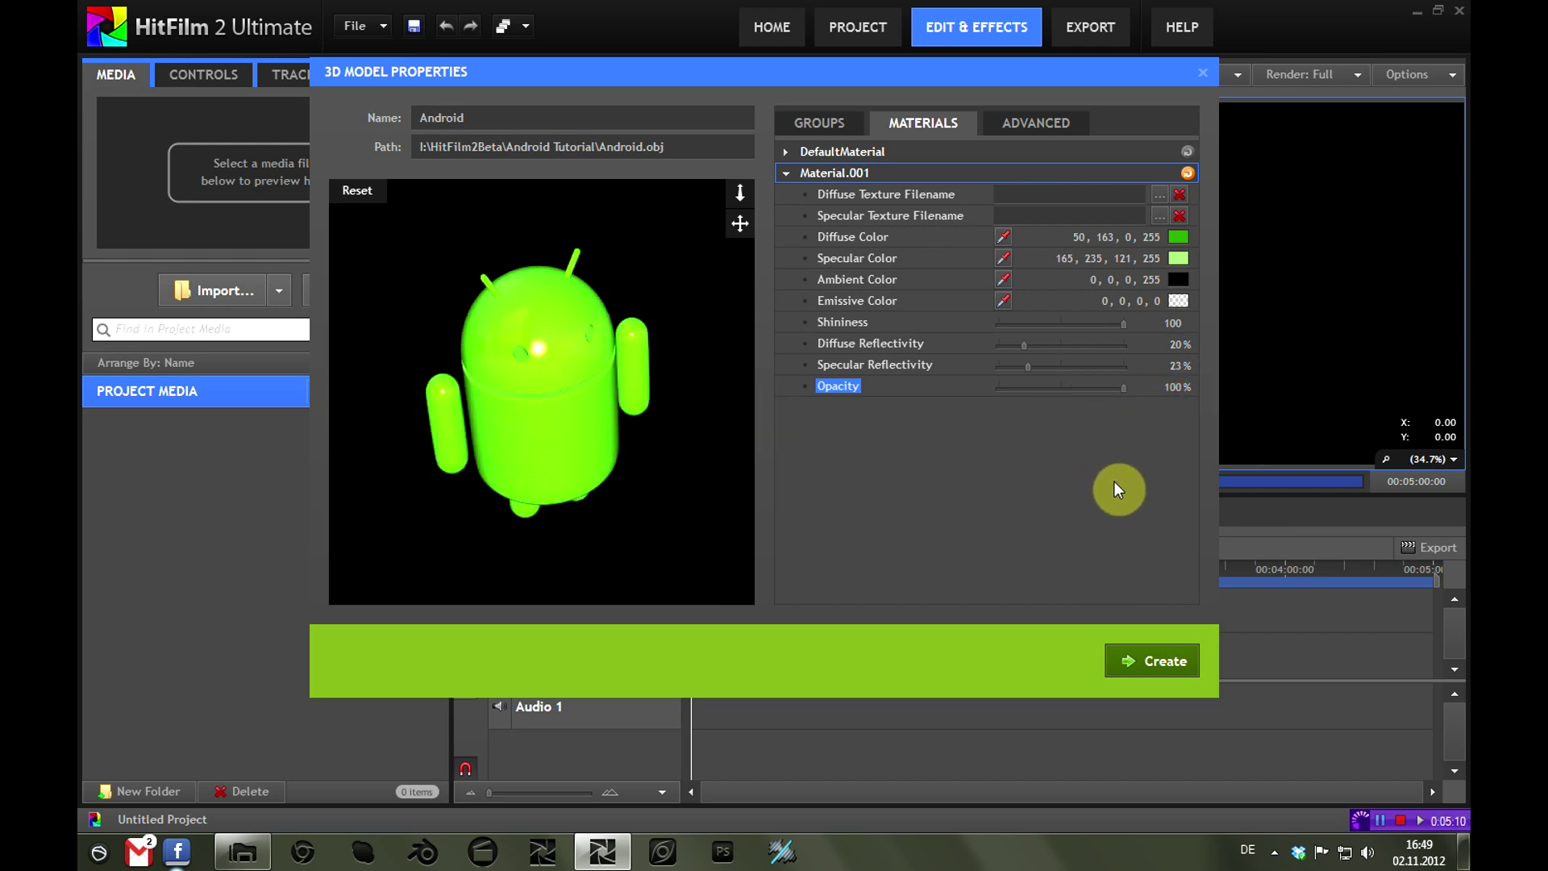
Try flipping the model's YZ axis in the advanced settings, and revert it, updating the preview each time
click(1036, 122)
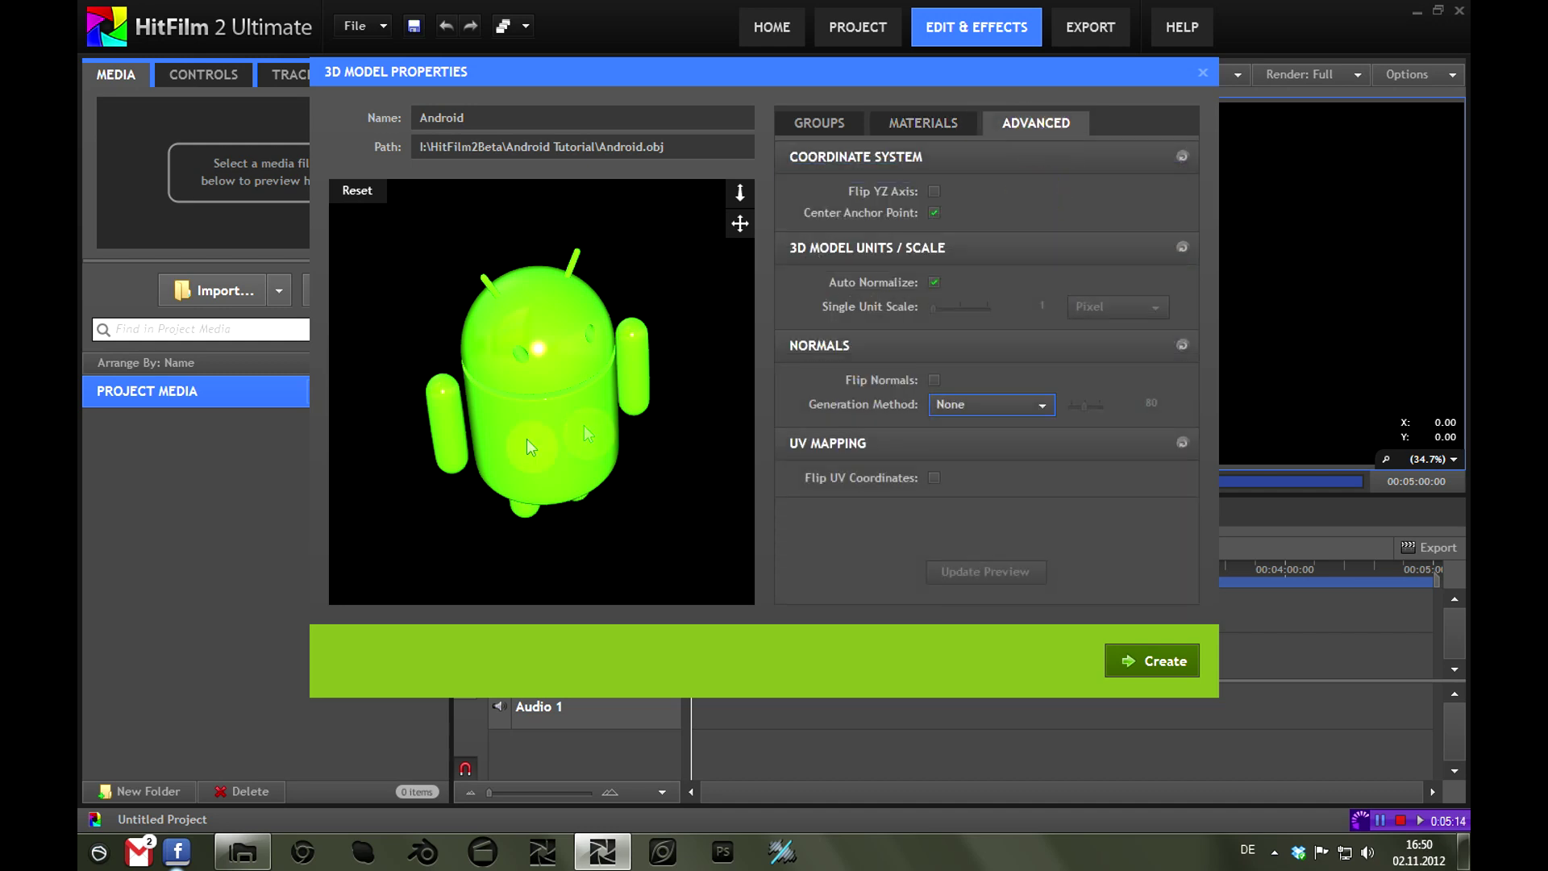
drag(525, 439, 491, 376)
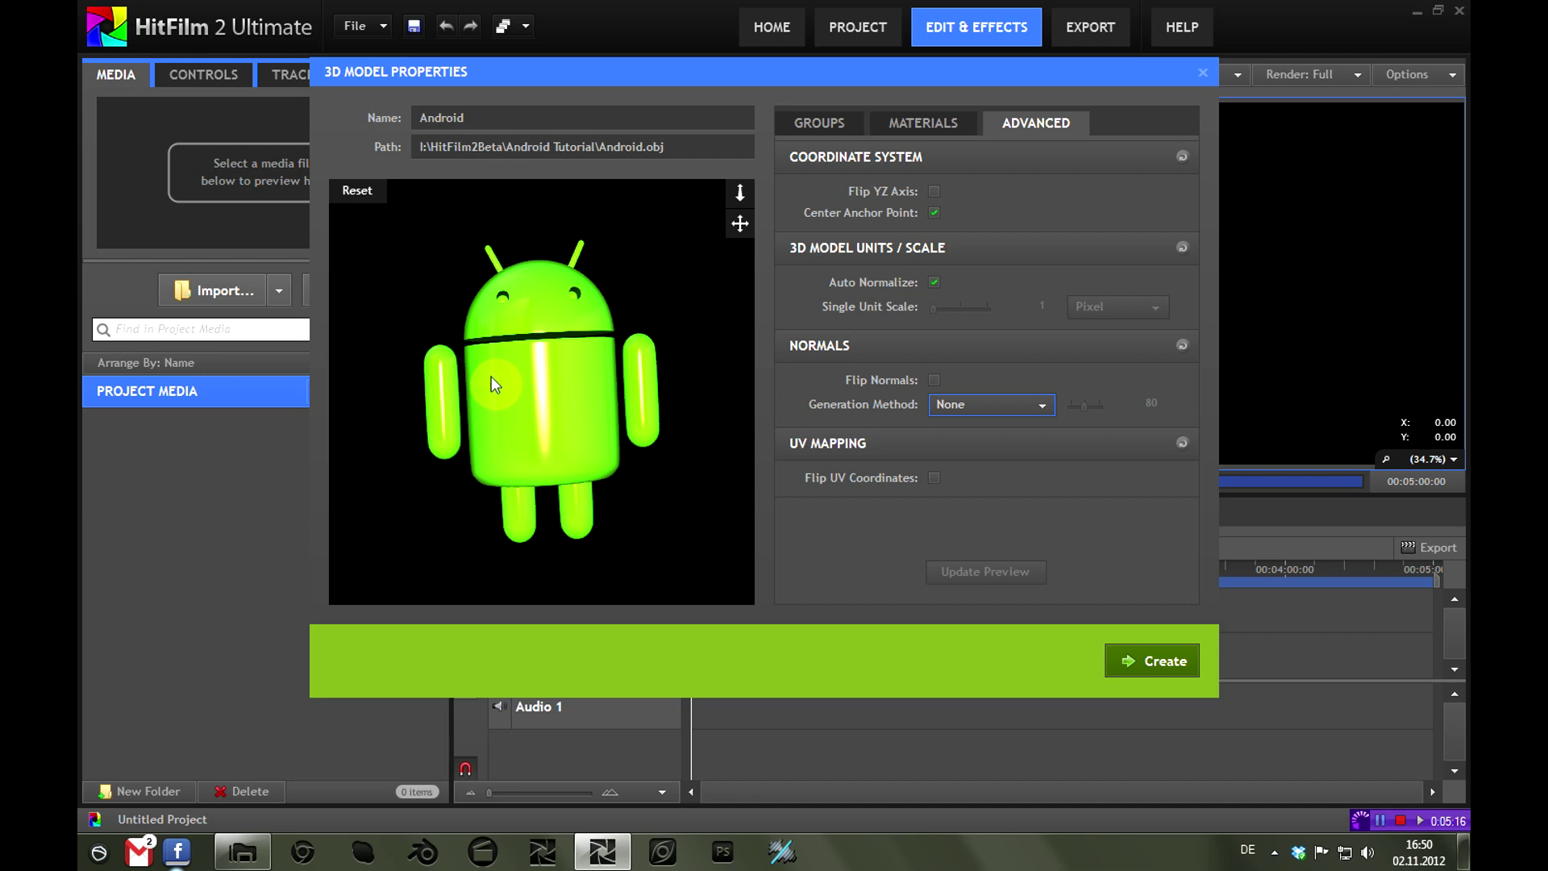
click(934, 193)
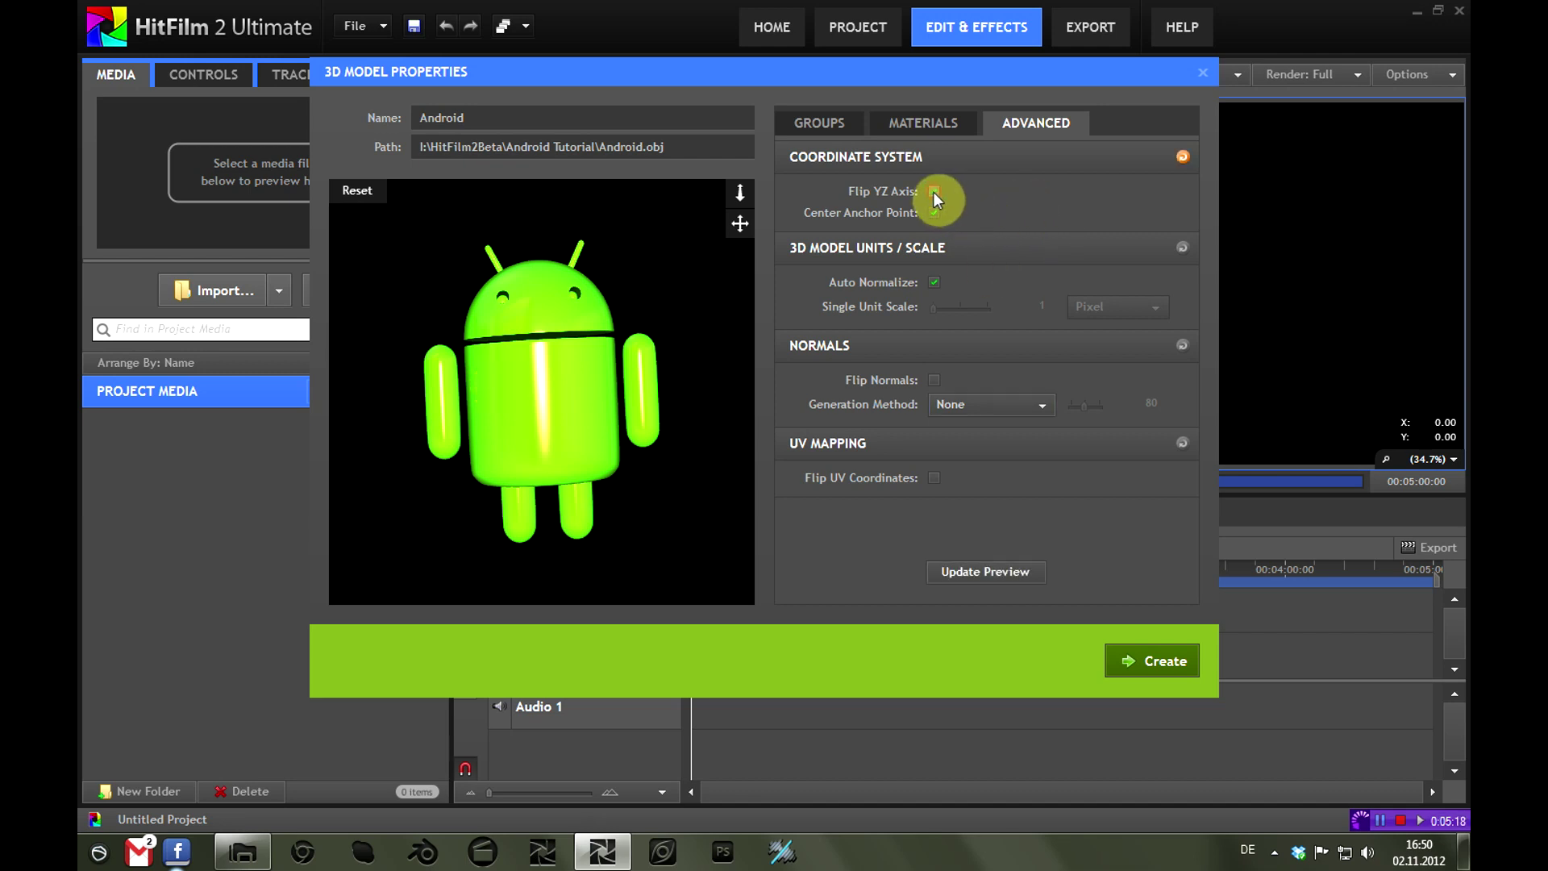
click(995, 571)
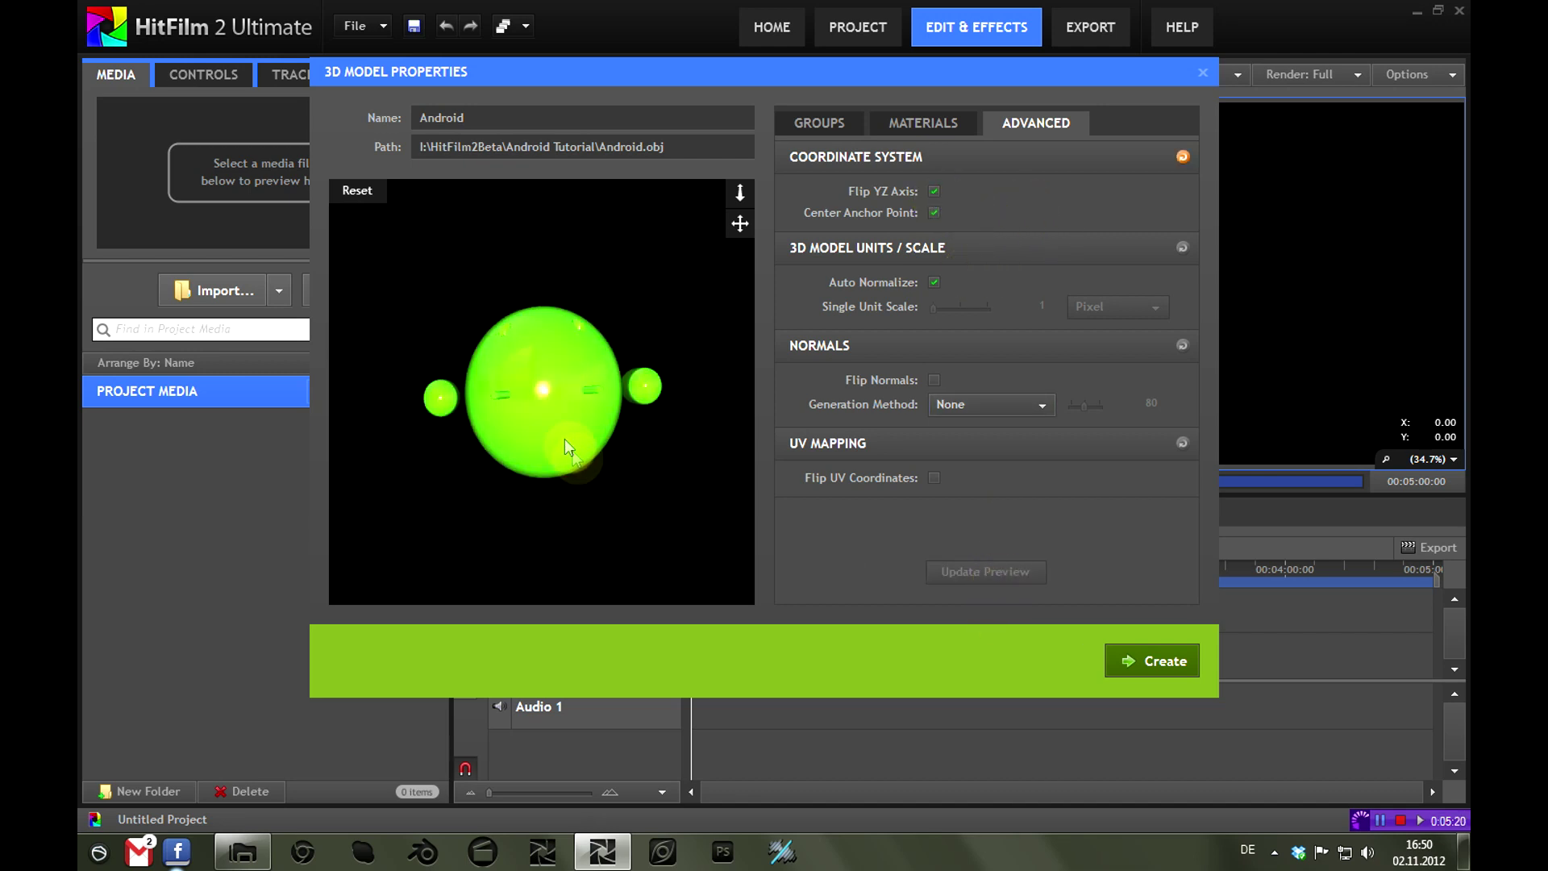
drag(565, 439, 598, 331)
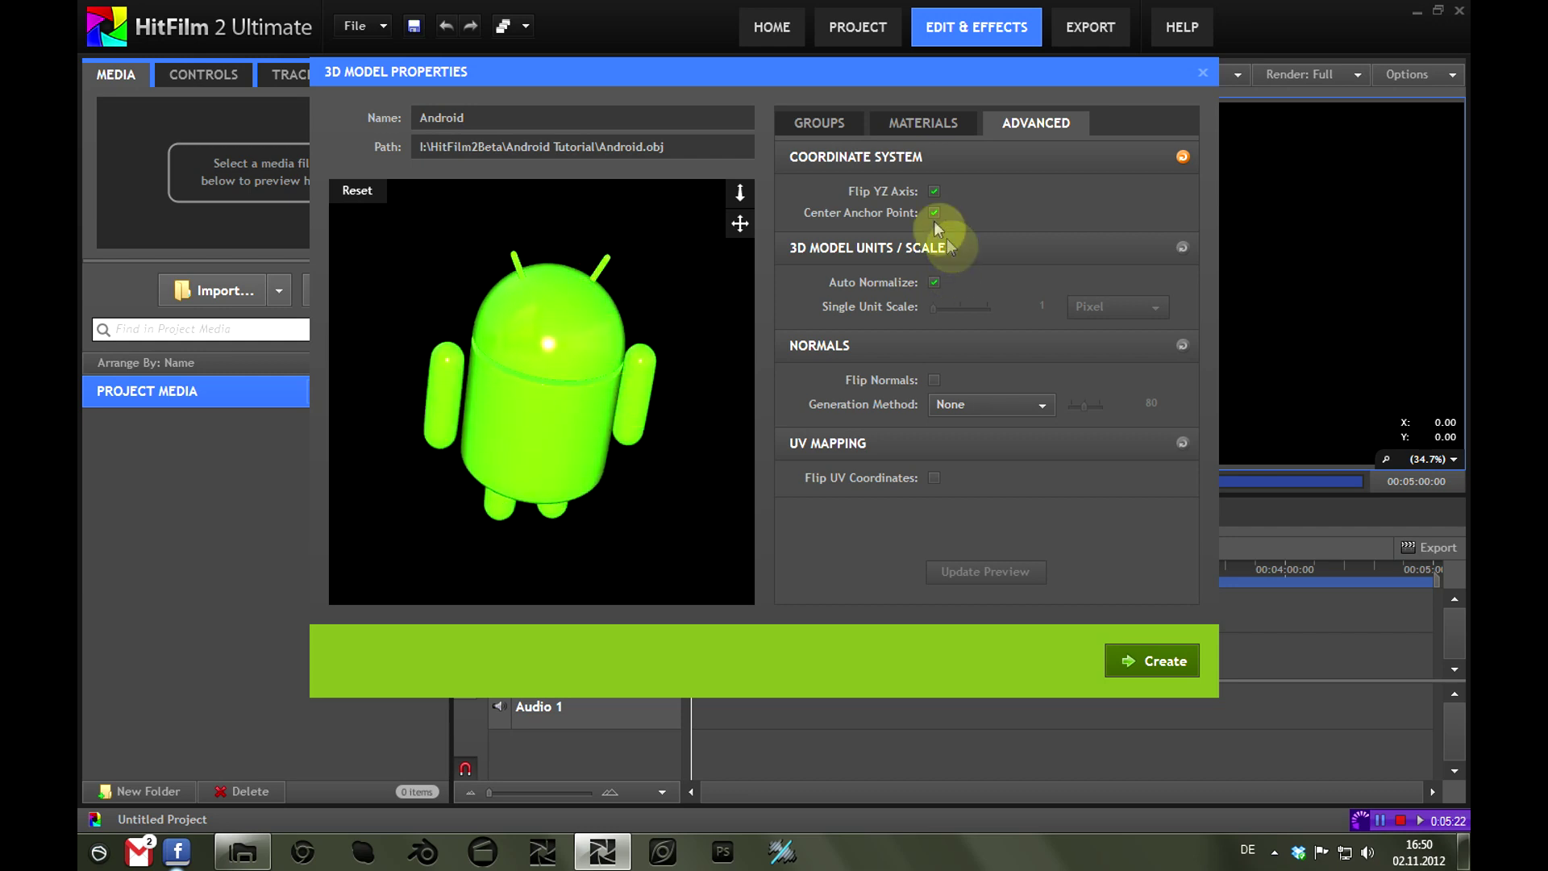
click(933, 192)
click(986, 571)
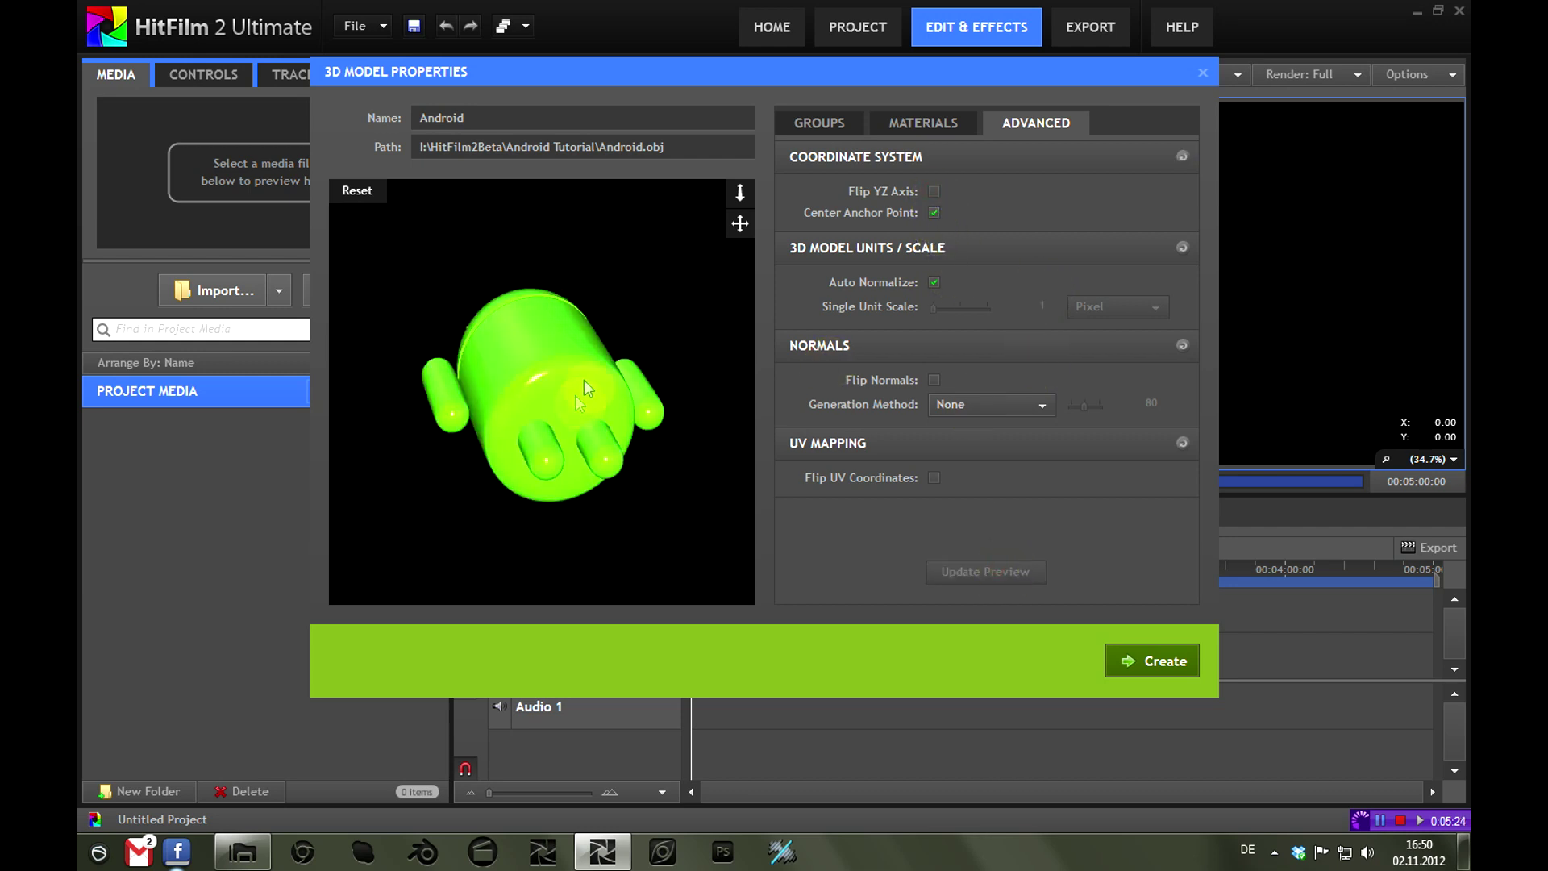
drag(598, 355, 494, 360)
drag(594, 411, 700, 329)
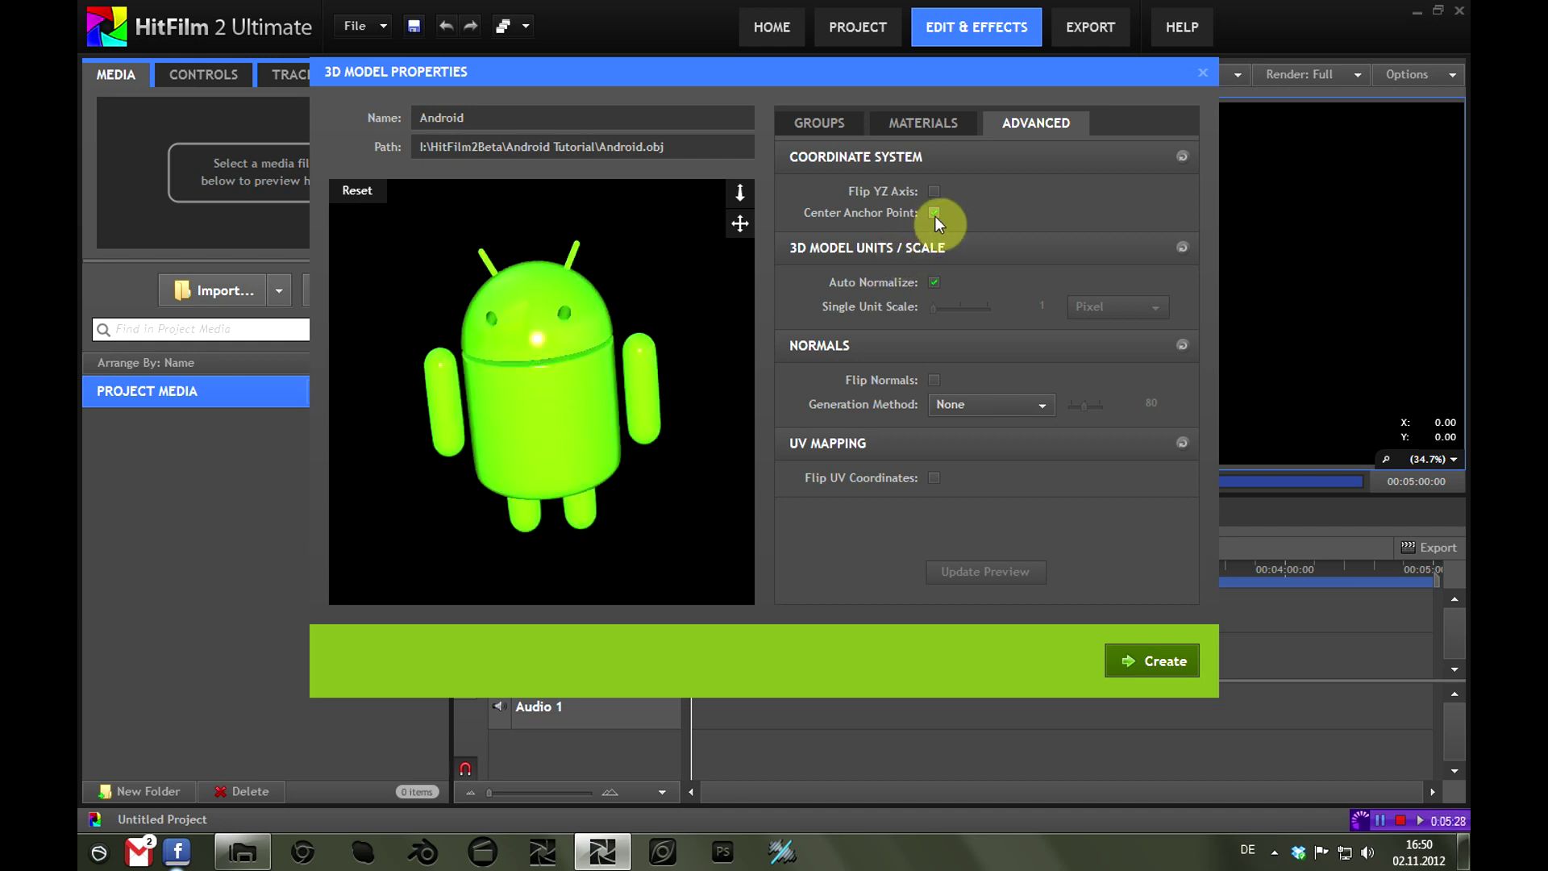
Try the preview without Center Anchor Point, and leave both Center Anchor Point and Auto Normalize enabled
click(934, 213)
click(1012, 572)
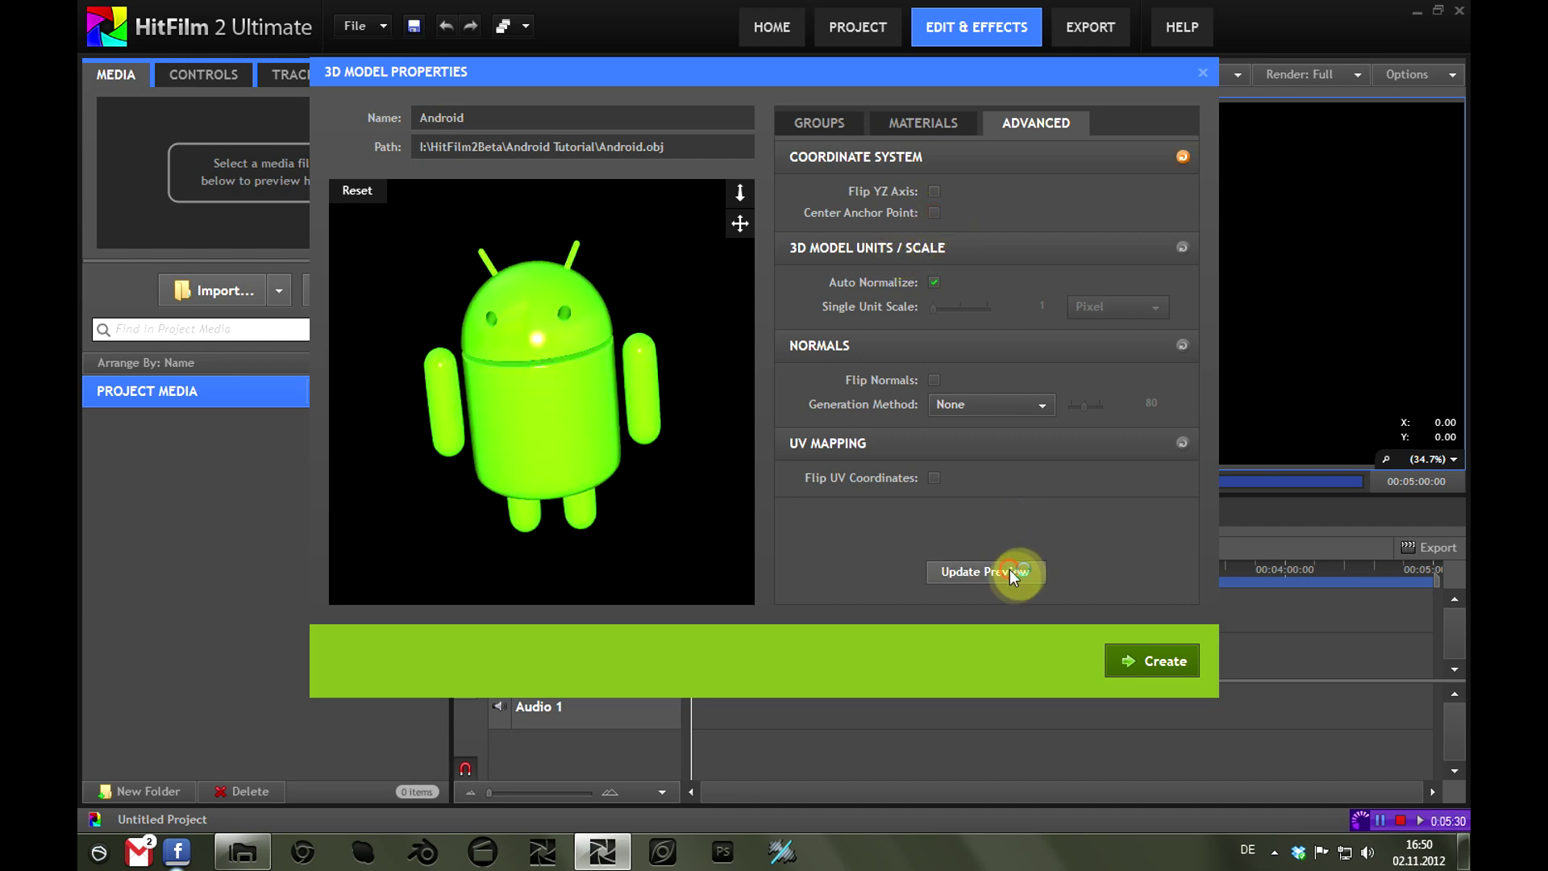
drag(487, 384, 582, 379)
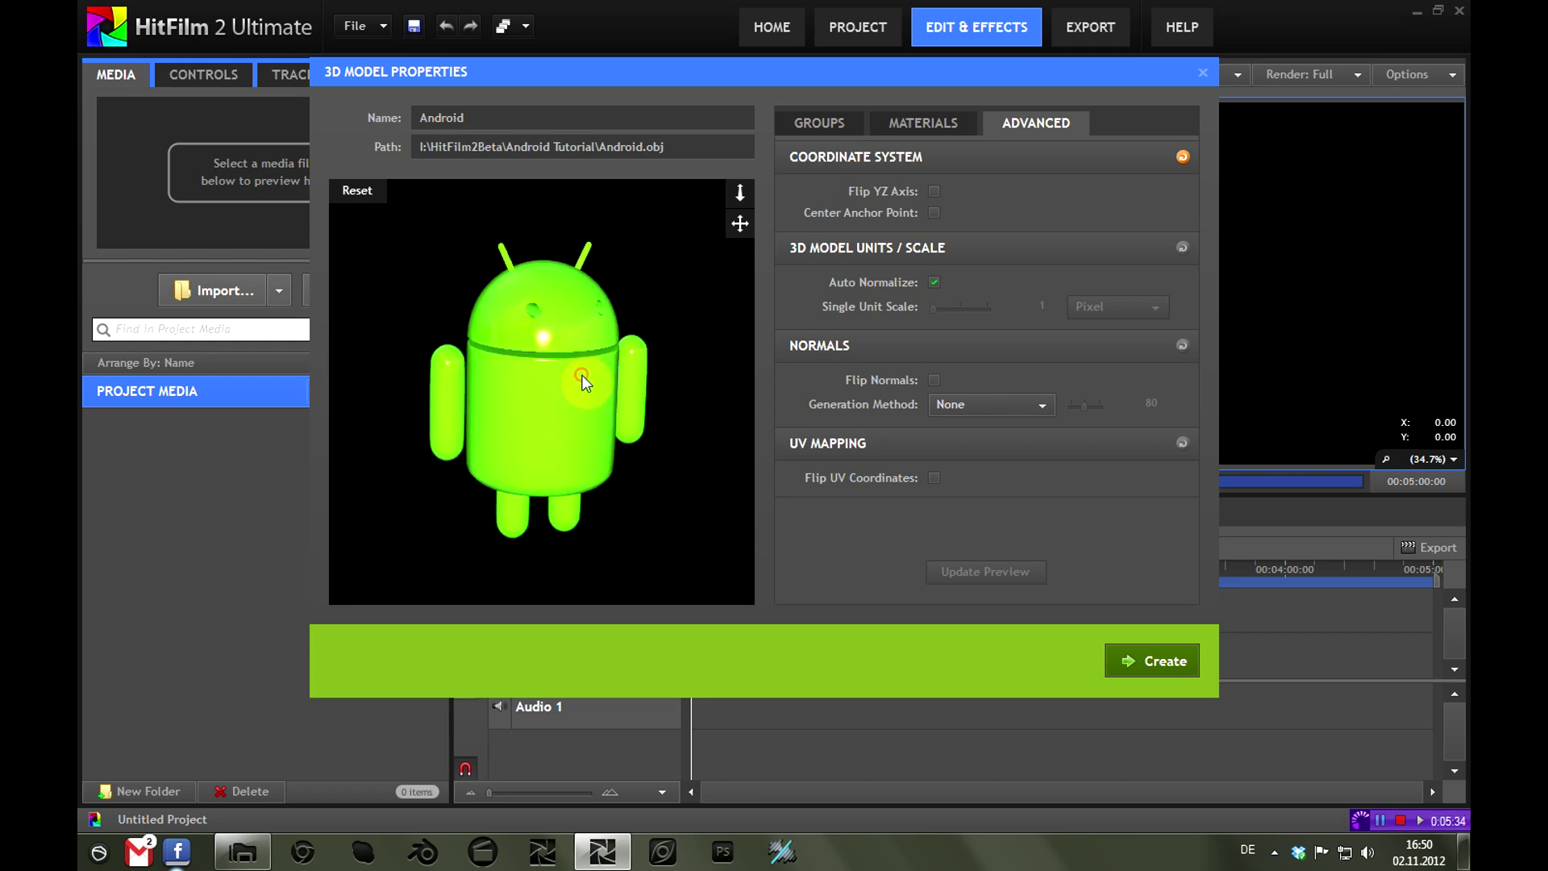
click(936, 214)
click(985, 570)
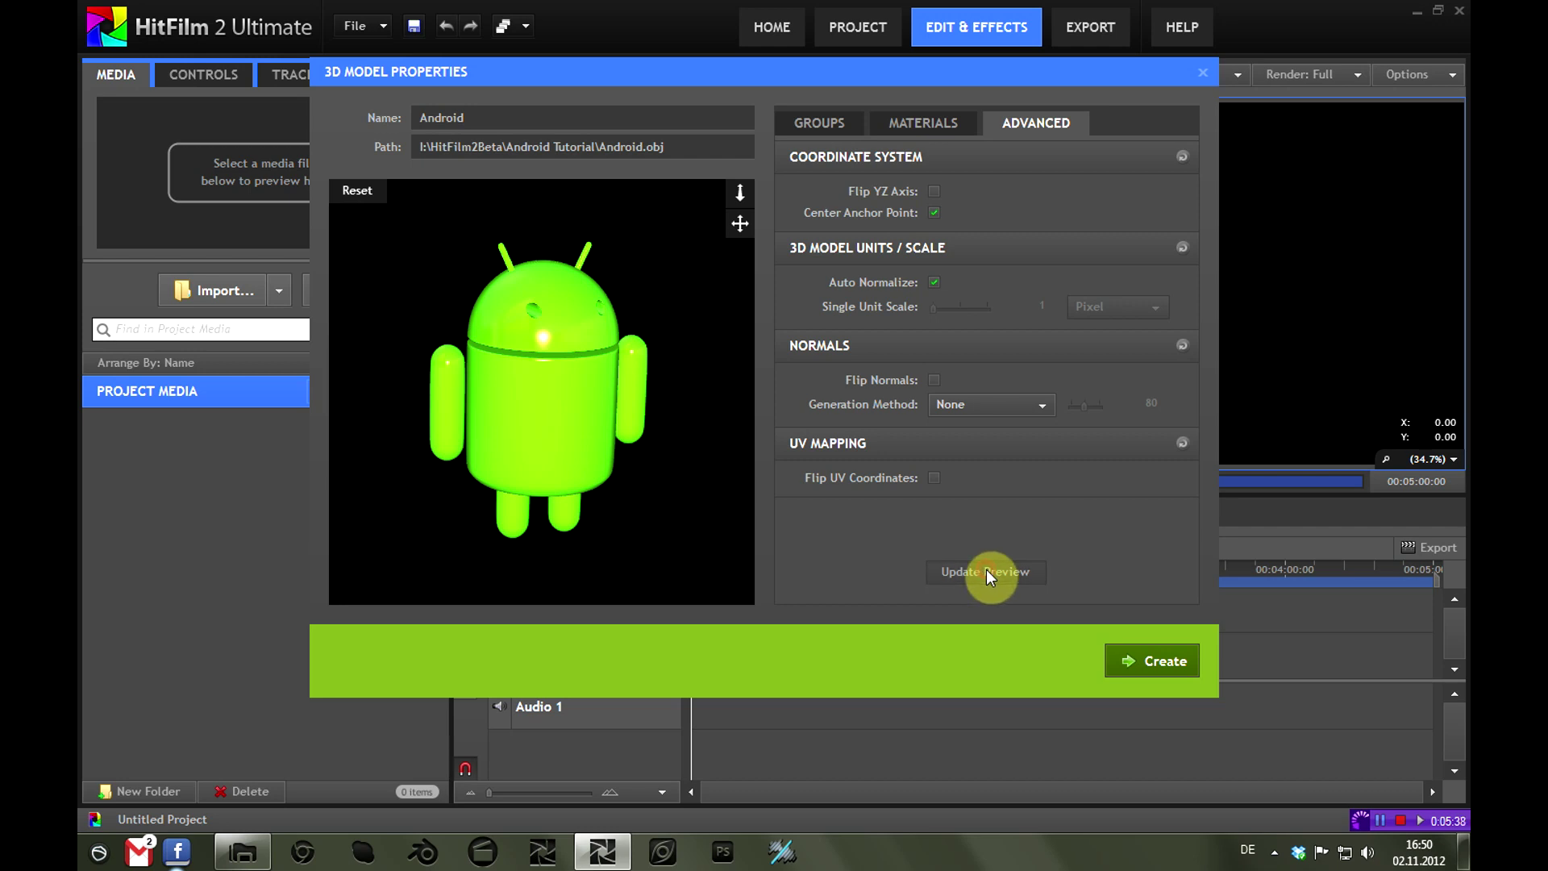
click(934, 283)
Enable Flip Normals for the model, update the preview and inspect the robot's shading
drag(487, 458, 592, 377)
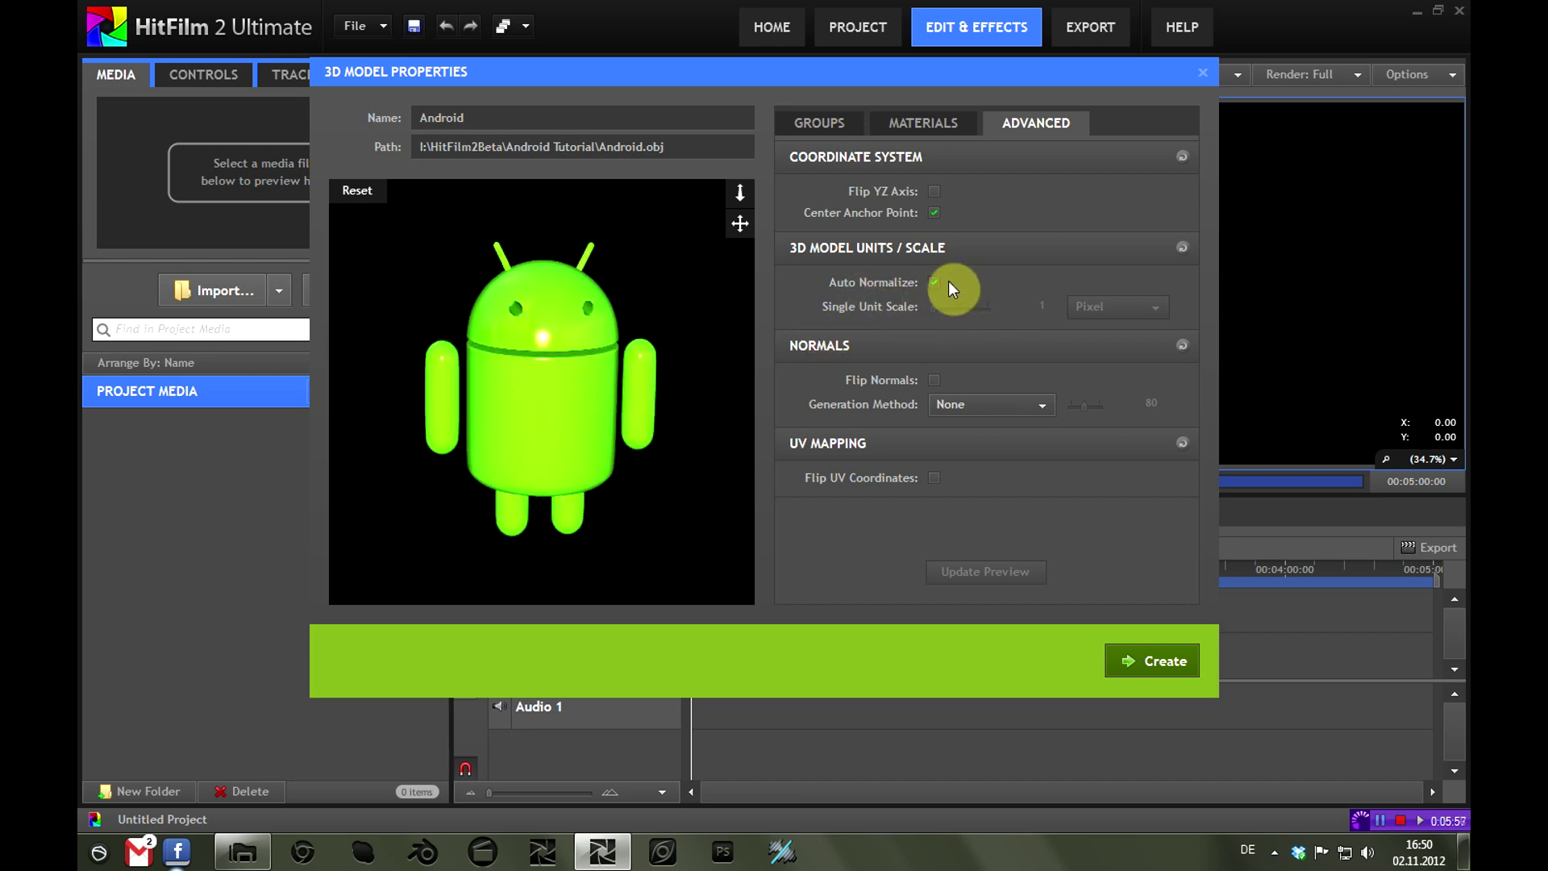
drag(689, 440, 569, 433)
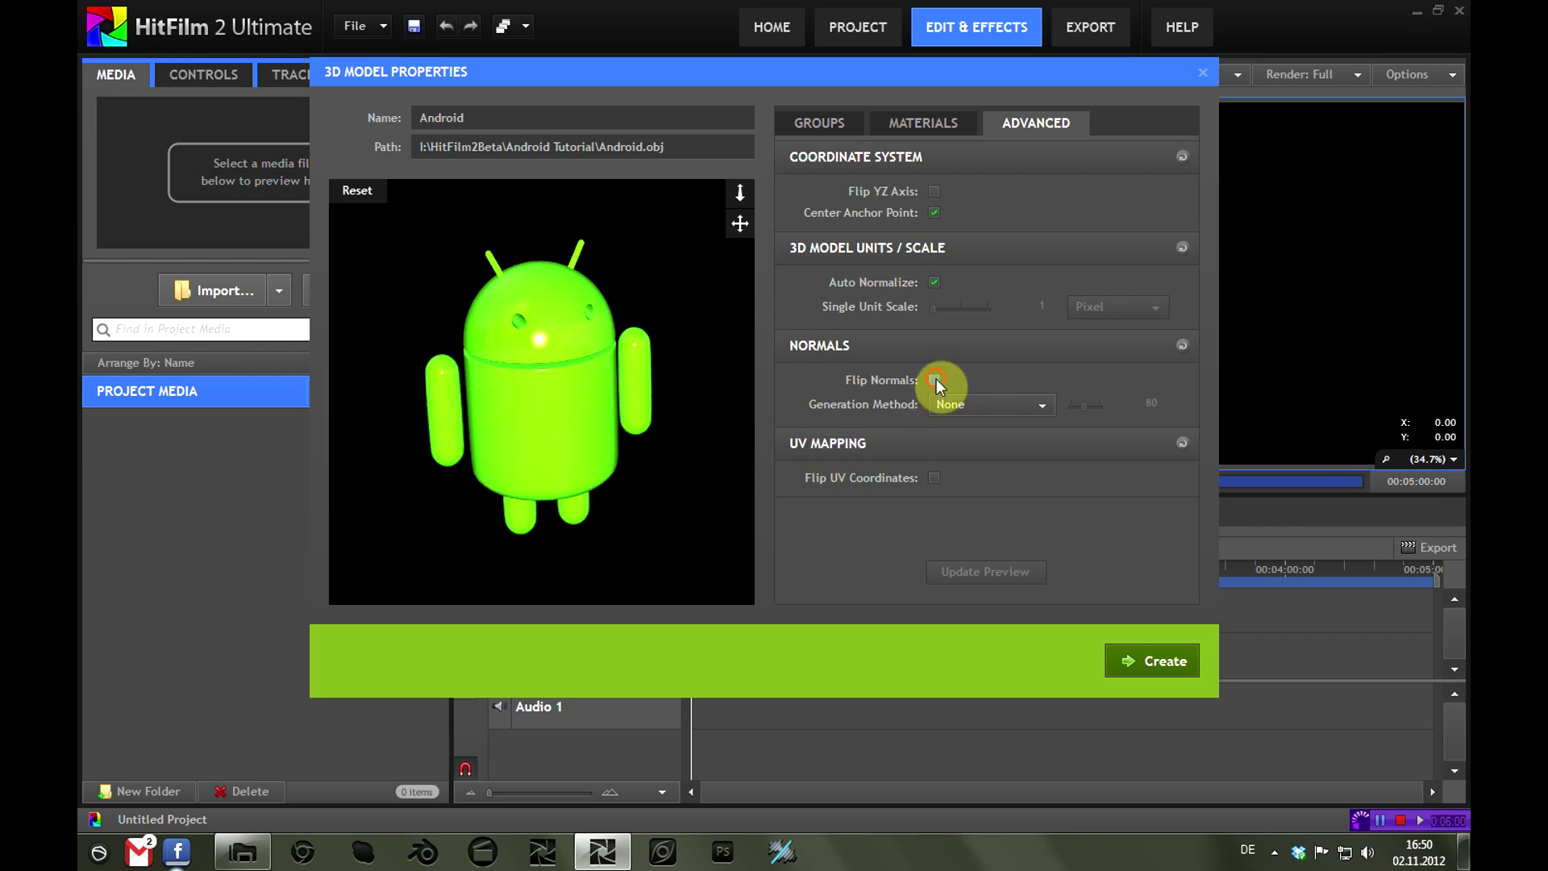
click(935, 379)
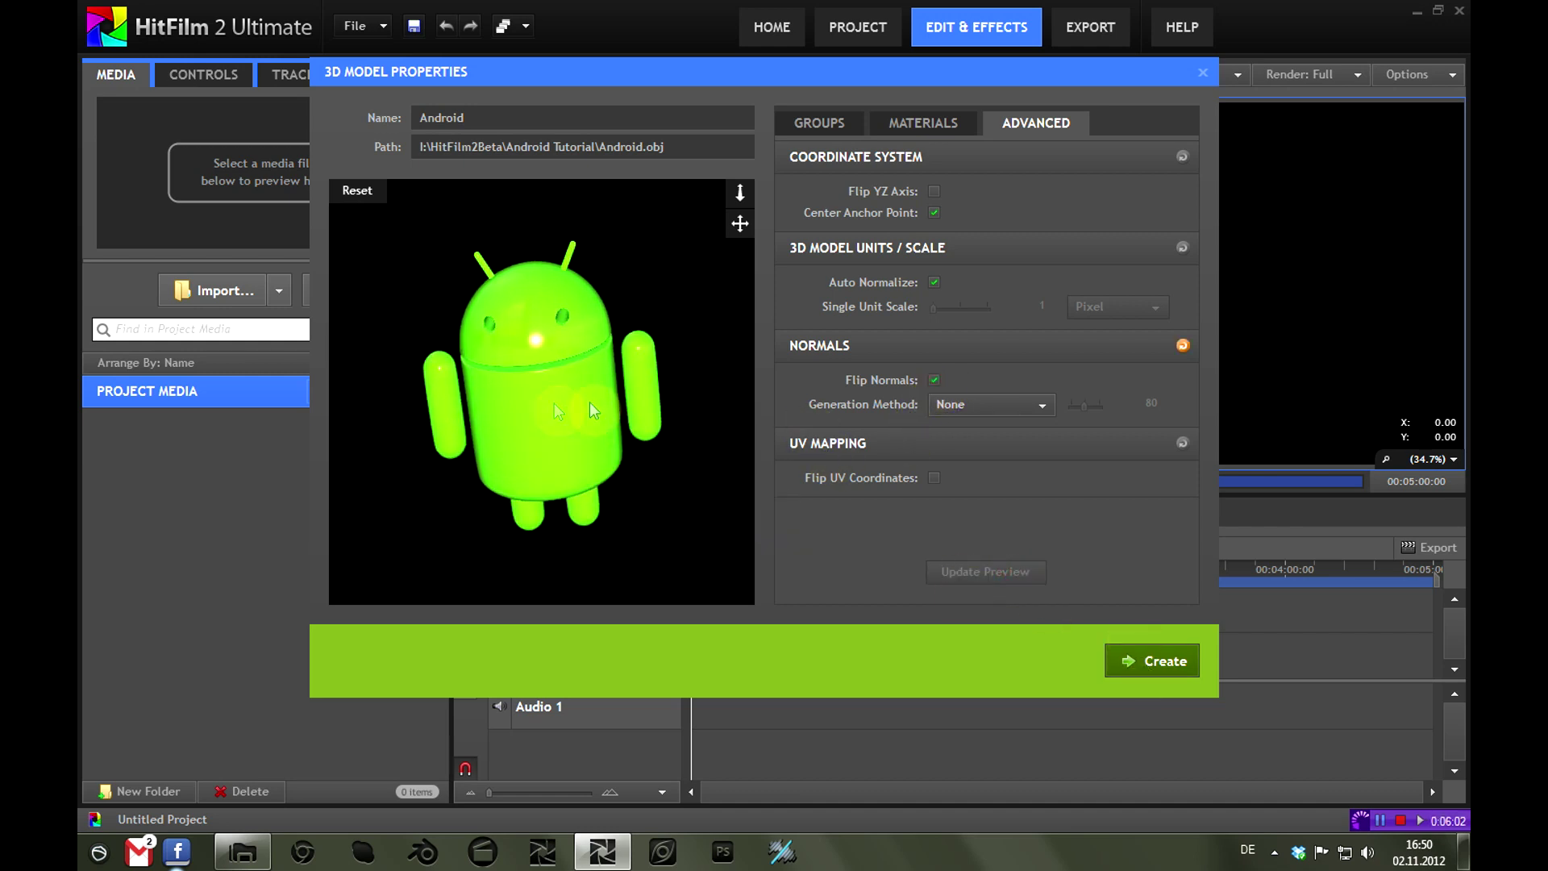
drag(591, 409, 540, 370)
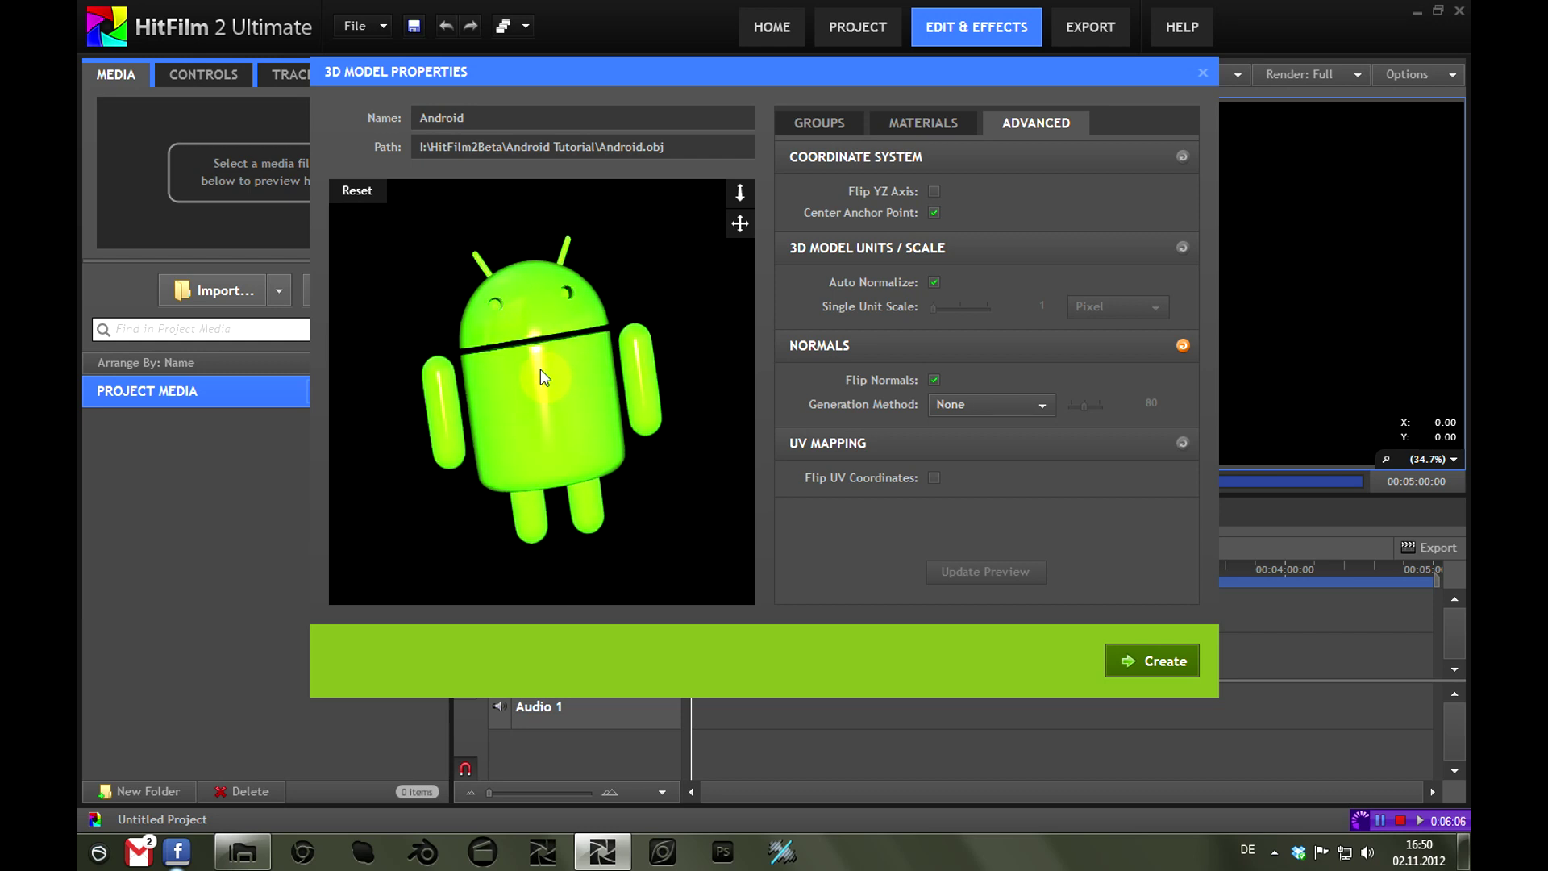
Disable Flip Normals for the model, check its preview and create the 3D model in the project media
click(935, 379)
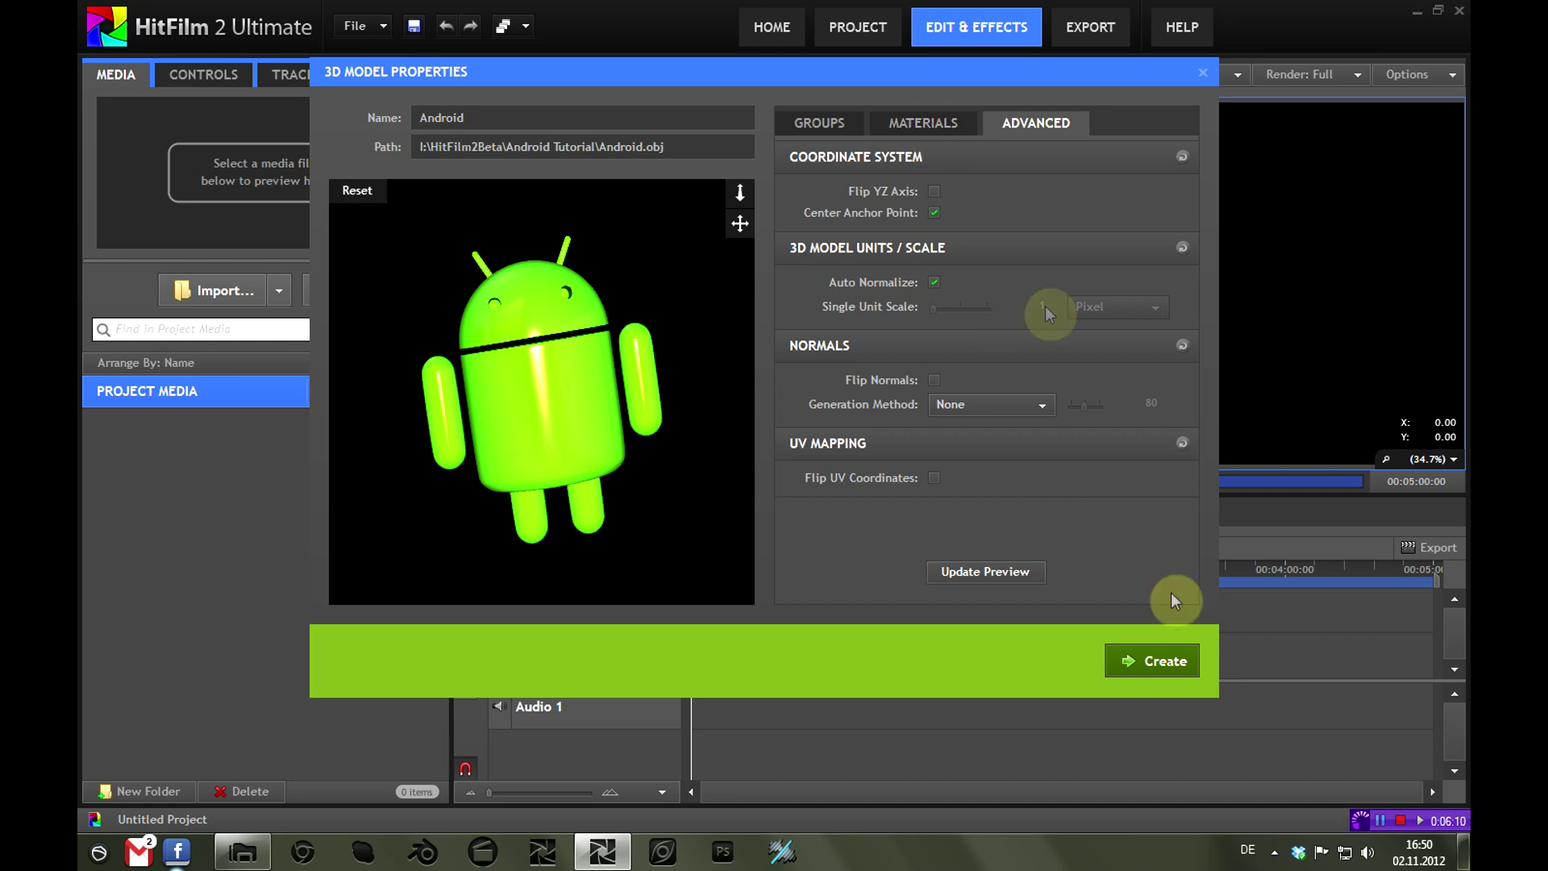
mouse_move(491, 390)
mouse_down()
mouse_move(621, 328)
mouse_move(485, 419)
mouse_up()
click(1146, 655)
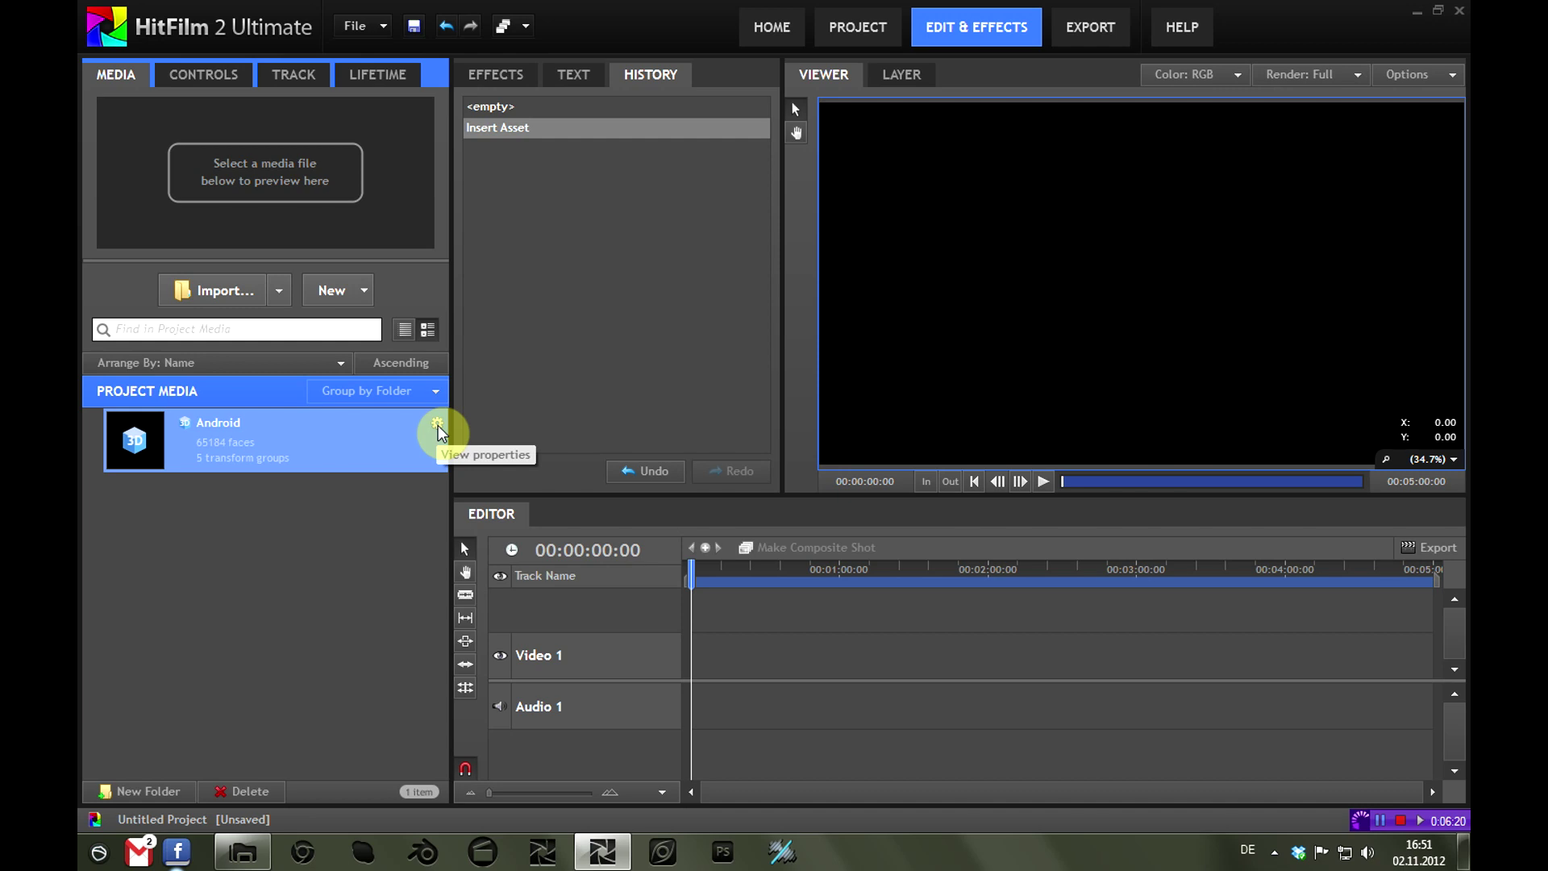
Open the properties of the imported Android model and inspect its preview from another angle
right_click(333, 443)
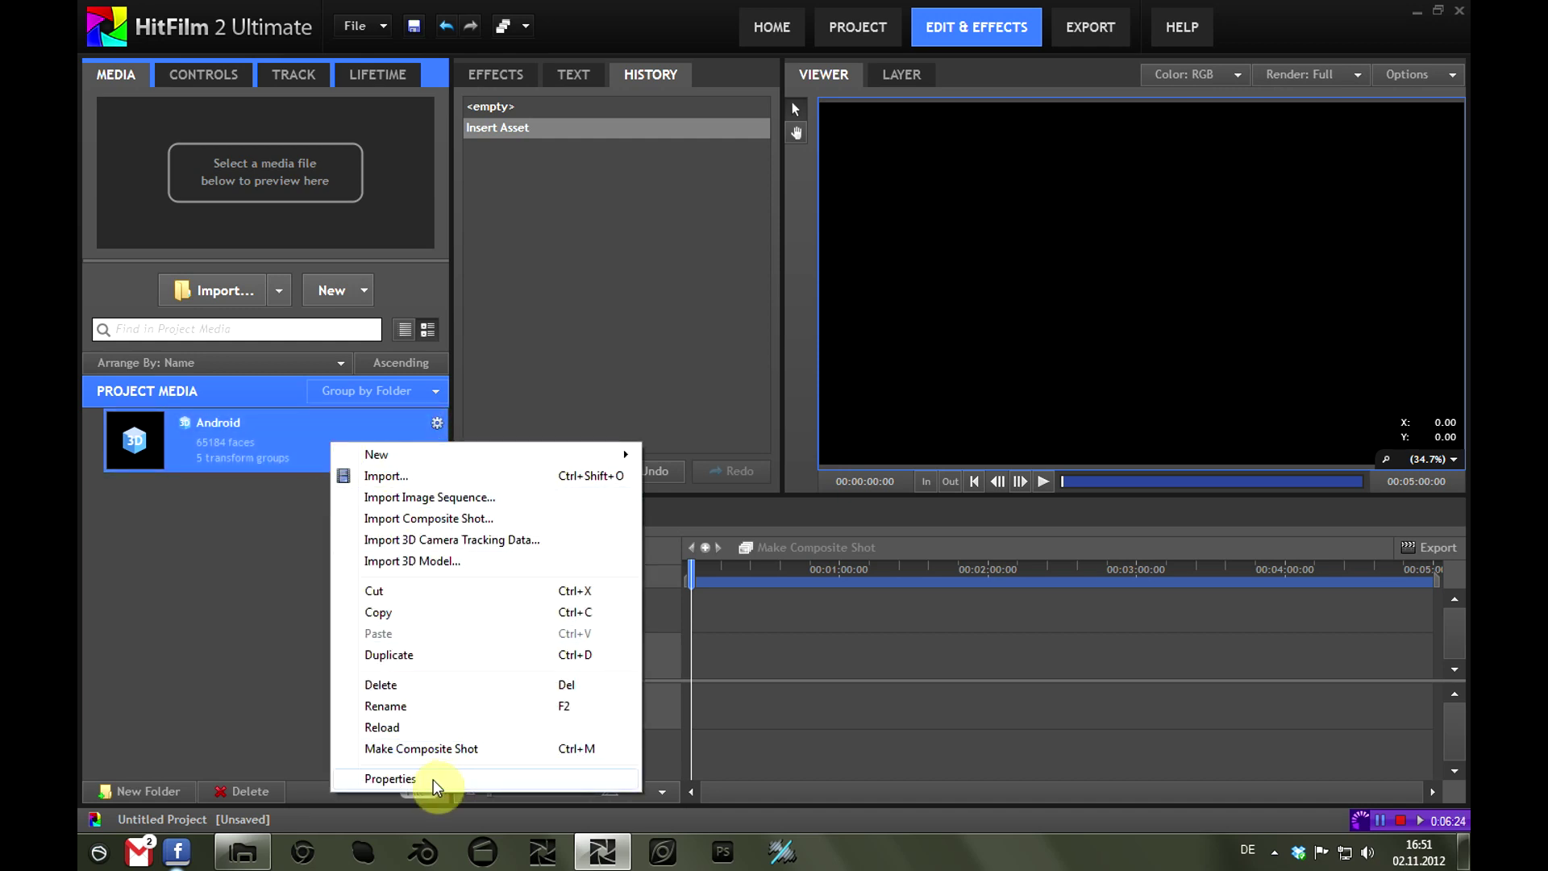
click(391, 778)
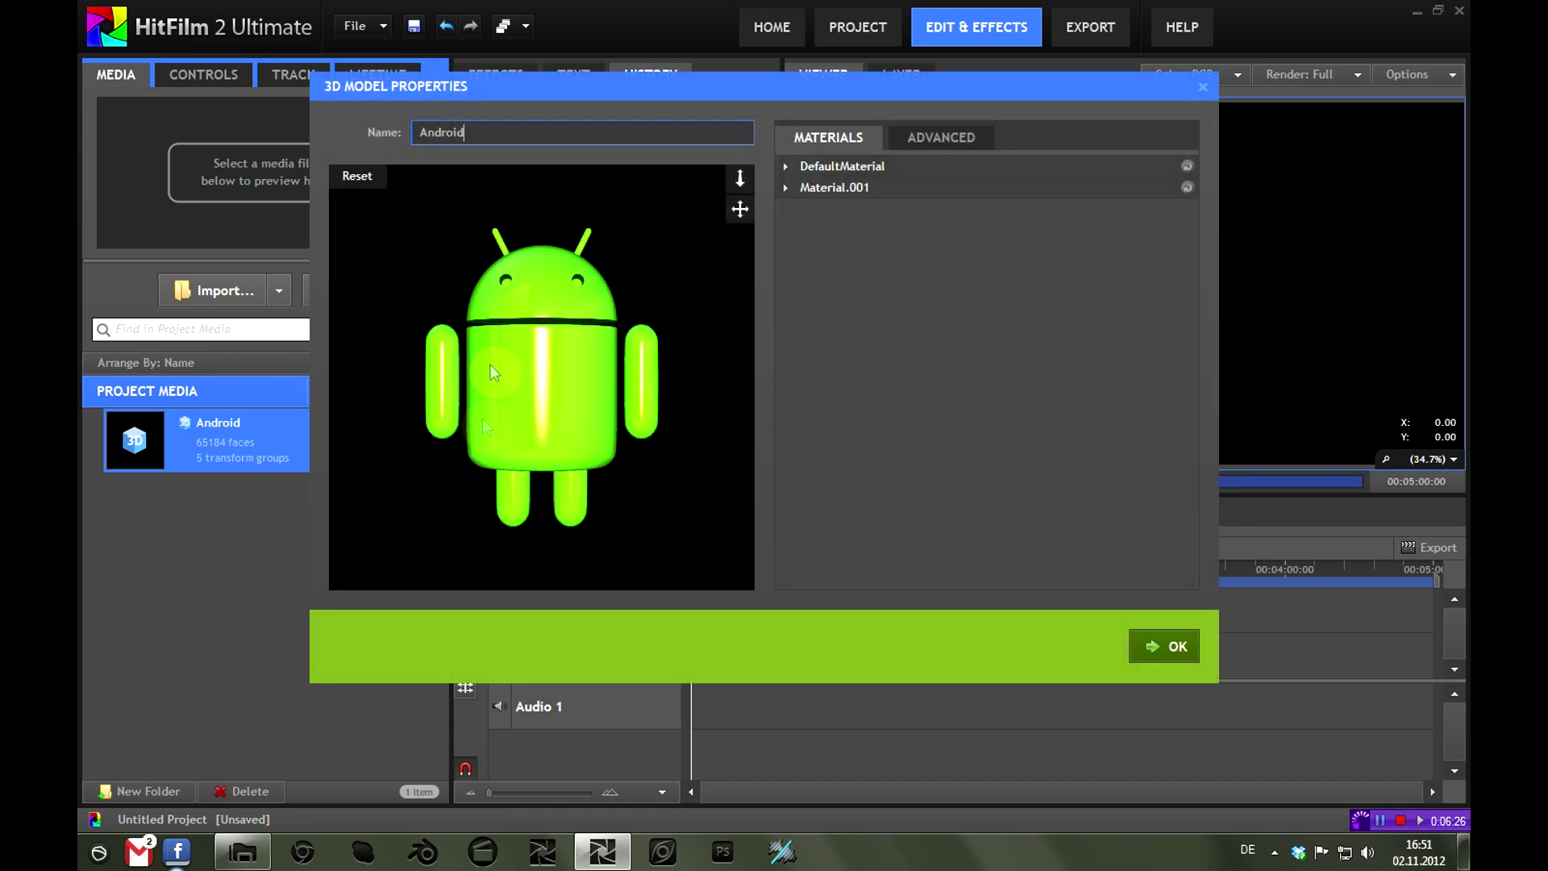
drag(490, 371, 786, 268)
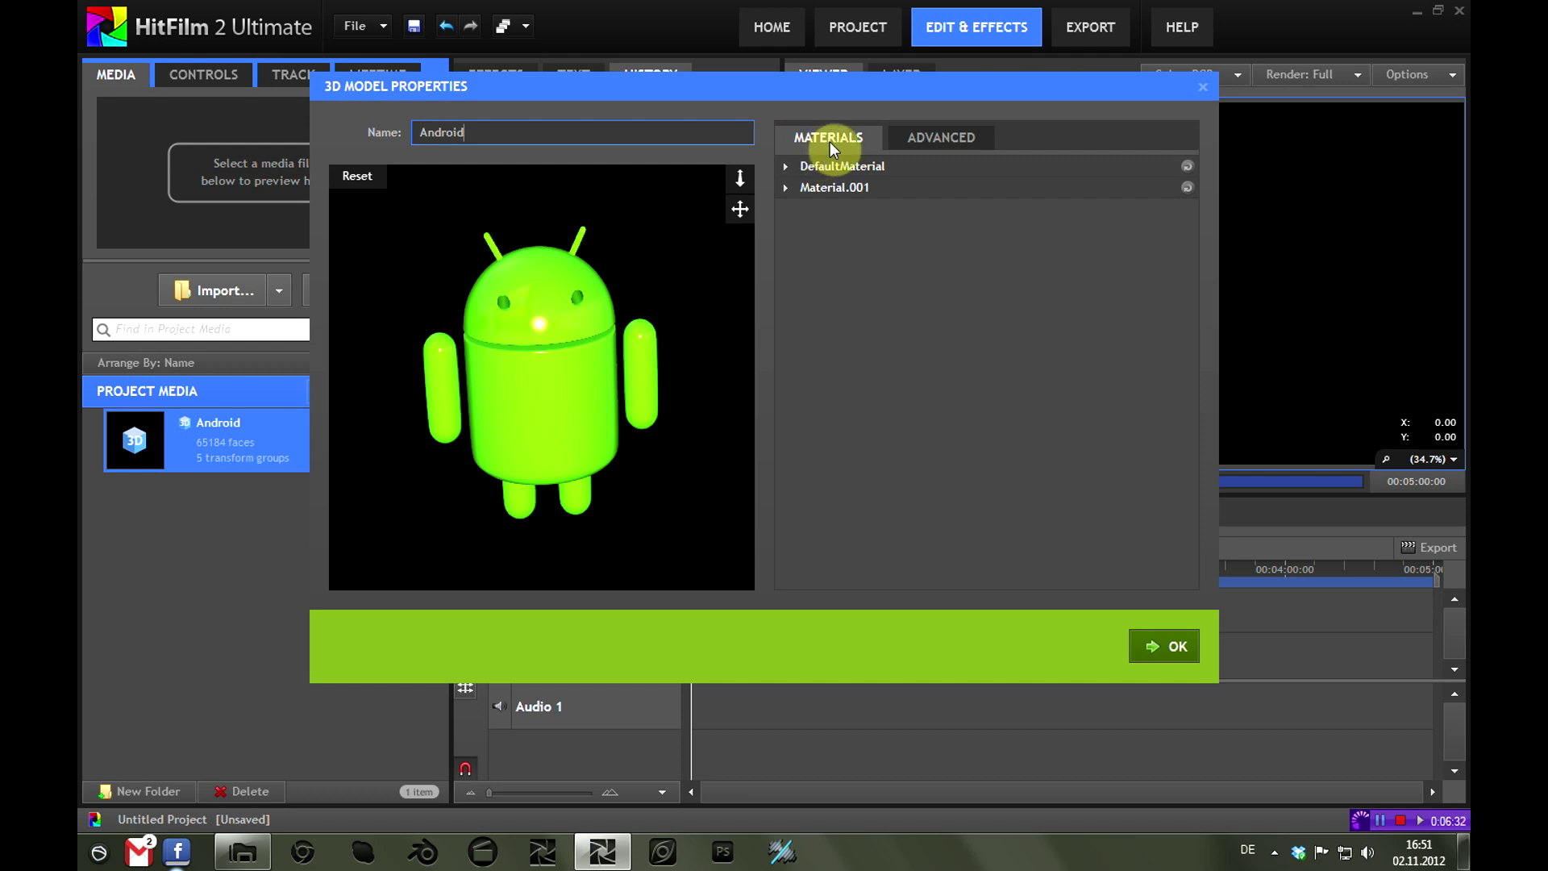
Try a teal diffuse color (68, 163, 155) for Material.001, and discard it
click(789, 188)
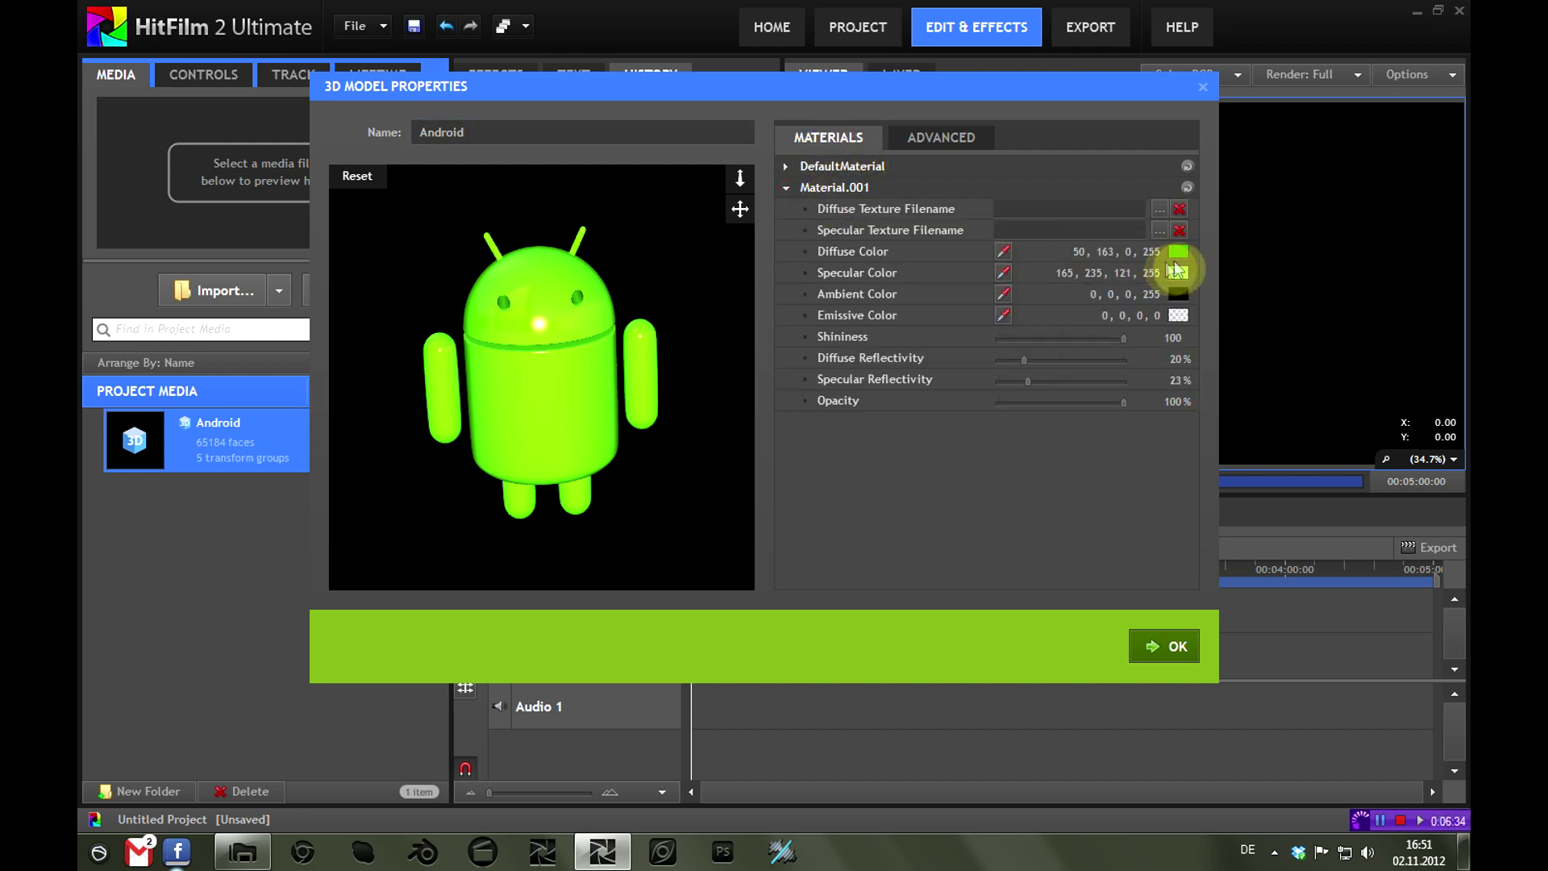
click(1176, 254)
drag(910, 282, 866, 291)
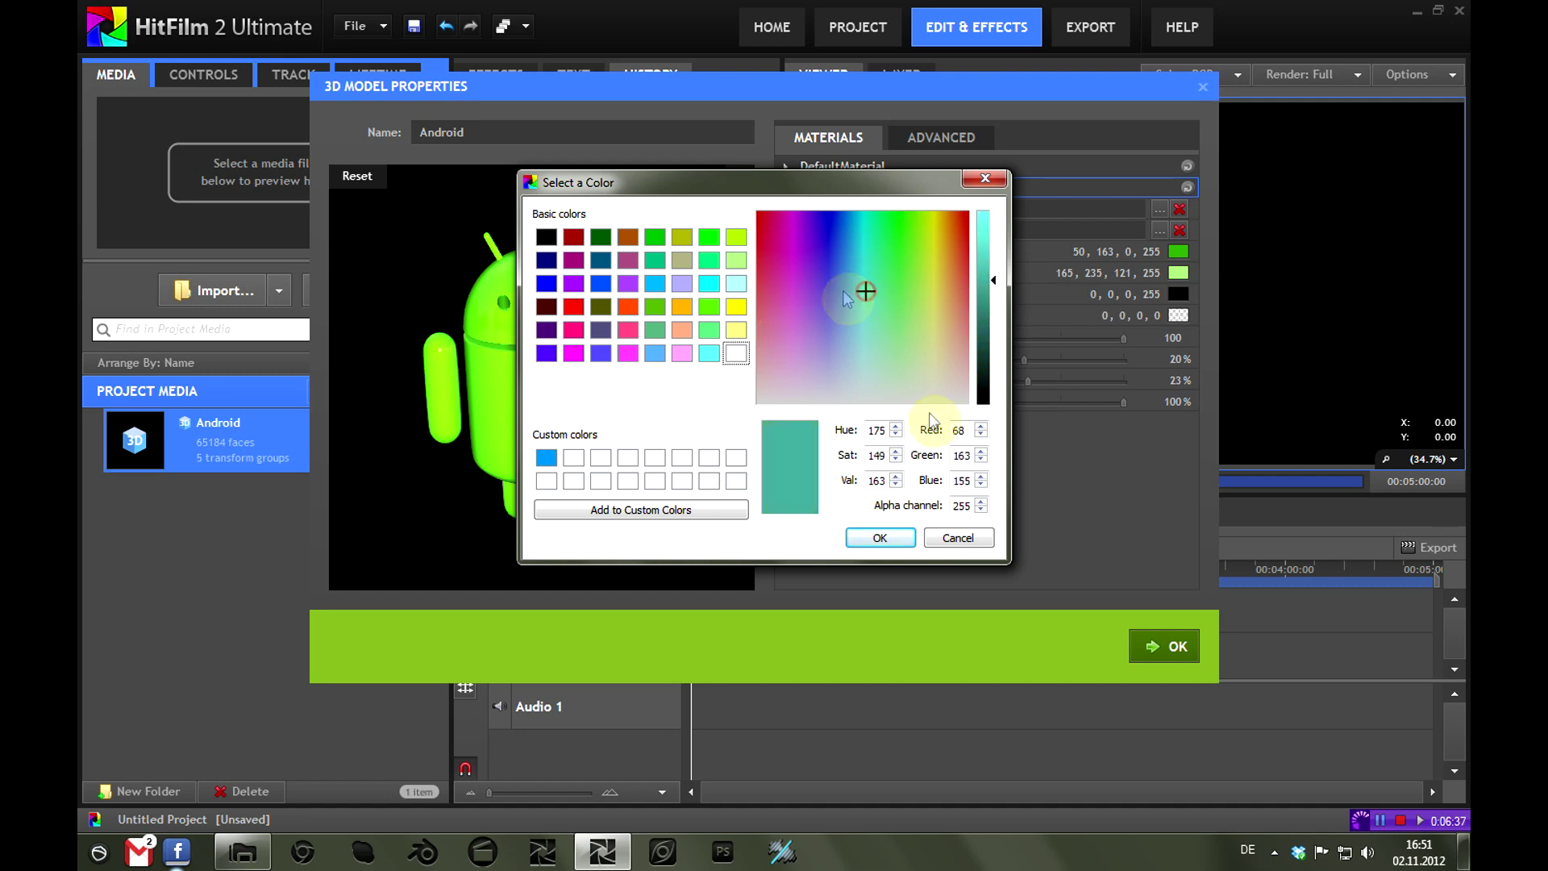
click(958, 538)
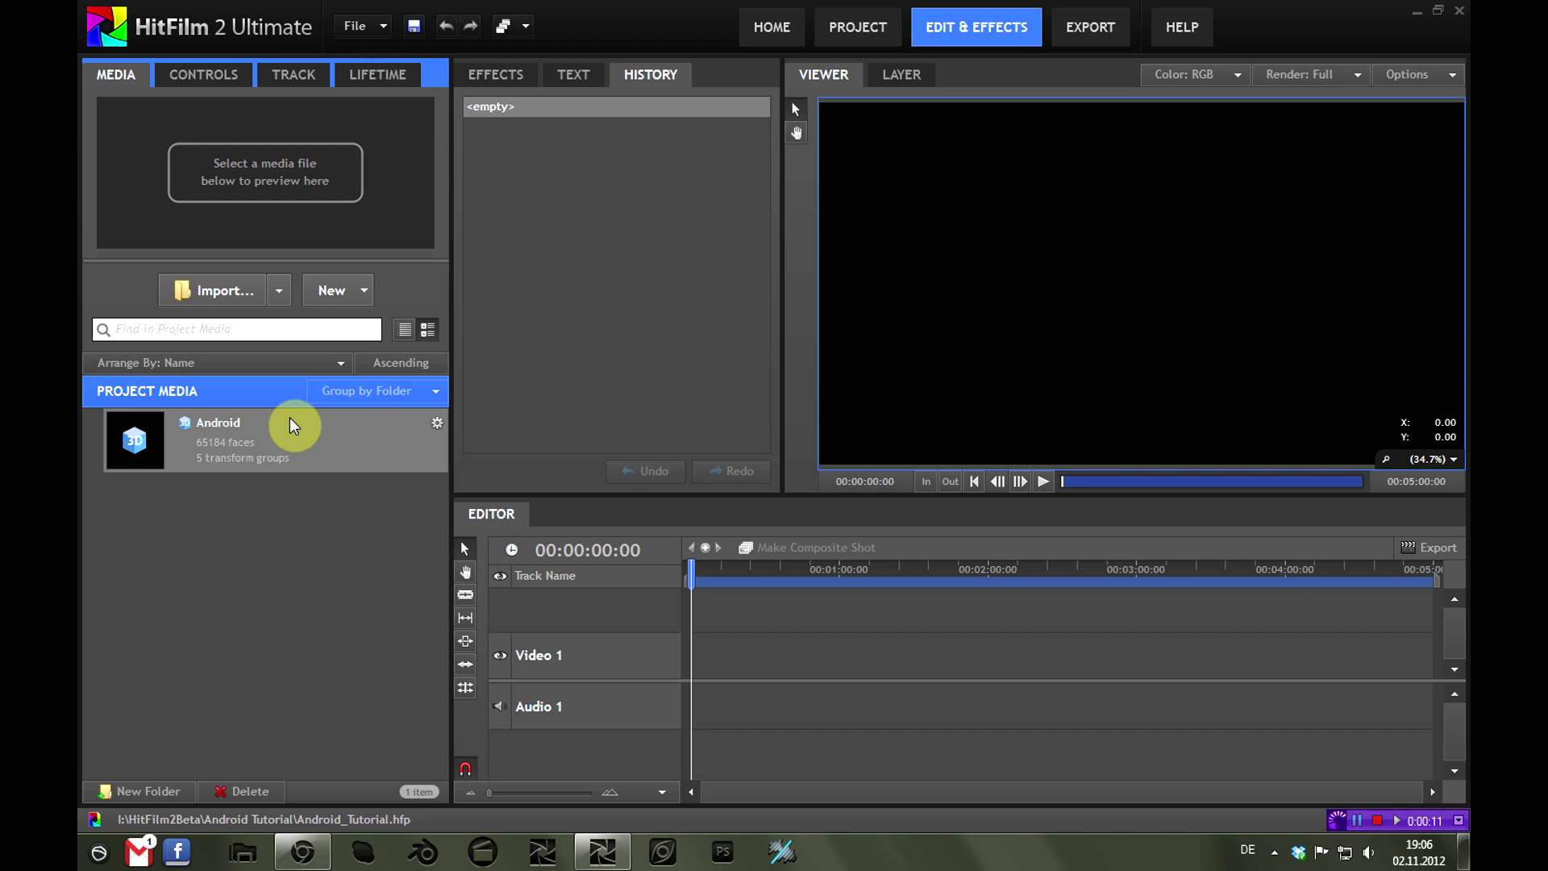
Create a composite shot named Android and add the Android 3D model to it as a layer
click(346, 311)
click(373, 337)
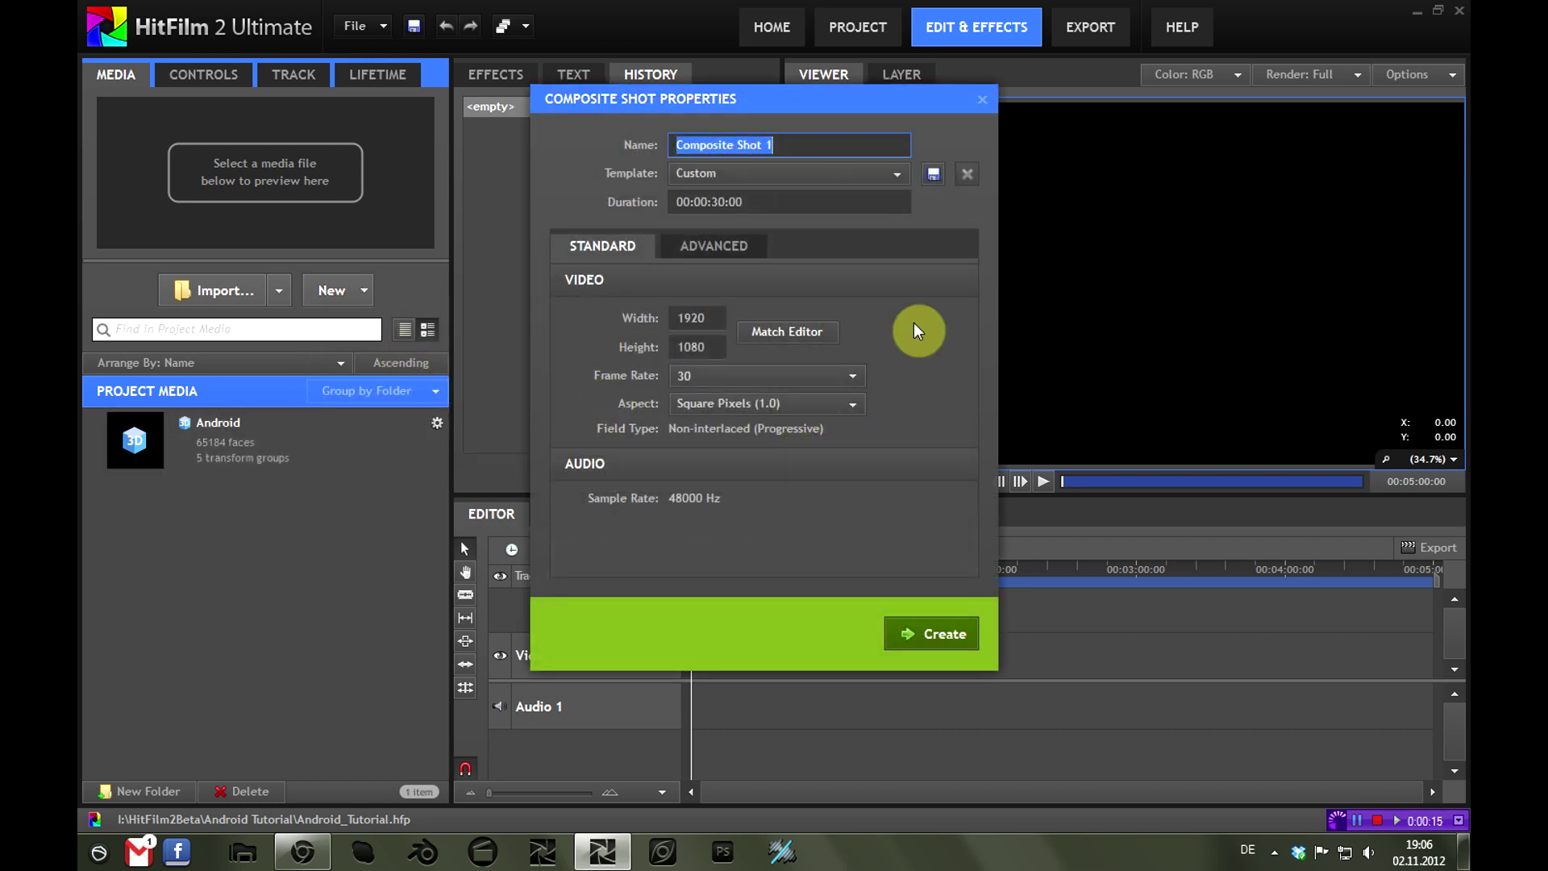
text(Android)
key(Return)
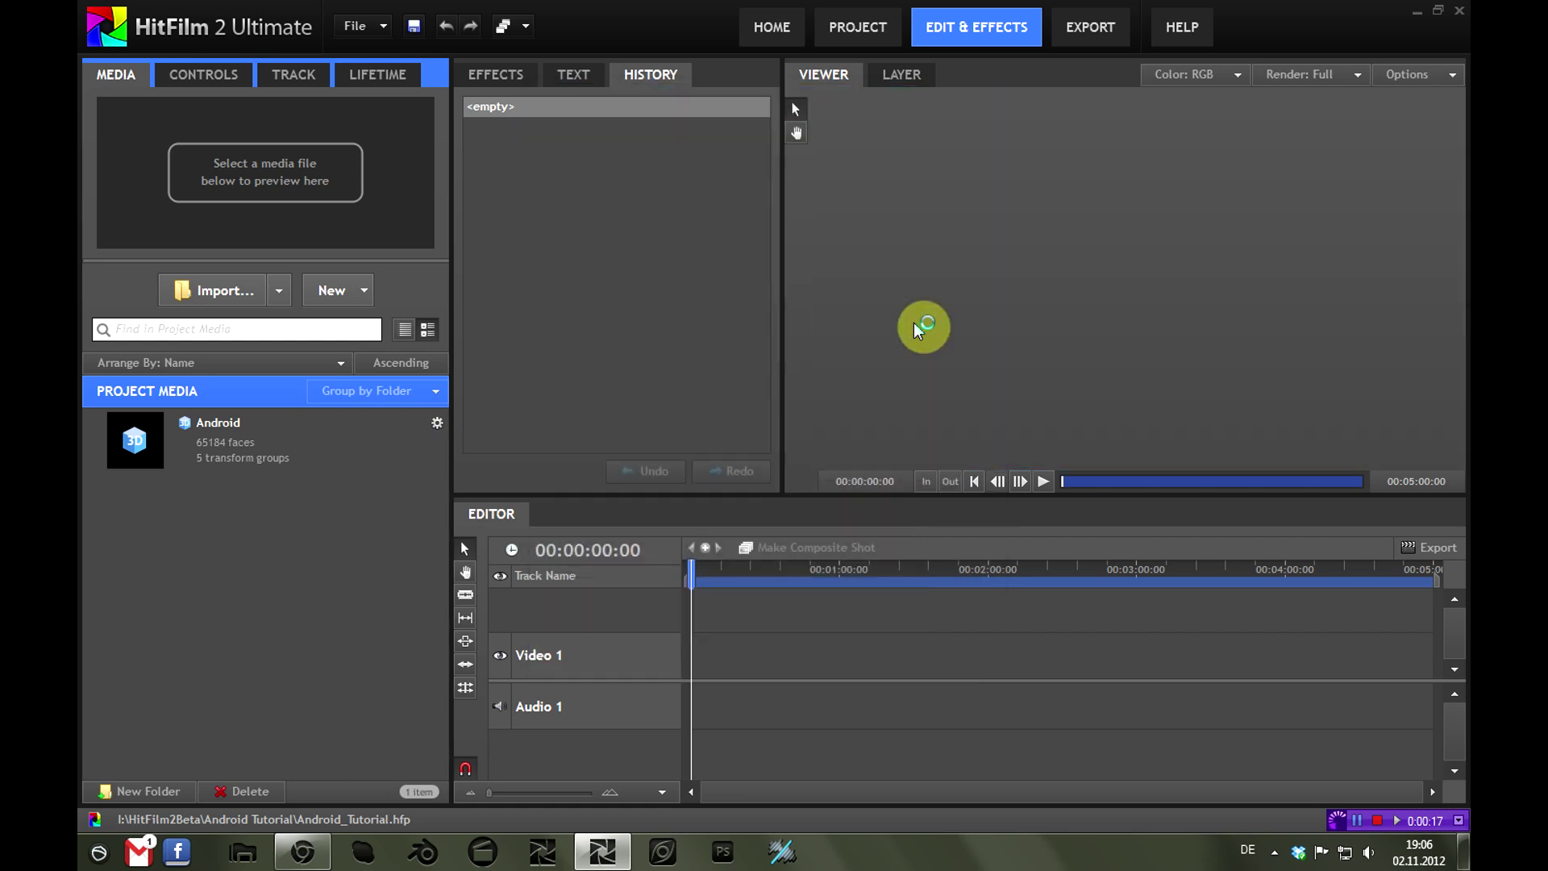
drag(270, 458, 648, 623)
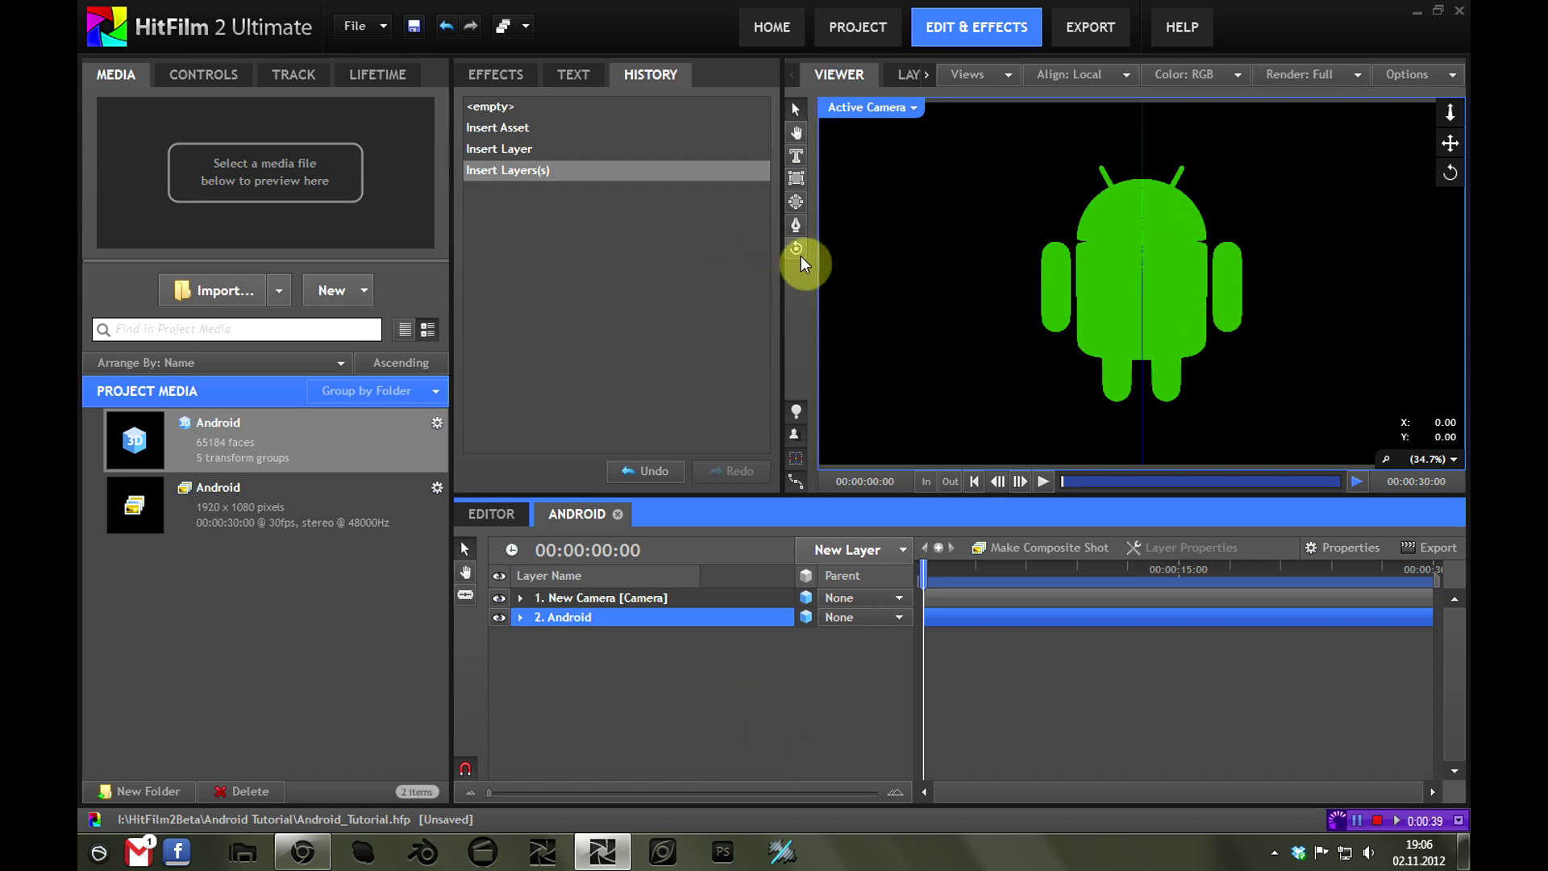
Orbit the active camera around the Android model, and reset the camera view
click(1175, 329)
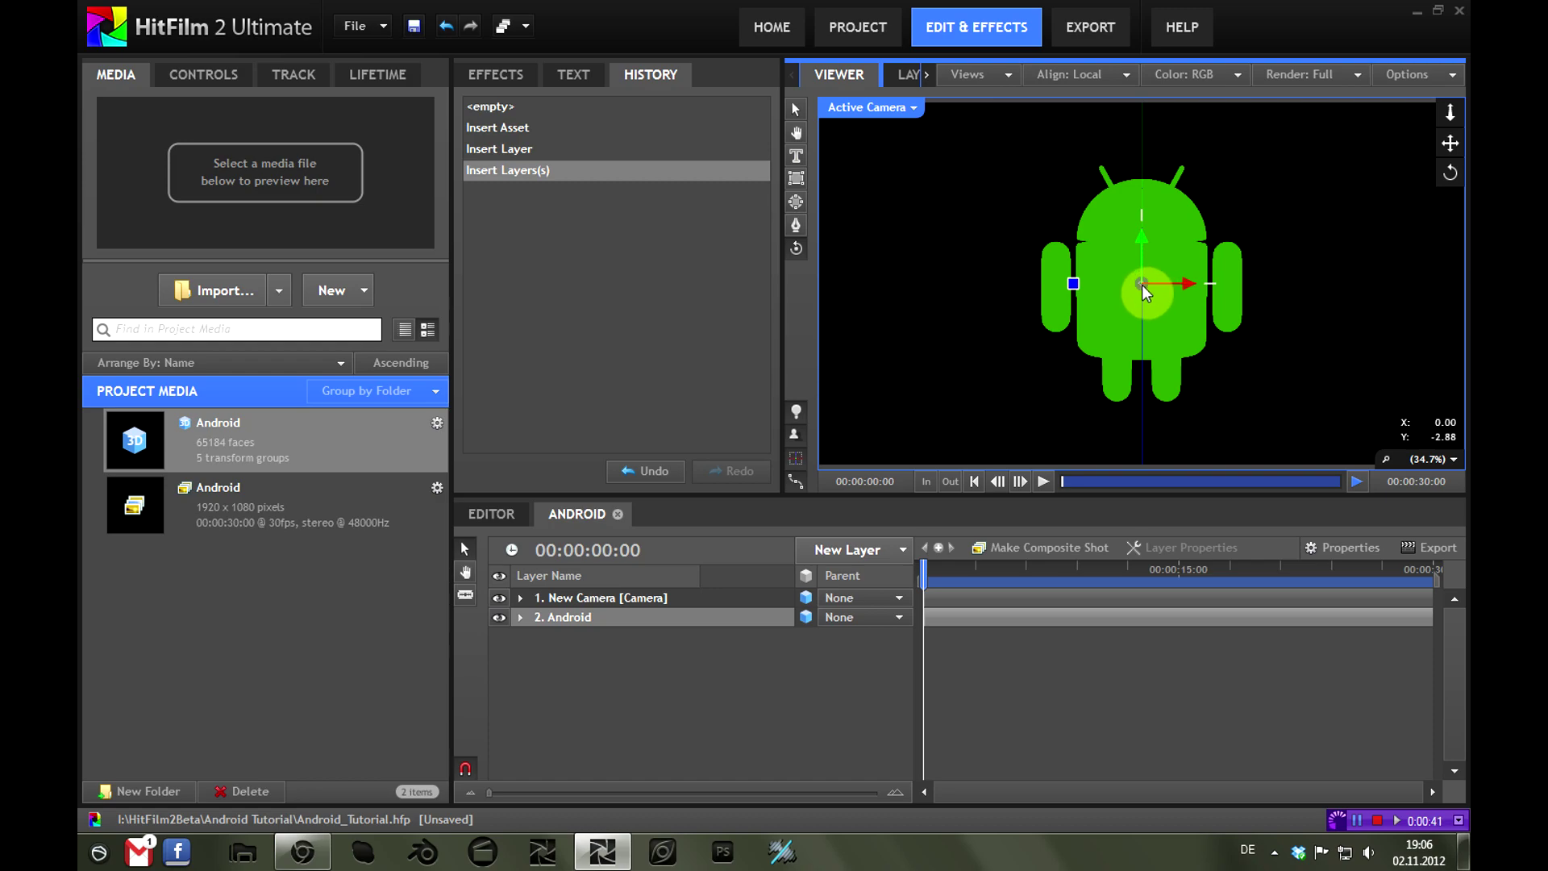
drag(1142, 284, 1210, 161)
click(867, 107)
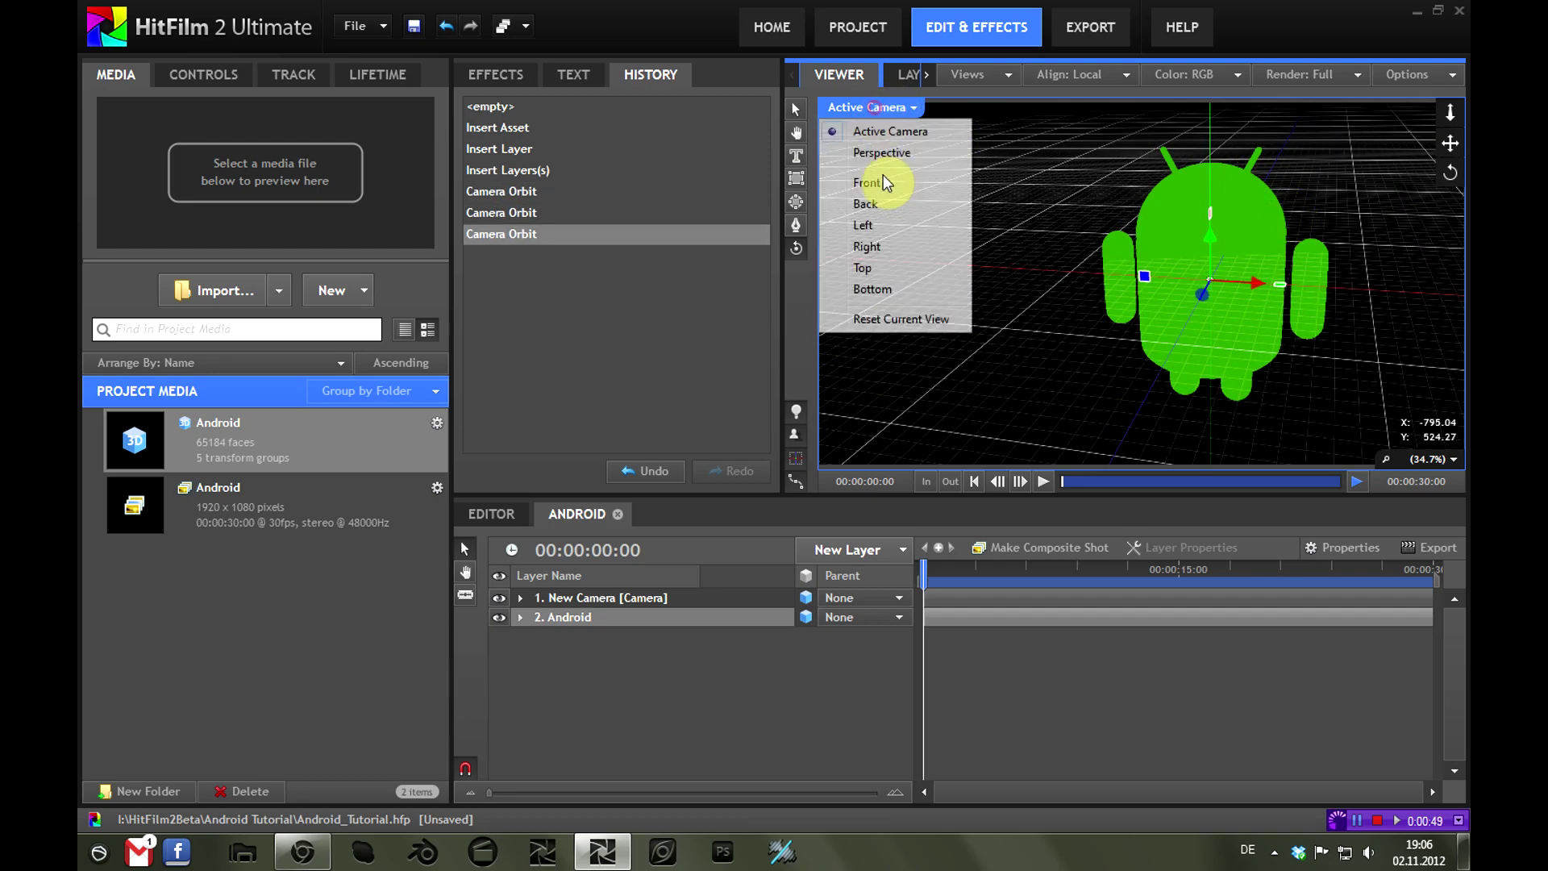
click(879, 327)
Add a light layer to the composite shot and set its type to Directional
click(853, 557)
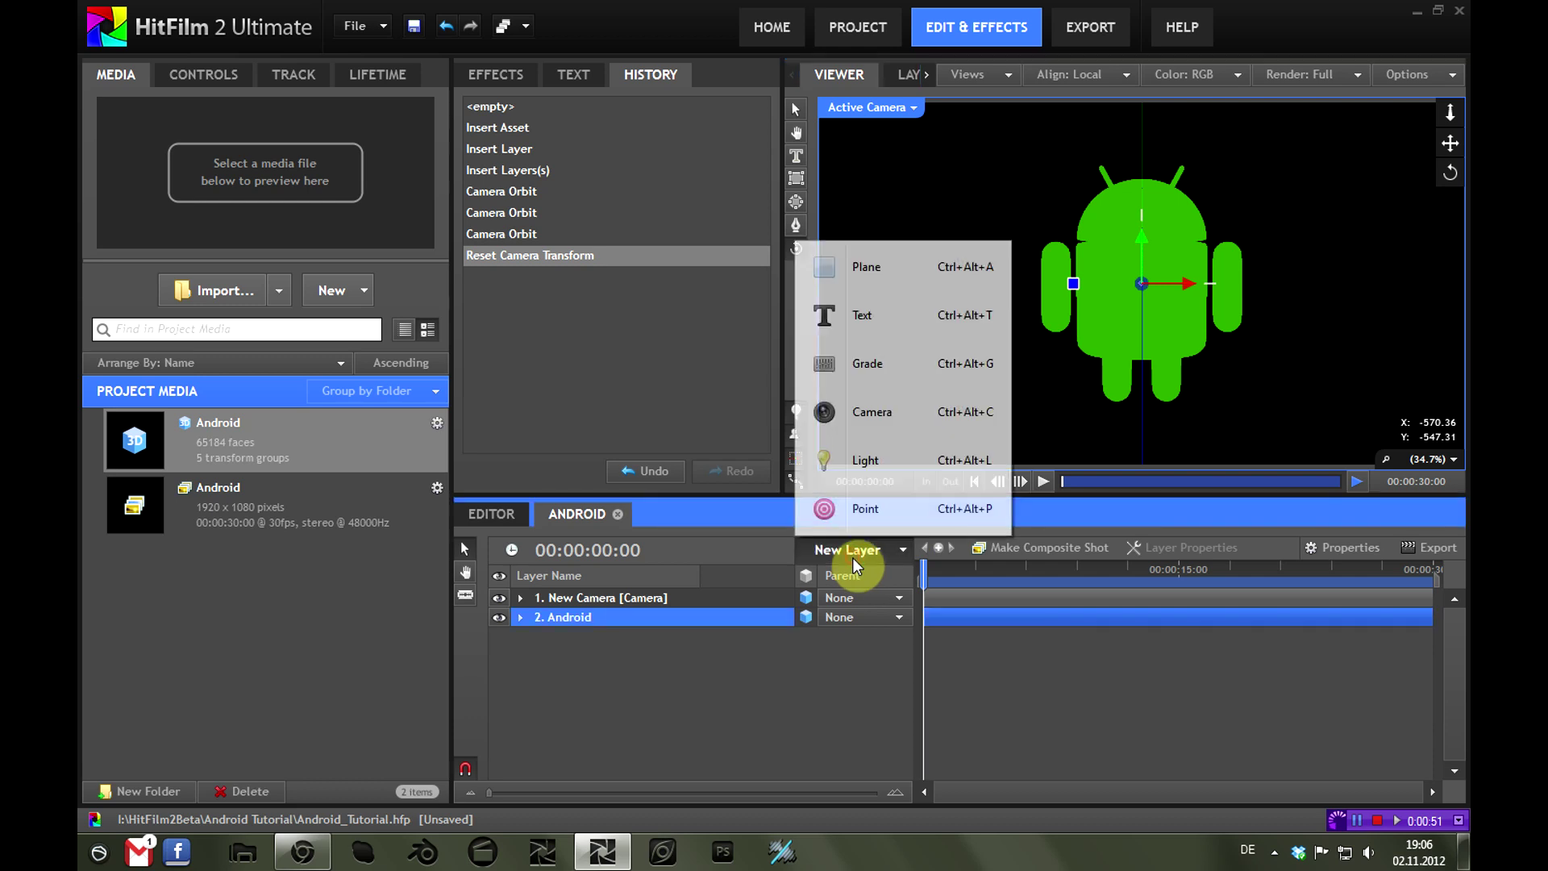
click(885, 458)
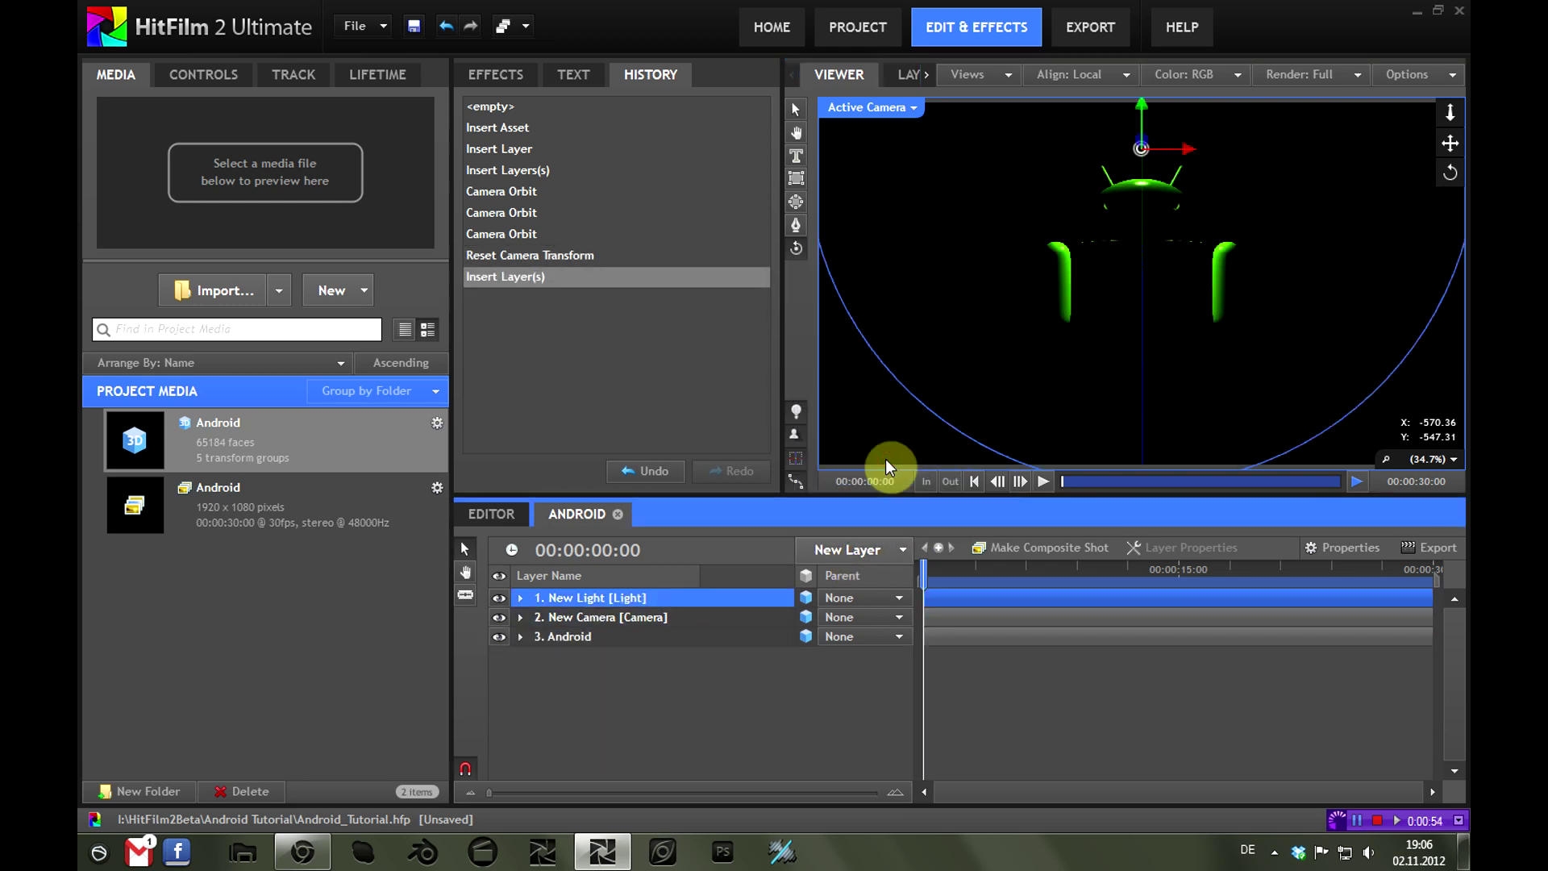
click(1174, 245)
scroll(1173, 245, down, 3)
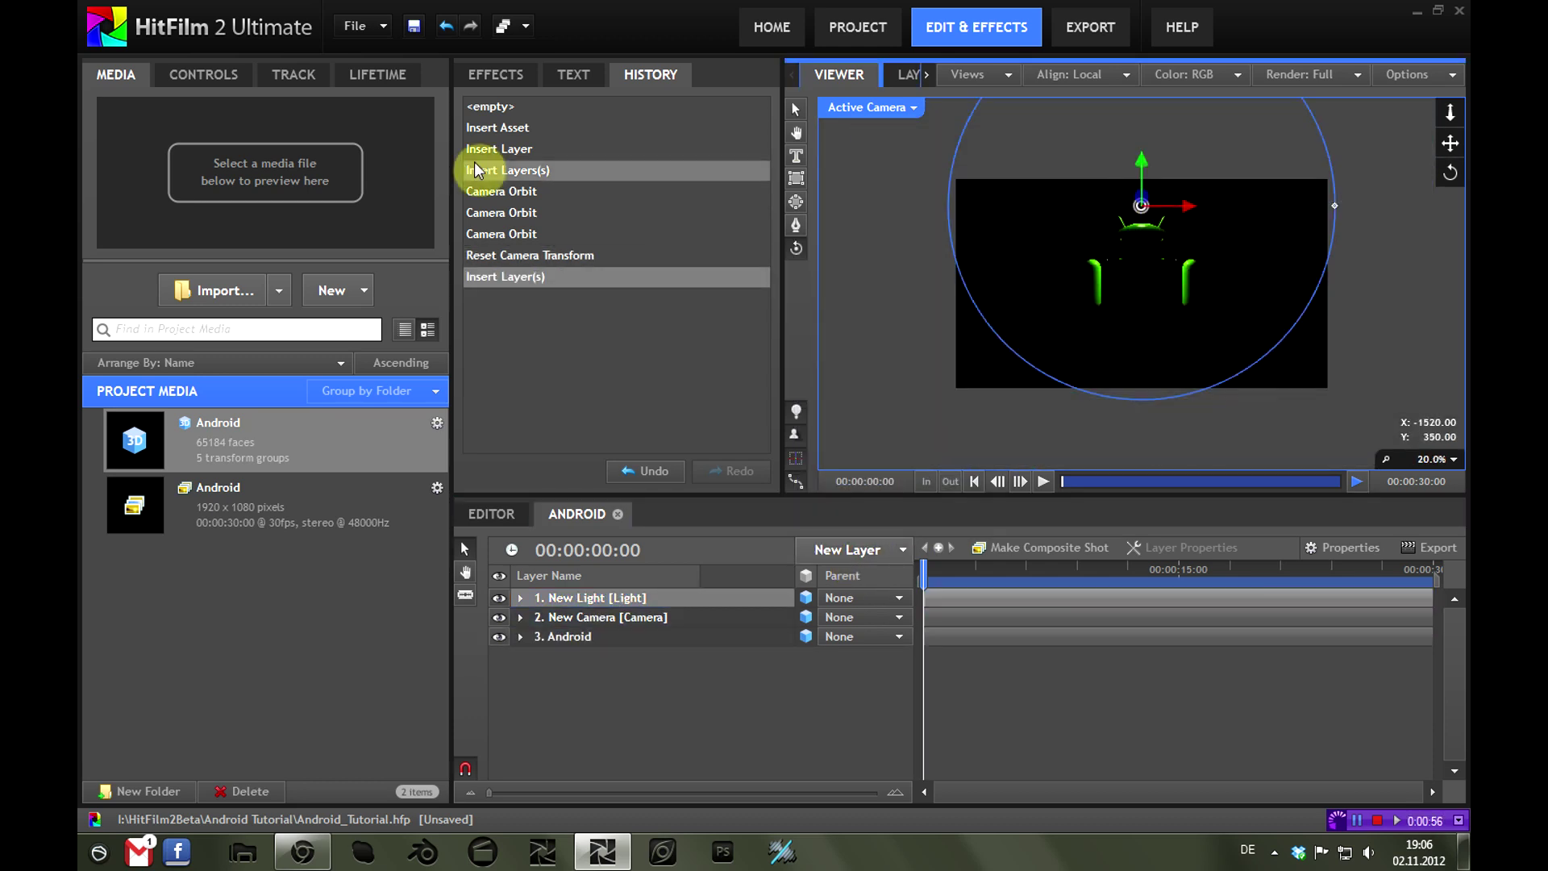
click(203, 77)
click(91, 147)
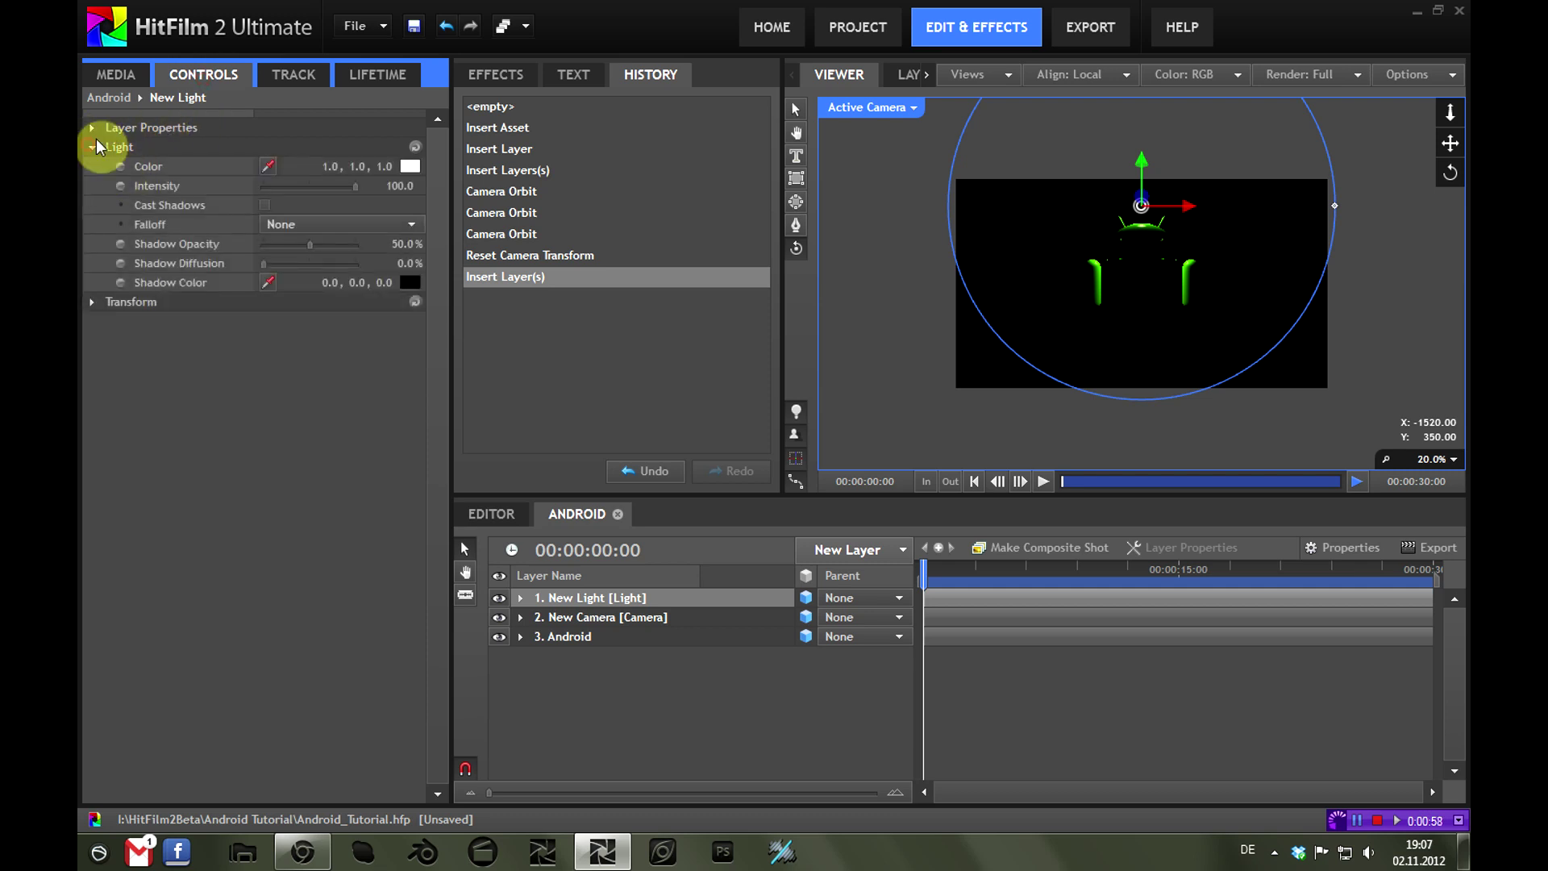
click(91, 128)
click(327, 185)
click(324, 254)
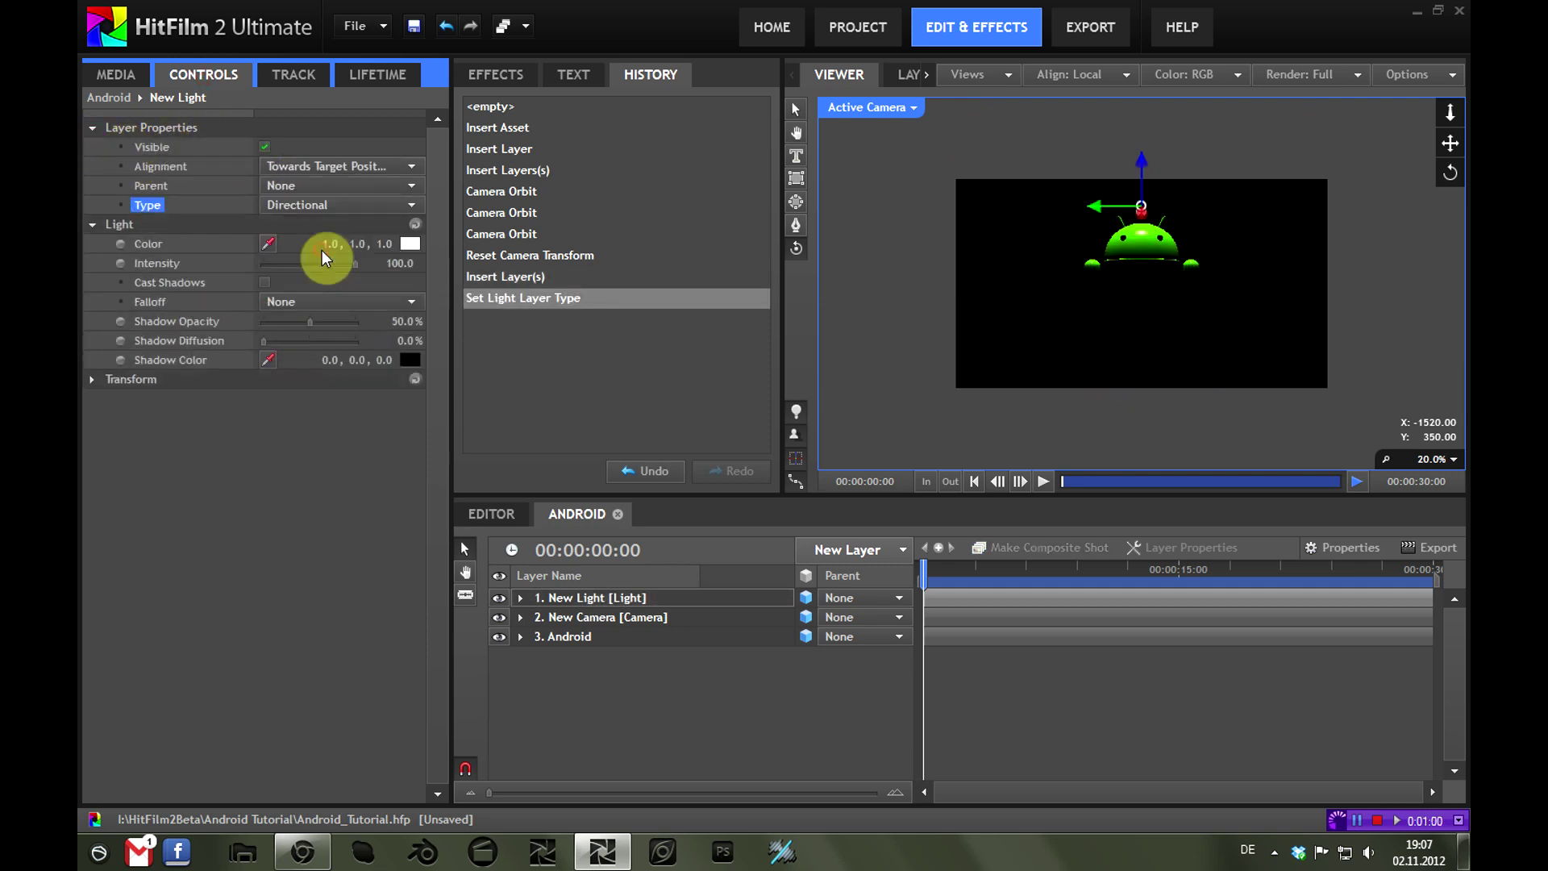
Orbit the camera to an angled view, move the directional light above and to one side of the robot's head, and hide the floor grid
click(796, 247)
drag(1138, 258, 1322, 218)
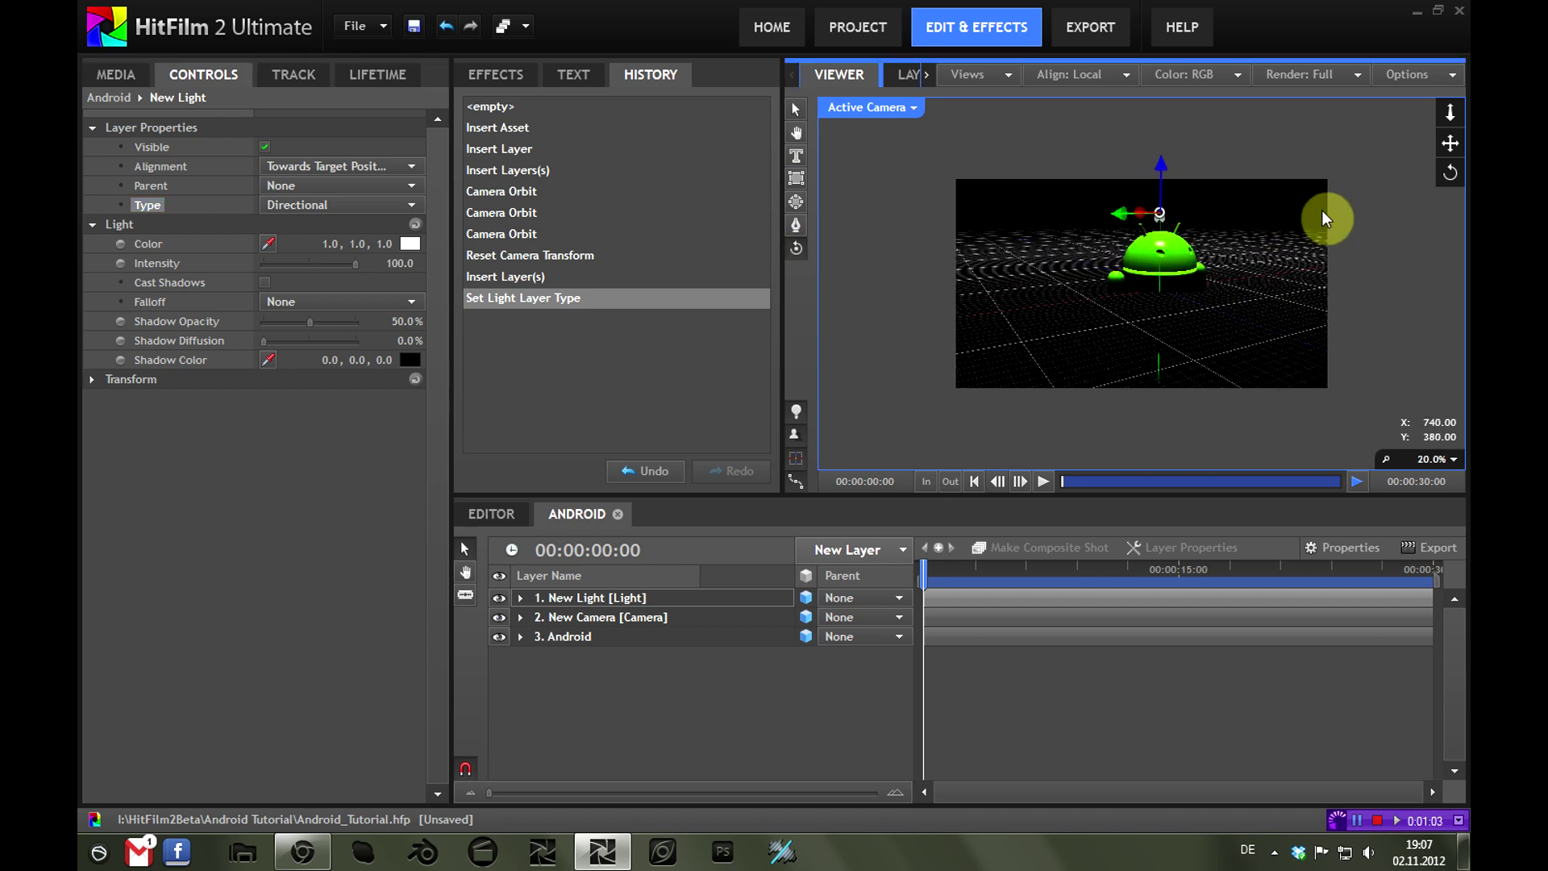
click(796, 111)
drag(1150, 219, 1228, 179)
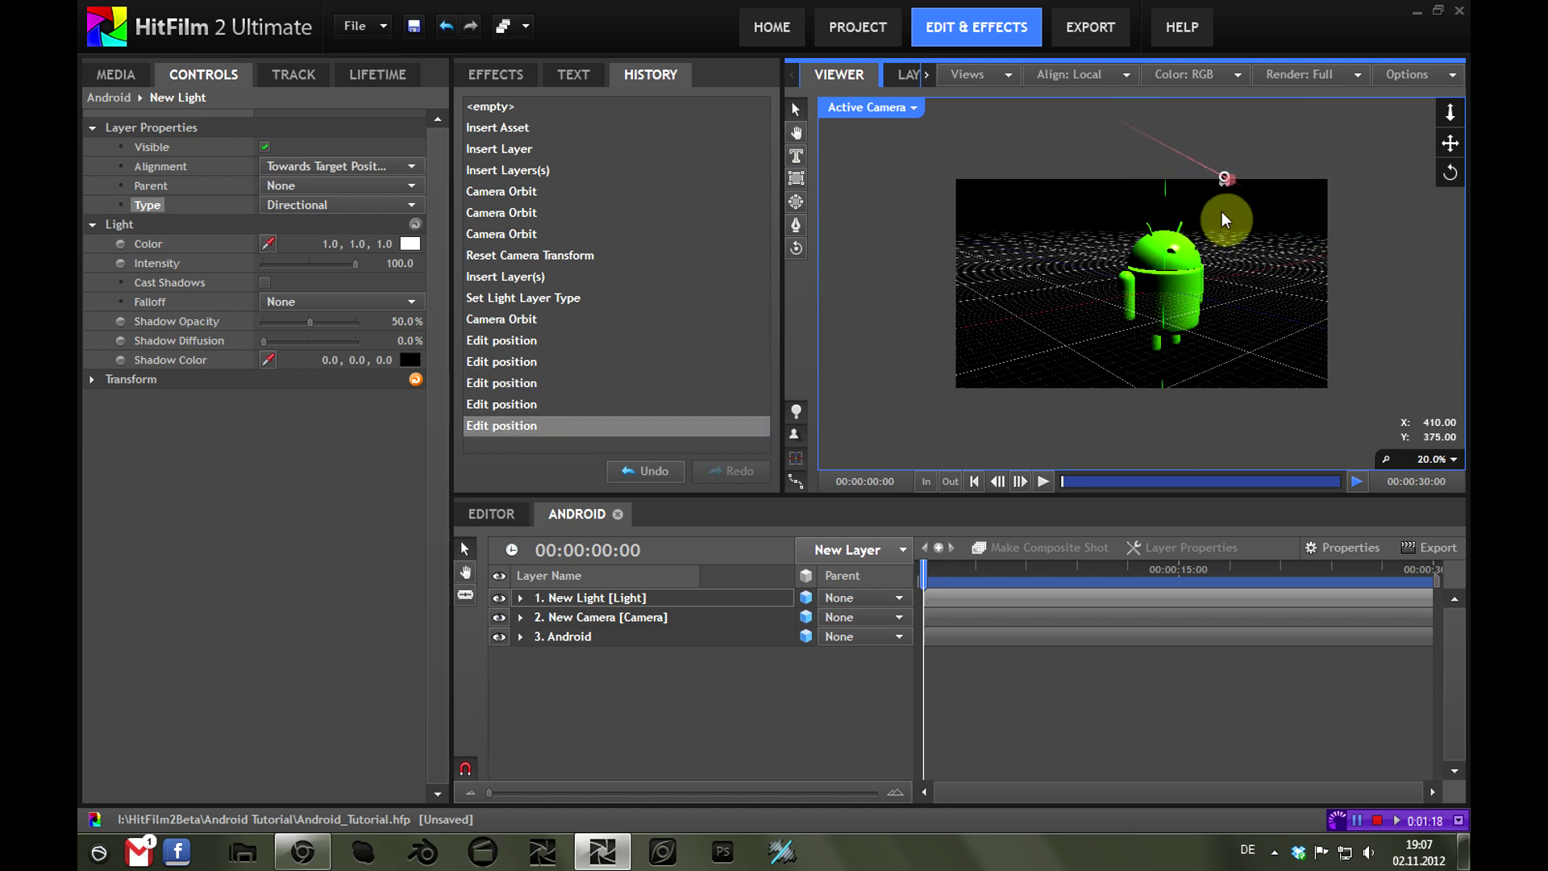
click(1222, 211)
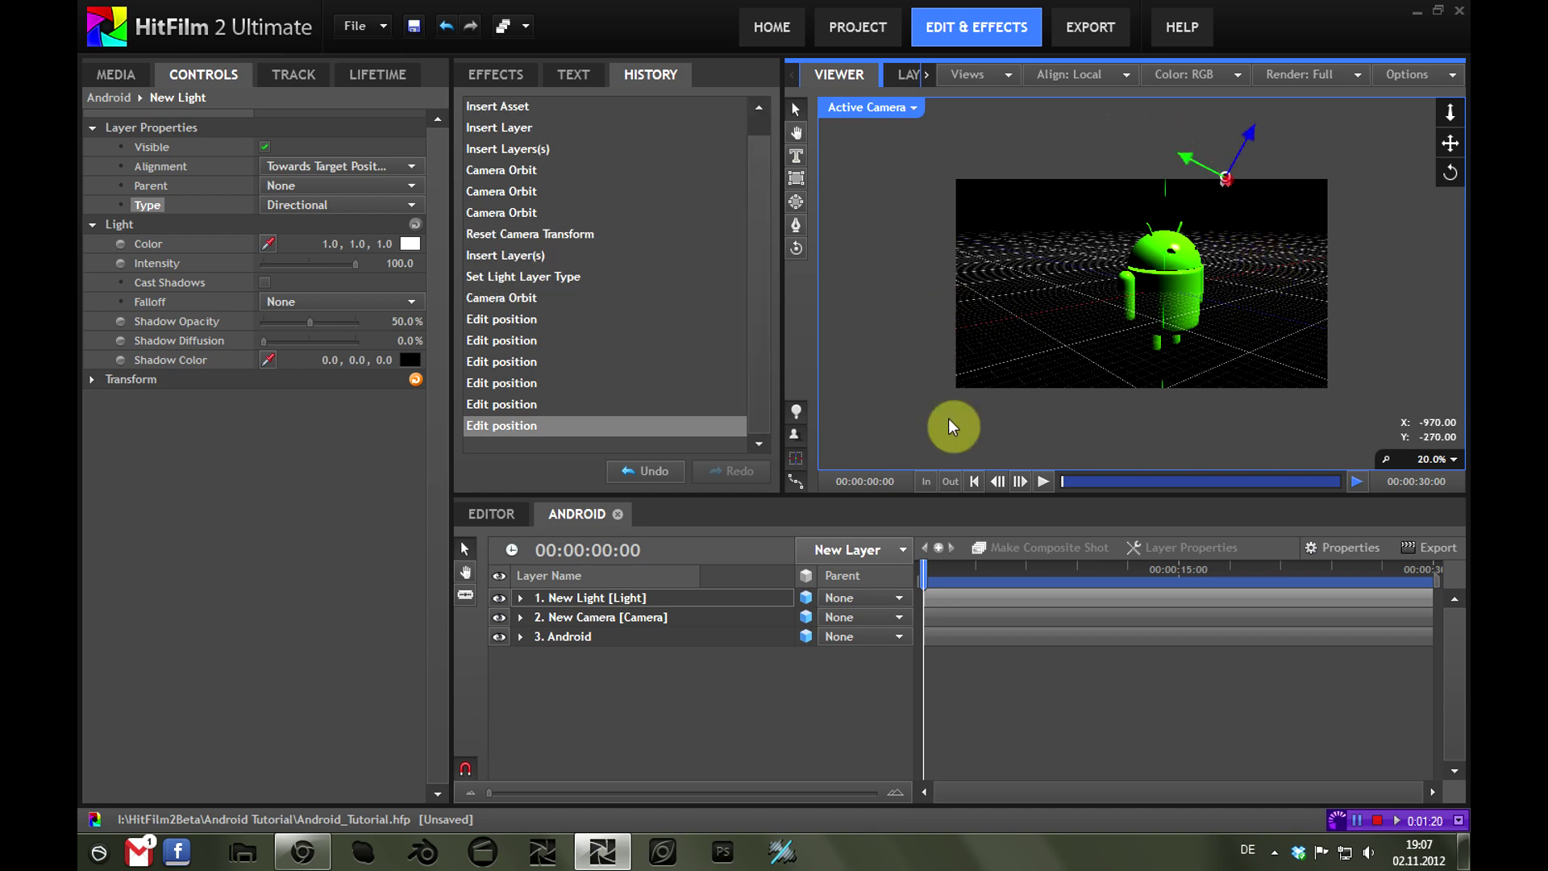
click(796, 457)
Add a second light layer to the composite shot and set its type to Directional
click(861, 551)
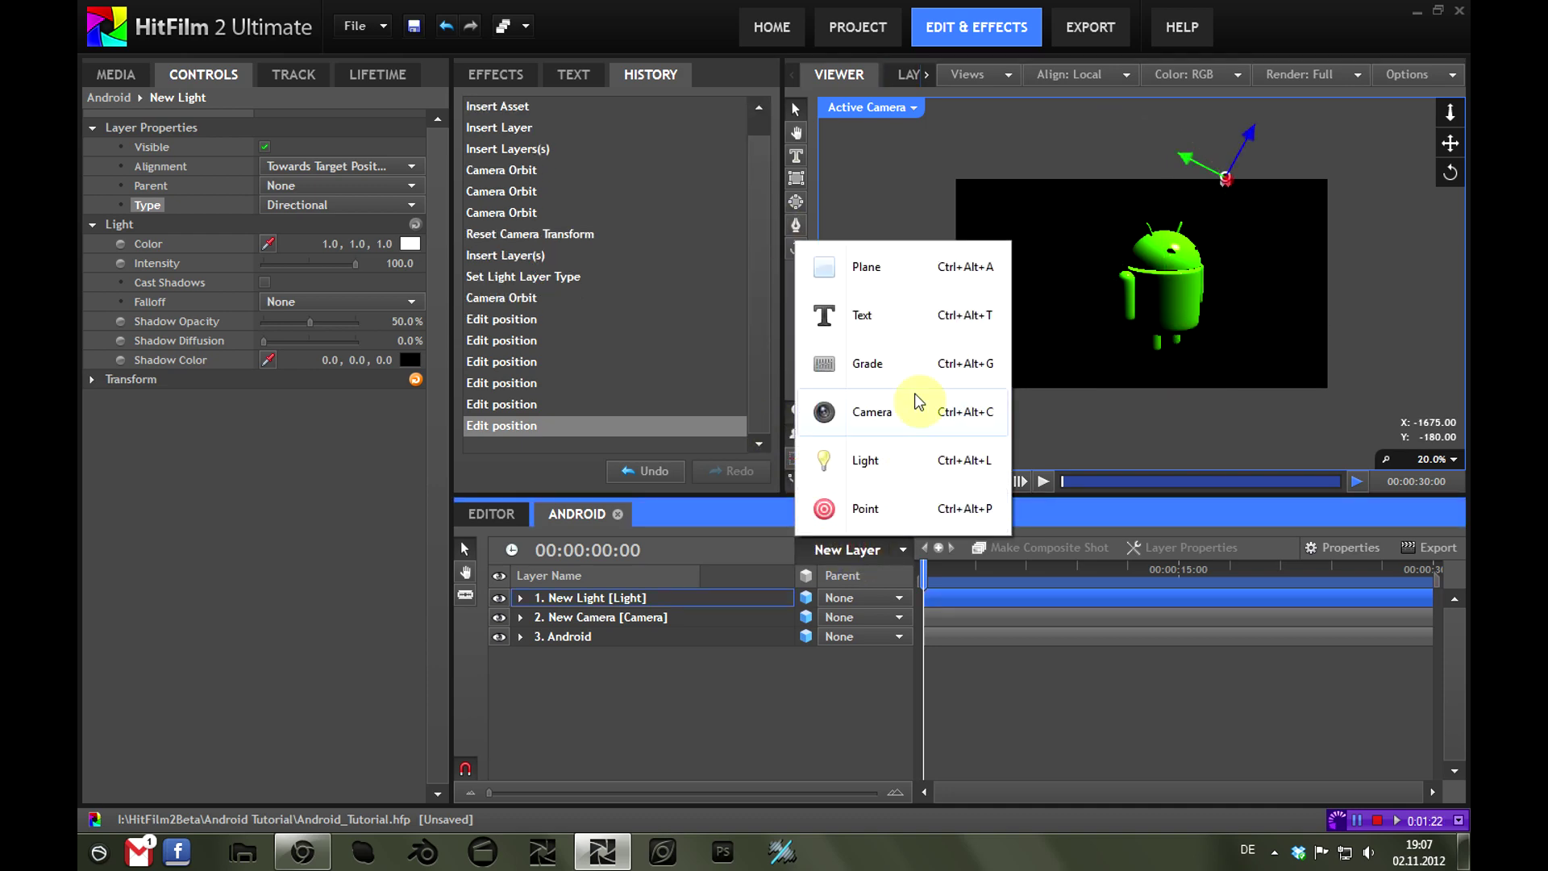
click(905, 459)
click(91, 129)
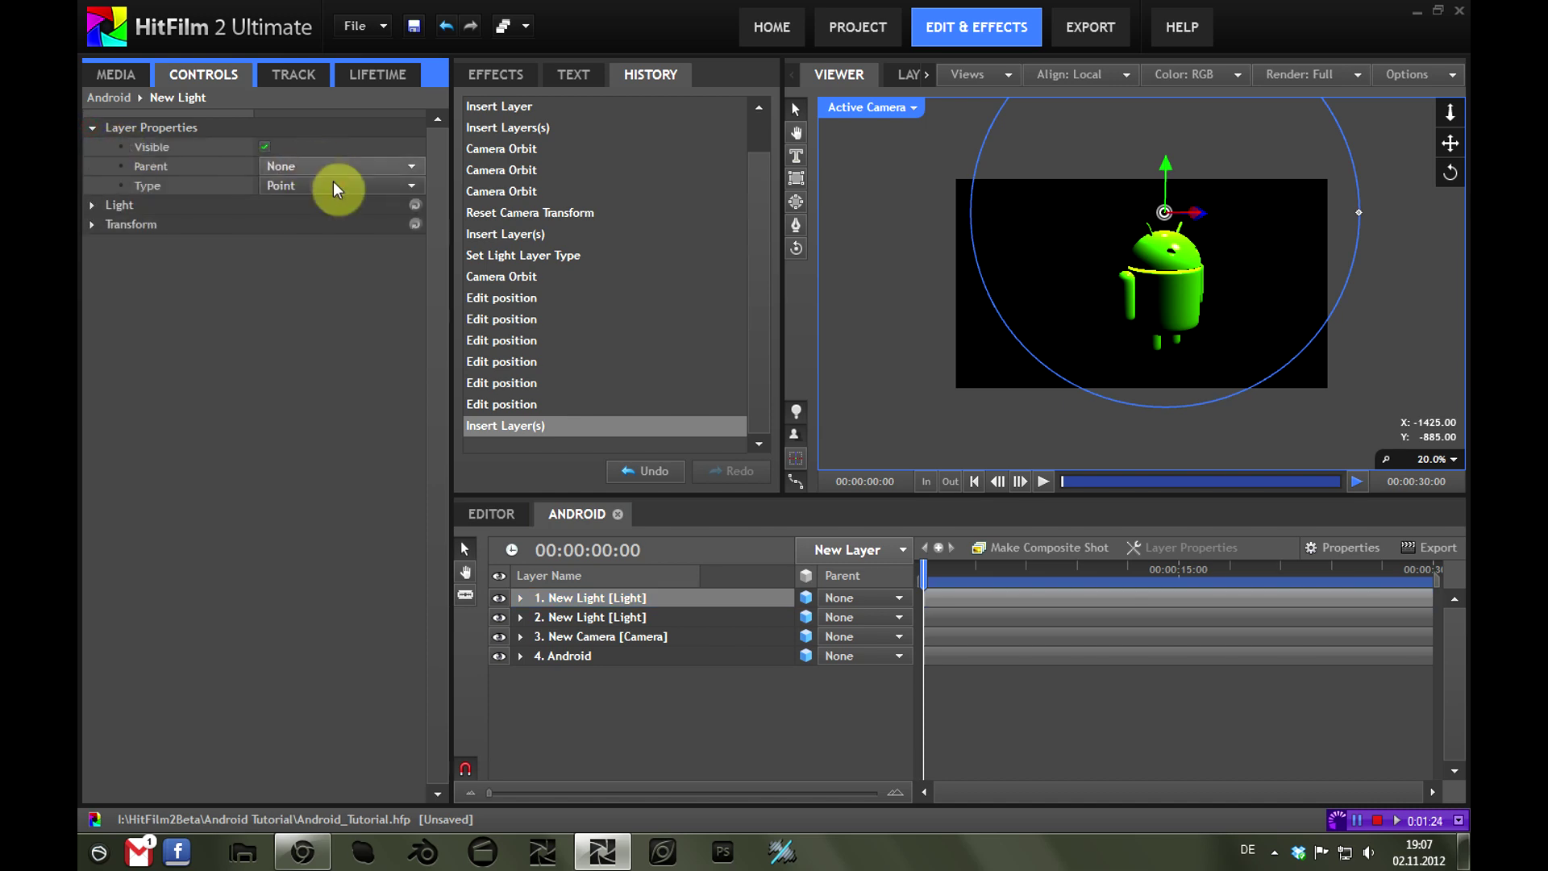
click(338, 205)
click(335, 251)
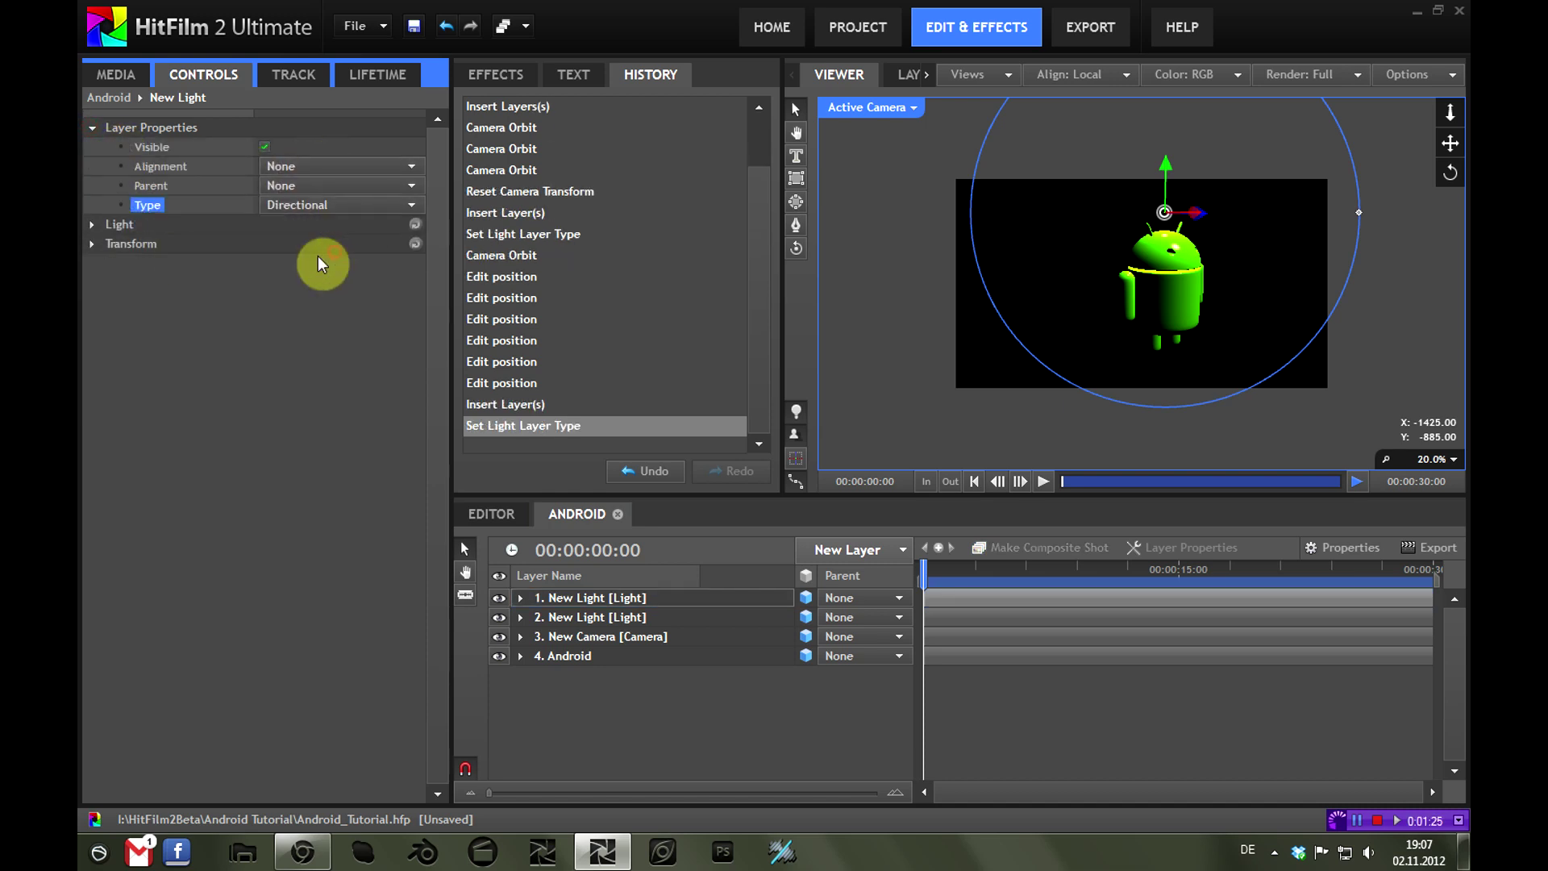
Set the second light's intensity to 25 and move it to the robot's other side, opposite the first light
click(90, 225)
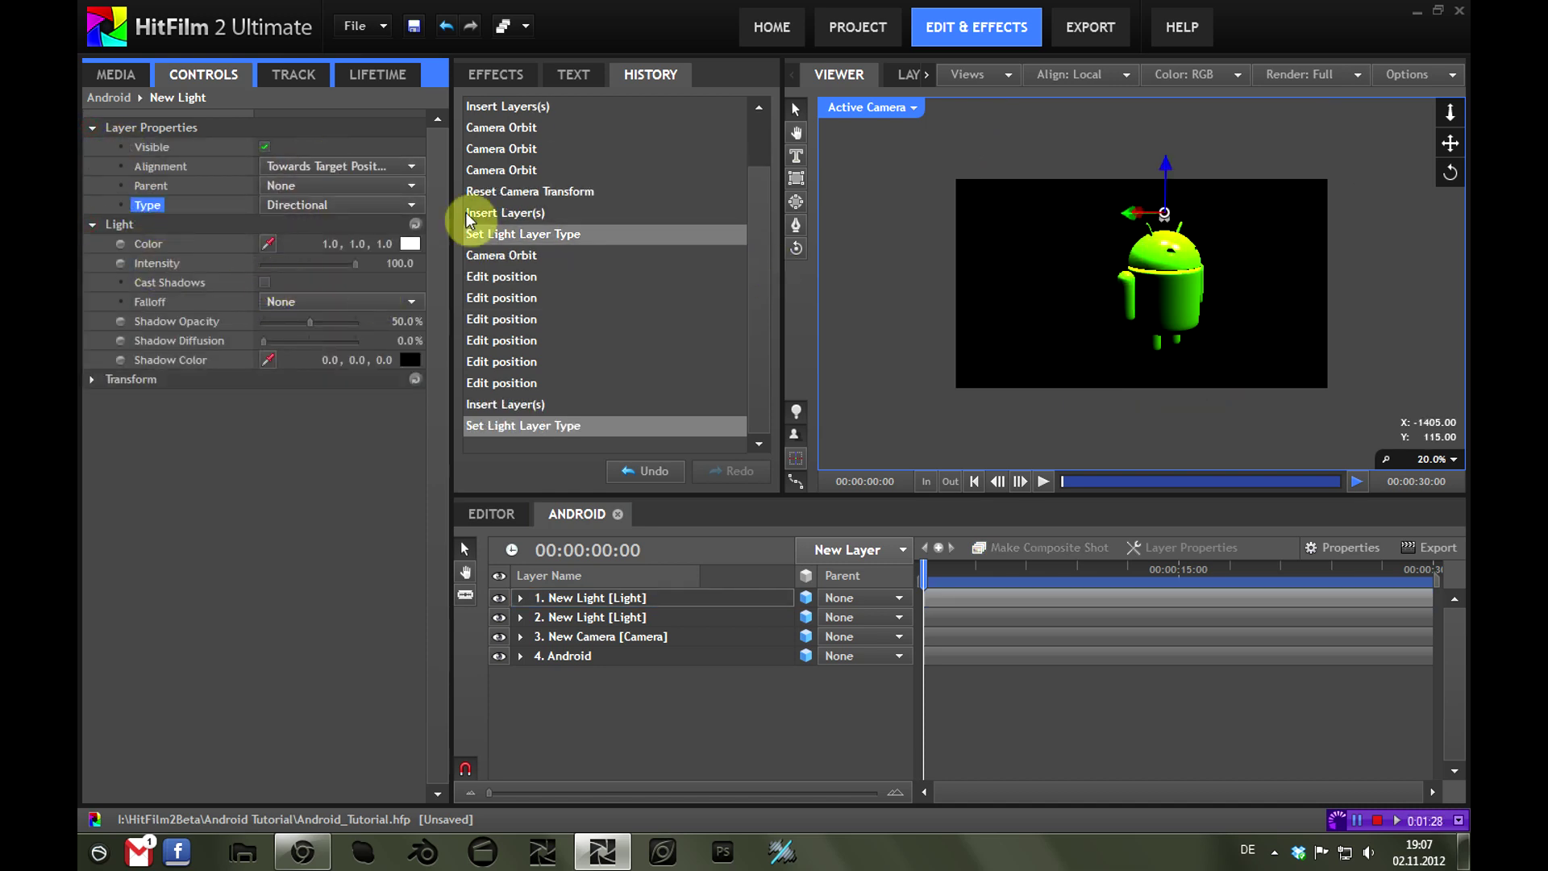
drag(405, 262, 409, 265)
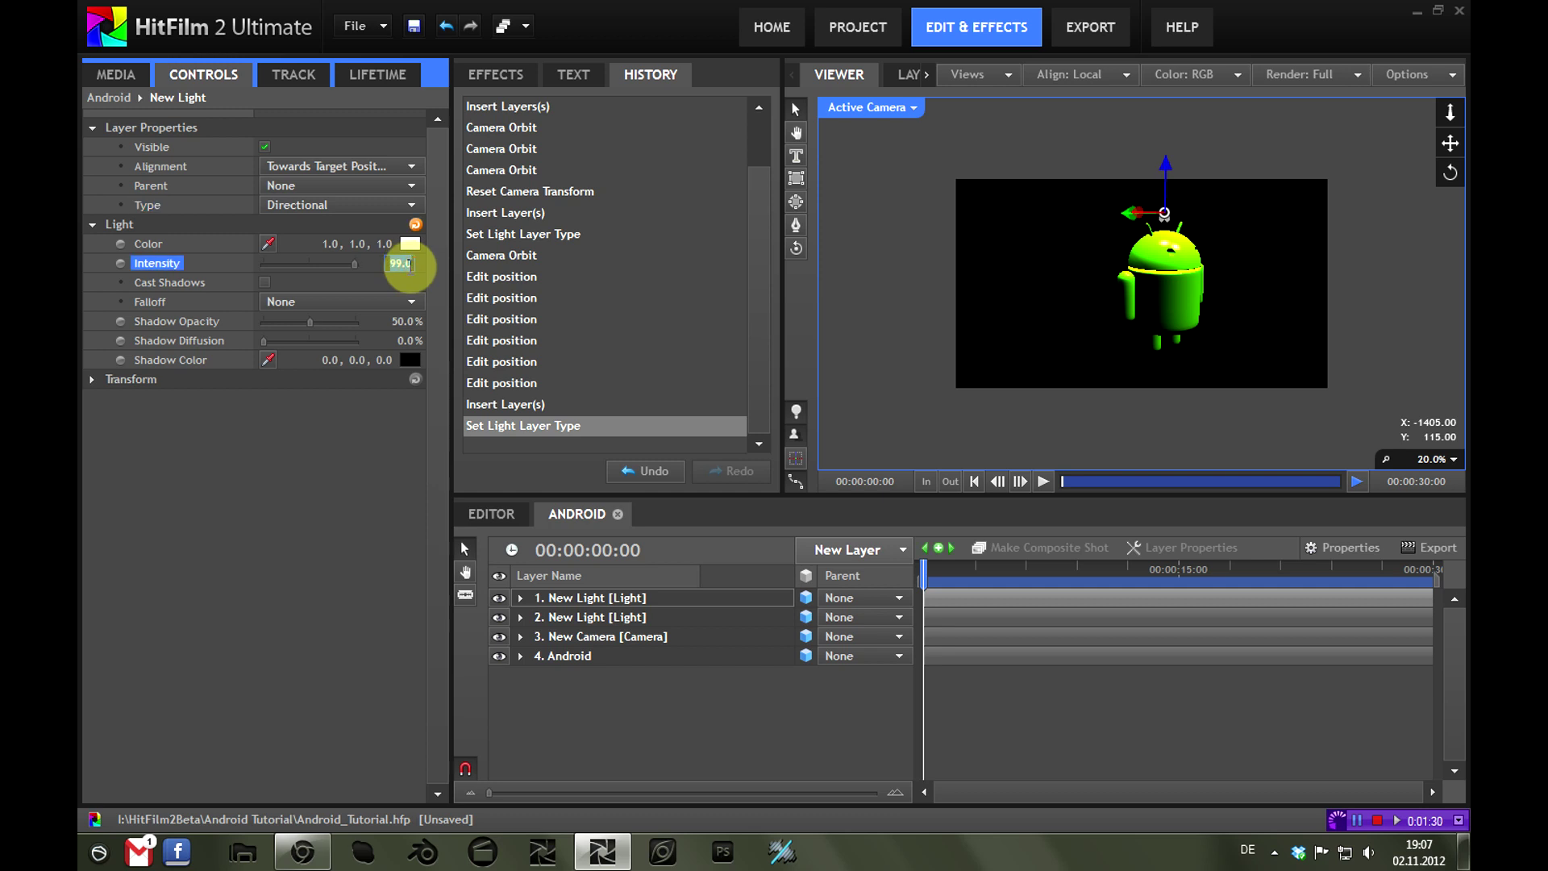
text(25)
key(Return)
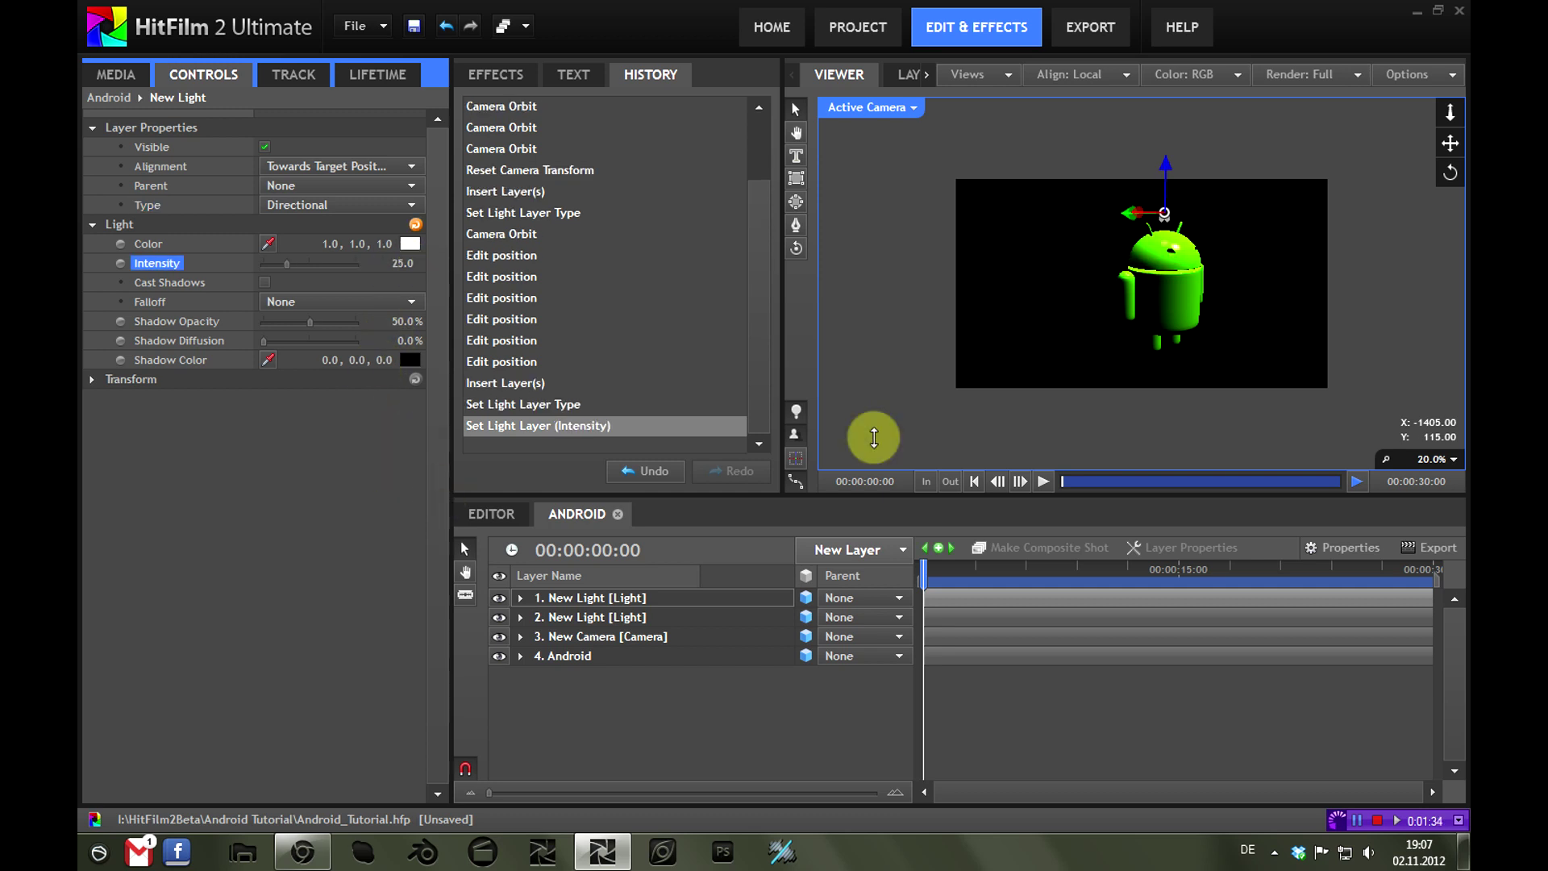
drag(1137, 215, 984, 285)
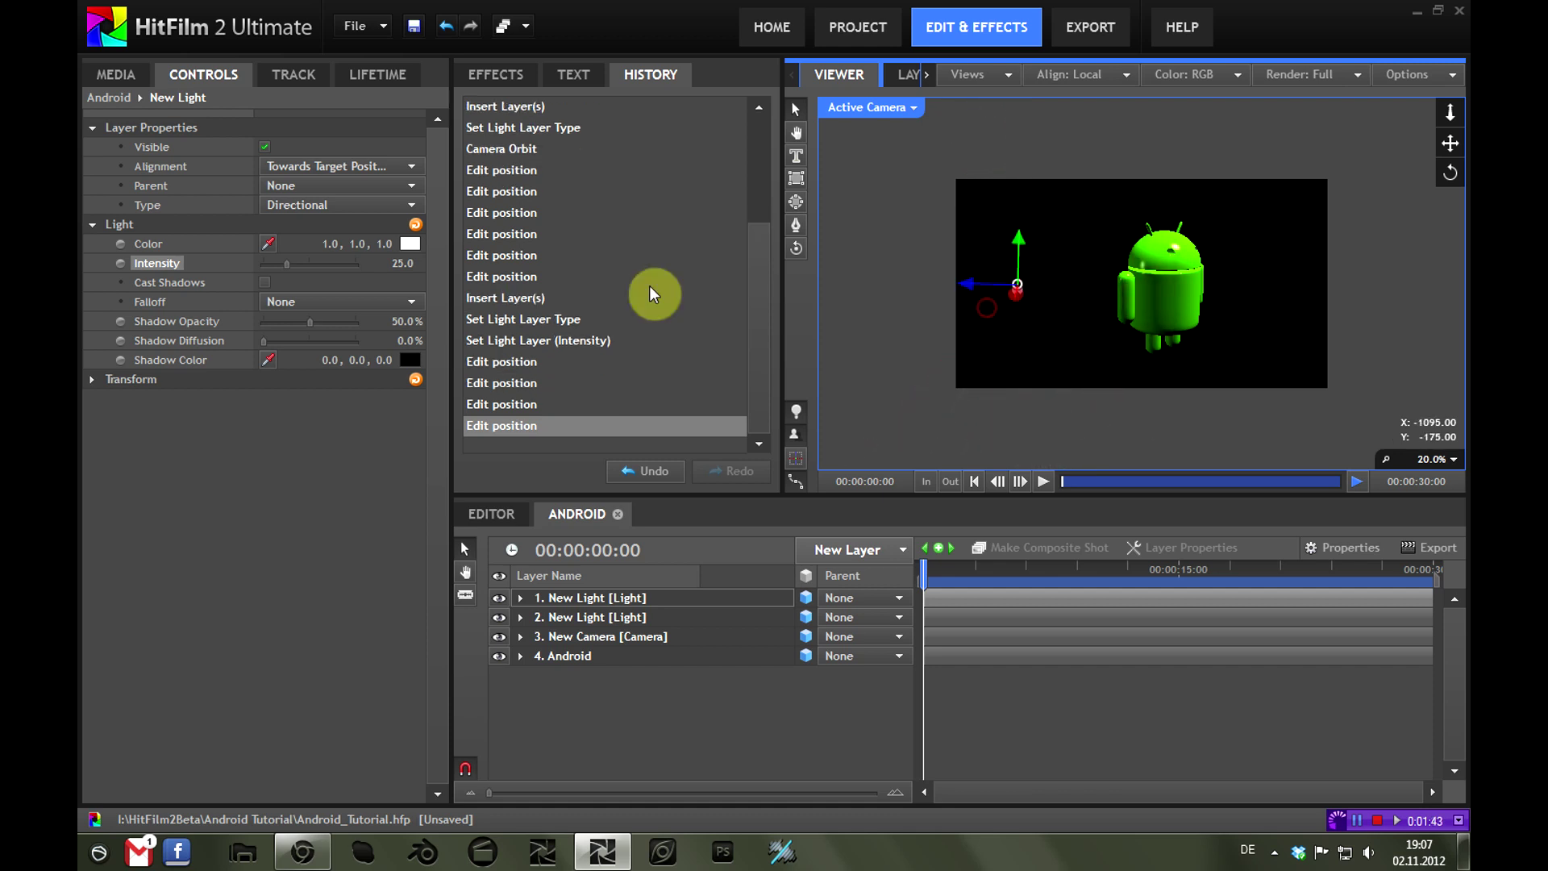
Set the second light's intensity to 10, and switch the light off and on again to compare its effect
click(400, 263)
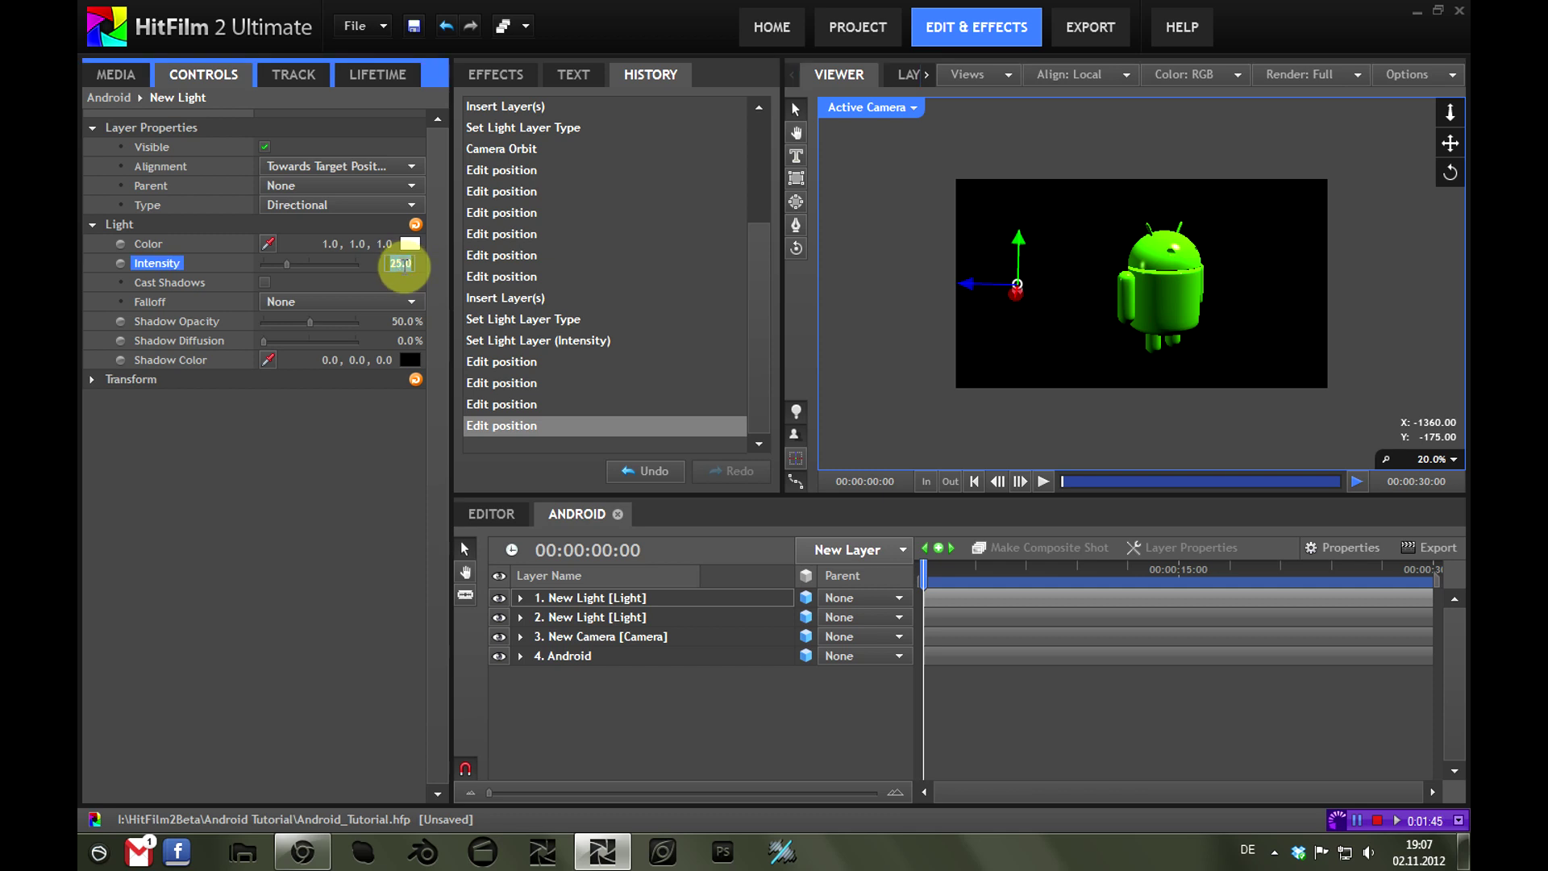
text(10)
key(Return)
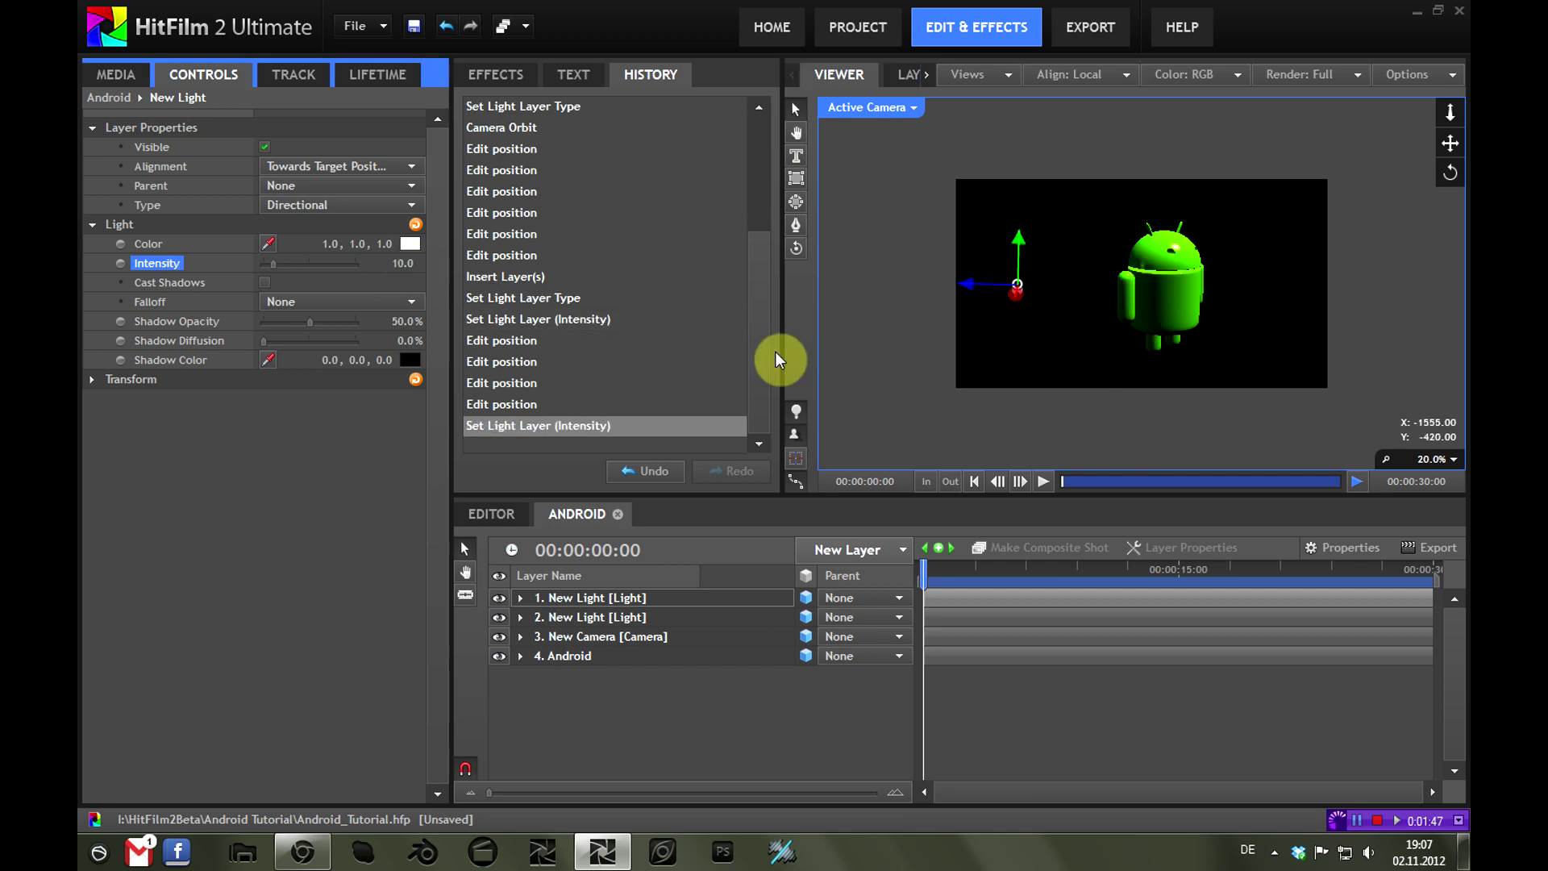
click(500, 597)
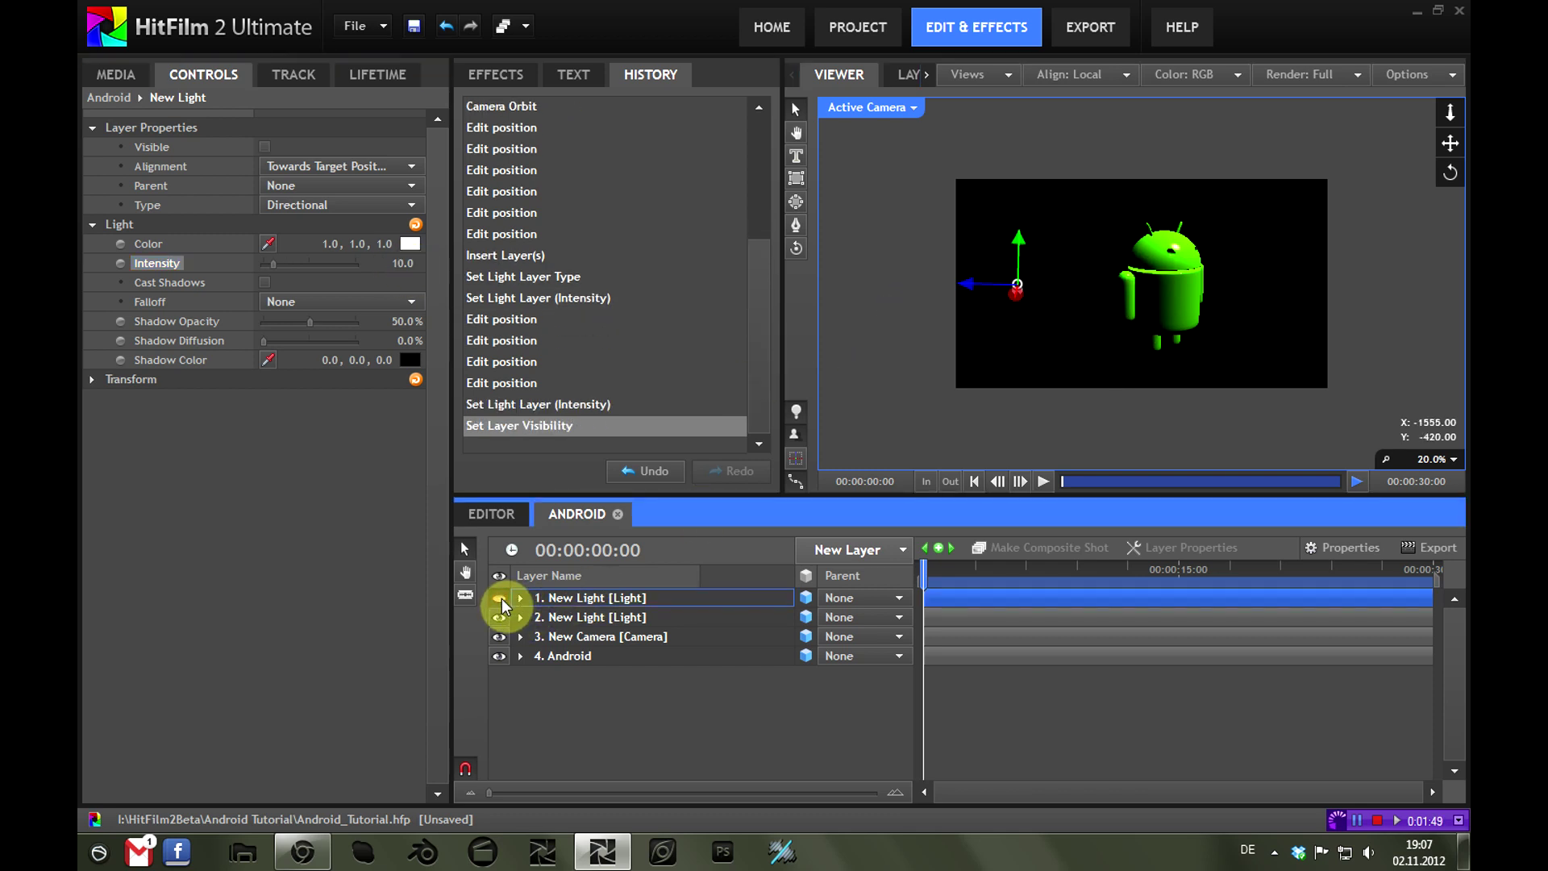
click(501, 597)
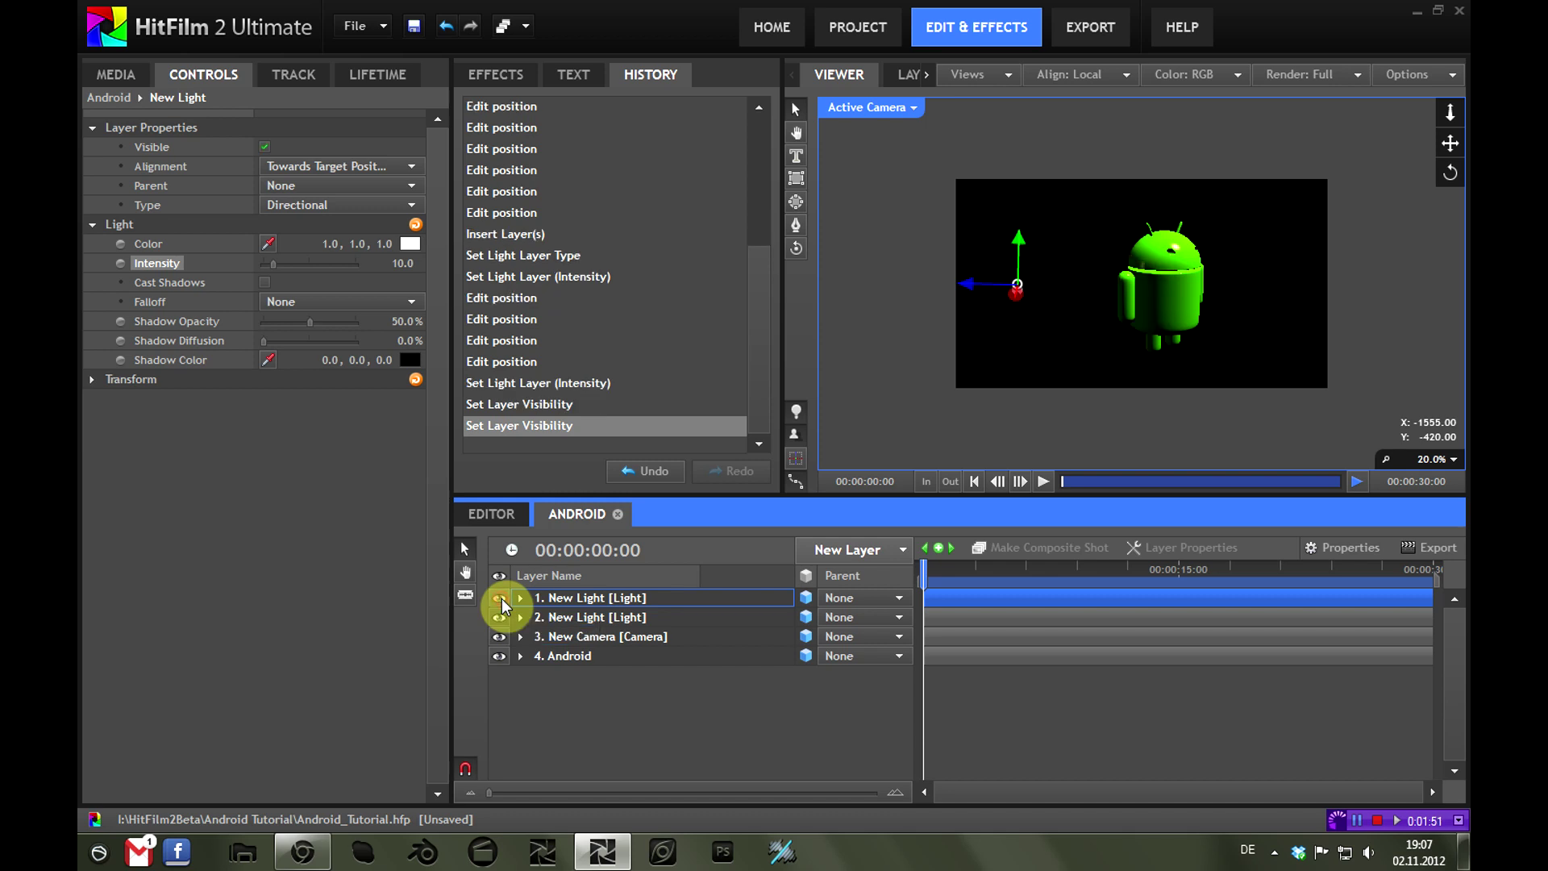
Move the Android layer to the top of the layer stack and expand its Material properties
click(1431, 458)
click(1434, 663)
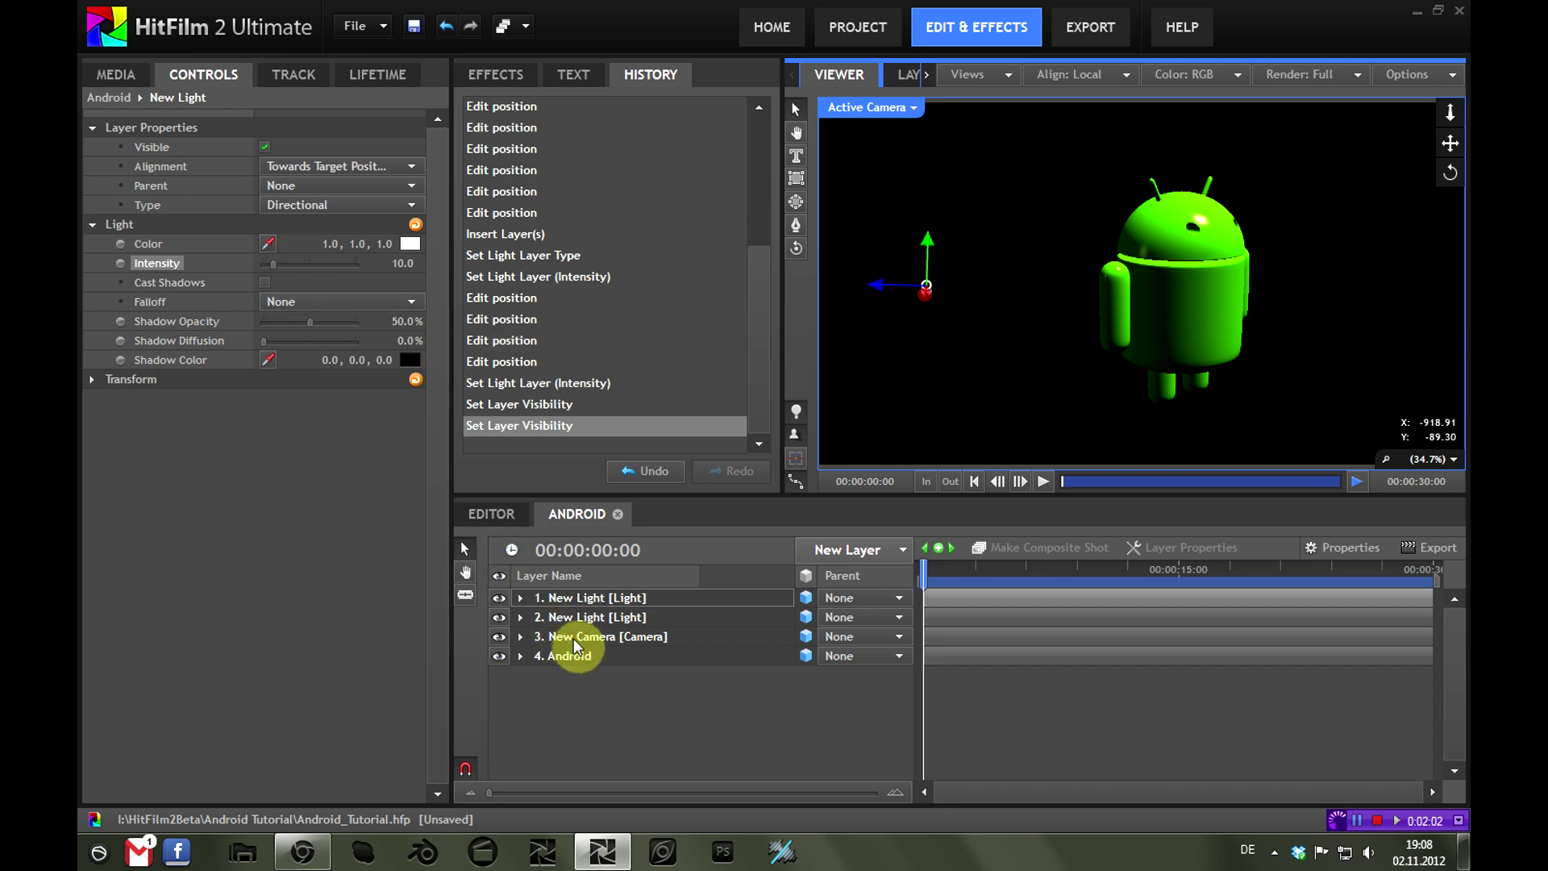
drag(574, 655, 553, 592)
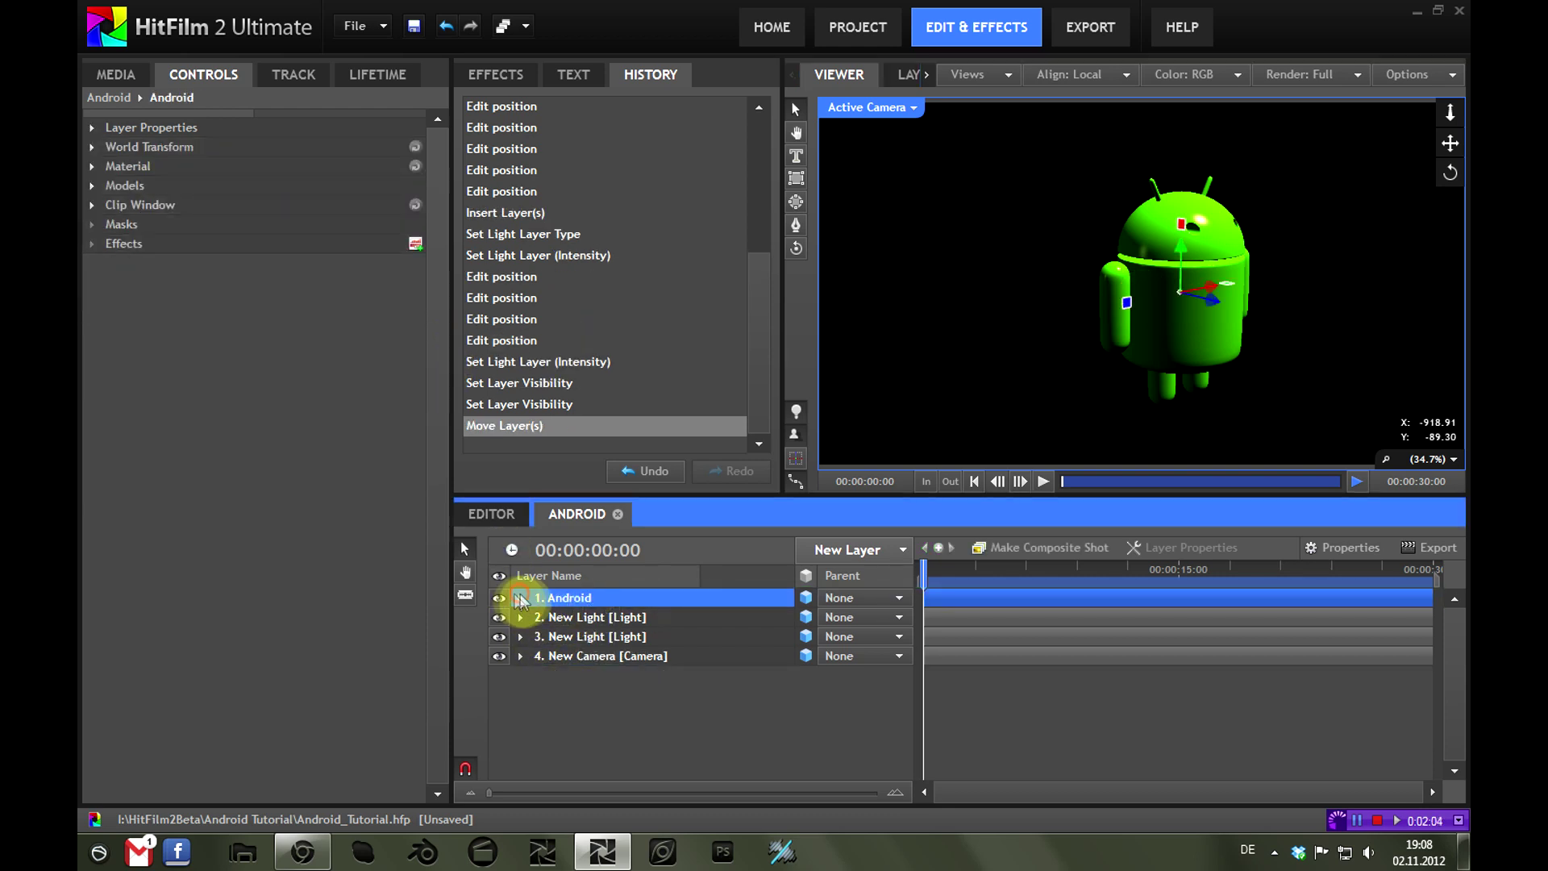
click(520, 597)
click(535, 633)
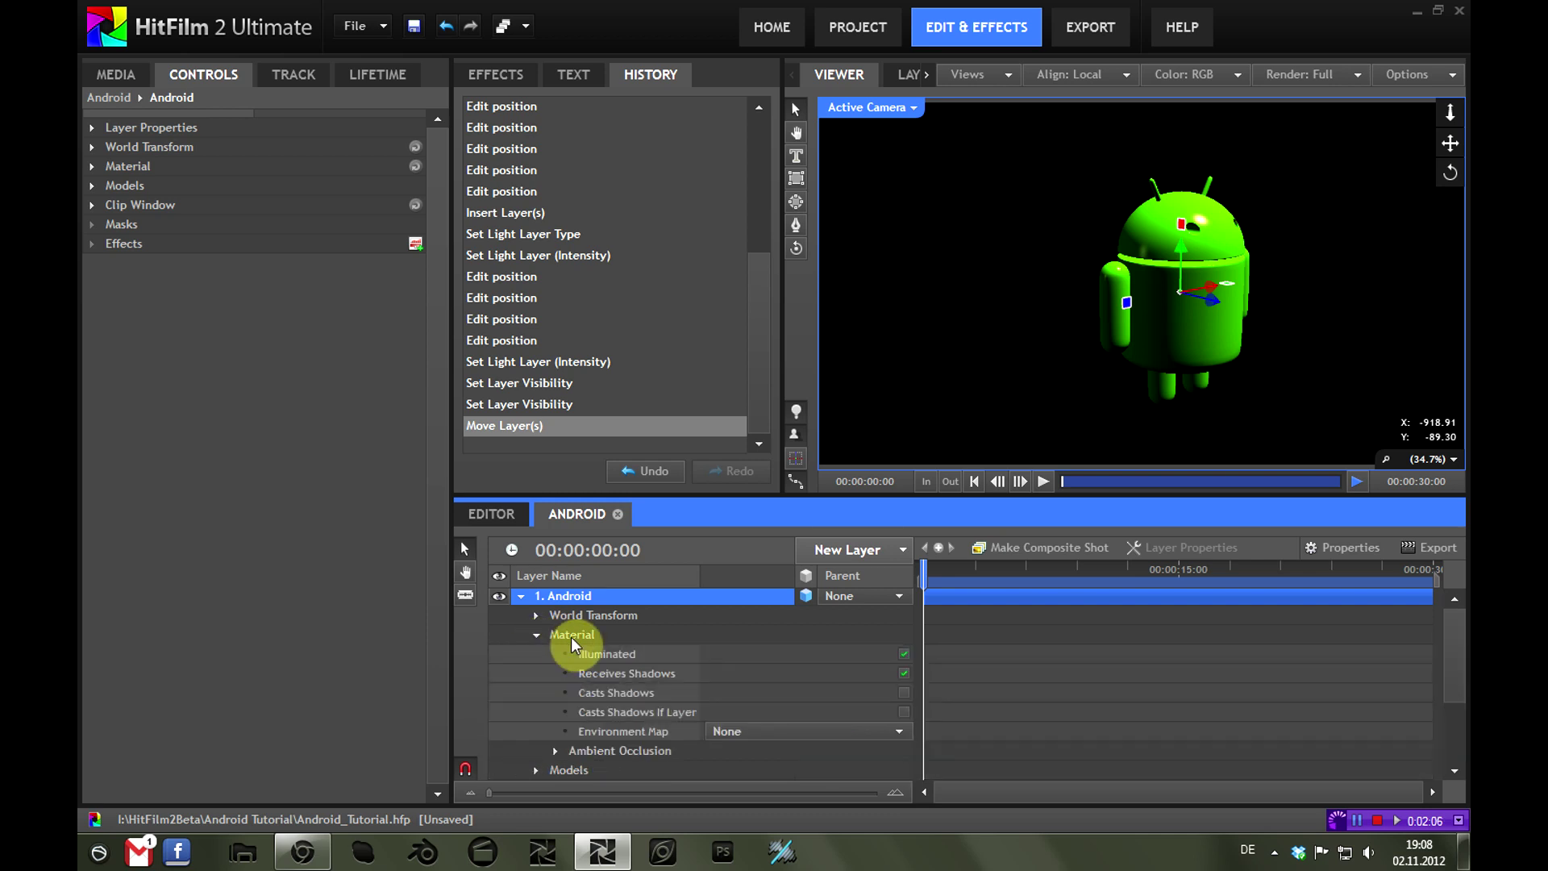
Enable Ambient Occlusion in the Android layer's Material properties
click(571, 637)
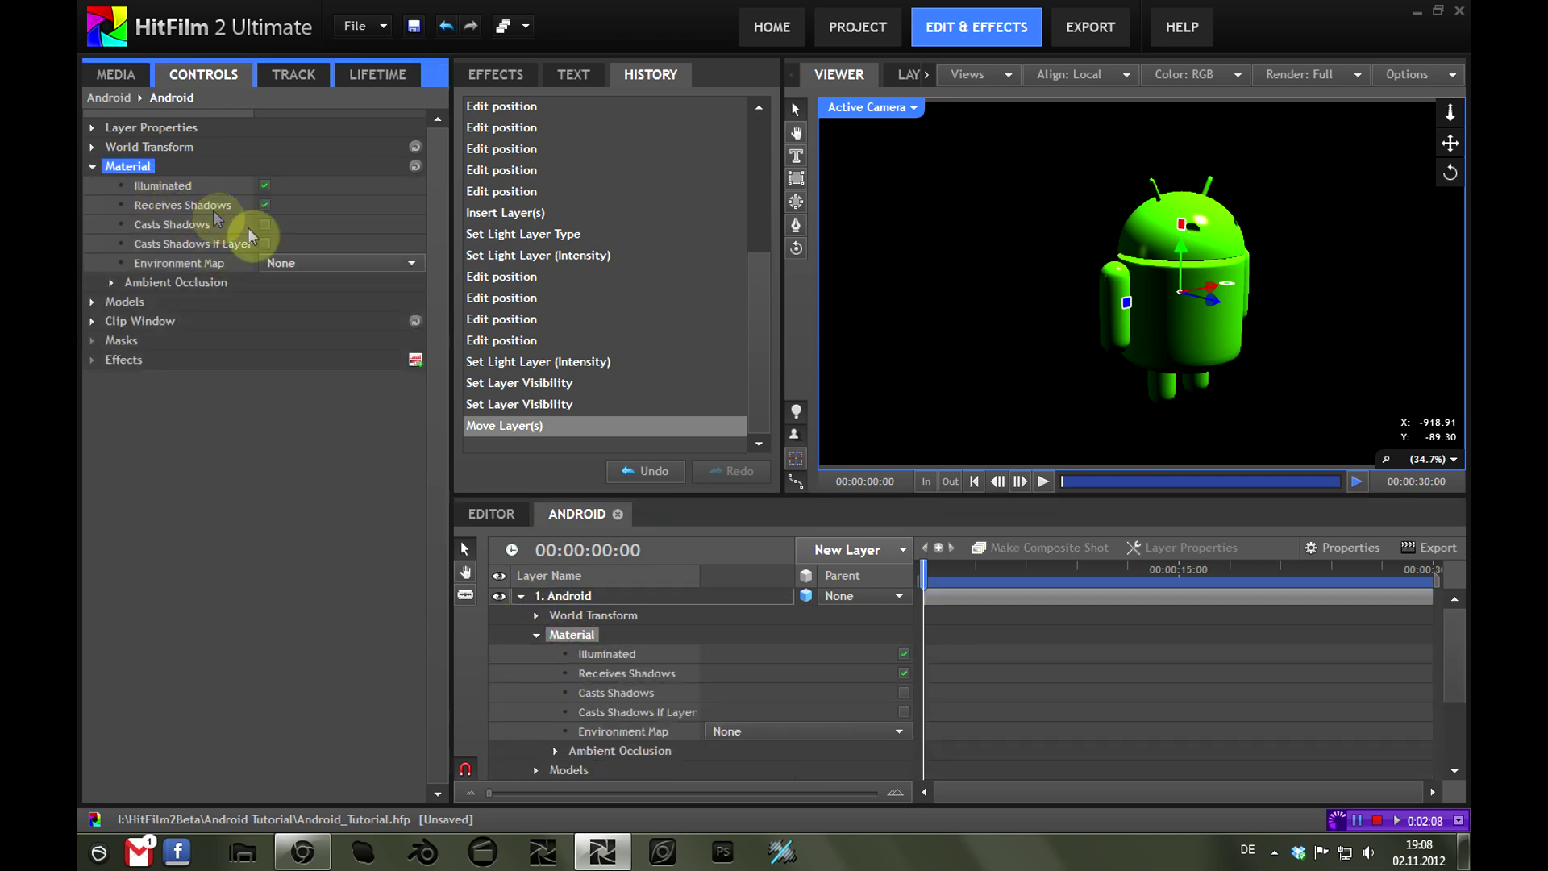
click(111, 283)
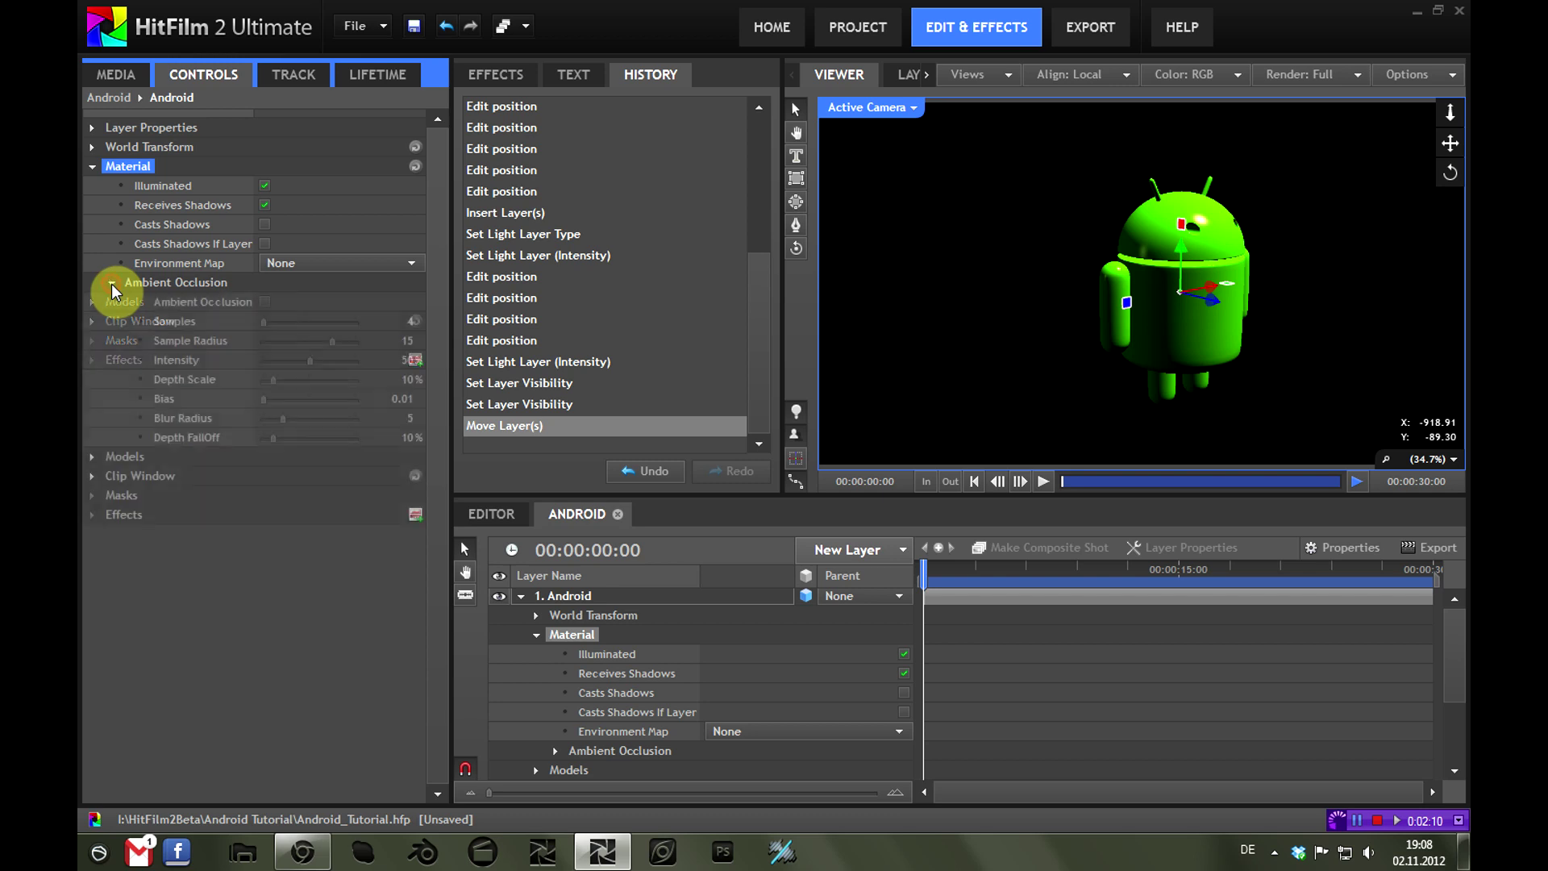
click(263, 302)
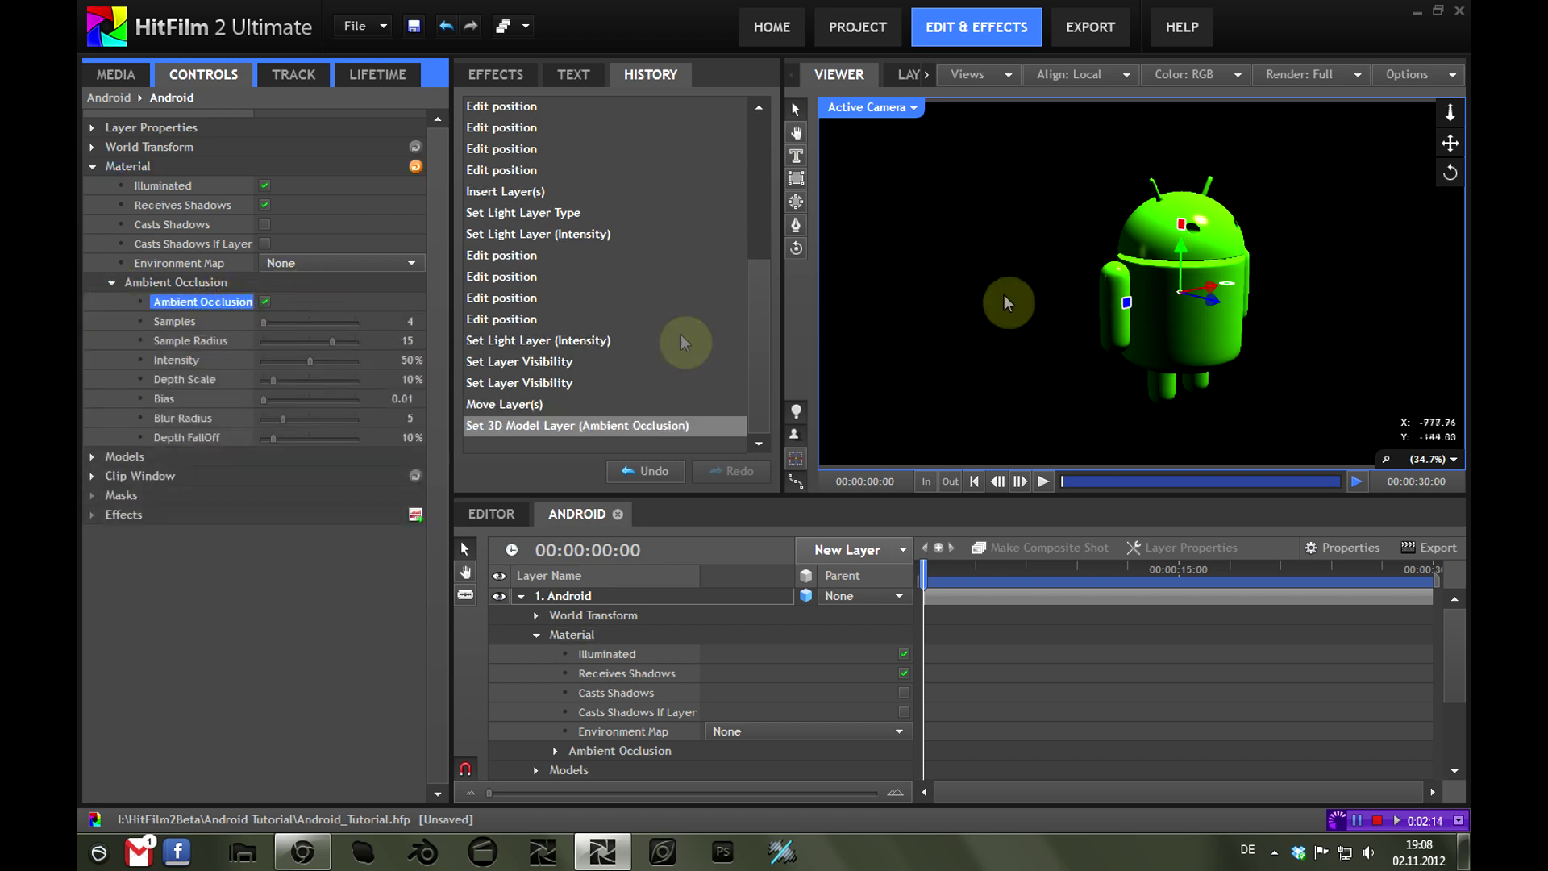
Toggle the Android layer's Ambient Occlusion off and on repeatedly to compare its effect on the robot, leaving it enabled
scroll(1006, 302, up, 2)
middle_drag(1259, 239, 1192, 234)
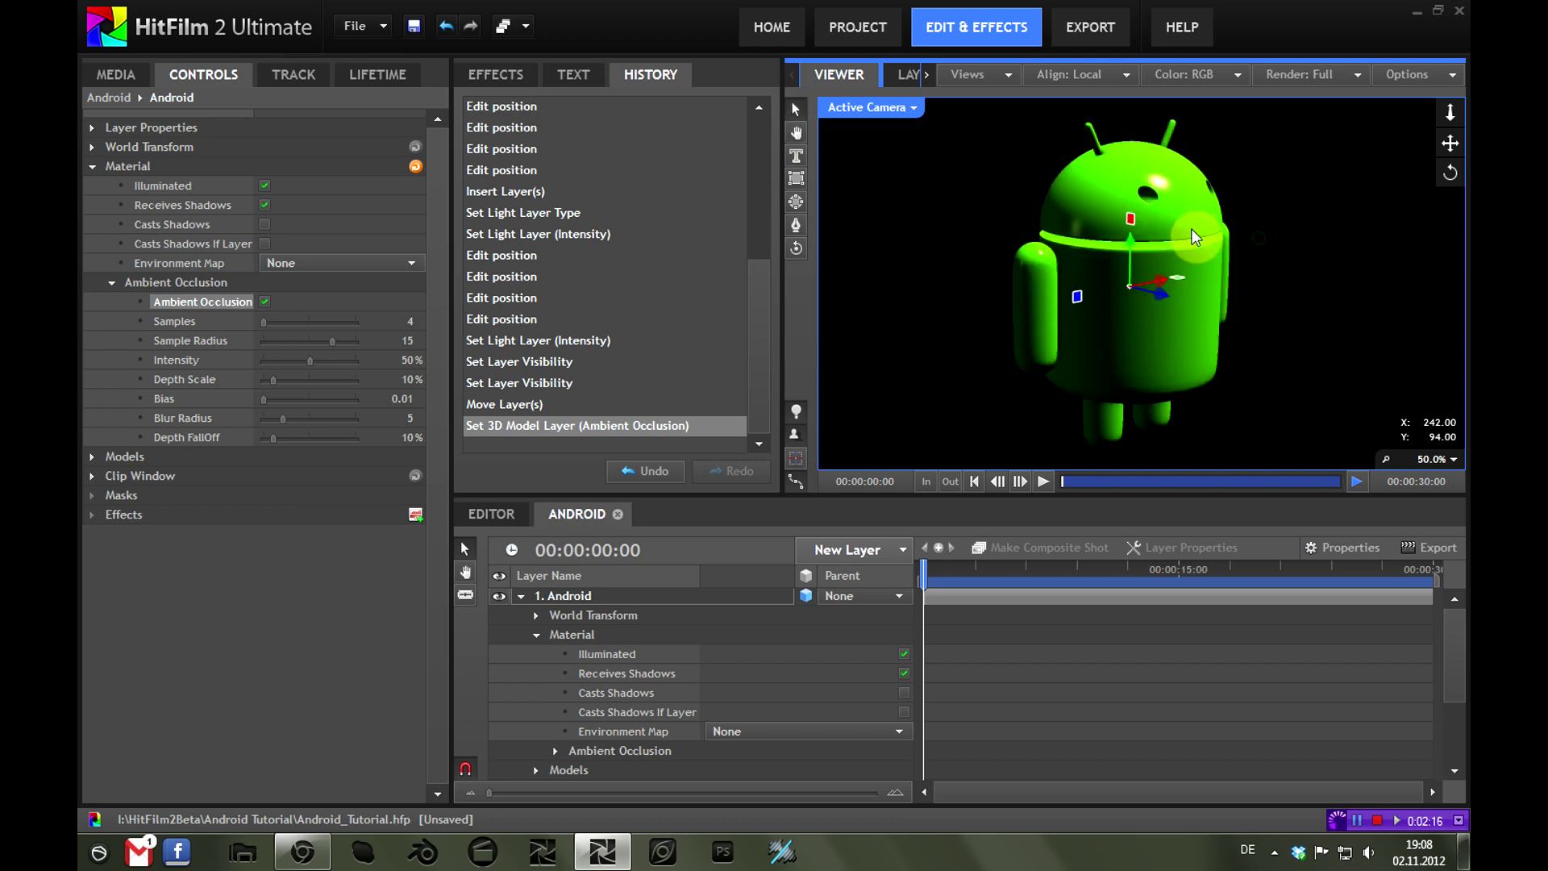
click(264, 303)
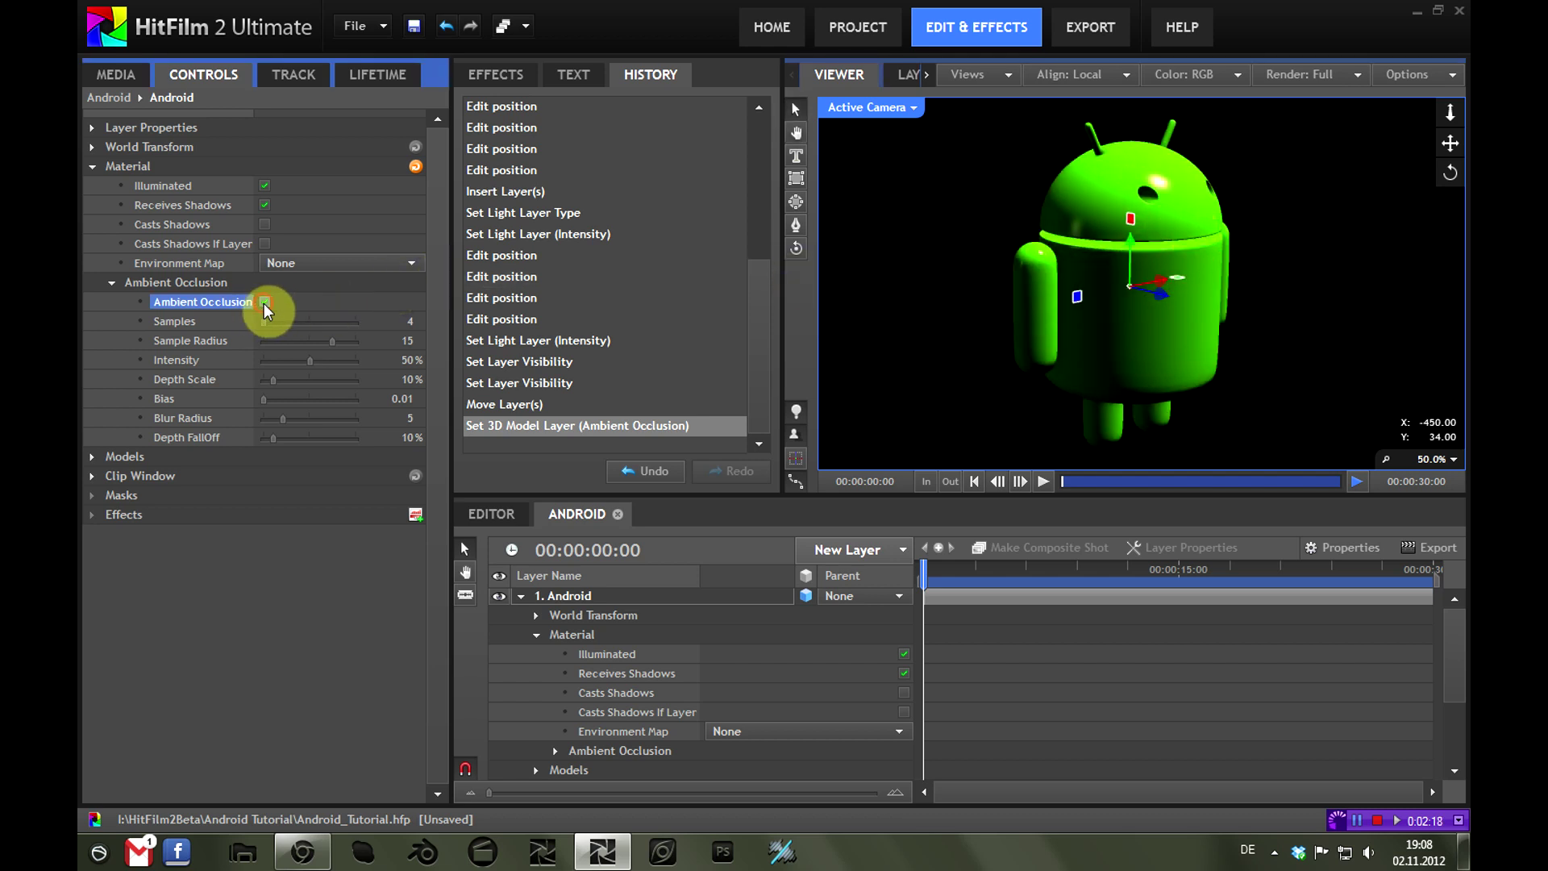
click(265, 303)
click(266, 303)
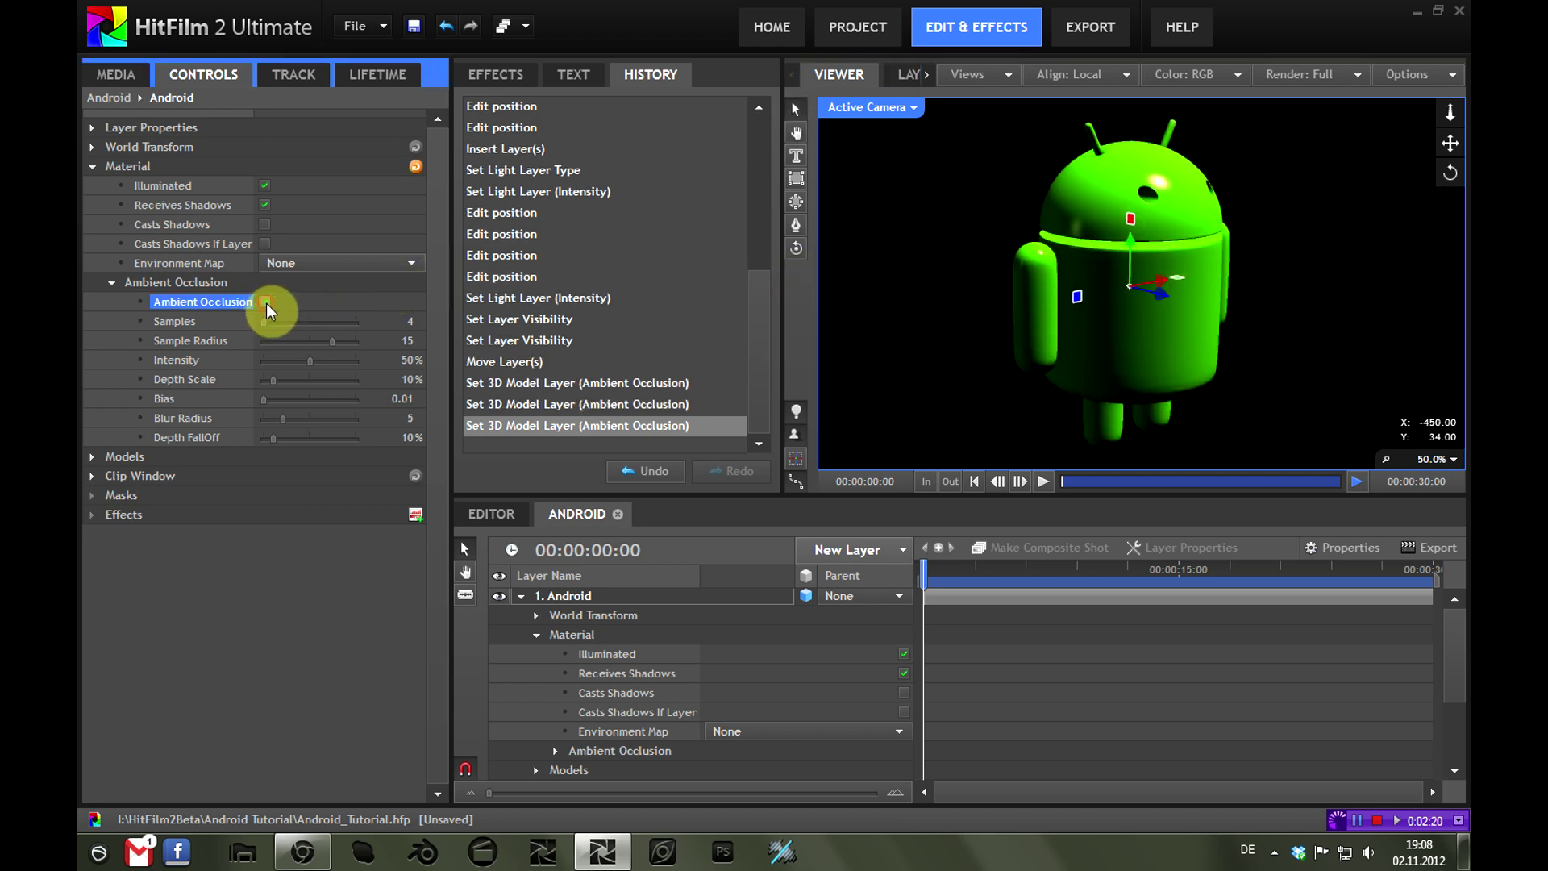
click(266, 303)
click(266, 303)
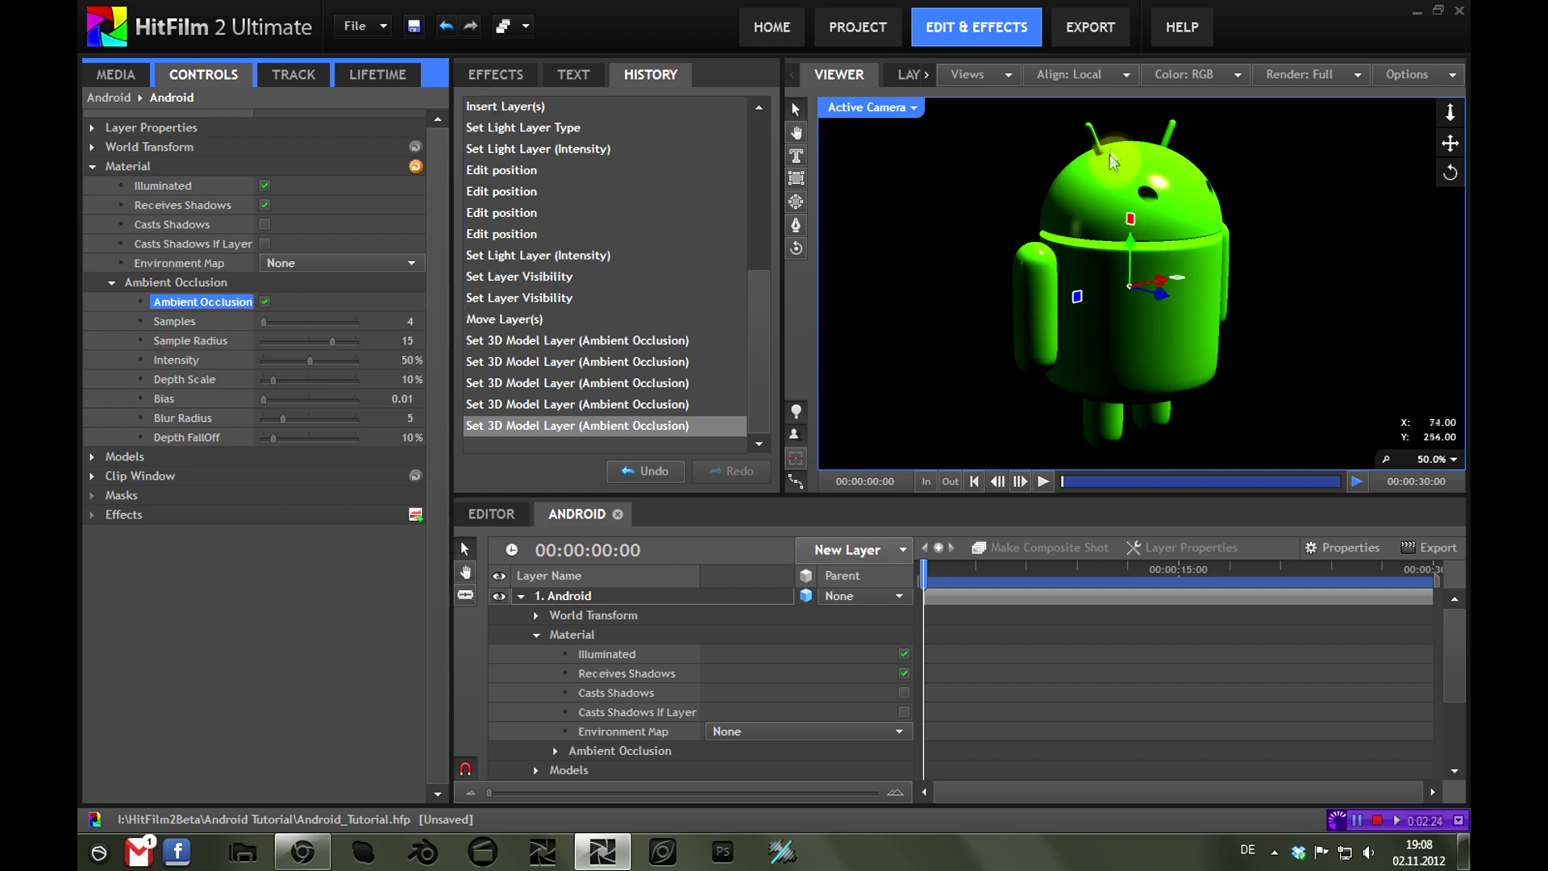
click(266, 302)
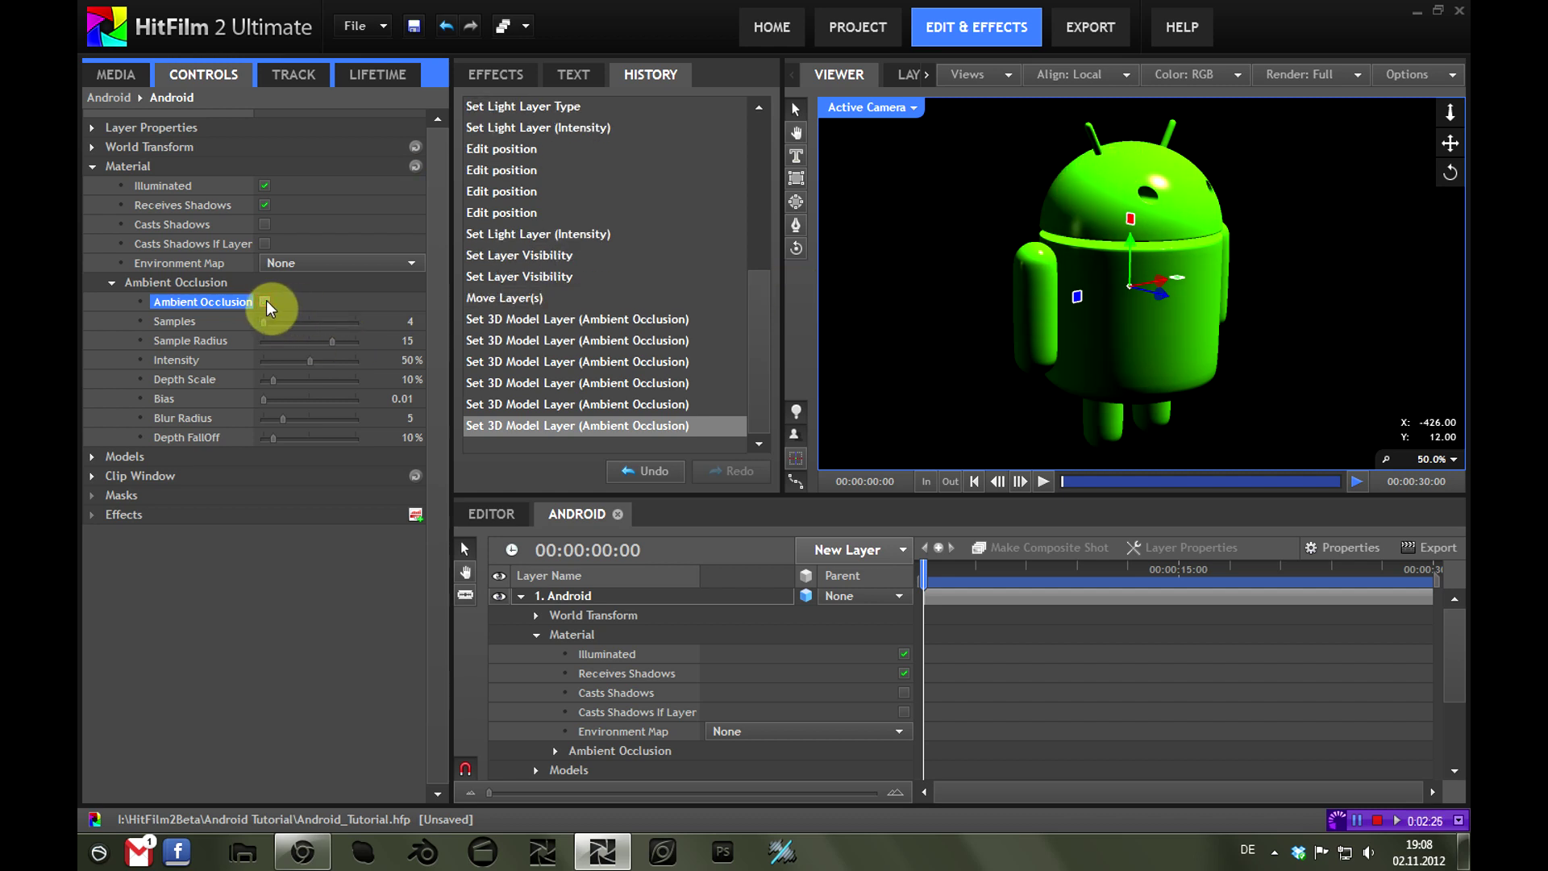
click(266, 302)
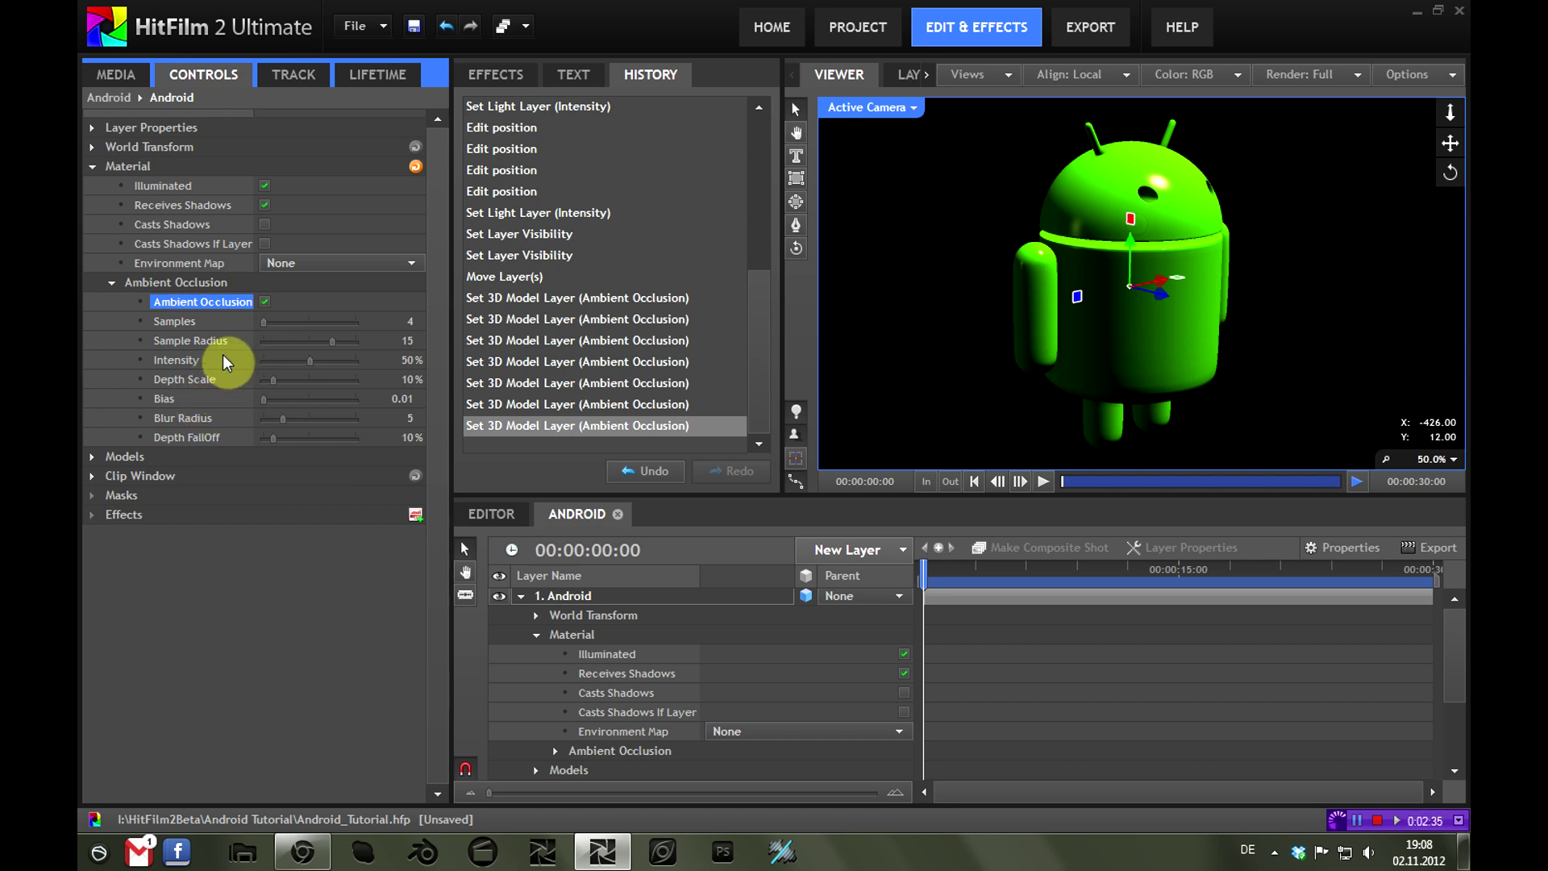
click(111, 282)
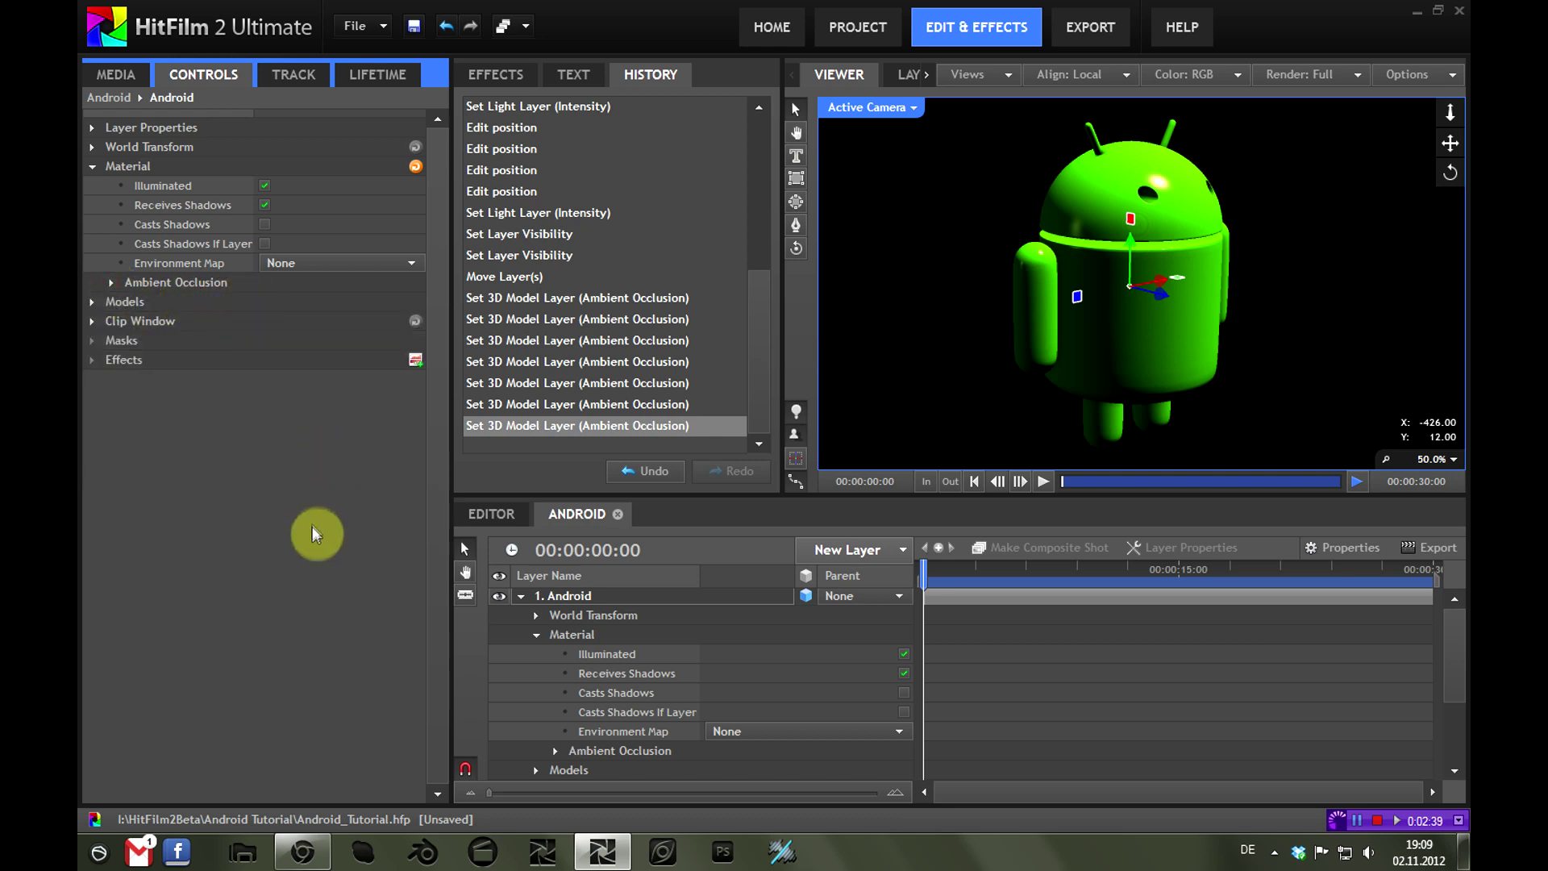
Import Harbor.jpg from the HitFilm2Beta\Android Tutorial folder into the project media for use as an environment map
click(186, 264)
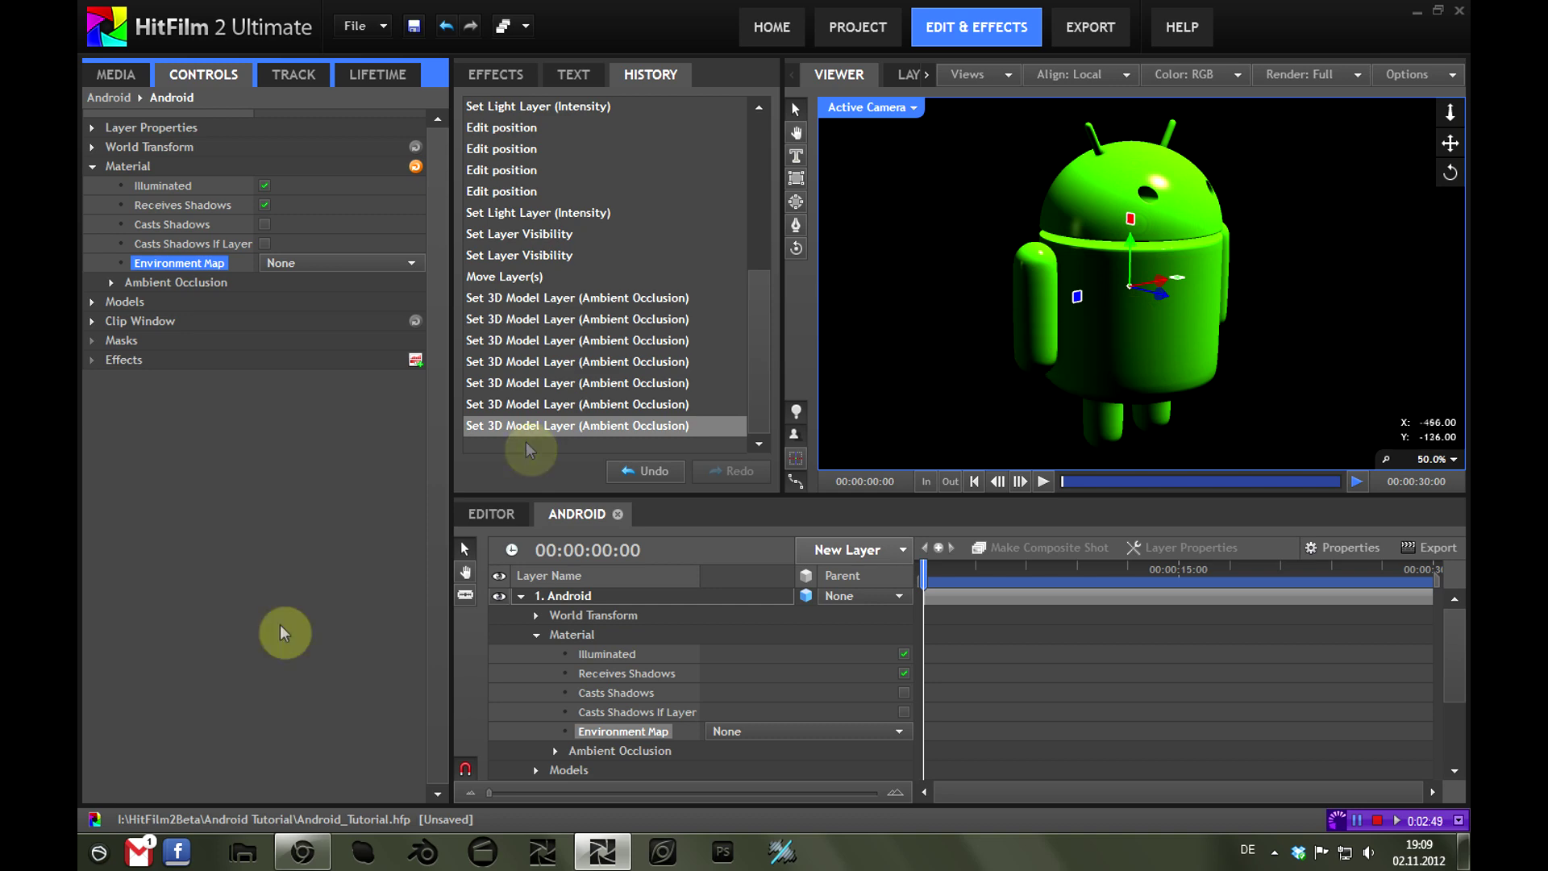
click(242, 852)
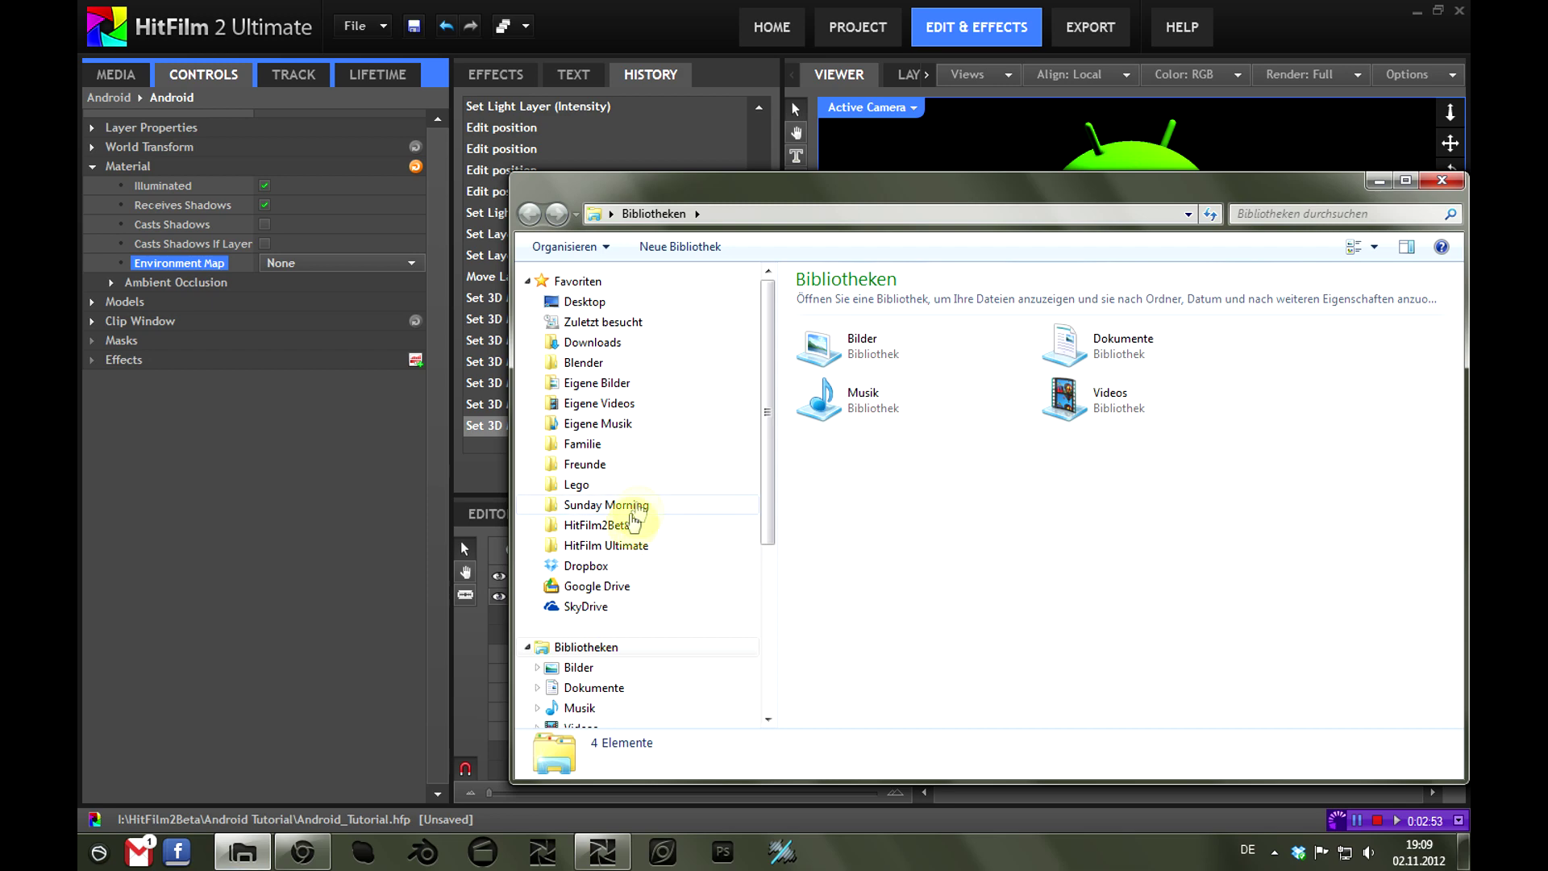
click(613, 525)
double_click(857, 302)
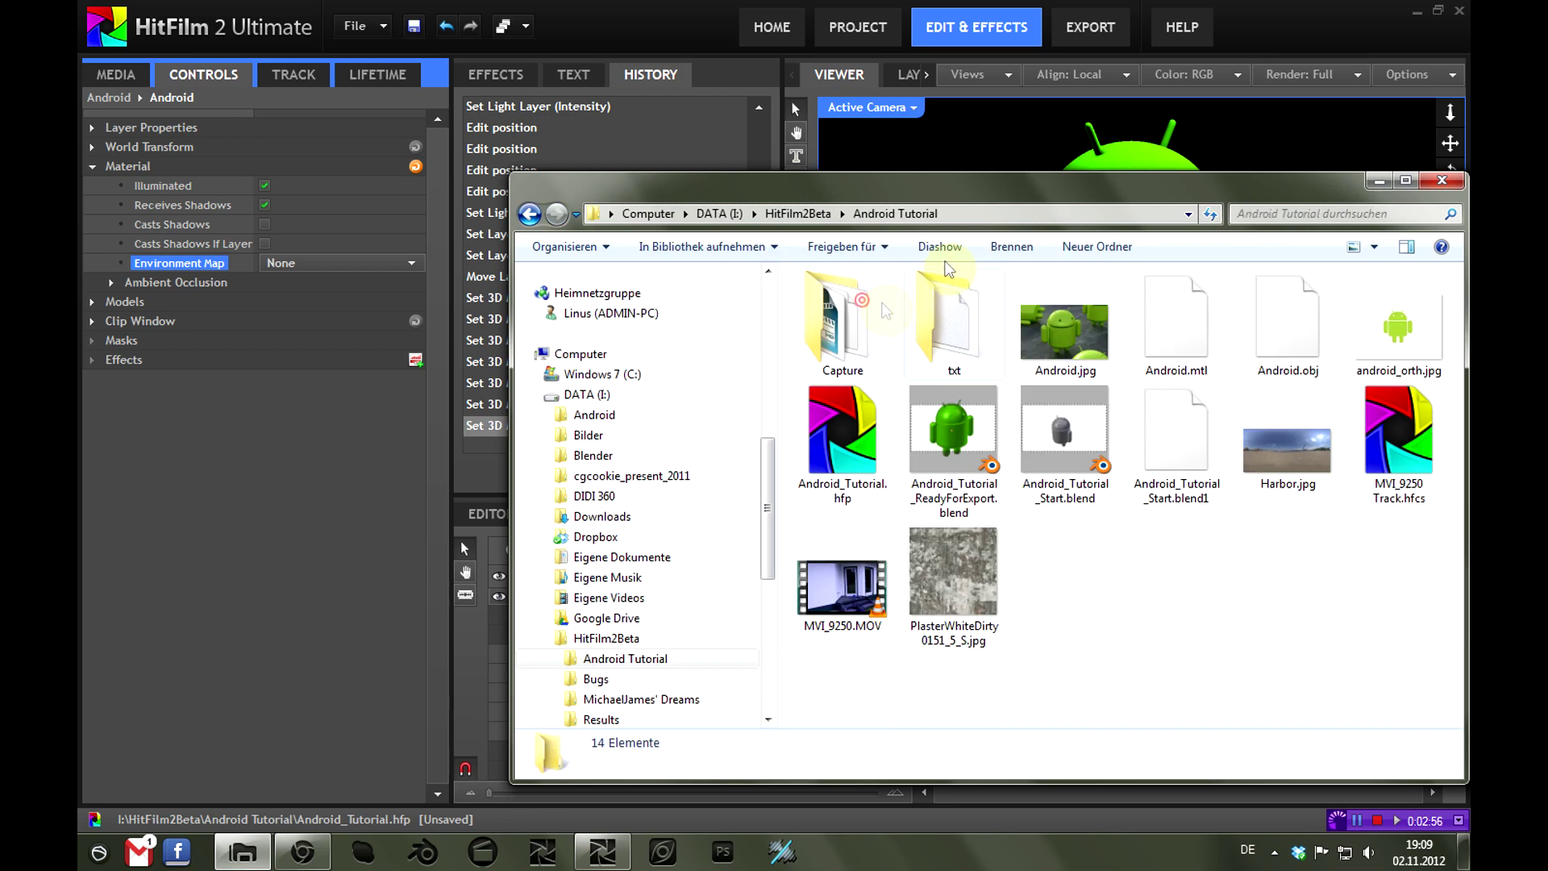
drag(907, 179, 723, 135)
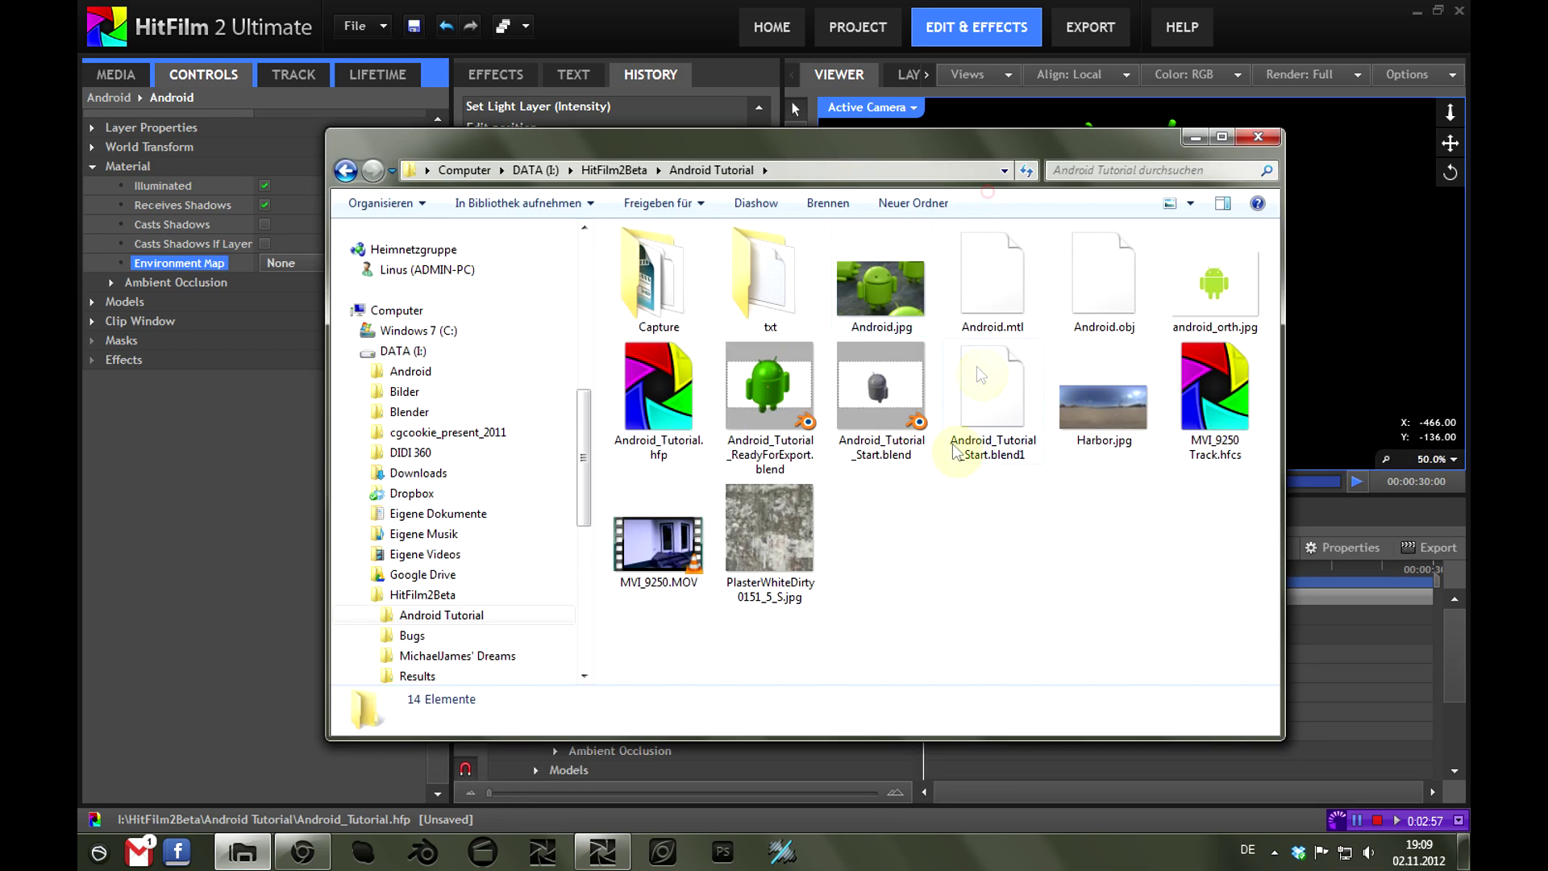
click(1116, 414)
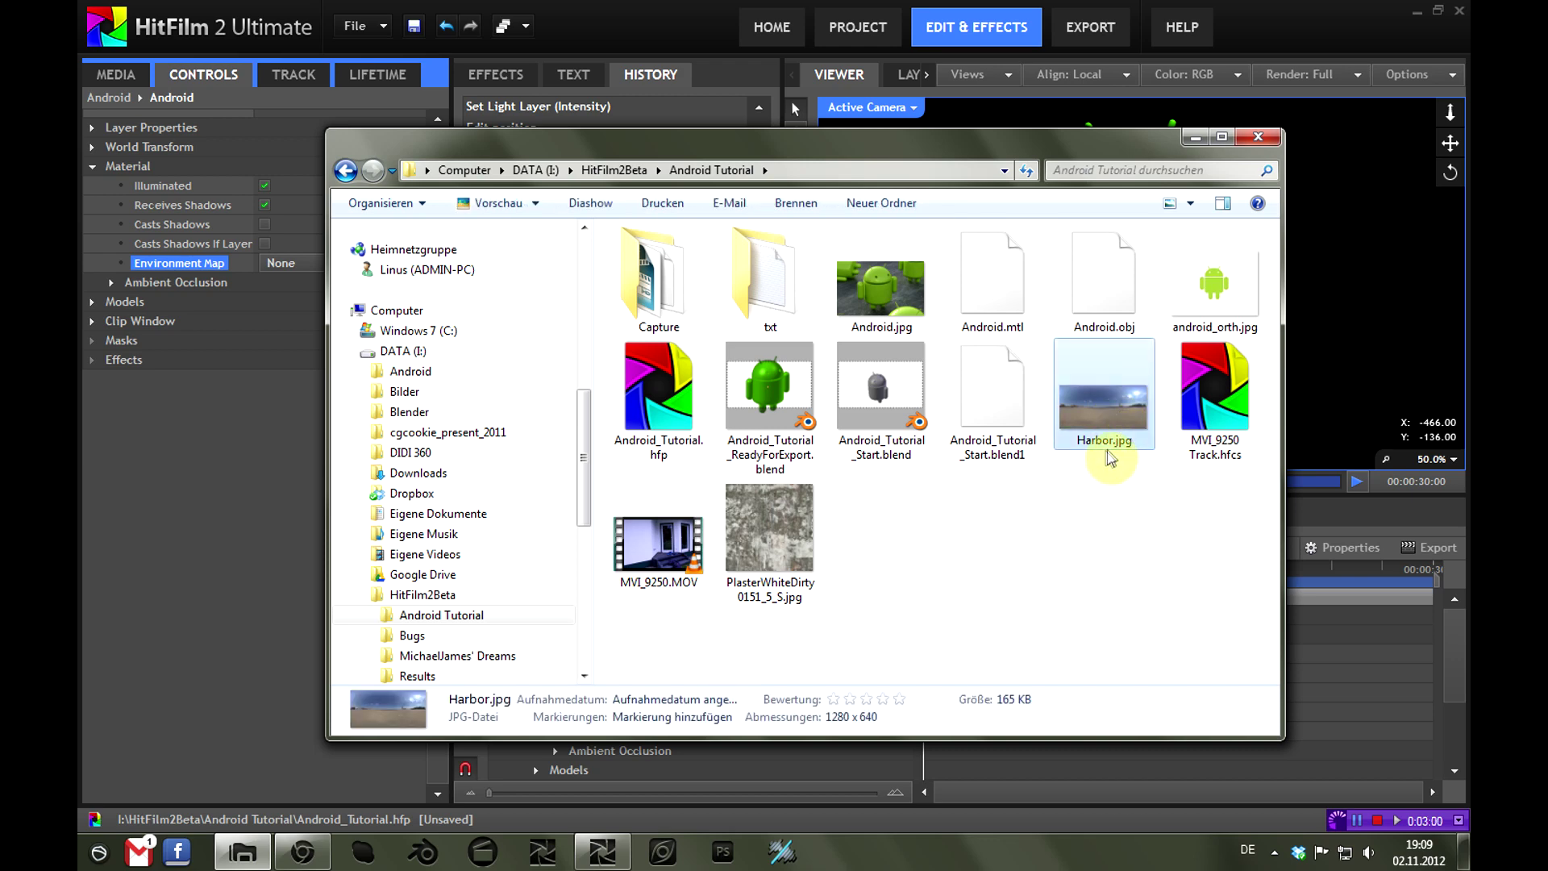
drag(1114, 404, 198, 601)
click(200, 600)
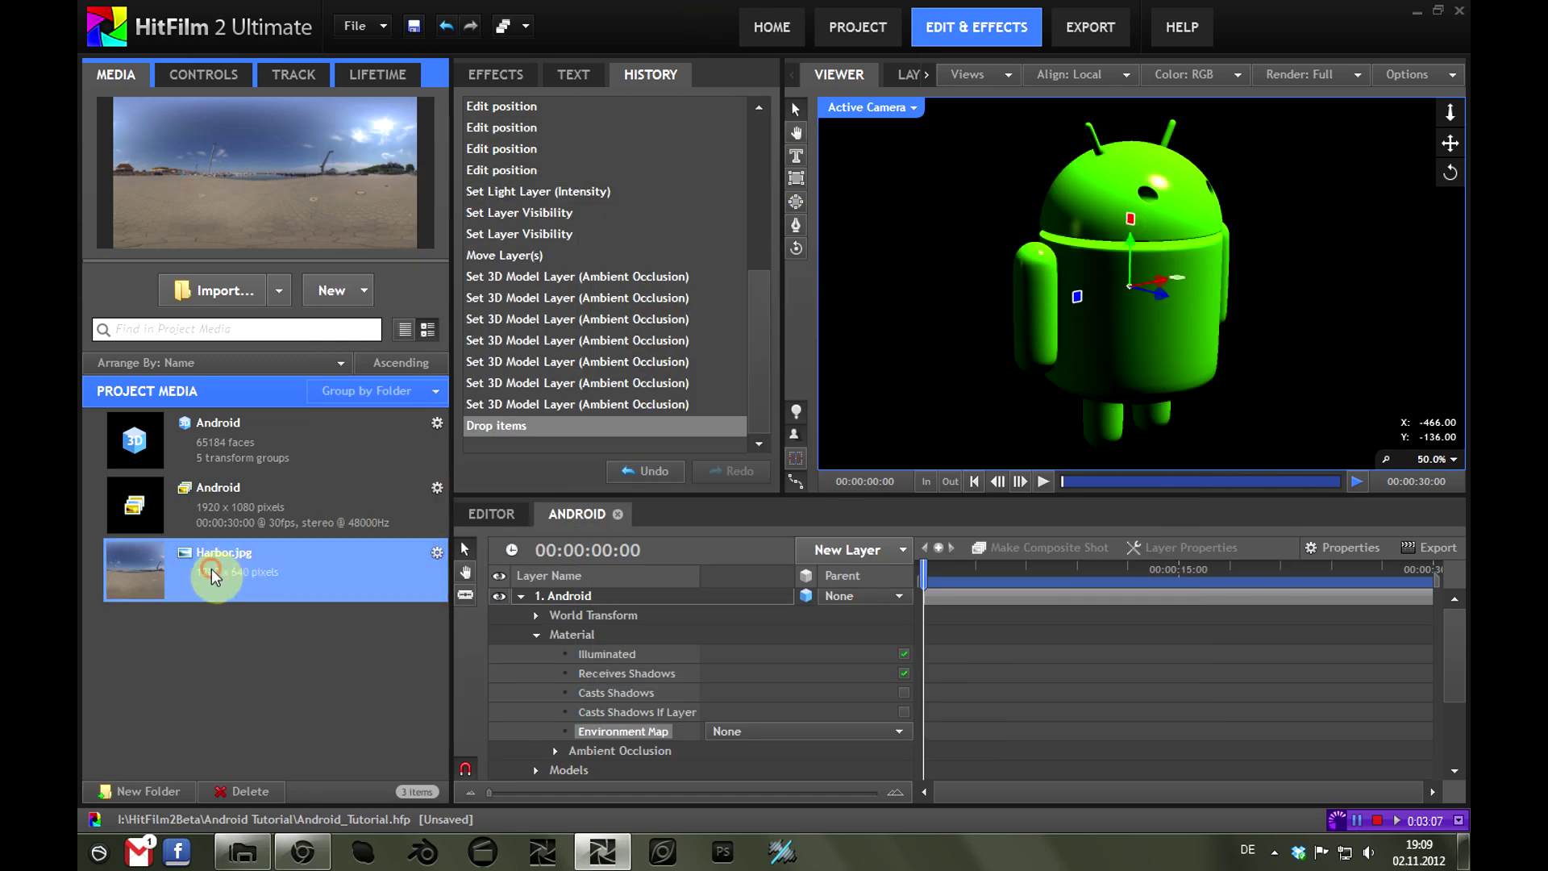
Add Harbor.jpg to the Android composite shot as the lowest layer and hide that layer
drag(212, 568, 632, 776)
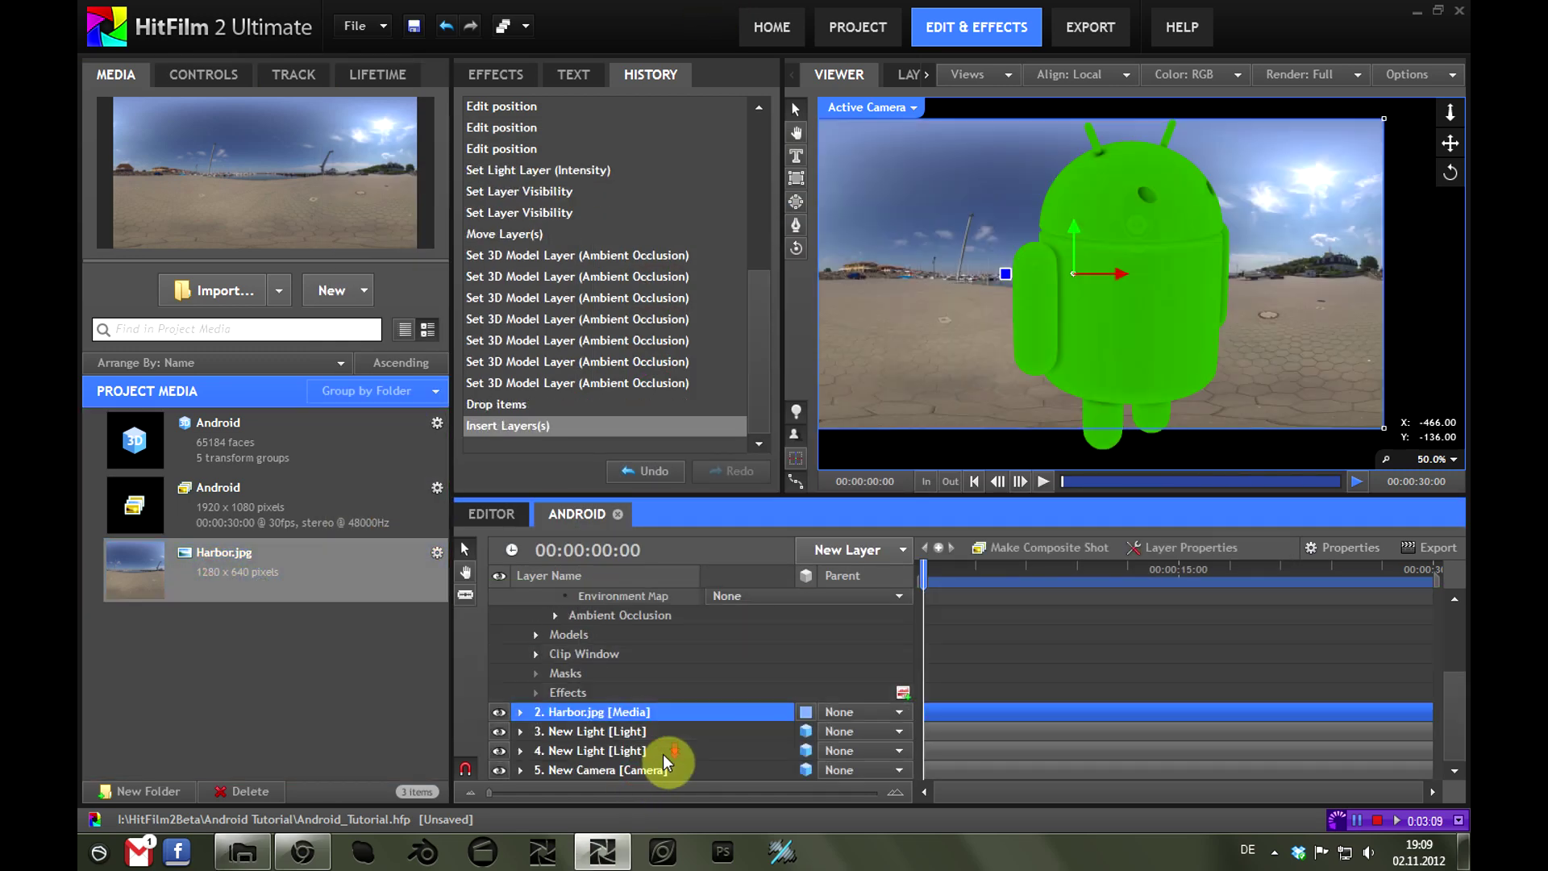
drag(637, 718, 637, 772)
scroll(1109, 279, down, 1)
click(498, 775)
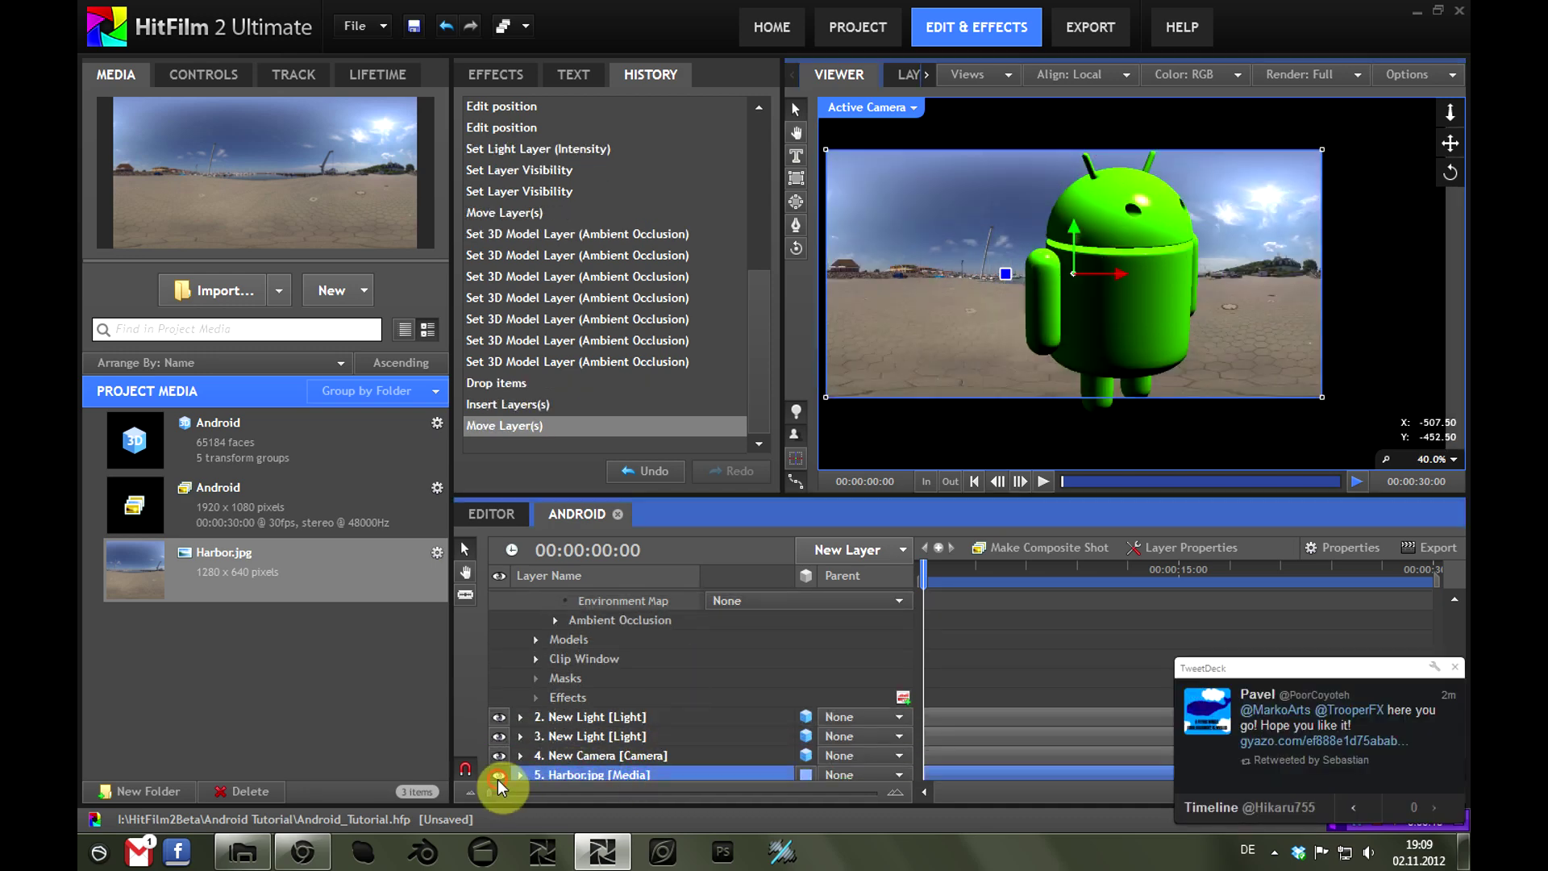
Set the Android material's Environment Map to Use Layer, with Harbor.jpg as the source layer
scroll(658, 717, up, 3)
click(567, 640)
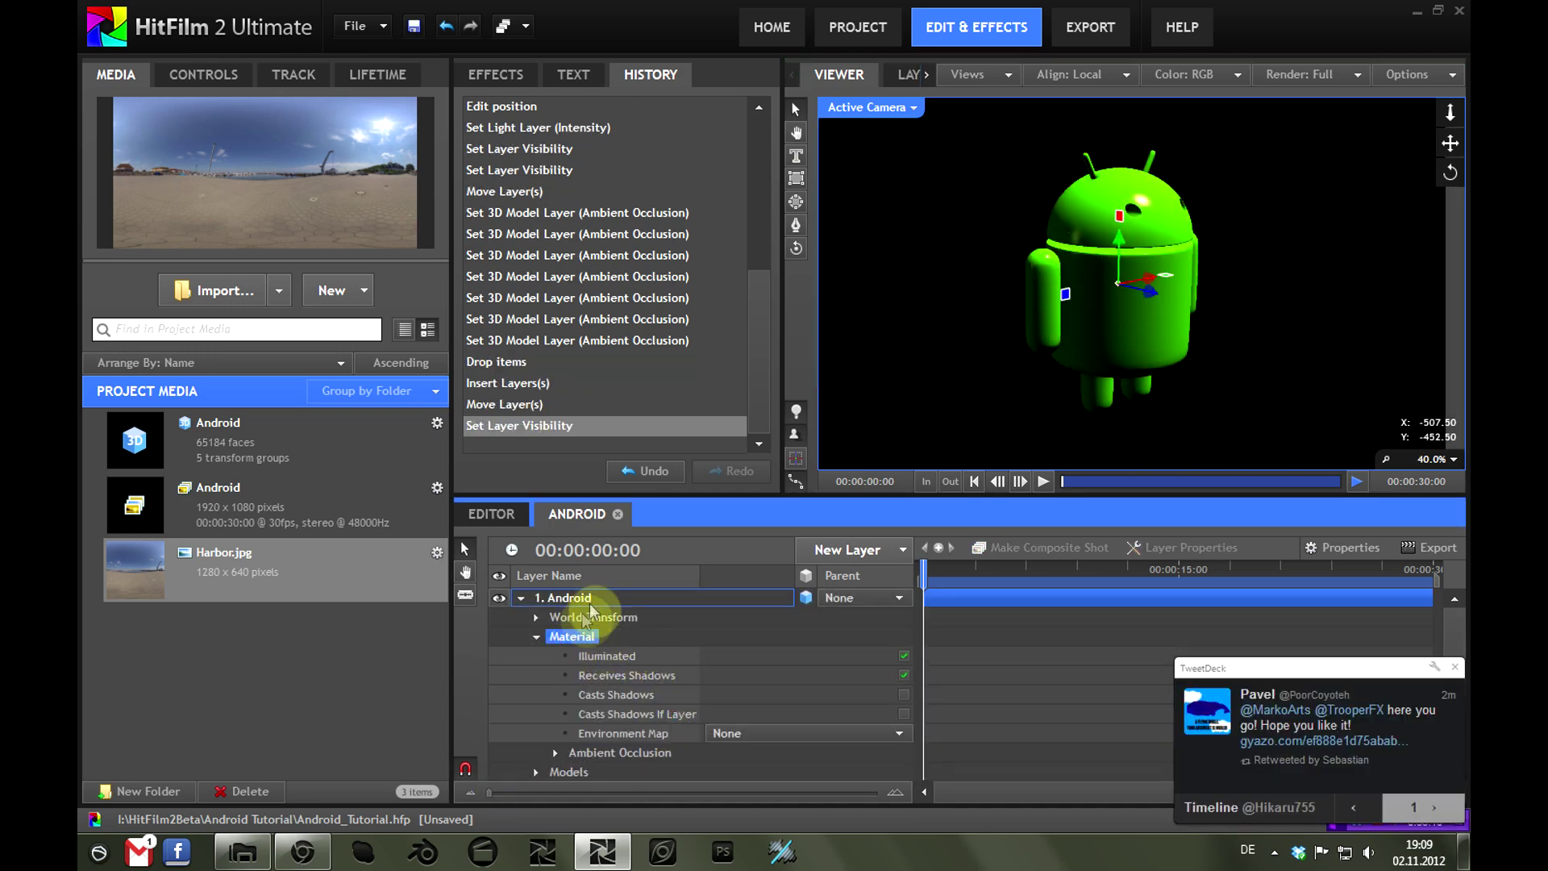
click(589, 637)
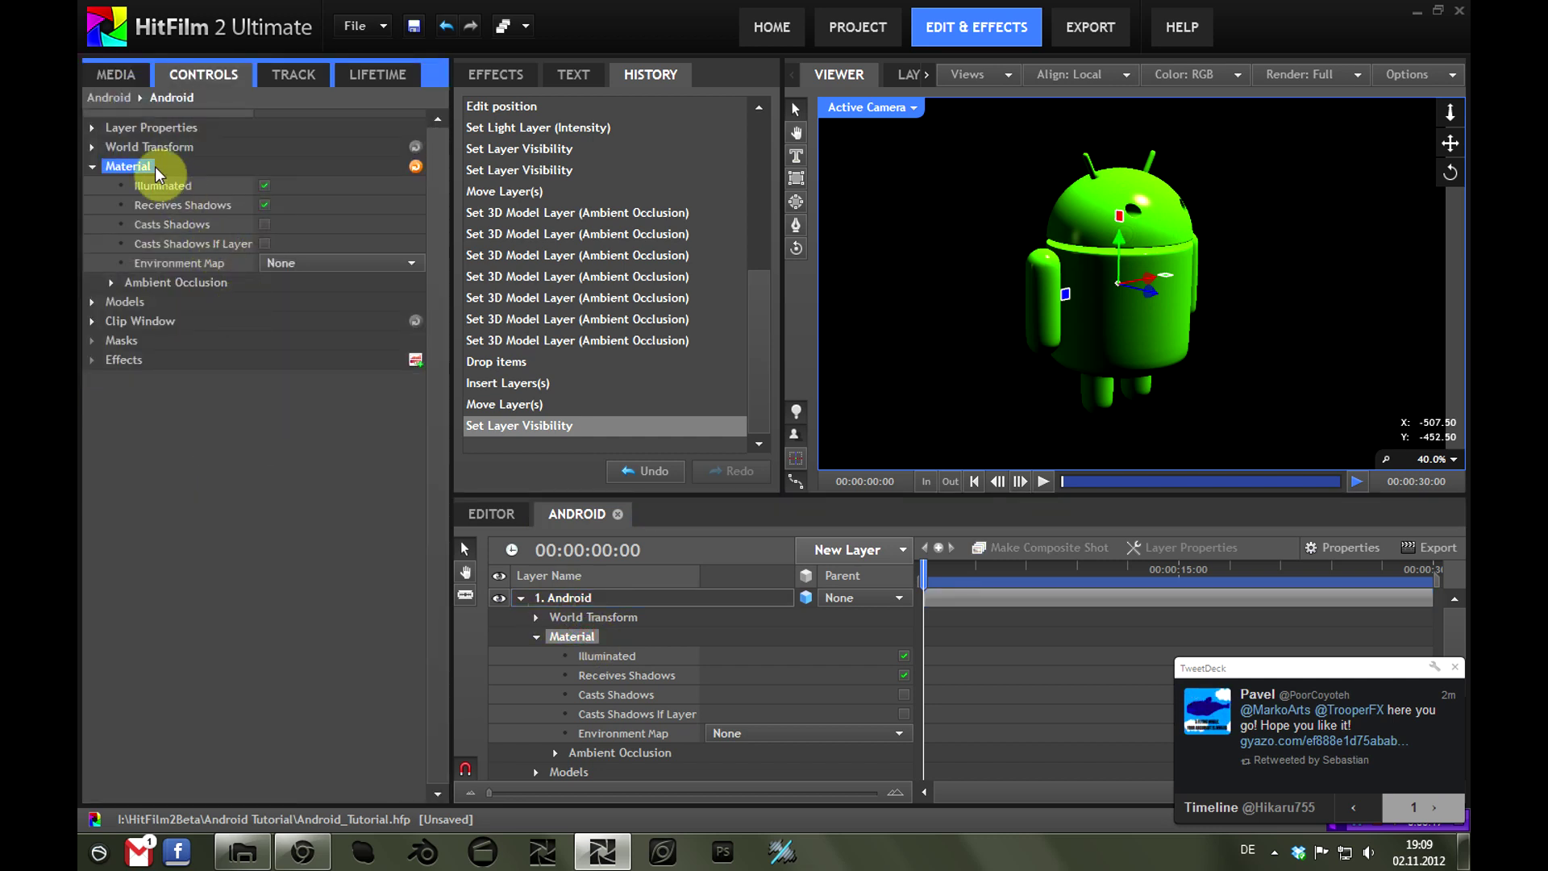
click(329, 264)
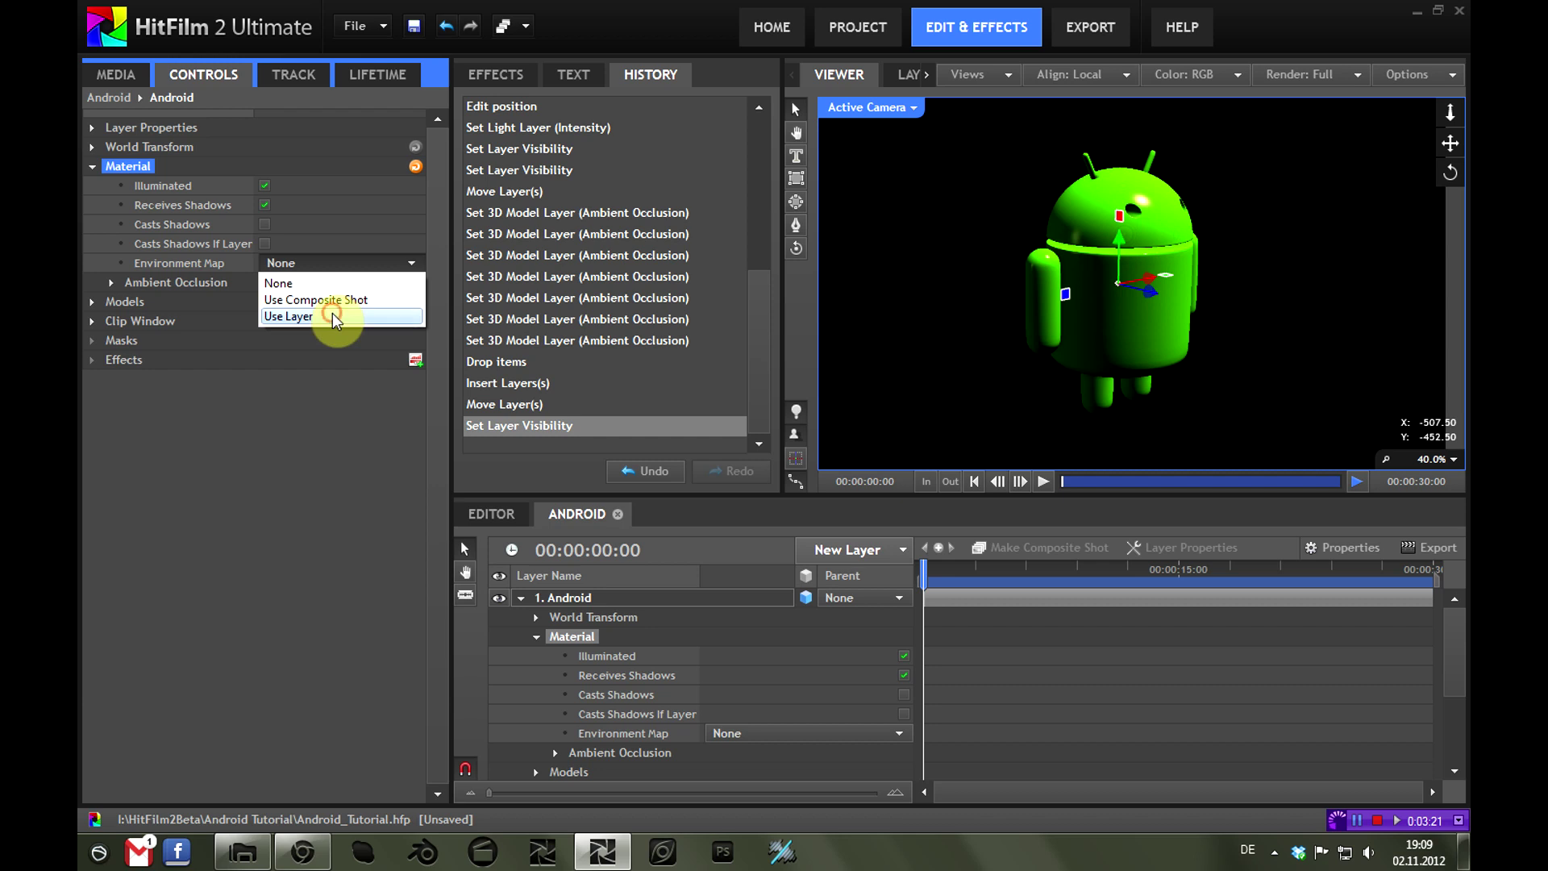
click(332, 314)
click(323, 282)
click(322, 321)
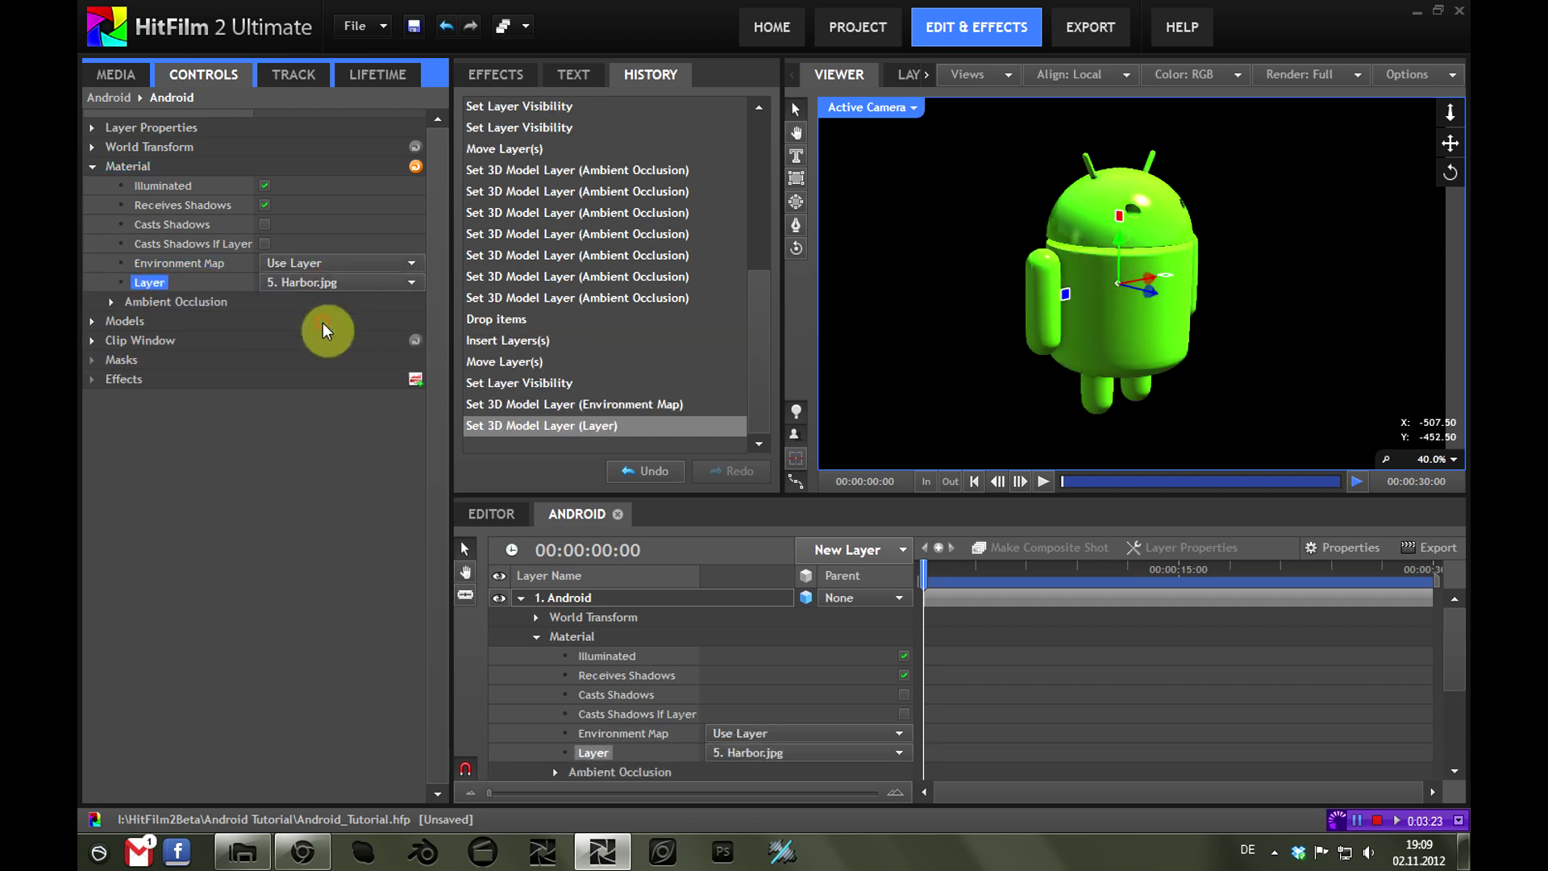
Orbit the camera around the robot to check its reflections, and reset the camera transform
click(797, 245)
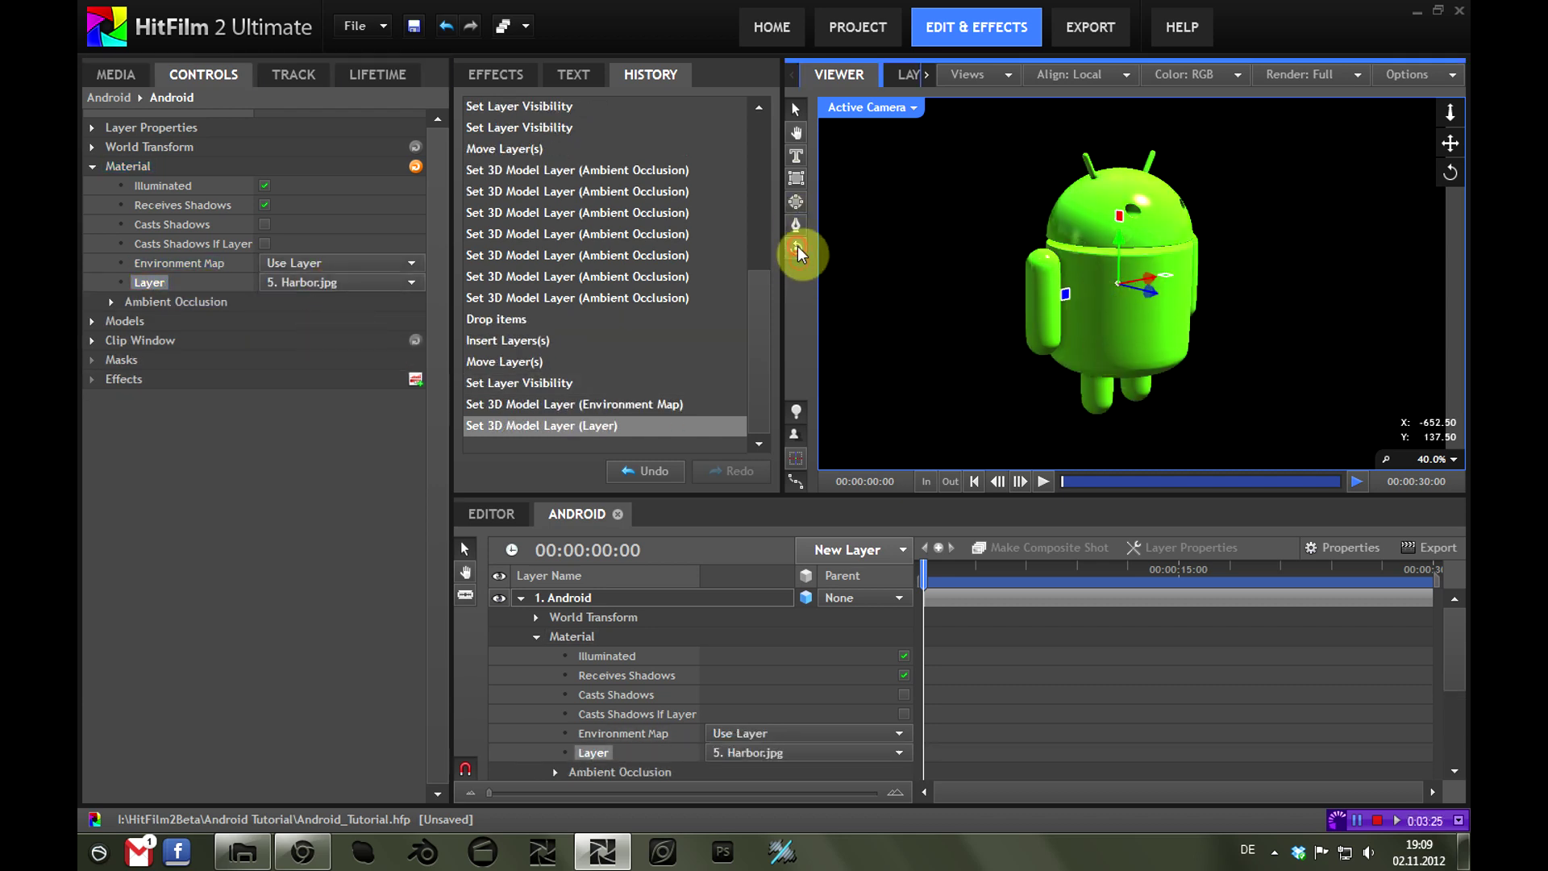
drag(1119, 282, 838, 238)
mouse_move(1073, 375)
mouse_down()
mouse_move(1000, 395)
mouse_move(1125, 409)
mouse_move(1057, 397)
mouse_up()
click(870, 105)
click(899, 409)
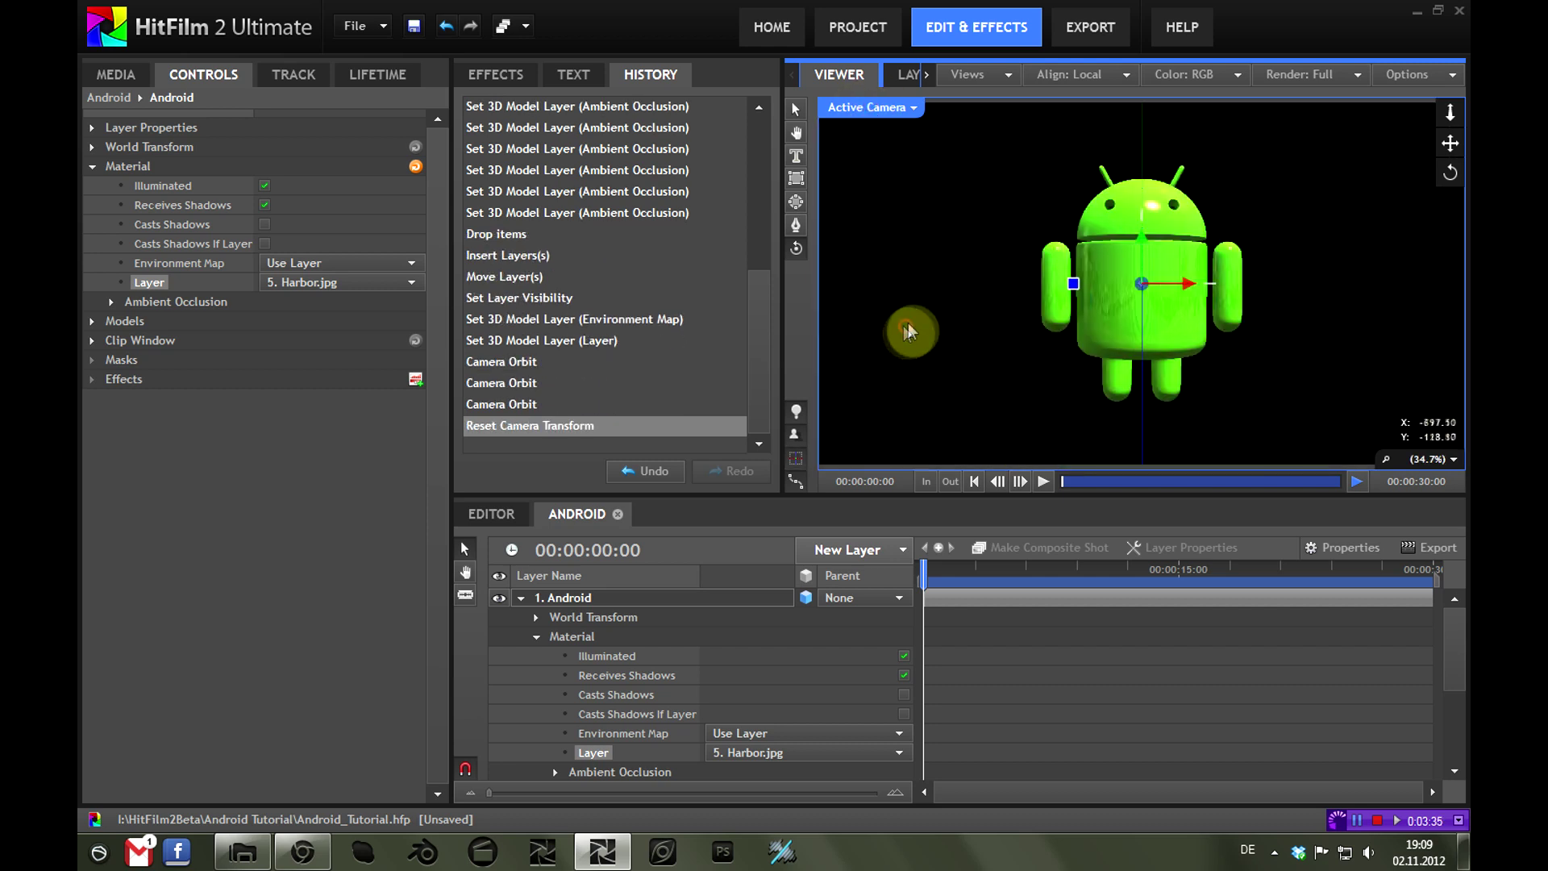
Orbit the camera above and behind the robot to inspect the environment reflections, and restore the default camera transform
drag(1143, 288, 579, 47)
drag(840, 225, 1129, 255)
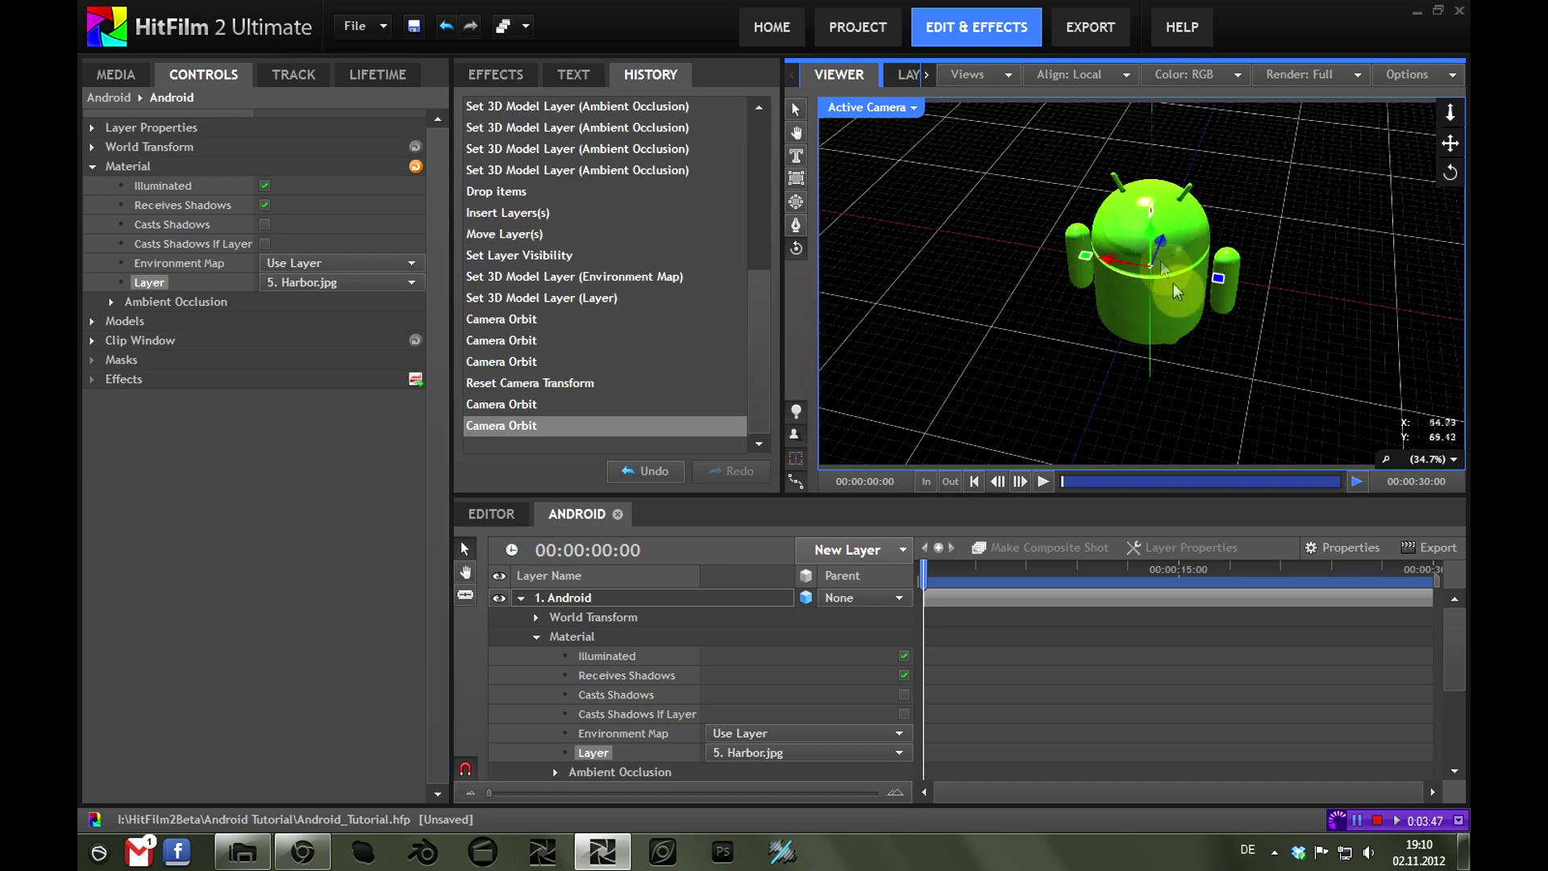
click(871, 107)
click(908, 316)
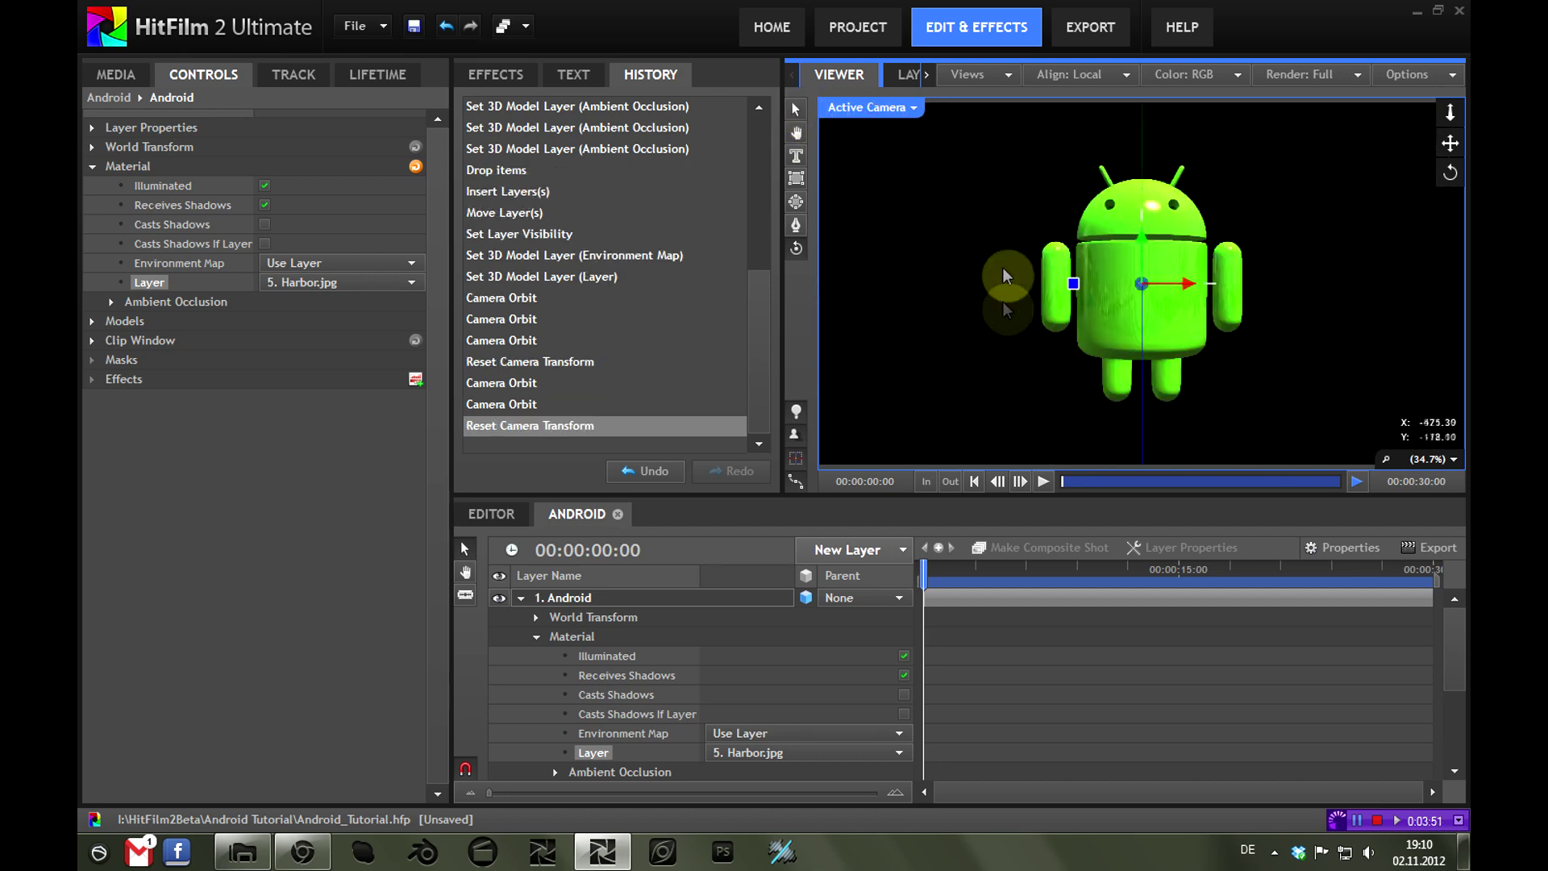
View the reference picture Android.jpg from the tutorial folder and close it
click(241, 851)
double_click(890, 311)
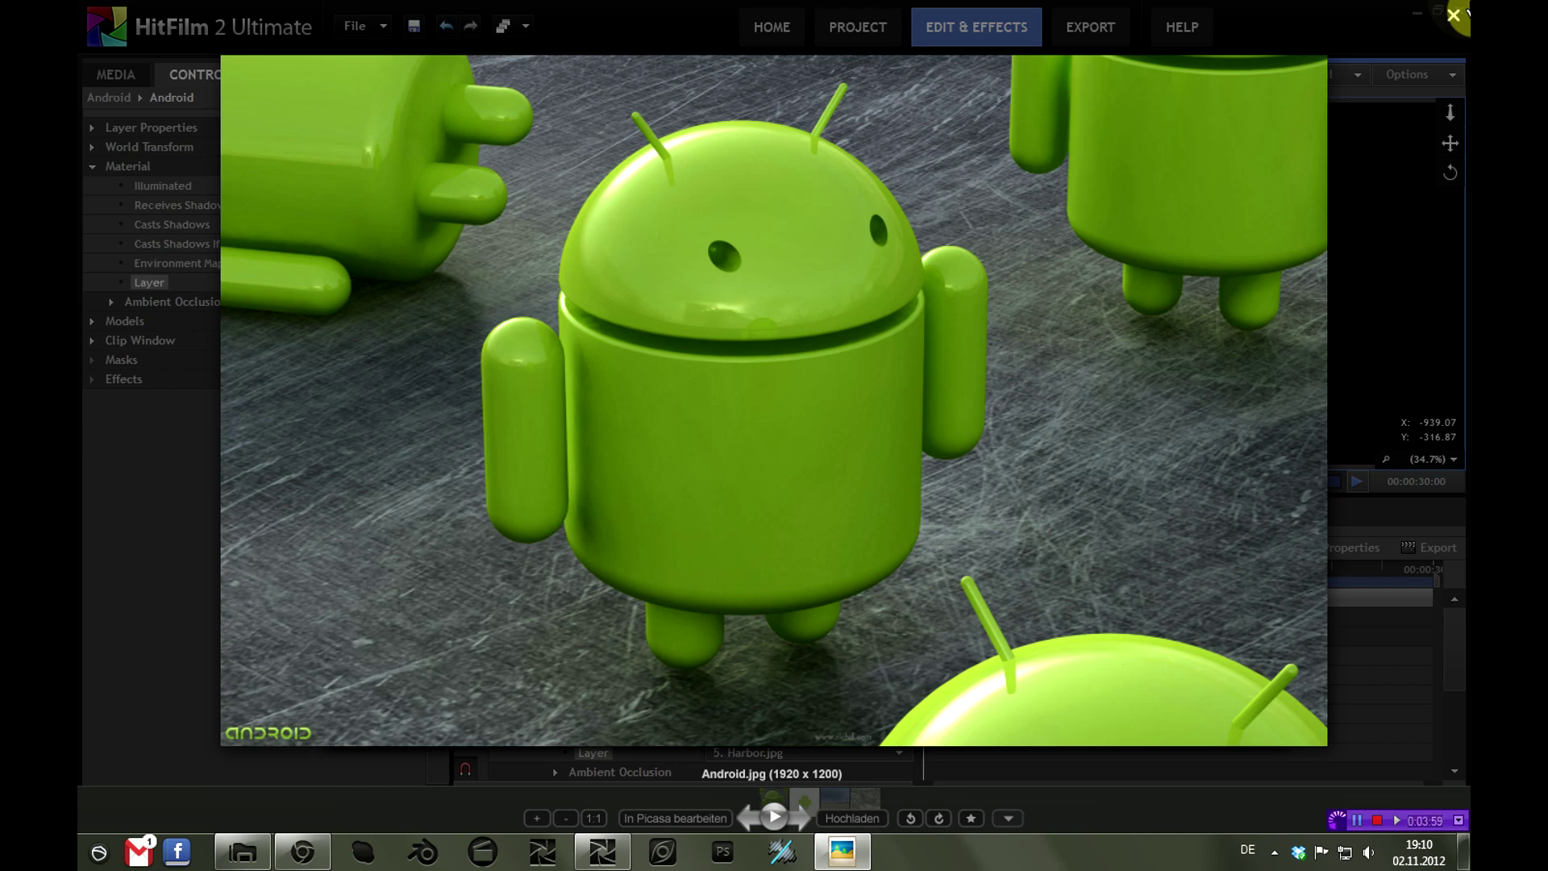
click(969, 10)
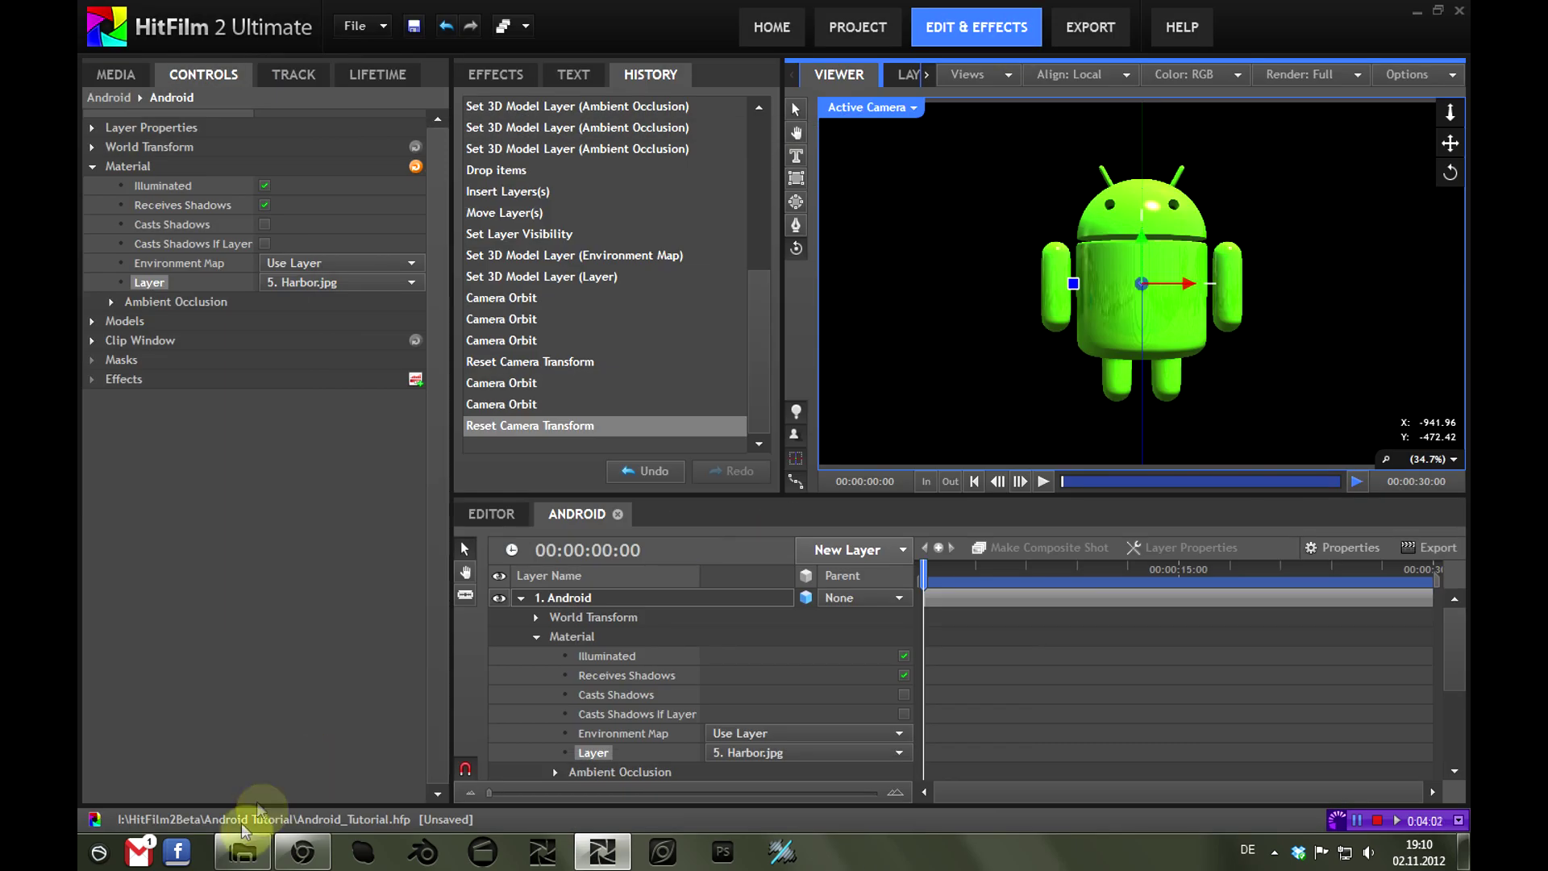
Preview the texture PlasterWhiteDirty0151_5_S.jpg in the tutorial folder and import it into the project media
click(242, 852)
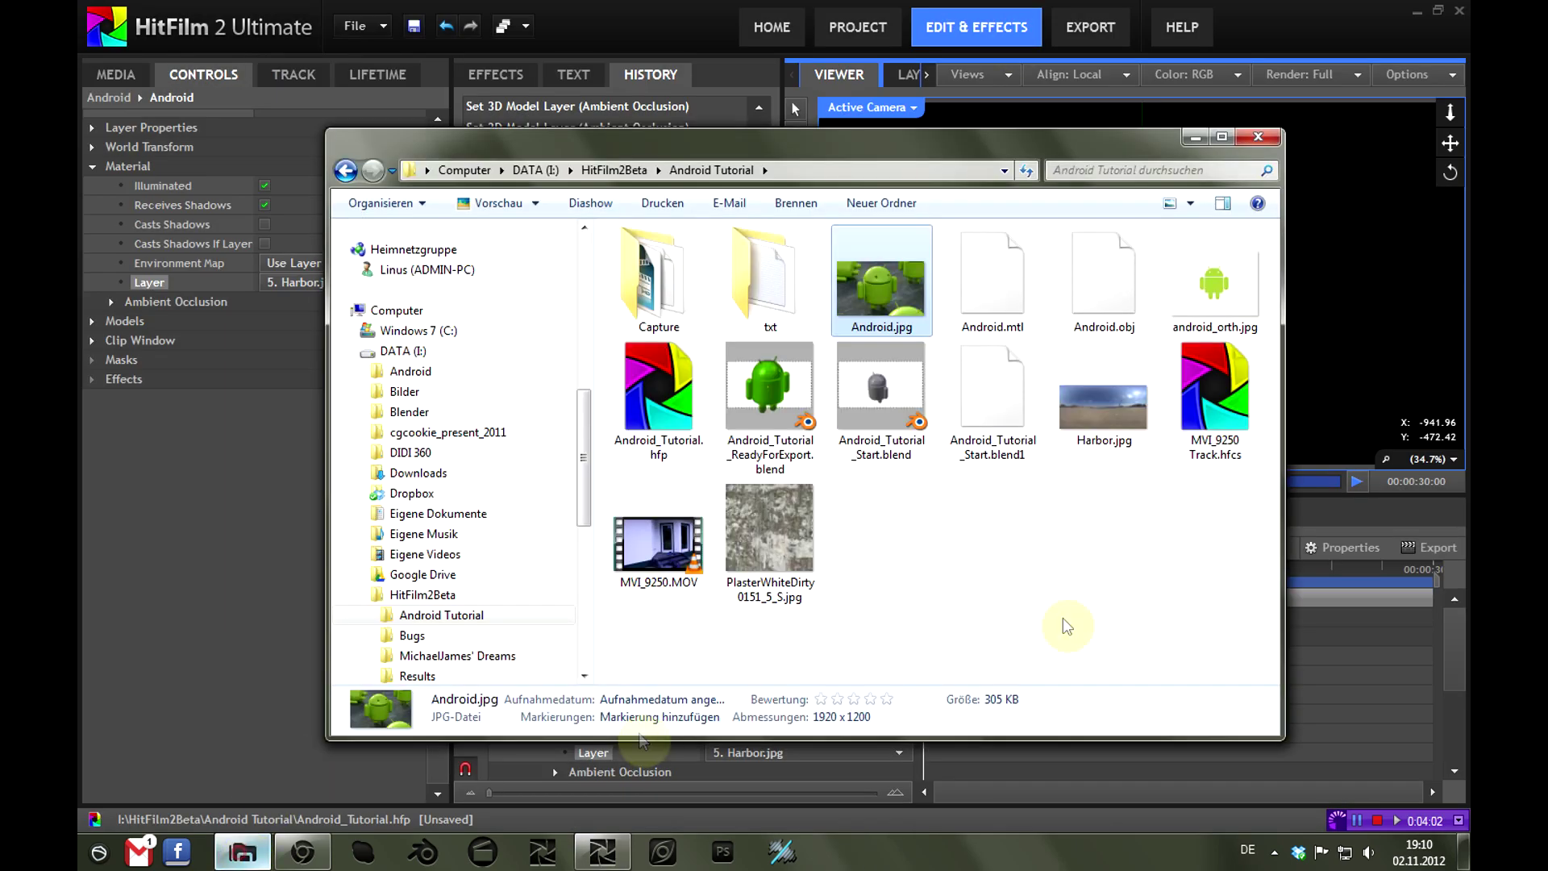
double_click(731, 552)
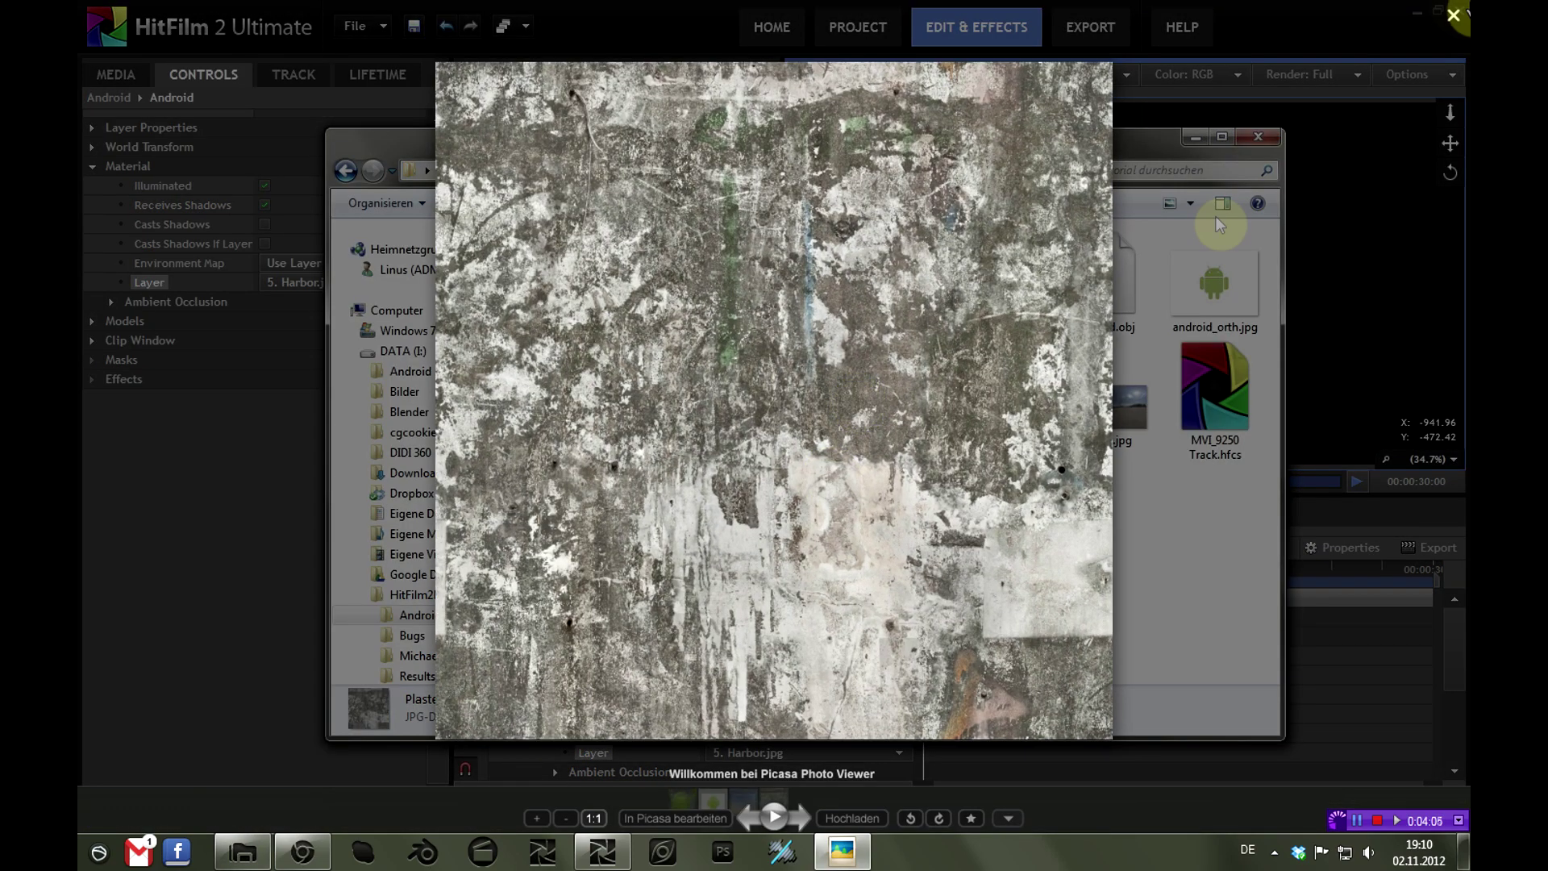
click(1453, 15)
click(781, 534)
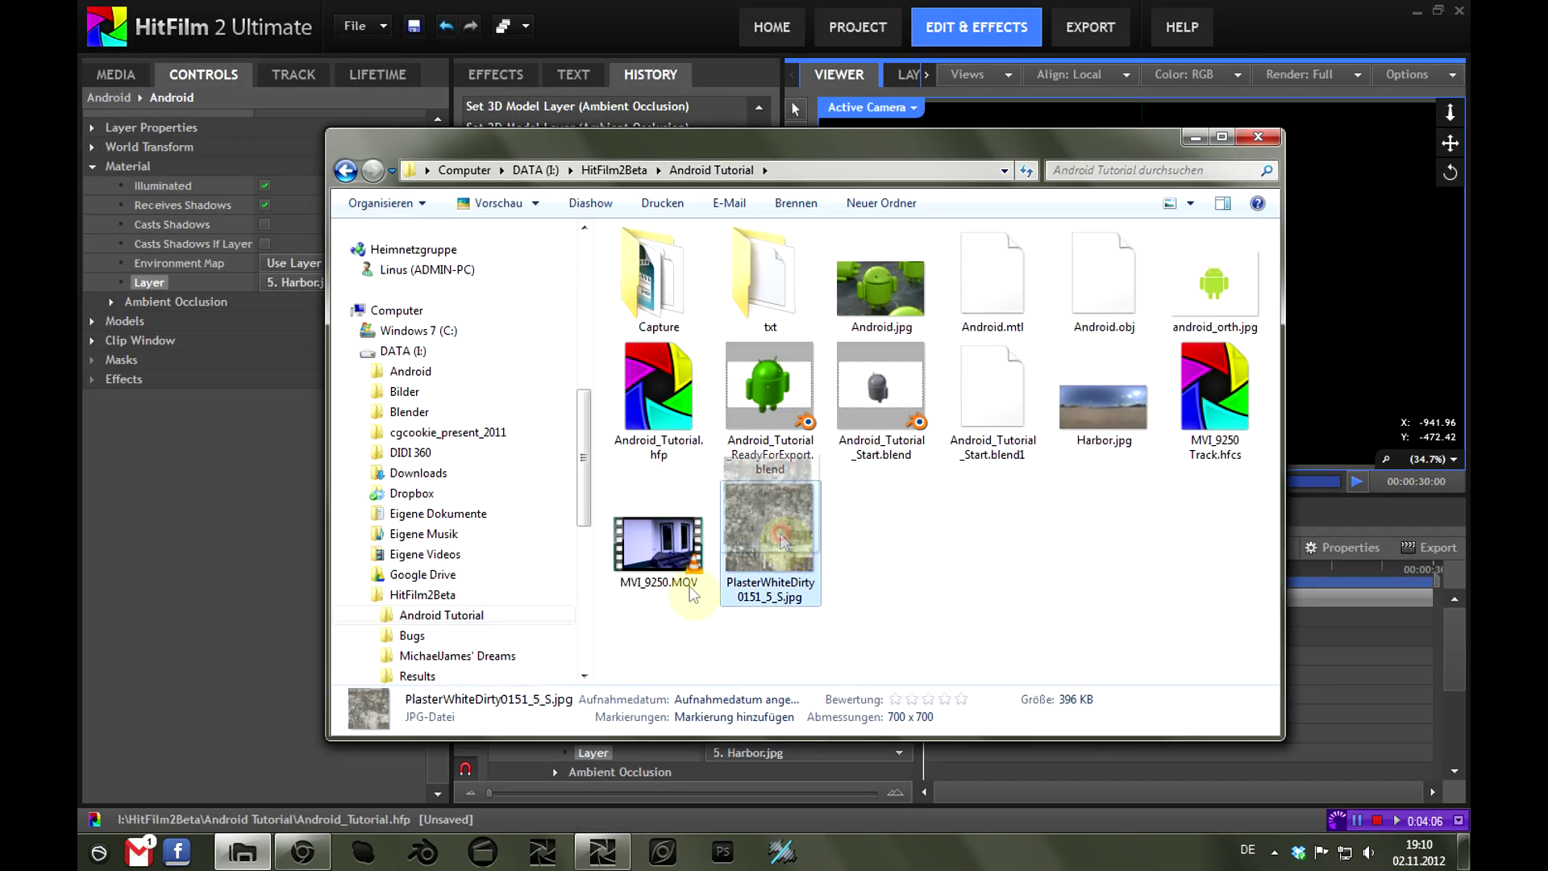
drag(694, 594, 207, 639)
click(730, 11)
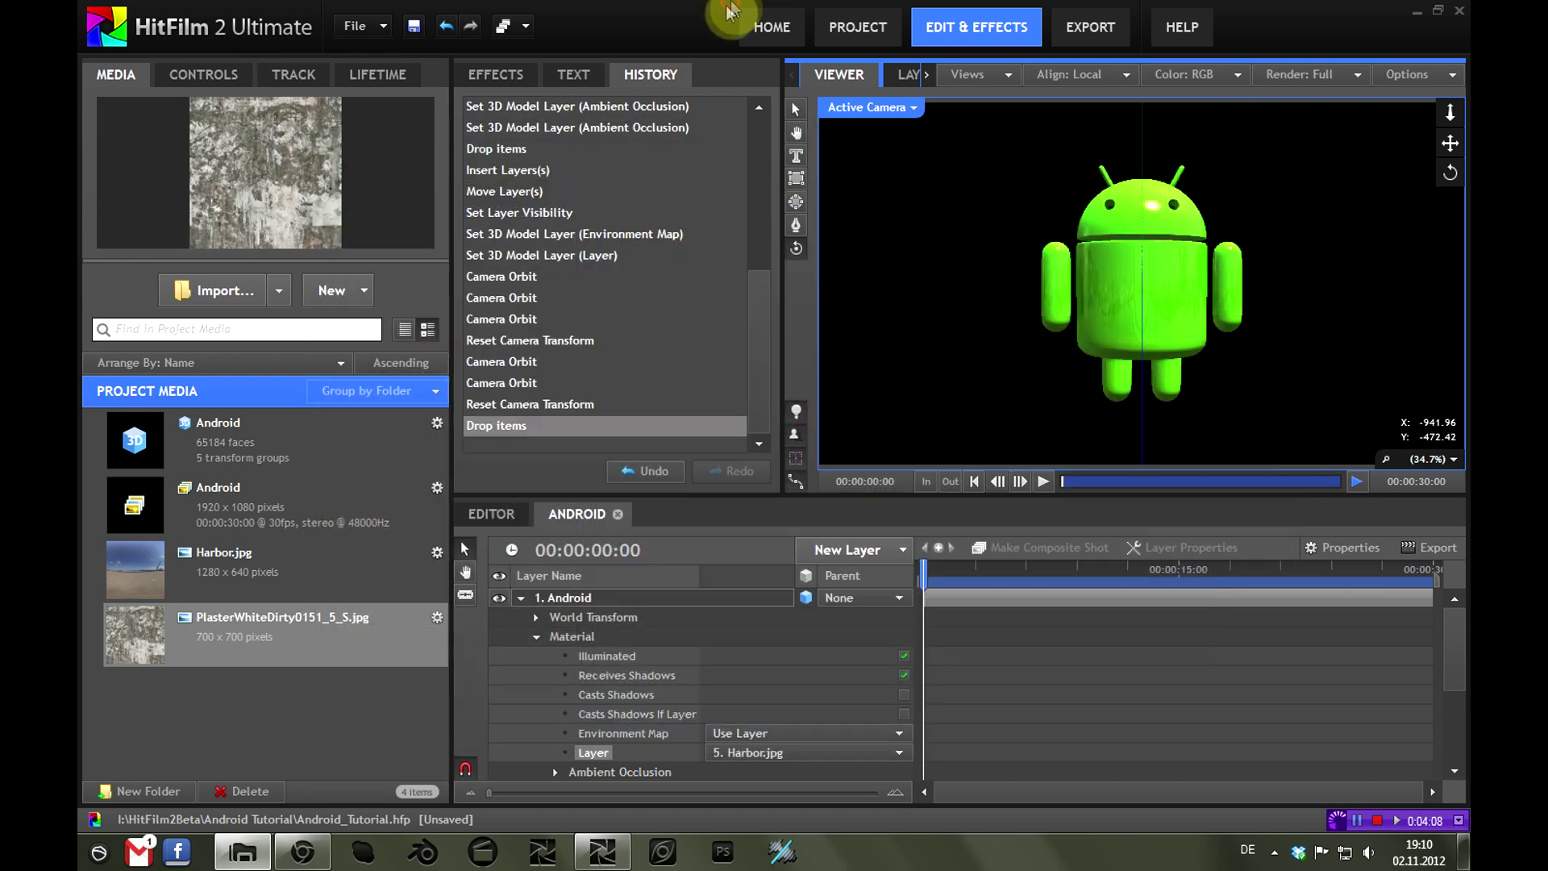
Collapse the Android layer and insert PlasterWhiteDirty0151_5_S.jpg as a new layer directly beneath it
click(336, 629)
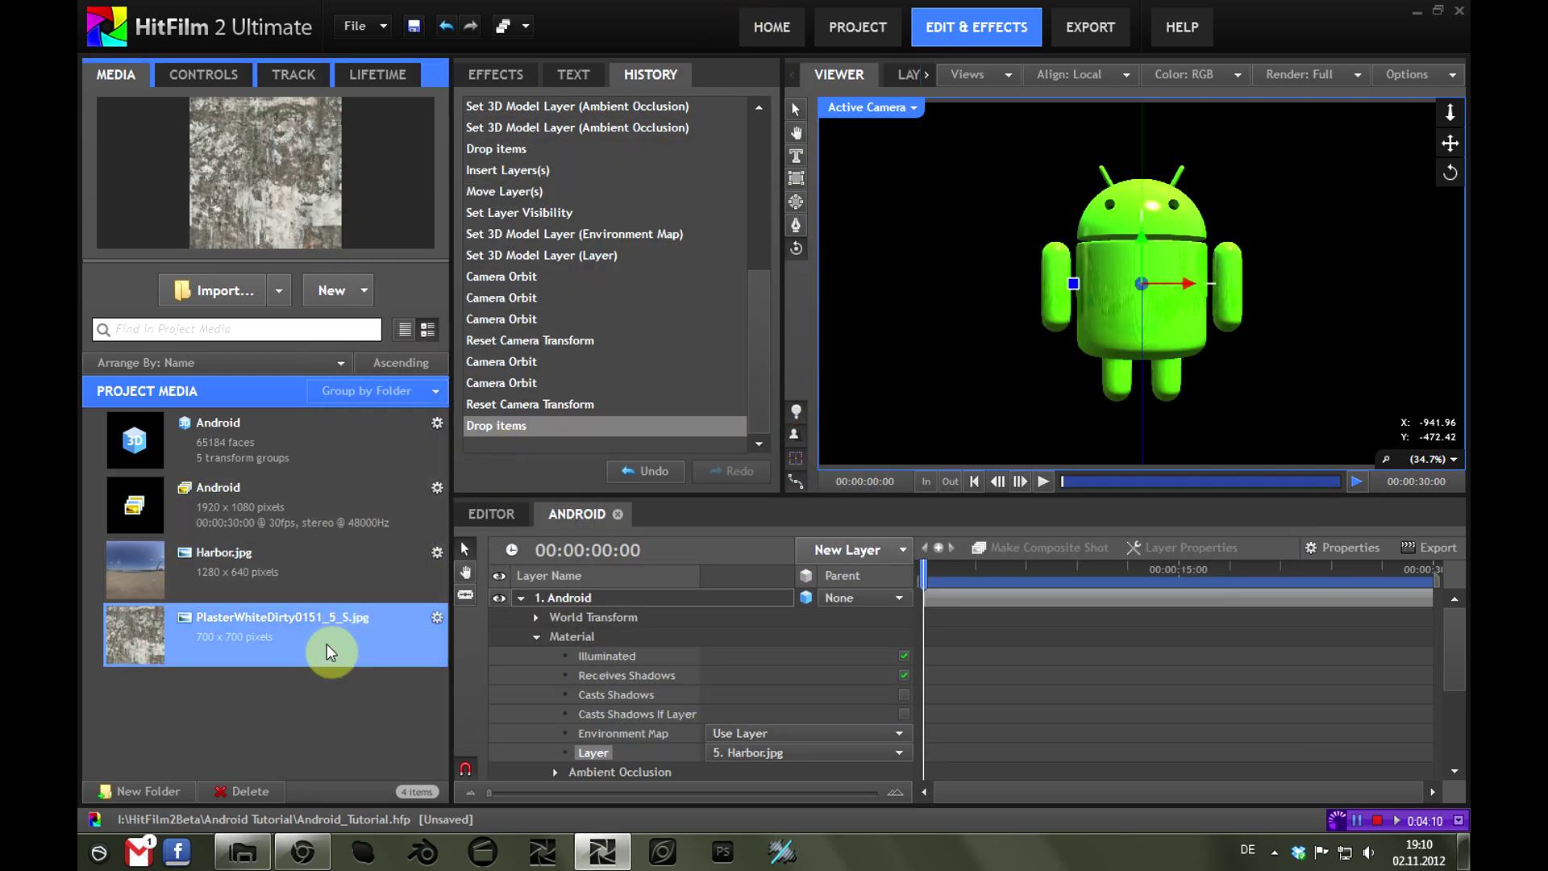
click(520, 597)
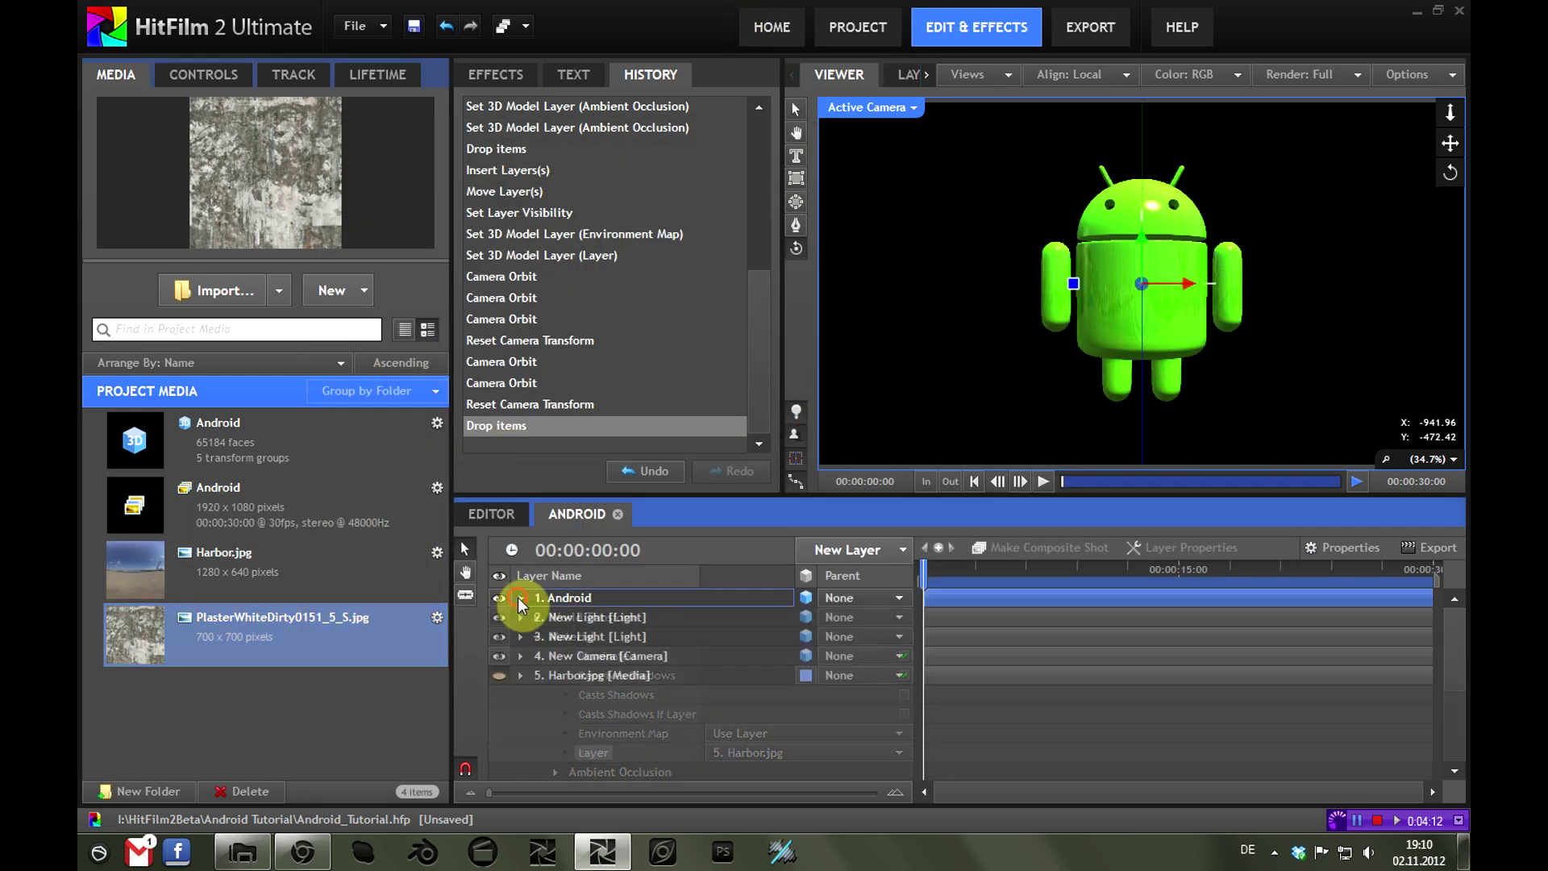
drag(256, 626, 644, 627)
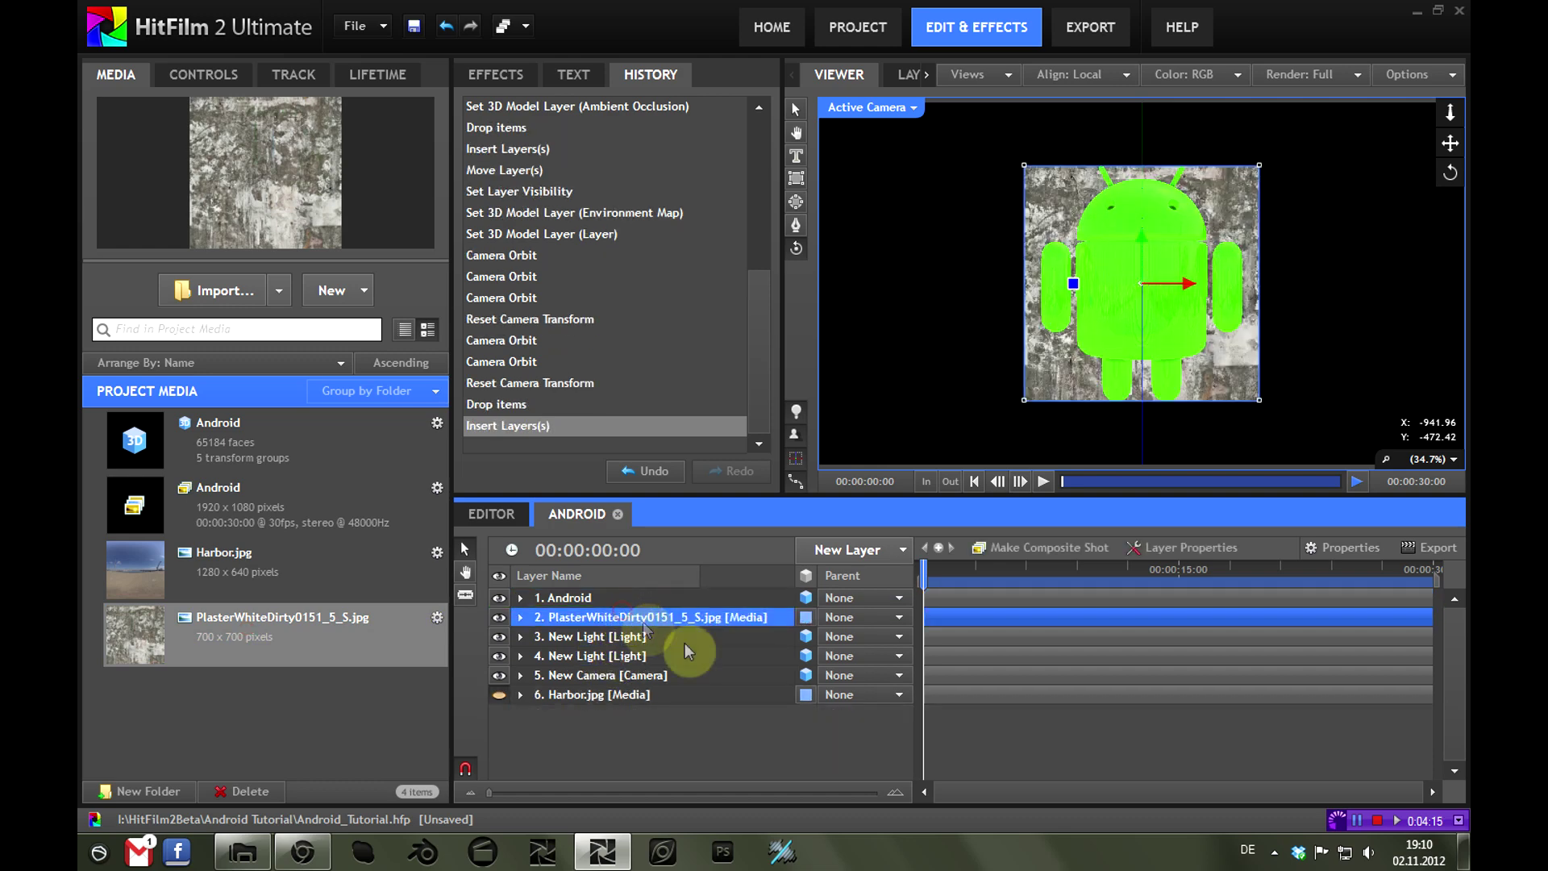
Convert the PlasterWhiteDirty0151_5_S.jpg layer to a 3D plane and set its X orientation to 90°
click(806, 617)
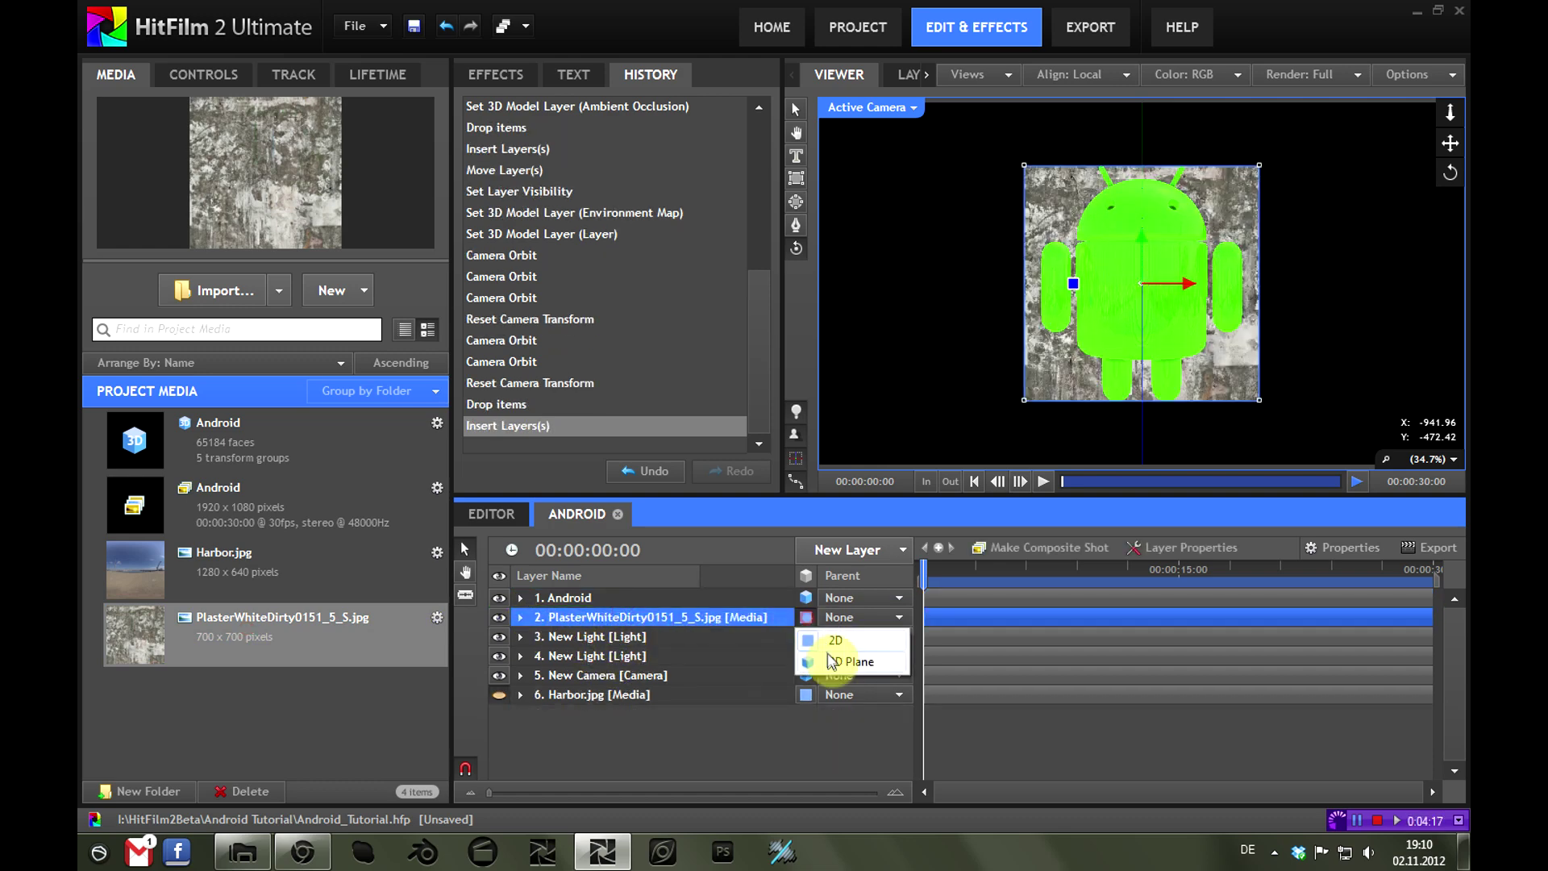
click(830, 661)
click(520, 617)
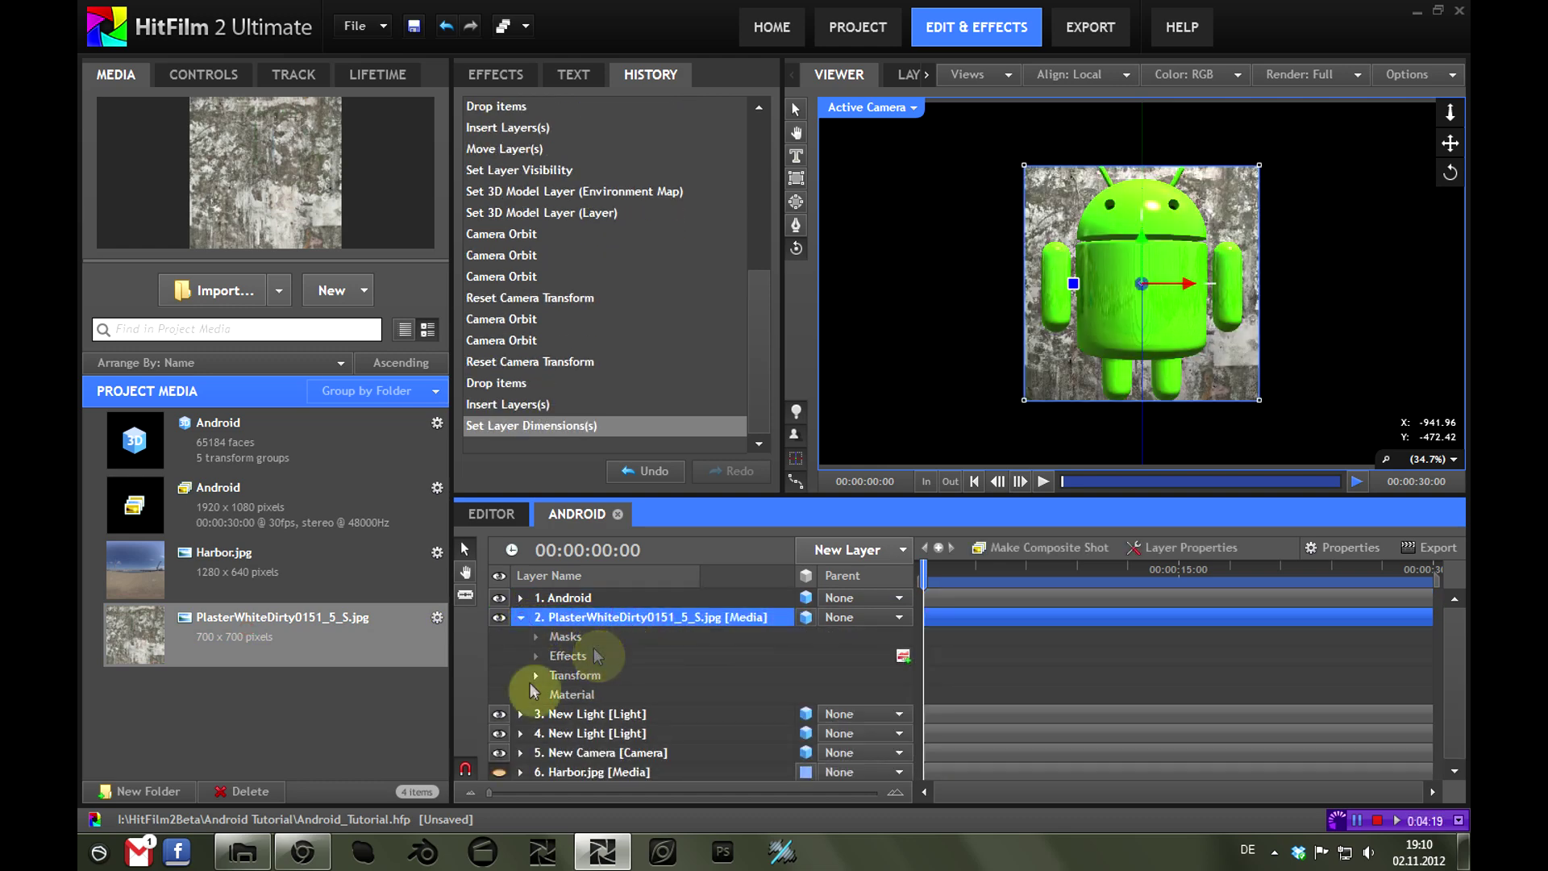
click(569, 676)
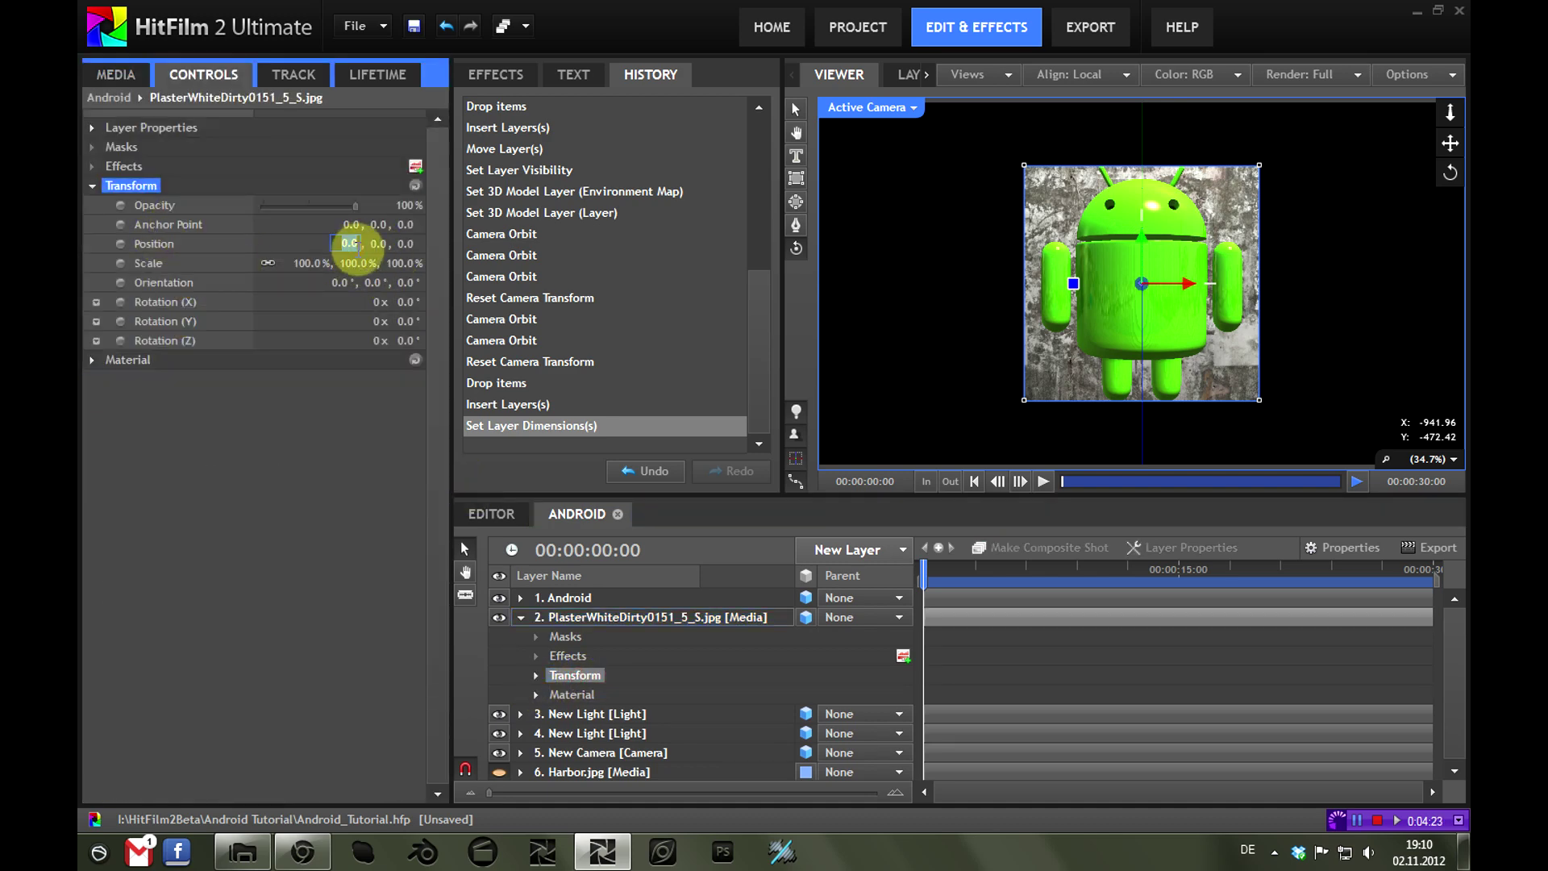
drag(352, 244, 357, 244)
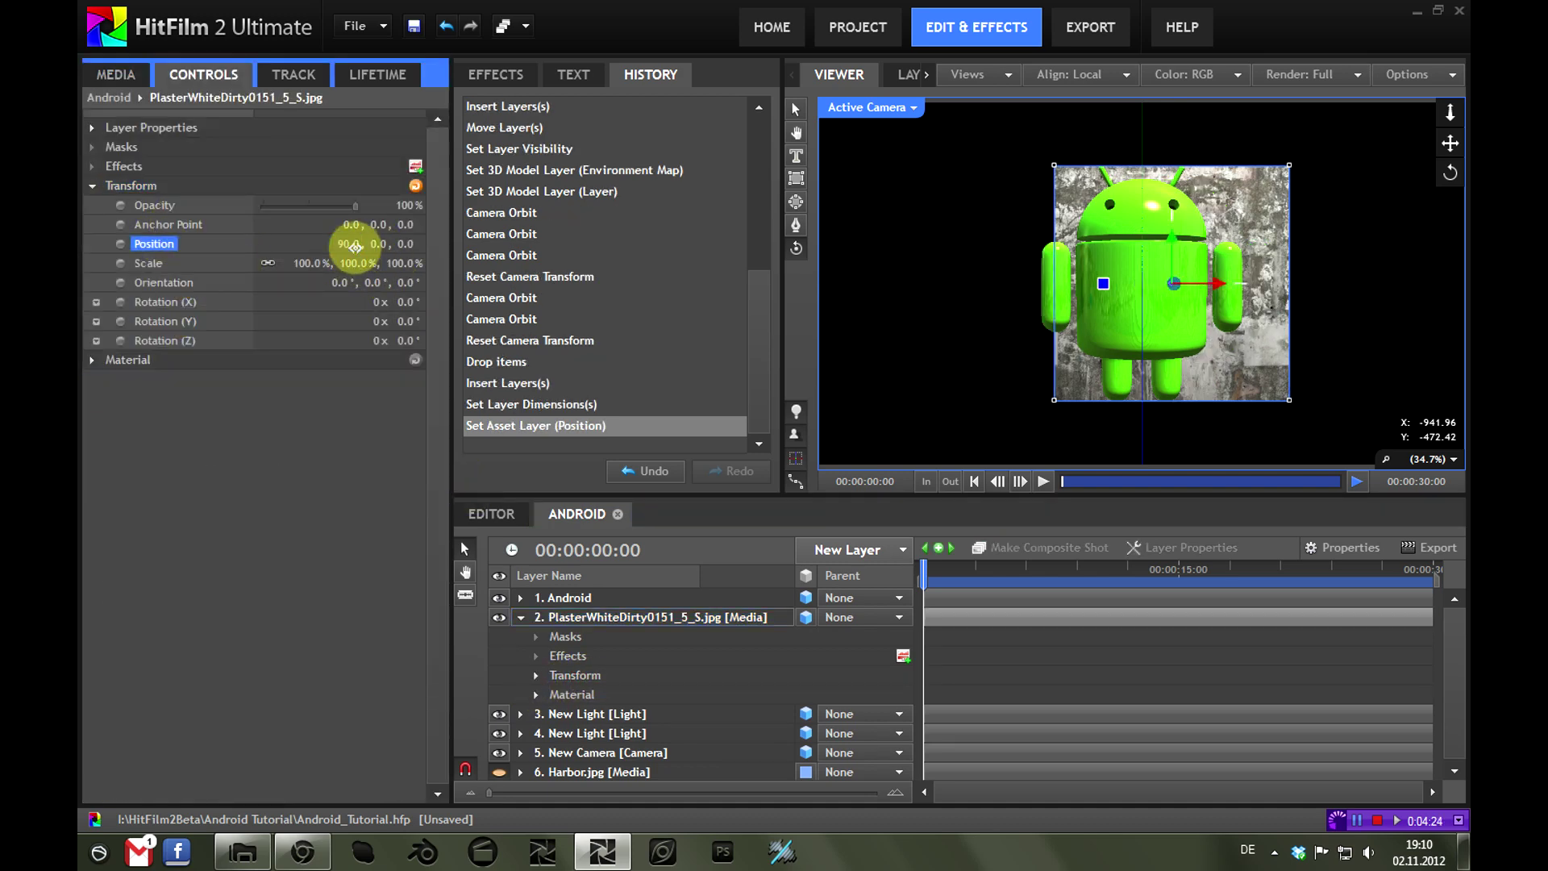
click(445, 26)
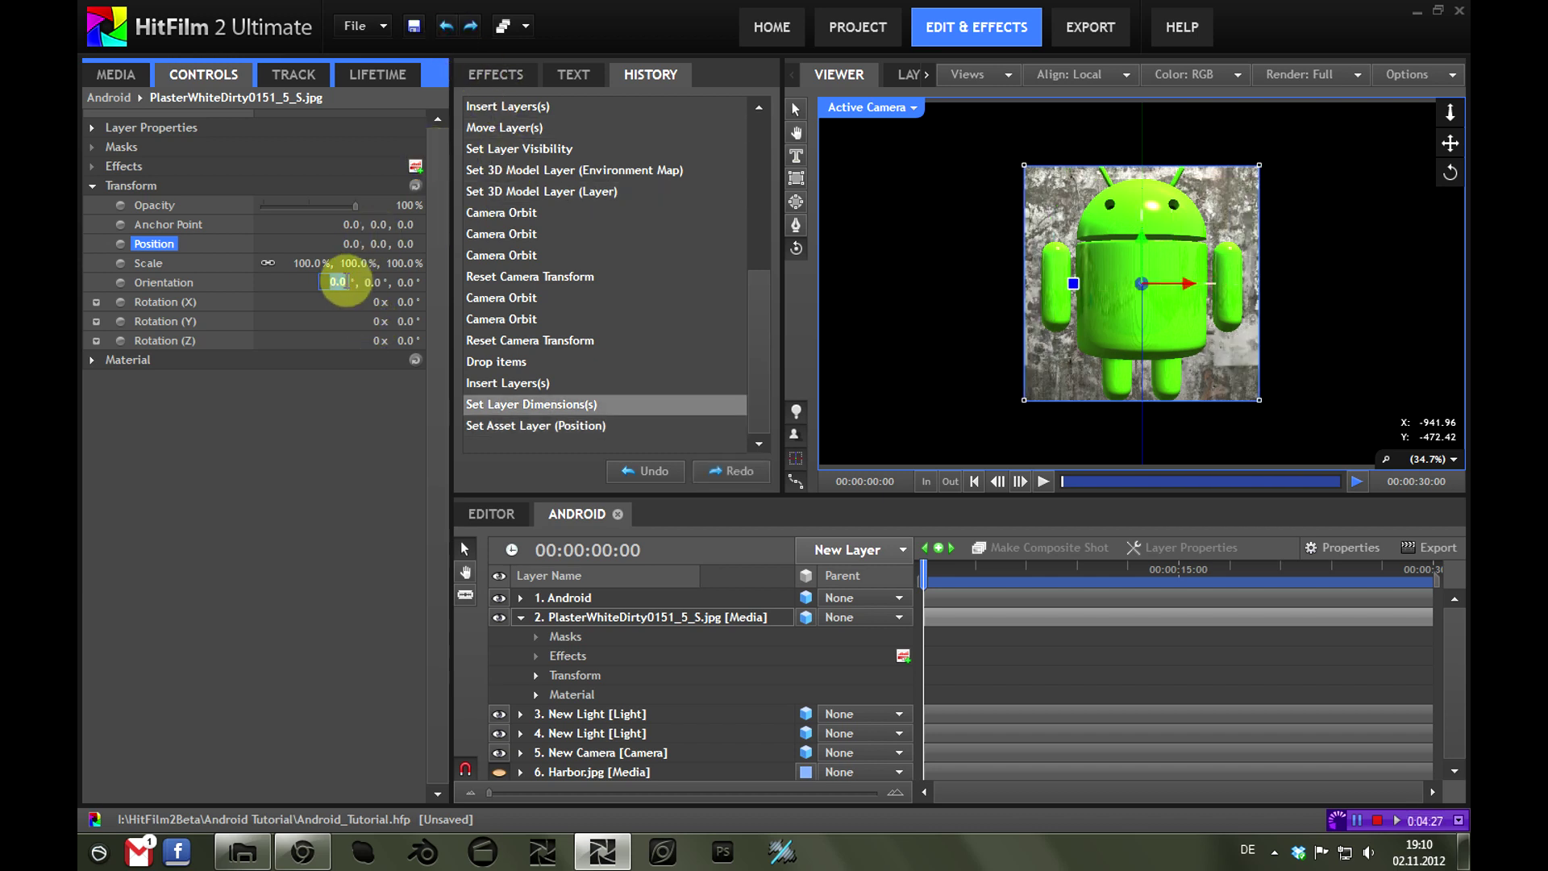
text(90)
key(Return)
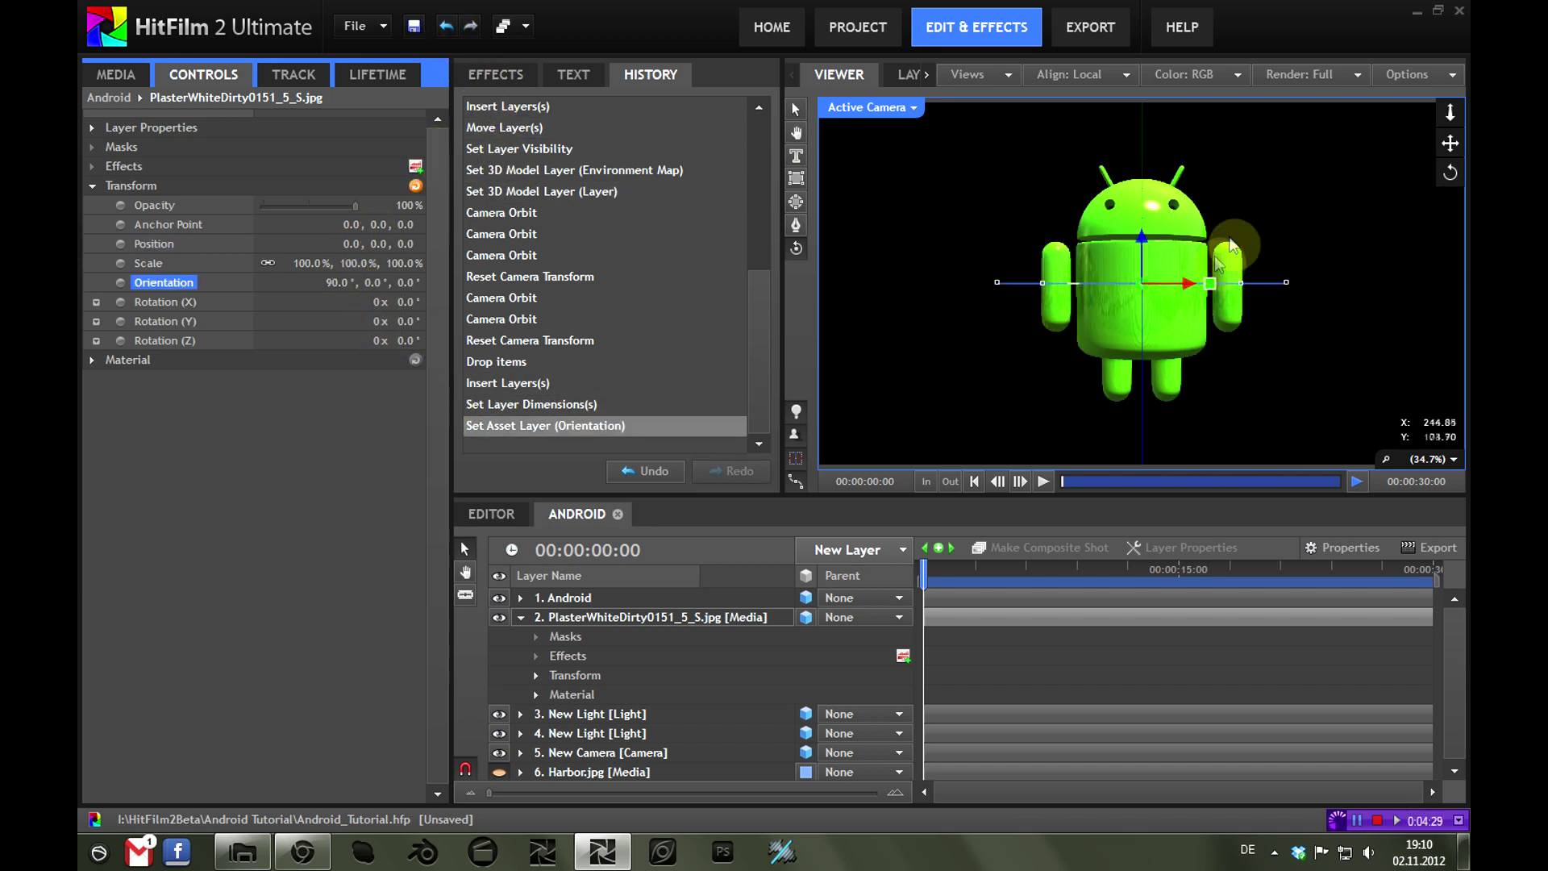
Lower the plaster plane along the vertical axis to the robot's feet, at about Y -334
click(575, 605)
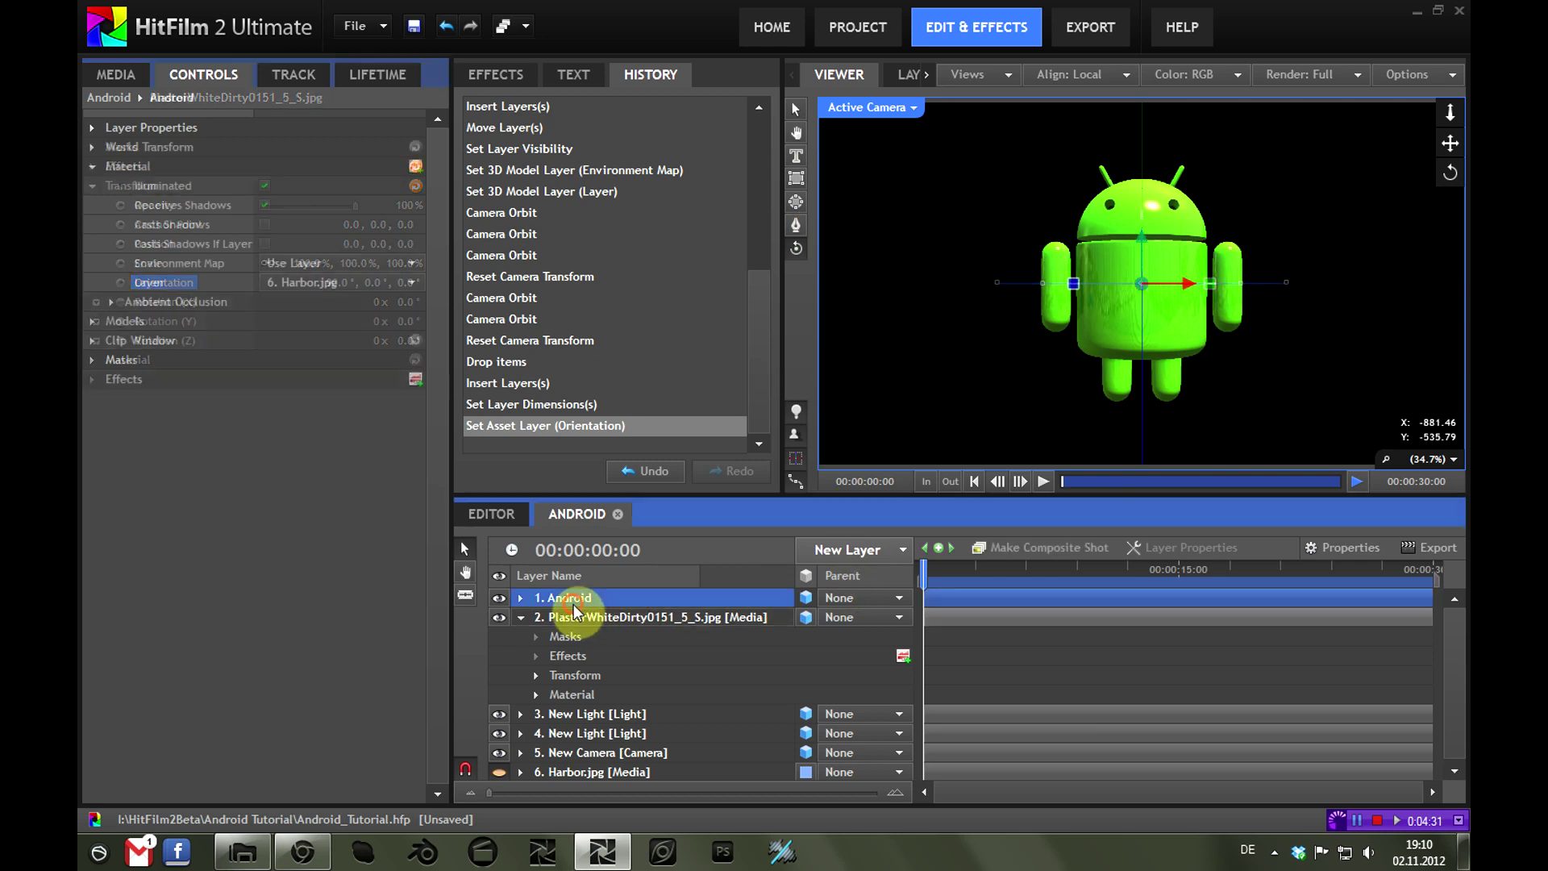
click(621, 617)
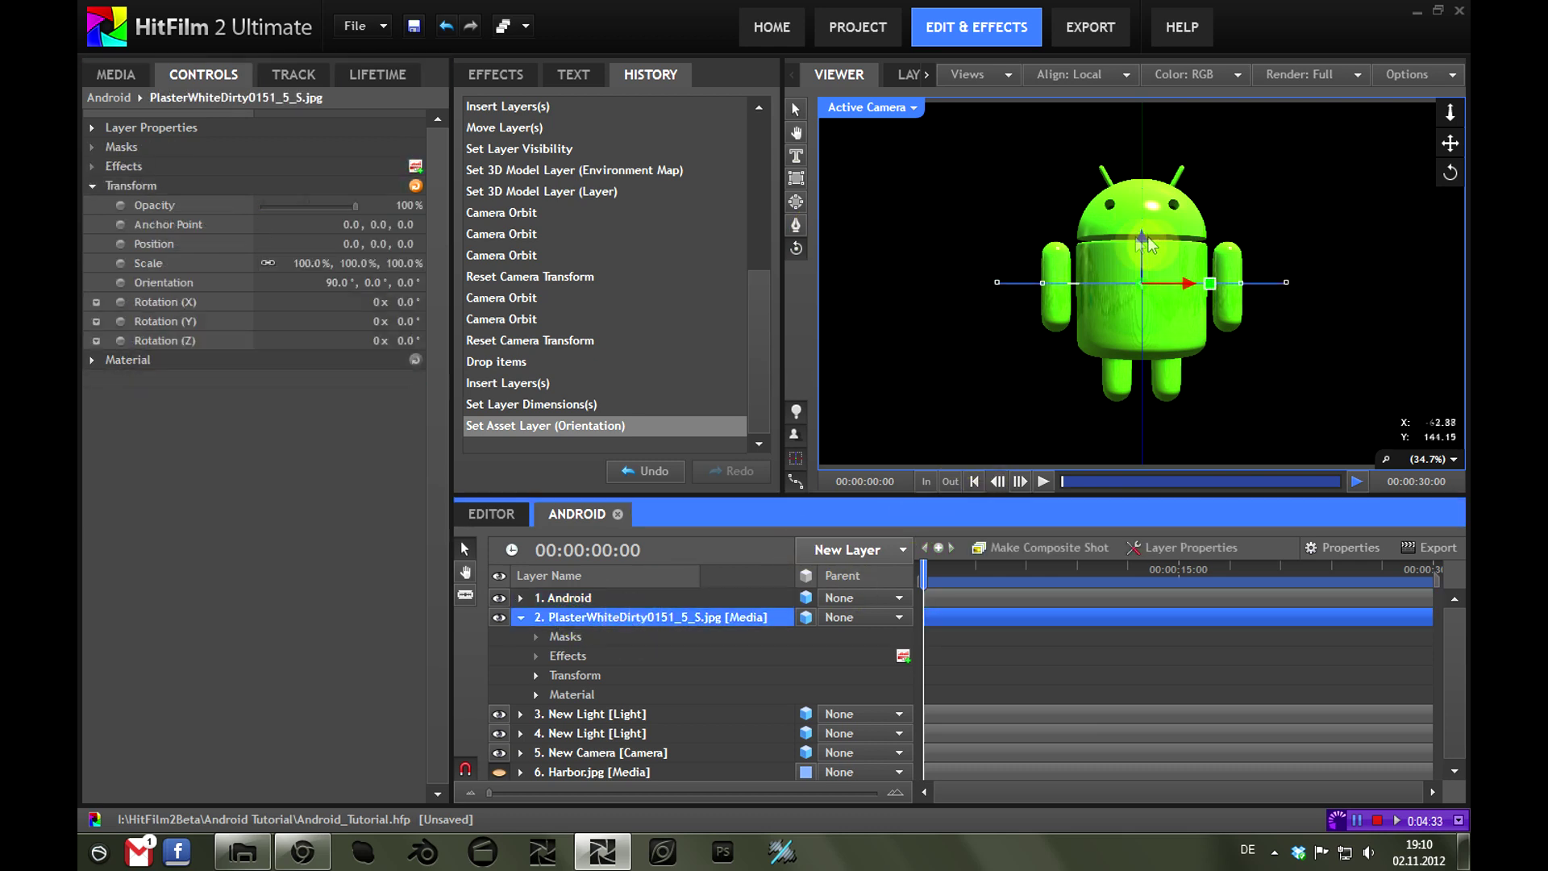
click(916, 171)
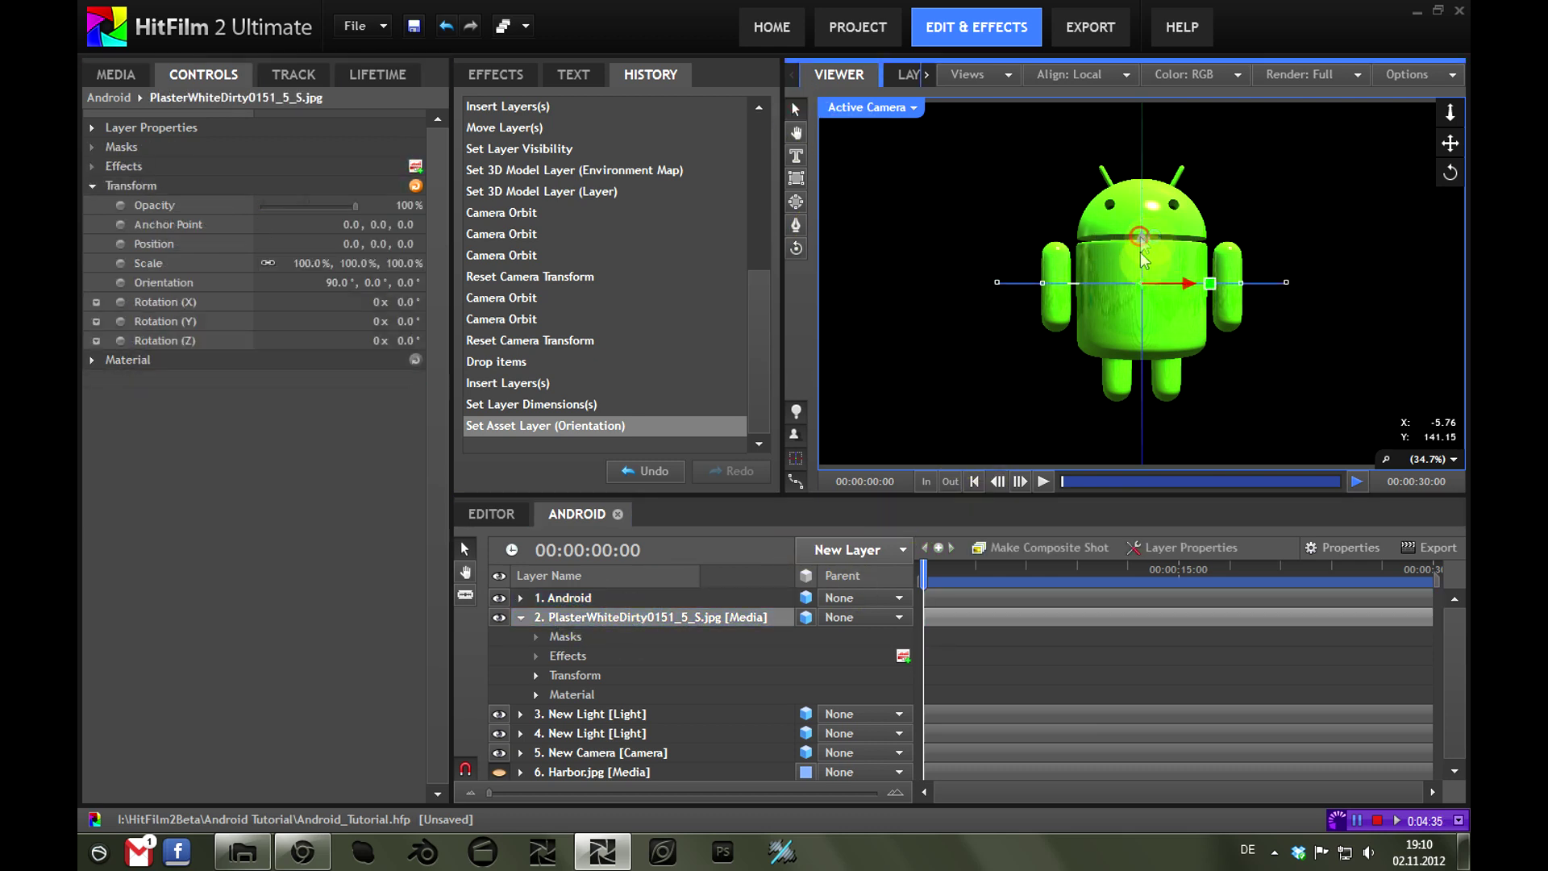
drag(1140, 252, 1138, 348)
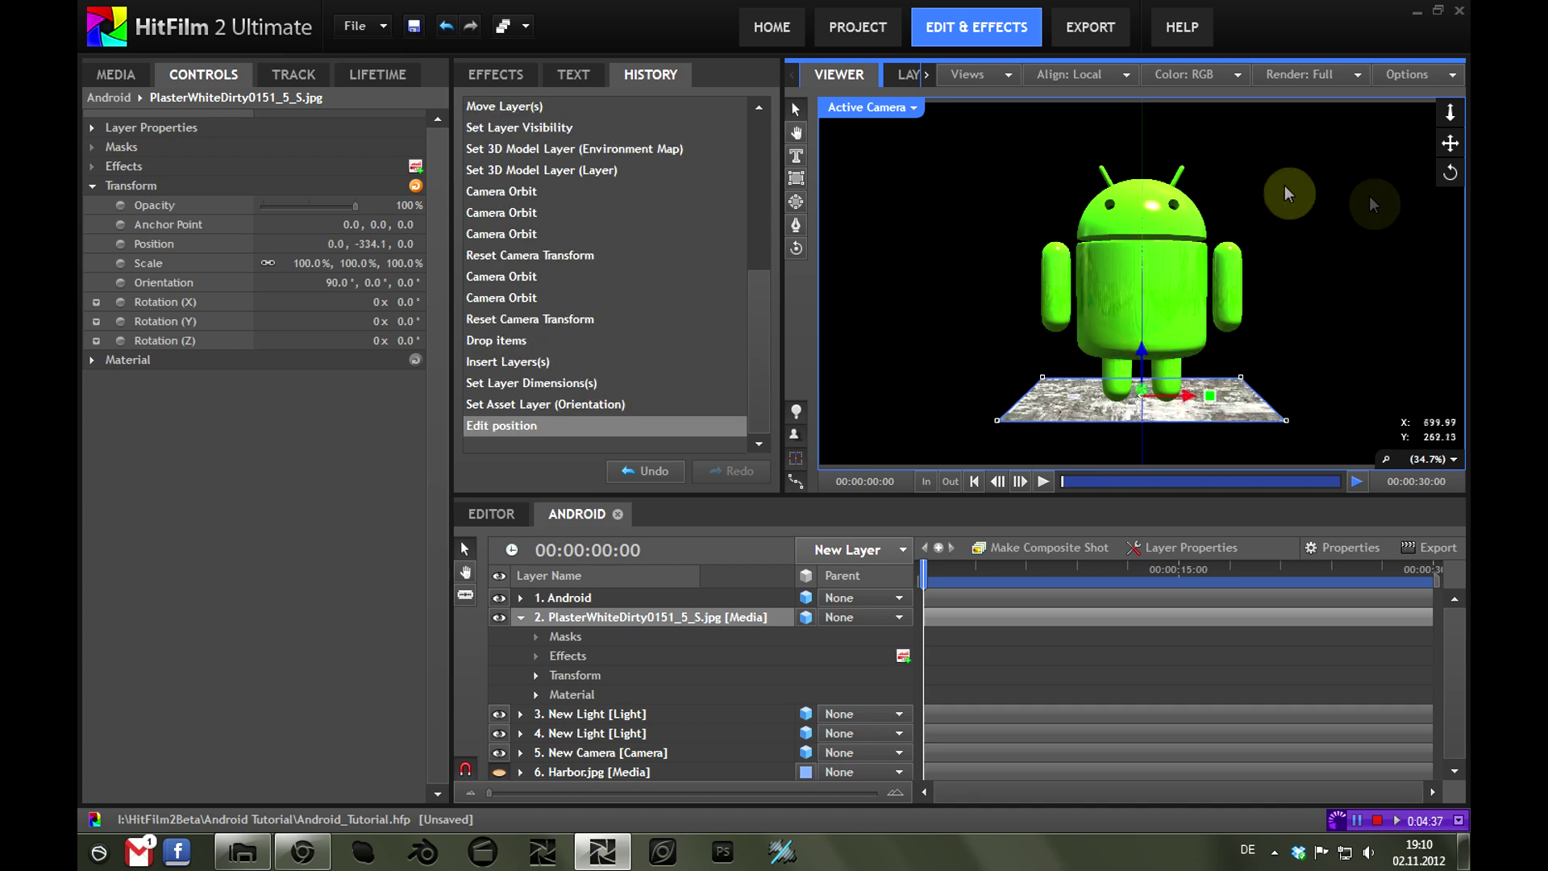
Using the Front view, lower the plaster plane slightly below the robot's feet to about Y -353, and return to the Active Camera view
click(897, 108)
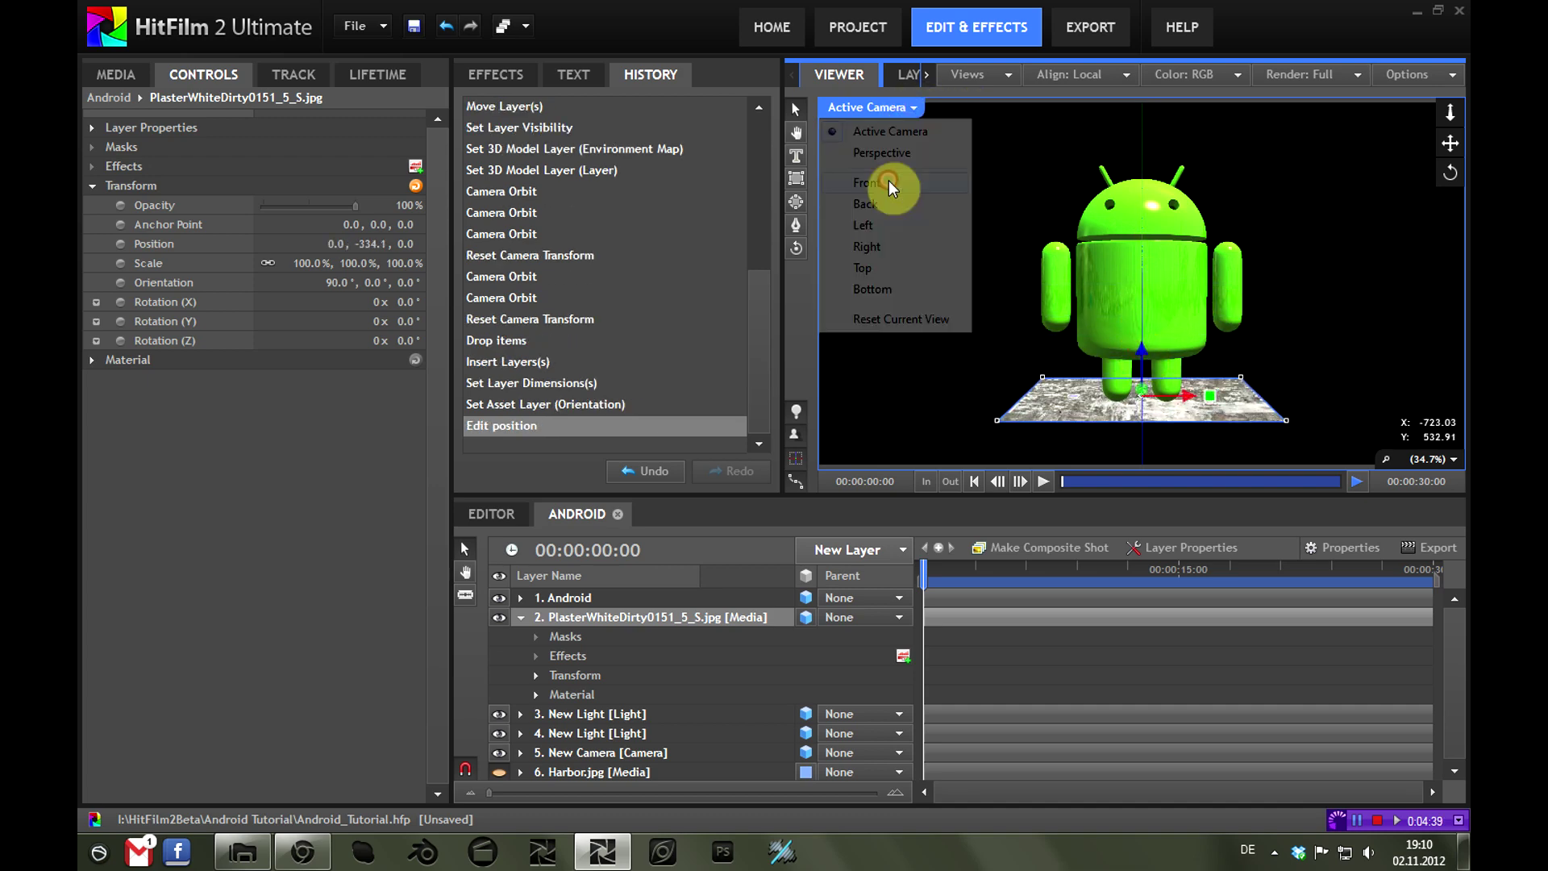
click(888, 182)
scroll(1184, 279, up, 5)
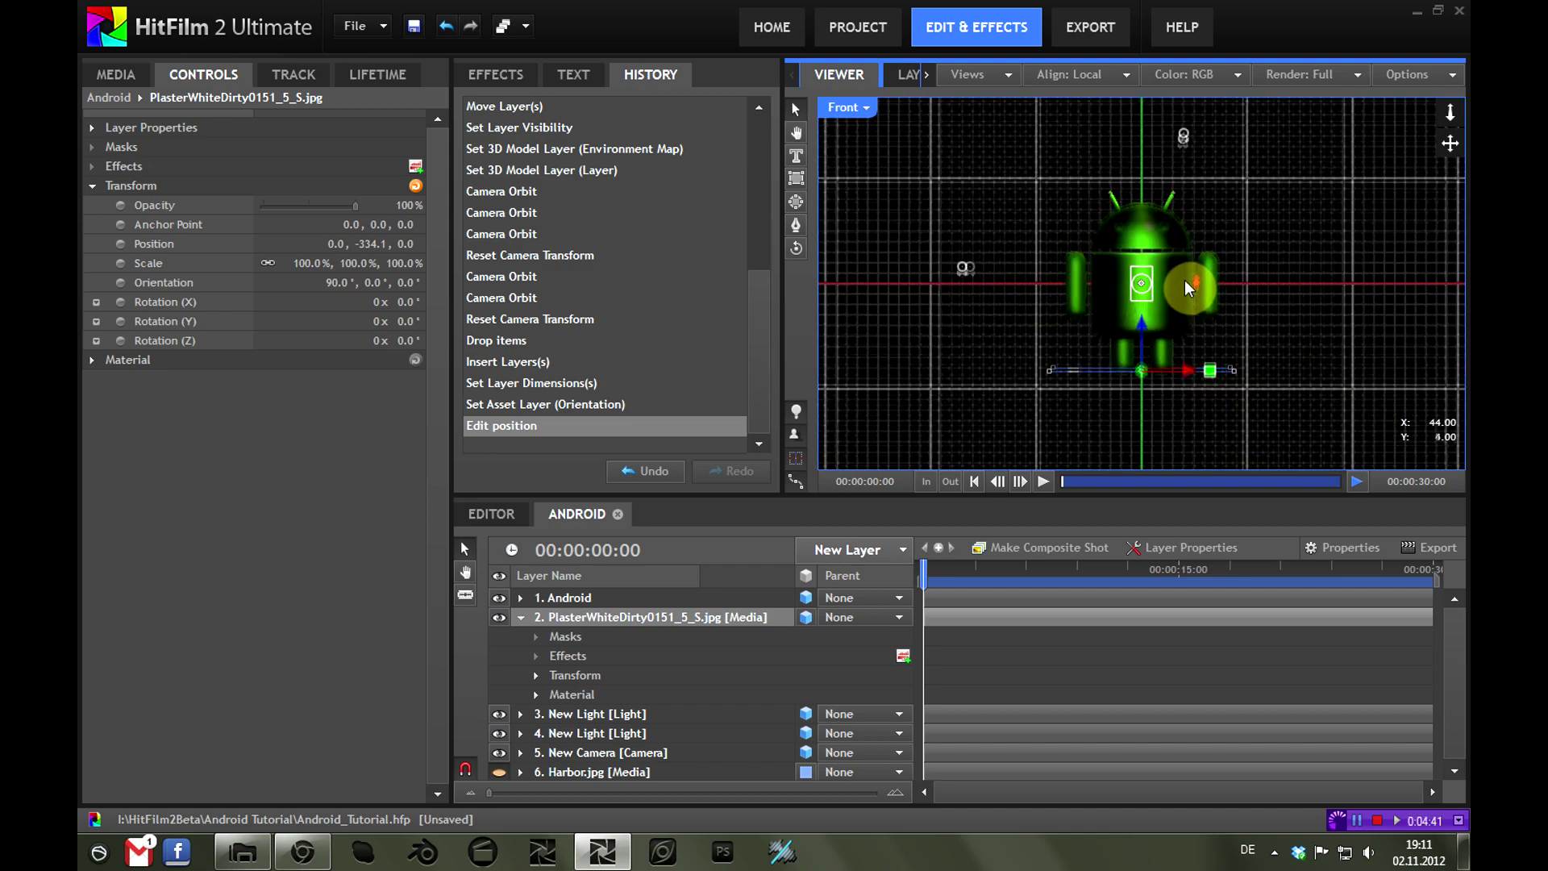
click(1449, 145)
drag(1449, 149, 786, 420)
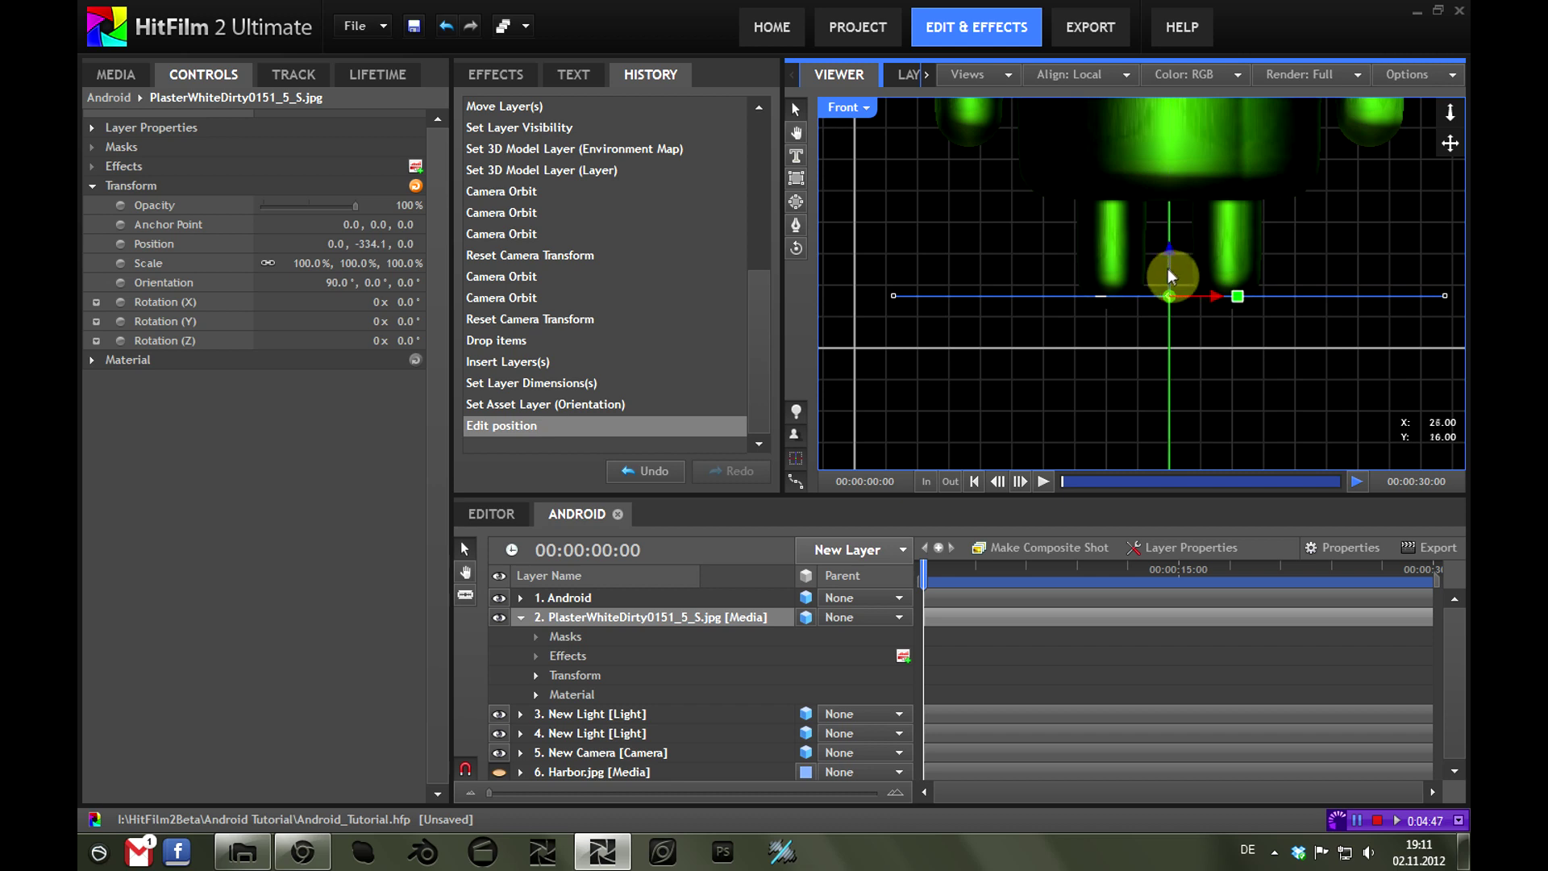
drag(1168, 258, 1170, 262)
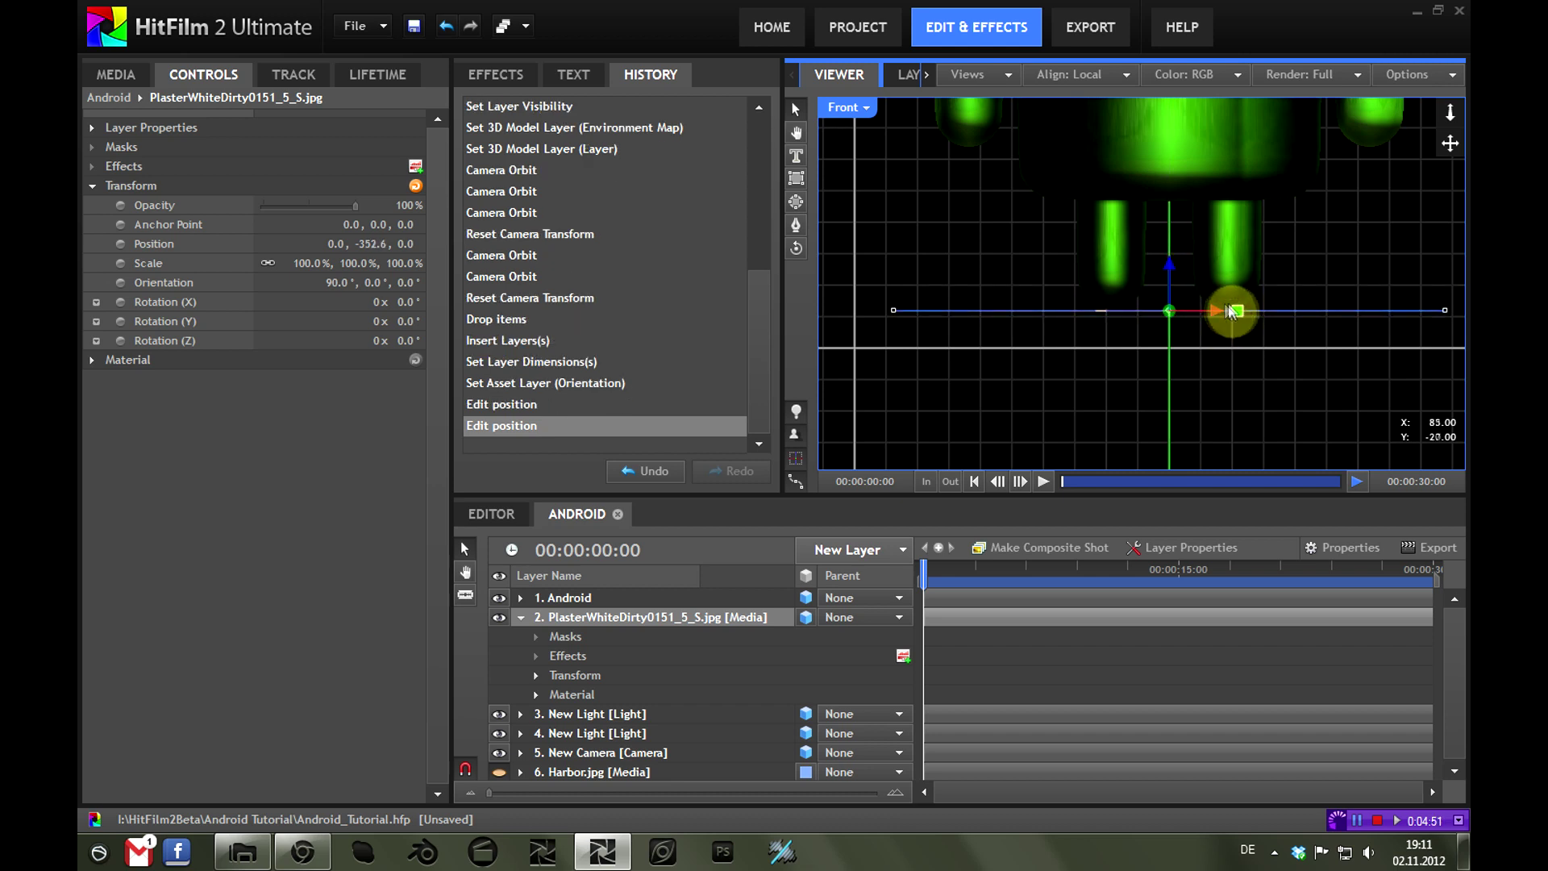
click(847, 107)
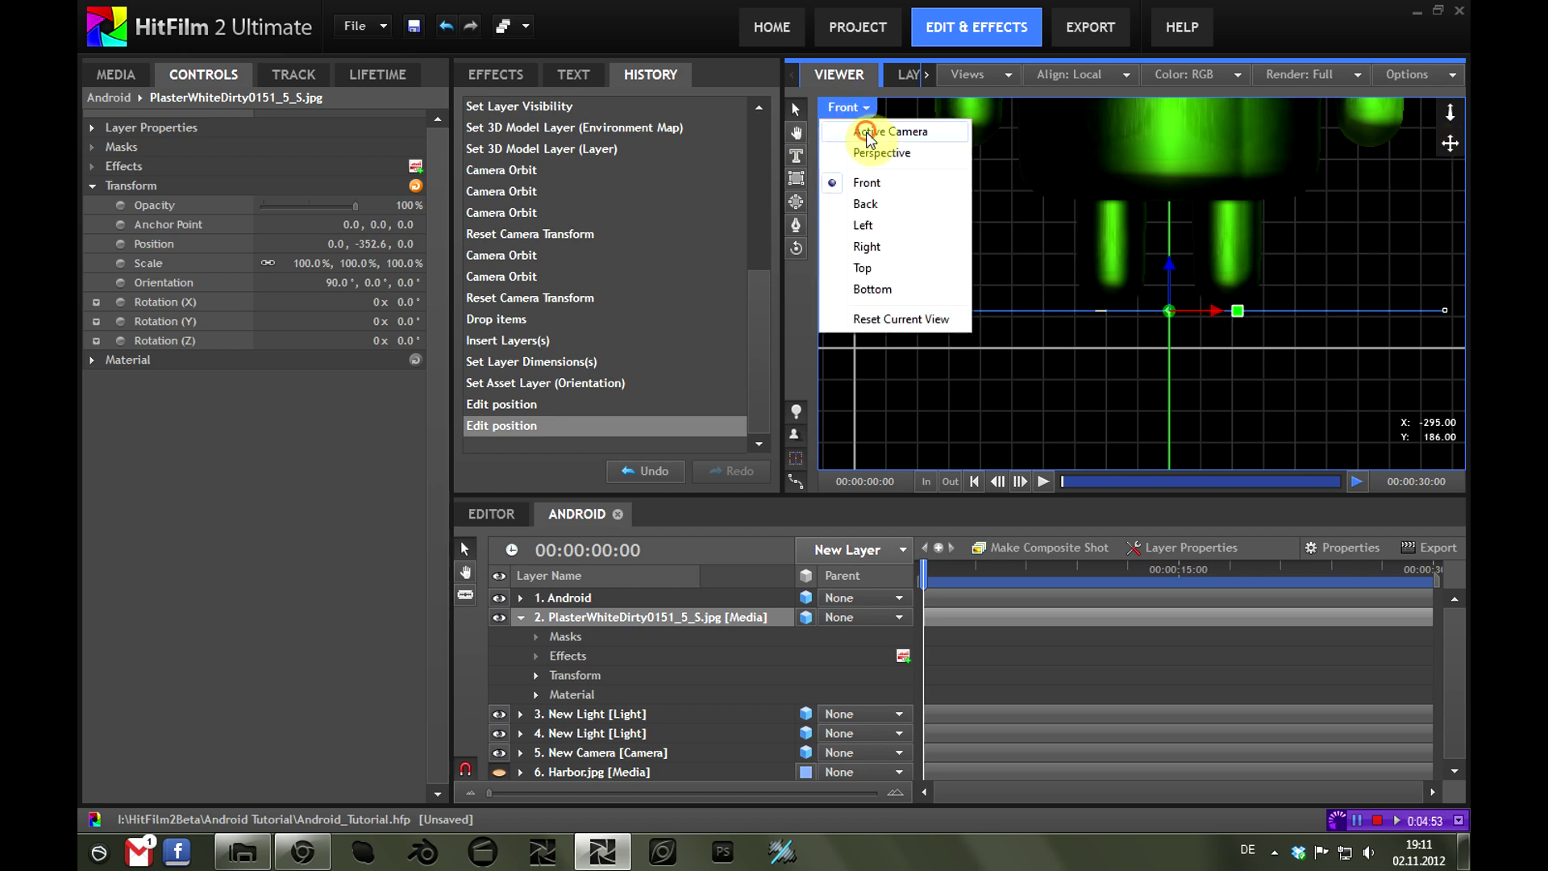
click(879, 123)
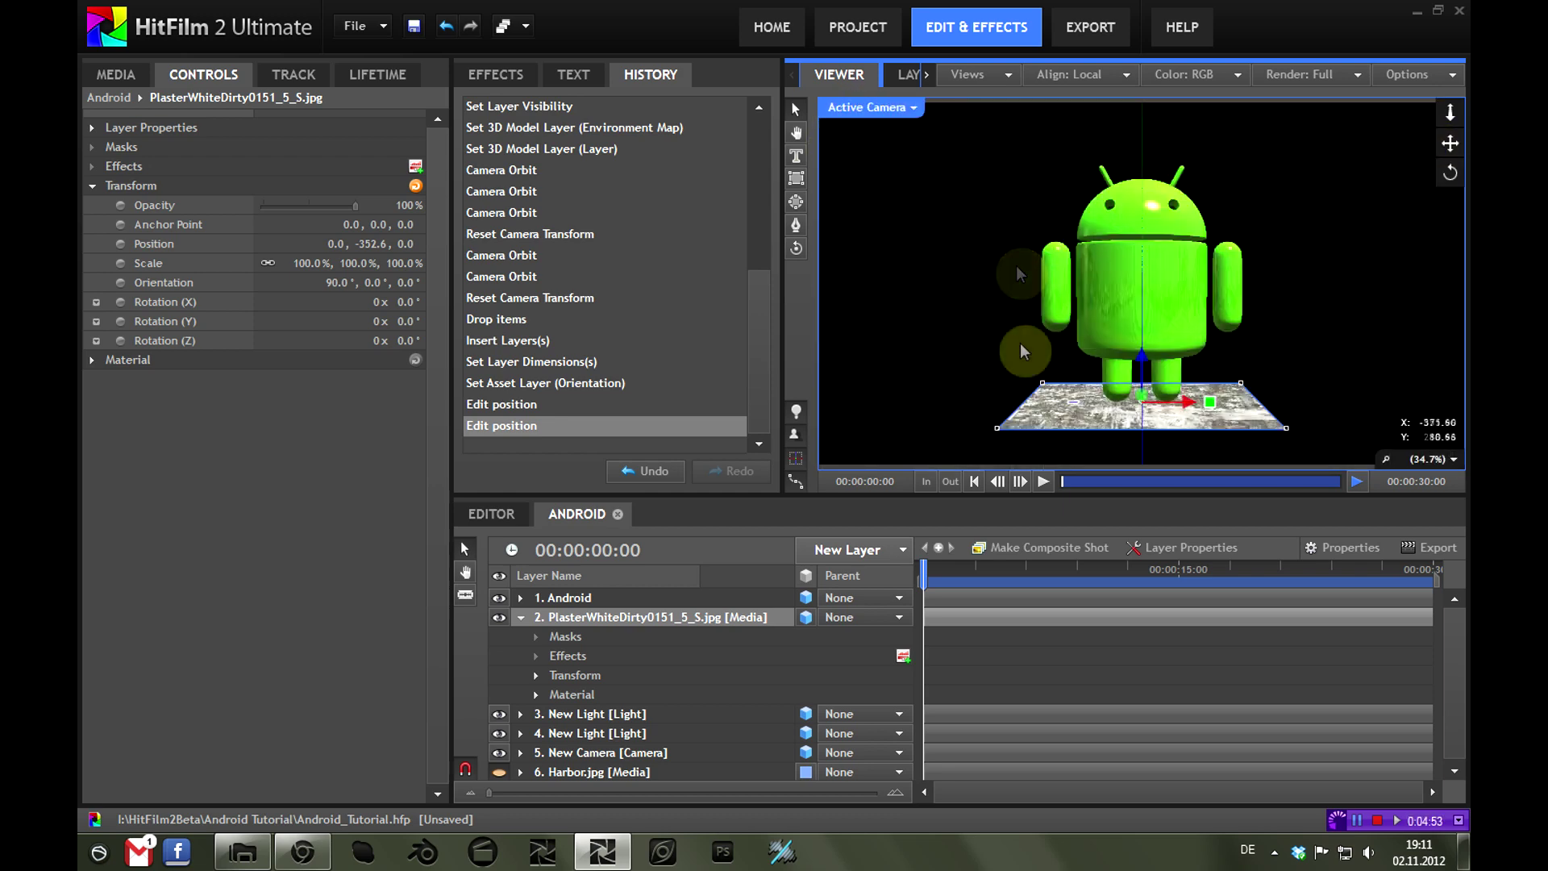
Orbit and pan the active camera to an elevated, angled view of the robot standing on the plaster plane
click(795, 248)
drag(1166, 369, 1449, 195)
drag(1450, 144, 773, 416)
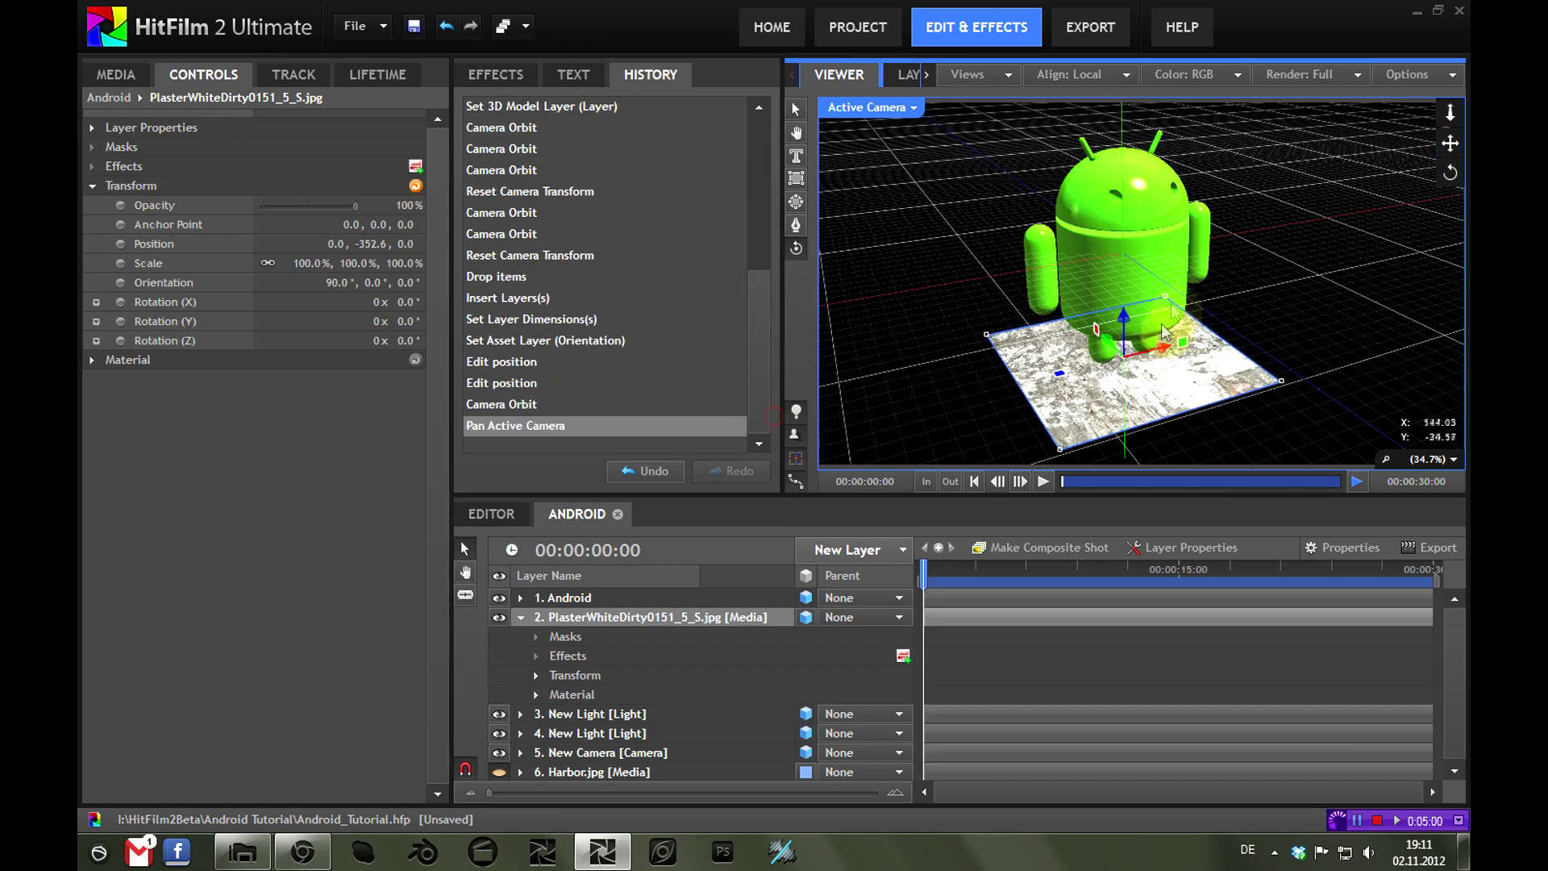
mouse_move(1161, 331)
mouse_down()
mouse_move(1155, 352)
mouse_move(1179, 349)
mouse_up()
View the reference picture Android.jpg in the tutorial folder and return to the HitFilm composite shot
click(242, 851)
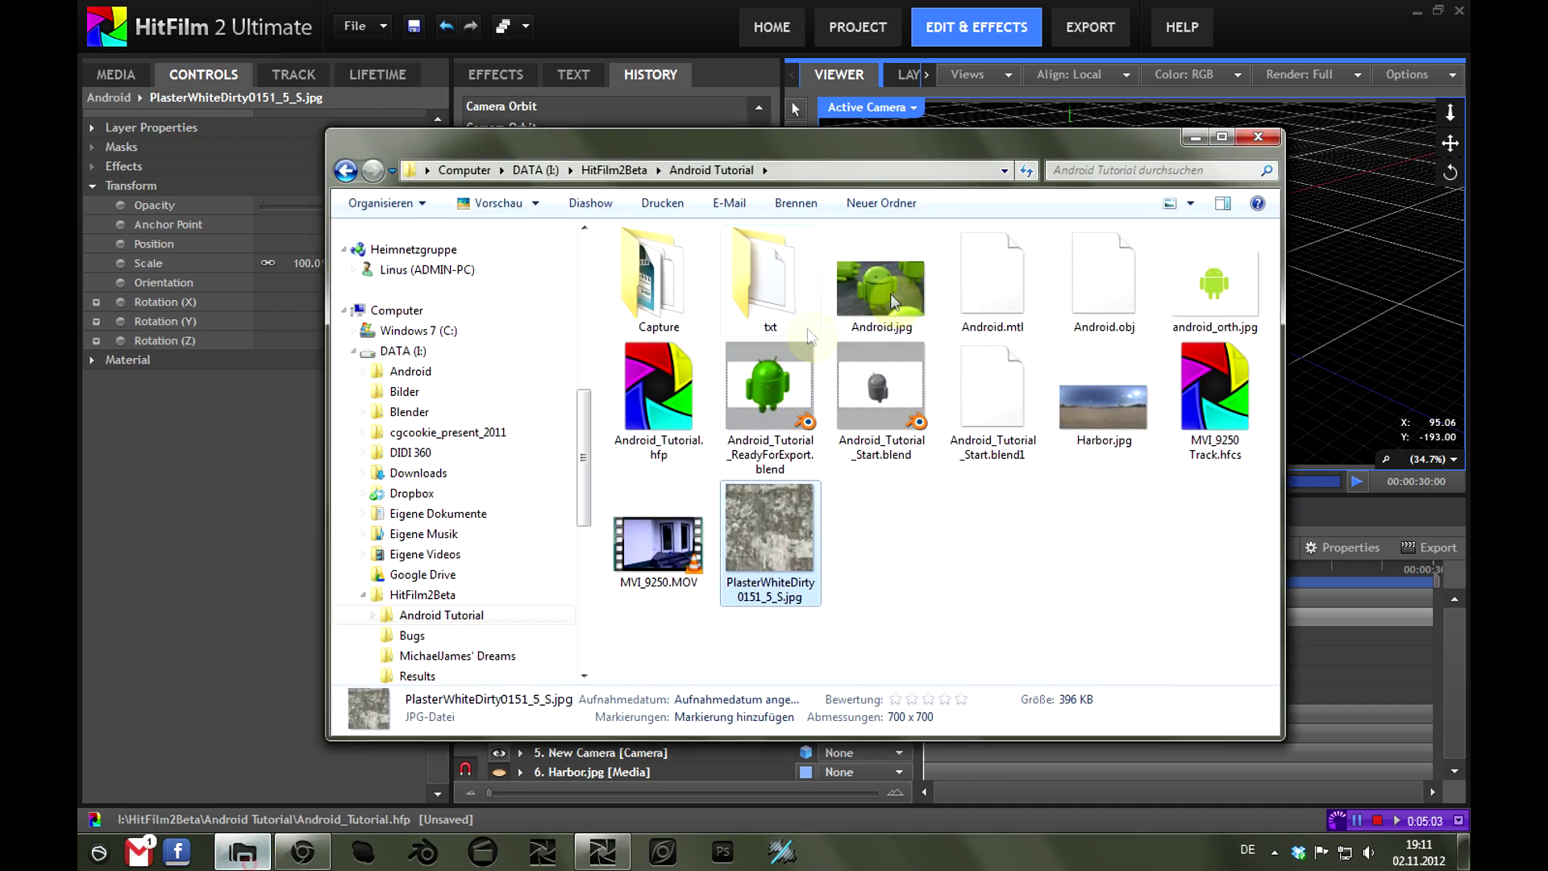
double_click(908, 297)
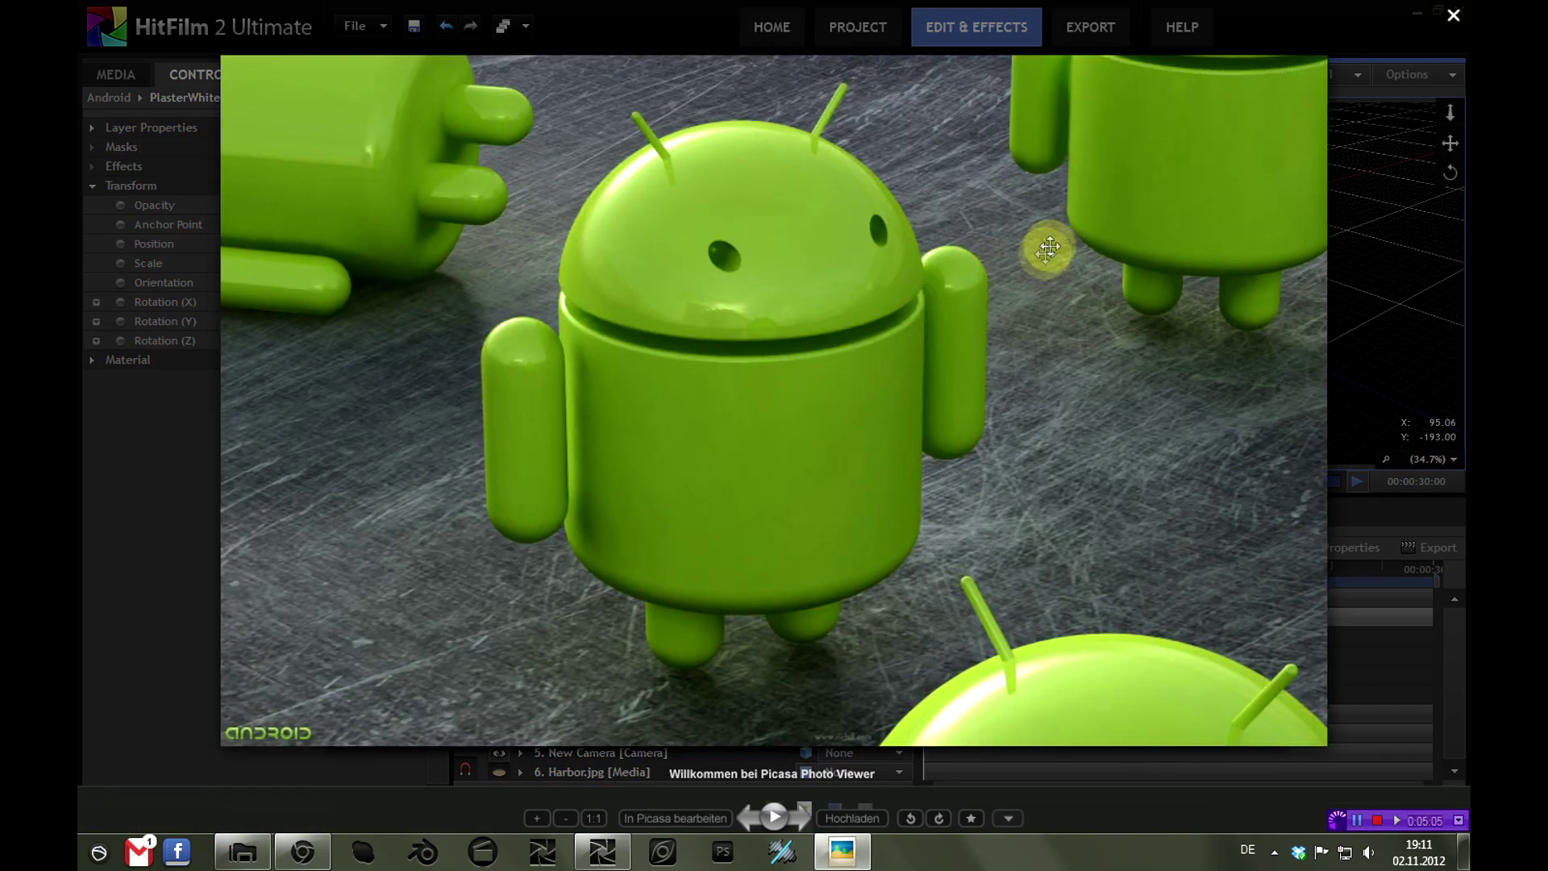
click(1453, 14)
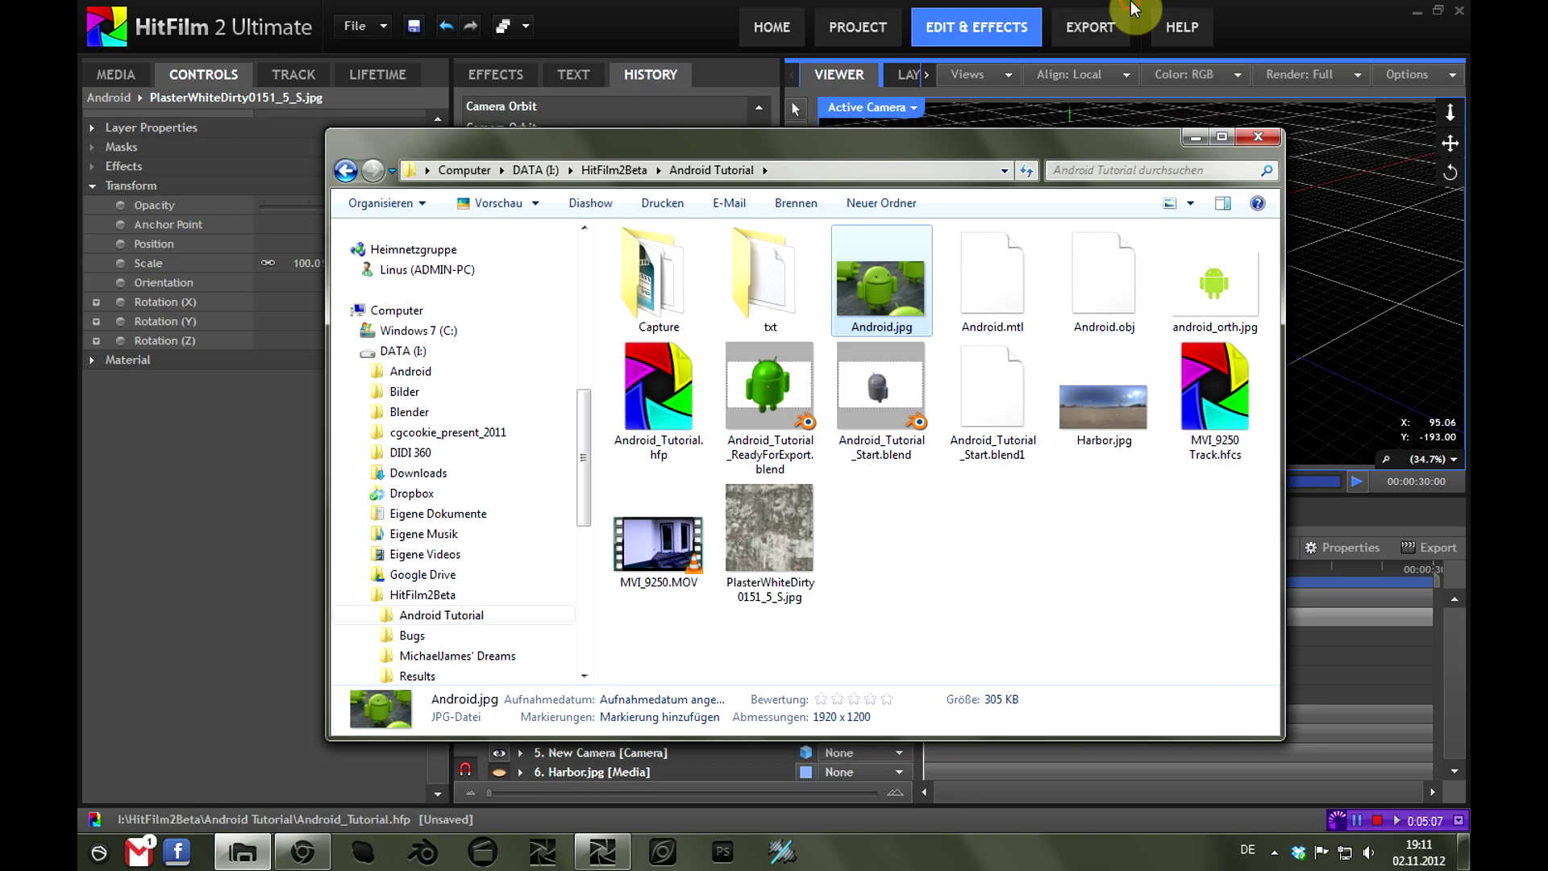
click(1323, 311)
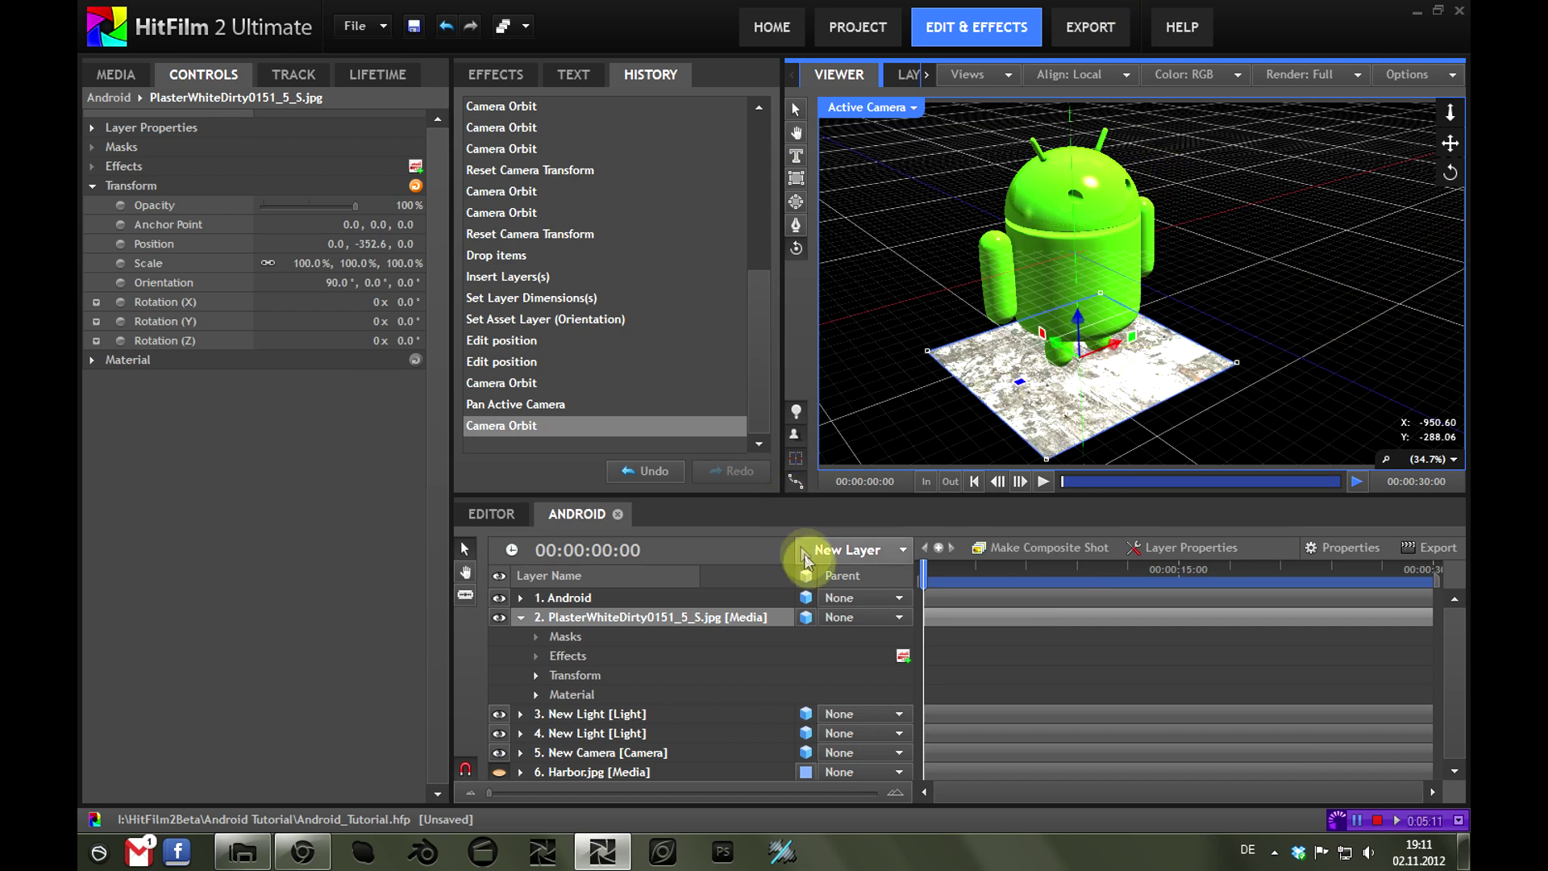
Scale the plaster floor layer uniformly to 2000% and hide the grid in the viewer
click(569, 676)
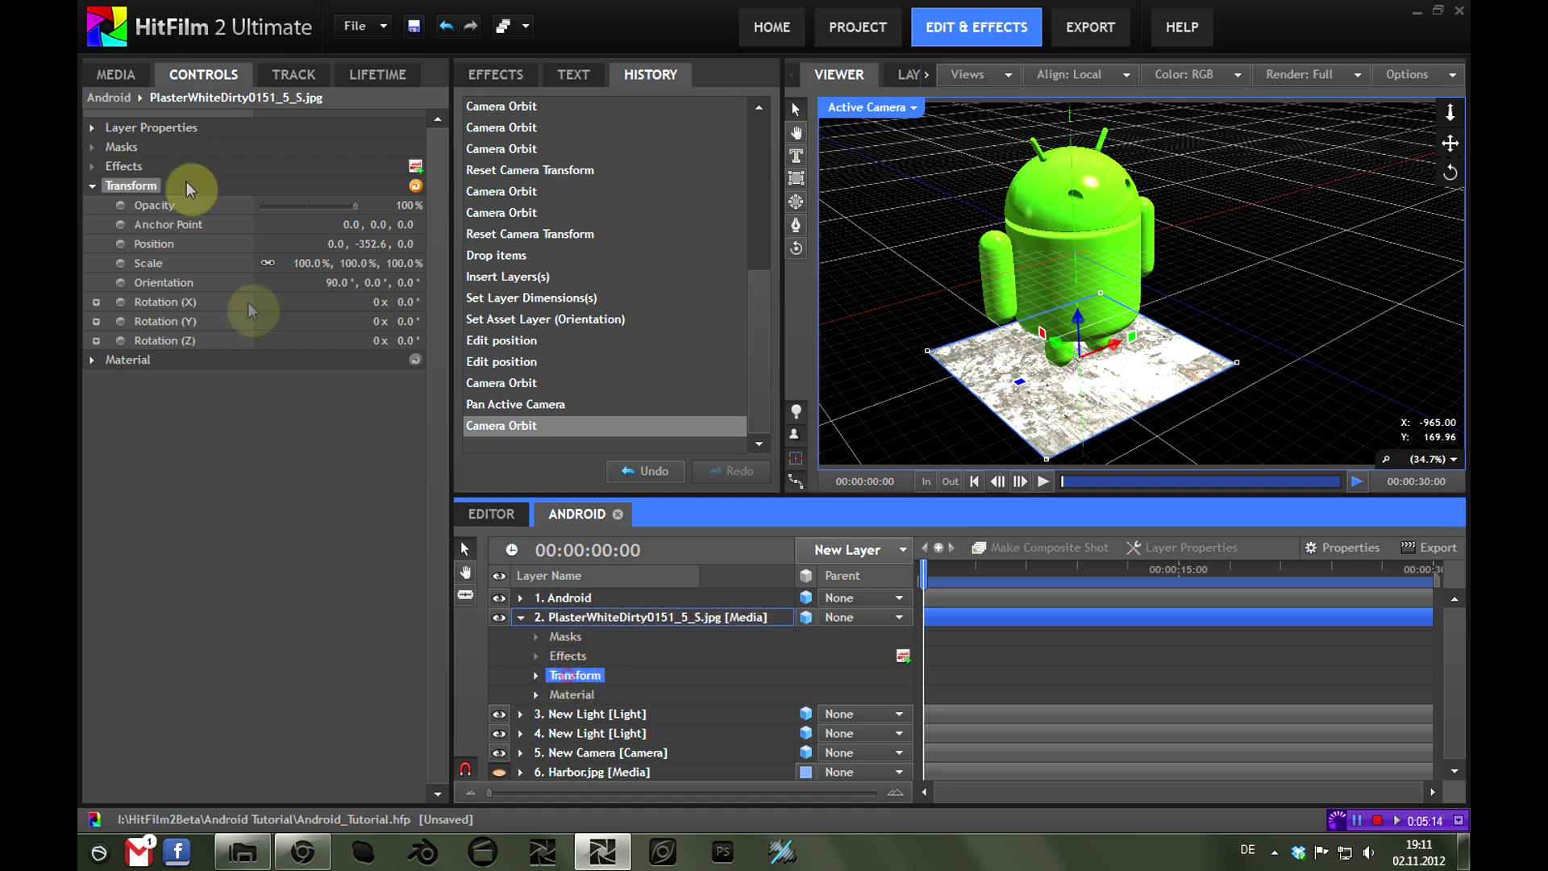
click(116, 74)
click(187, 74)
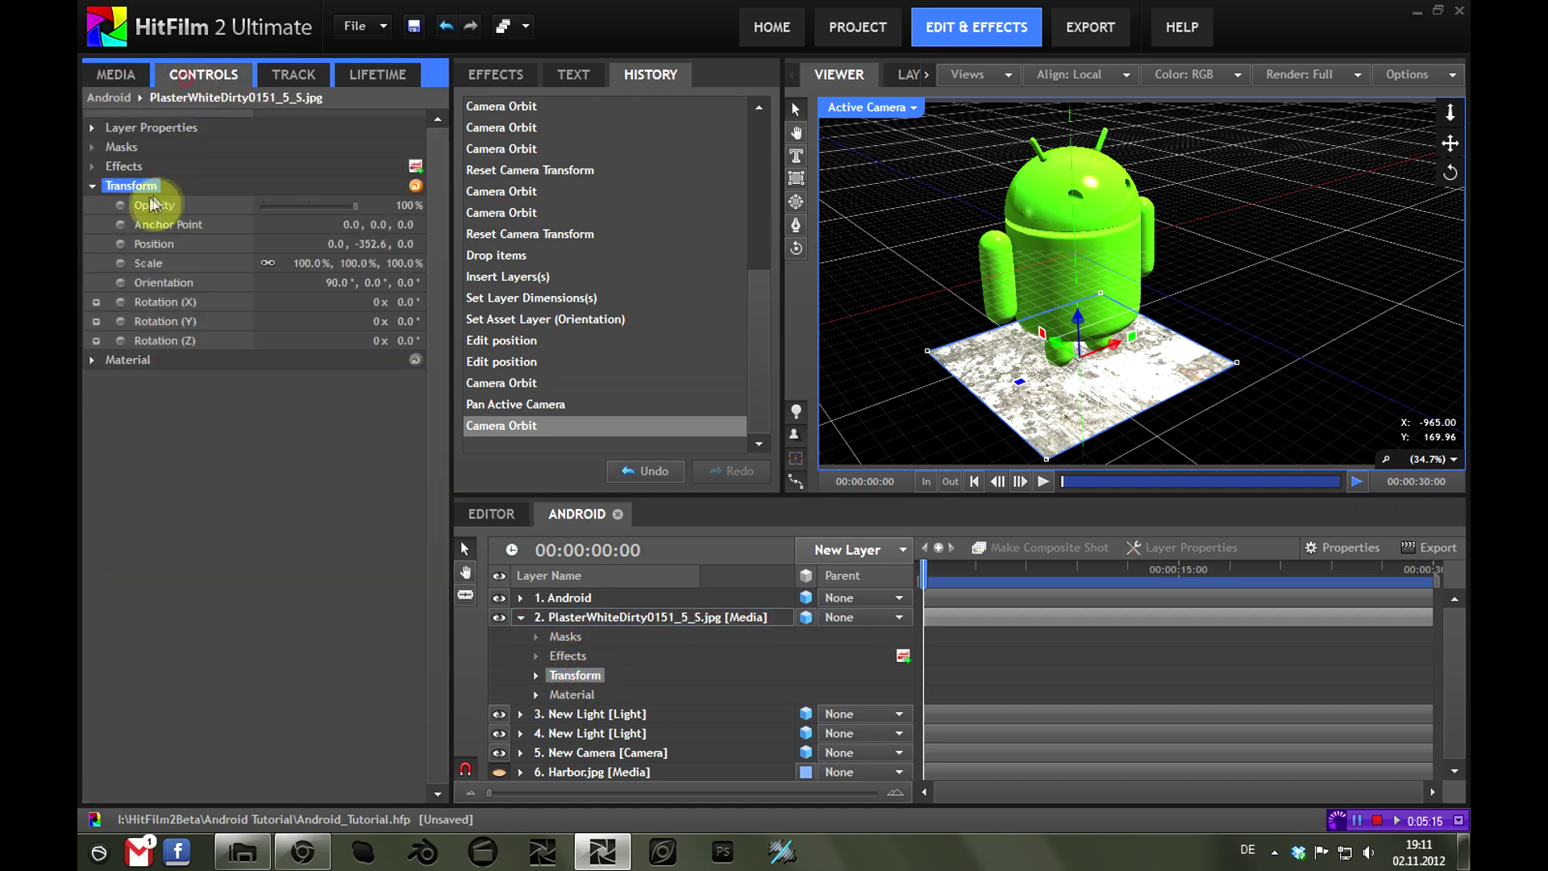
click(308, 262)
text(2000)
key(Return)
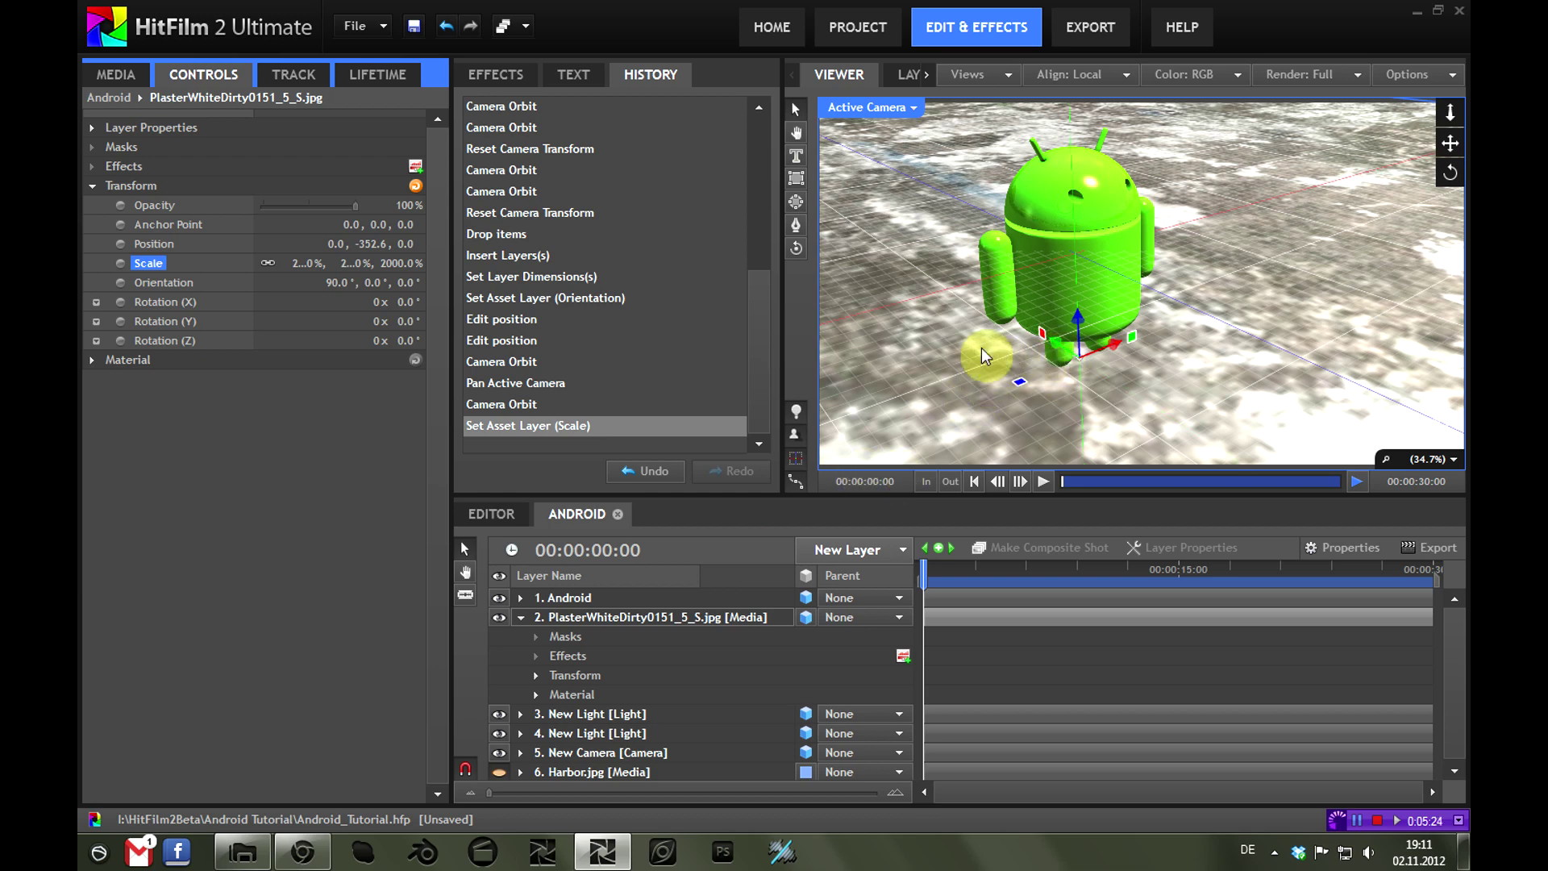
click(795, 458)
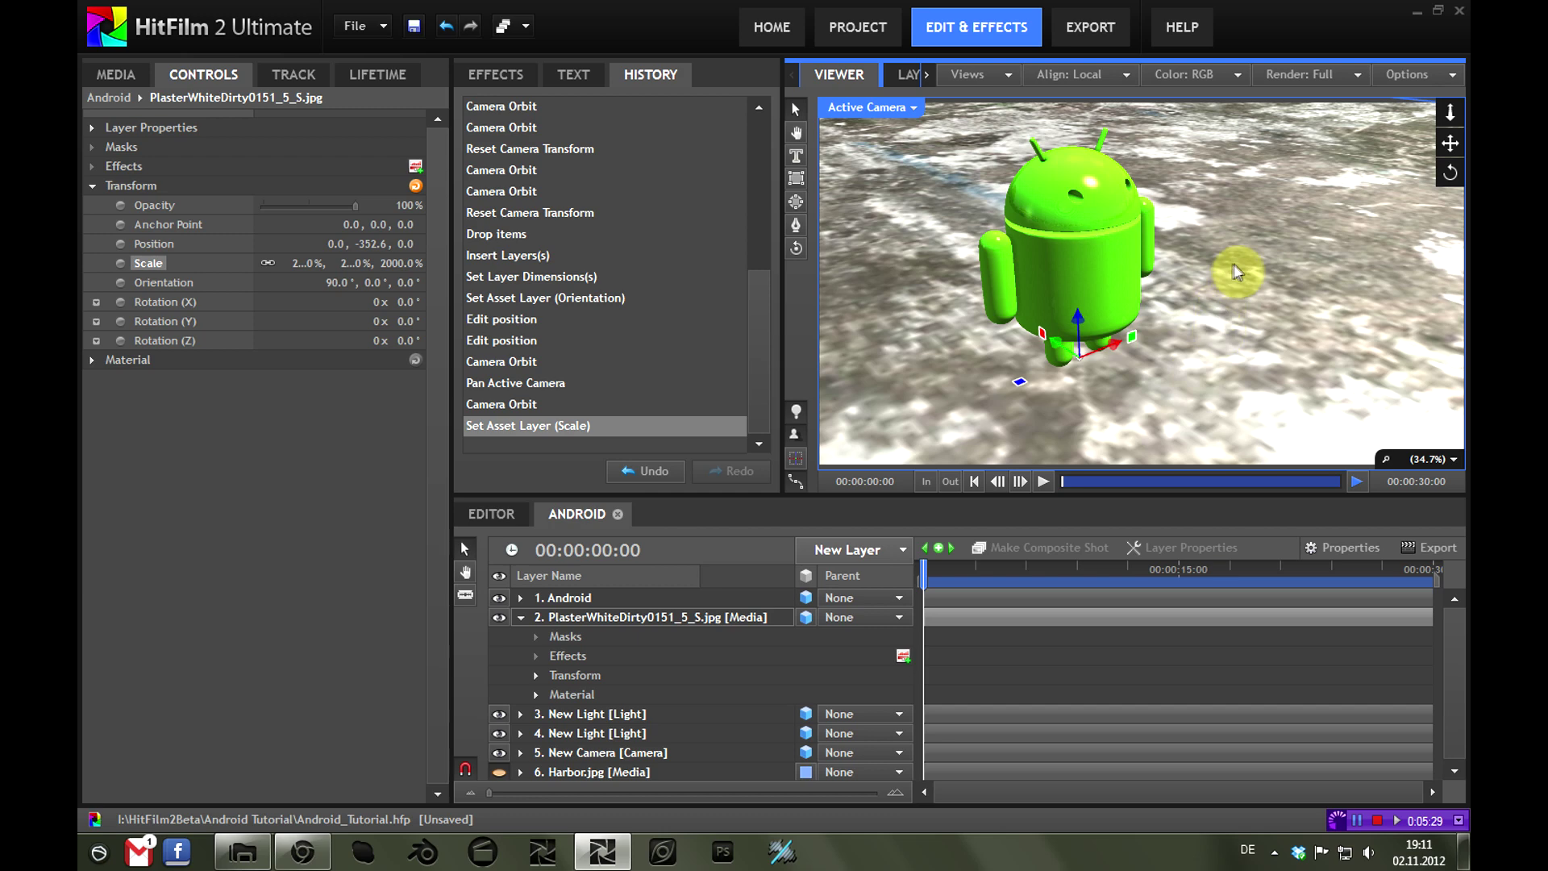
Enable Casts Shadows in the Android model layer's material and collapse the layer
click(520, 617)
click(520, 598)
click(649, 693)
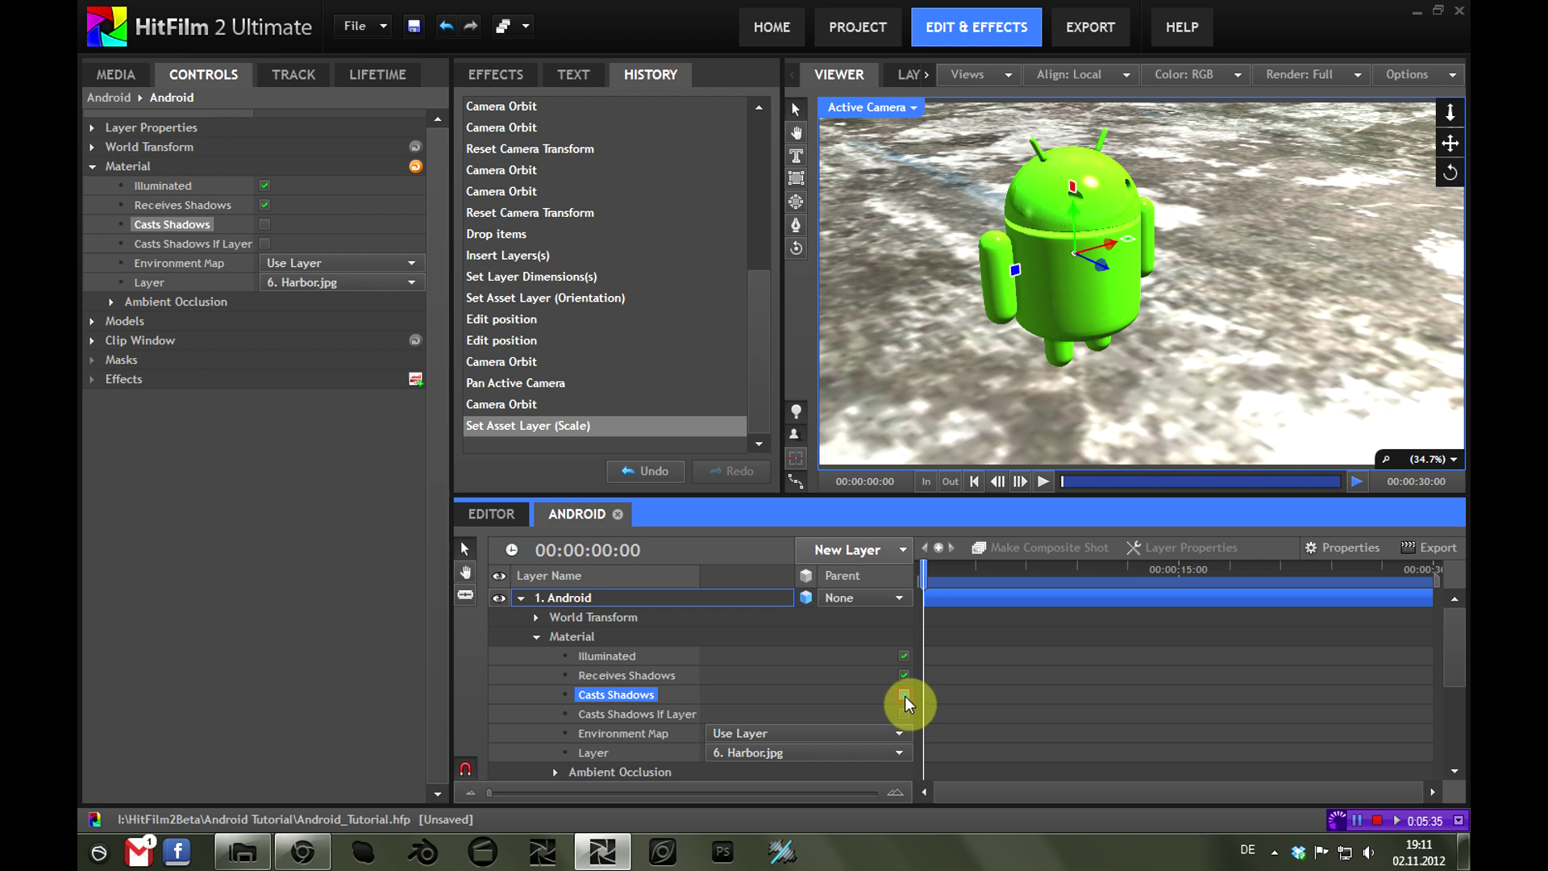
click(904, 695)
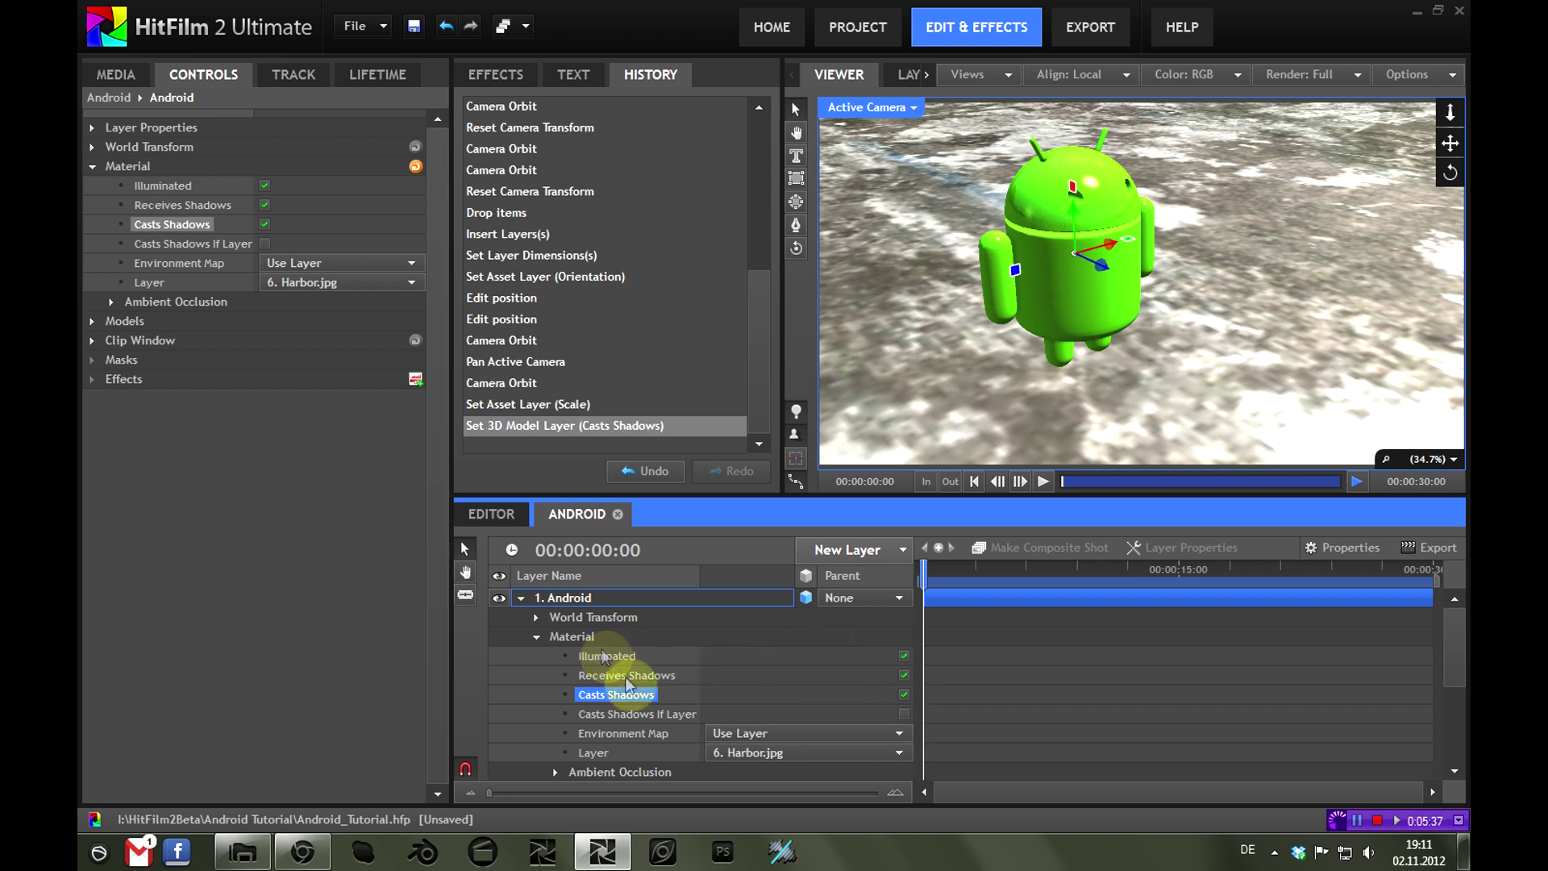
click(535, 636)
click(521, 599)
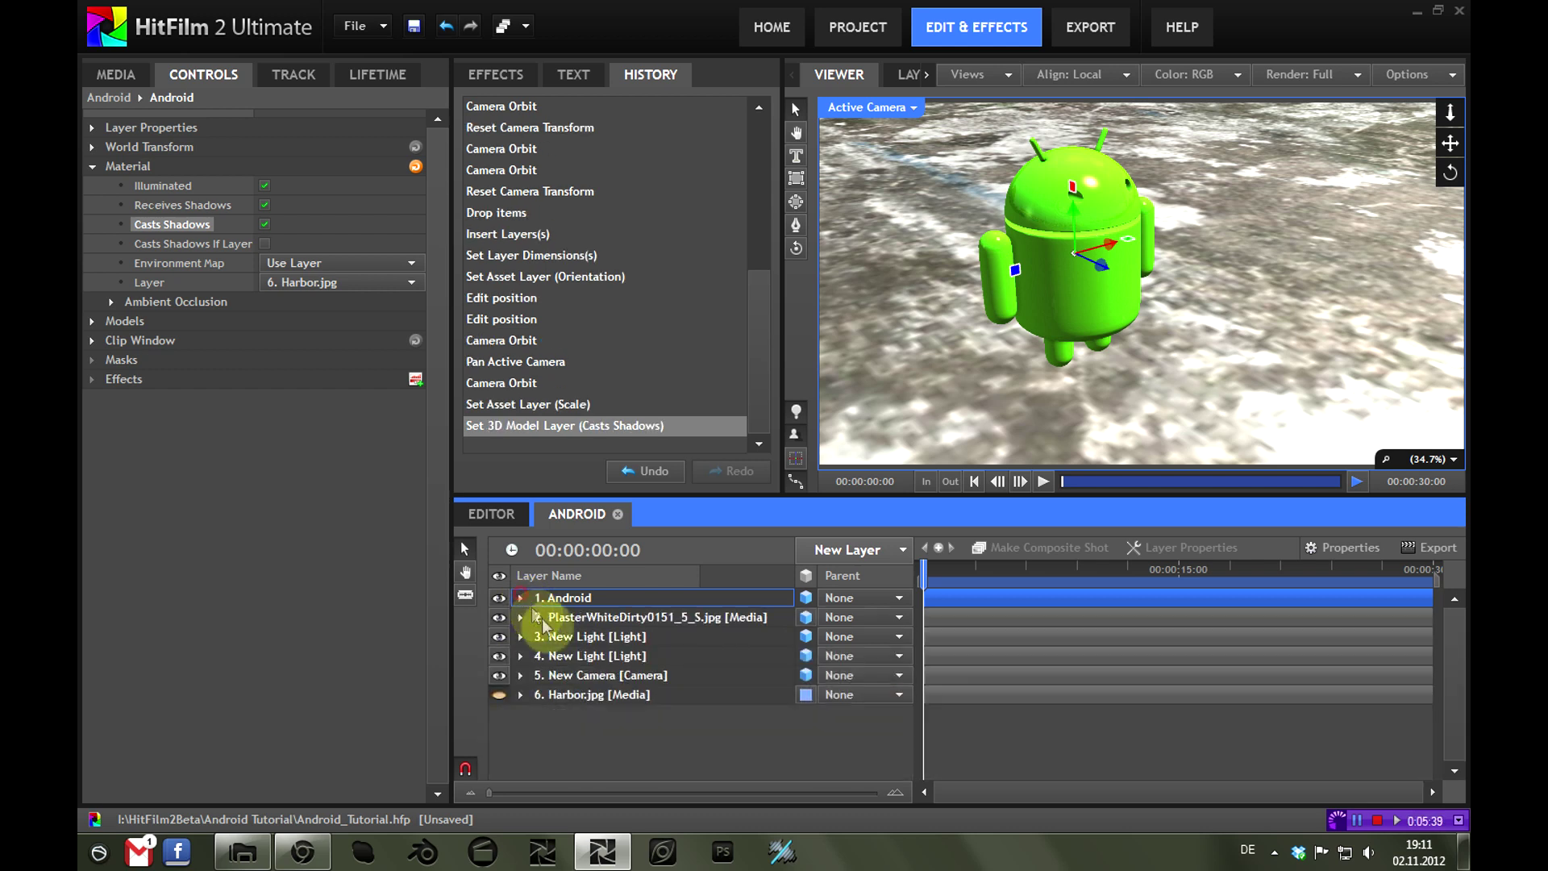
Turn on Cast Shadows for the directional light on layer 4 and set its Shadow Diffusion to 34%
click(591, 655)
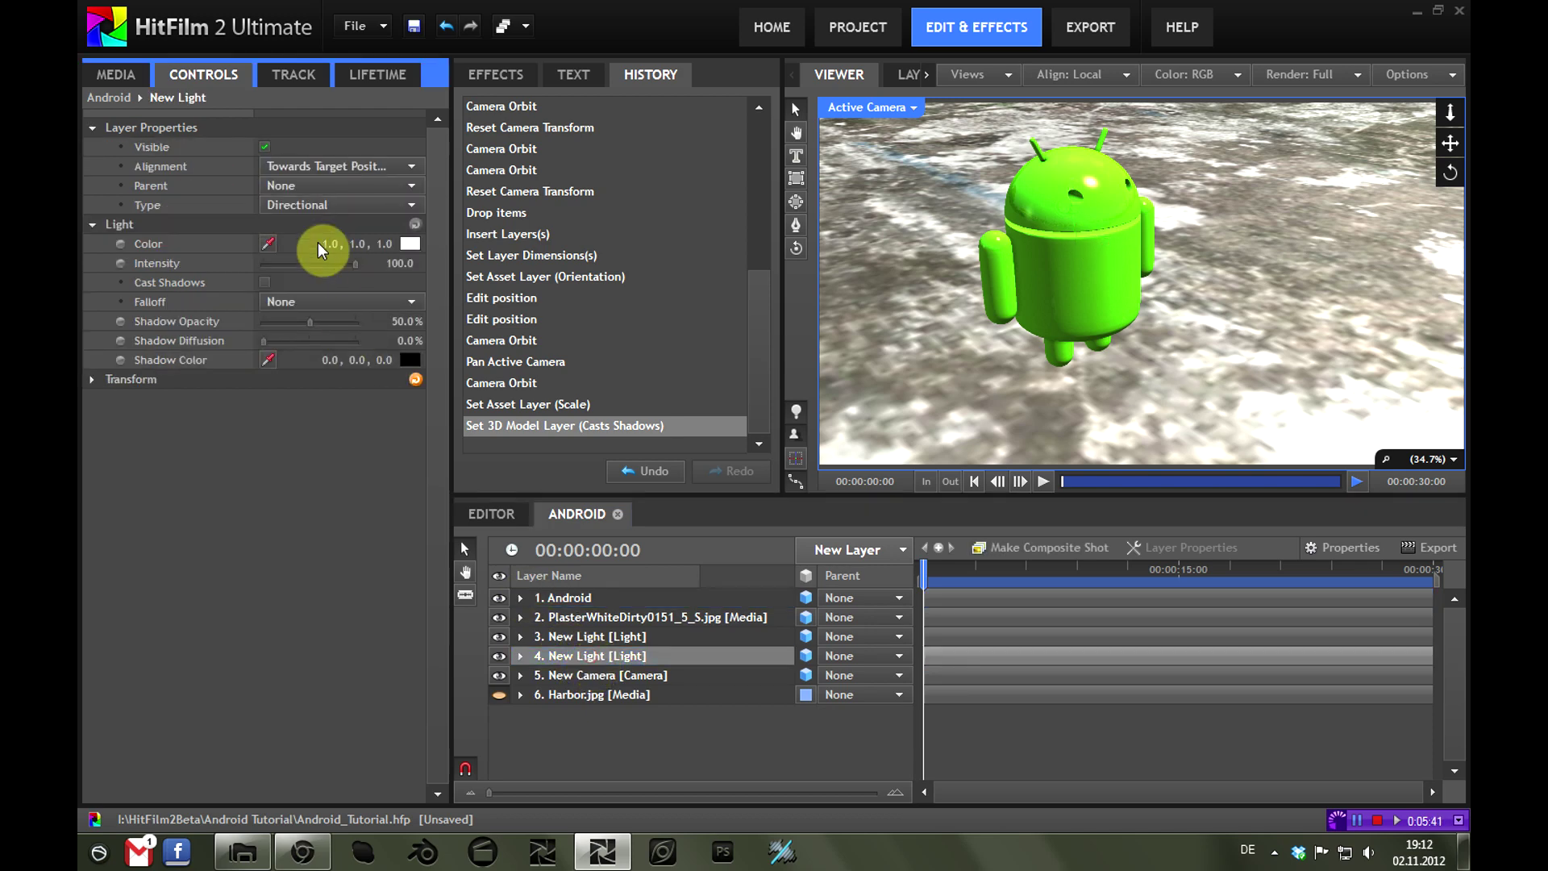
click(265, 280)
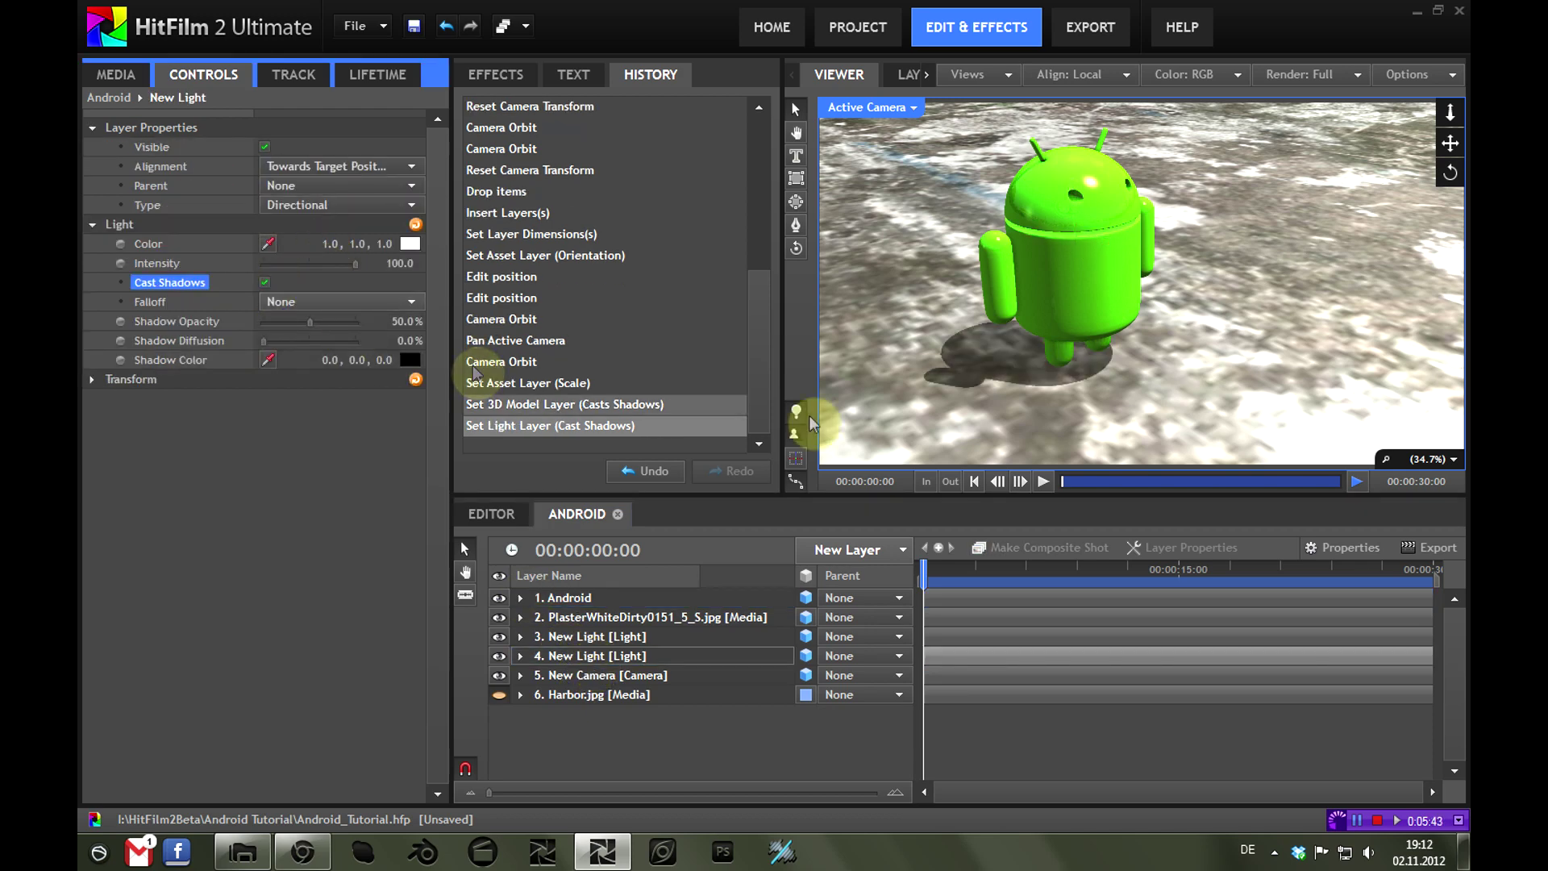
click(796, 248)
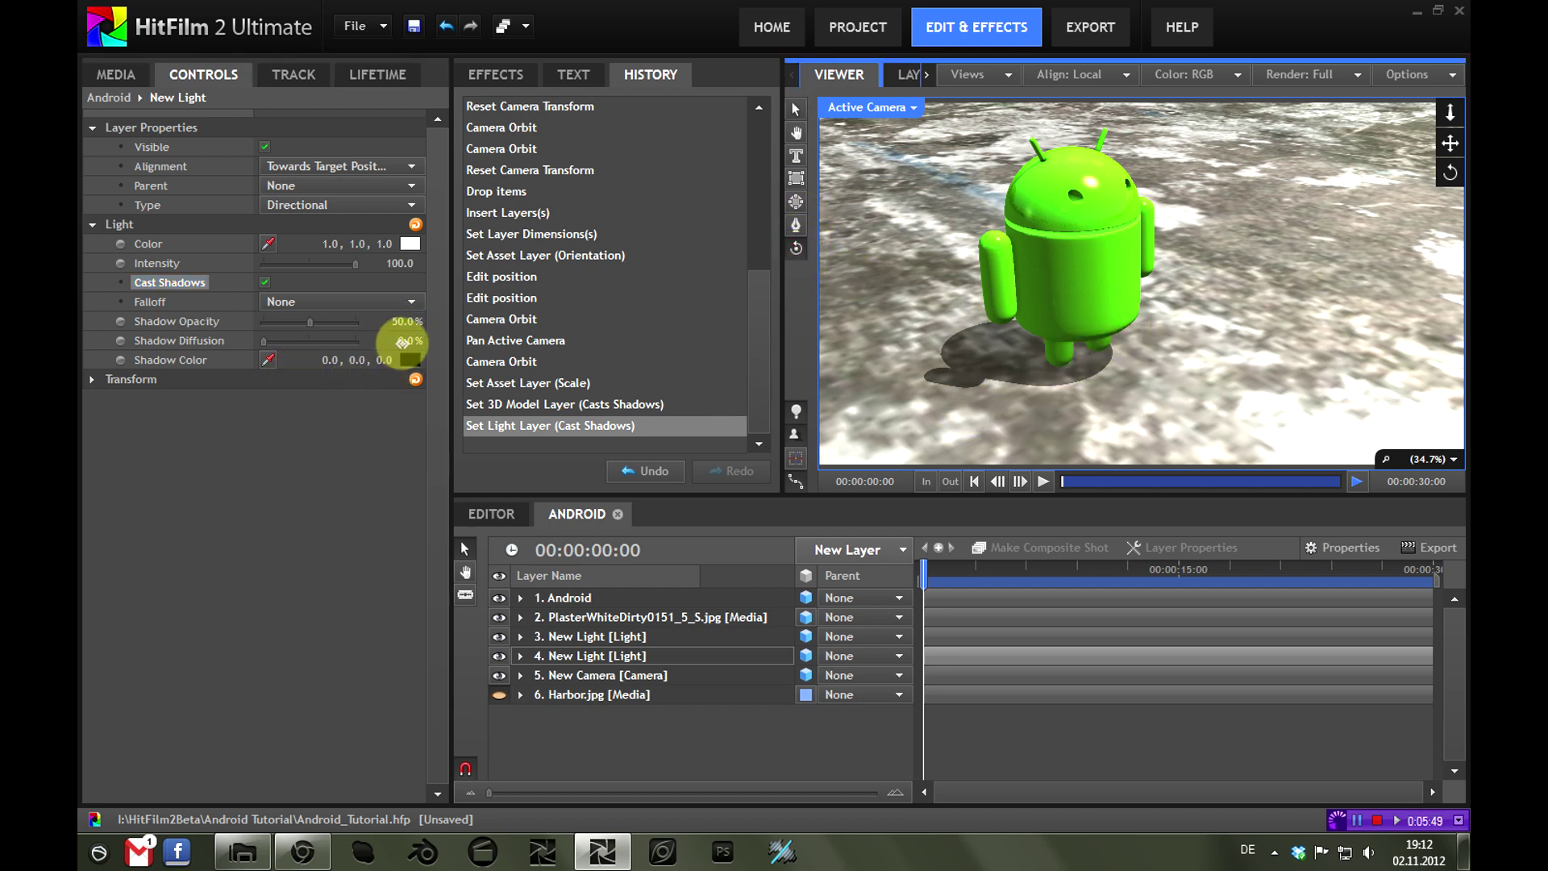
drag(399, 341, 435, 342)
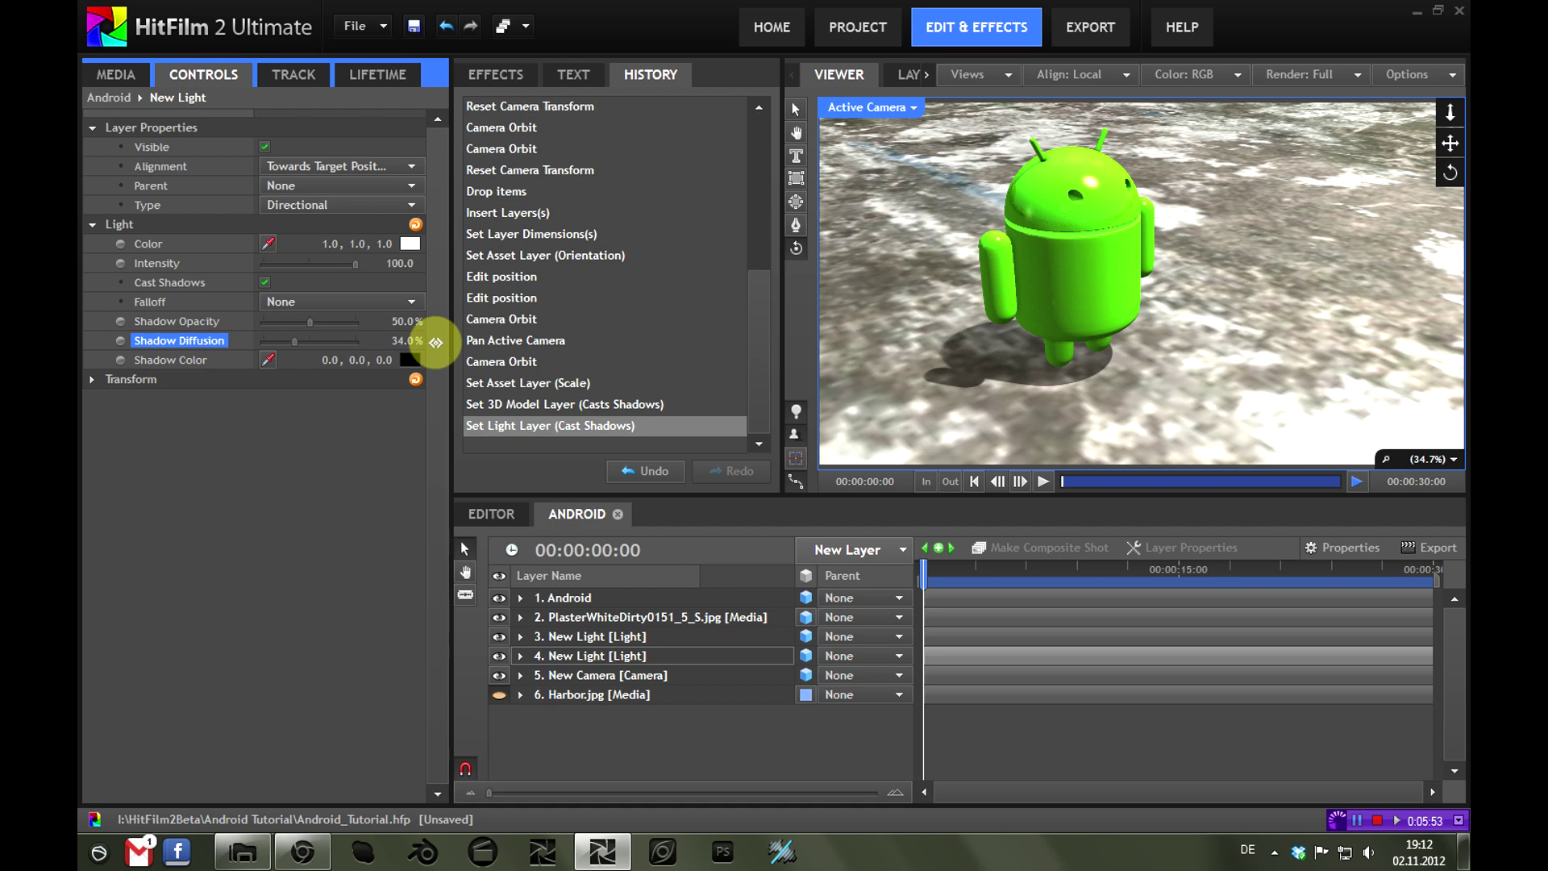
drag(437, 343, 439, 343)
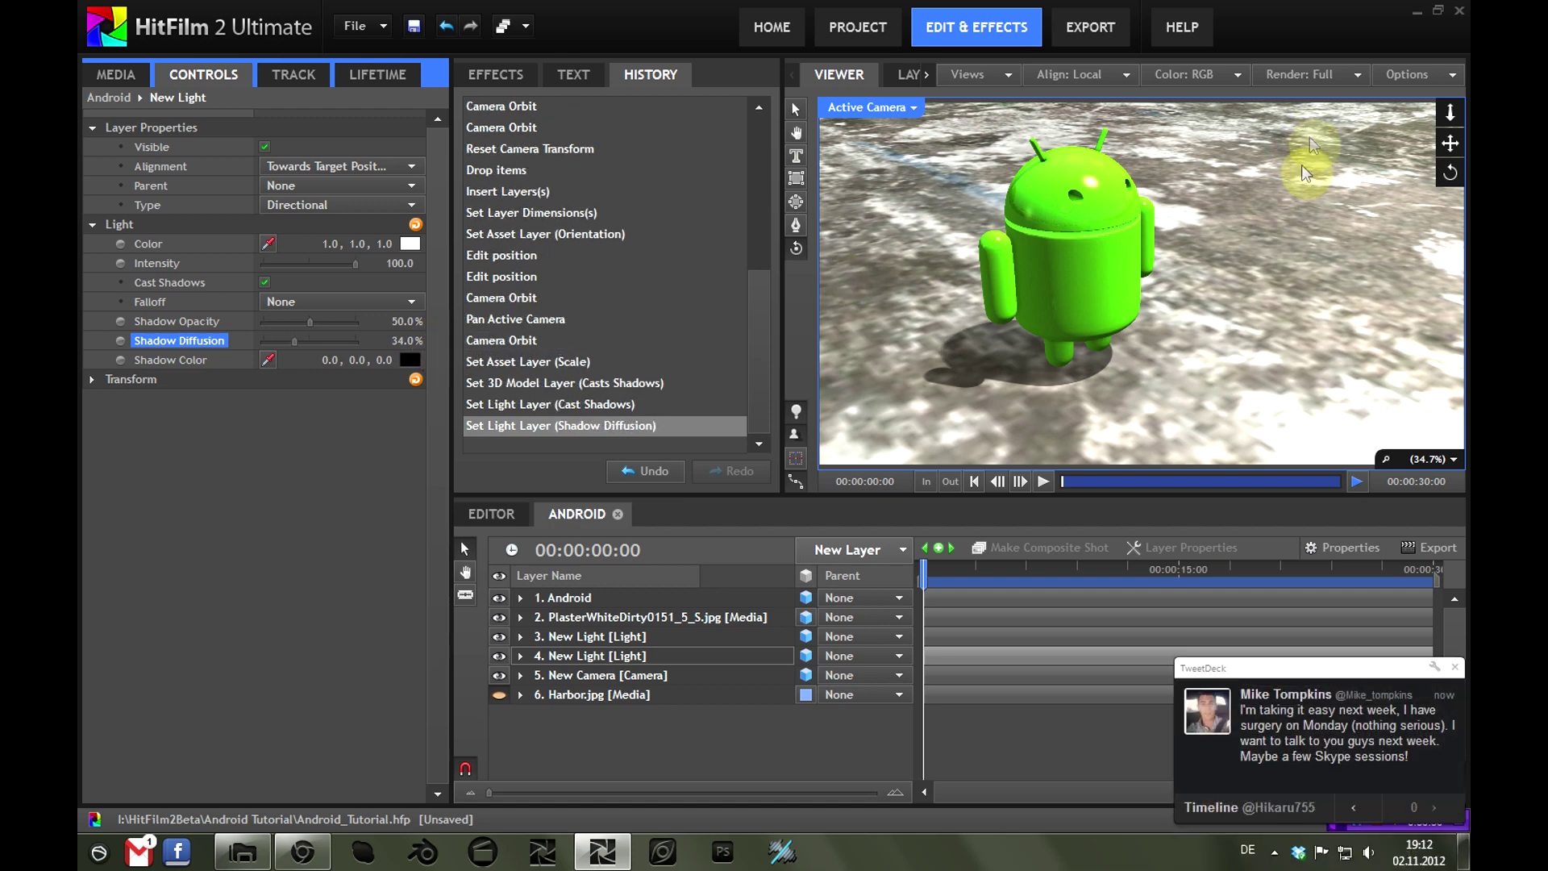
Set the viewer's render quality to Anti Aliased and inspect the Android model's edges up close
scroll(1056, 193, up, 5)
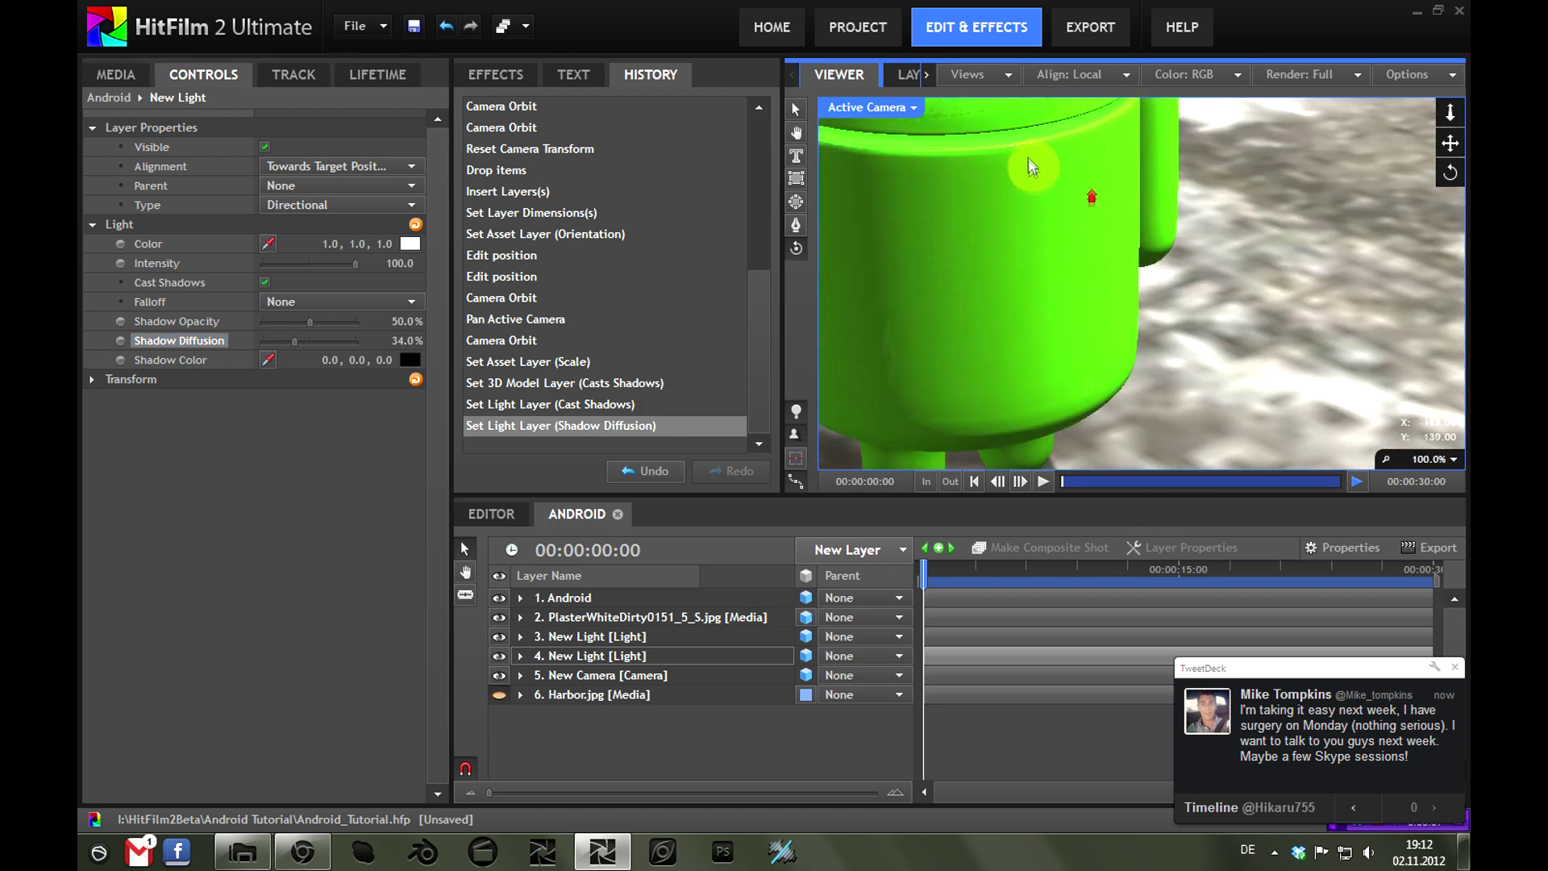
scroll(1030, 166, up, 4)
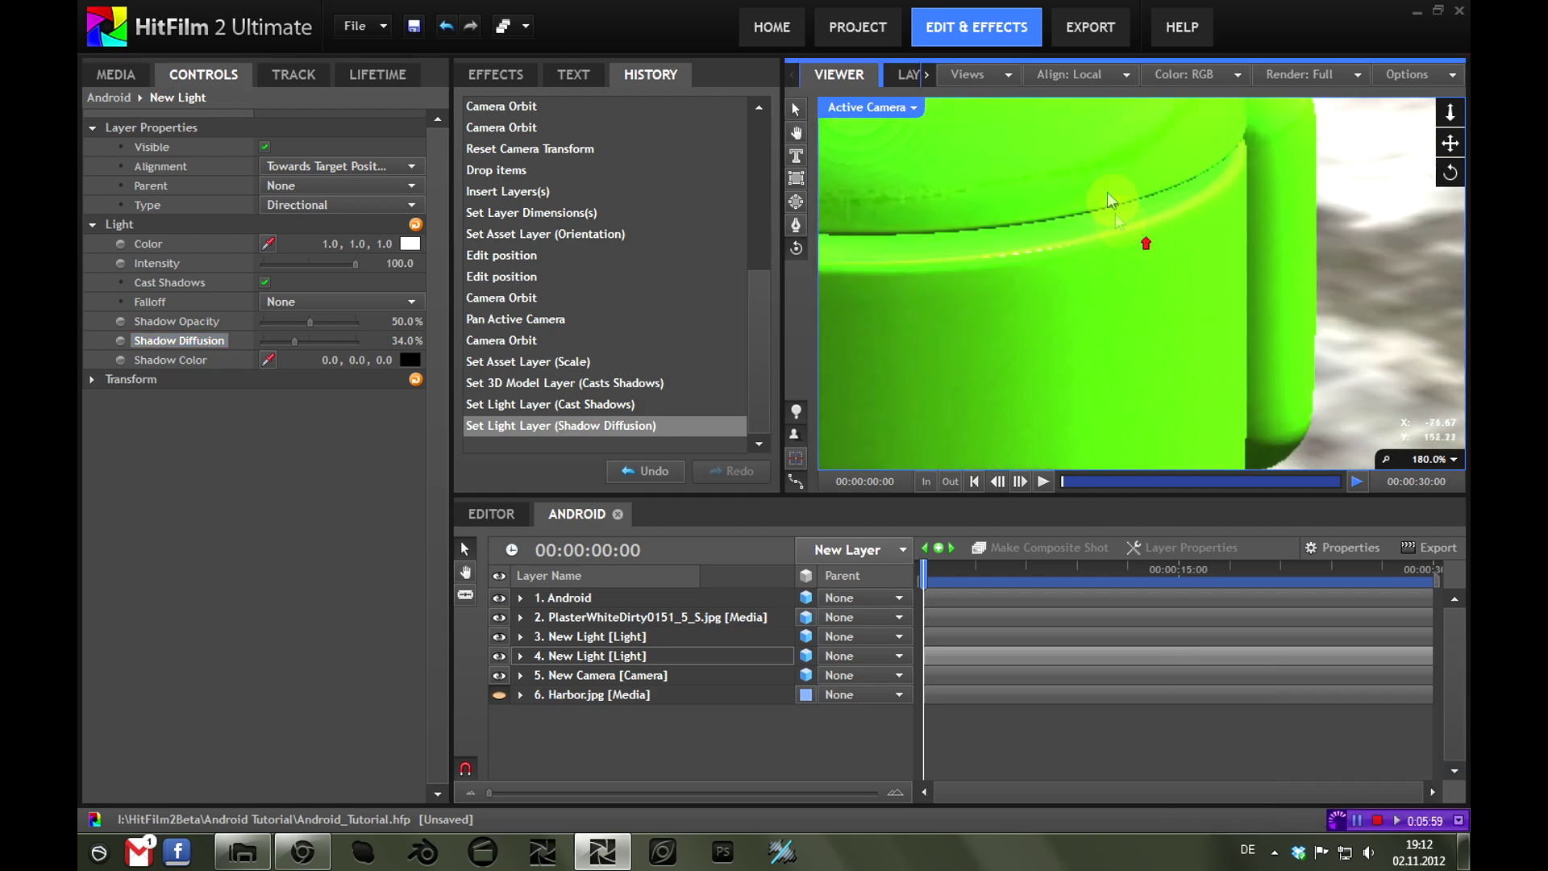
click(1322, 81)
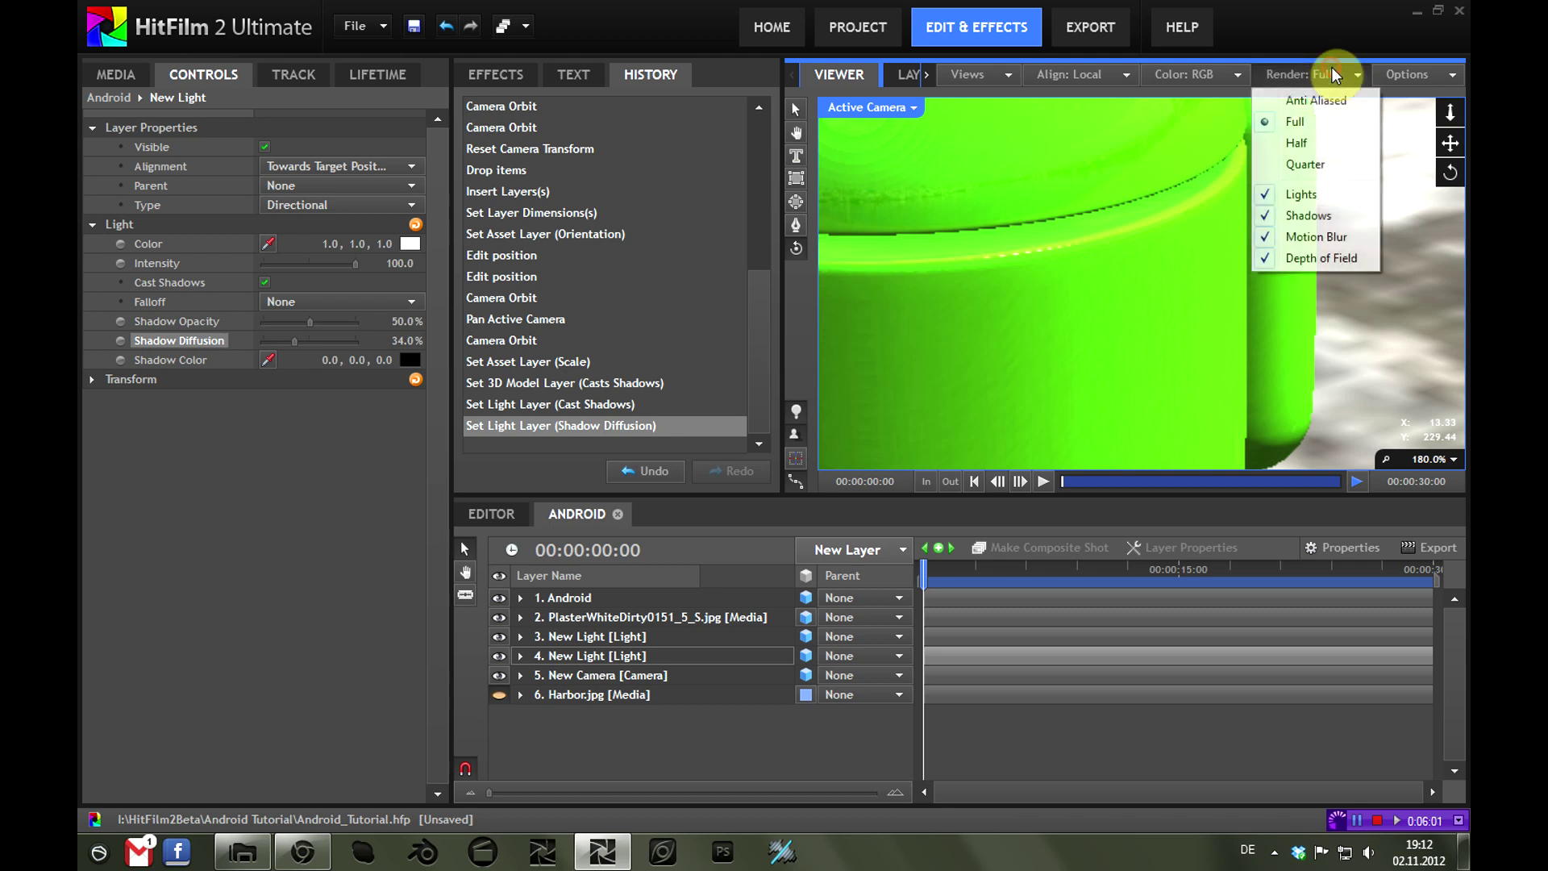
click(1407, 101)
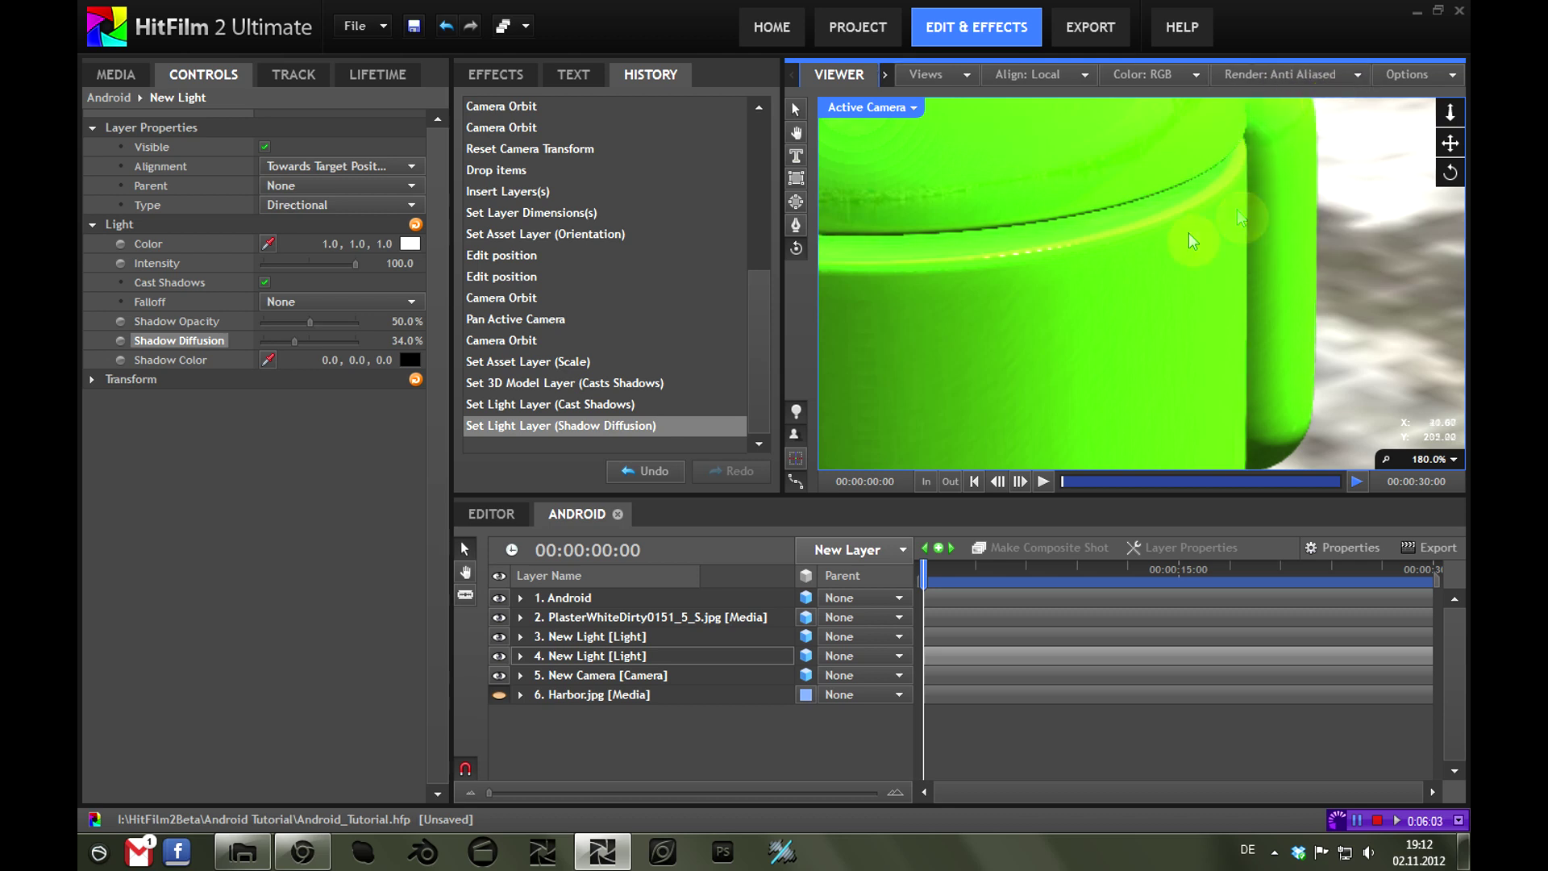
scroll(1040, 245, down, 2)
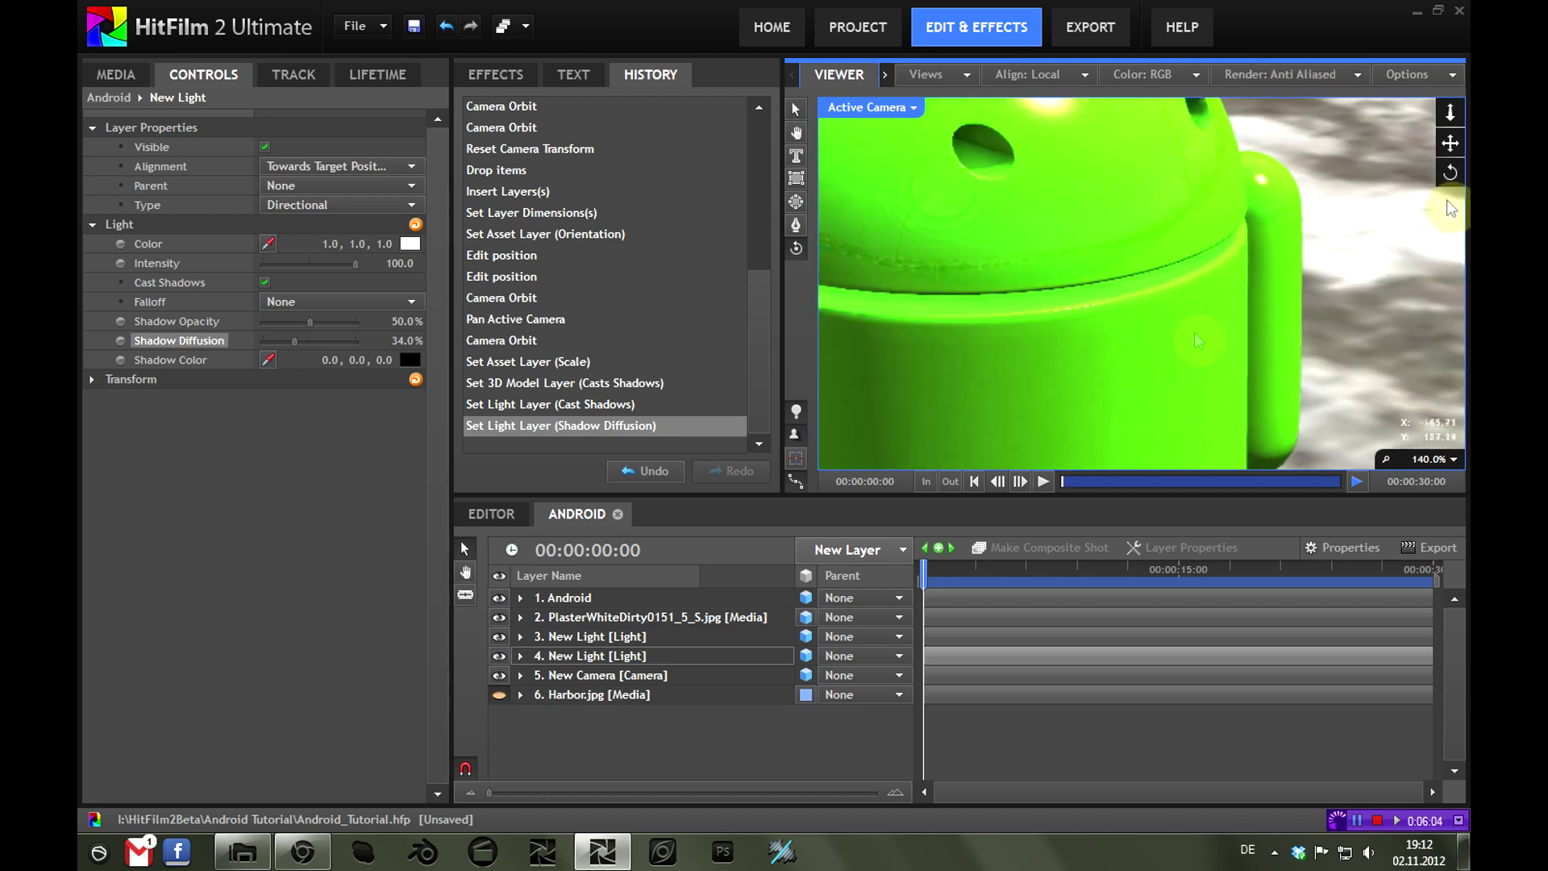
click(1434, 459)
click(1421, 538)
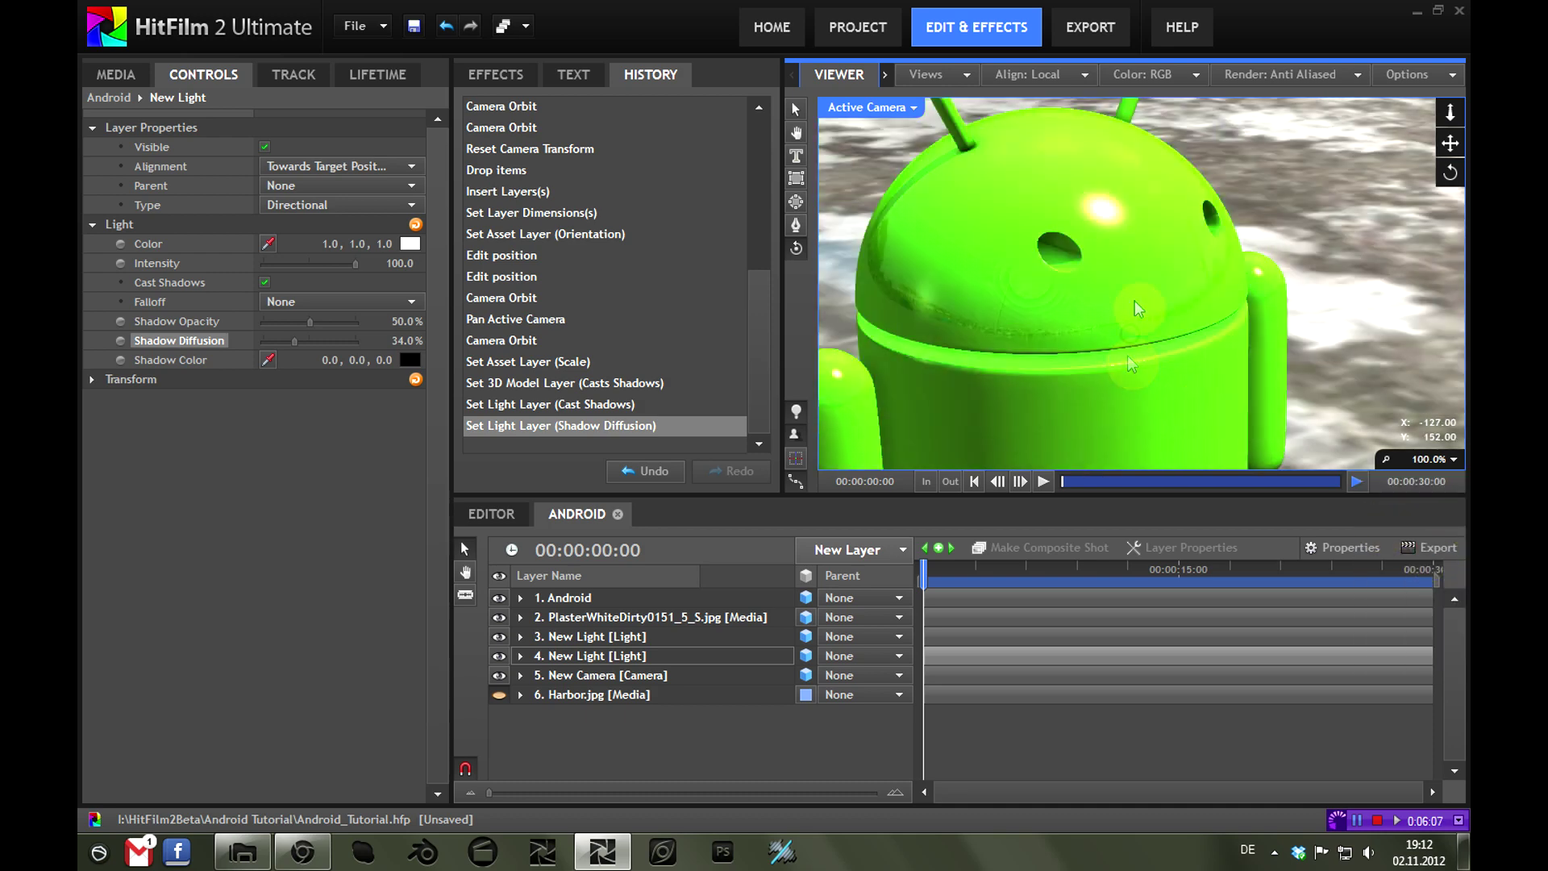
middle_drag(1135, 300, 1131, 115)
Fit the whole frame in the viewer and set the render quality back to Full
click(1434, 458)
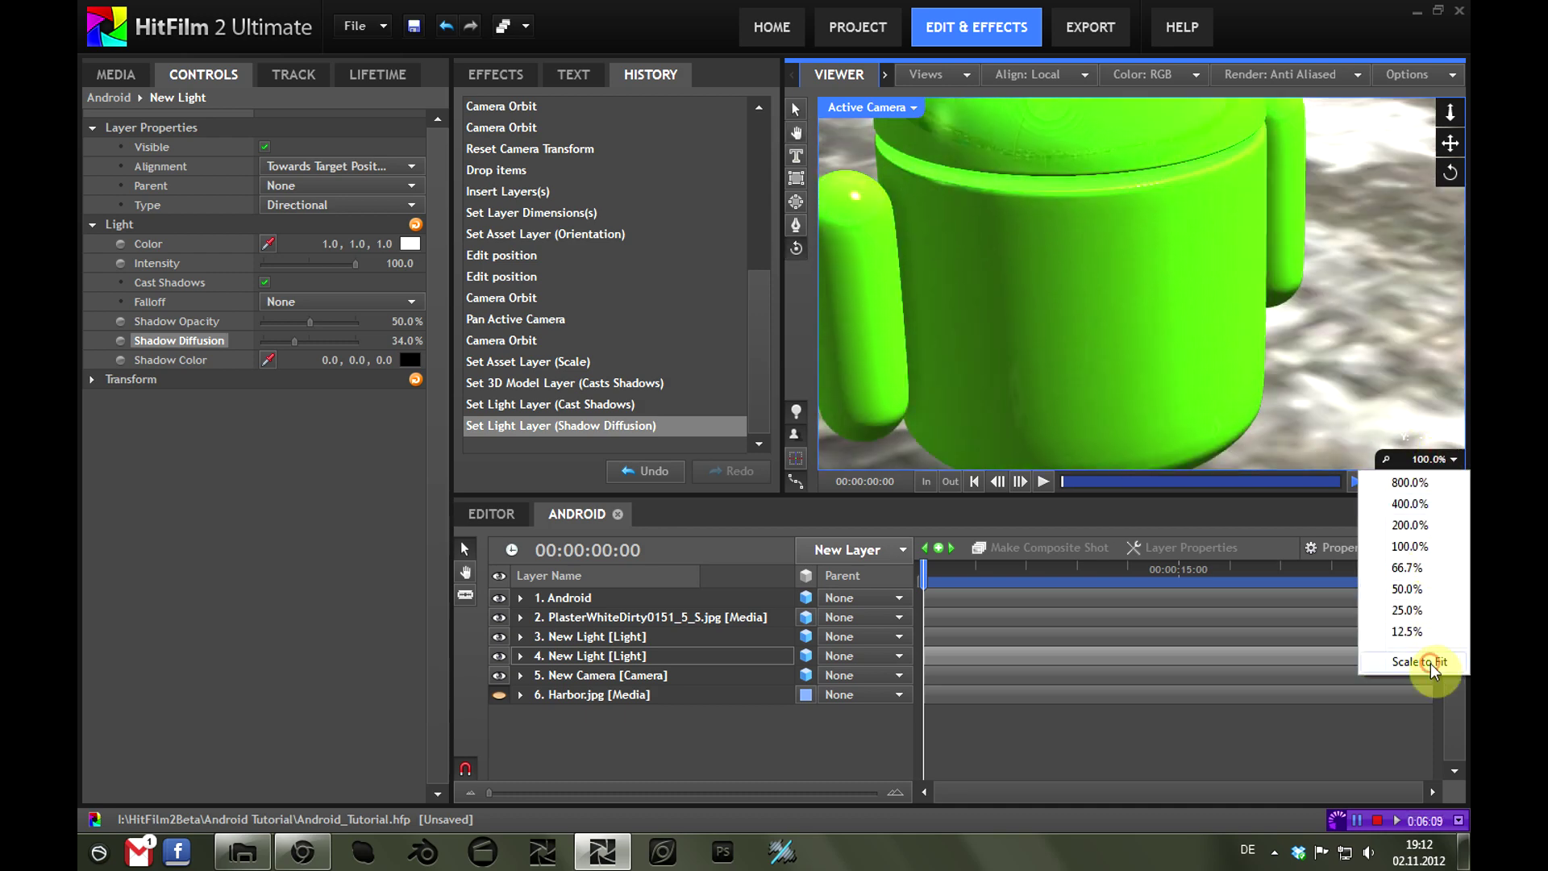
click(1431, 662)
click(1286, 72)
click(1285, 121)
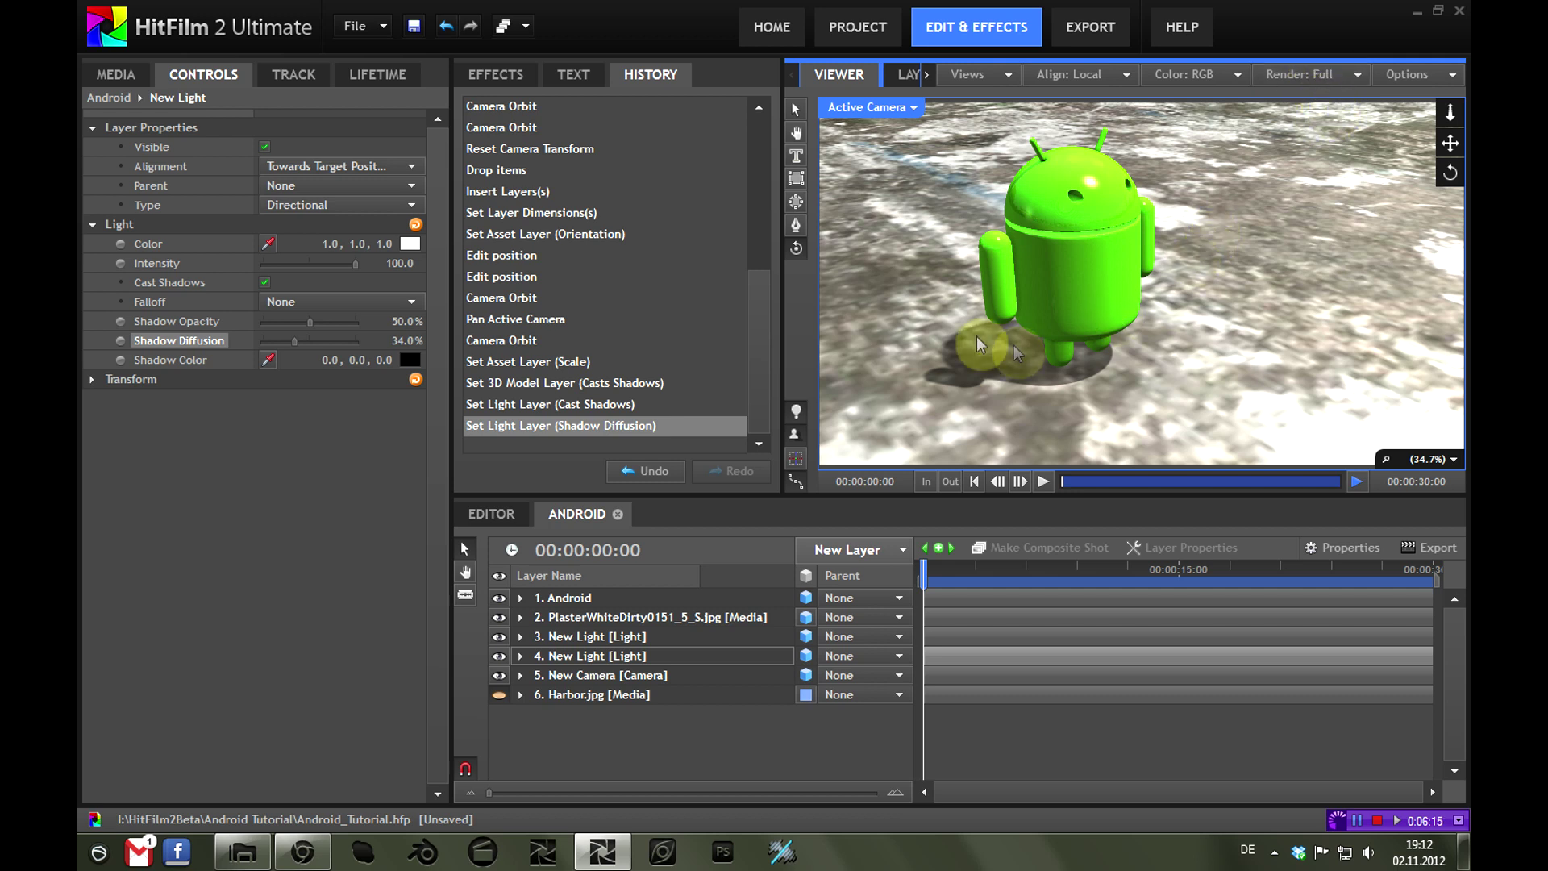
View the Android reference picture in the tutorial folder and return to the composite shot
click(242, 852)
double_click(893, 309)
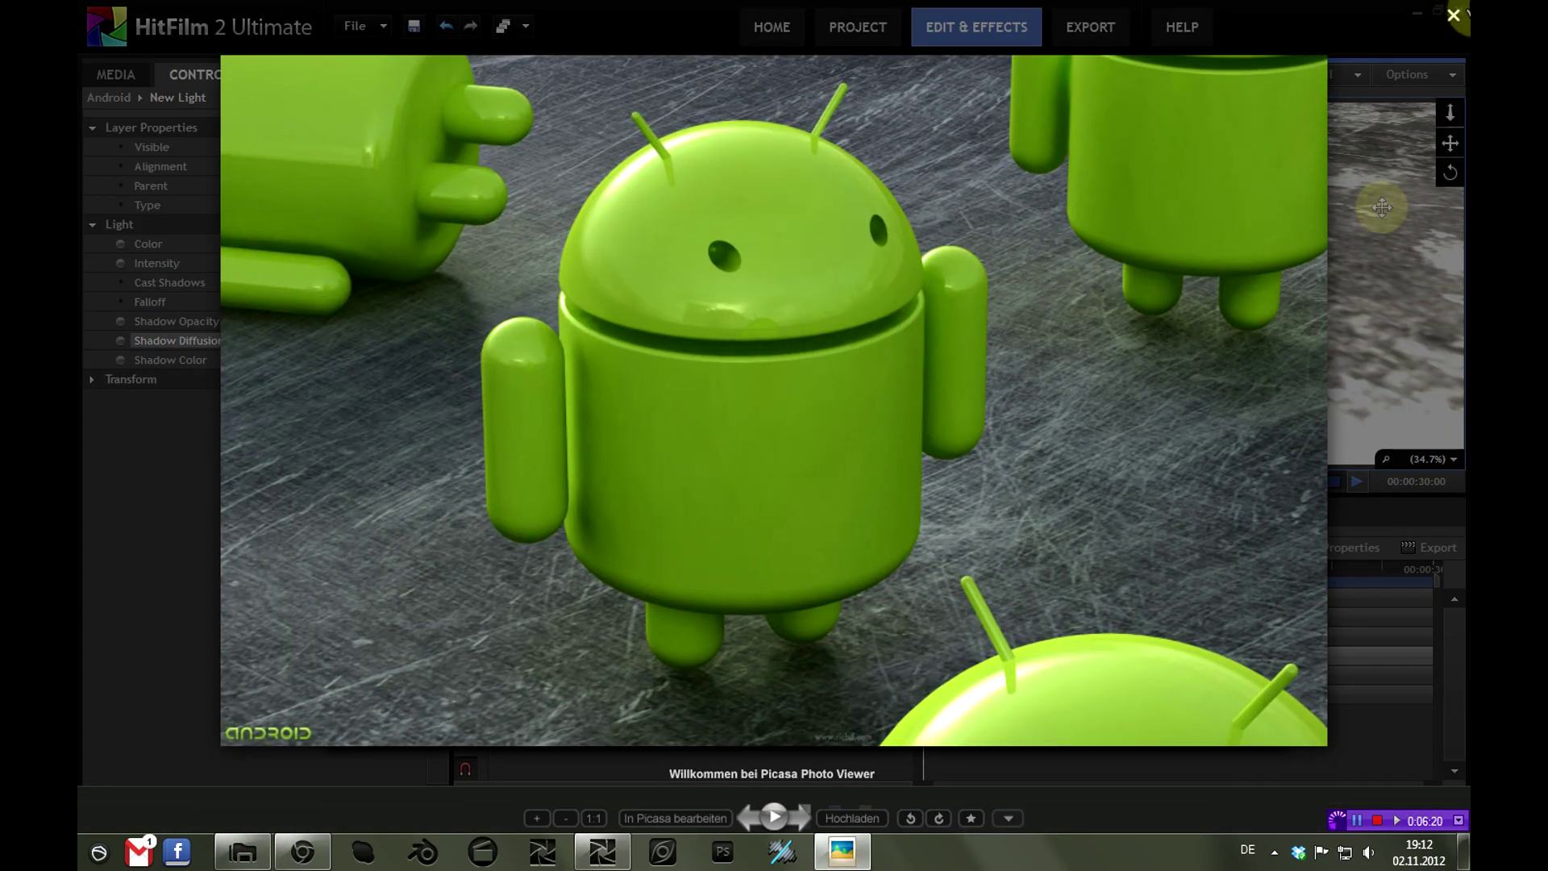
click(1454, 14)
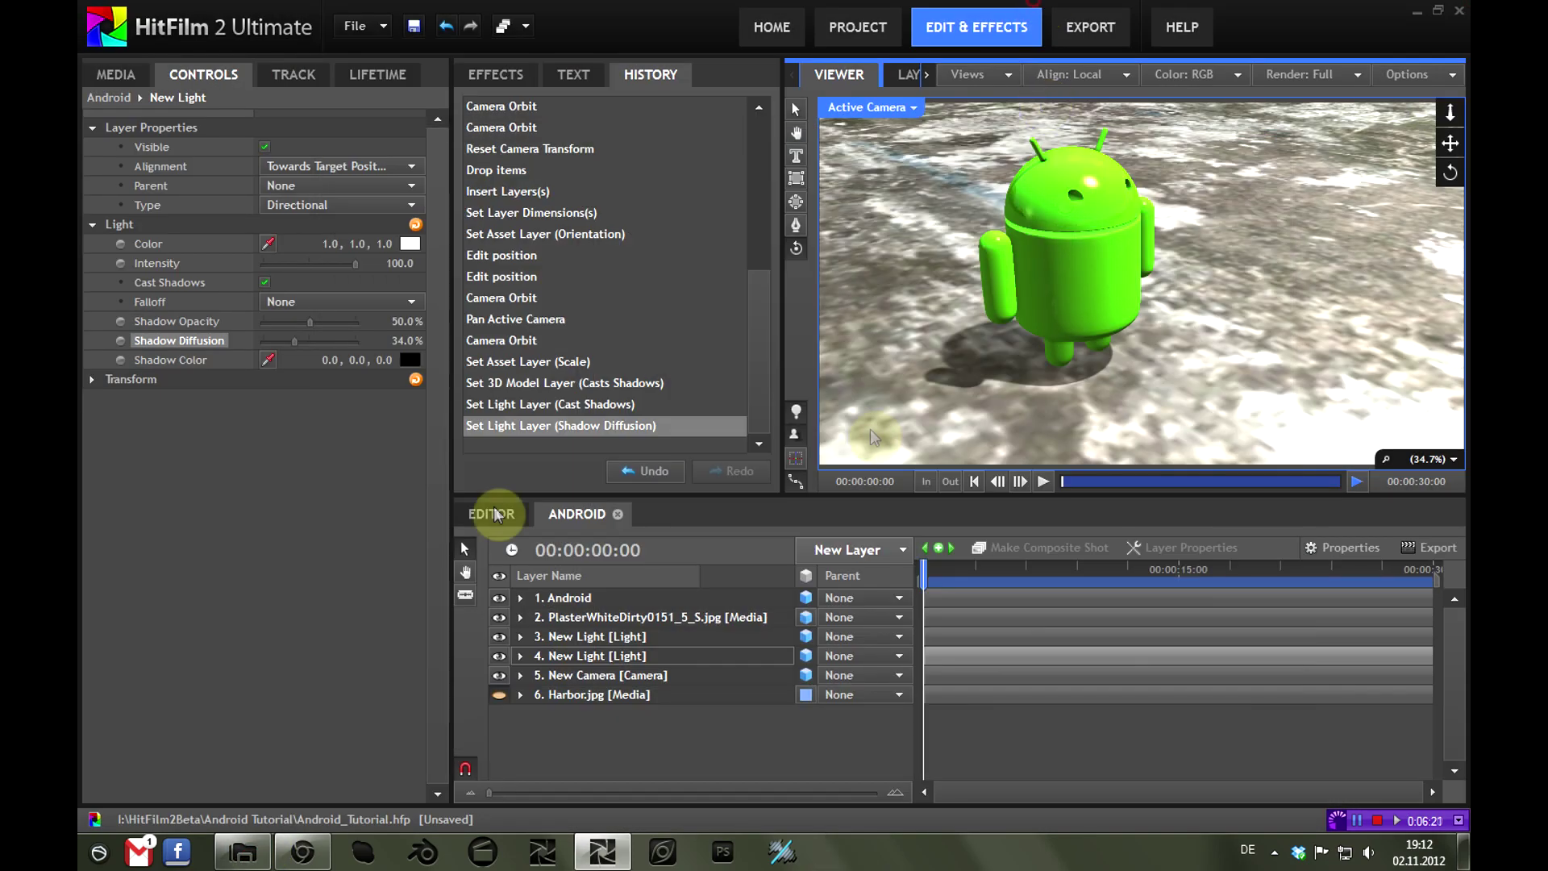
Insert the Android 3D model from the project media as a separate second layer above the plaster floor
click(115, 74)
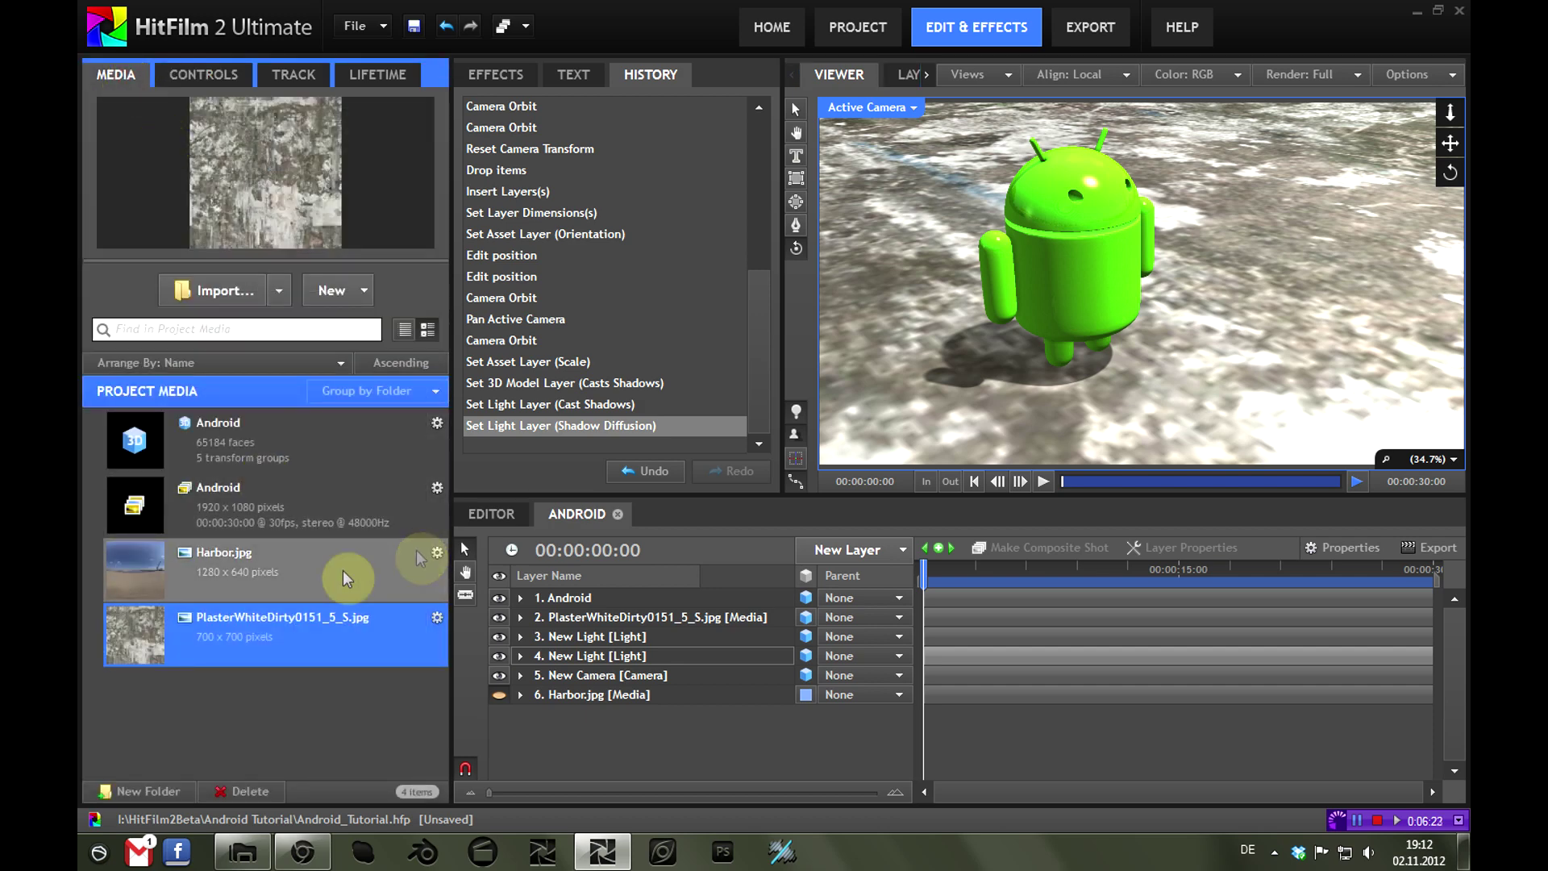
click(212, 624)
click(249, 428)
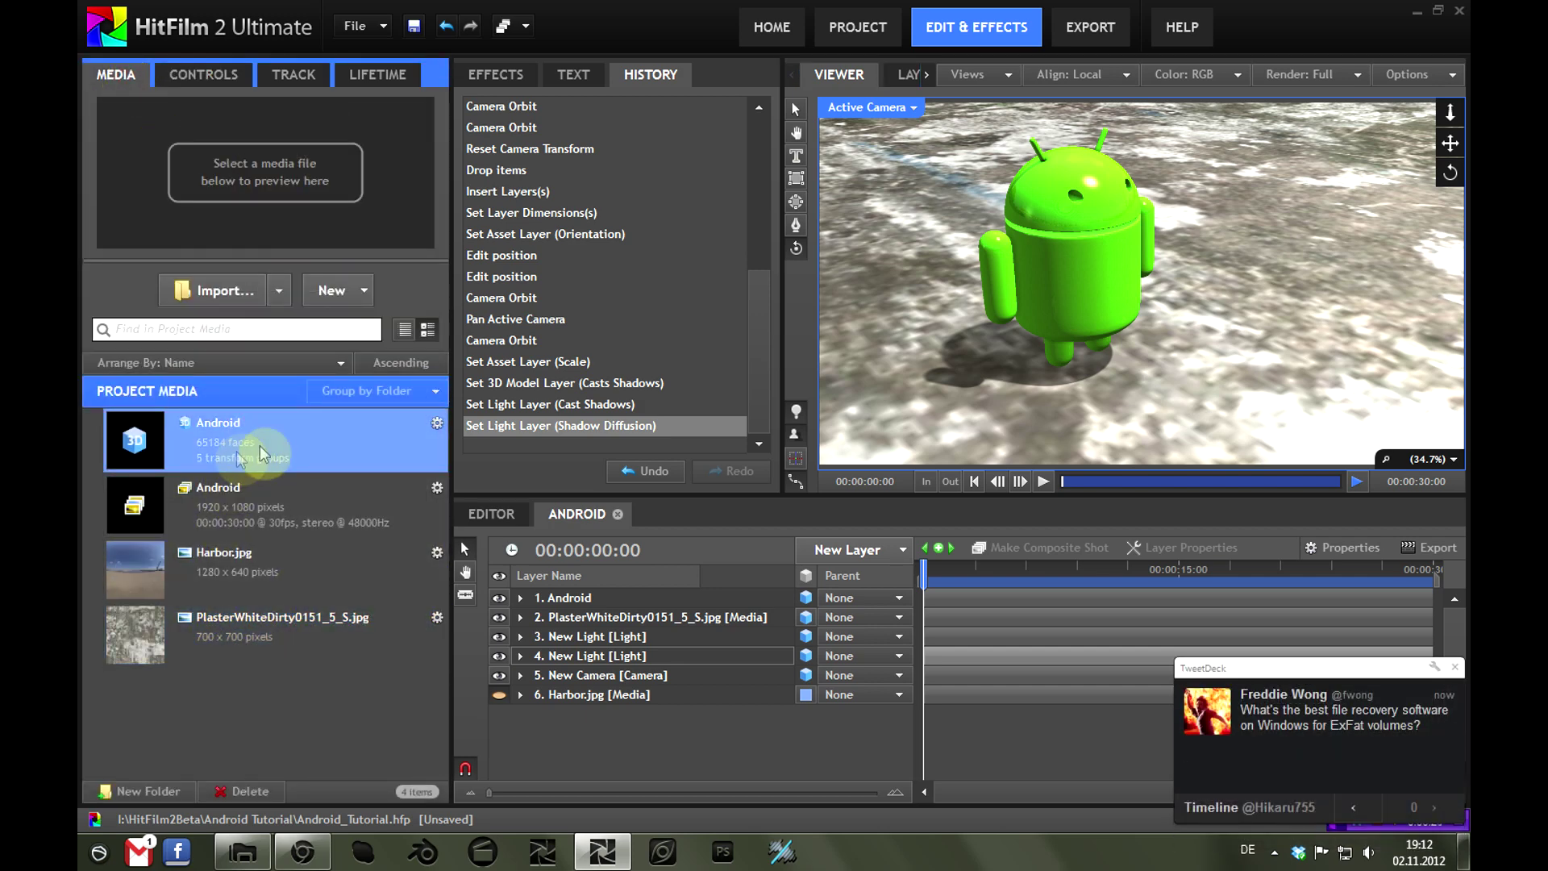
drag(323, 451, 603, 625)
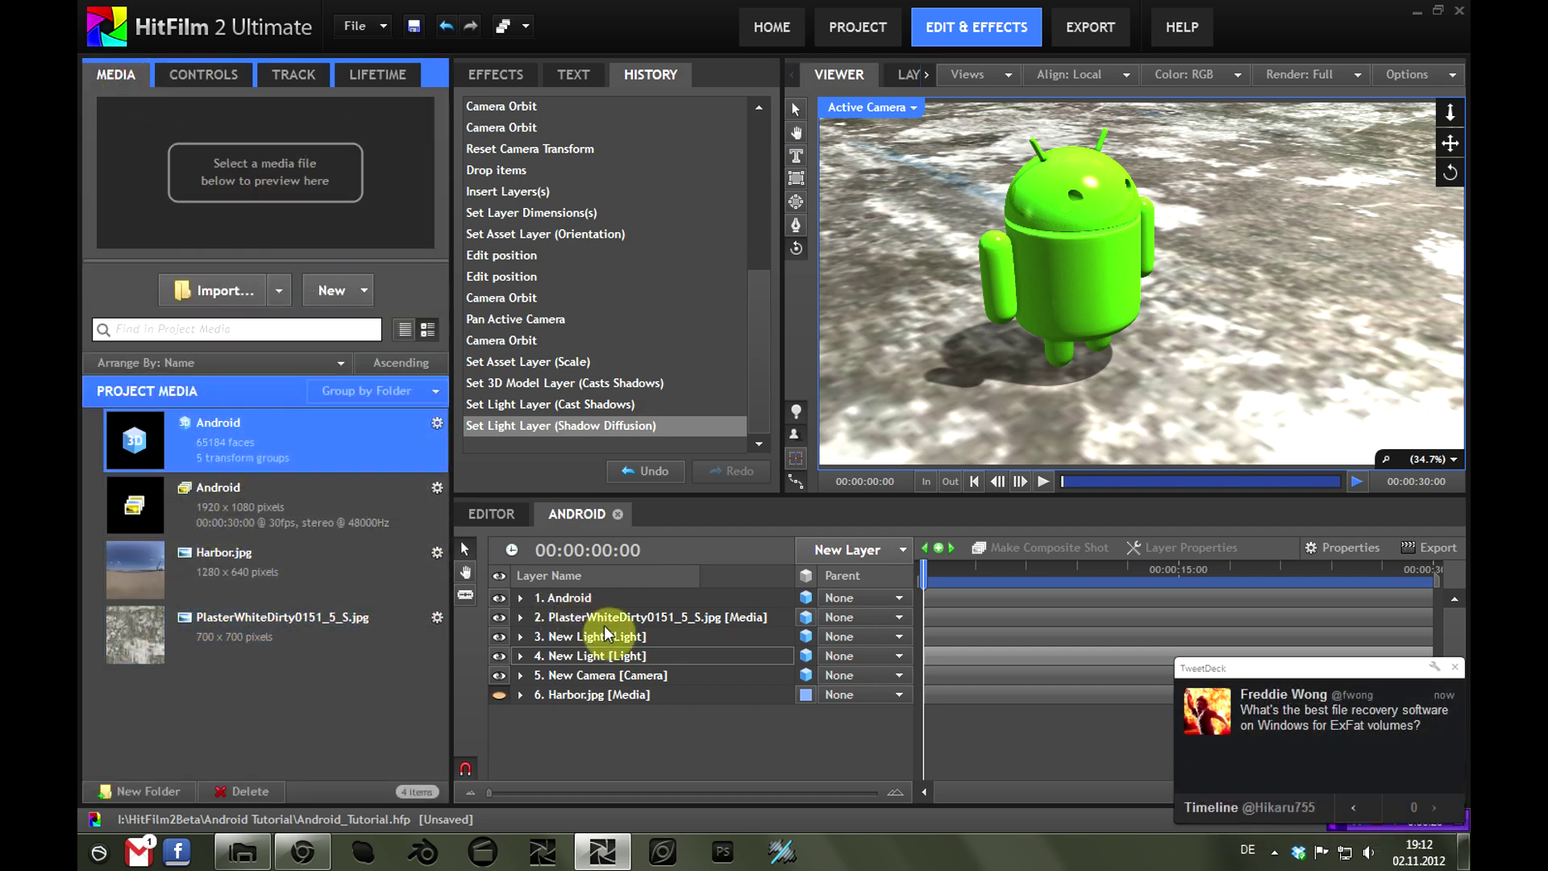
click(577, 595)
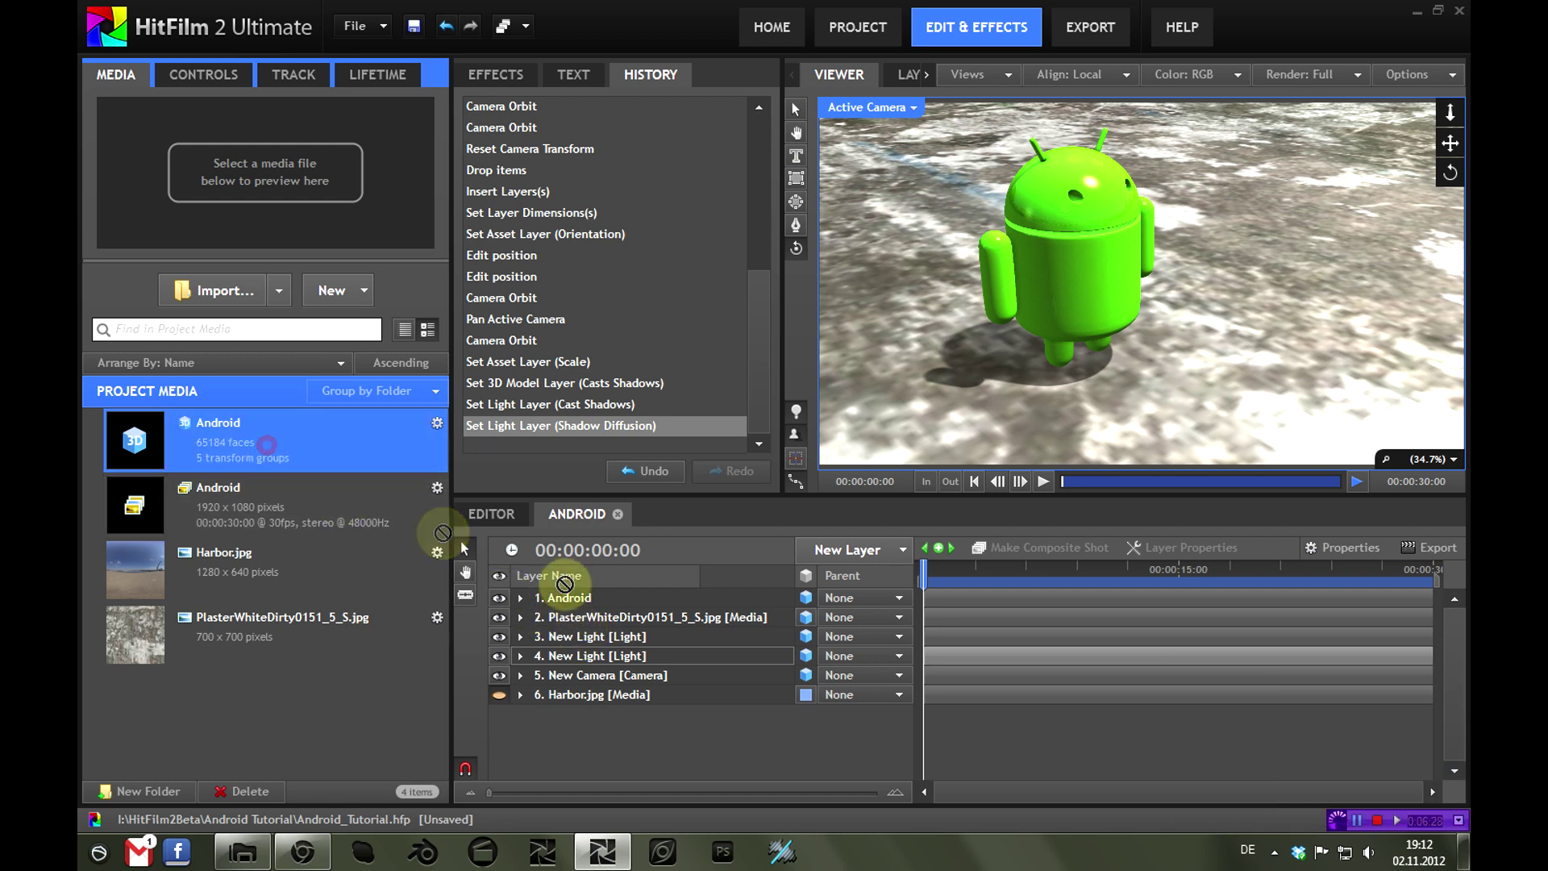
mouse_move(663, 613)
mouse_down()
mouse_move(667, 674)
mouse_move(681, 646)
mouse_move(664, 674)
mouse_move(661, 608)
mouse_up()
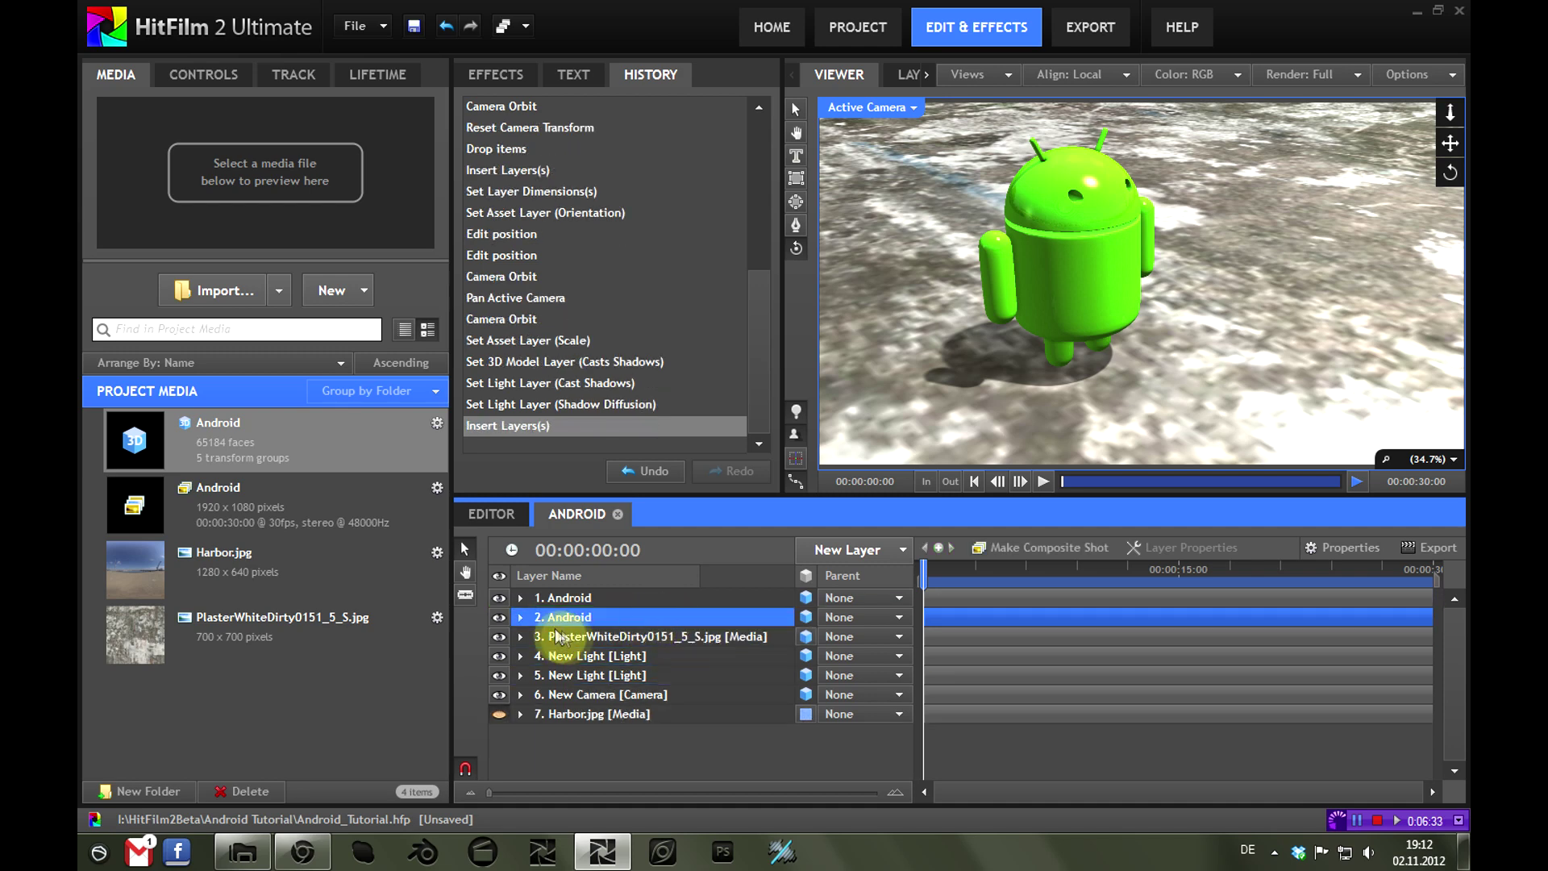
Move the second Android layer along its X axis so it stands beside the first model
click(593, 600)
click(600, 614)
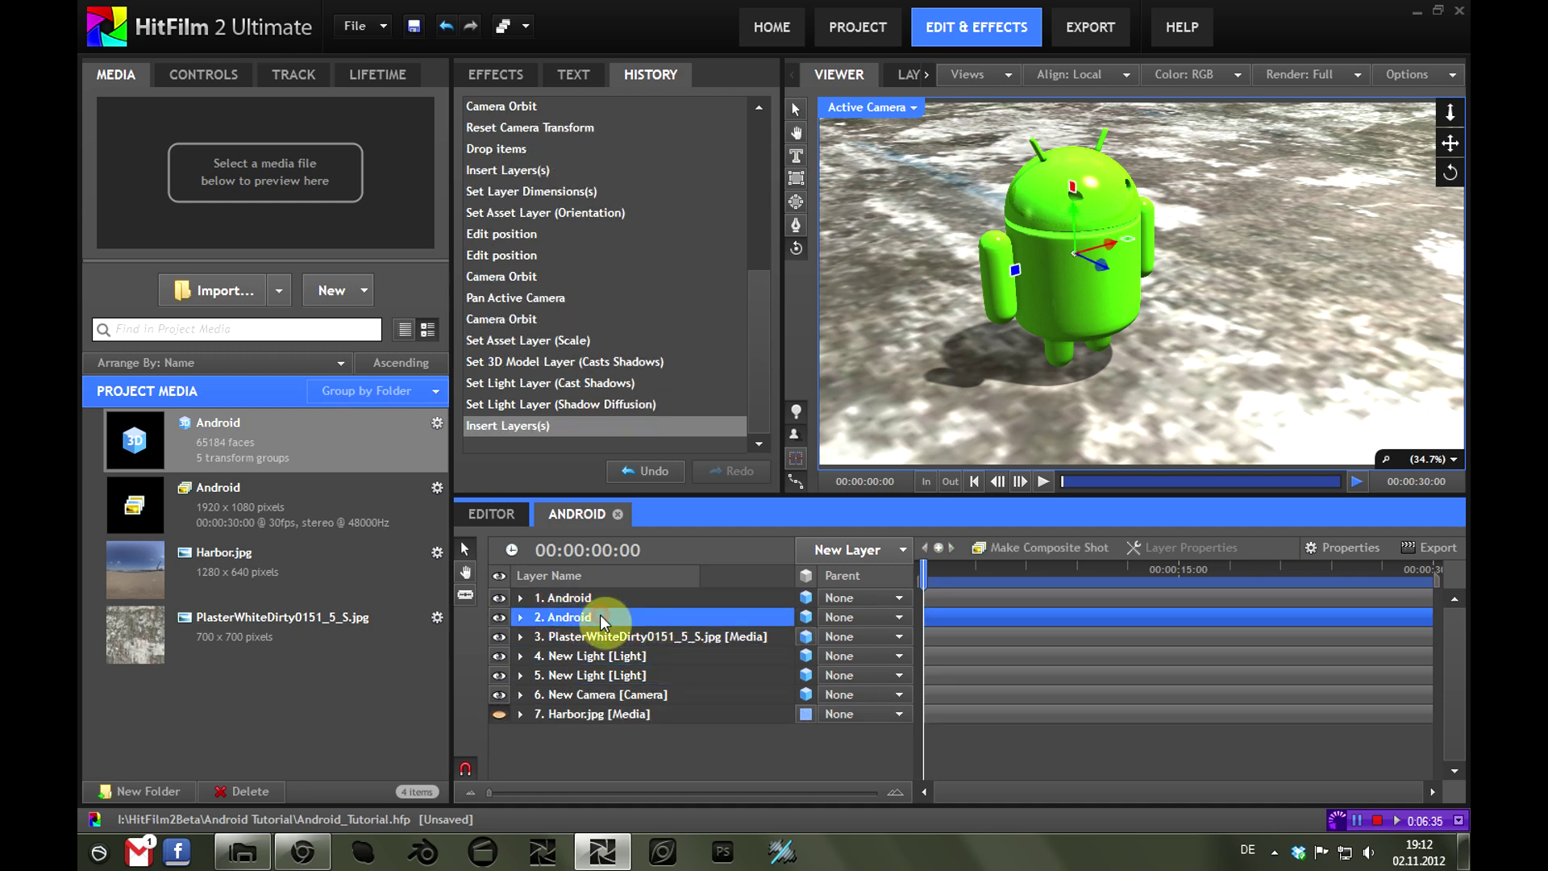
click(817, 125)
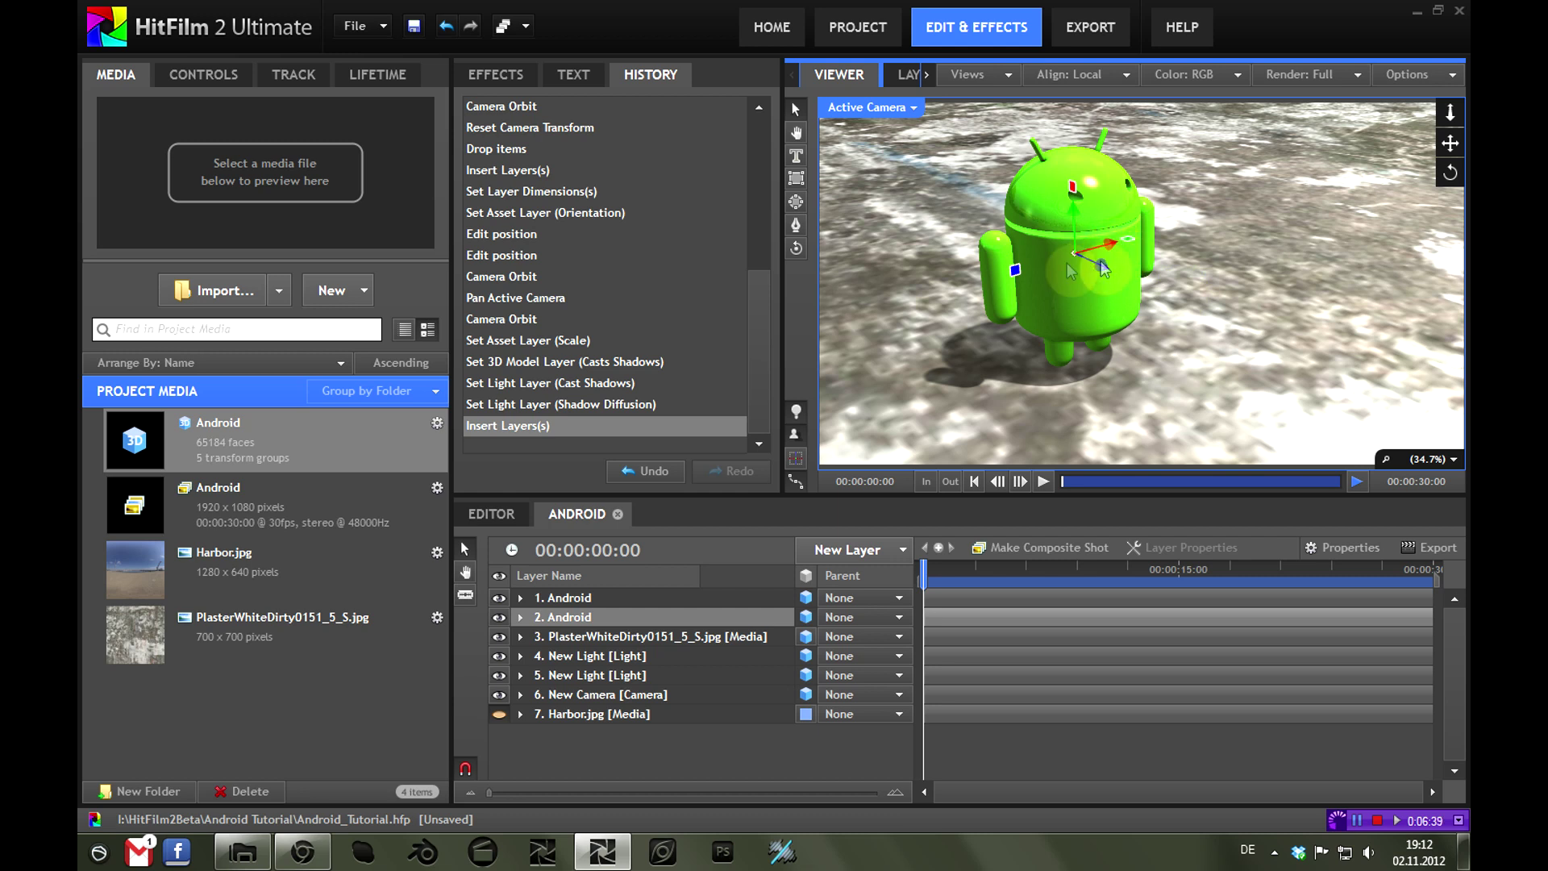
drag(1106, 244, 1309, 182)
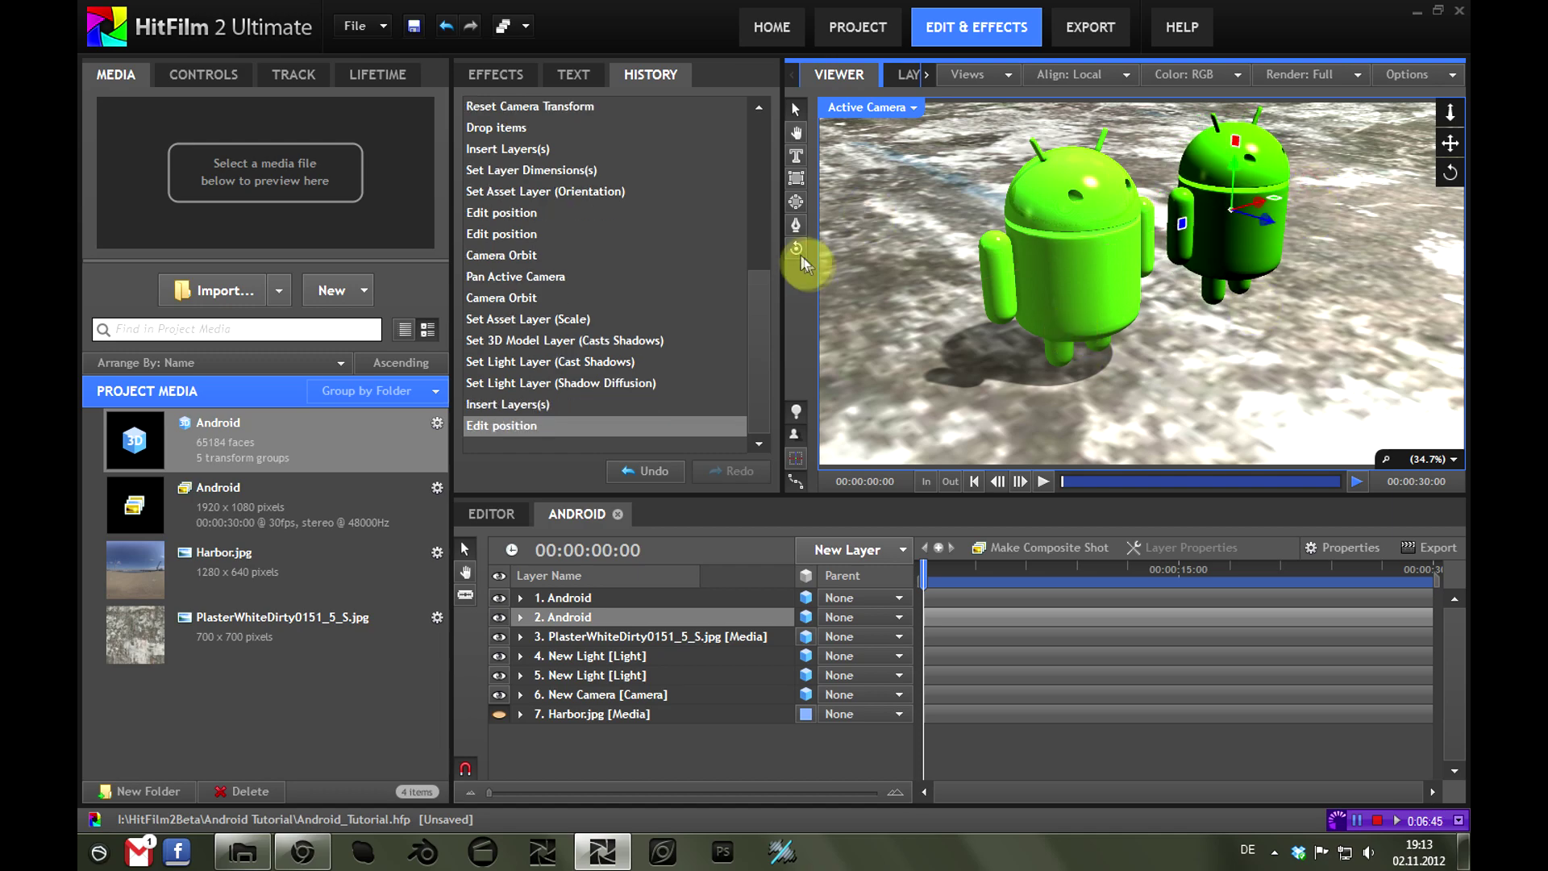
Orbit the camera to check how the two separate Android layers overlap, and undo the orbit
click(1068, 263)
drag(1149, 268, 569, 287)
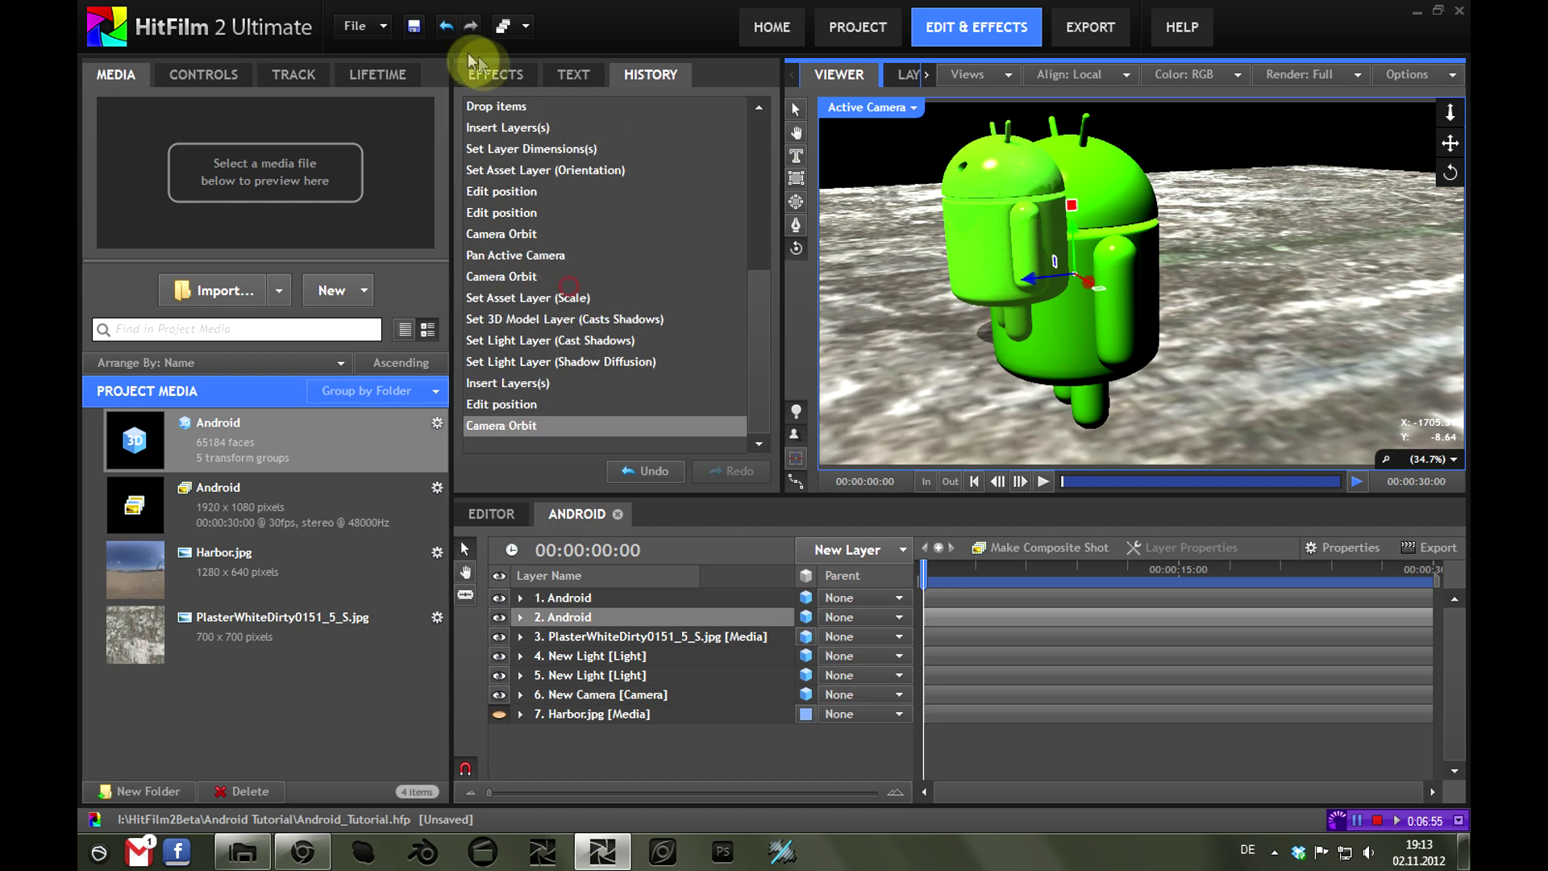
click(447, 27)
Delete the second Android layer from the composite shot
click(658, 596)
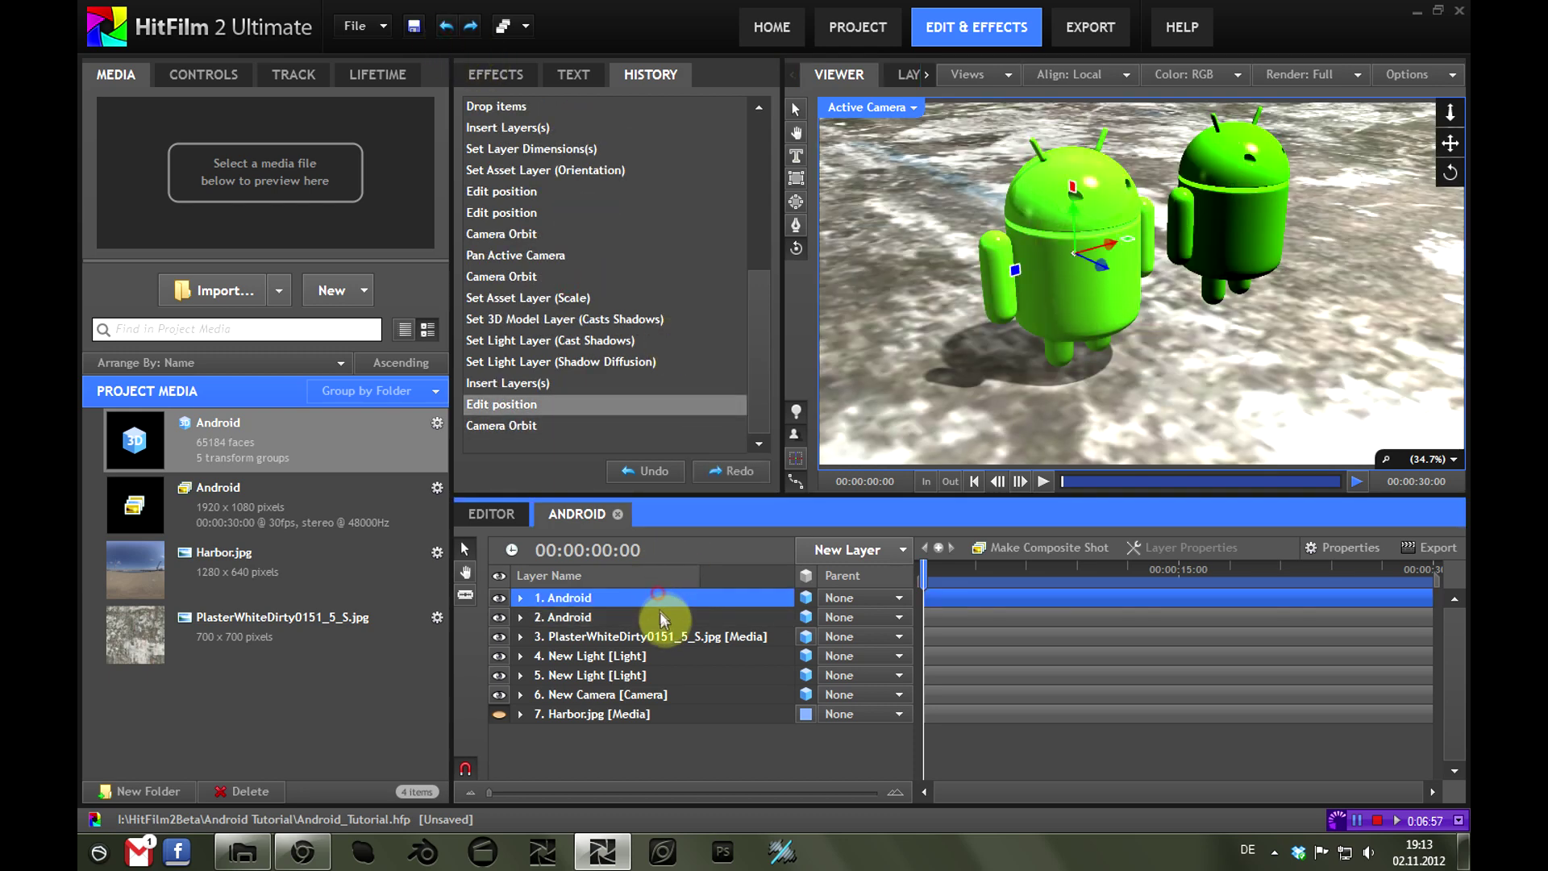
ctrl+click(659, 617)
click(659, 620)
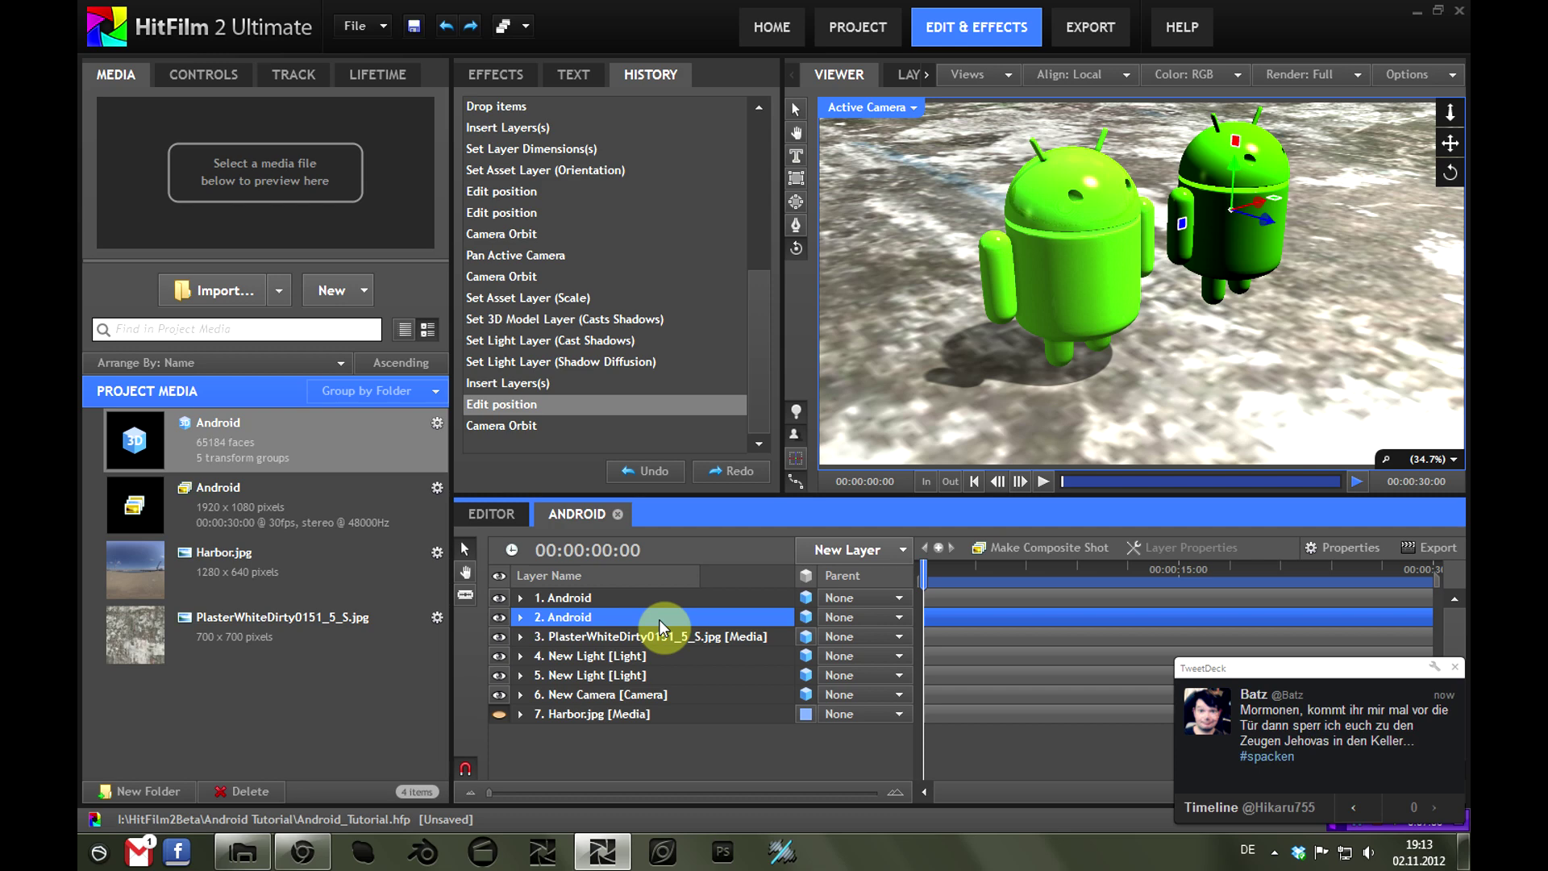
key(Delete)
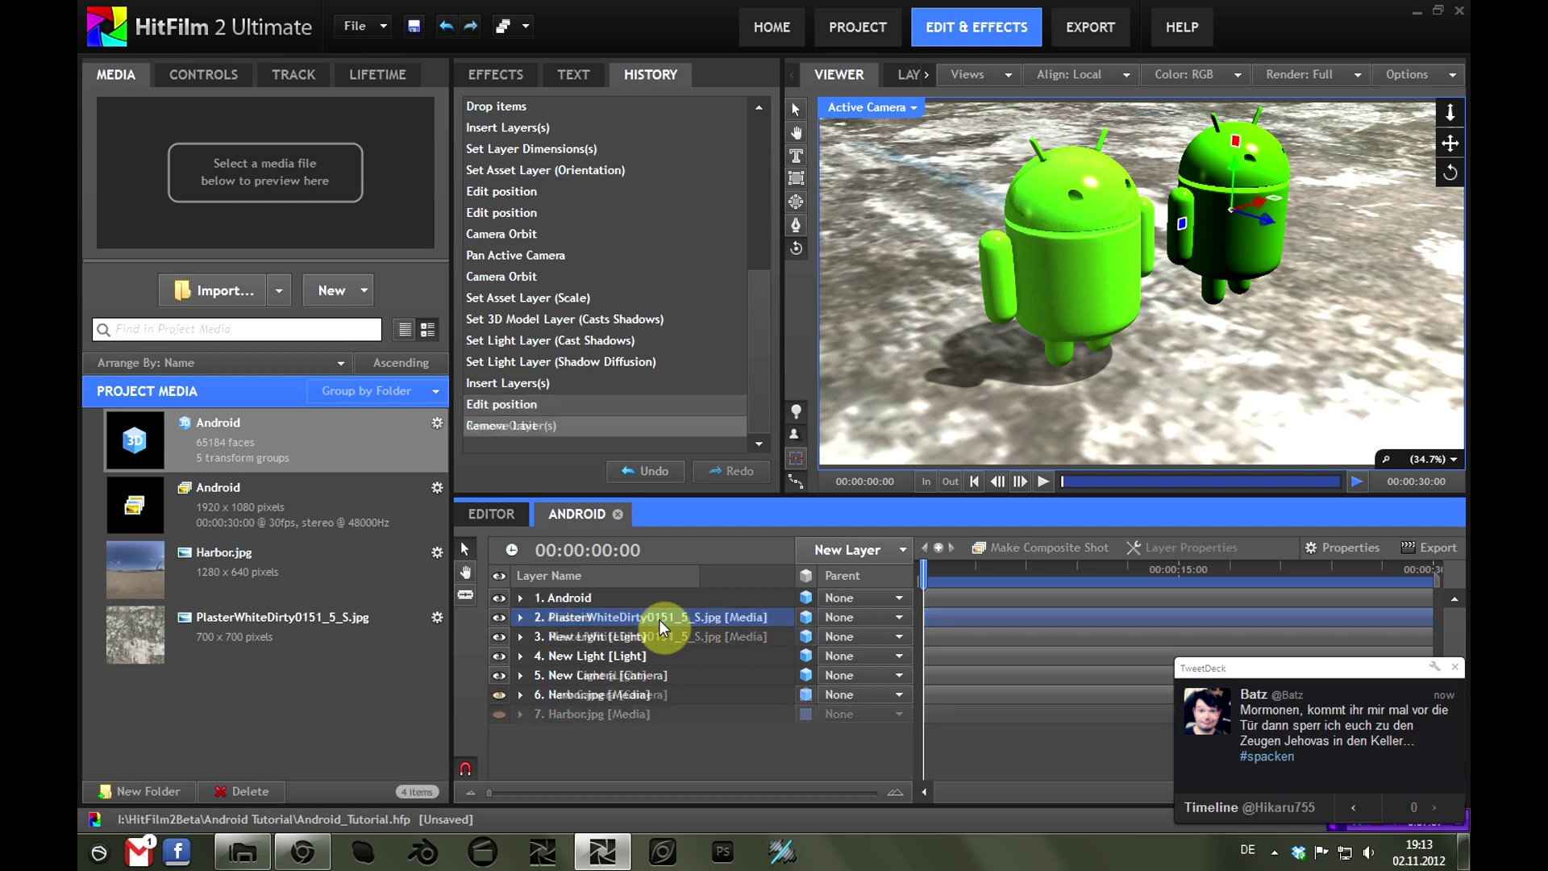
Add the Android 3D model from the project media as a second instance in the Android layer's Models group
click(604, 597)
click(520, 600)
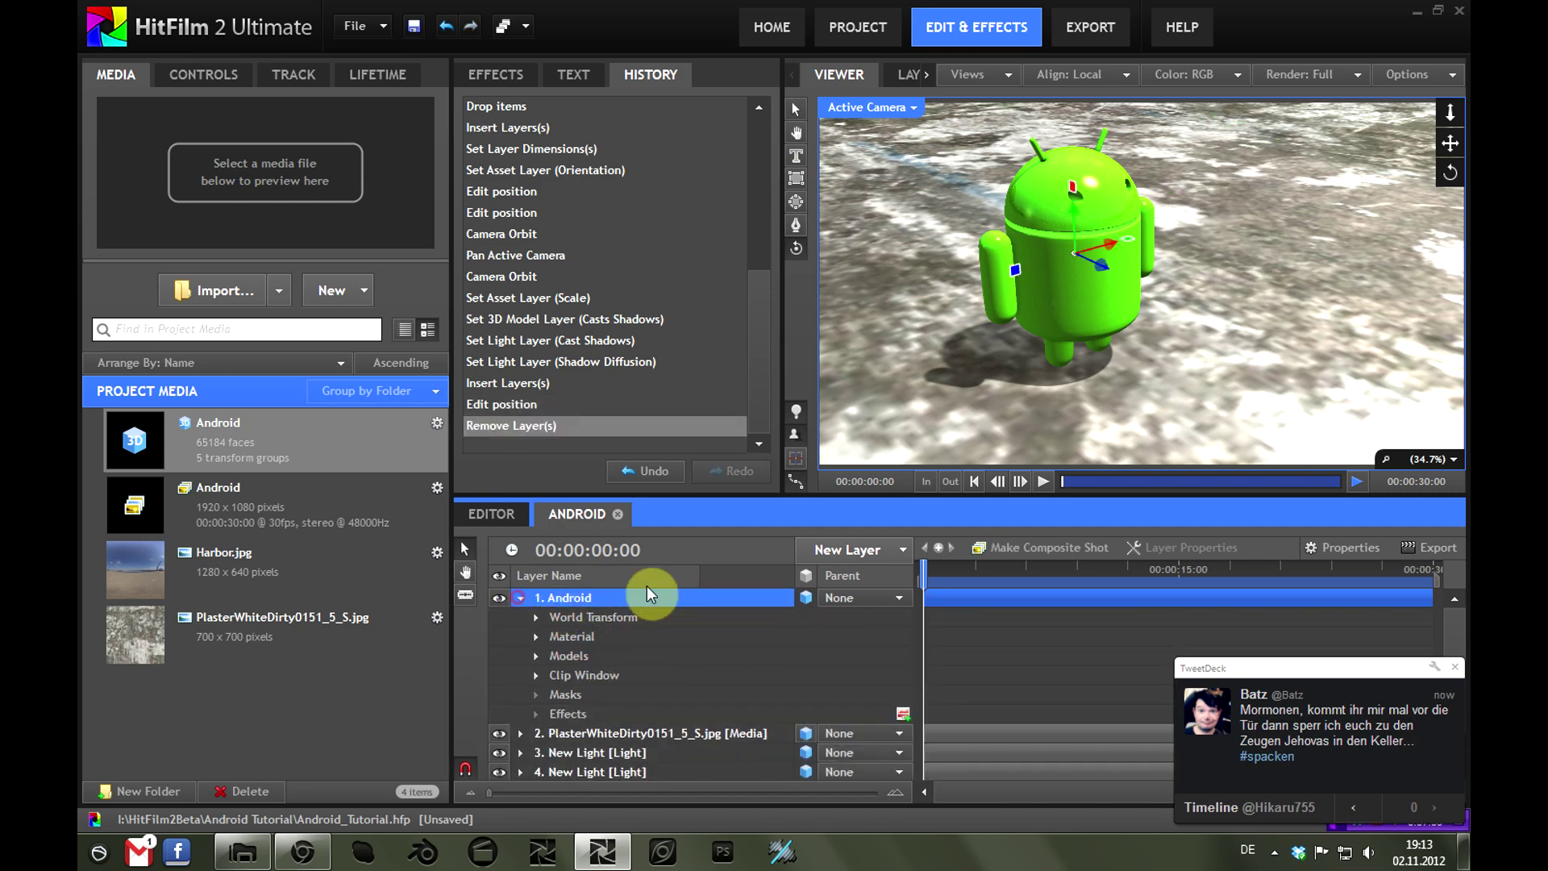
click(536, 656)
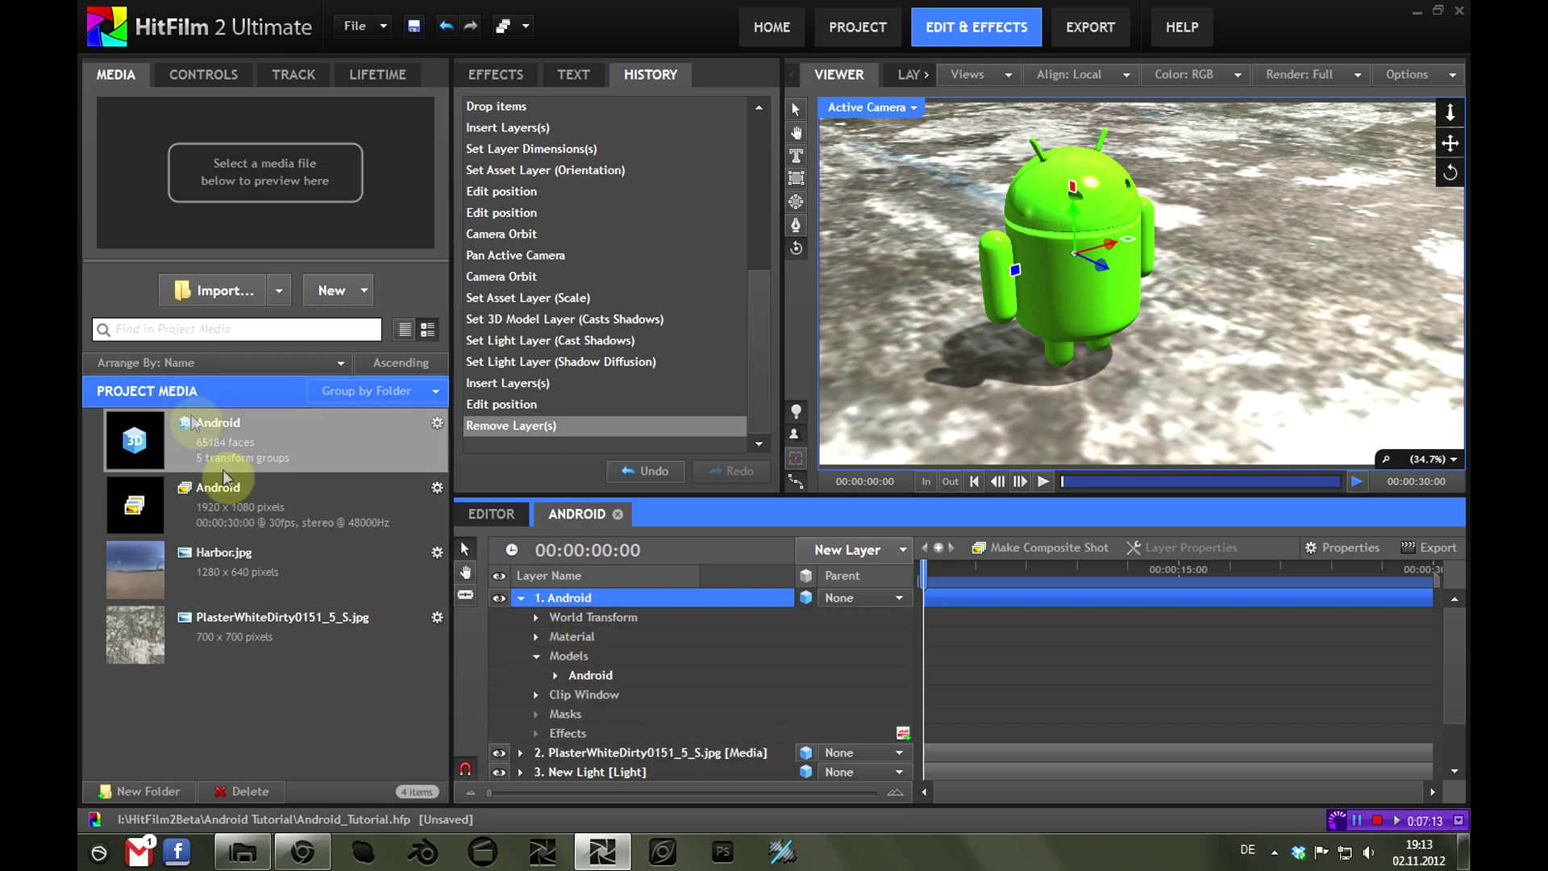
drag(627, 666, 586, 666)
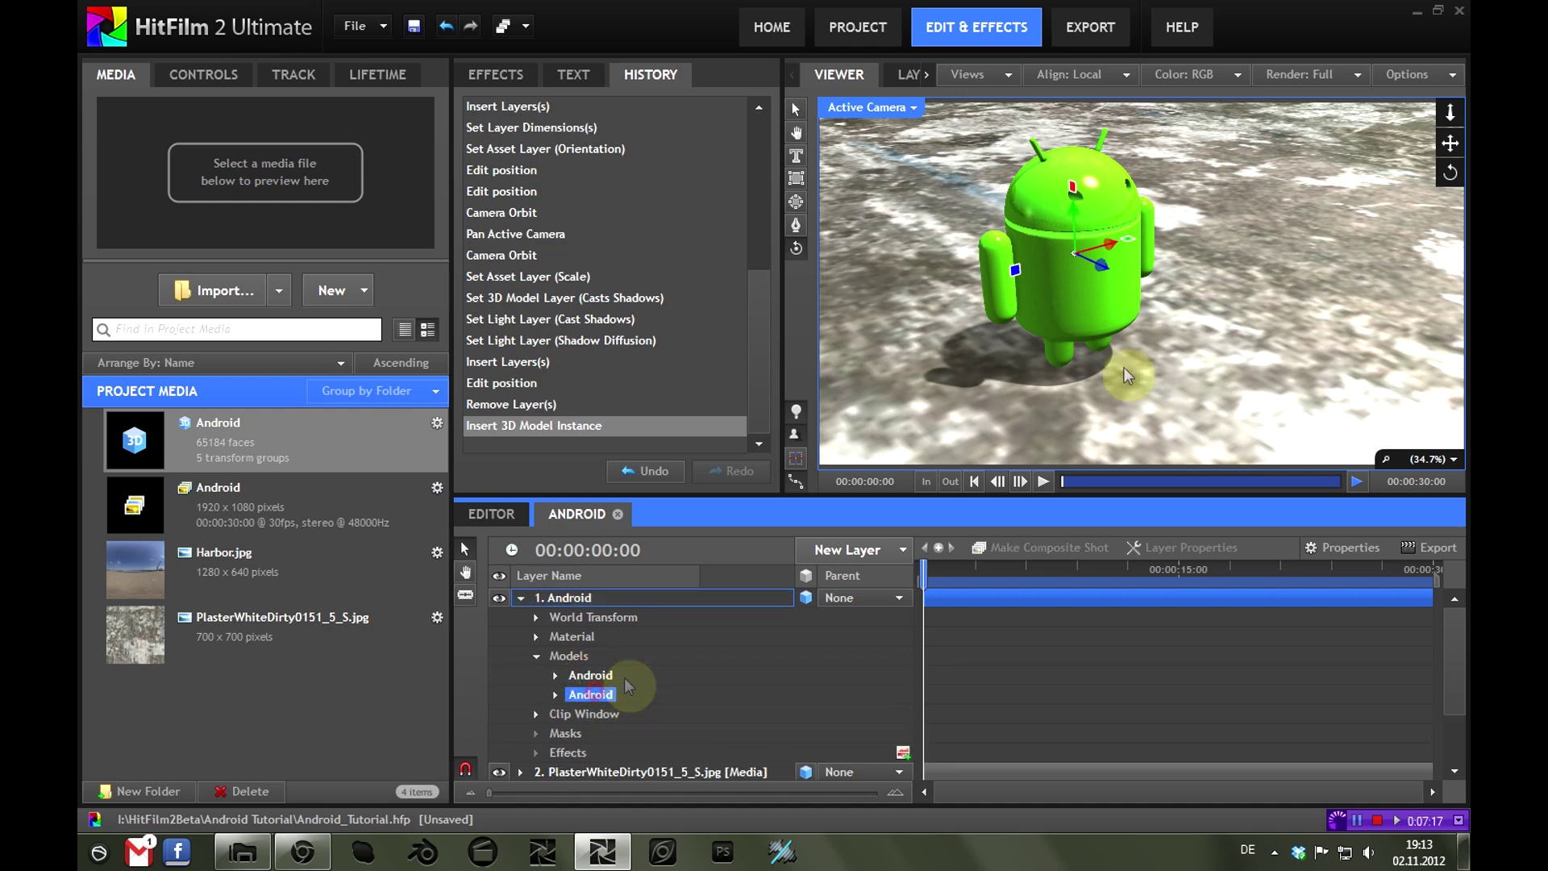
click(1159, 237)
middle_drag(1161, 235, 1176, 214)
key(ctrl+z)
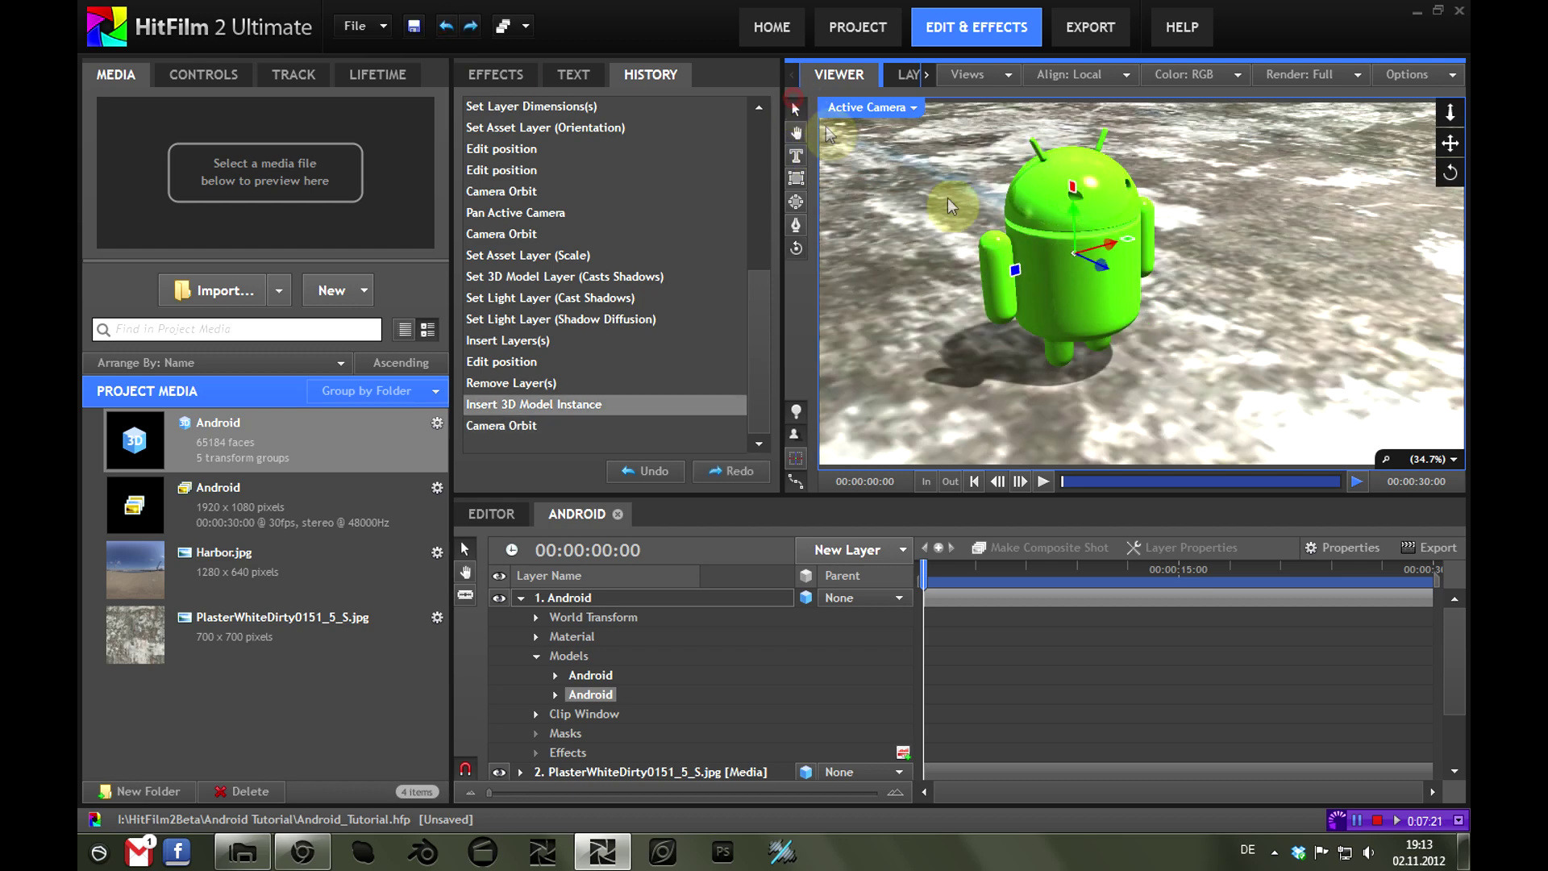
Move the second Android model instance along its X axis so it stands beside the first
drag(1137, 235, 1329, 198)
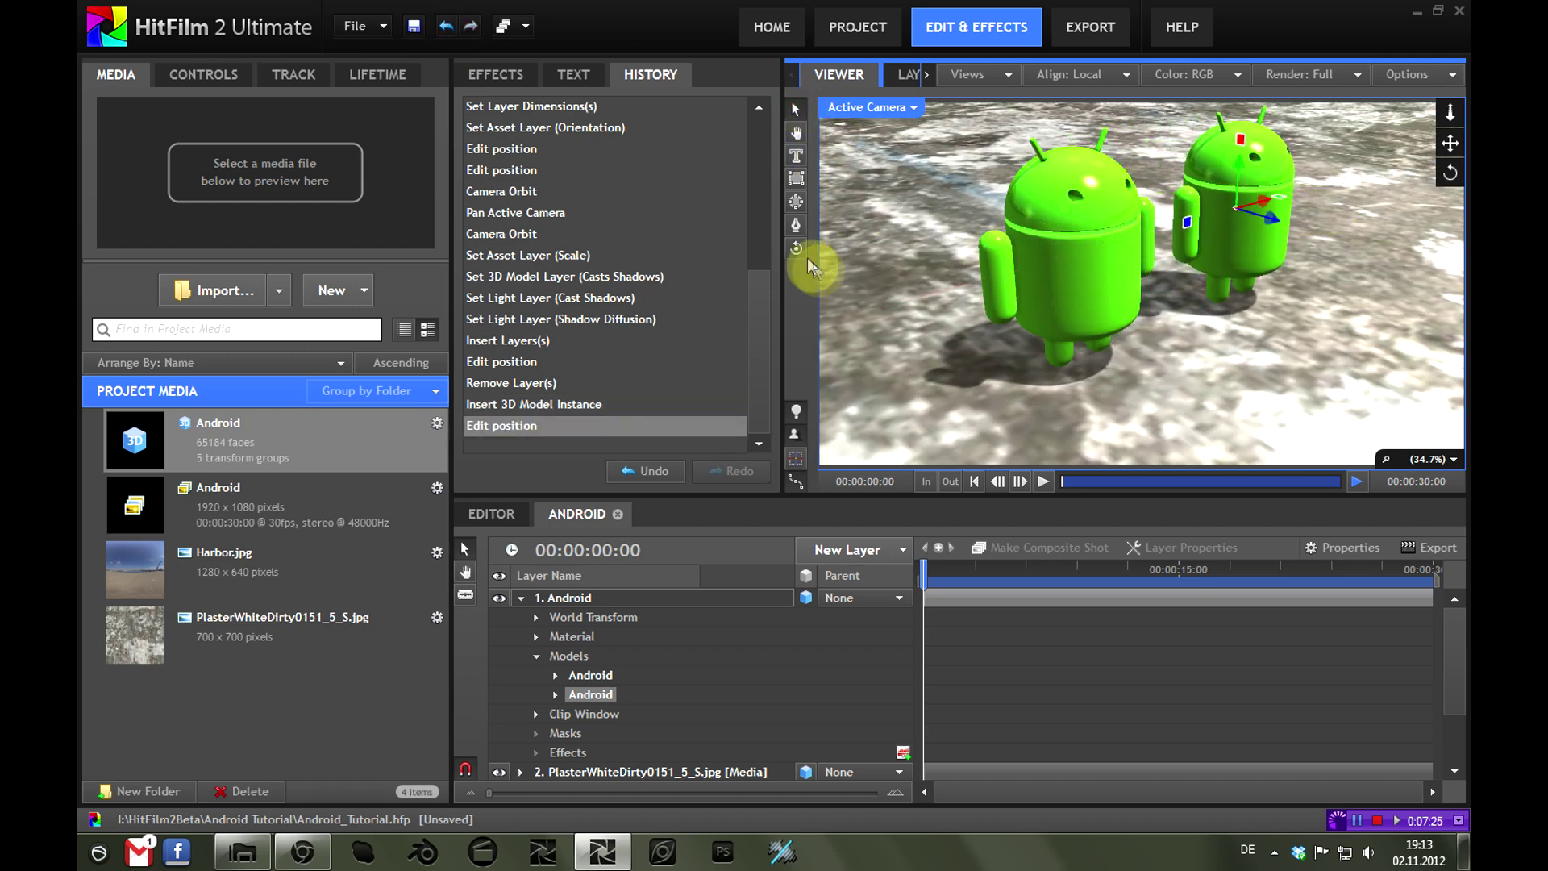
Orbit the camera to check the depth order of the two model instances, undo the orbit and return to the Select tool
drag(1242, 265, 536, 281)
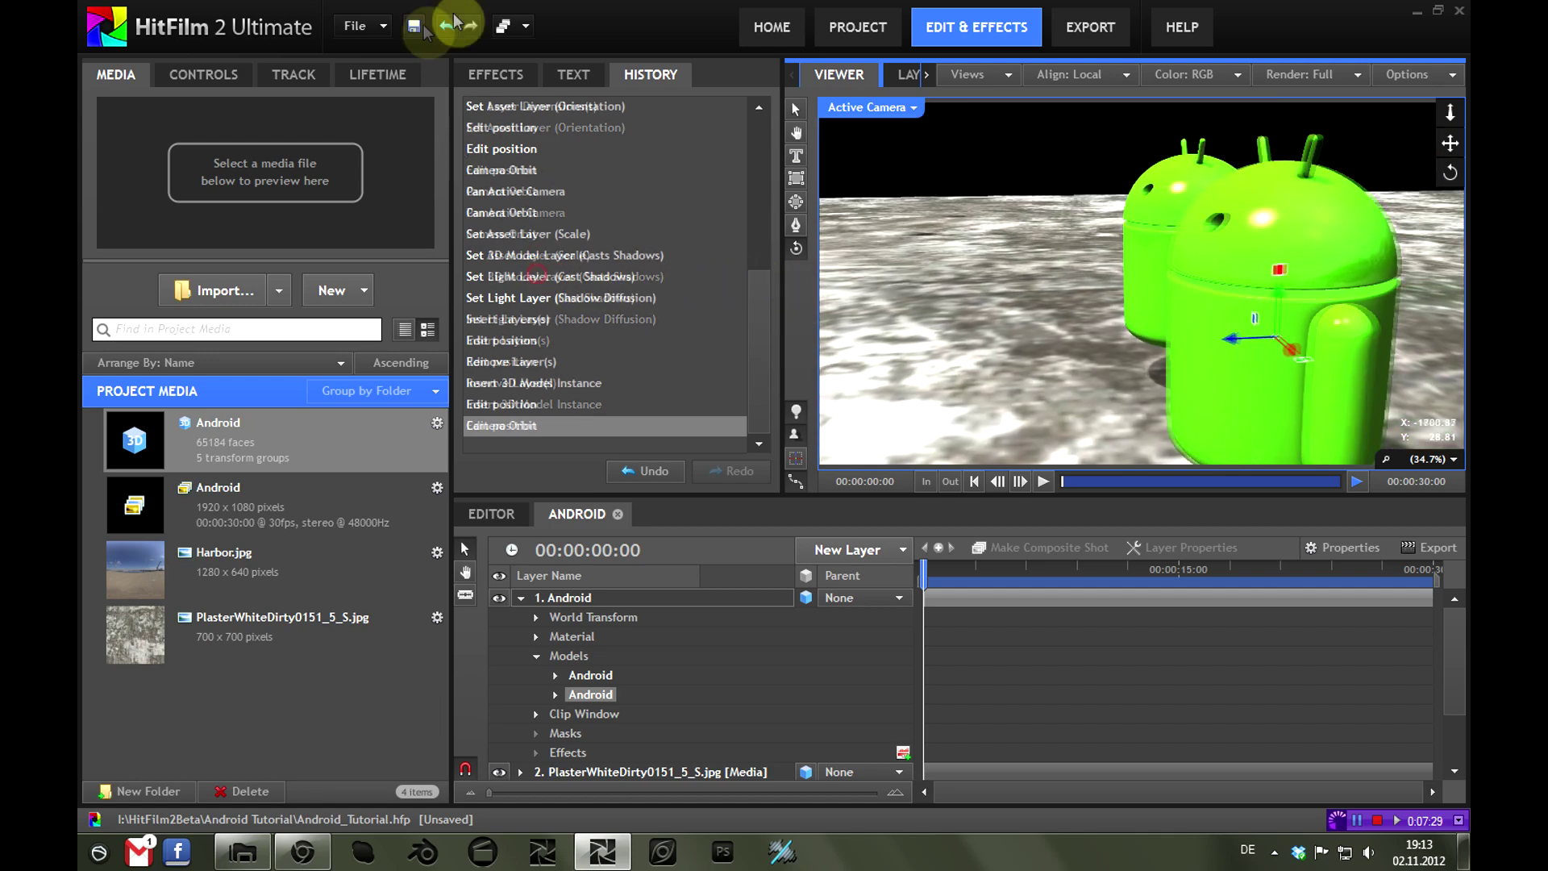
click(445, 26)
click(795, 108)
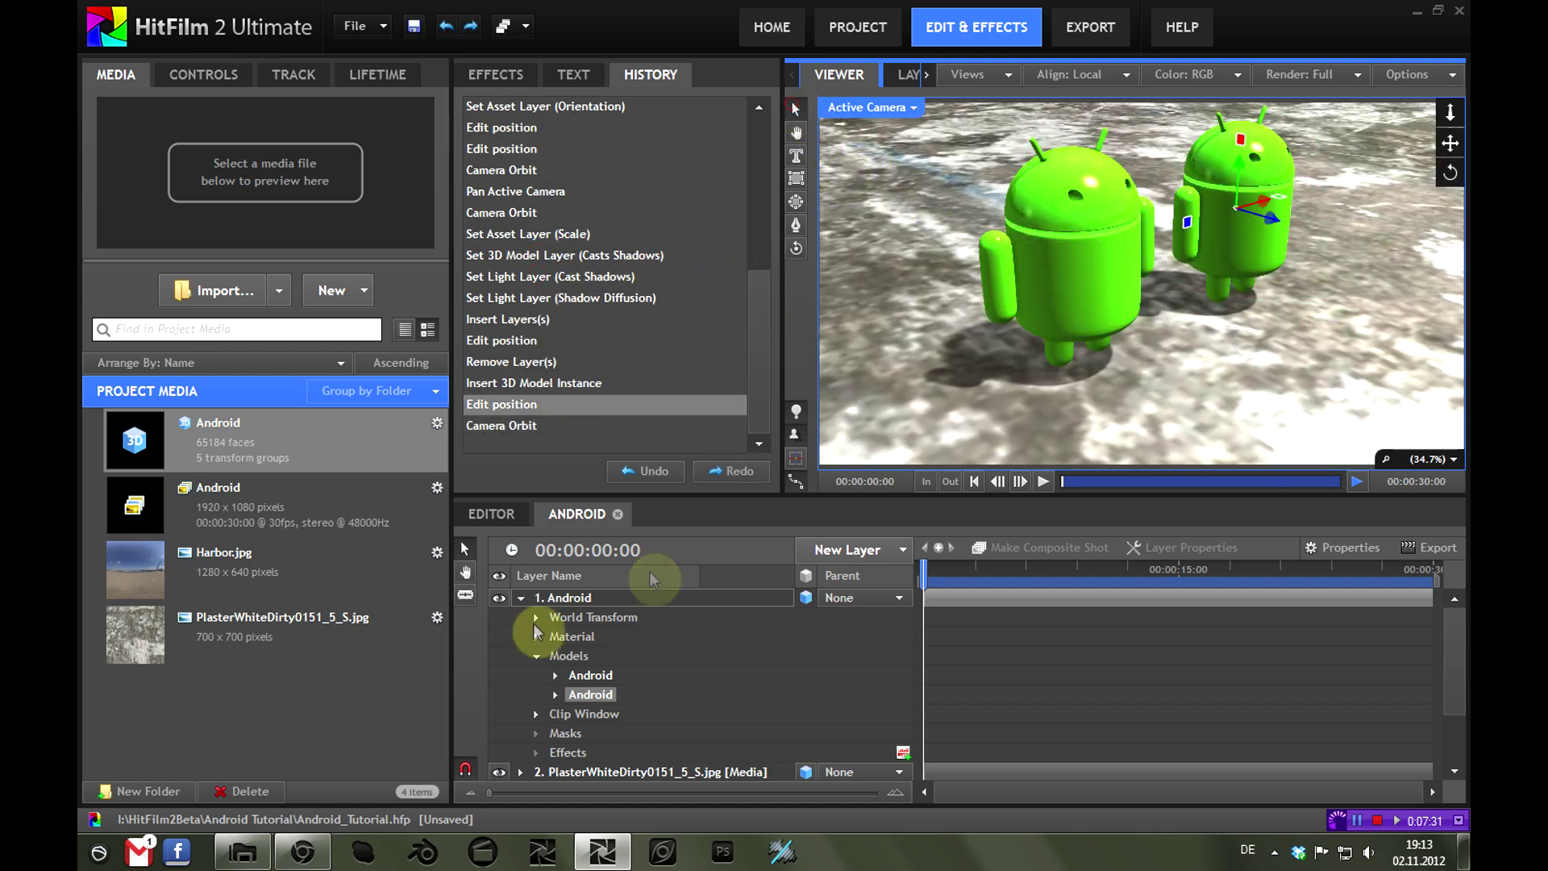
Rename the two model instances in the Android layer as Android 1 and Android 2
click(597, 676)
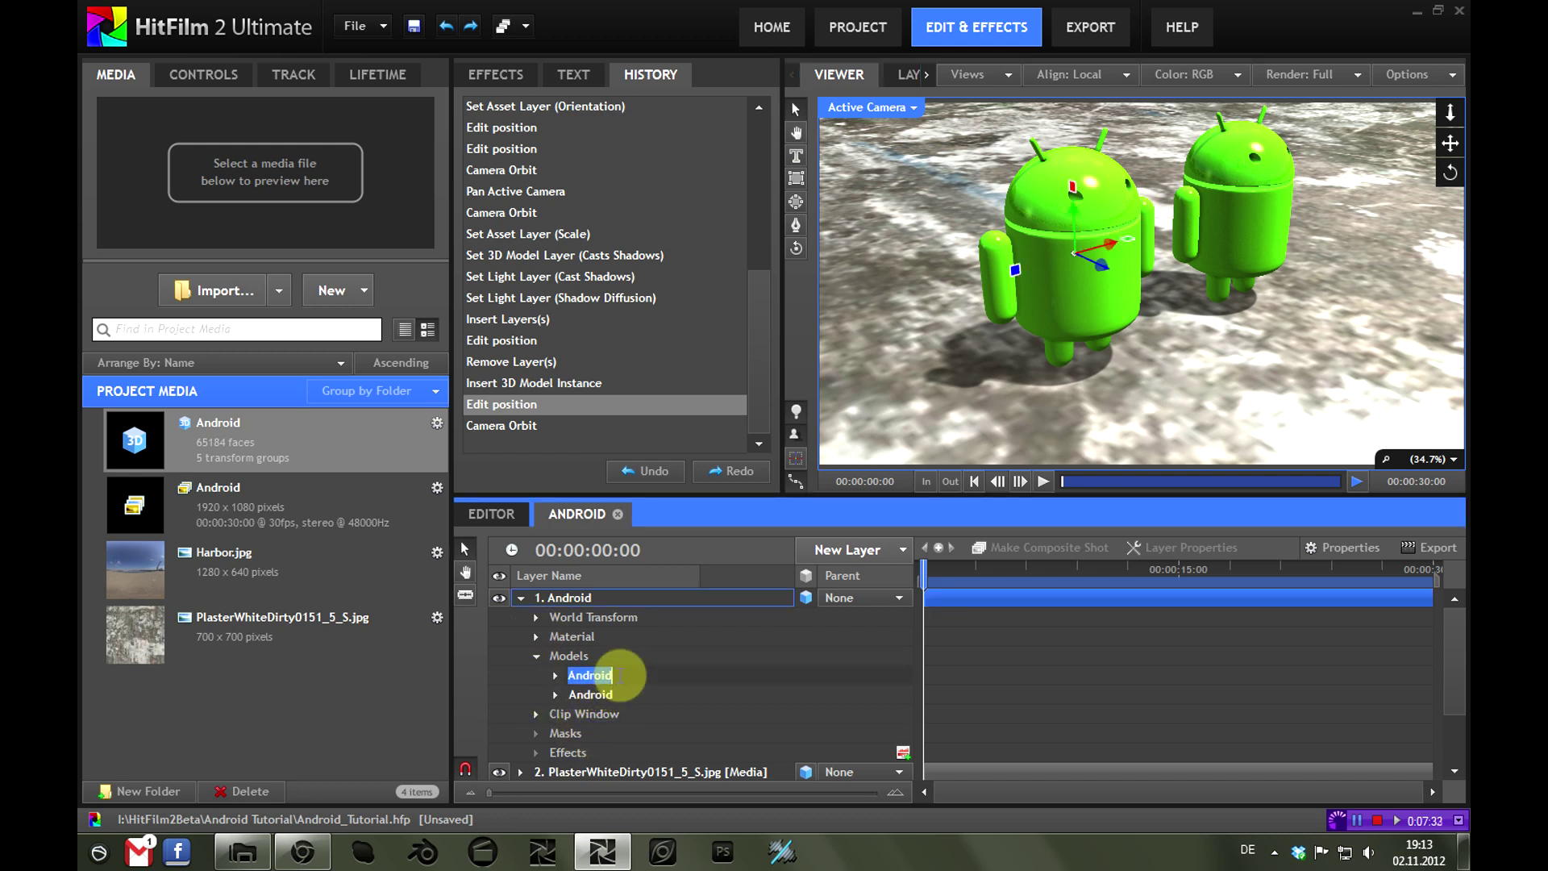
click(622, 675)
text(1)
key(Return)
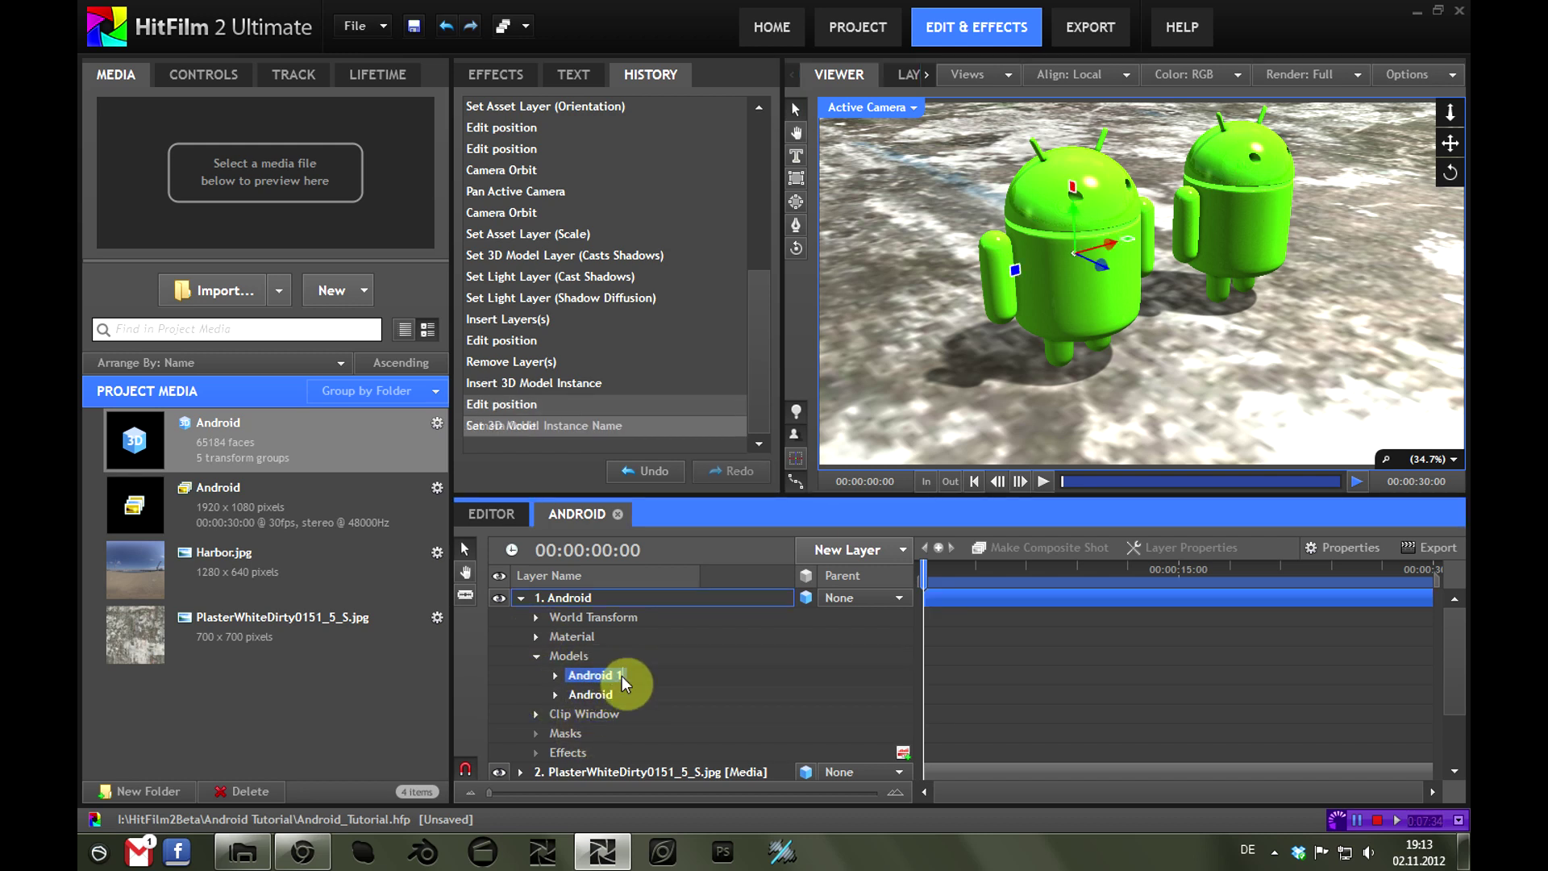
double_click(600, 694)
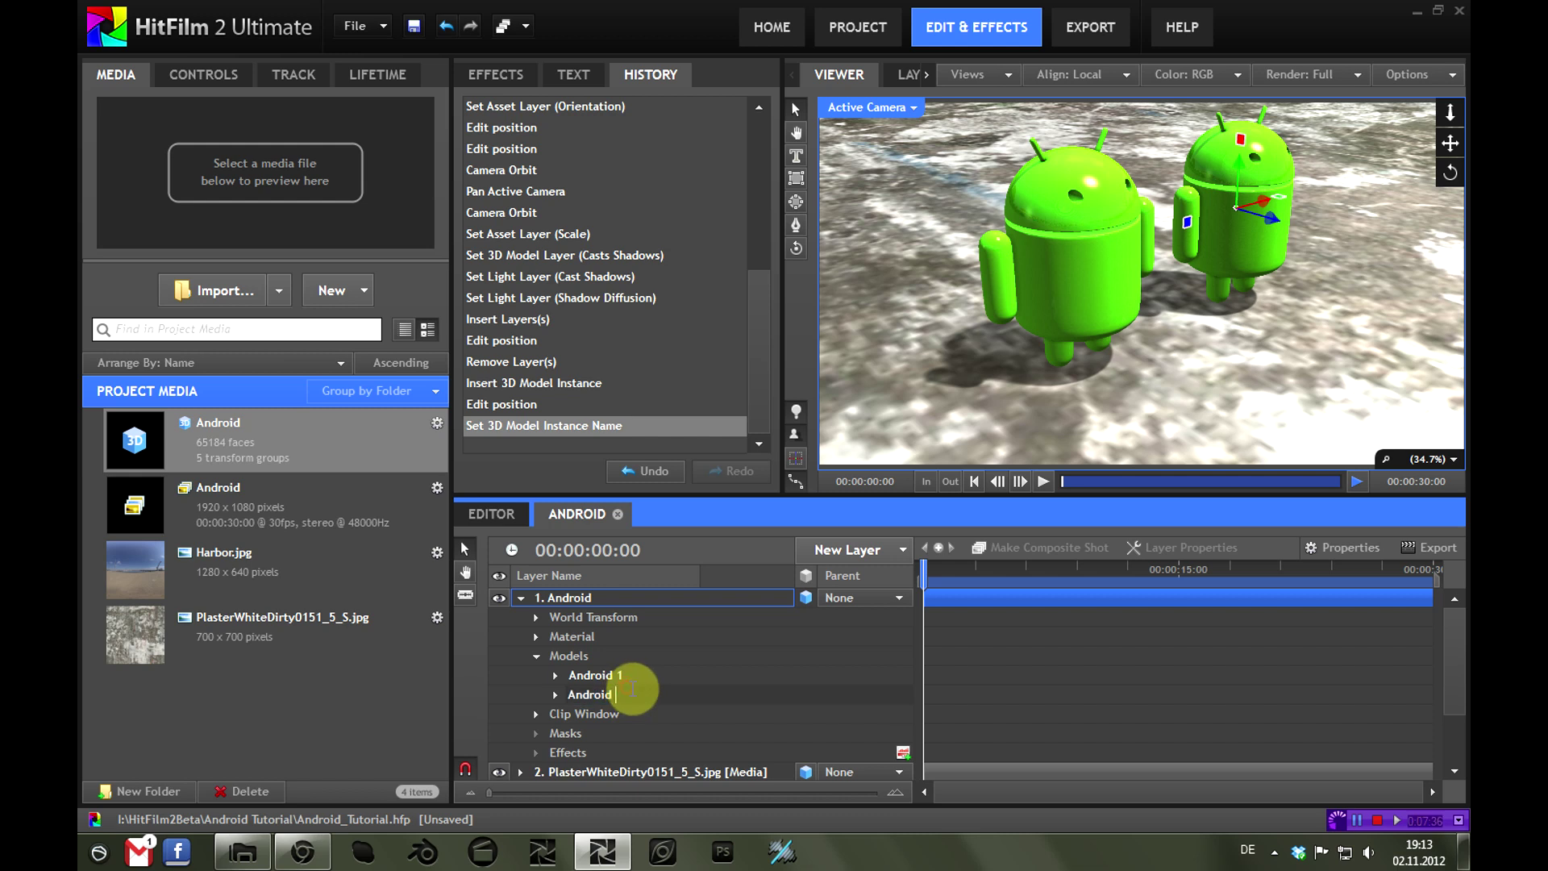
key(Return)
Try moving the Android 2 instance forward along its Z axis, and undo the move
click(594, 674)
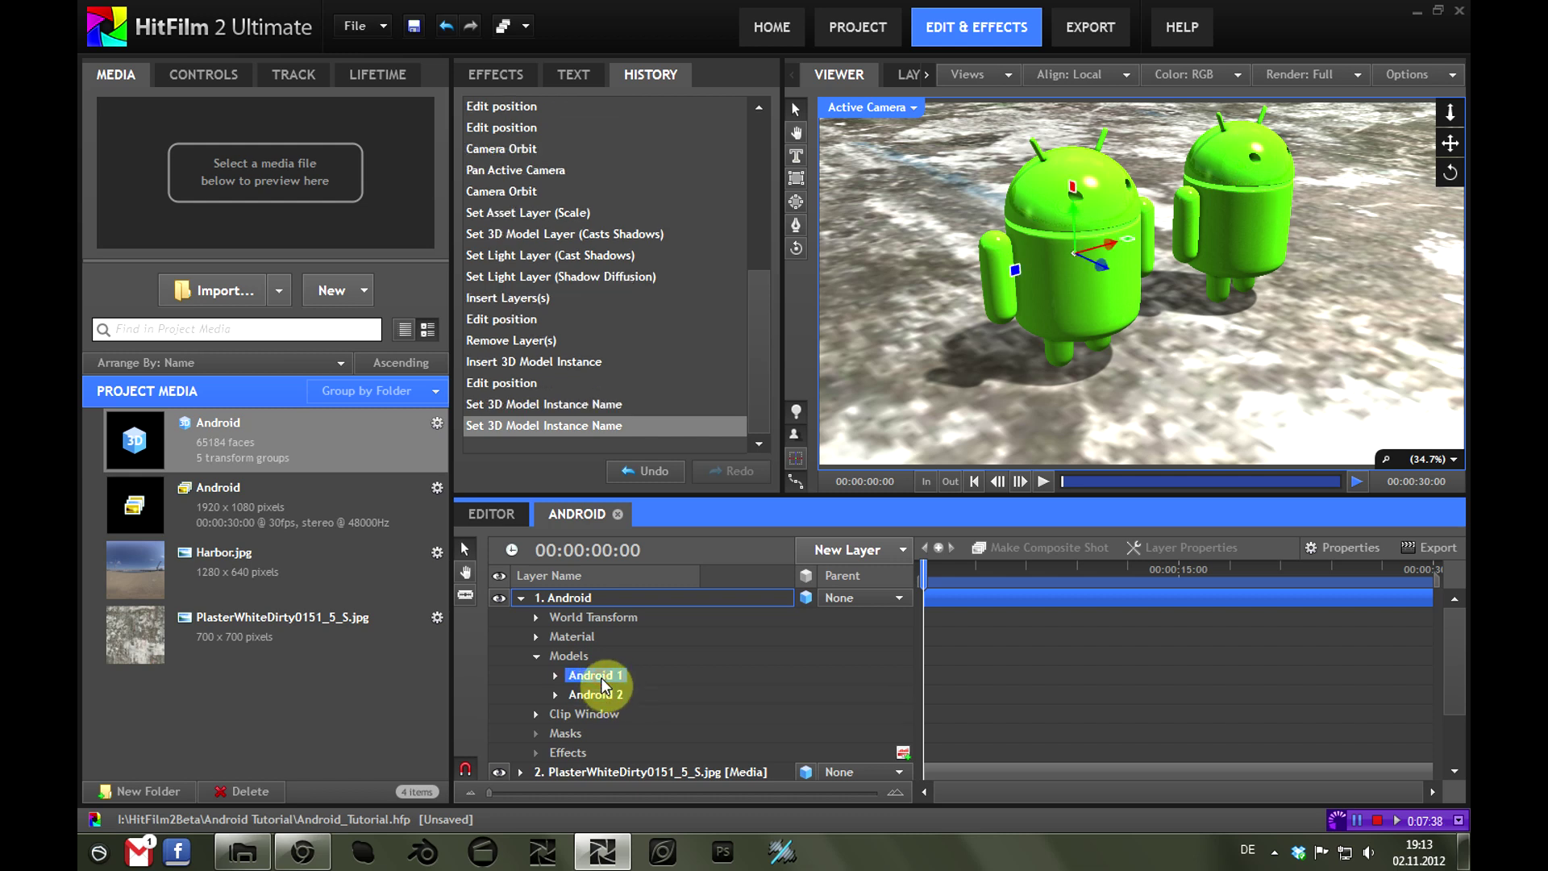
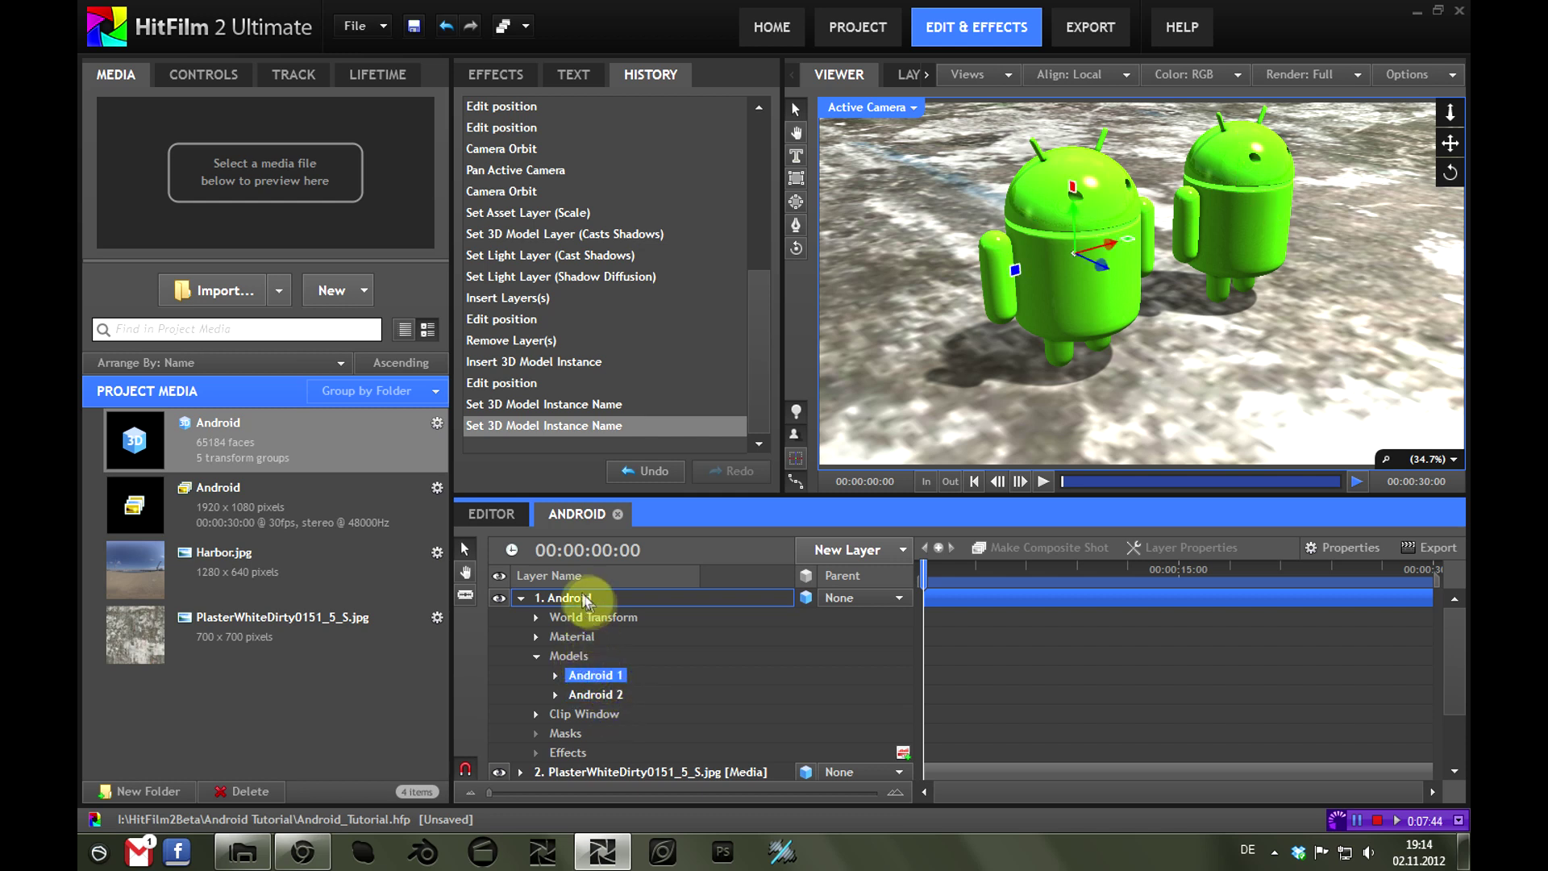
click(597, 695)
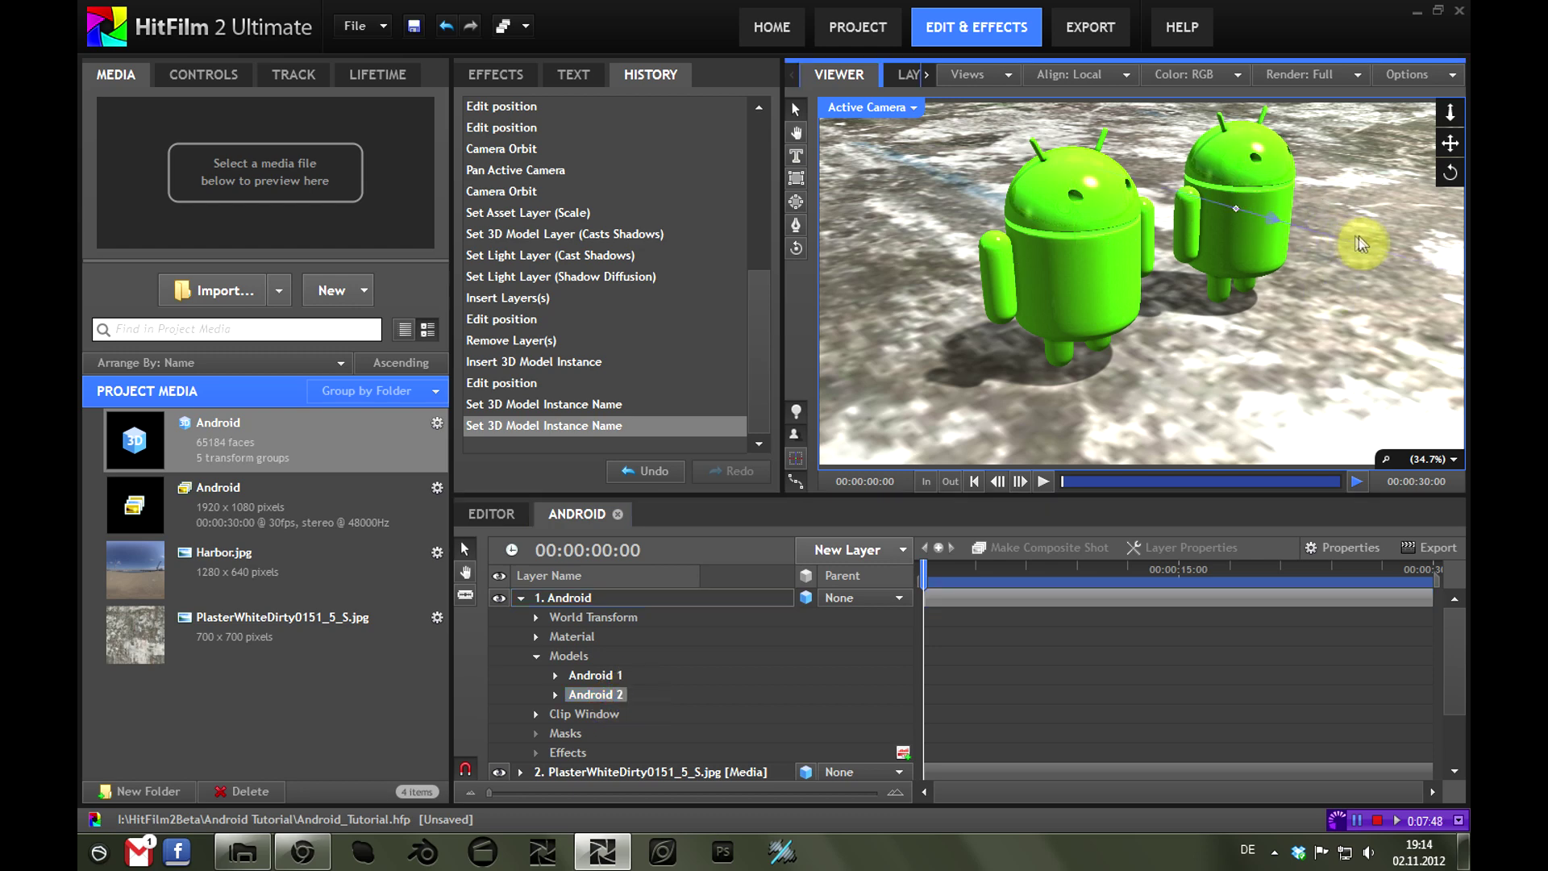
drag(1358, 236, 1438, 266)
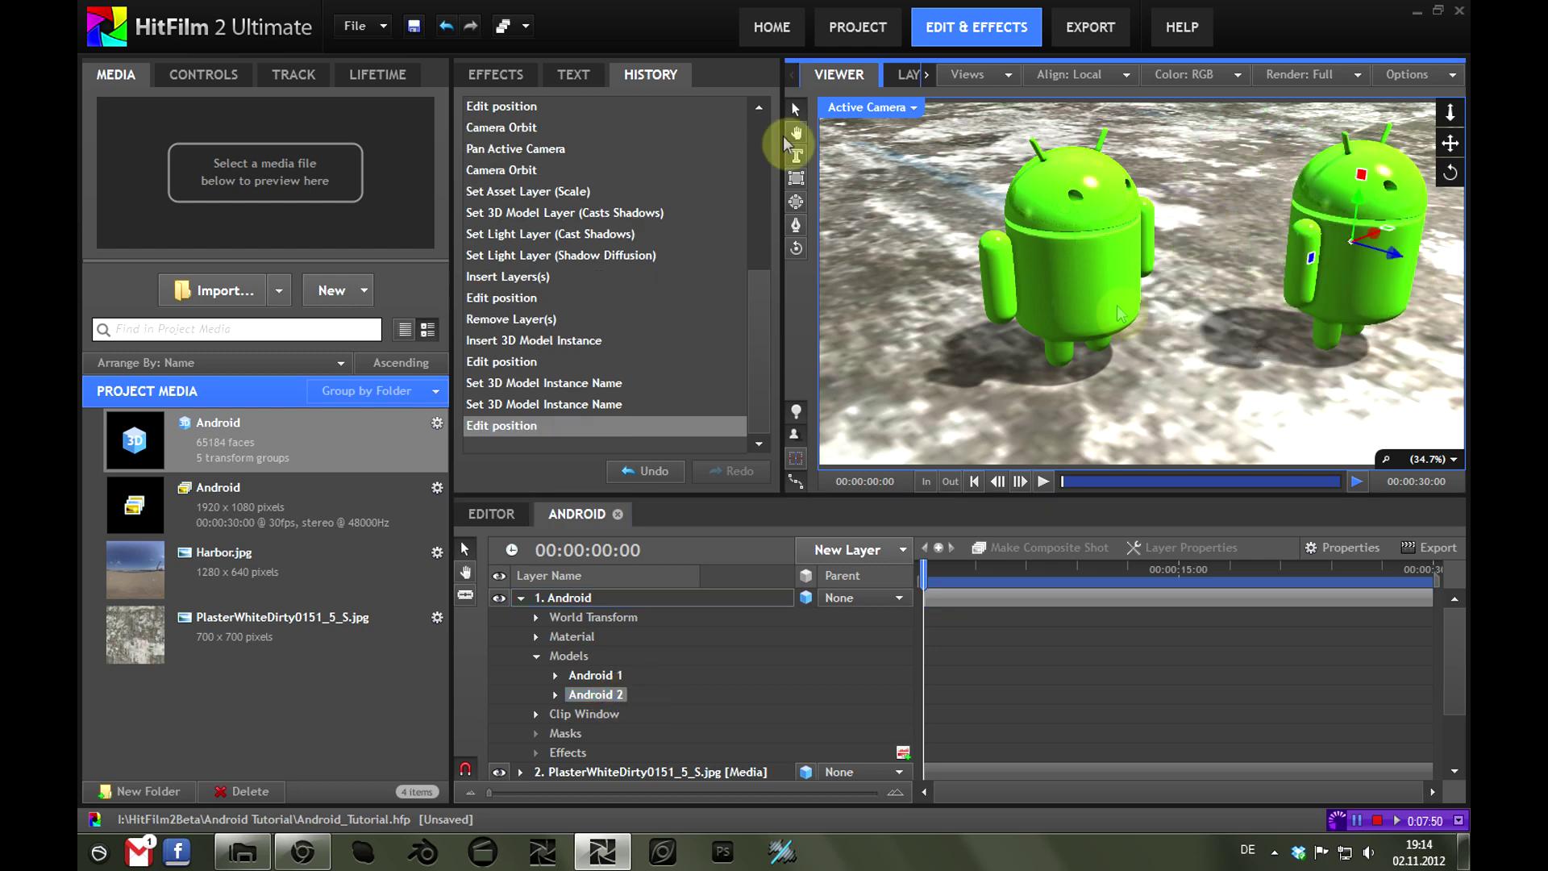
click(445, 33)
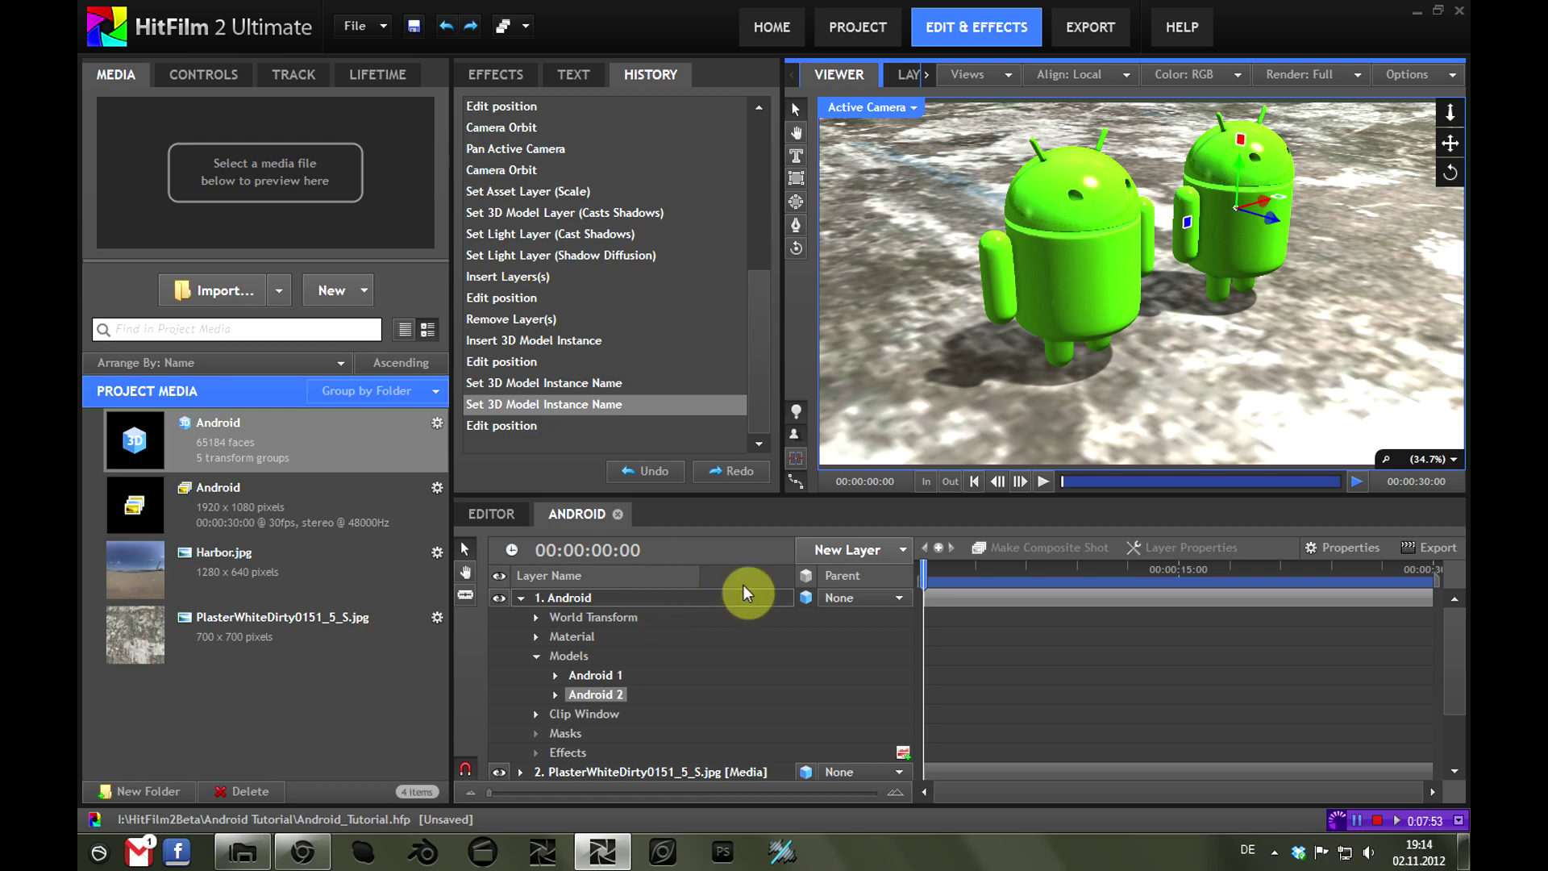
Examine the reference picture Android.jpg from the Android Tutorial folder for the placement of the surrounding figures, and return to the composite
click(236, 853)
double_click(850, 297)
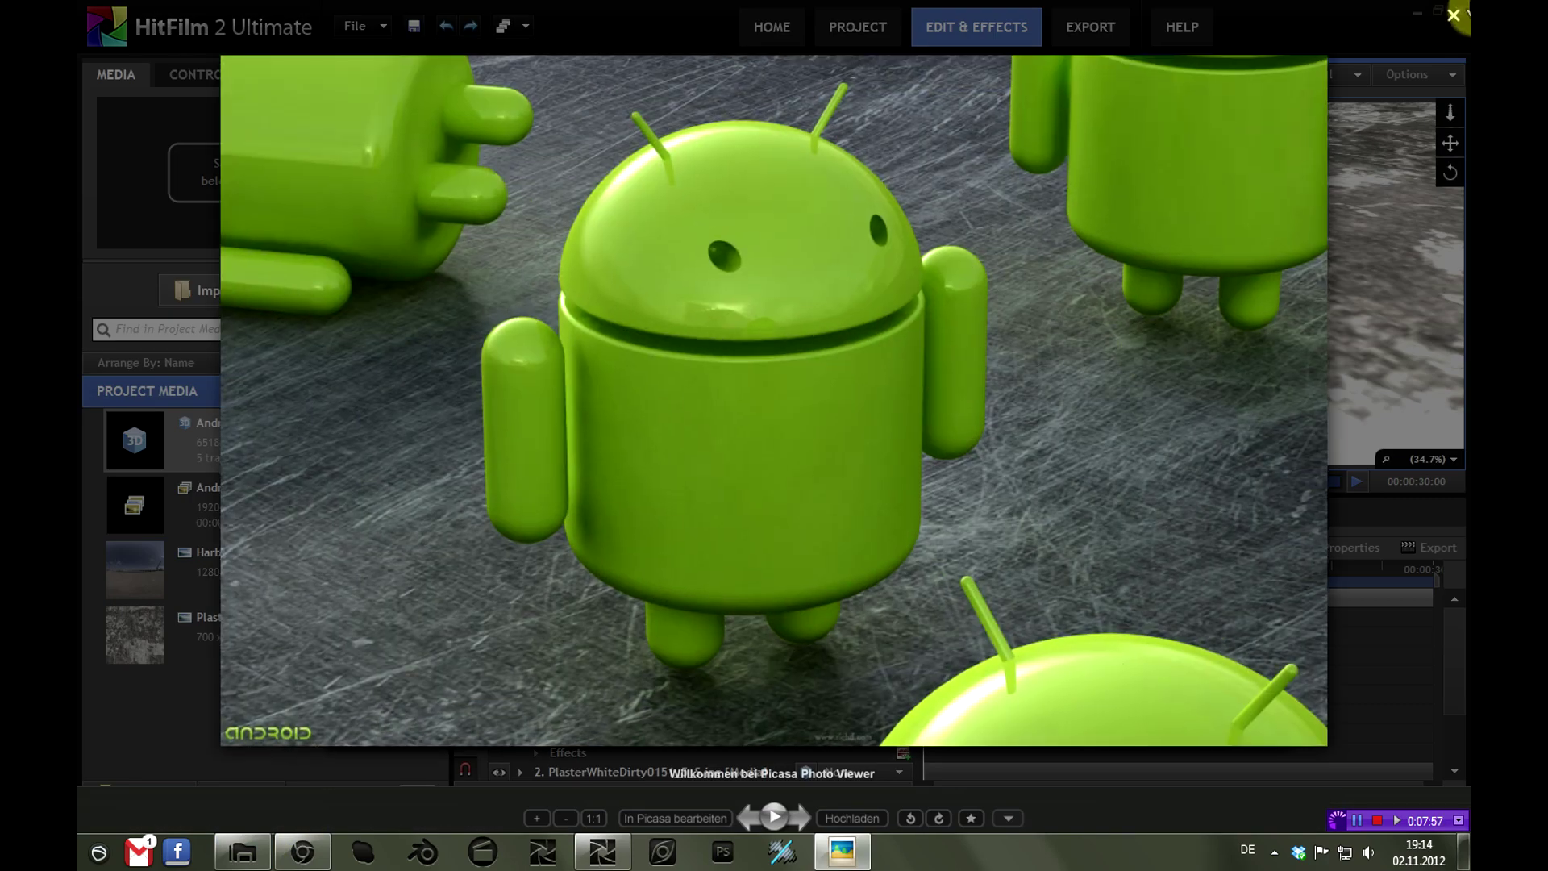
click(1454, 16)
click(1193, 56)
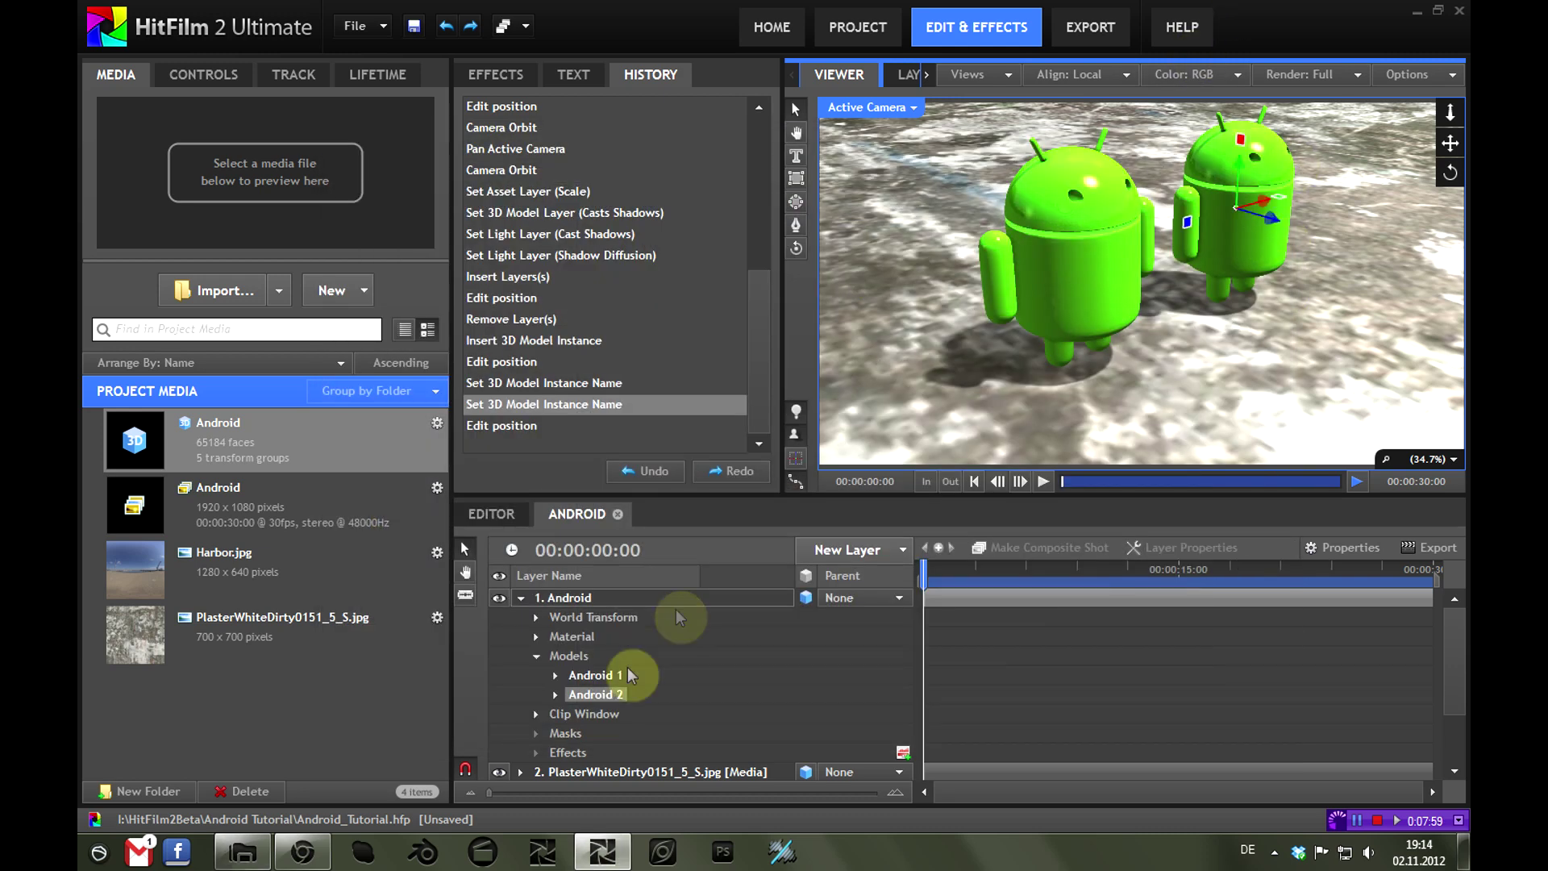
Move the Android 2 instance farther behind and to the right of Android 1, and rotate it about its vertical axis
click(586, 597)
click(597, 675)
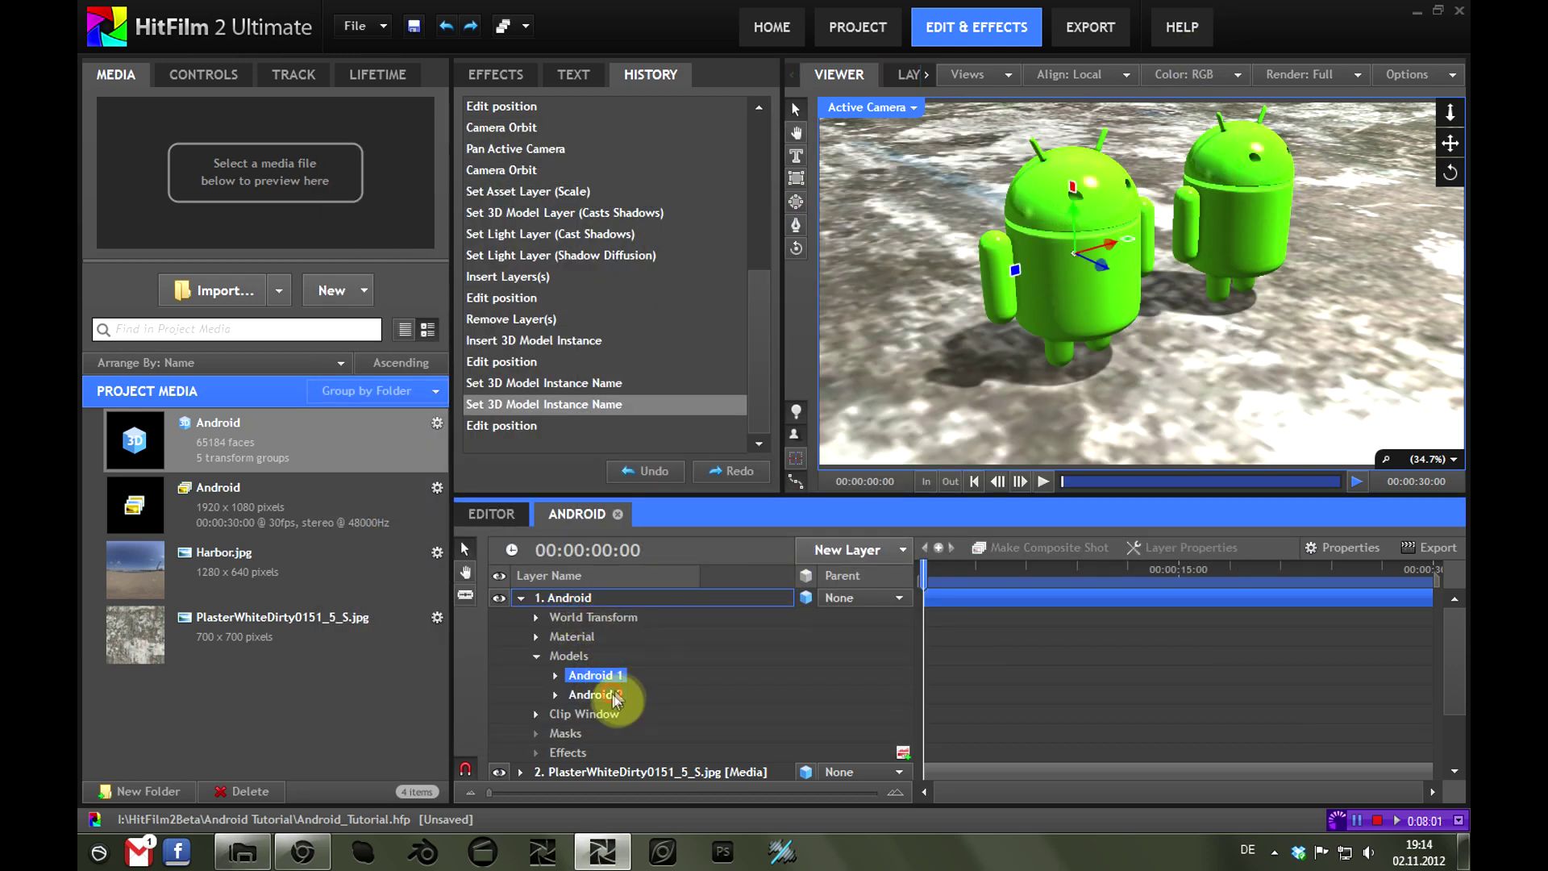
click(597, 694)
drag(1258, 209, 1322, 260)
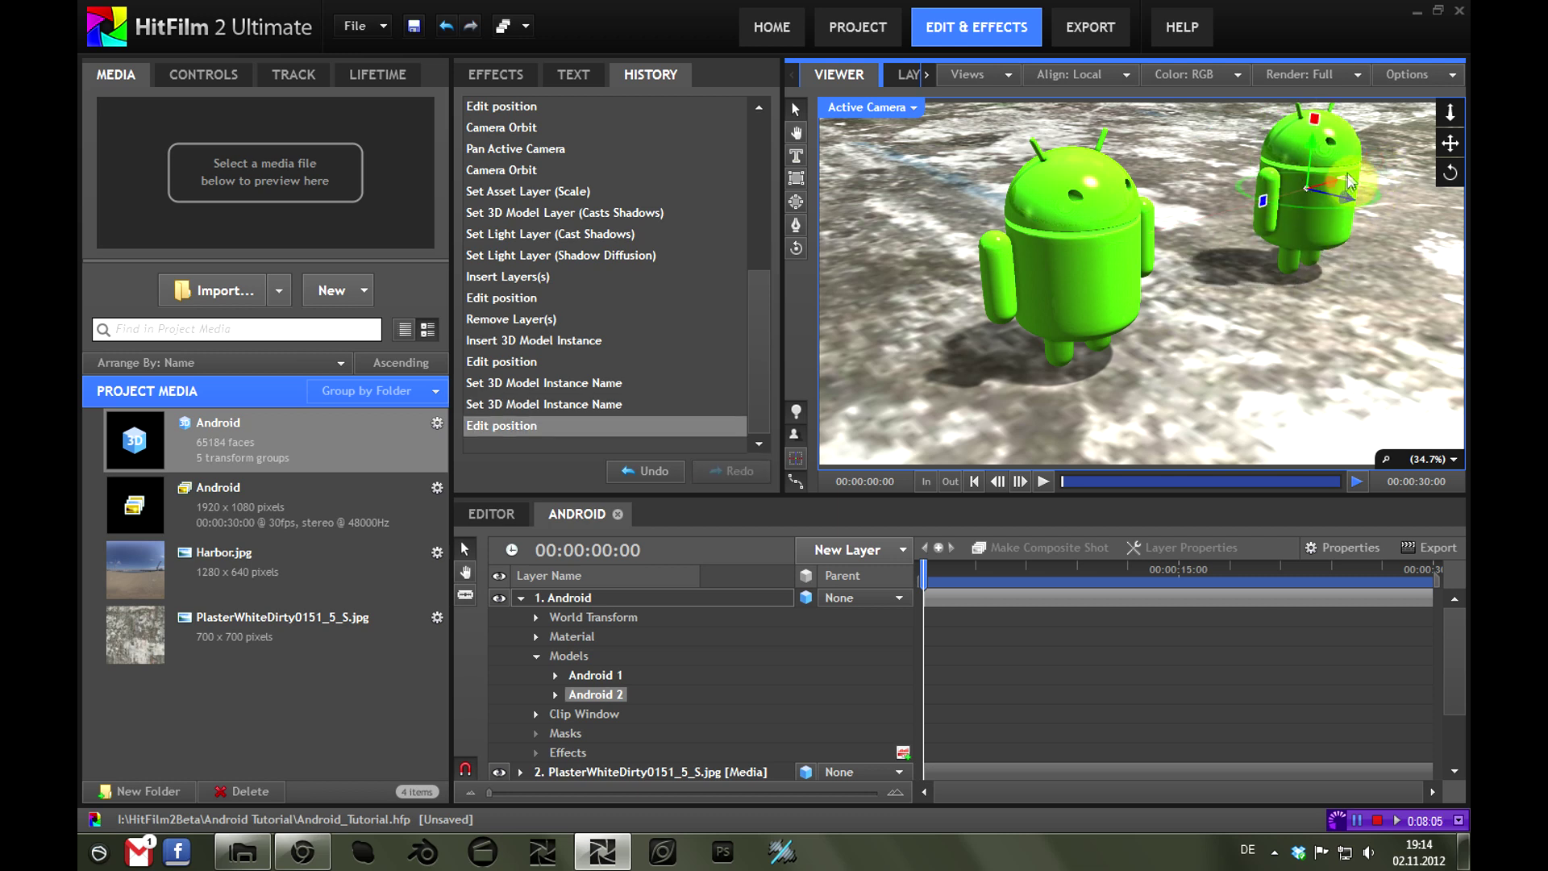
drag(1351, 184, 1274, 162)
Add a third Android model instance named Android 3, and turn and move it into the foreground close to the camera
drag(593, 675, 621, 694)
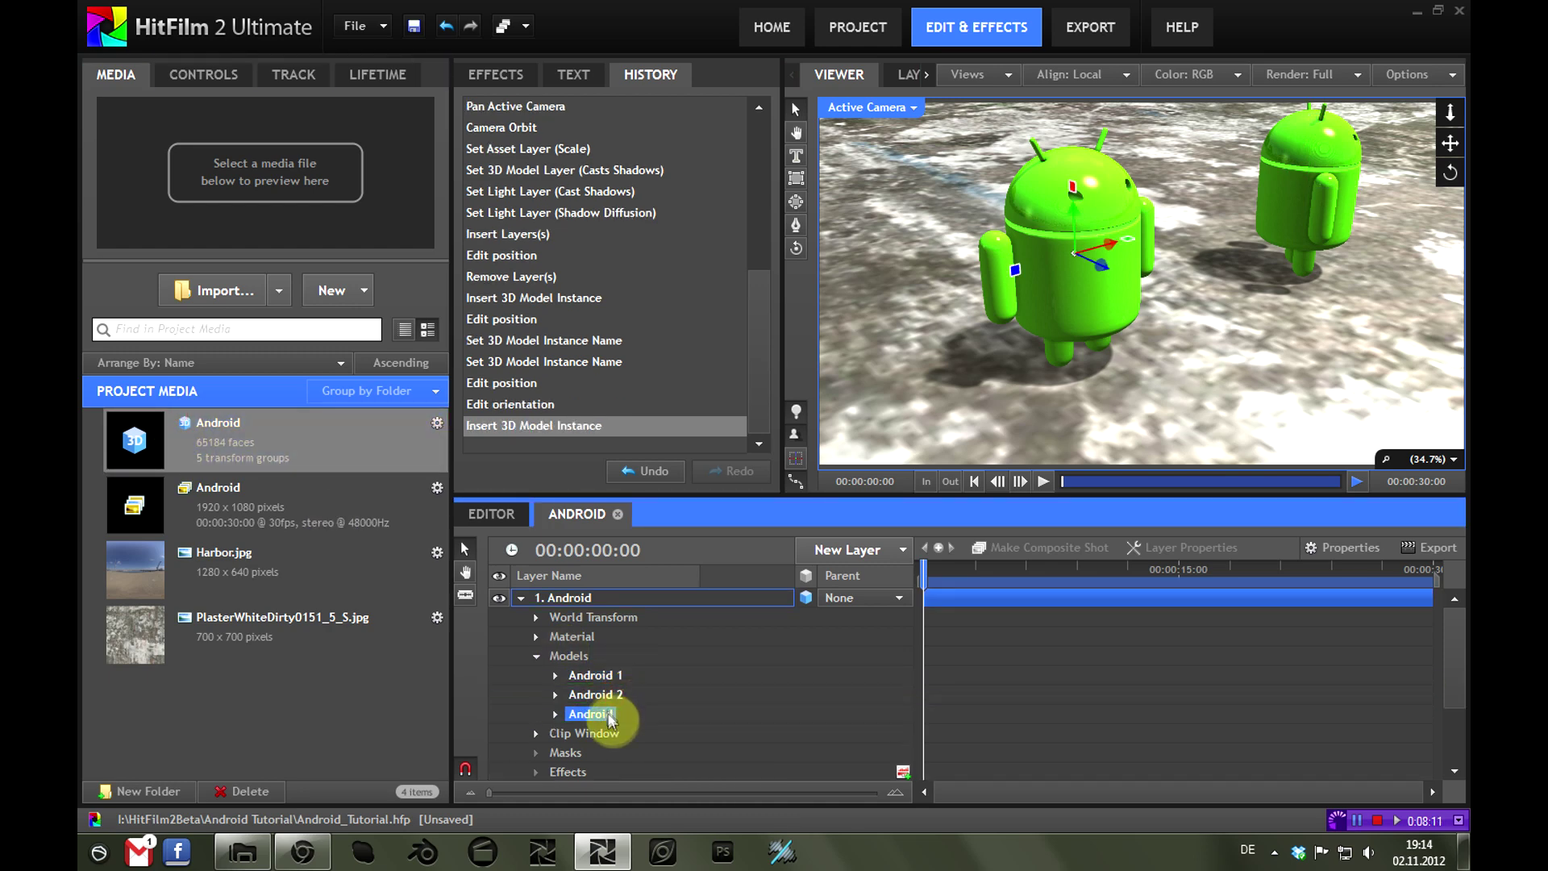
double_click(622, 714)
text(3)
key(Return)
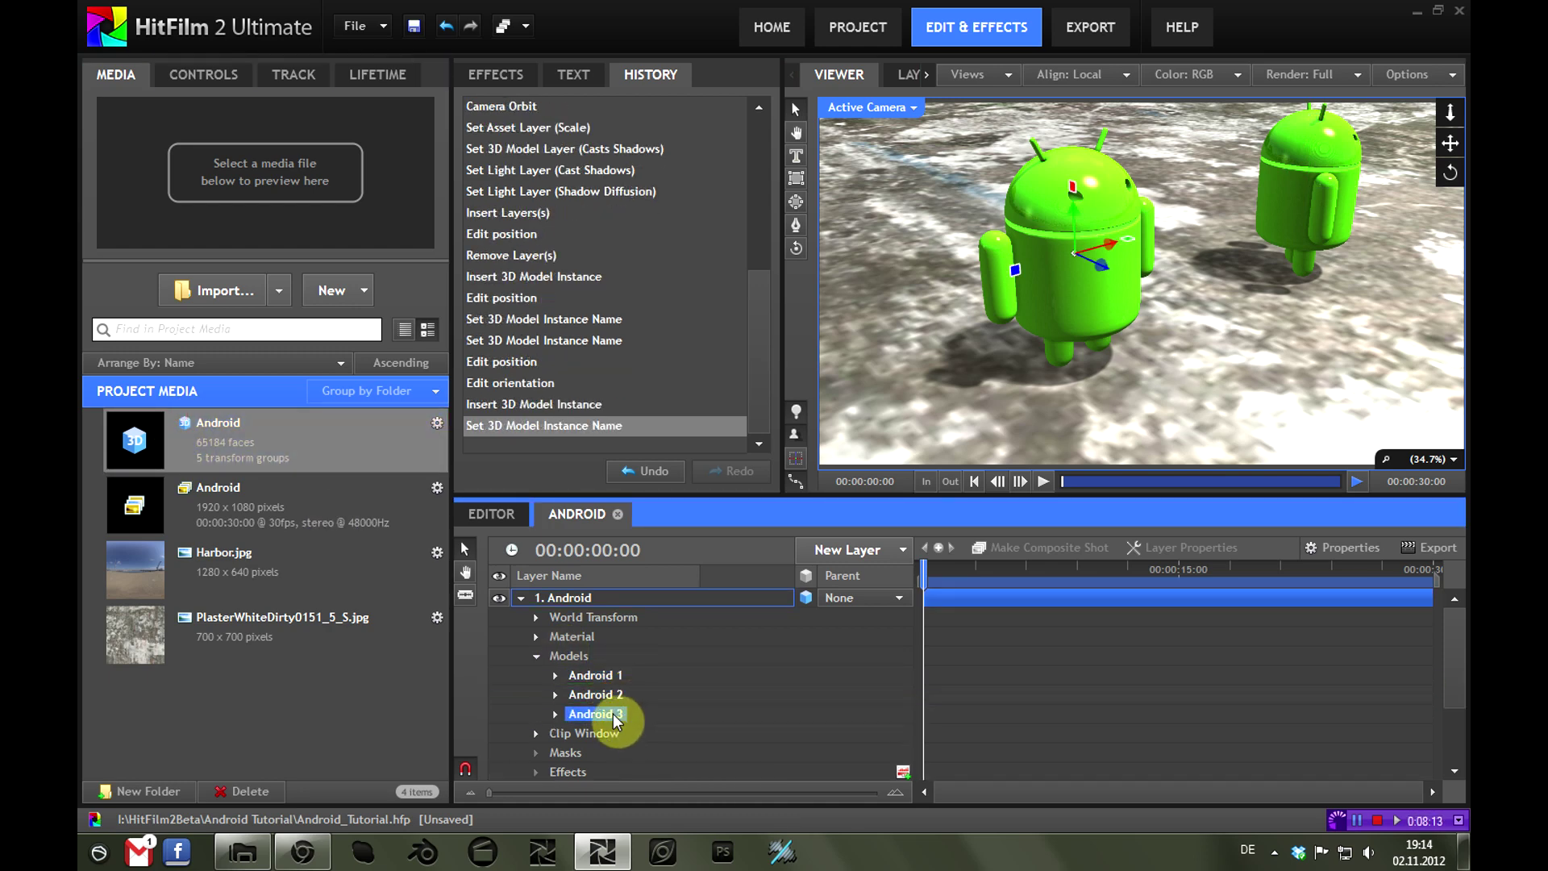
drag(1096, 264, 1242, 508)
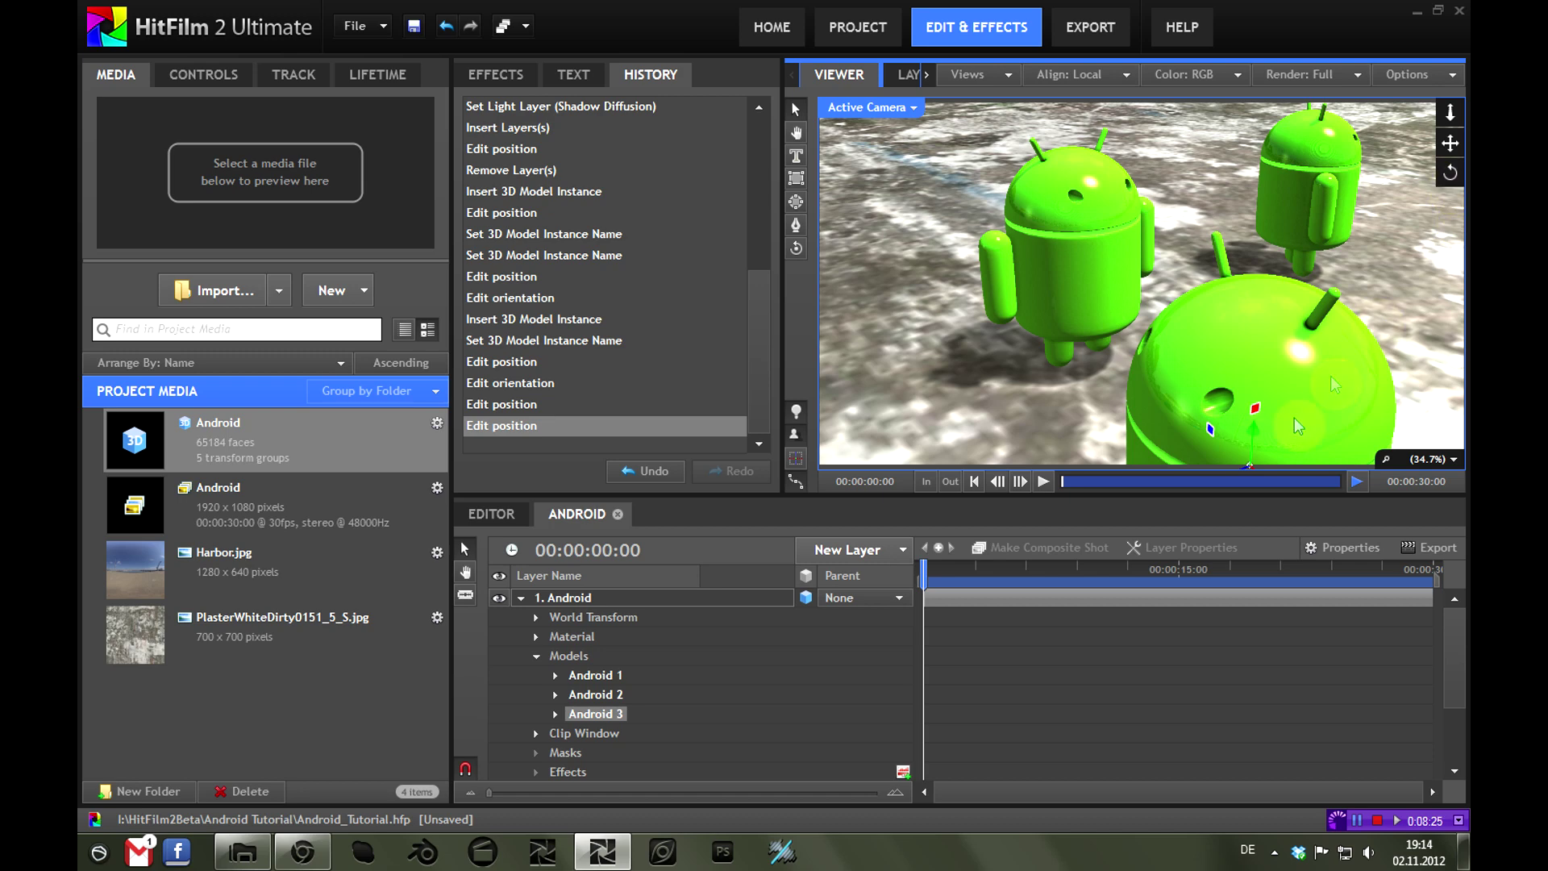
scroll(1345, 310, up, 2)
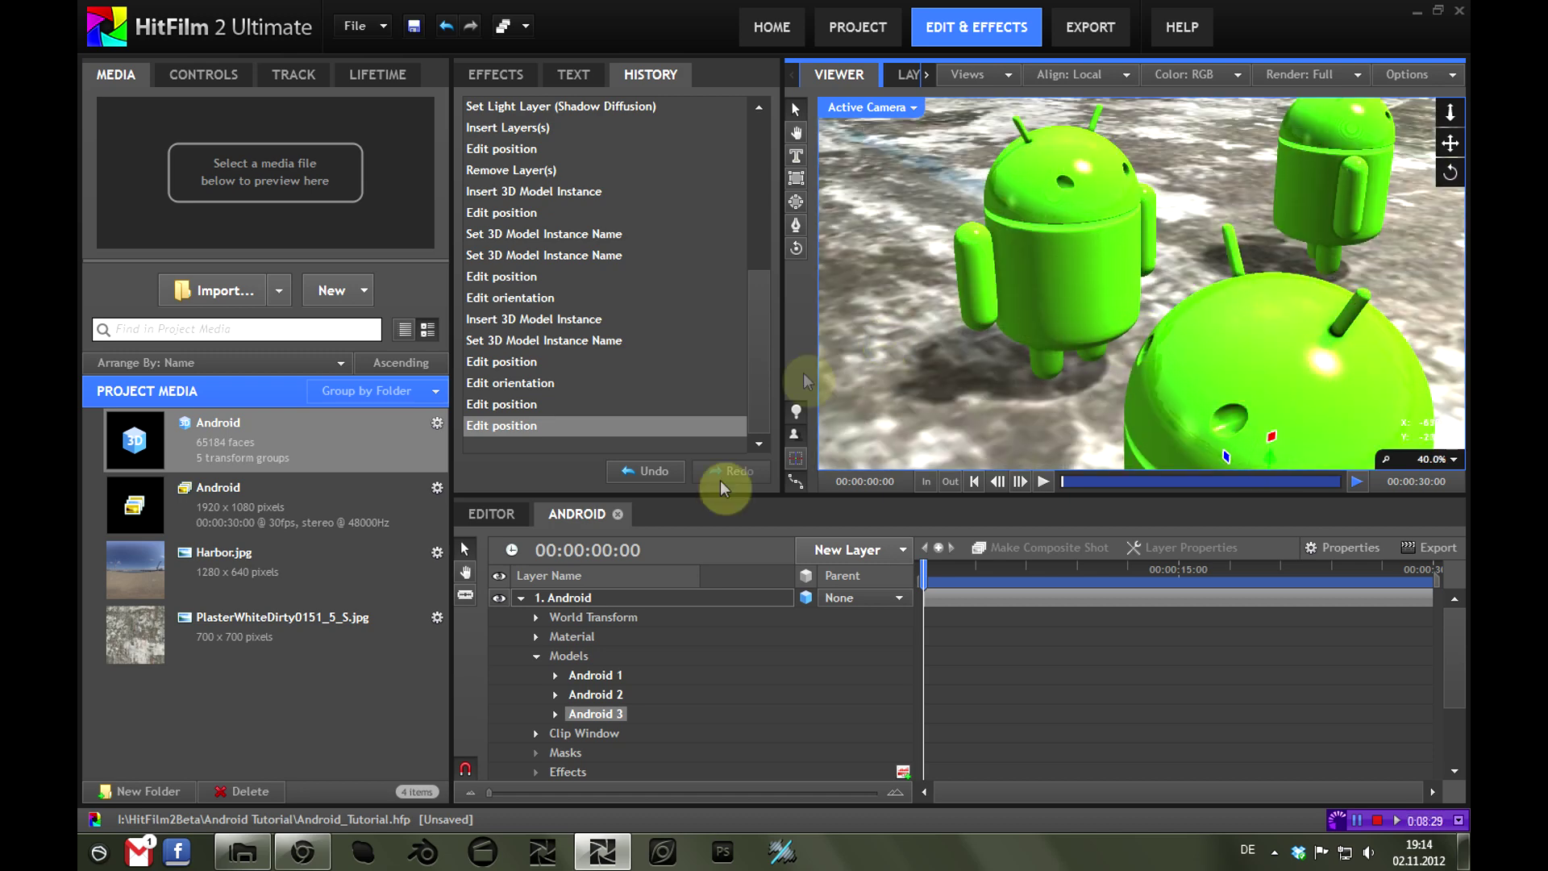
Add a fourth Android model instance named Android 4, and move it back along its Z axis behind Android 1
drag(279, 439, 588, 721)
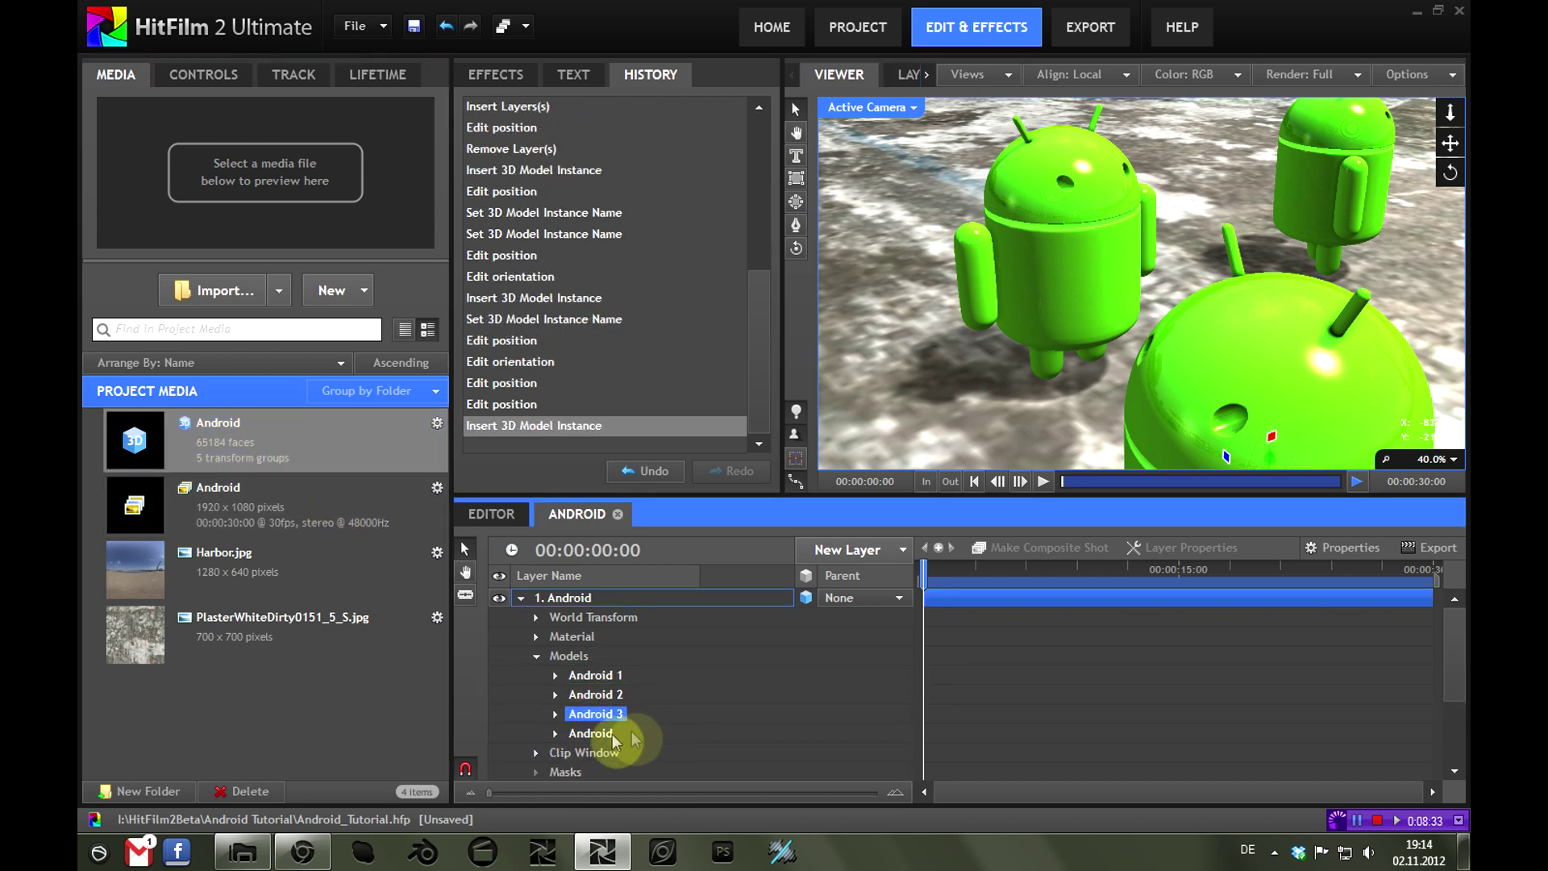
double_click(637, 734)
text(4)
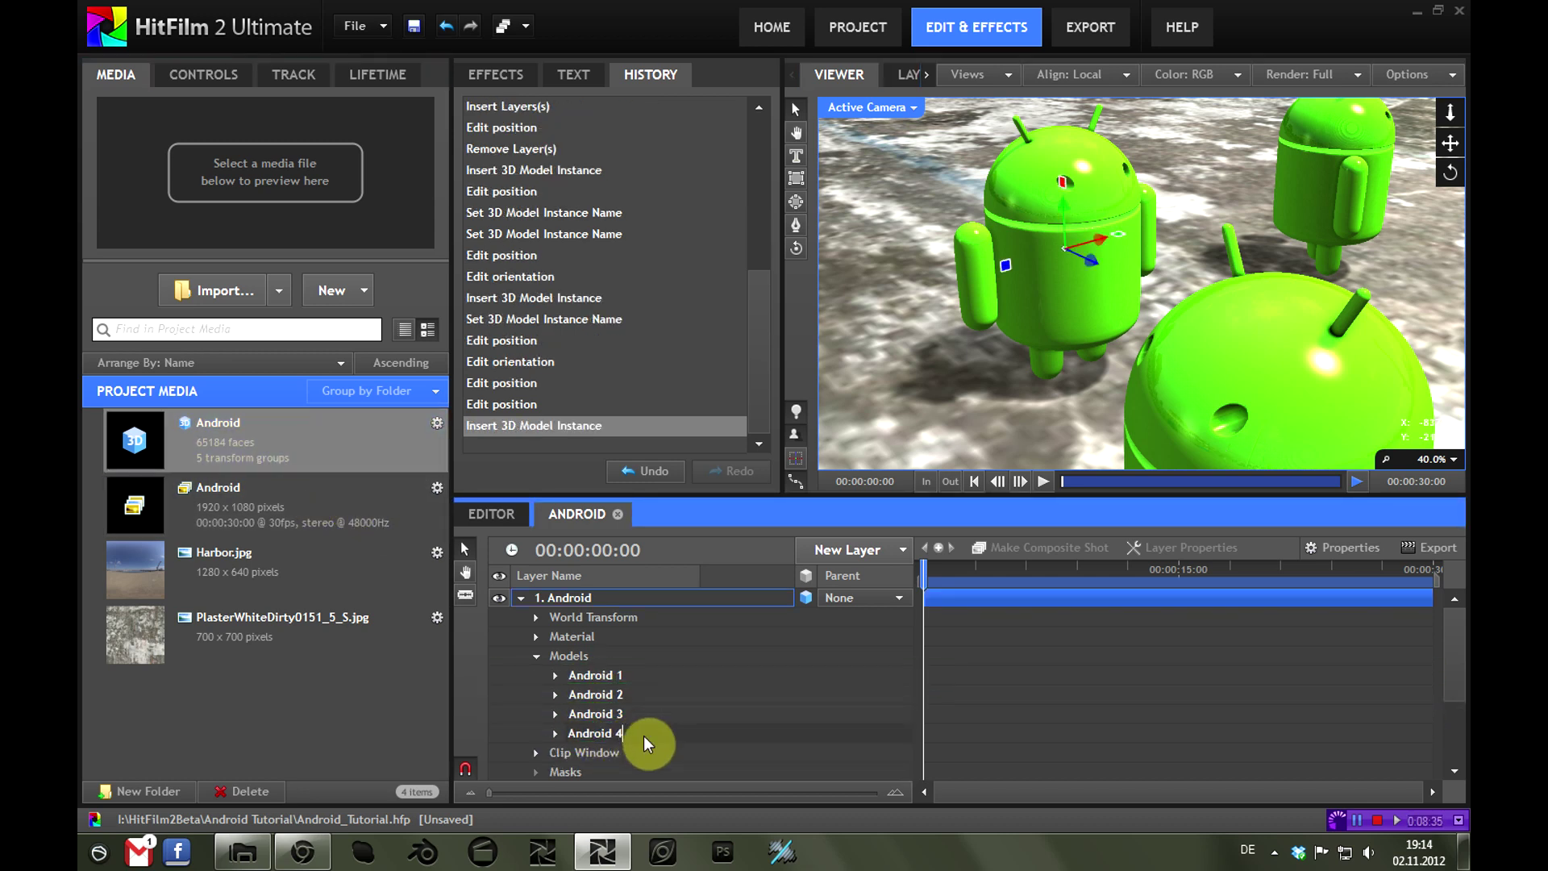
key(Return)
click(992, 225)
drag(1022, 240, 892, 188)
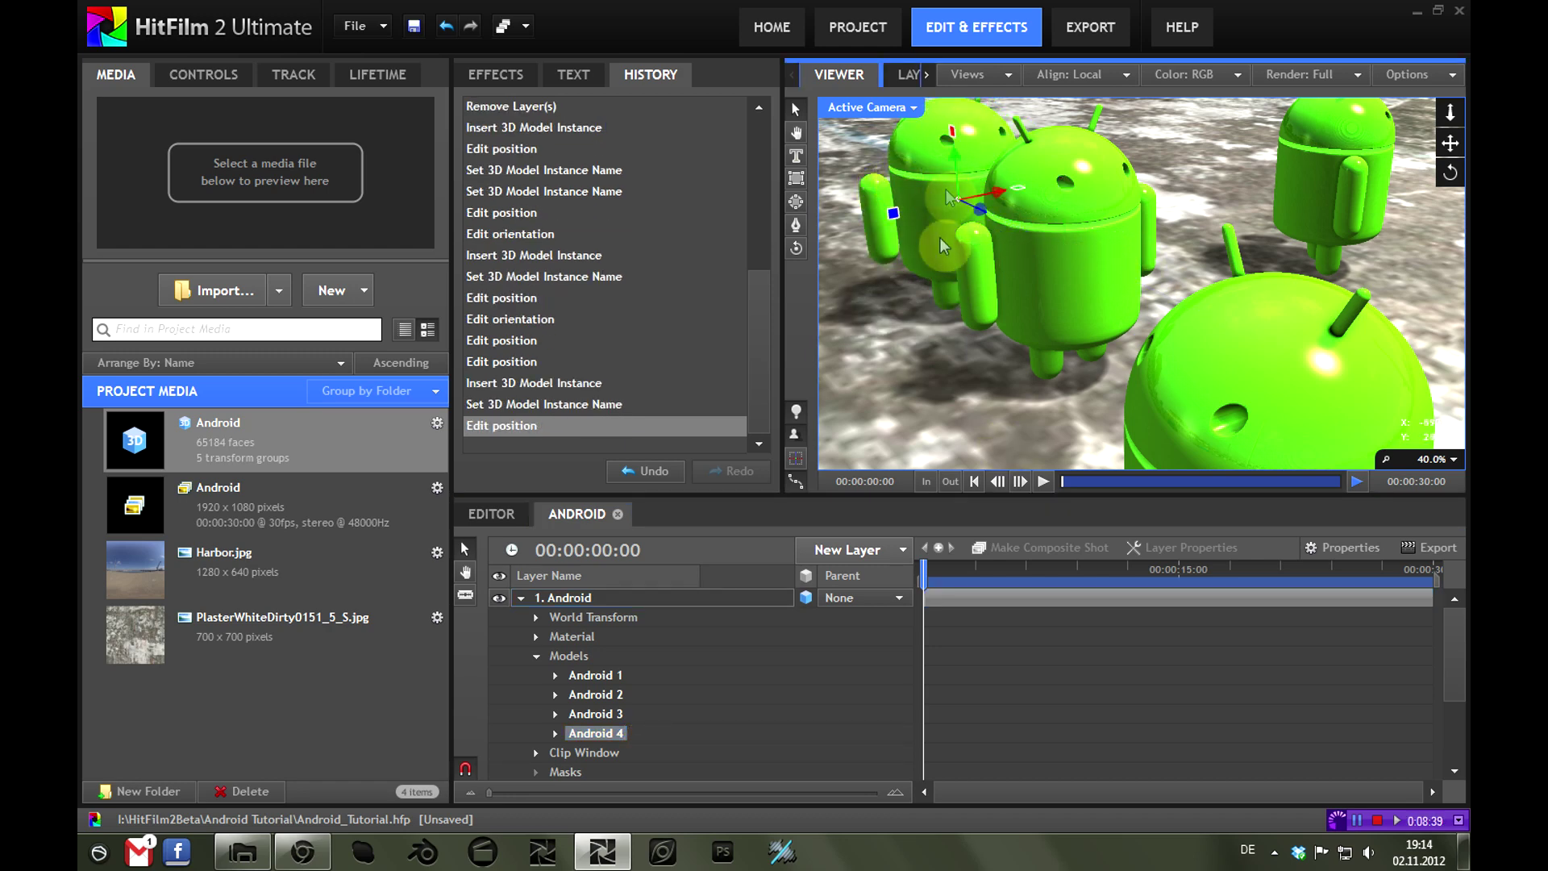
Open the Android 4 instance's controls and check the pose of the lying figure in the reference picture Android.jpg
double_click(579, 733)
click(243, 851)
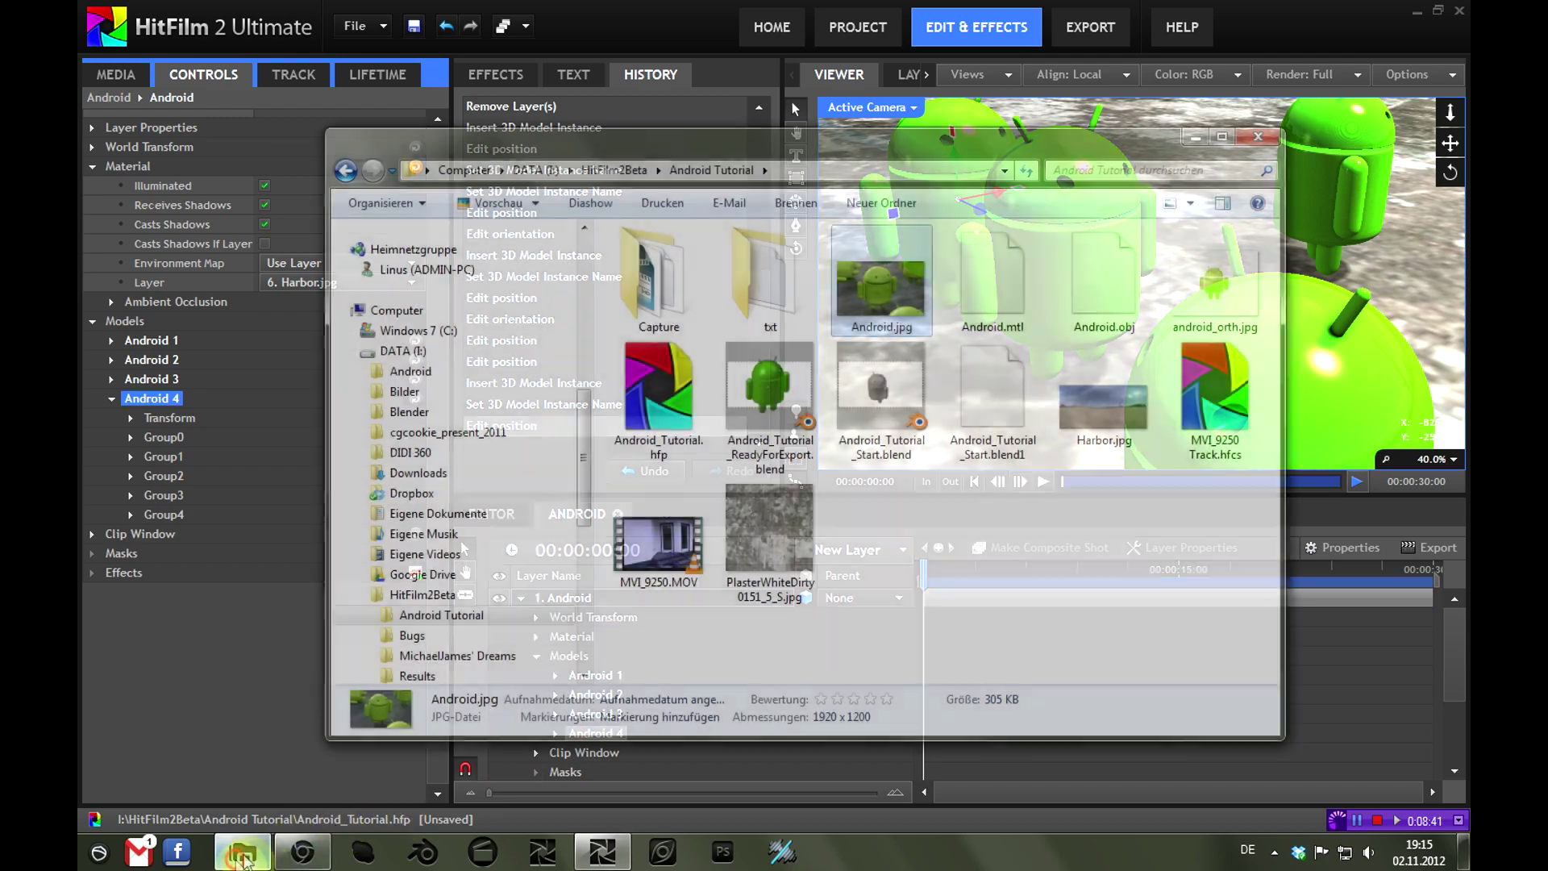
double_click(870, 266)
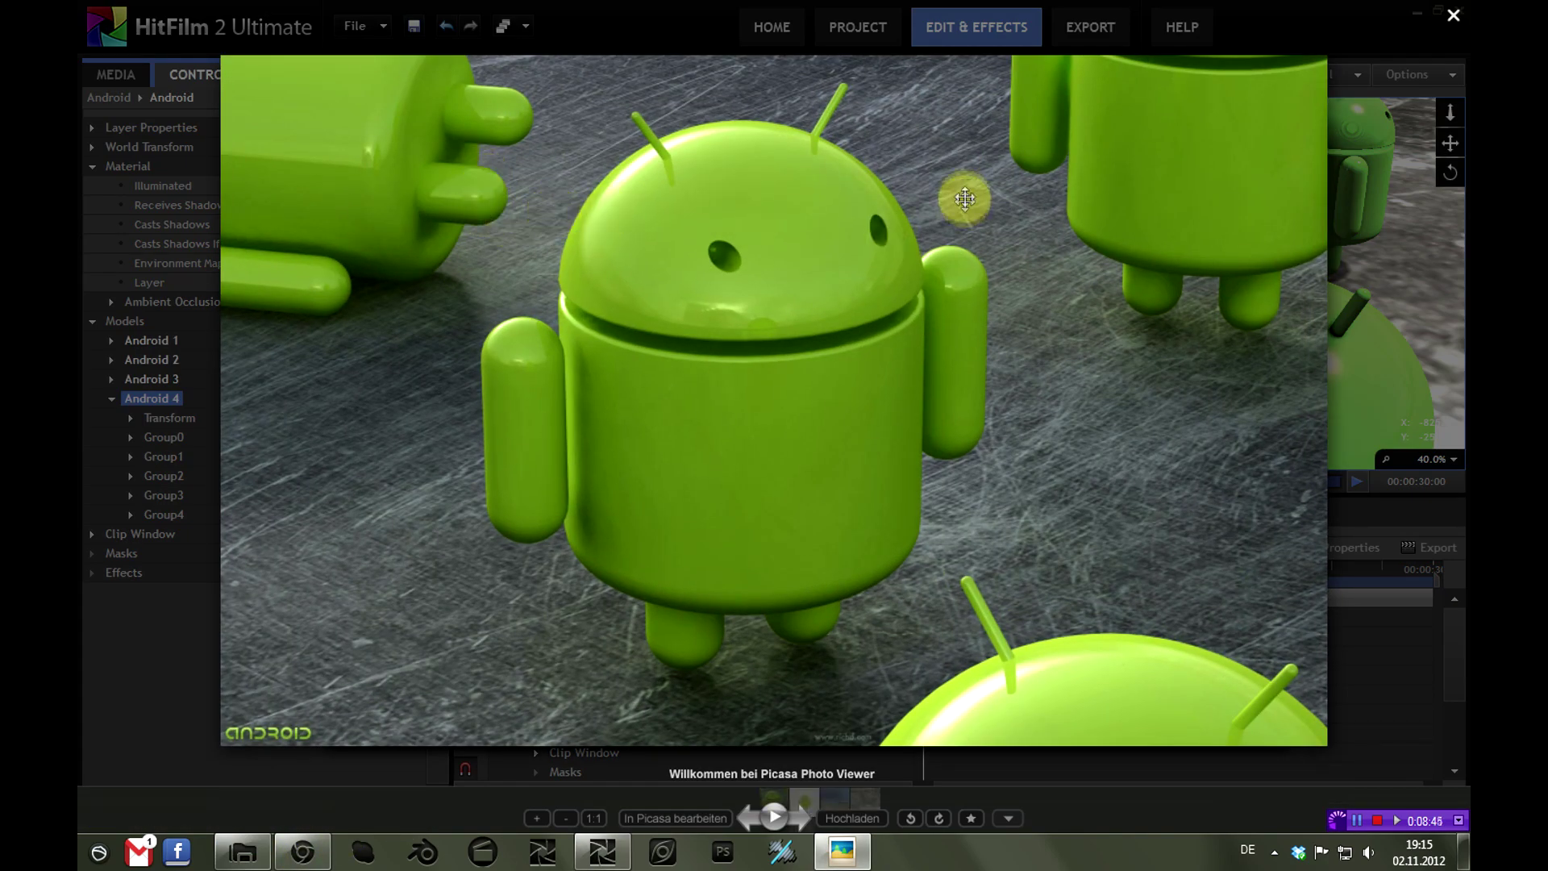
click(1453, 15)
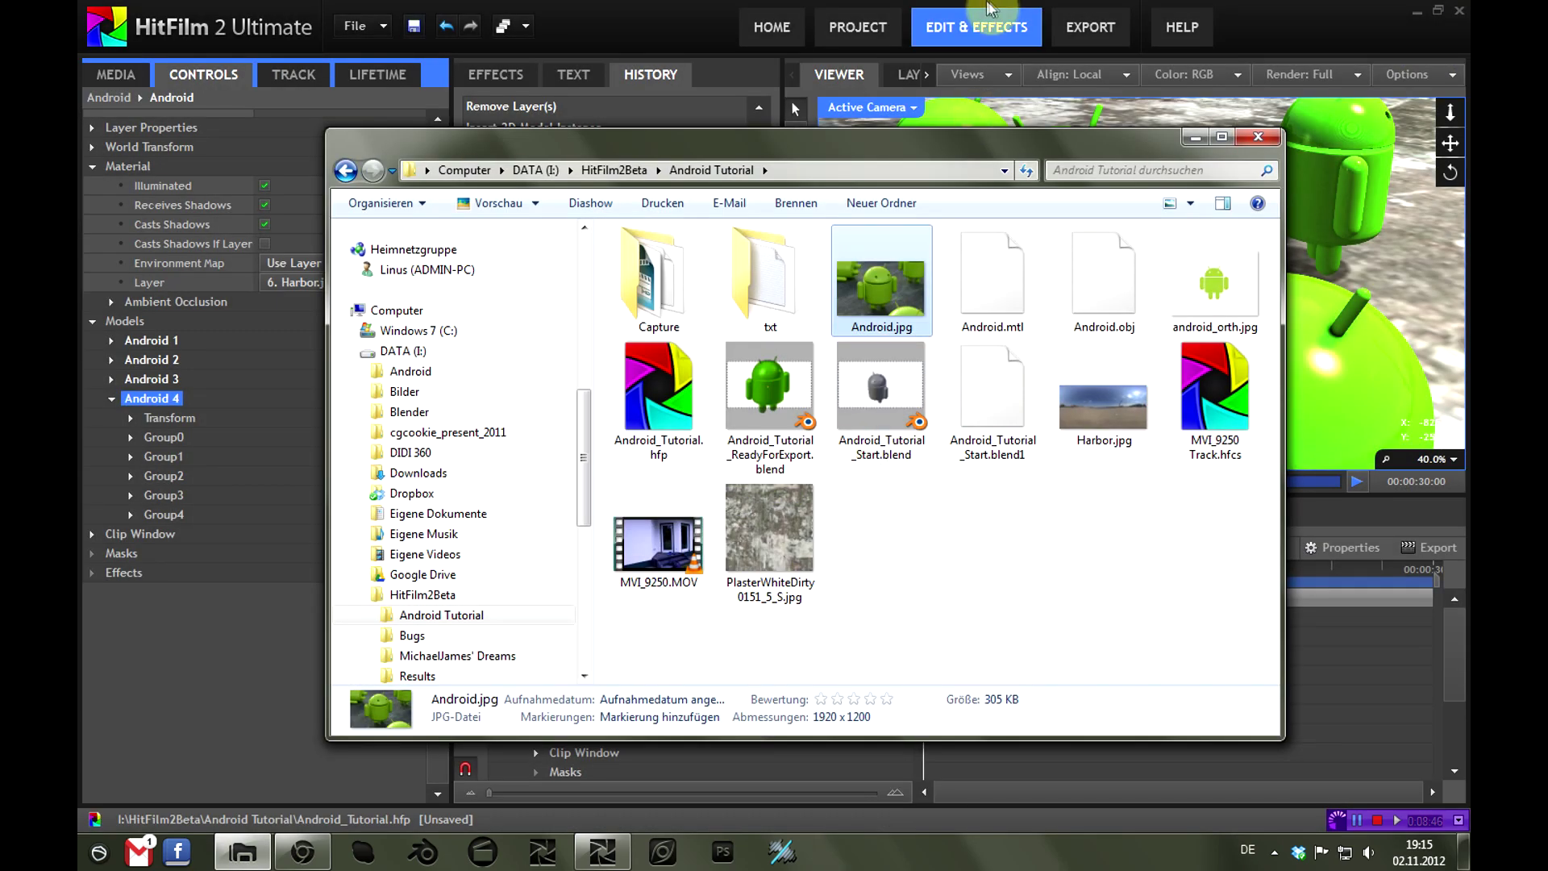
click(602, 851)
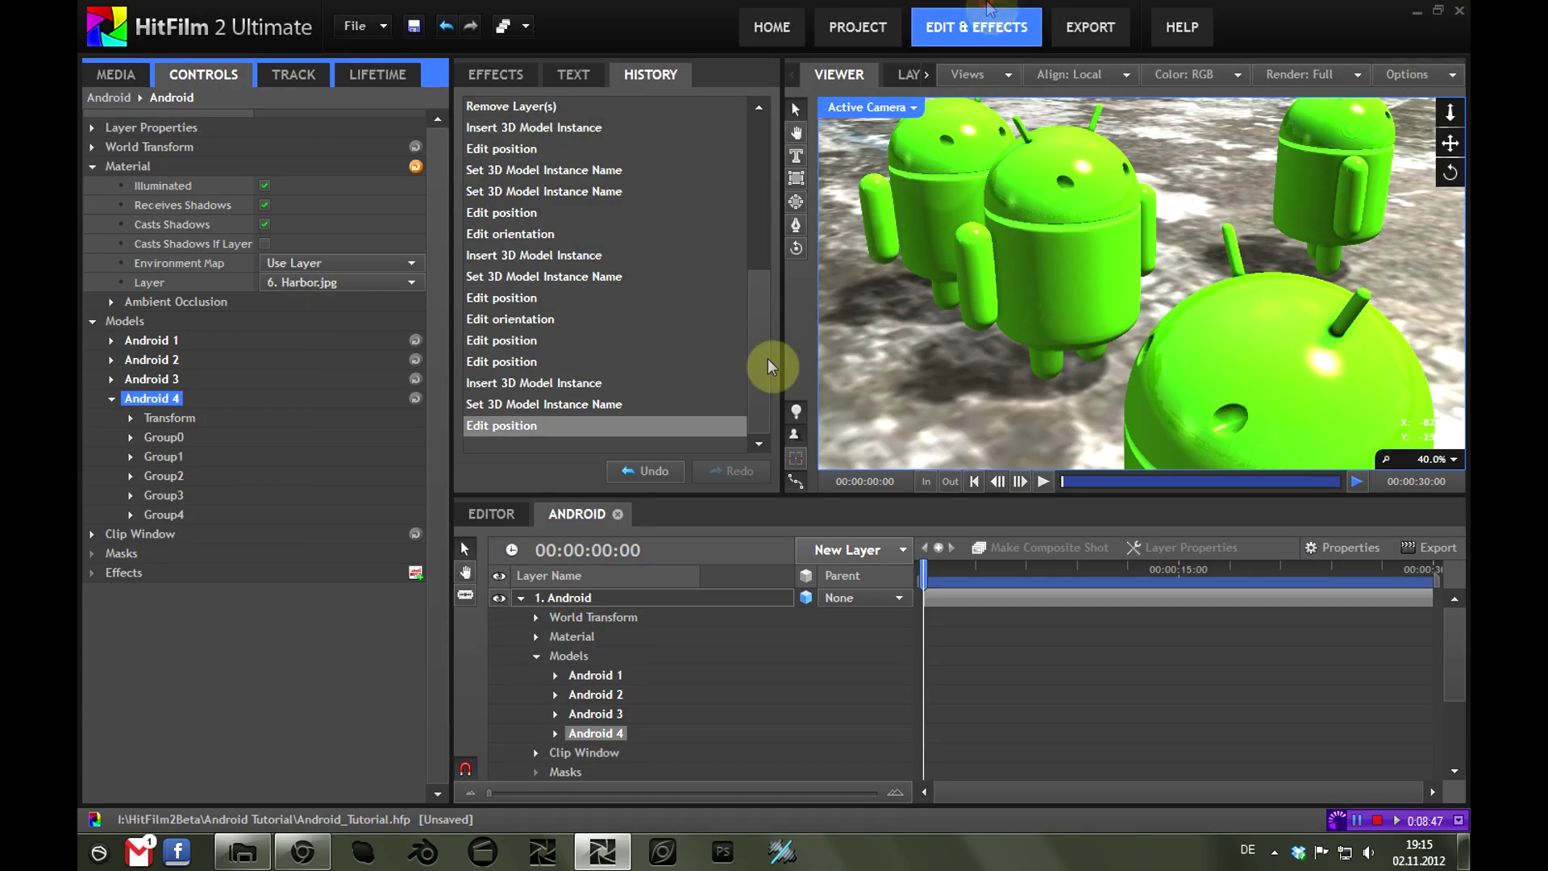
Set Android 4's X orientation to 90° in its transform, and lower the model to a Y position of about -125
click(130, 418)
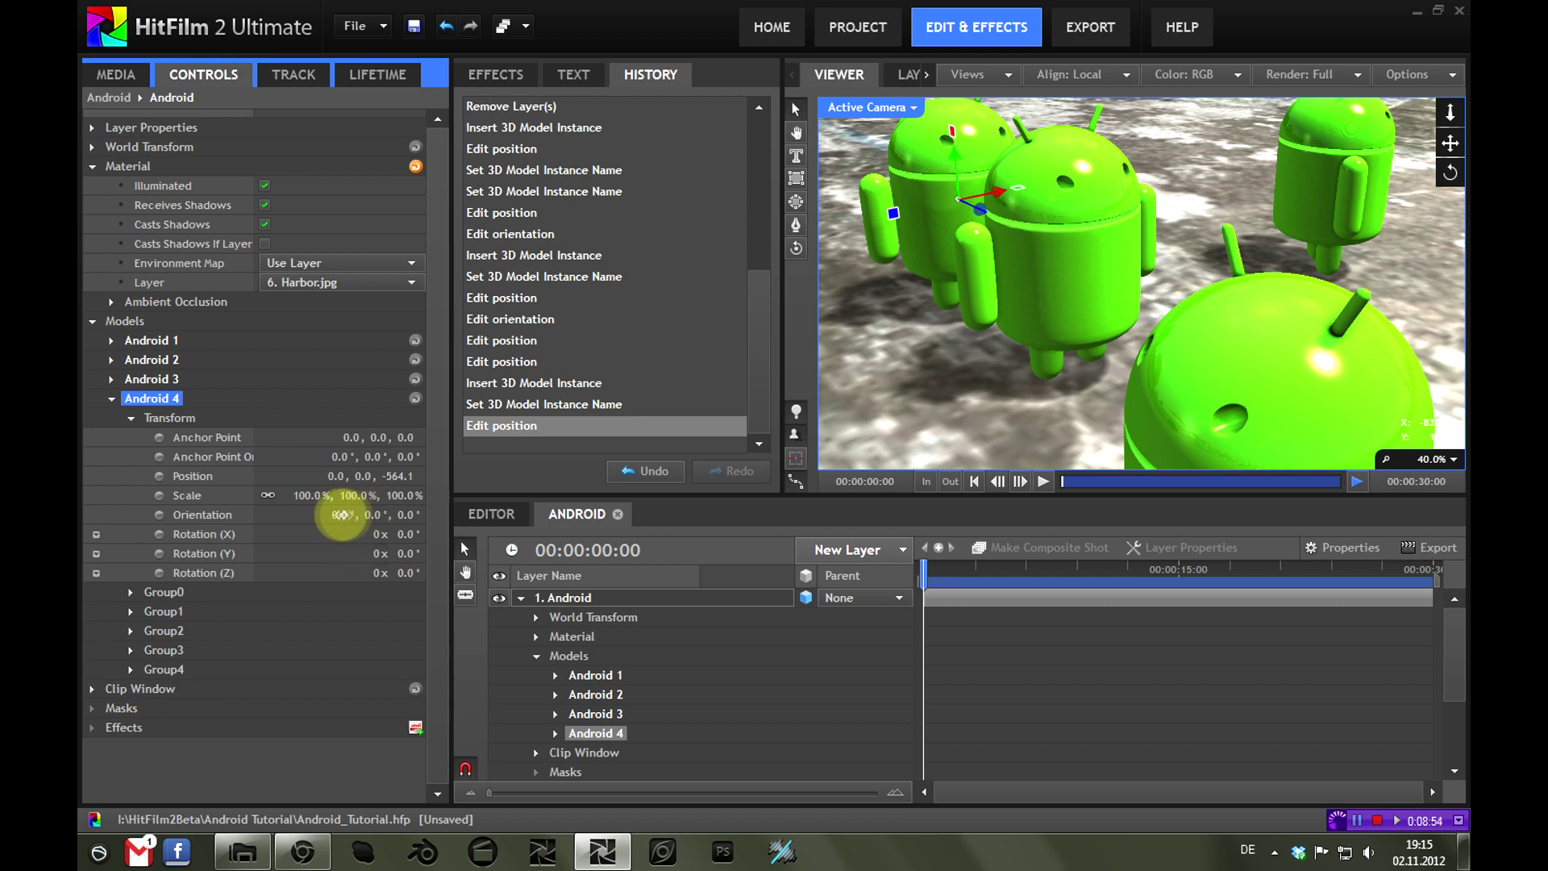
key(Return)
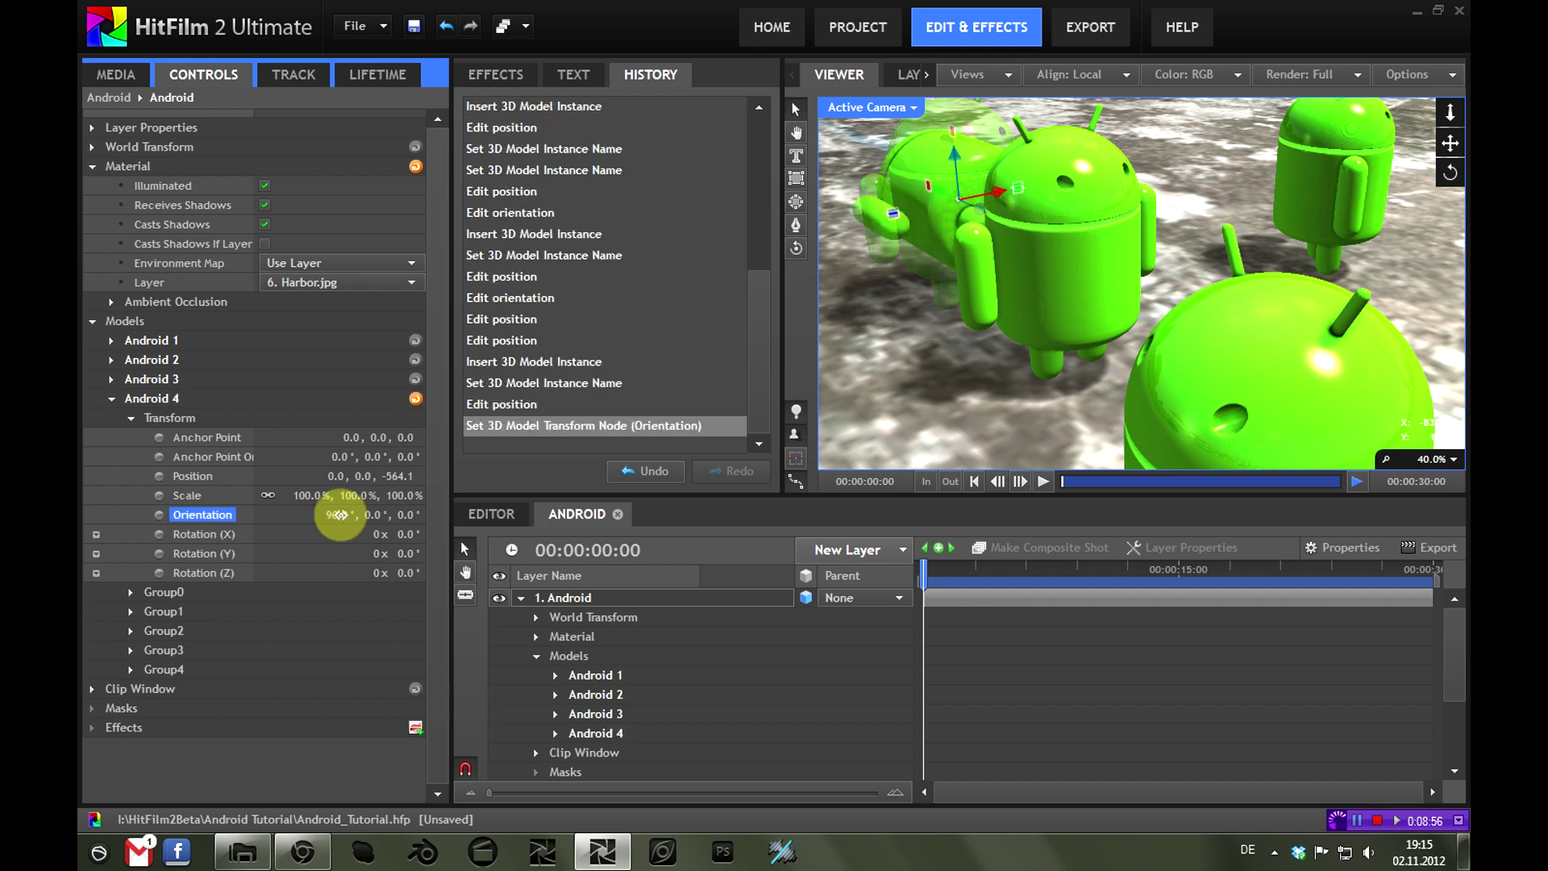
drag(957, 153, 959, 190)
Lower Android 4 to the floor in the Front view, to a Y position of about -152, and return to the Active Camera view
click(900, 104)
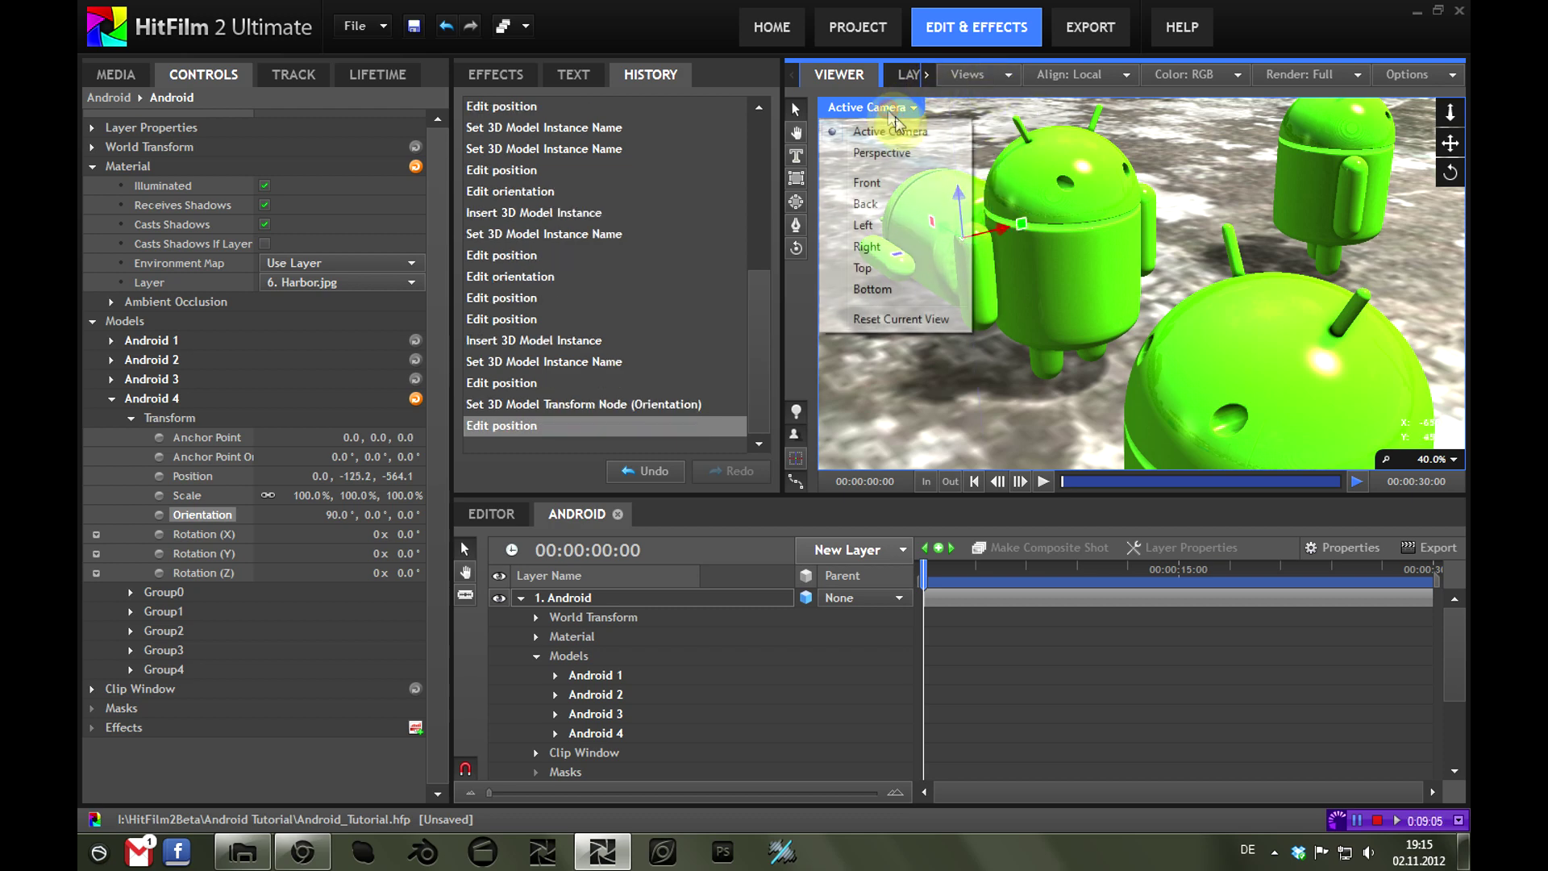
click(893, 185)
scroll(1163, 298, down, 5)
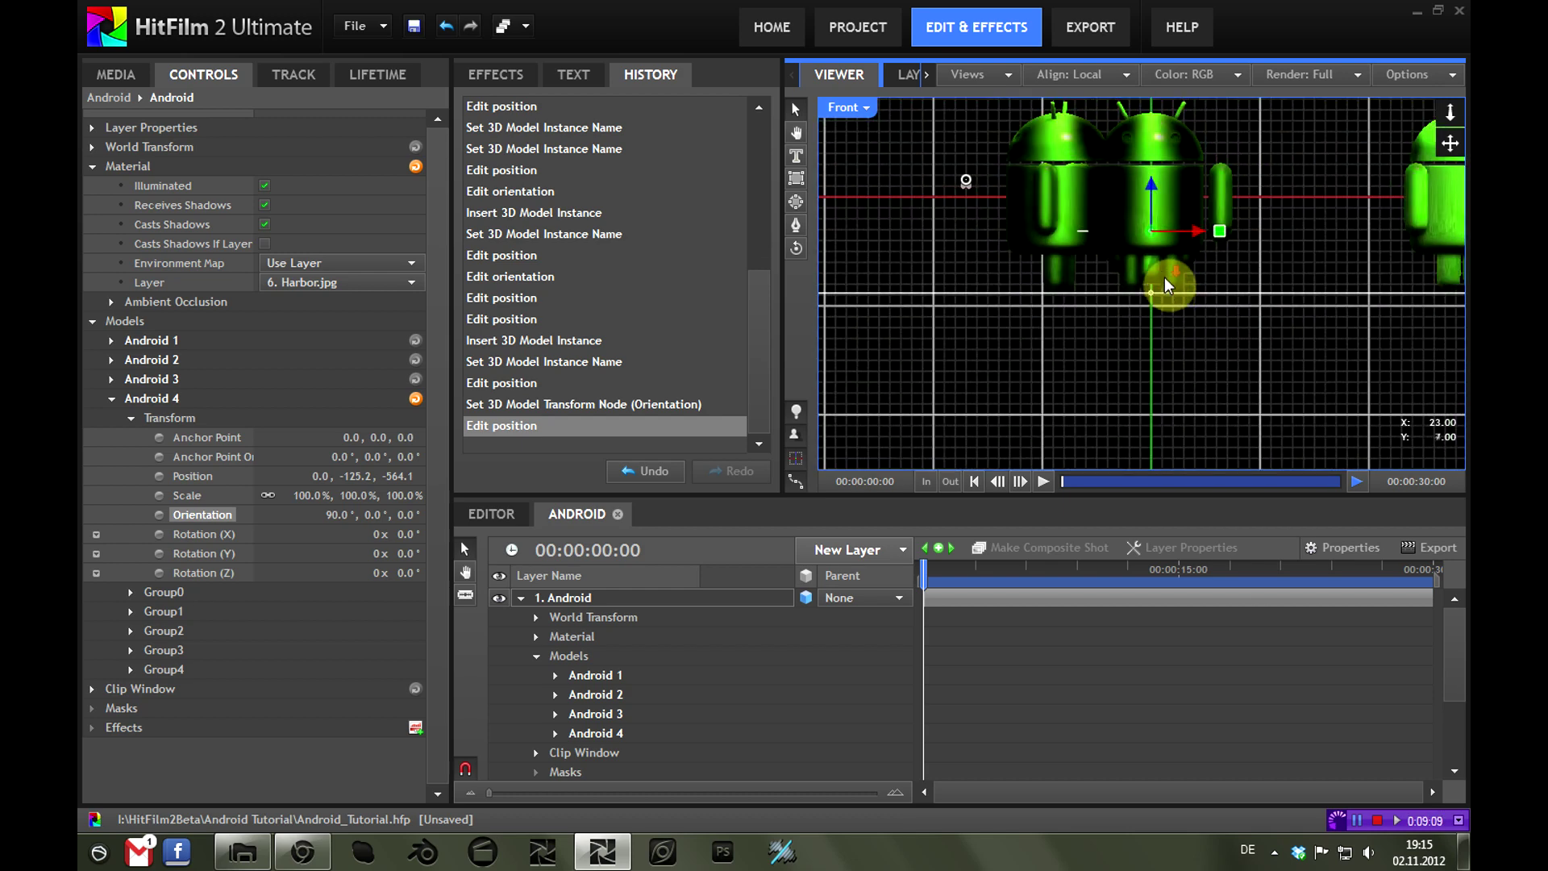
scroll(1164, 278, up, 2)
scroll(1165, 277, down, 3)
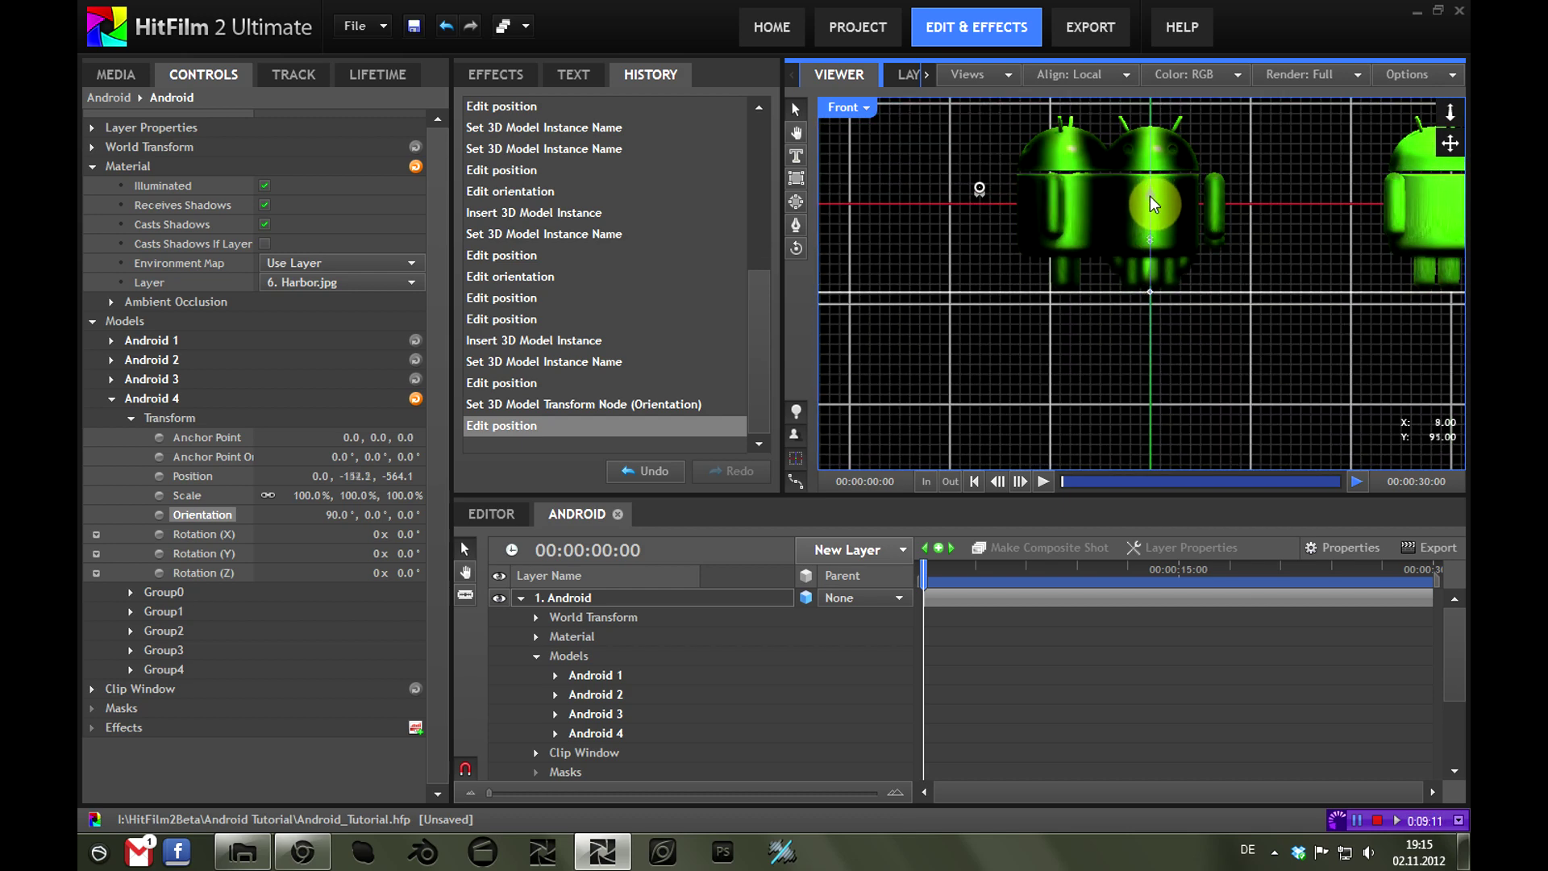
click(1150, 198)
click(846, 108)
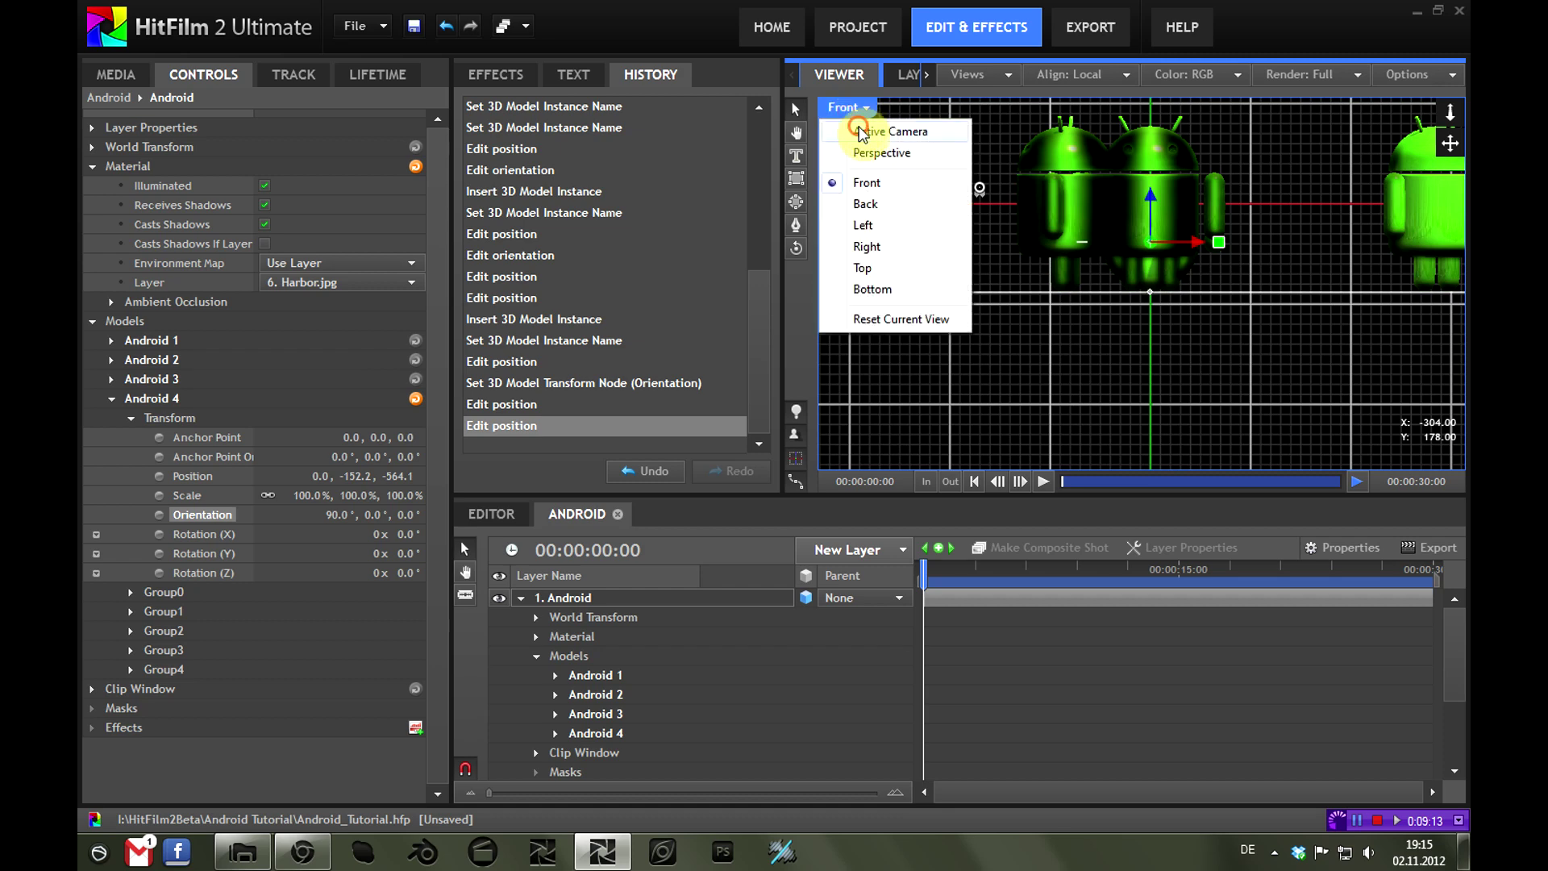
click(860, 131)
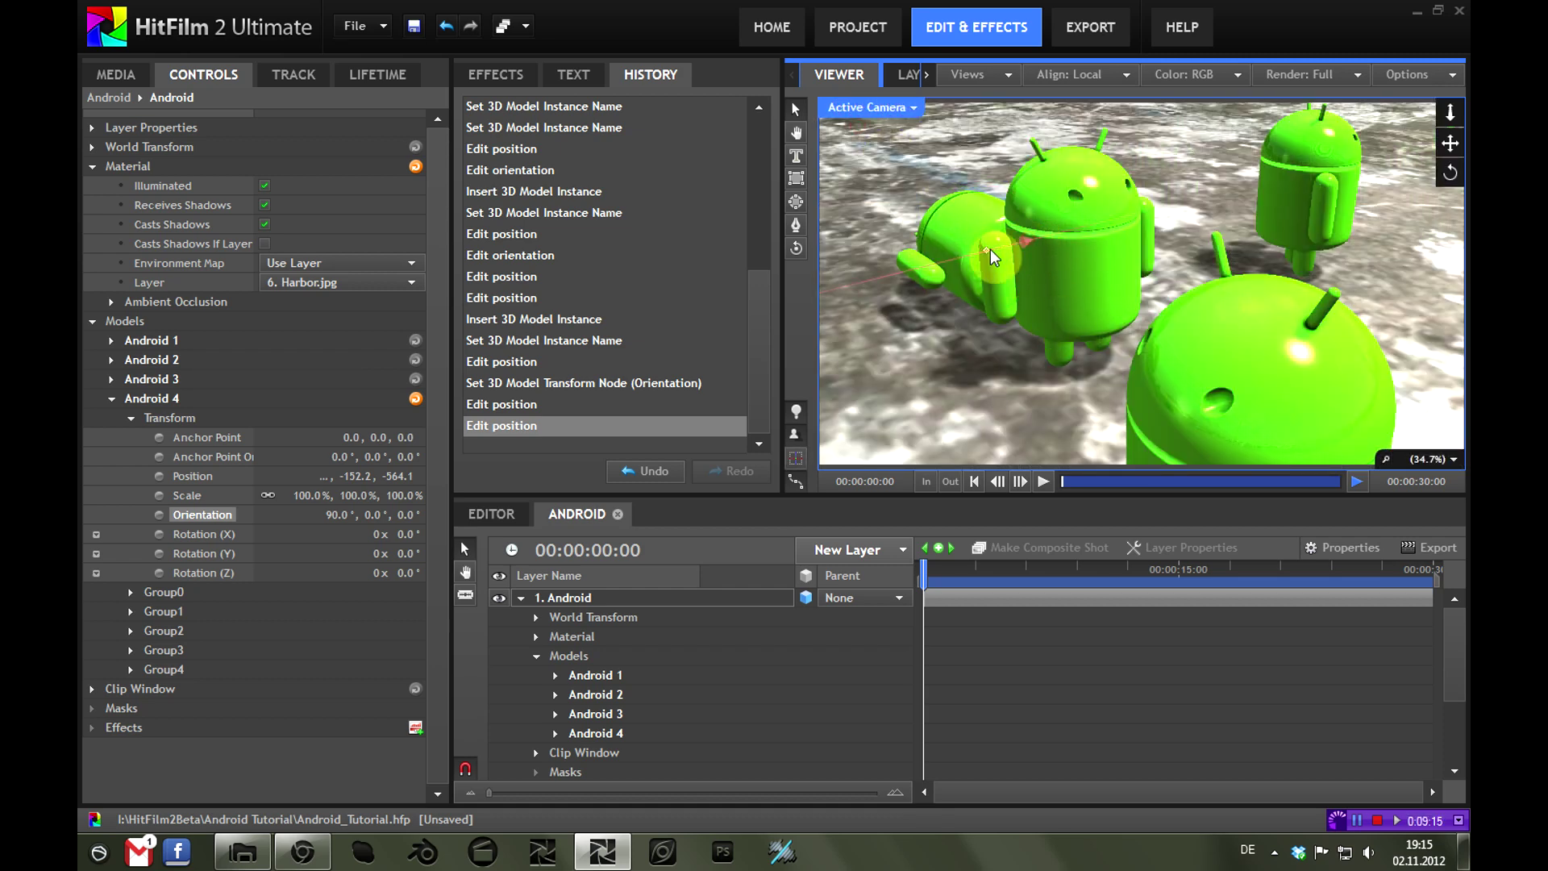
Move Android 4 to the back left of Android 1, and rotate it so it lies on its side with the feet toward Android 1
drag(990, 249, 871, 278)
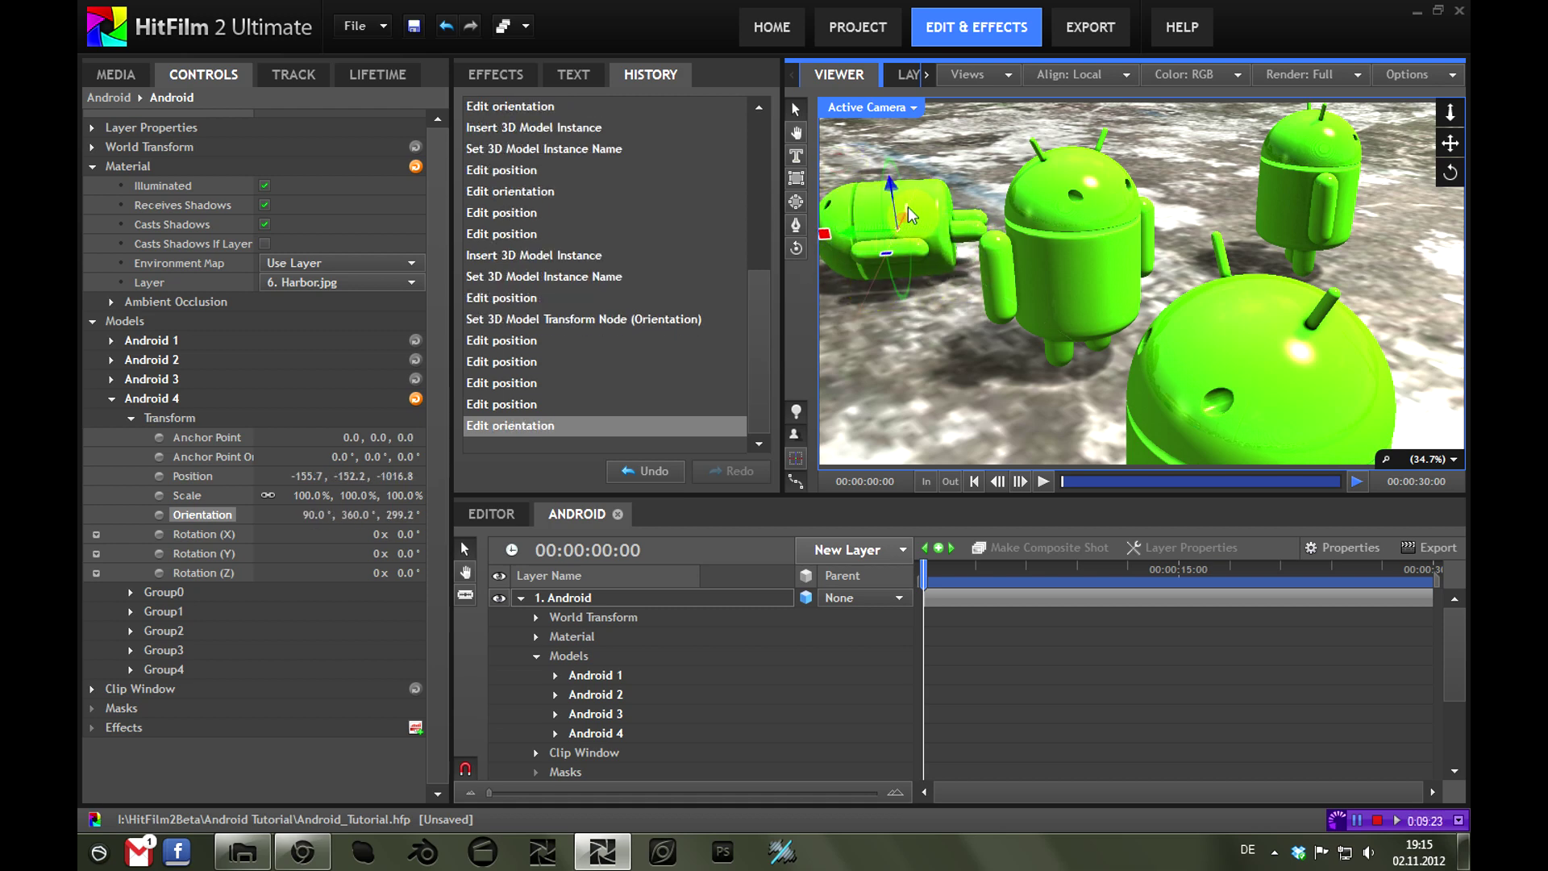
click(908, 206)
drag(910, 207, 824, 242)
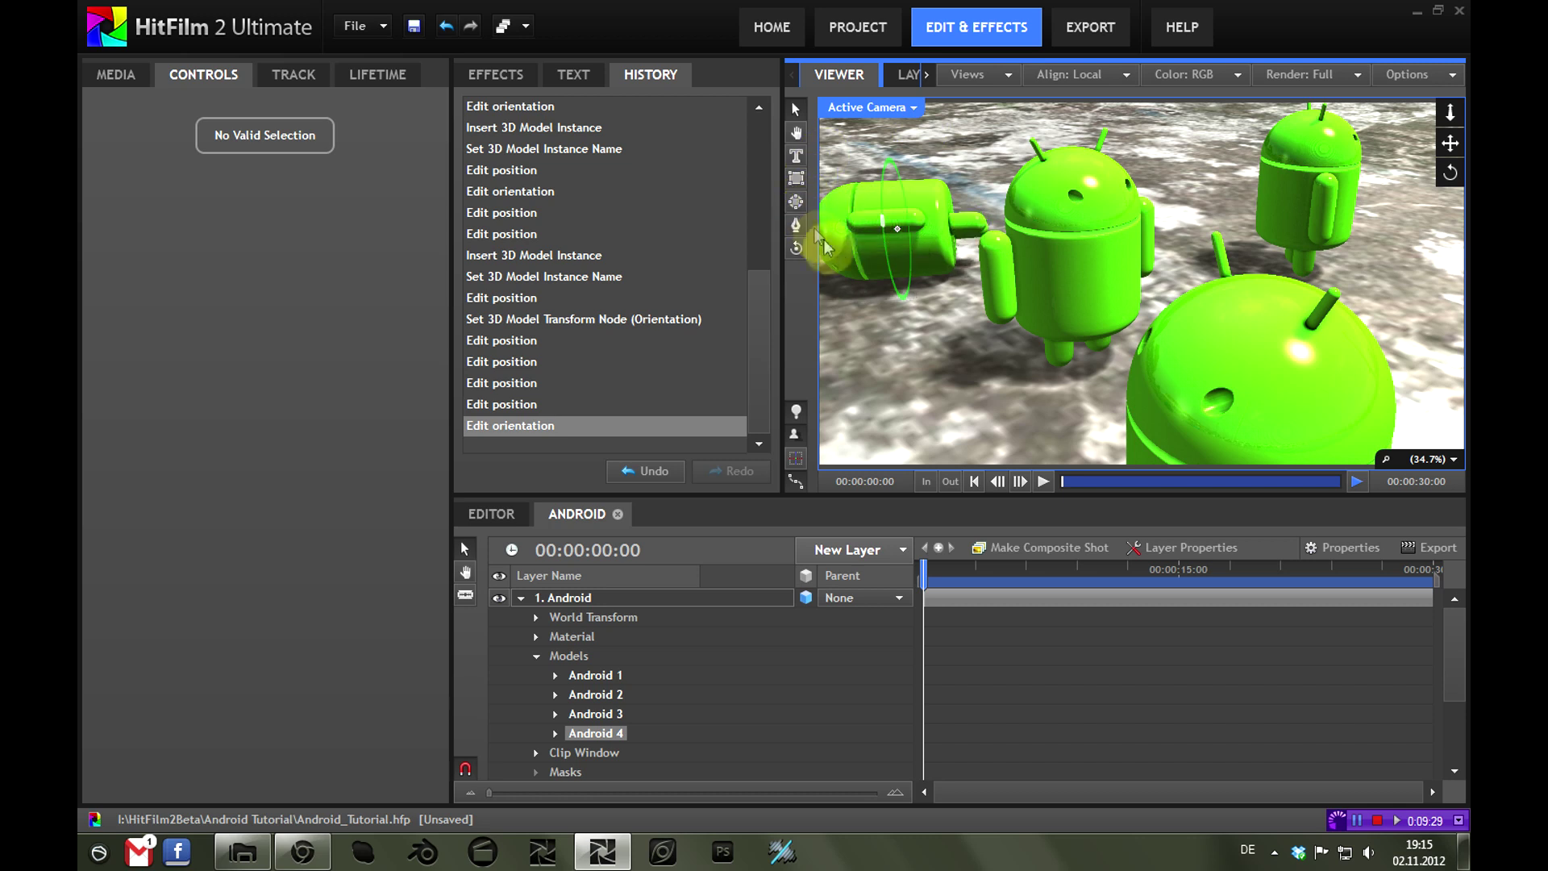
drag(878, 288, 895, 321)
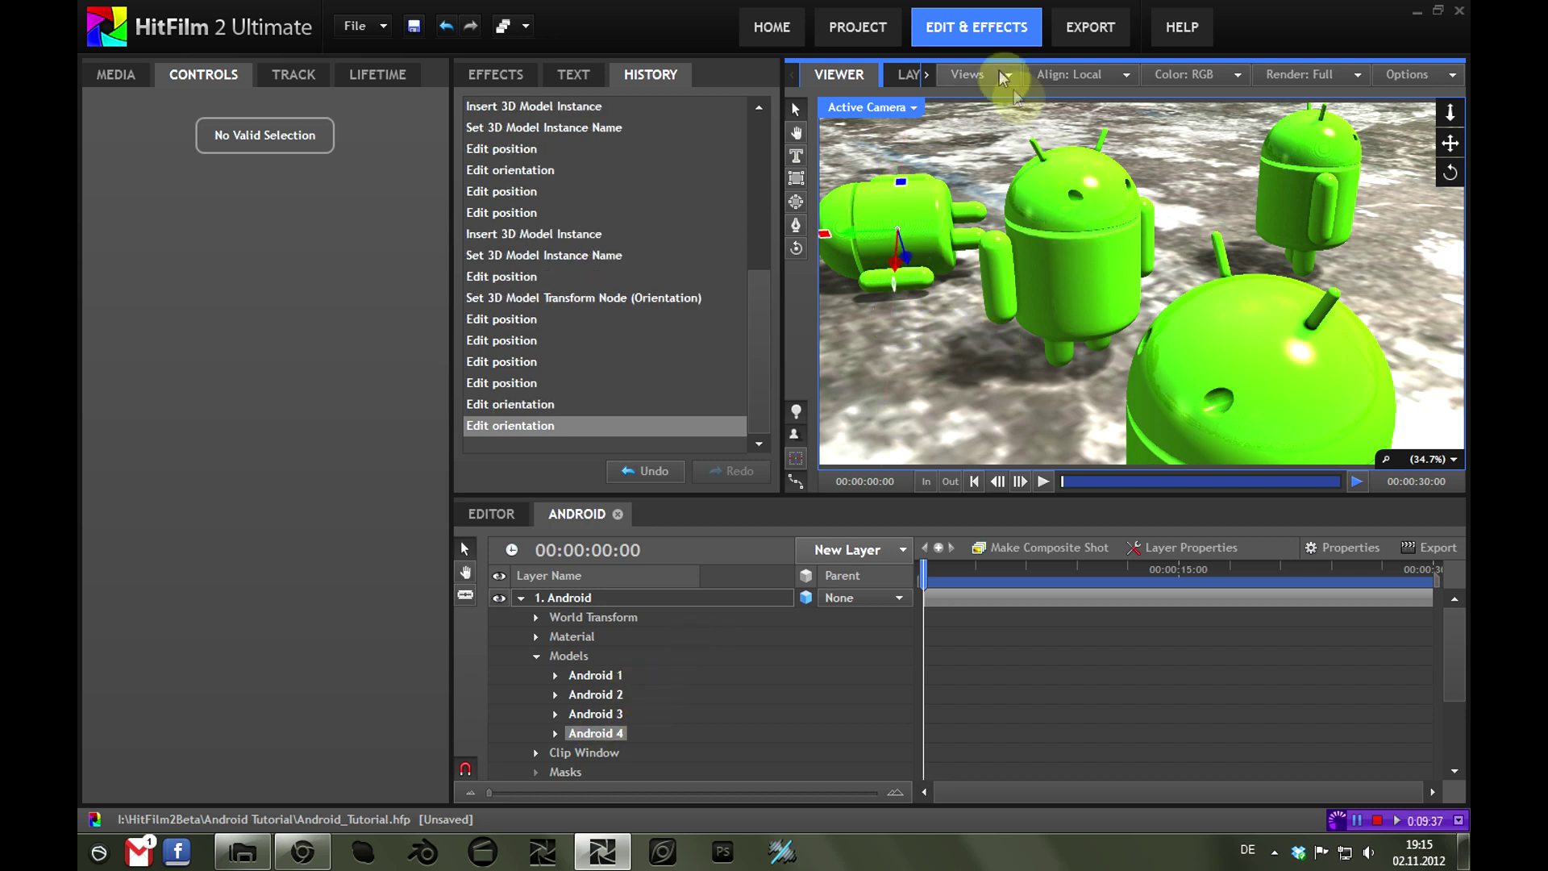
Try moving Android 4 along its local axis with the alignment left at Local, and undo the move
click(1113, 74)
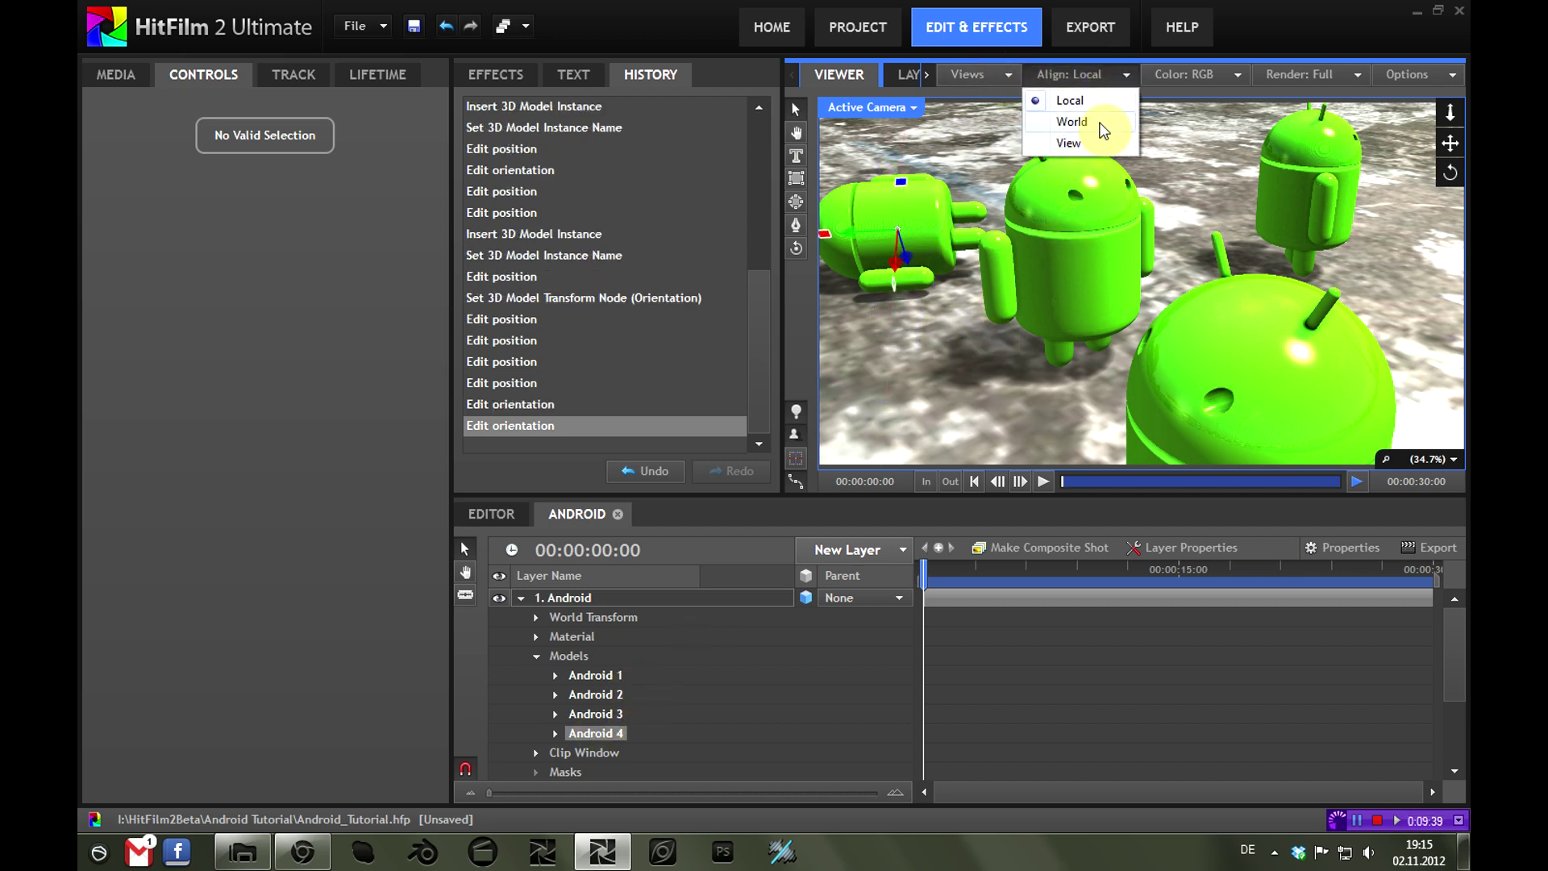
click(1094, 76)
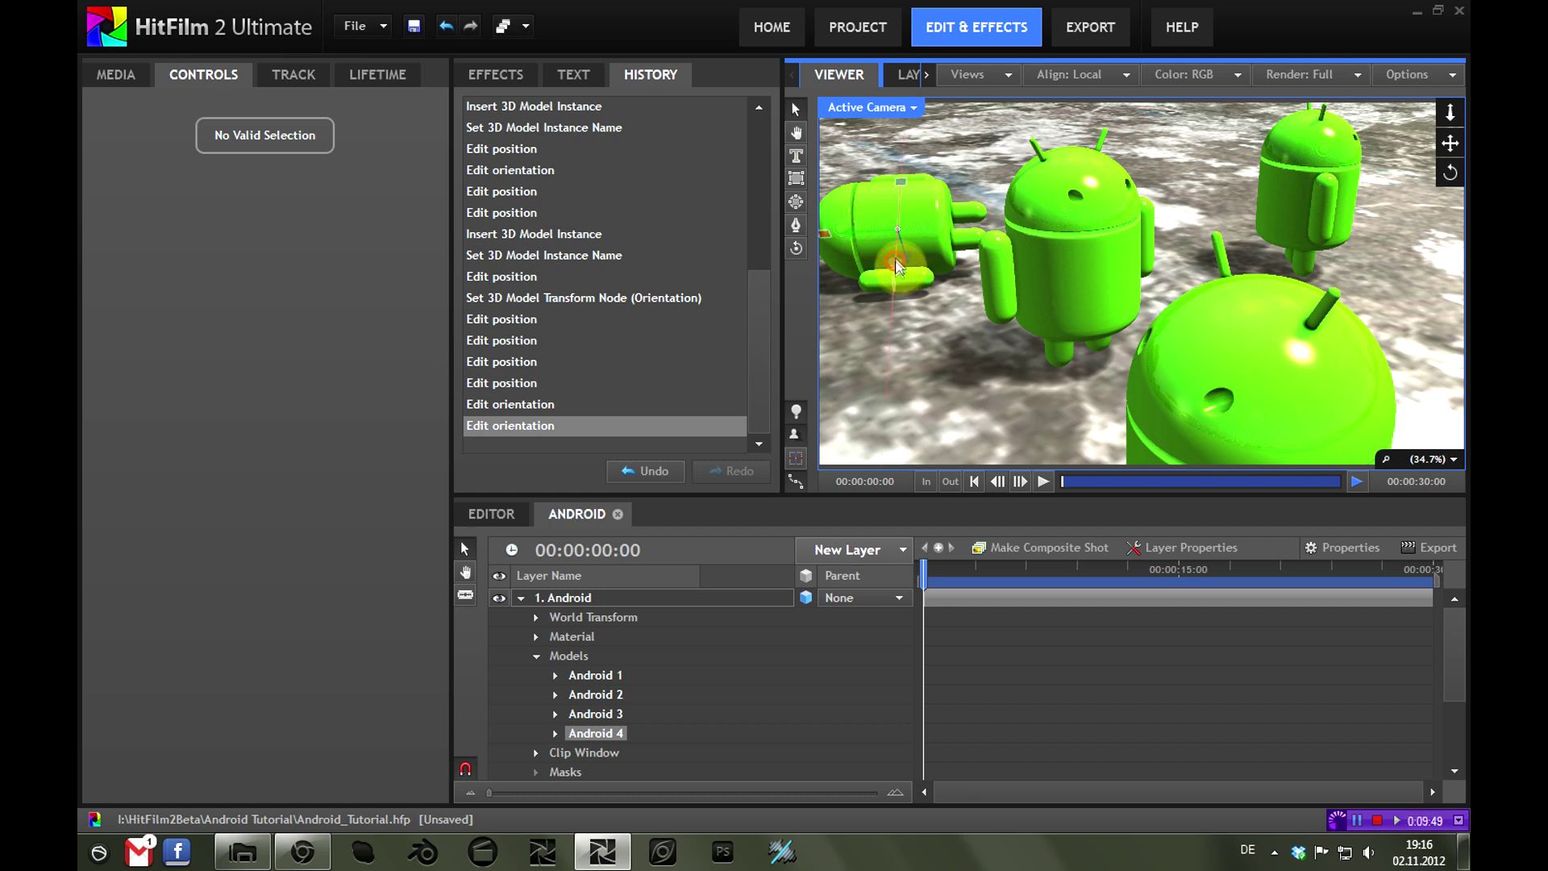
drag(914, 189, 941, 108)
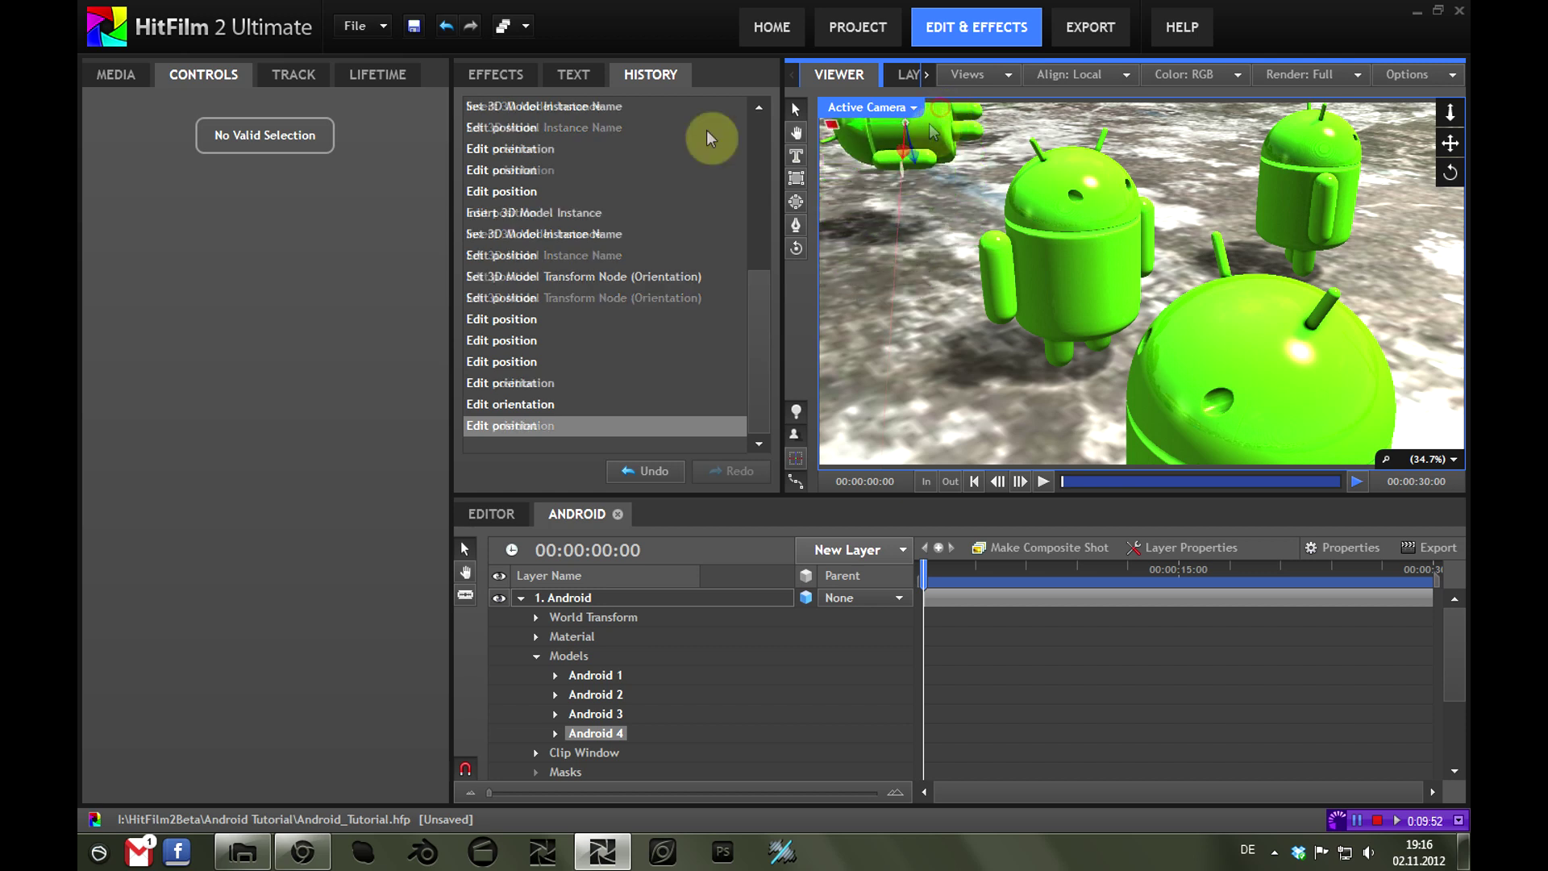
click(446, 26)
Set the viewer's transform alignment to World for positioning Android 4
click(1082, 74)
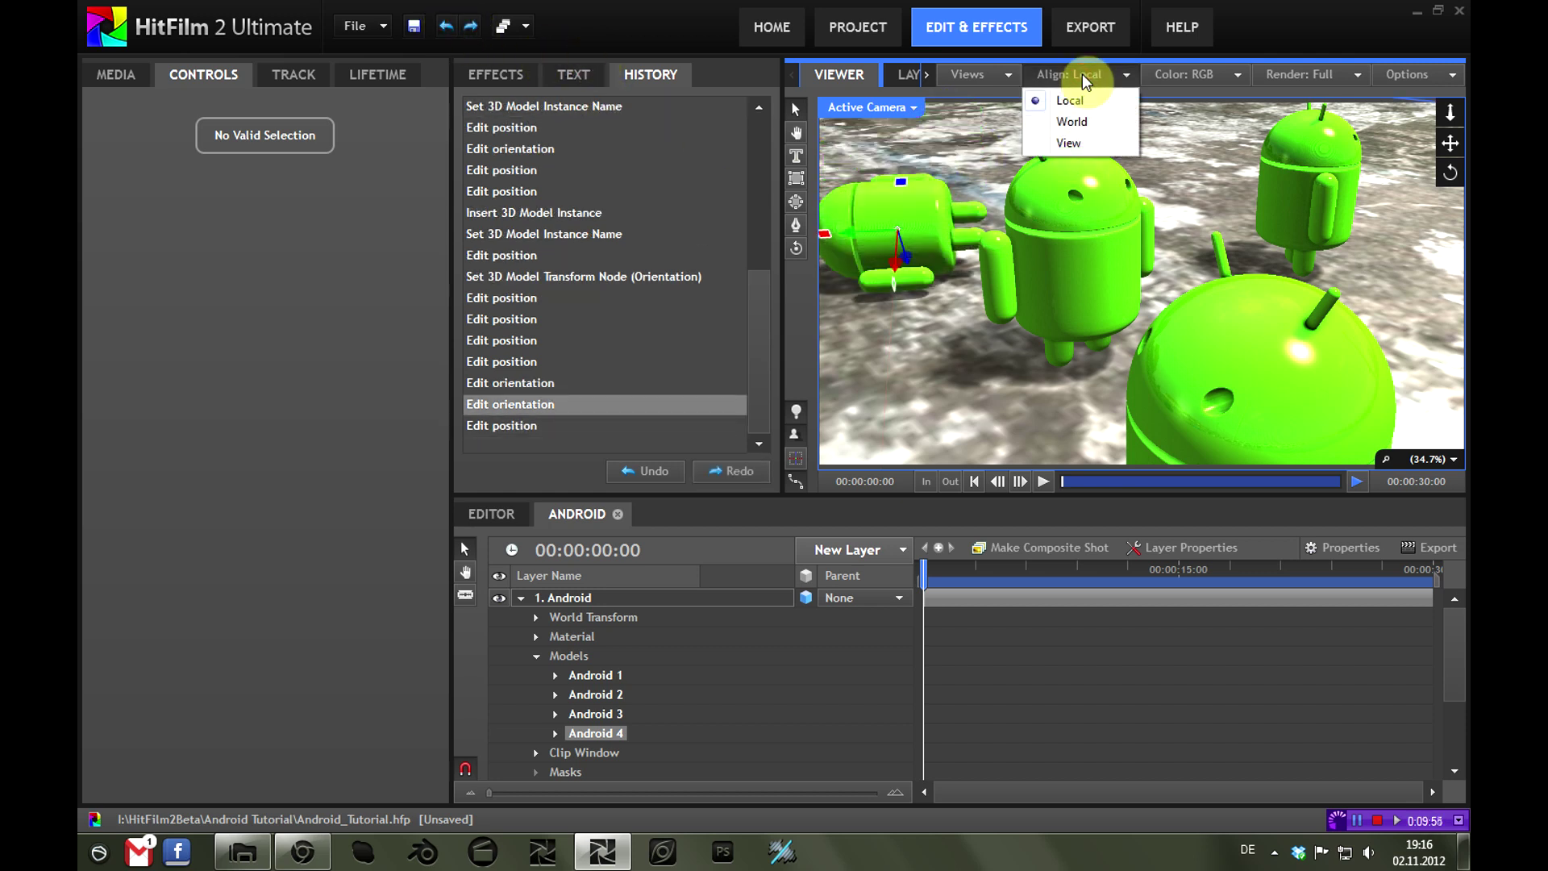
click(1082, 121)
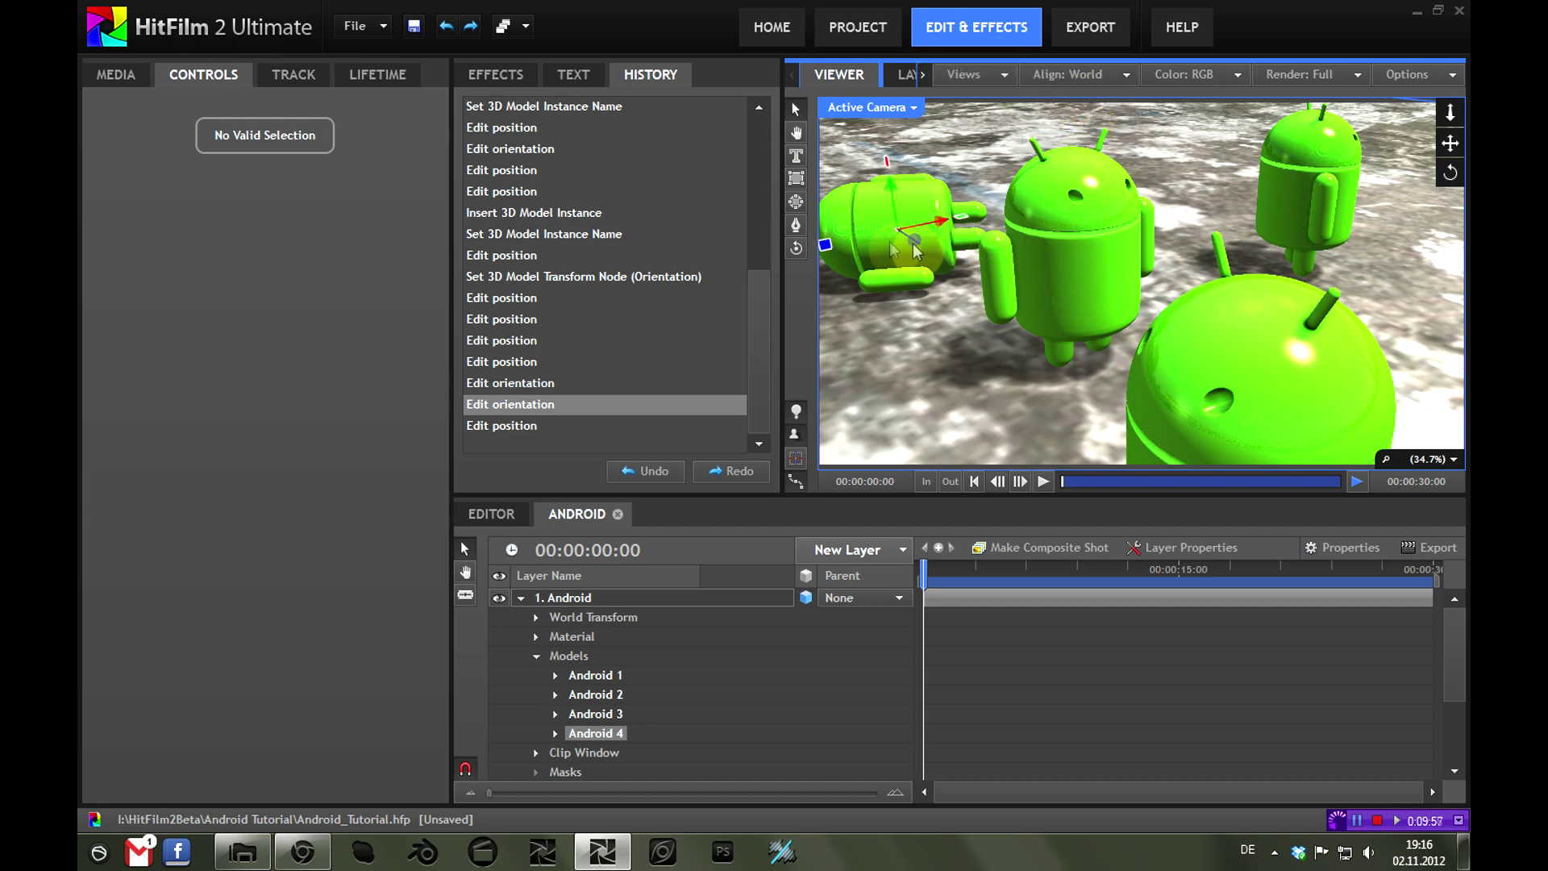
Move Android 4 farther back along the floor to a position of about 121, -152, -1472
mouse_move(917, 252)
mouse_down()
mouse_move(881, 221)
mouse_move(905, 256)
mouse_up()
click(445, 26)
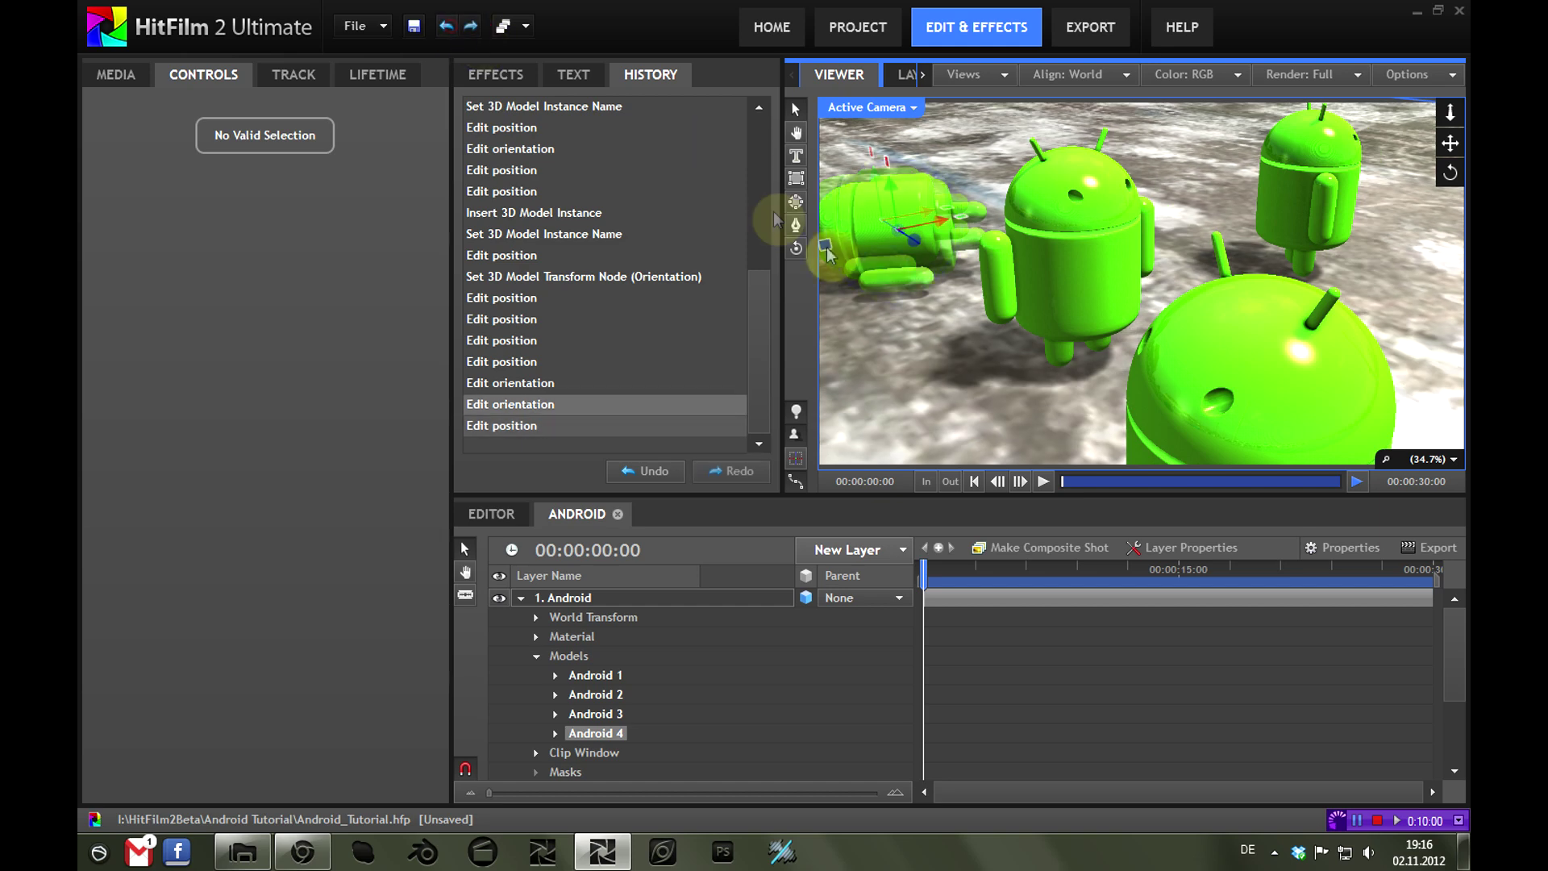
click(624, 729)
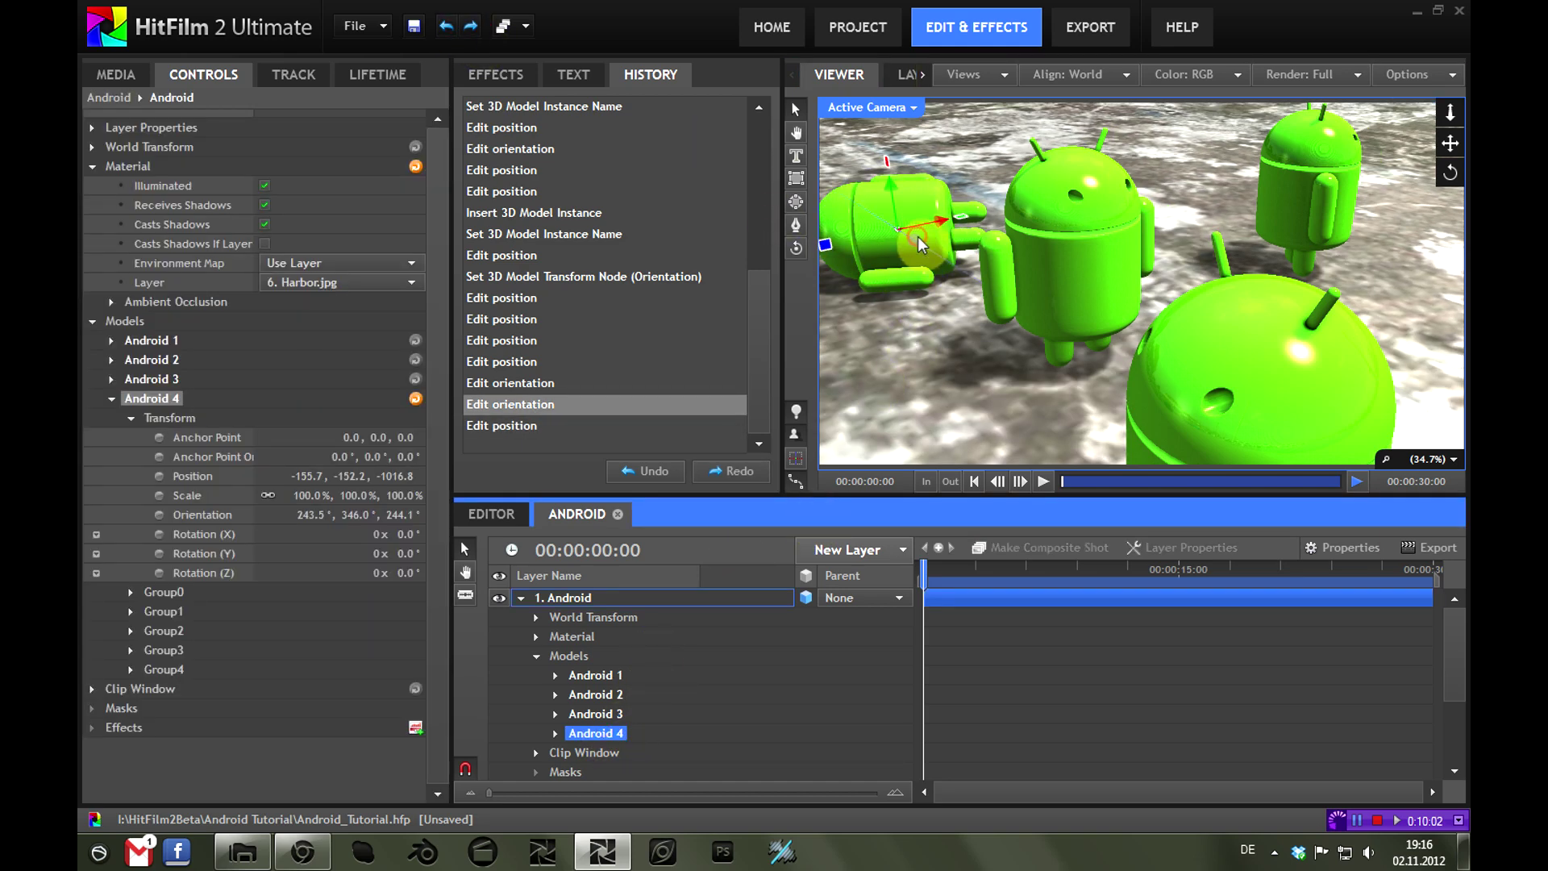
click(881, 223)
drag(881, 224, 931, 198)
Set the viewer's transform alignment back to Local
click(982, 71)
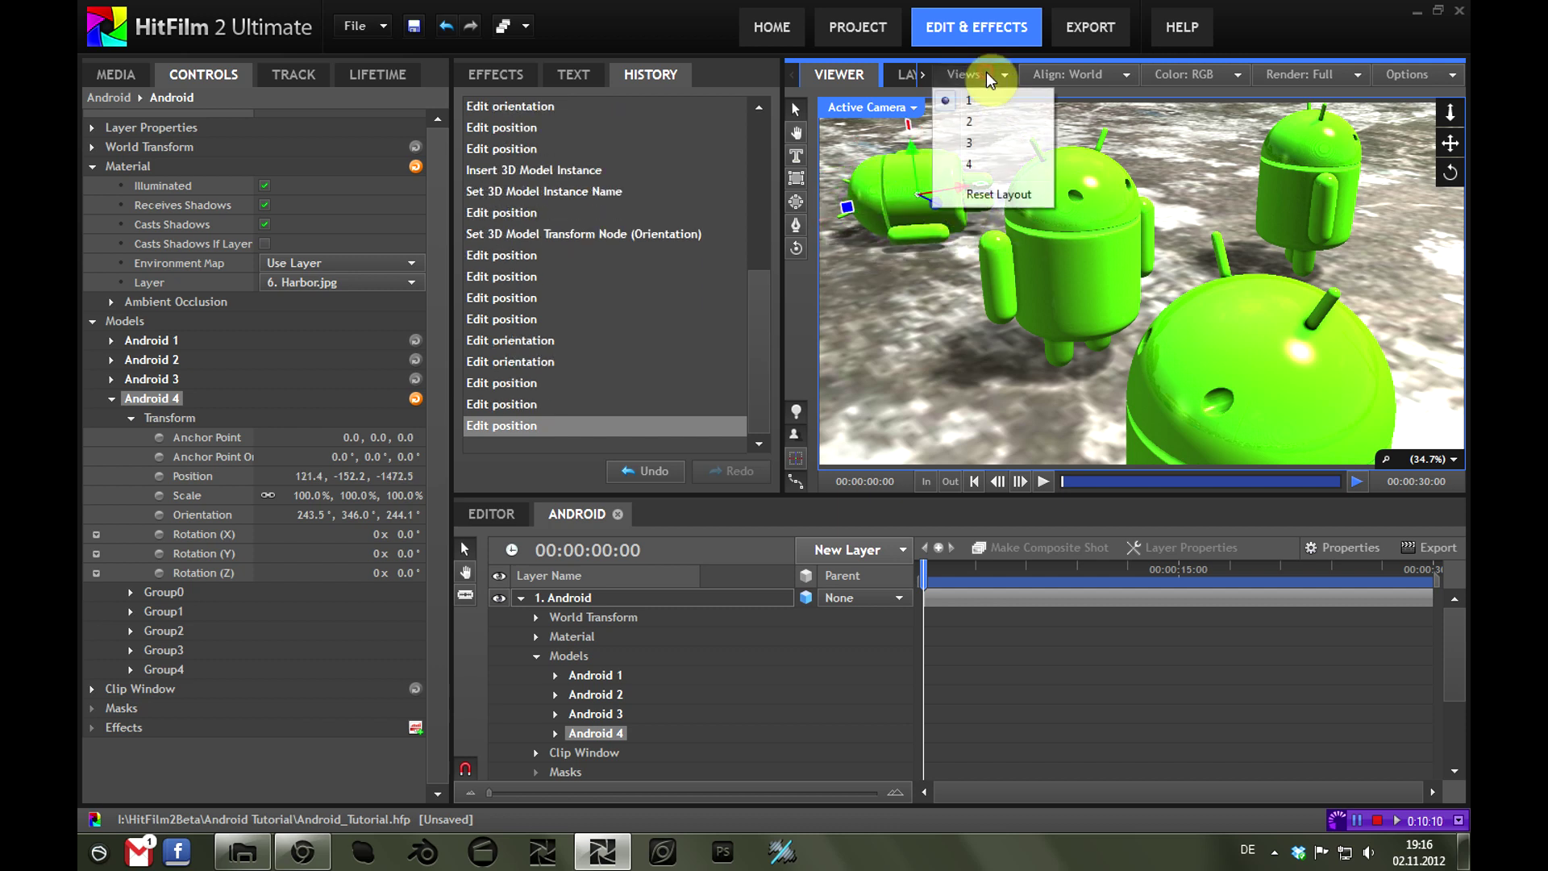
click(1073, 74)
click(1087, 100)
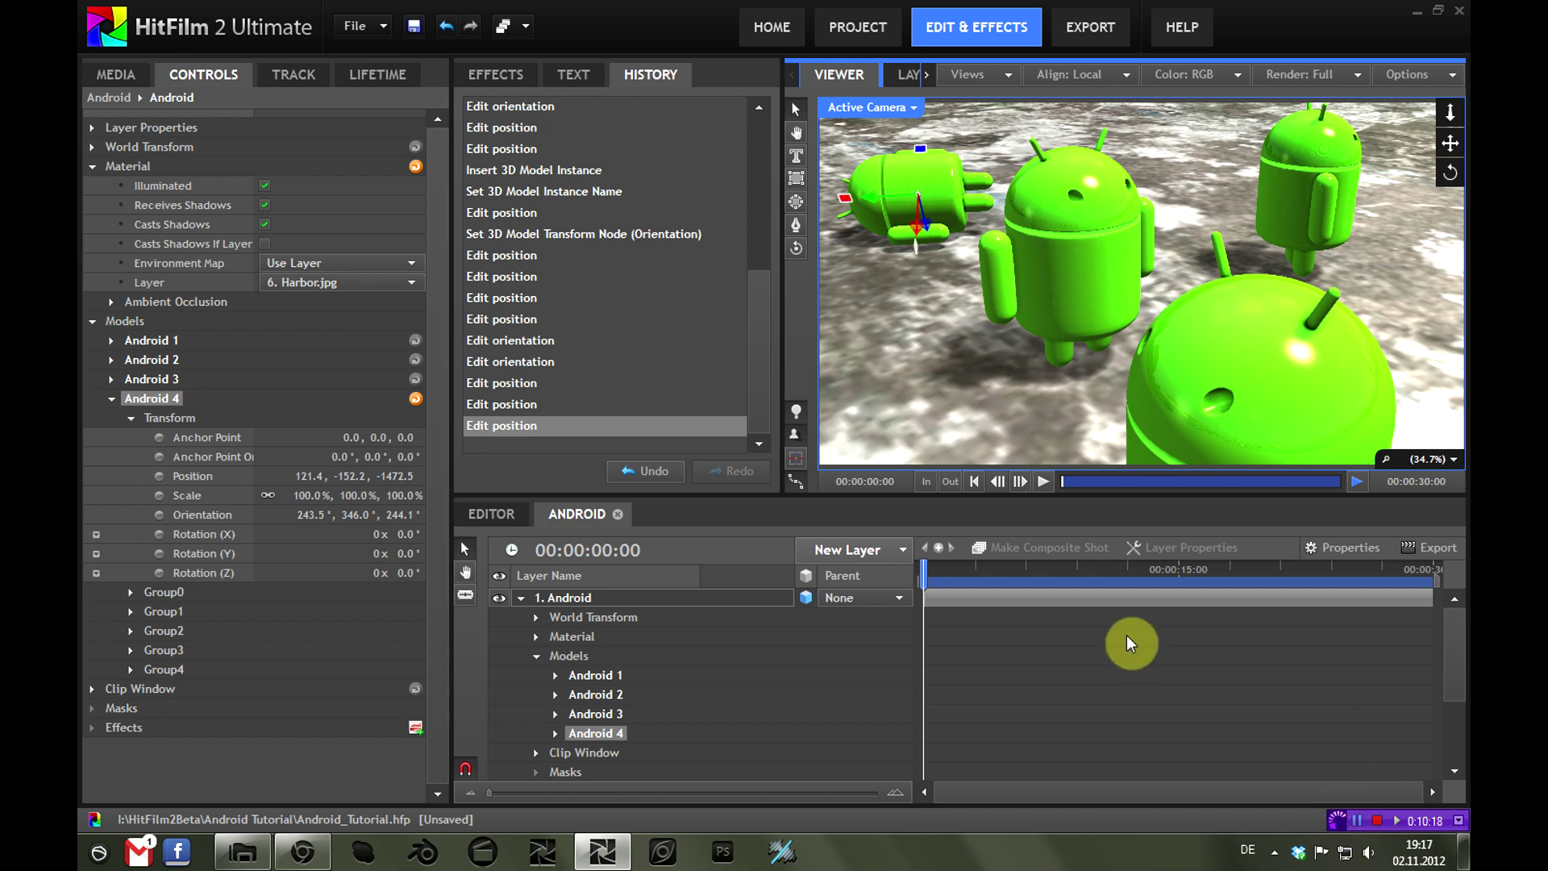
Collapse the Android layer, then rename the layer 4 light as Main Light and the layer 3 light as Fill Light
click(521, 598)
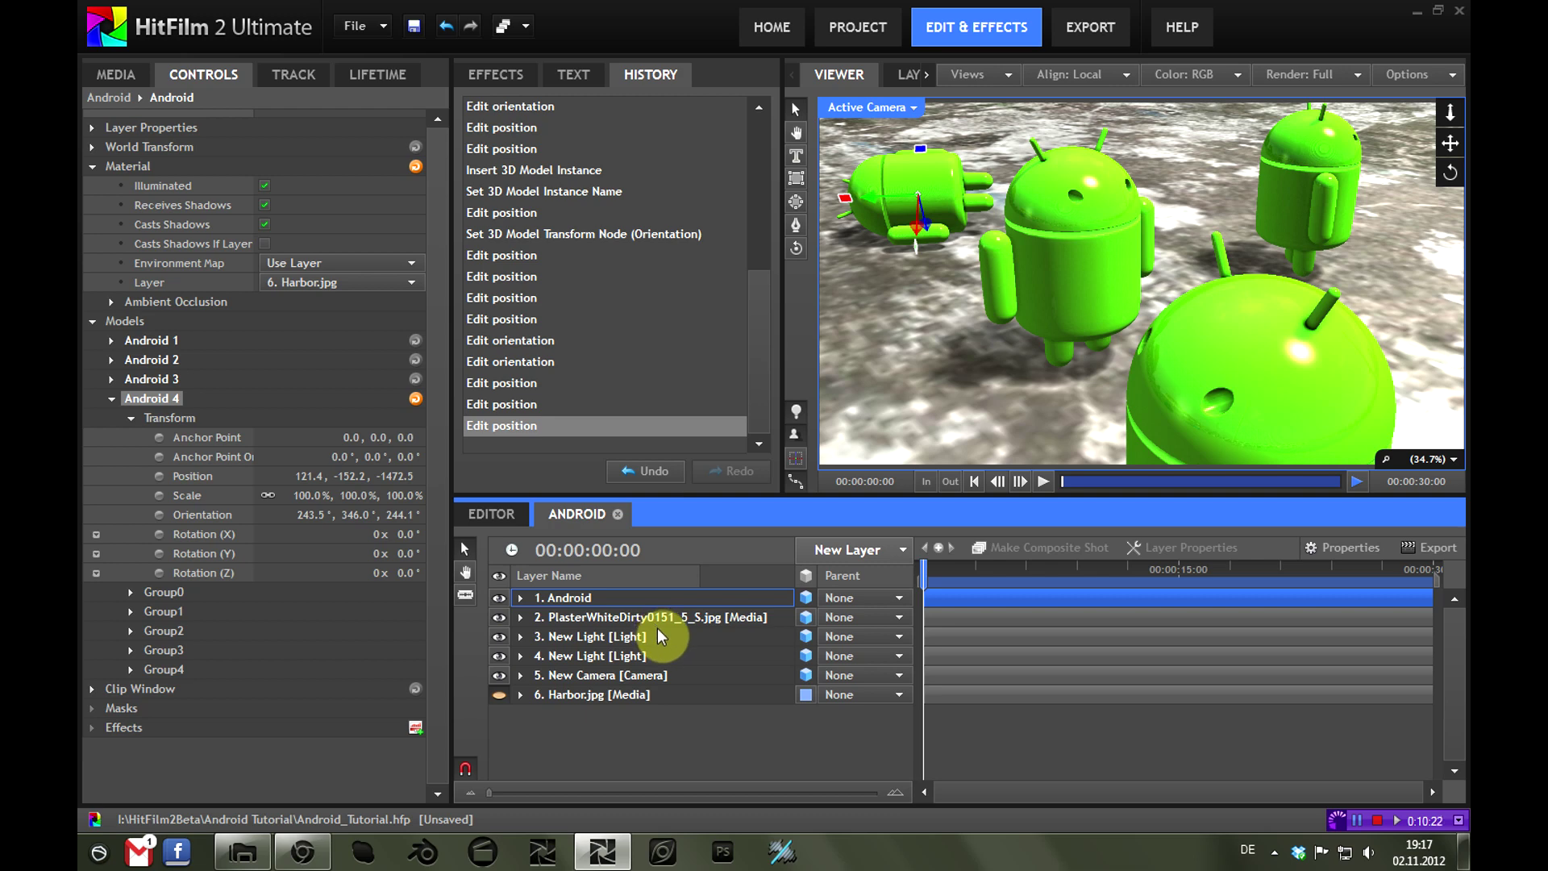
click(602, 655)
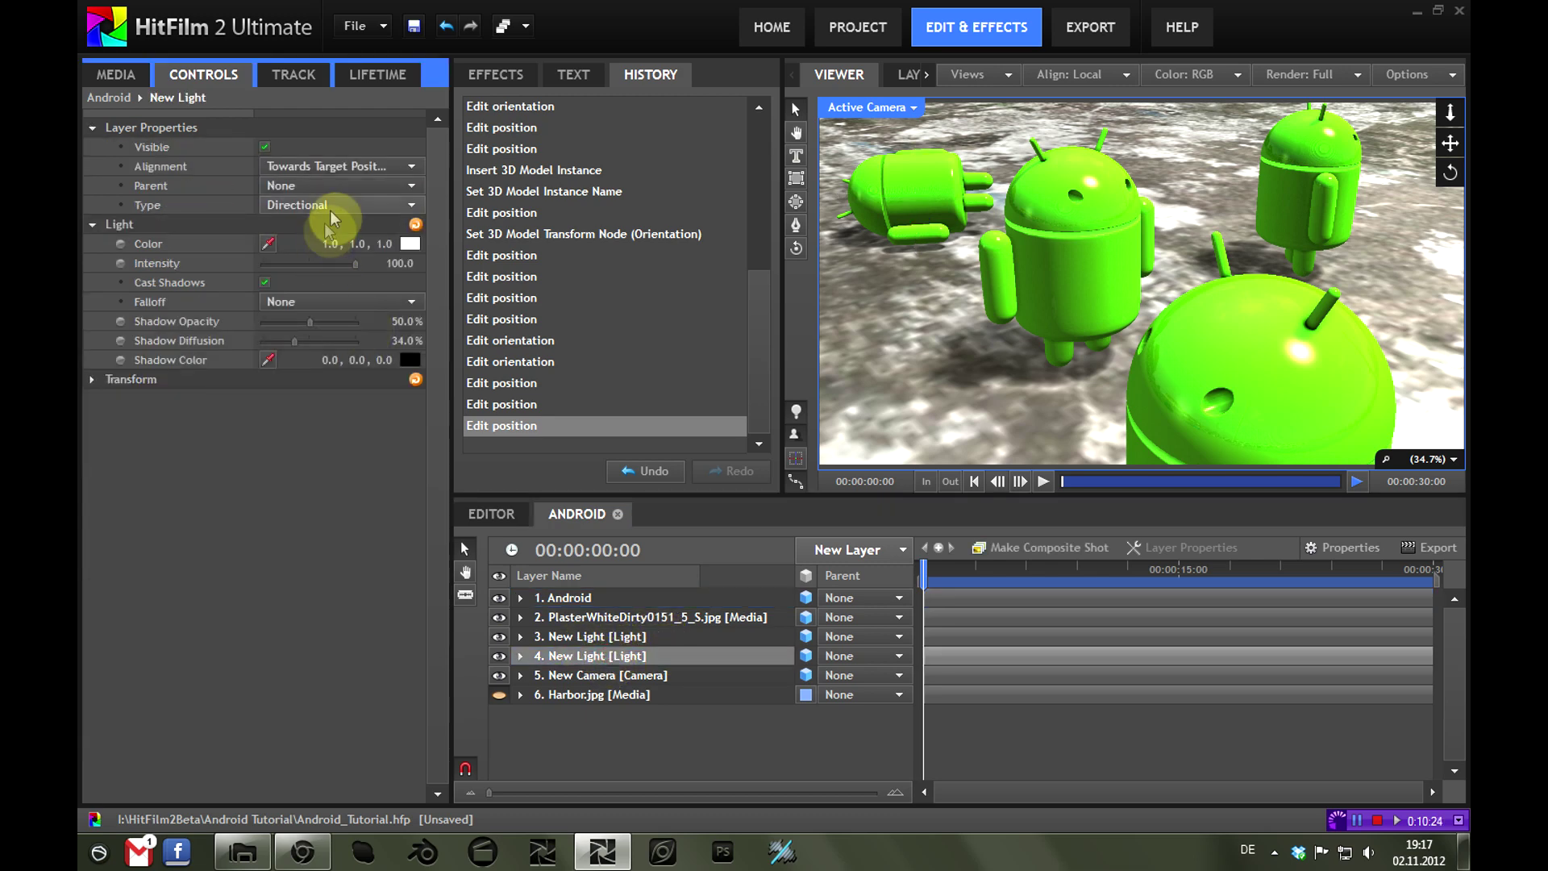
double_click(574, 655)
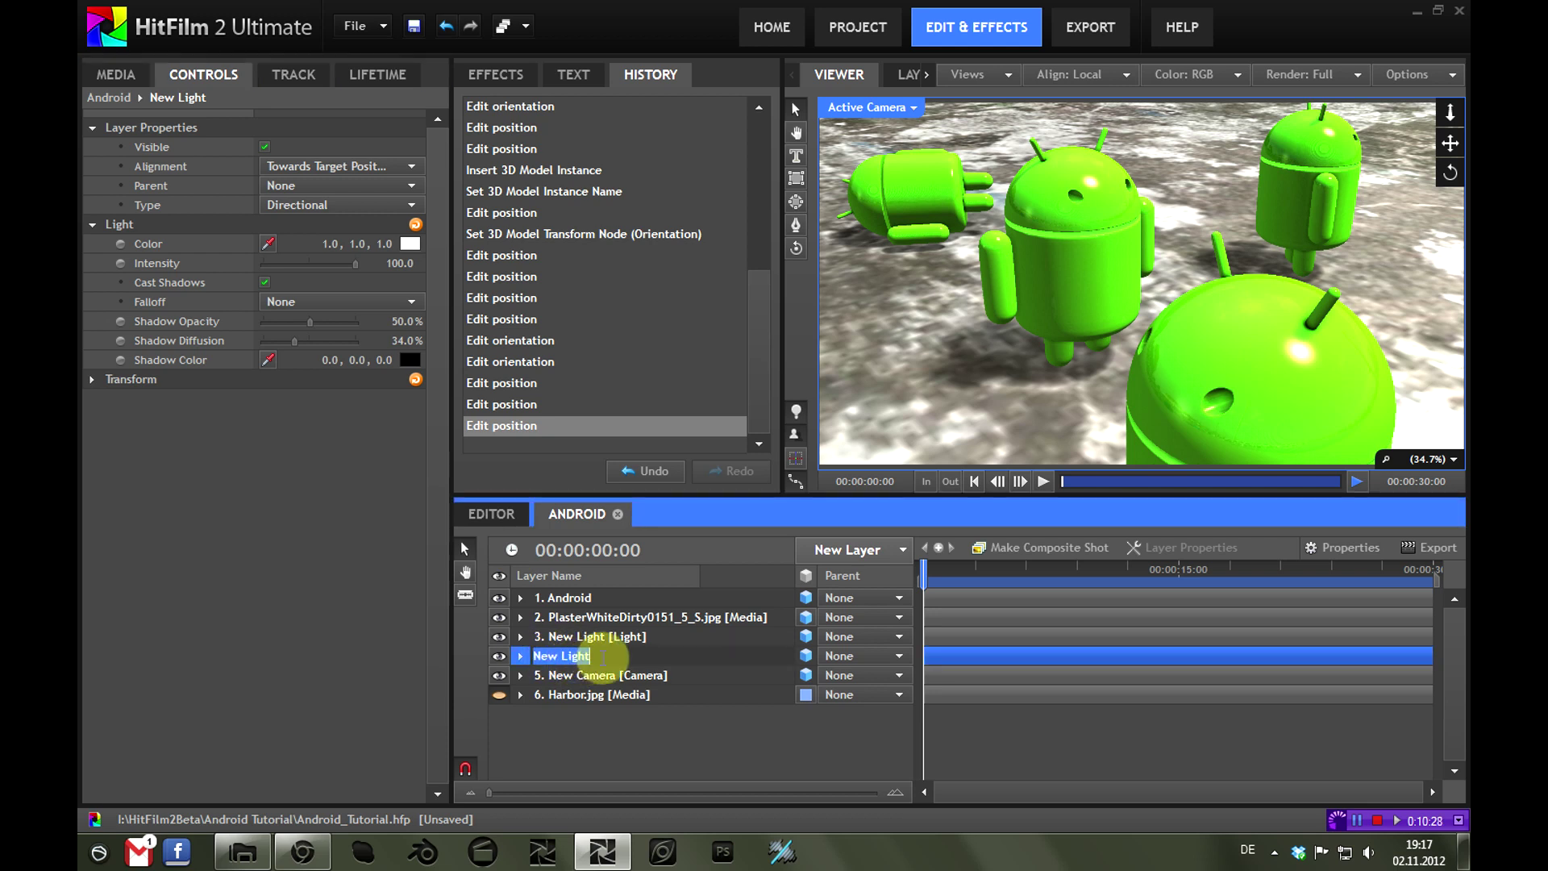
key(Return)
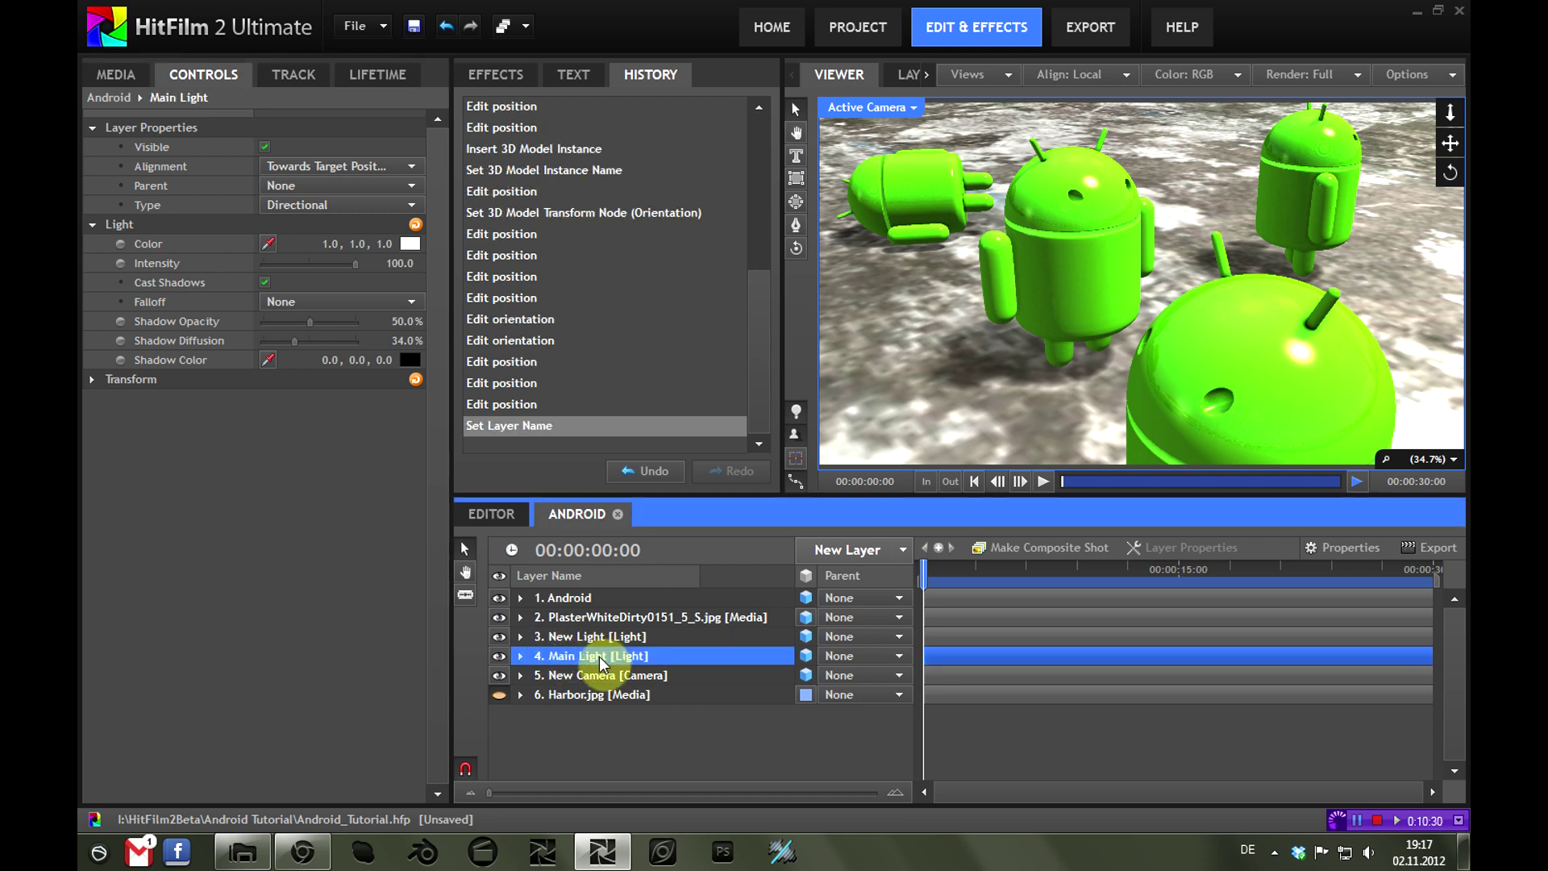
double_click(607, 637)
text(ll Light)
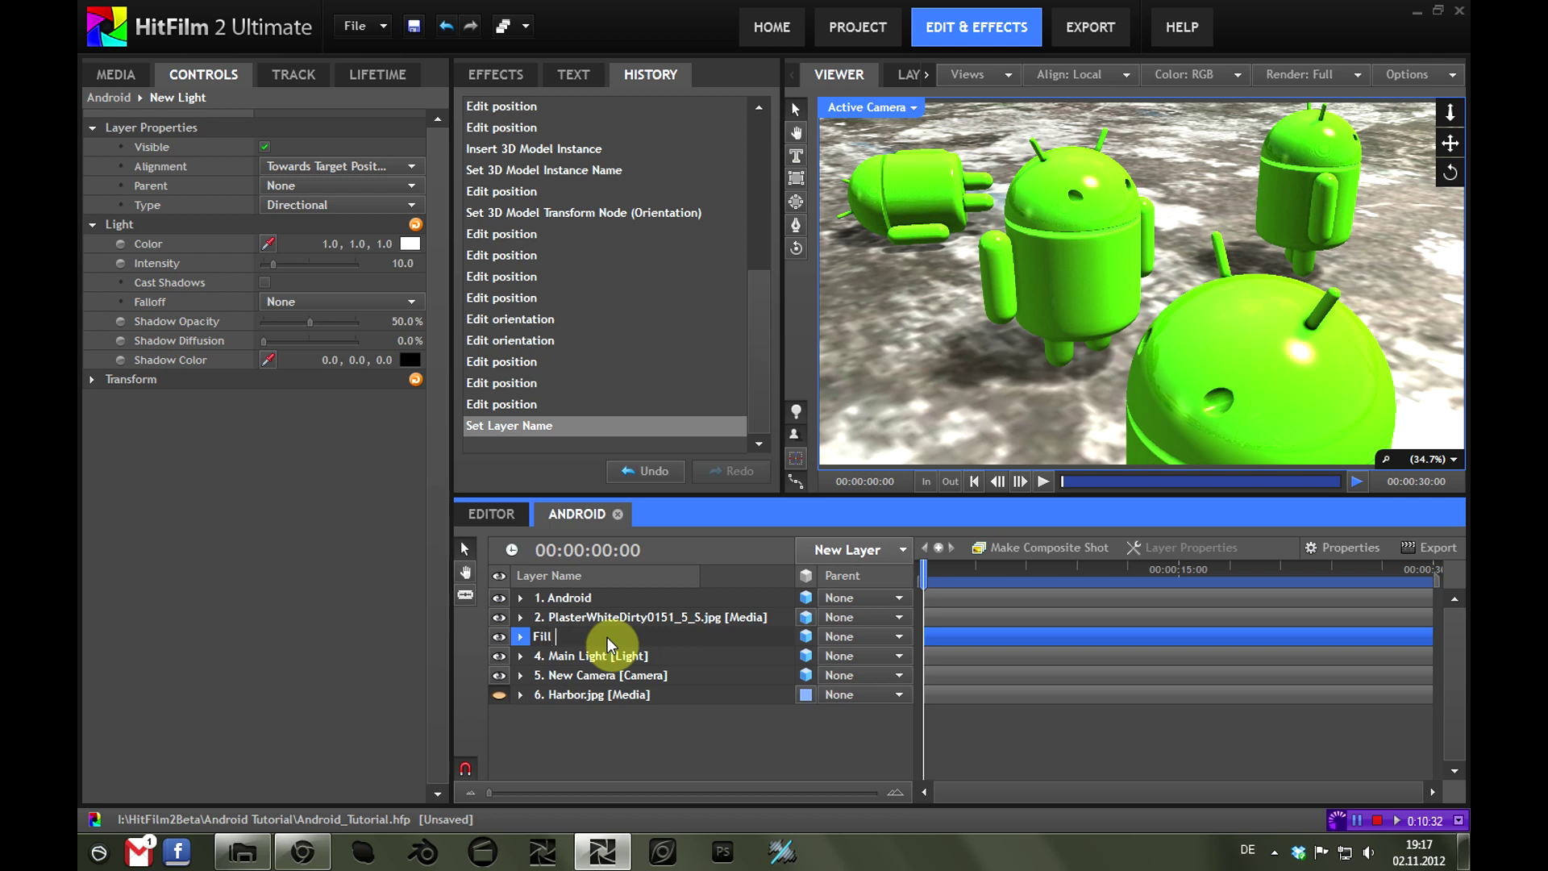
key(Return)
Set the intensity of the Main Light layer to 75
click(610, 655)
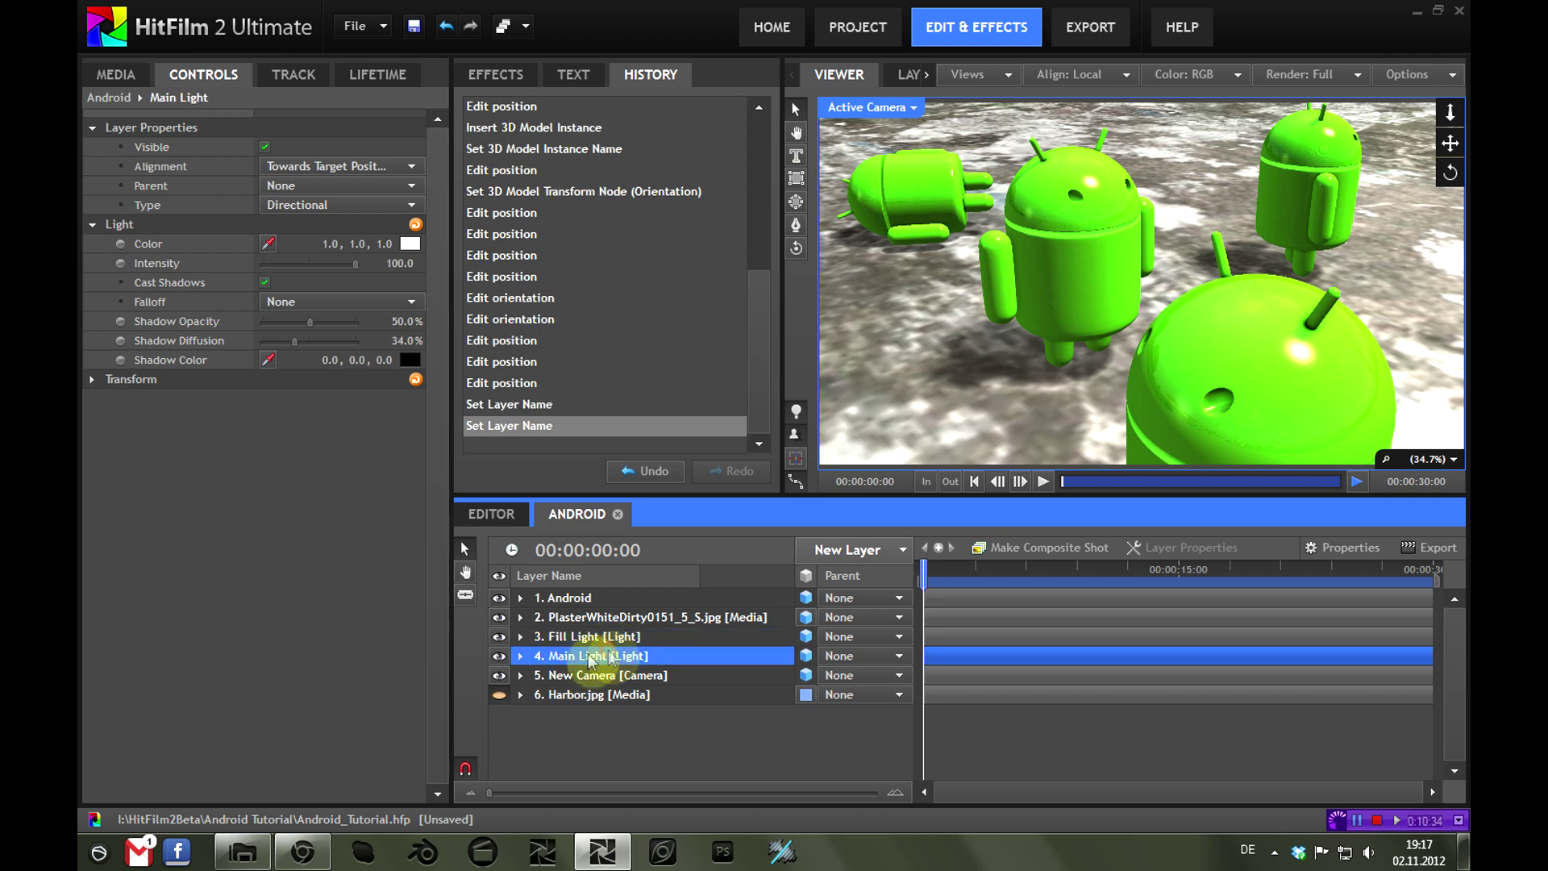
click(405, 266)
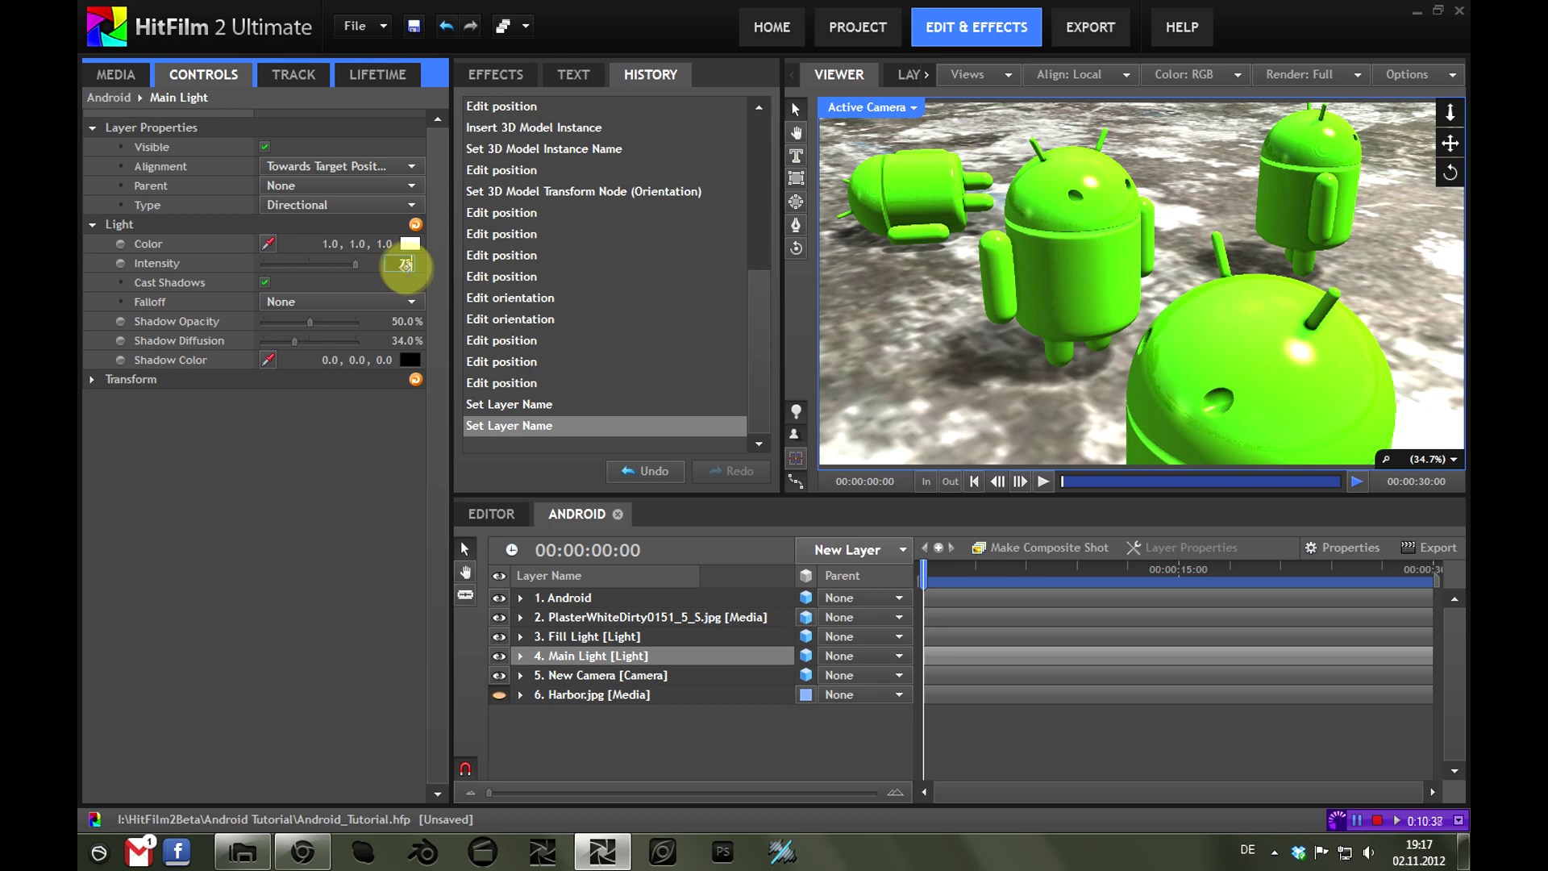
text(75)
key(Return)
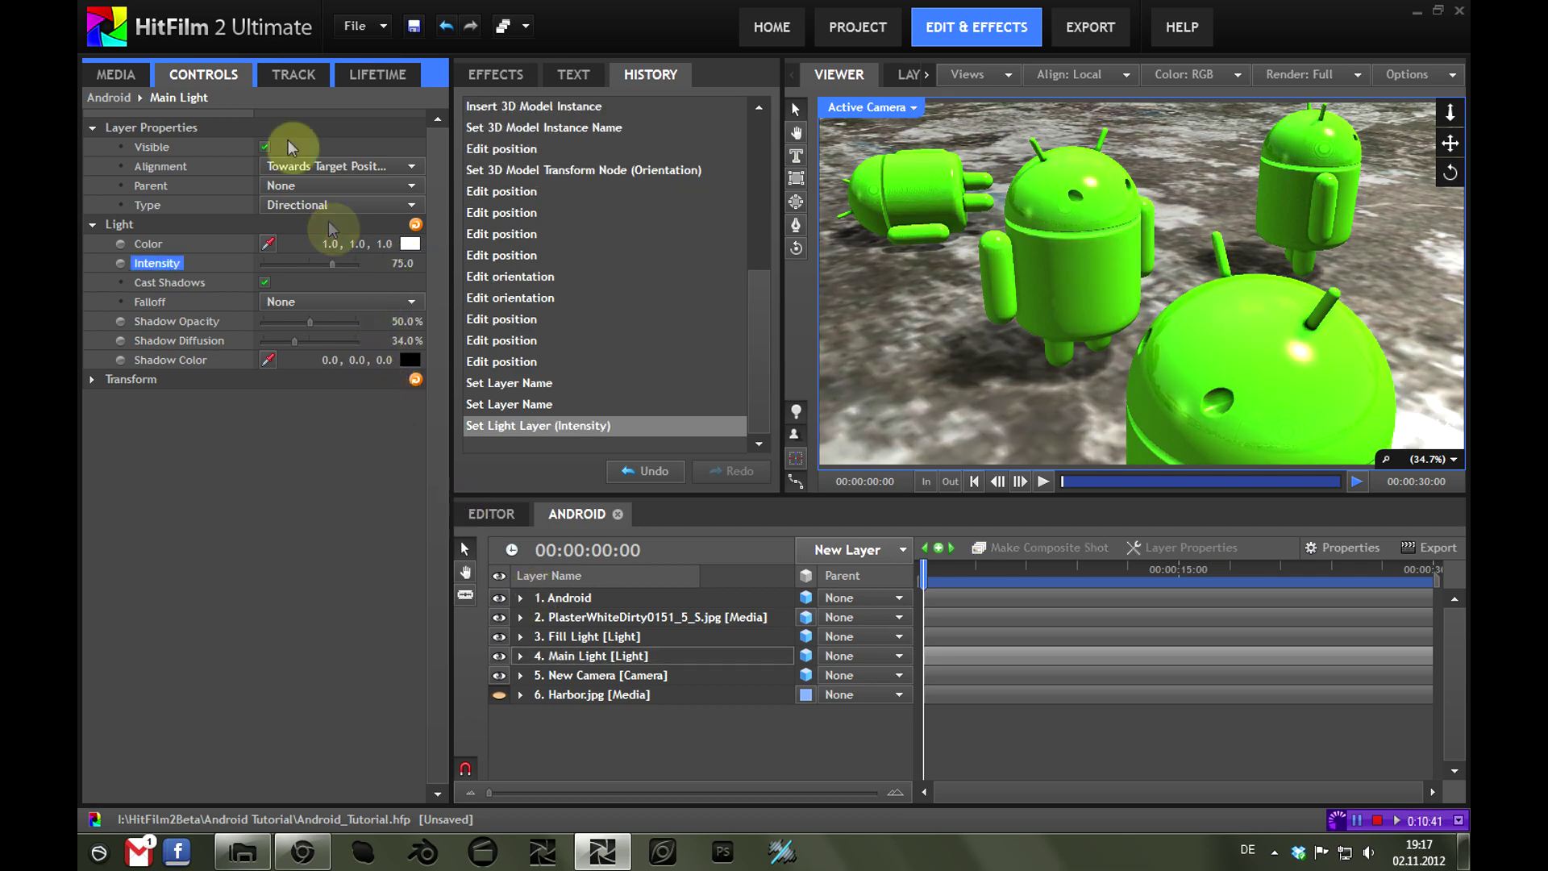
Open the properties of the Android 3D model and adjust the specular reflectivity of Material.001
click(121, 75)
right_click(246, 448)
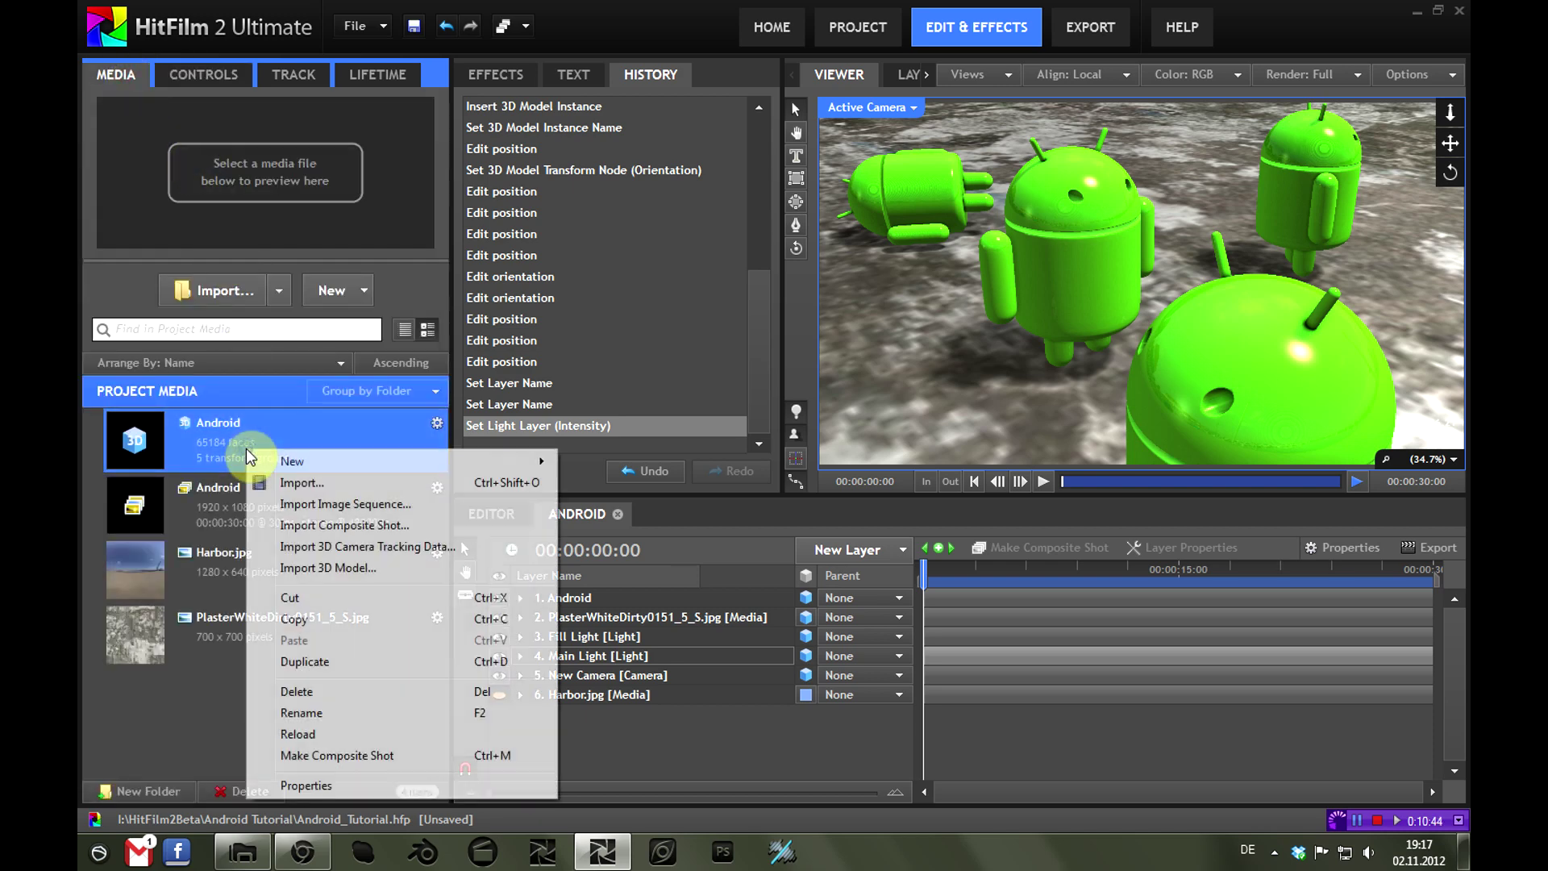
click(345, 785)
drag(806, 113, 599, 187)
click(600, 264)
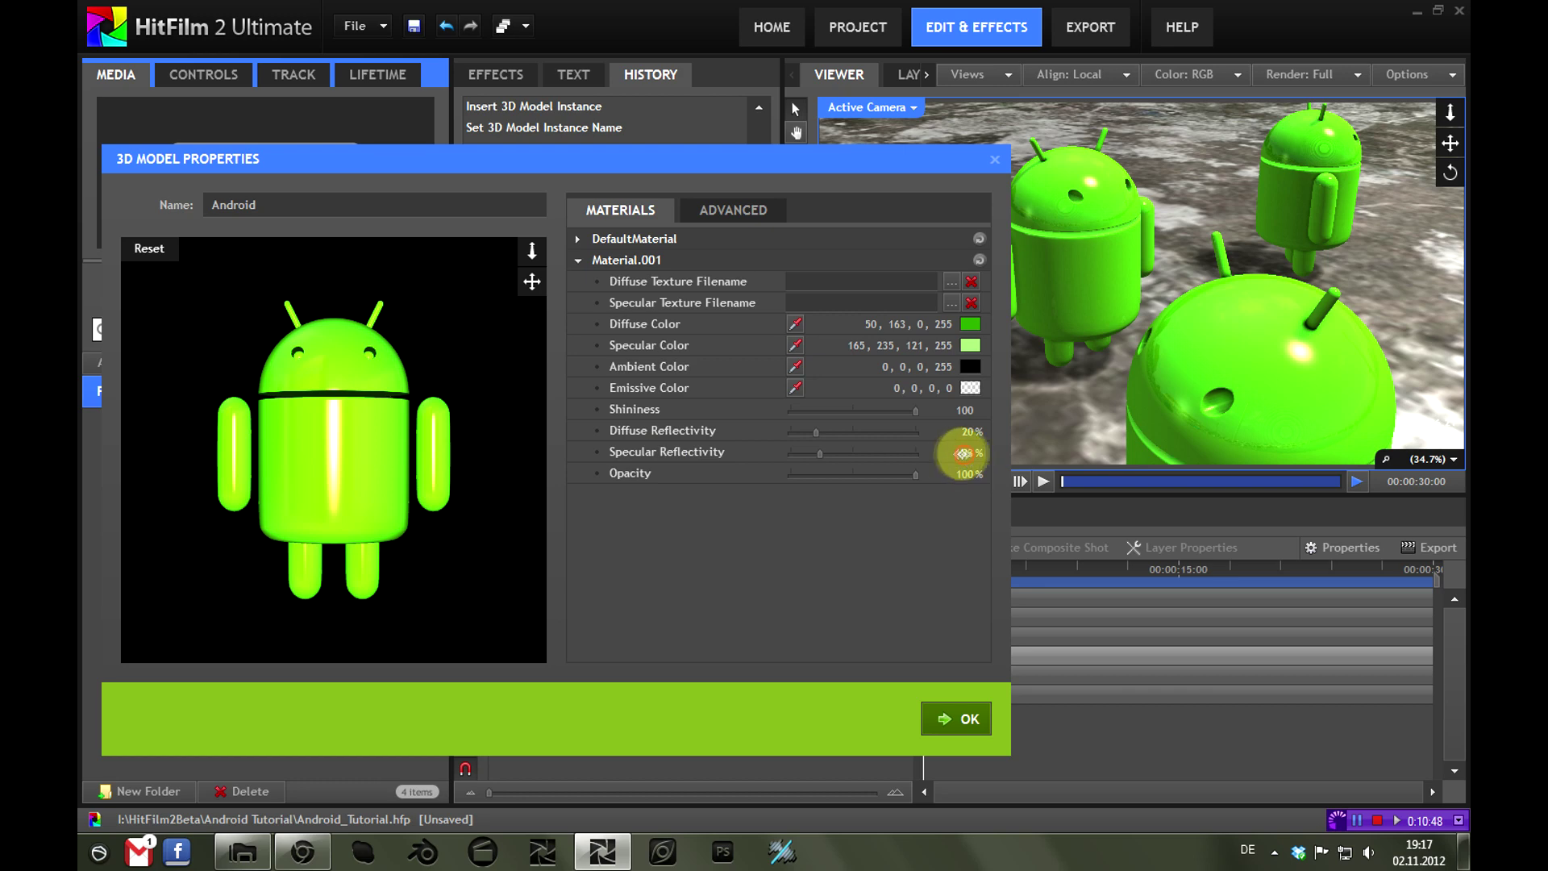
mouse_move(967, 454)
mouse_down()
mouse_move(986, 452)
mouse_move(972, 452)
mouse_up()
click(944, 715)
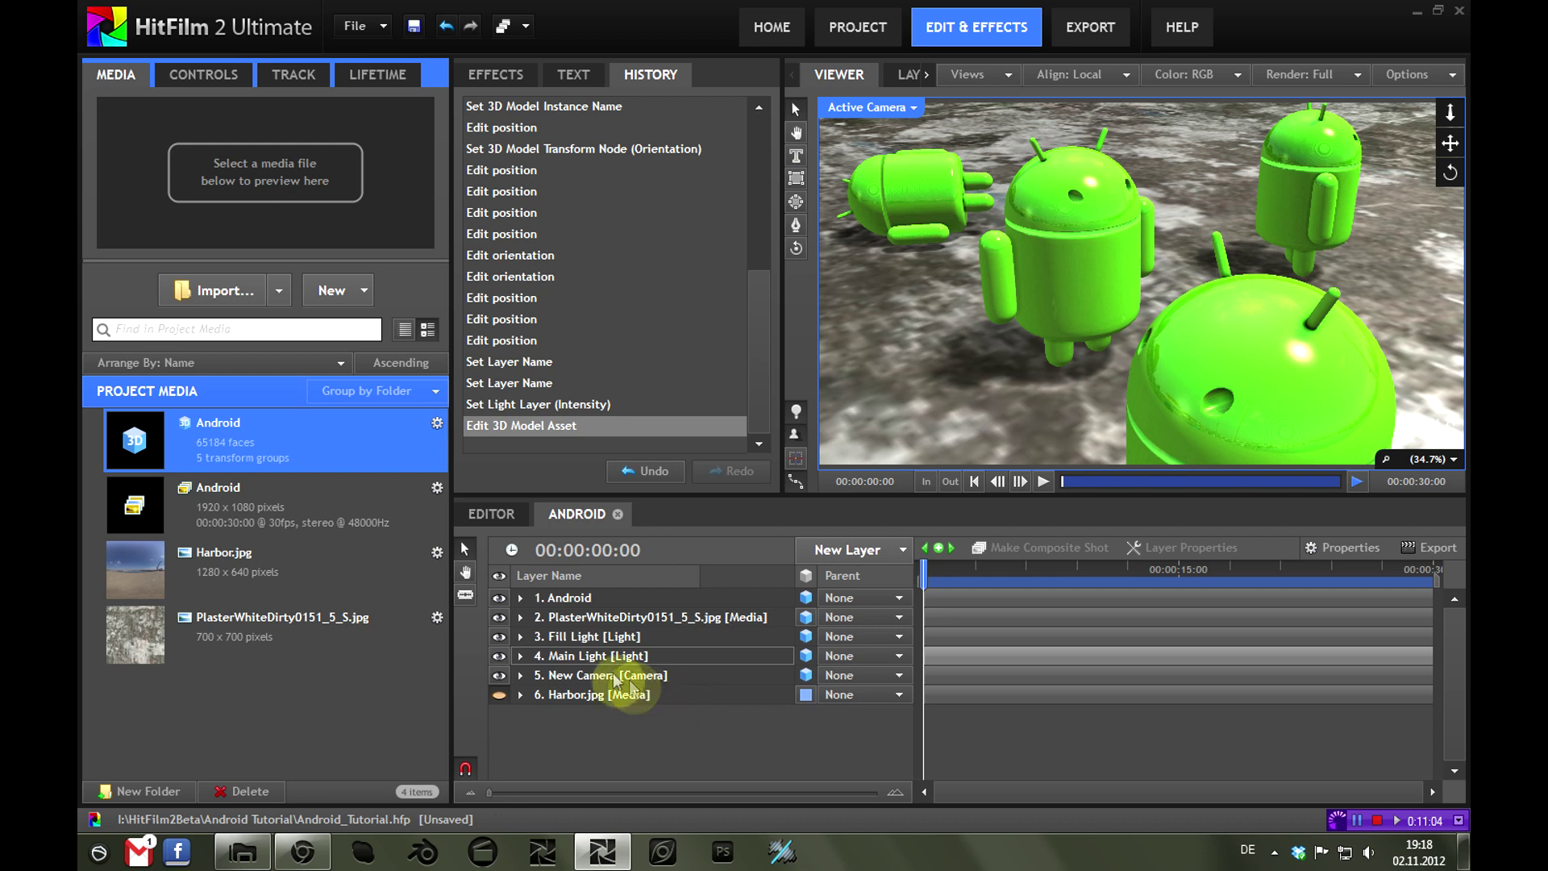
Expand the Android layer and its Android 1 model down to the list of transform groups
click(520, 598)
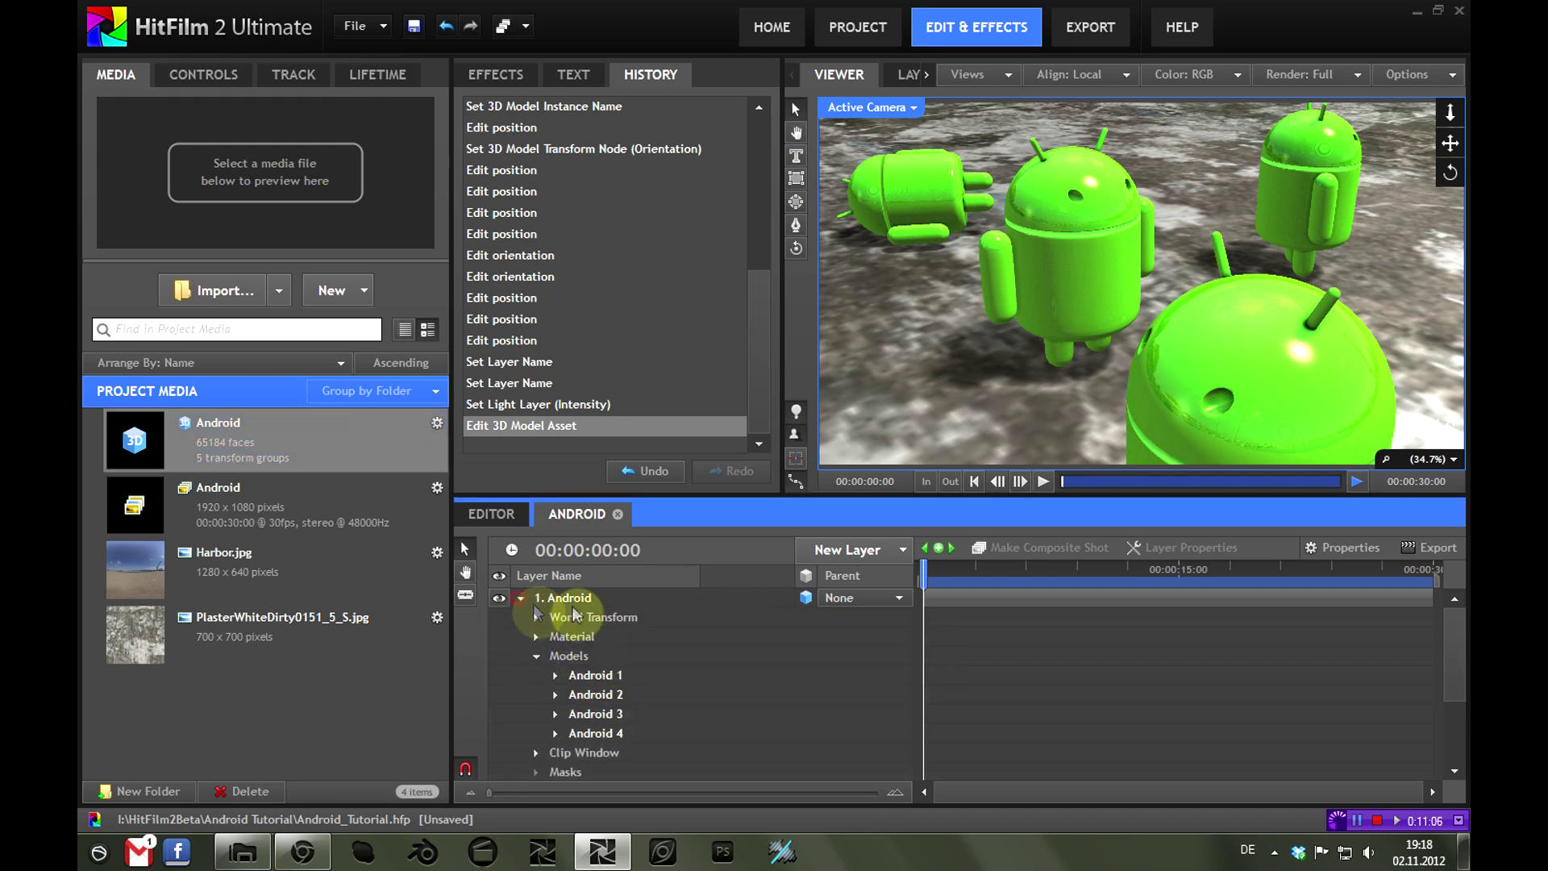
scroll(597, 606, down, 2)
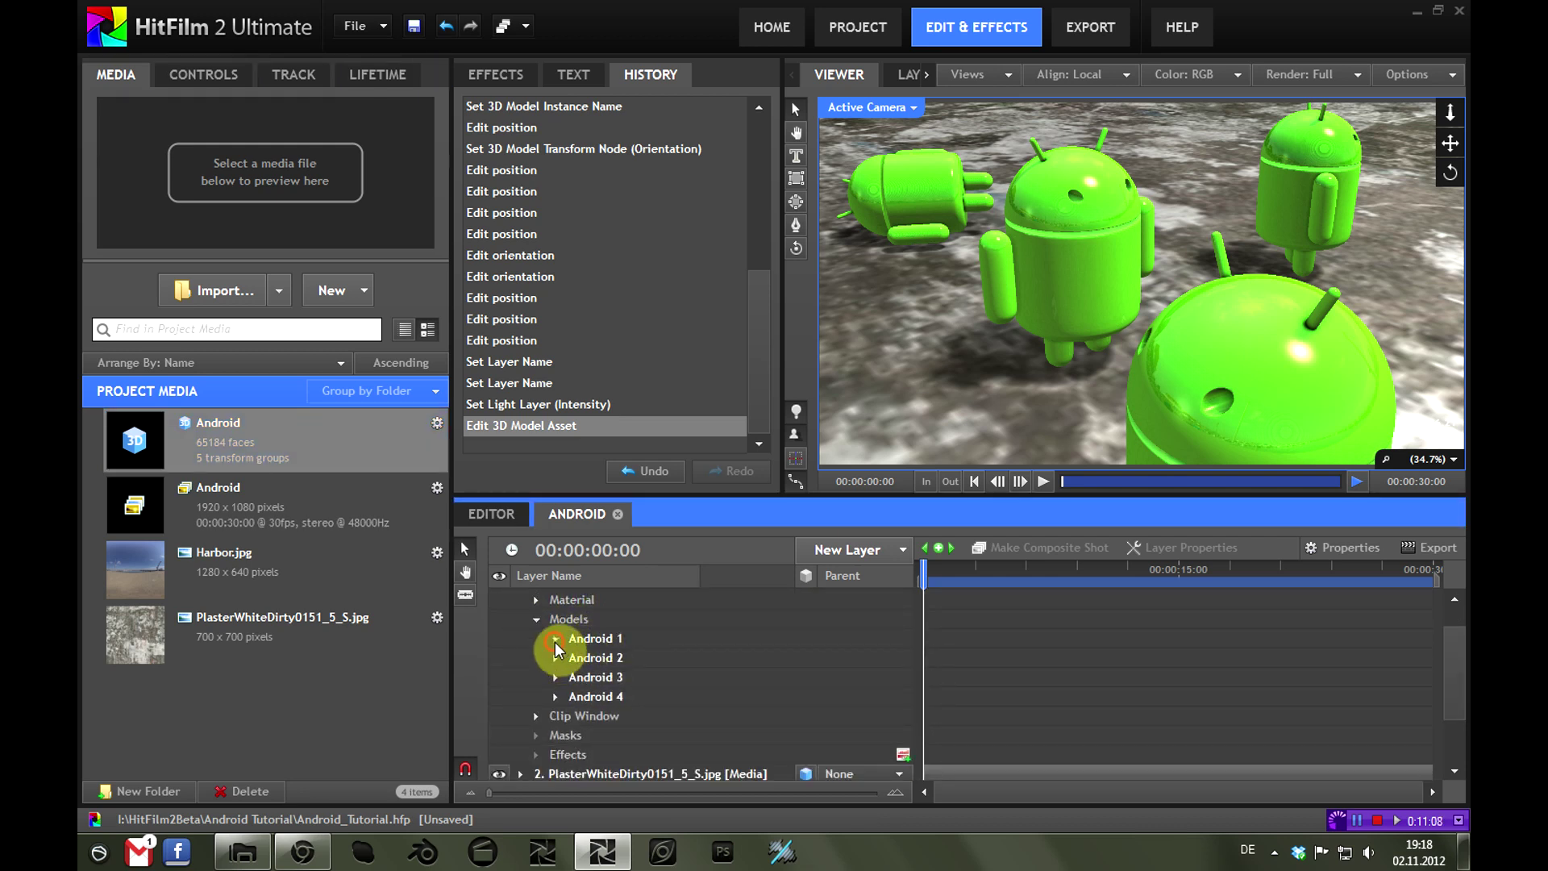
click(555, 638)
scroll(618, 642, down, 2)
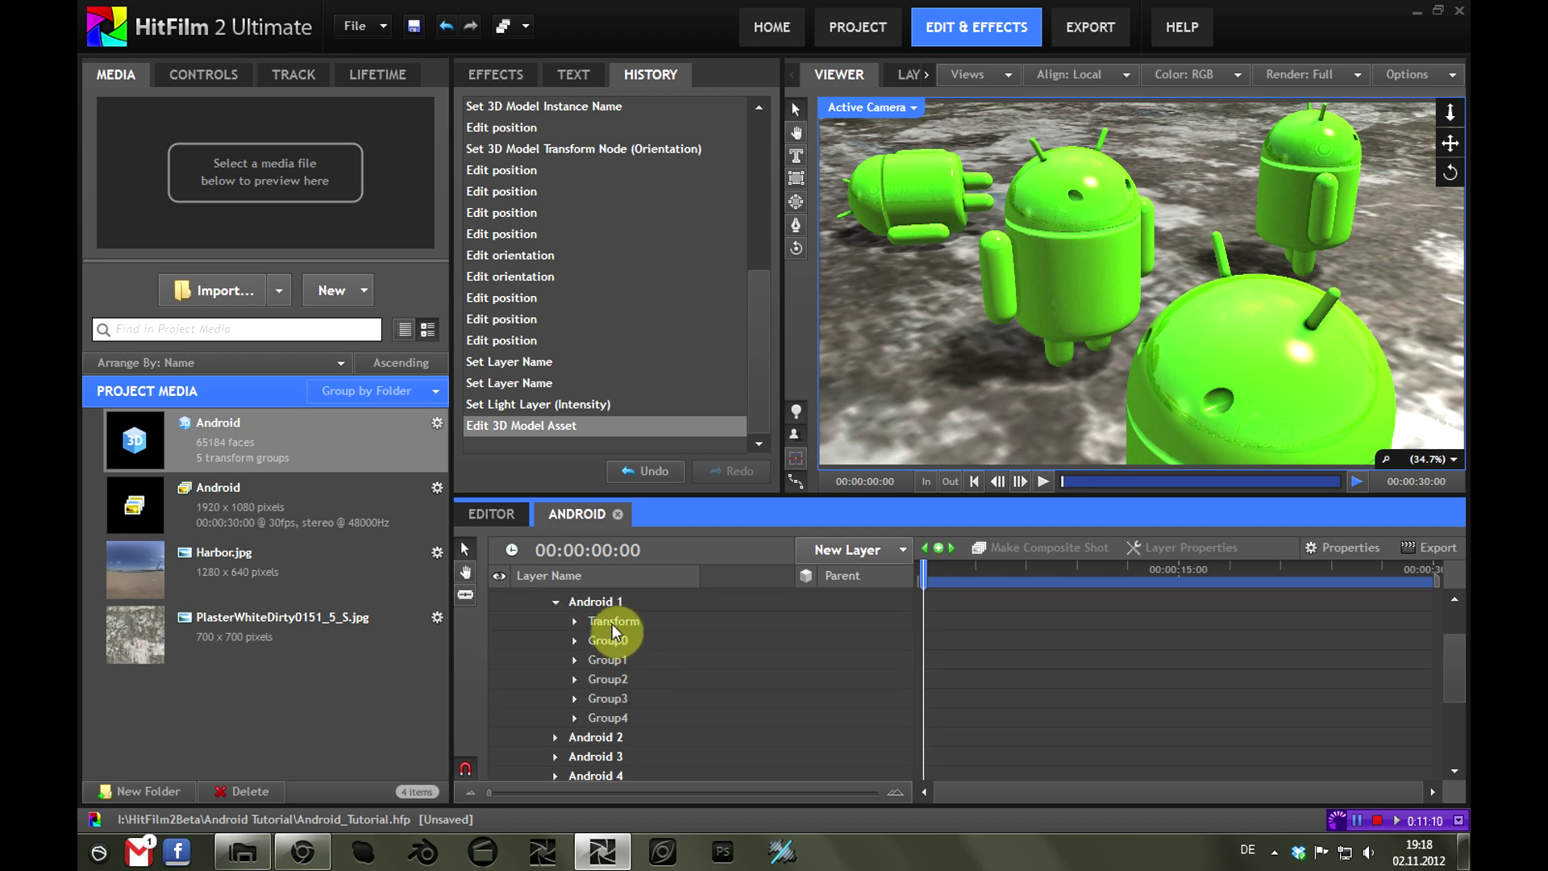
Try moving the whole Android 1 model through its main Transform node, and undo the move
click(612, 623)
click(574, 622)
click(575, 622)
drag(1123, 243, 1000, 288)
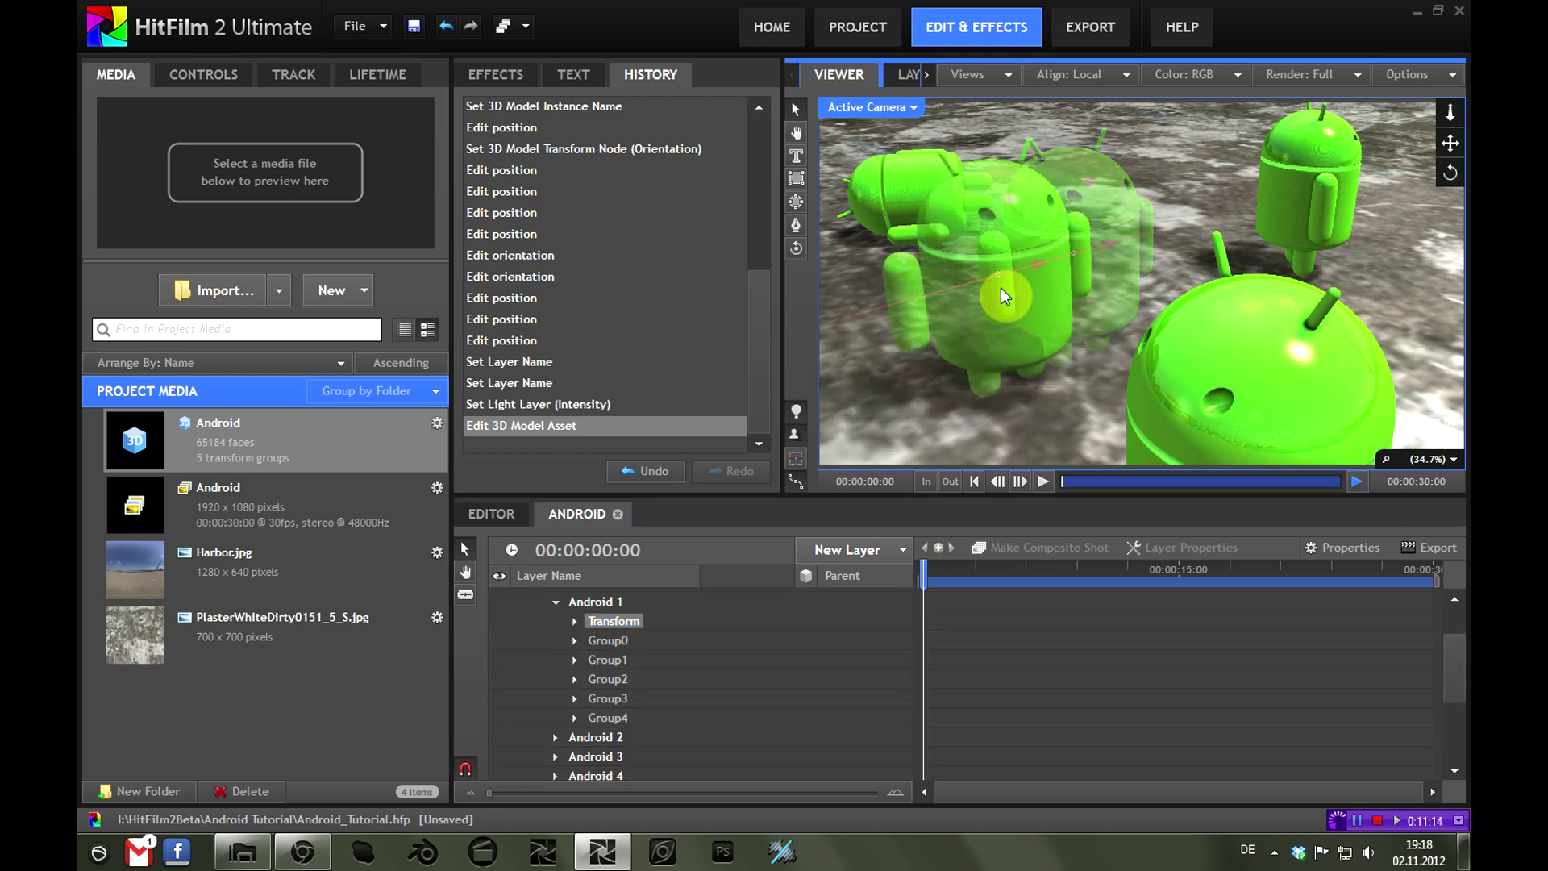
click(446, 26)
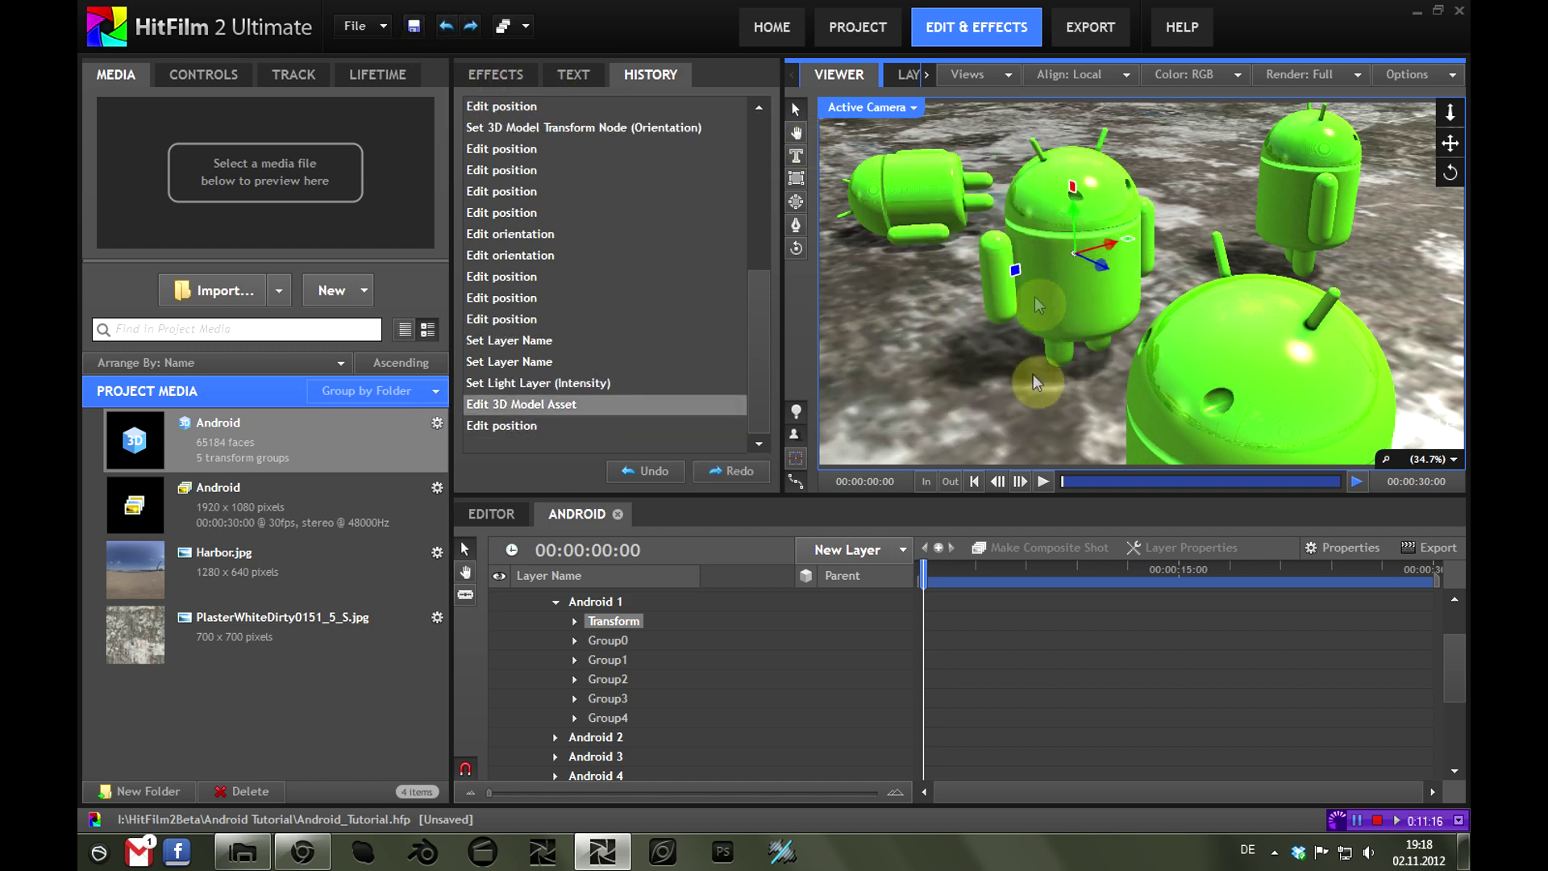
Select Group0 through Group4 and the Transform node of Android 1 in turn to examine which part each controls
click(617, 641)
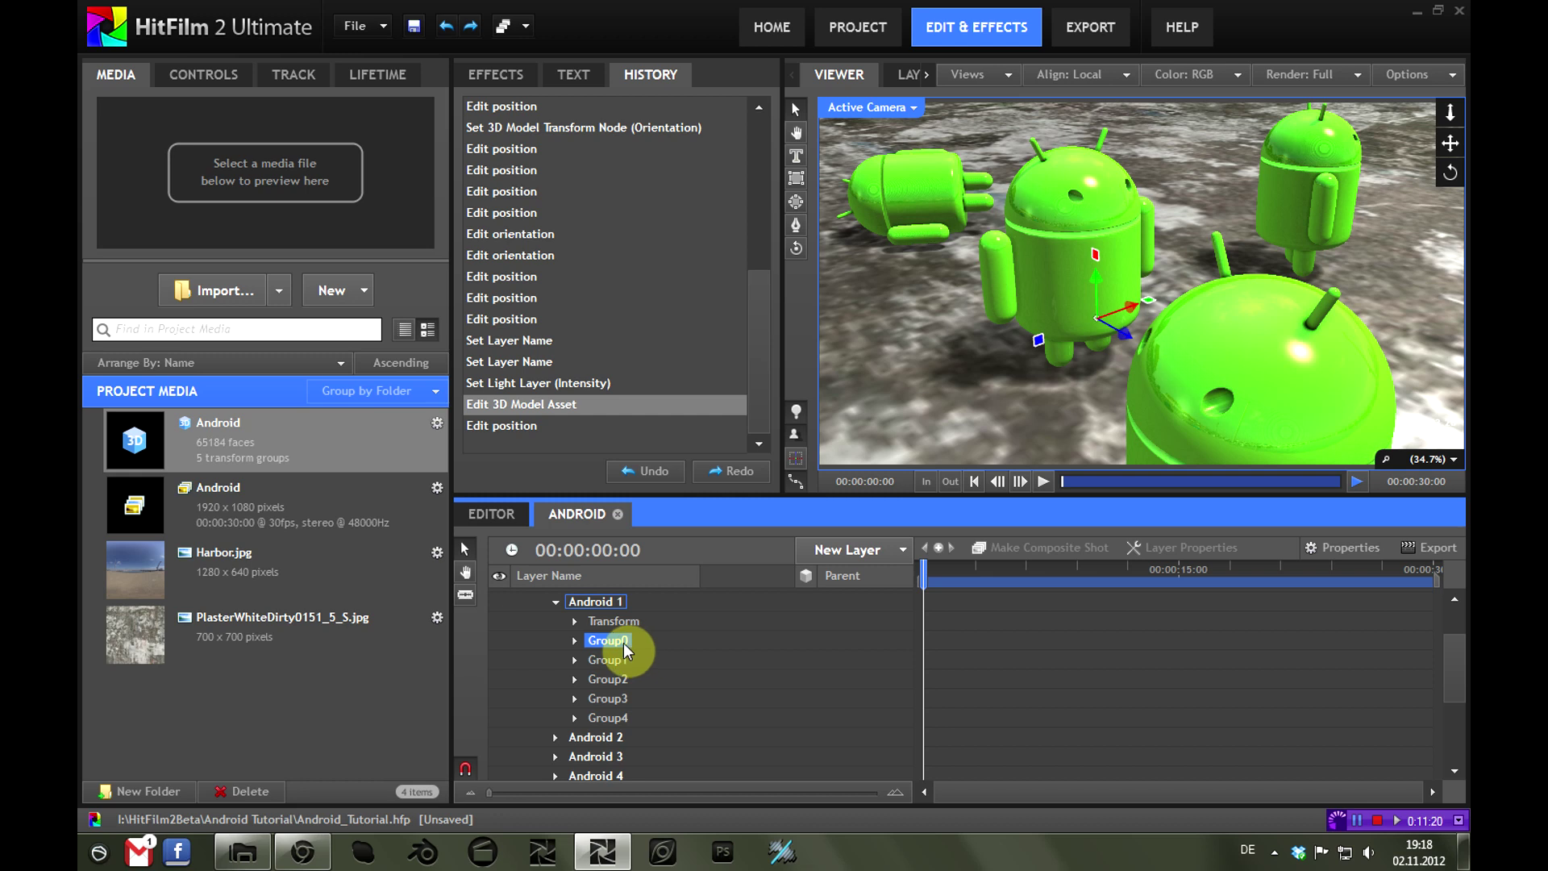
click(619, 661)
click(621, 680)
click(620, 698)
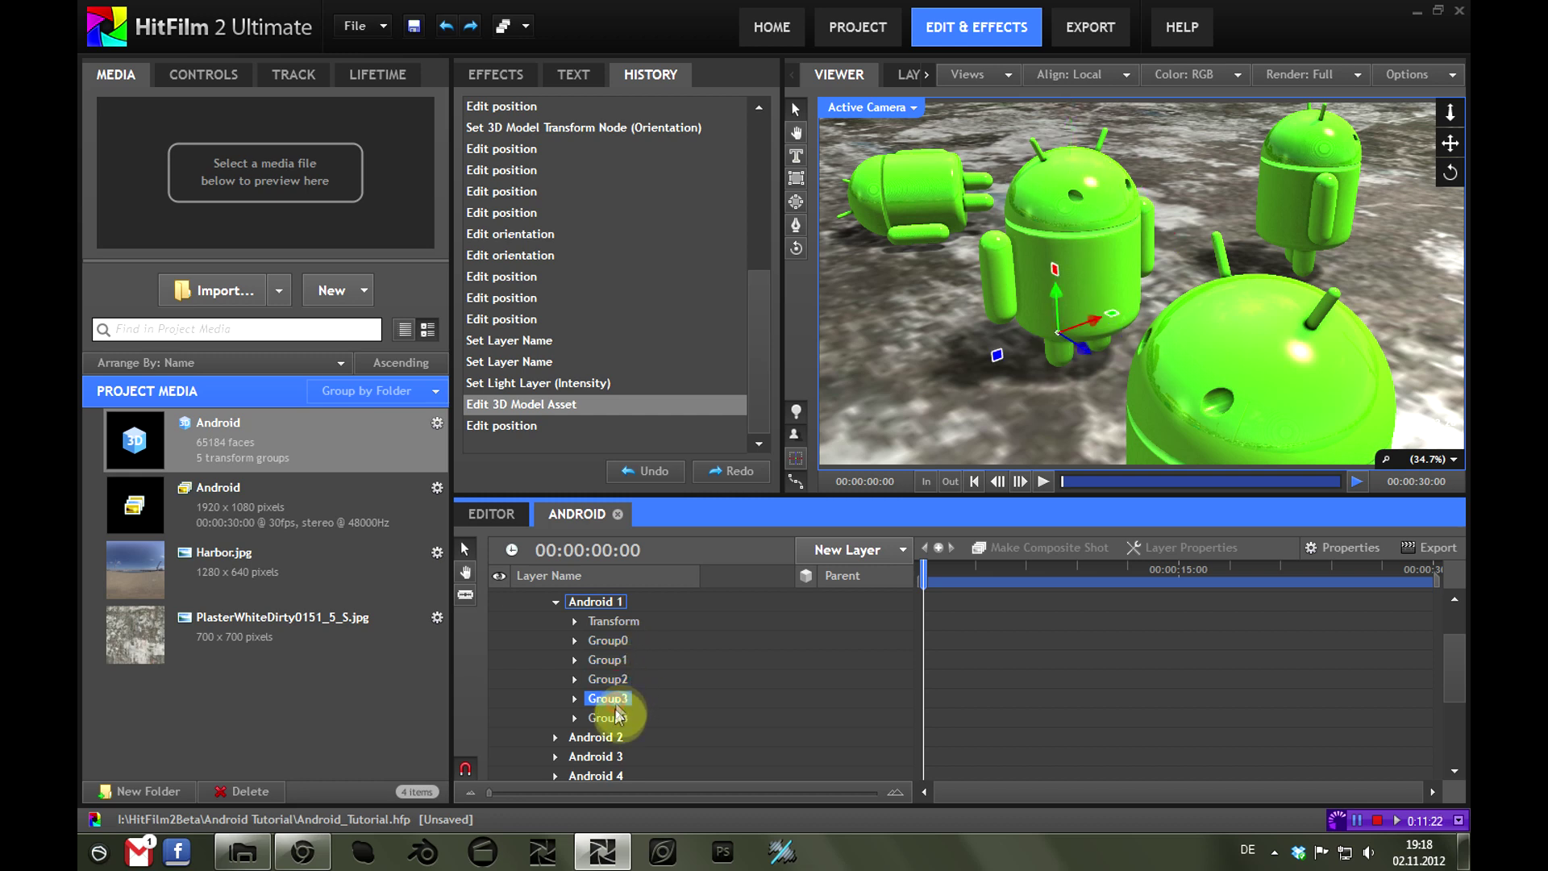
click(618, 718)
click(612, 622)
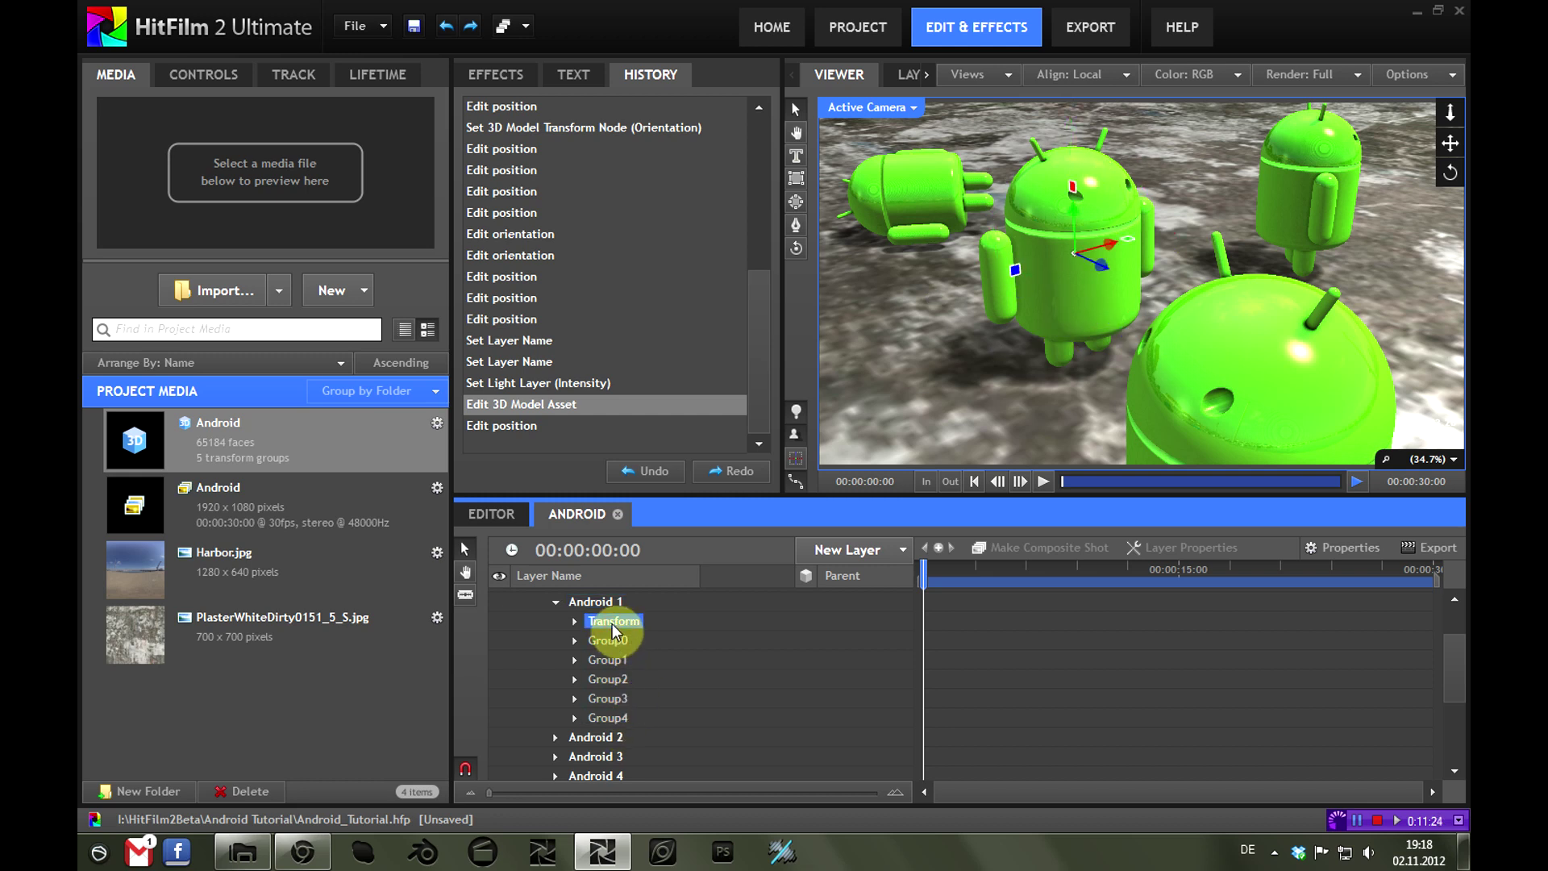
Try moving Android 1's Group0 leg away from the body, and undo the move
click(606, 641)
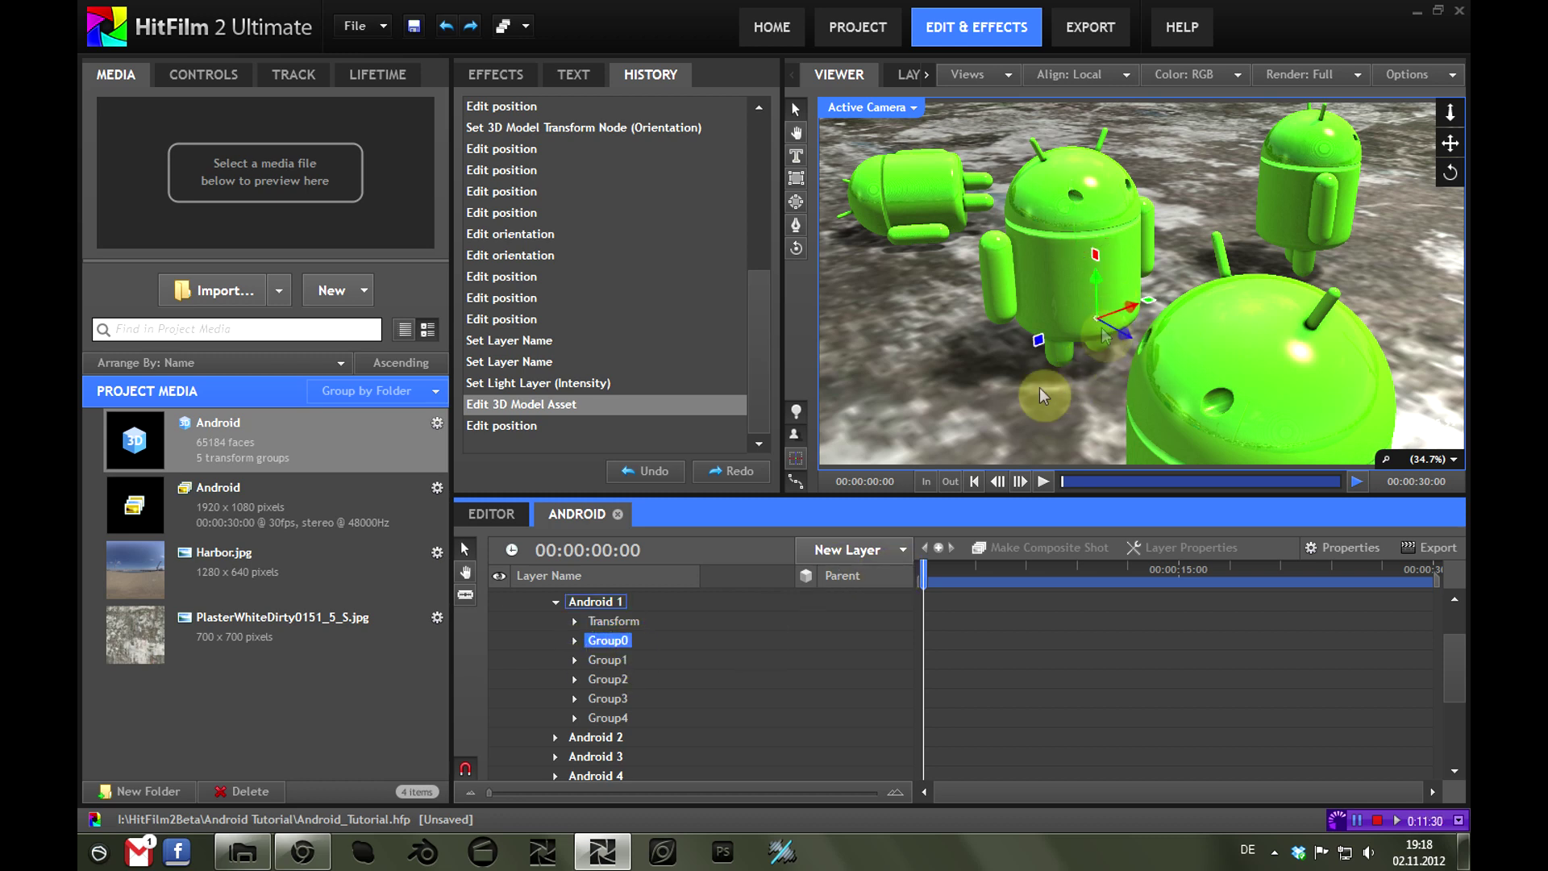
click(1135, 303)
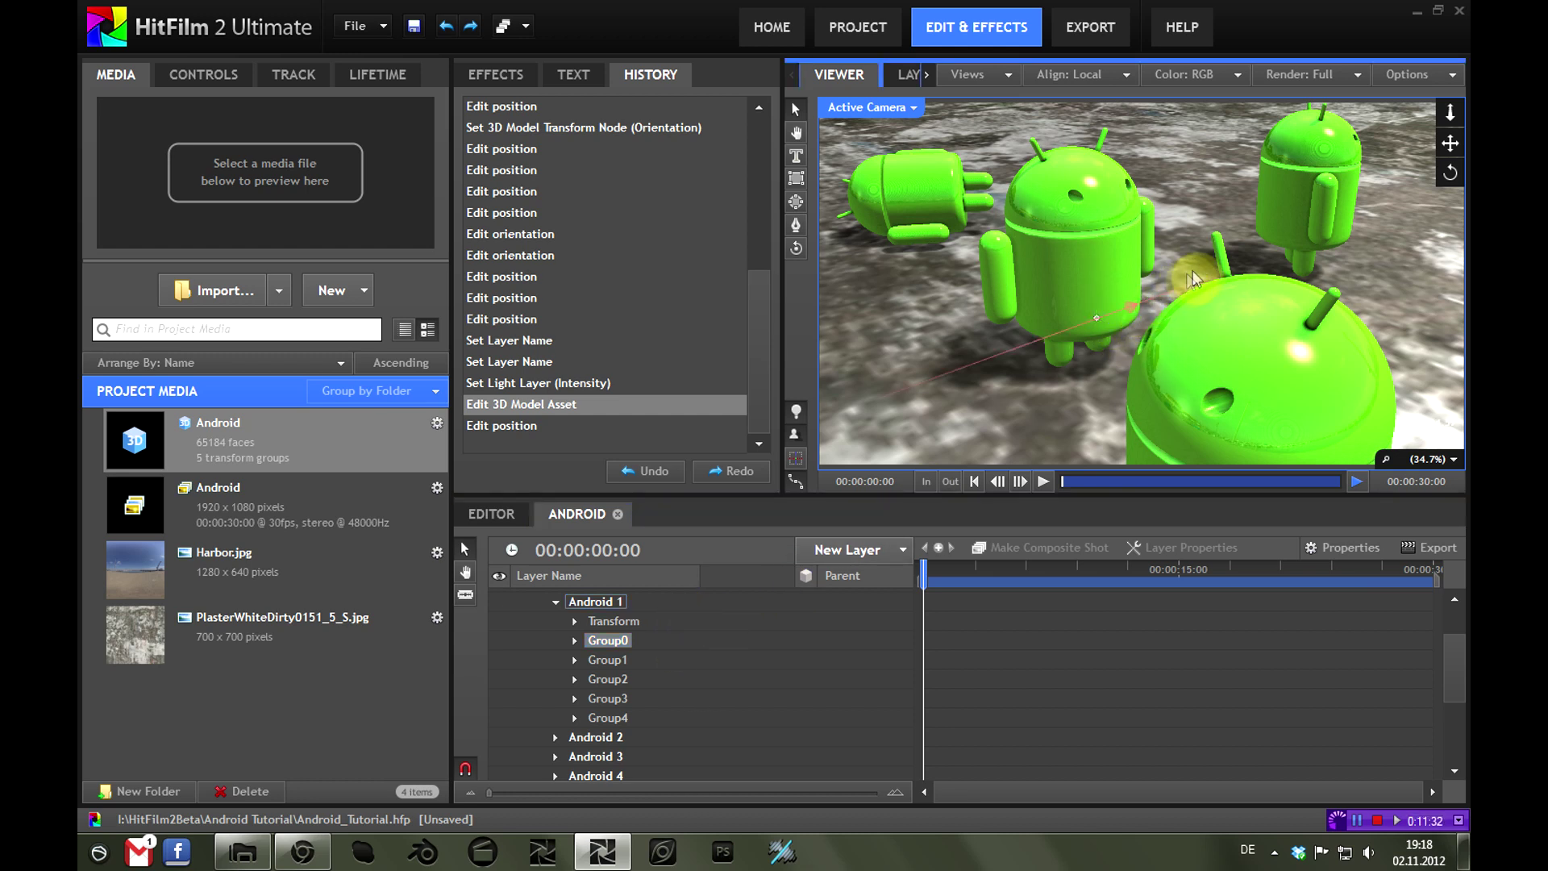
mouse_move(1208, 264)
mouse_down()
mouse_move(1250, 244)
mouse_move(1222, 268)
mouse_up()
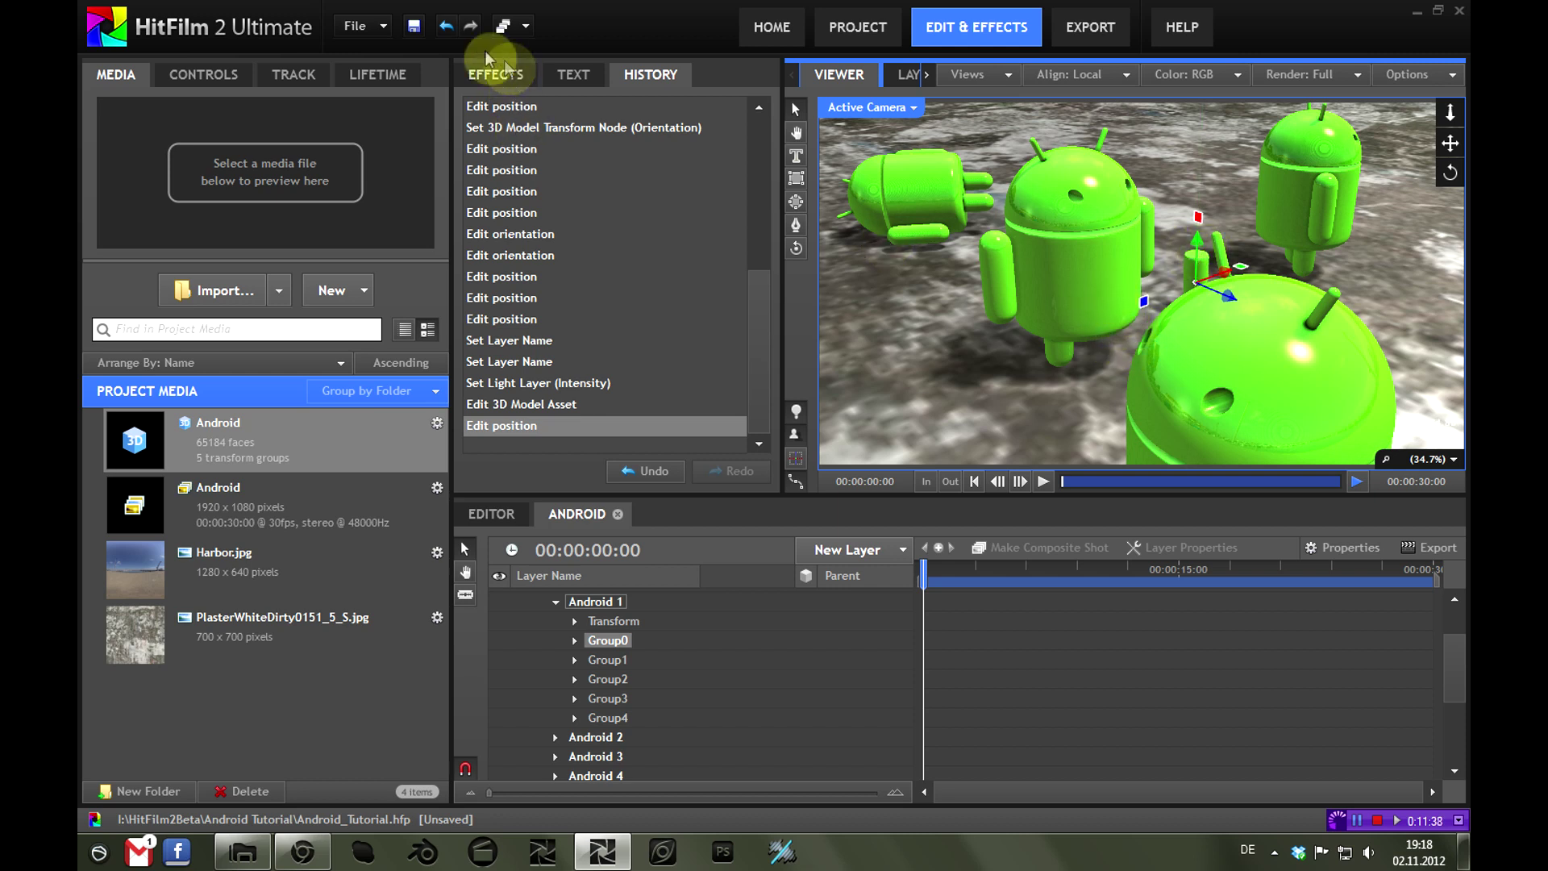
click(445, 29)
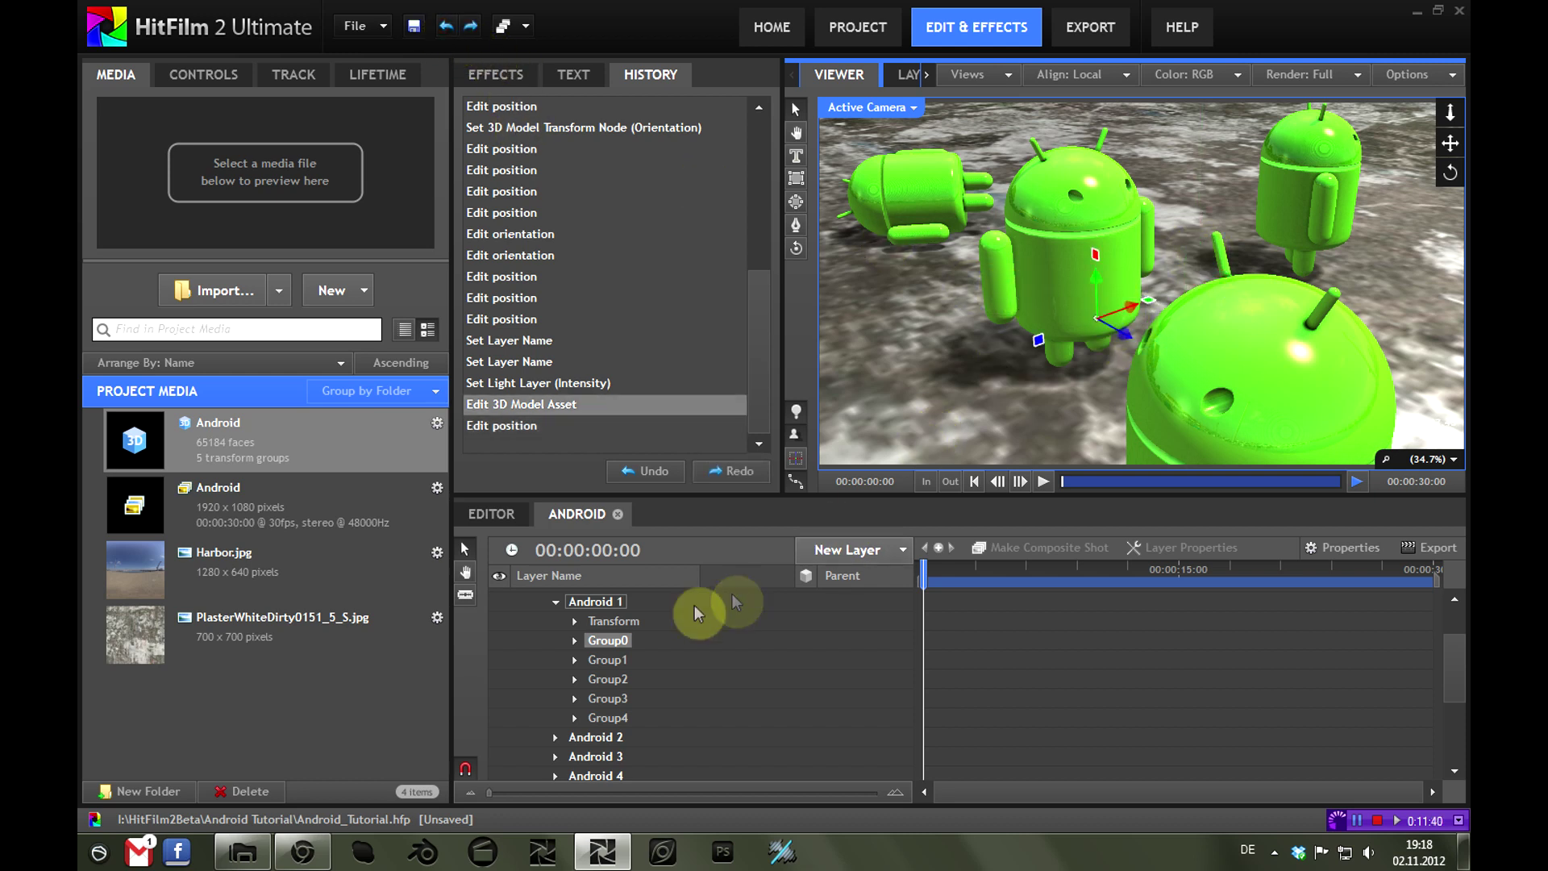
Check Android 1's Group1 arm, and expand the transform properties of its head group, Group2
click(611, 660)
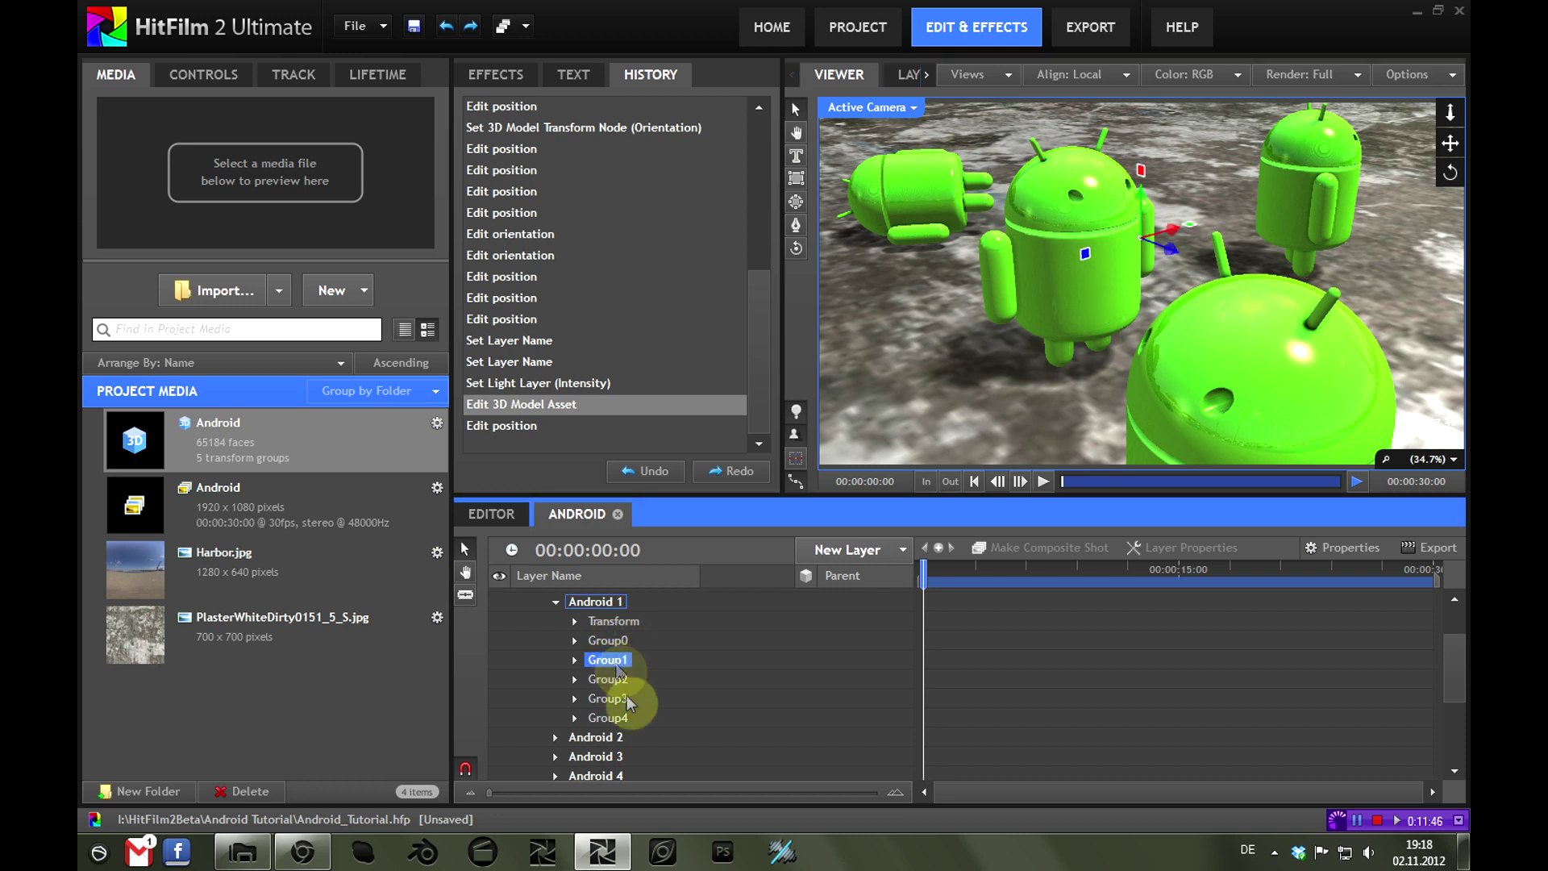
click(612, 679)
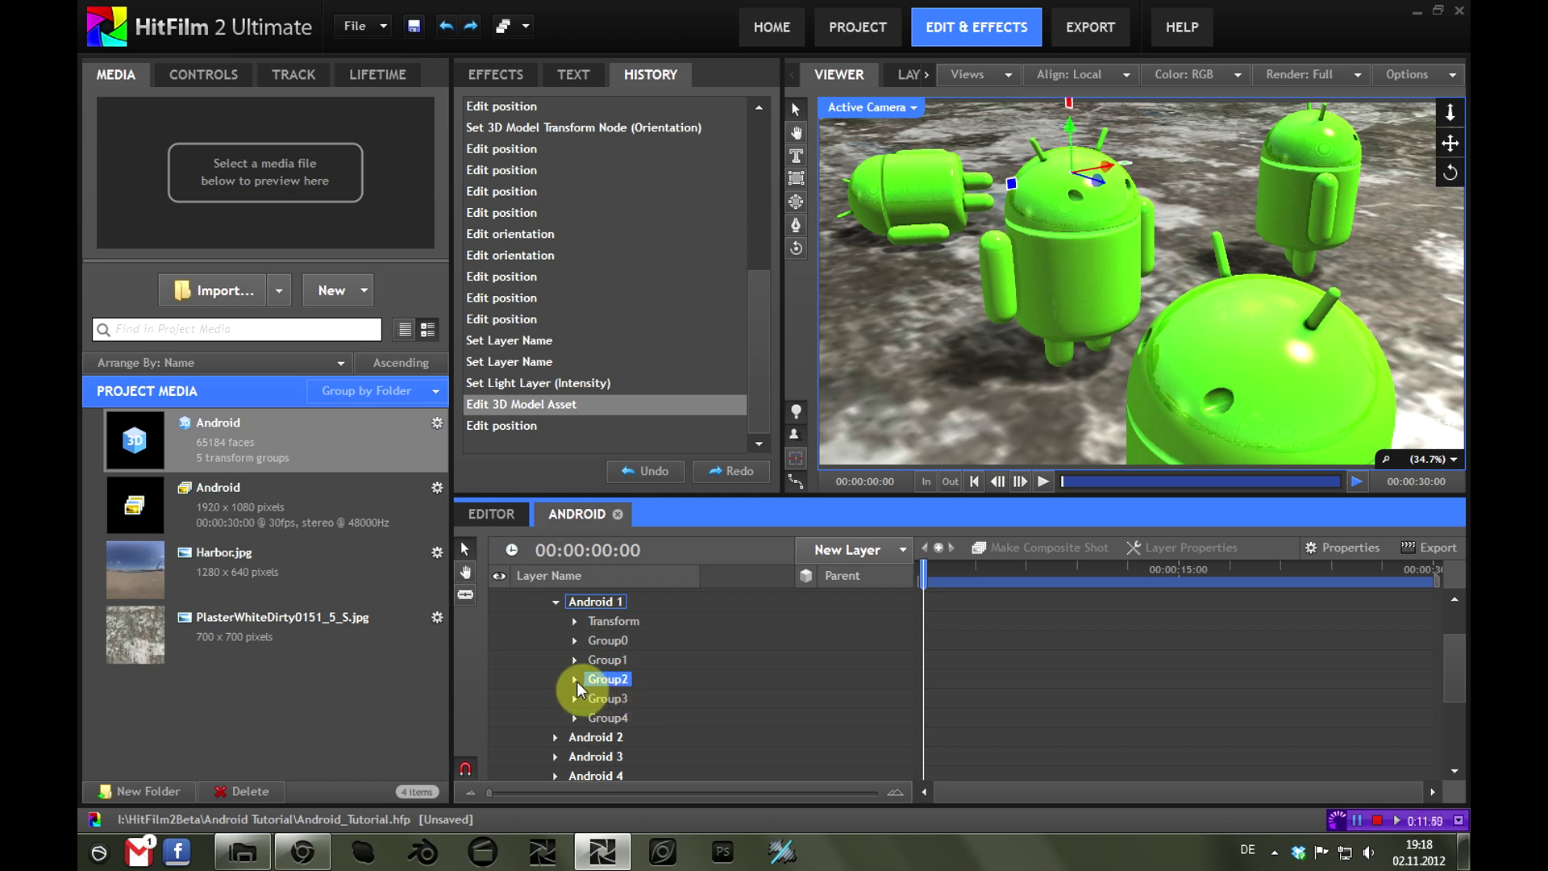
click(576, 680)
click(596, 699)
scroll(634, 697, down, 3)
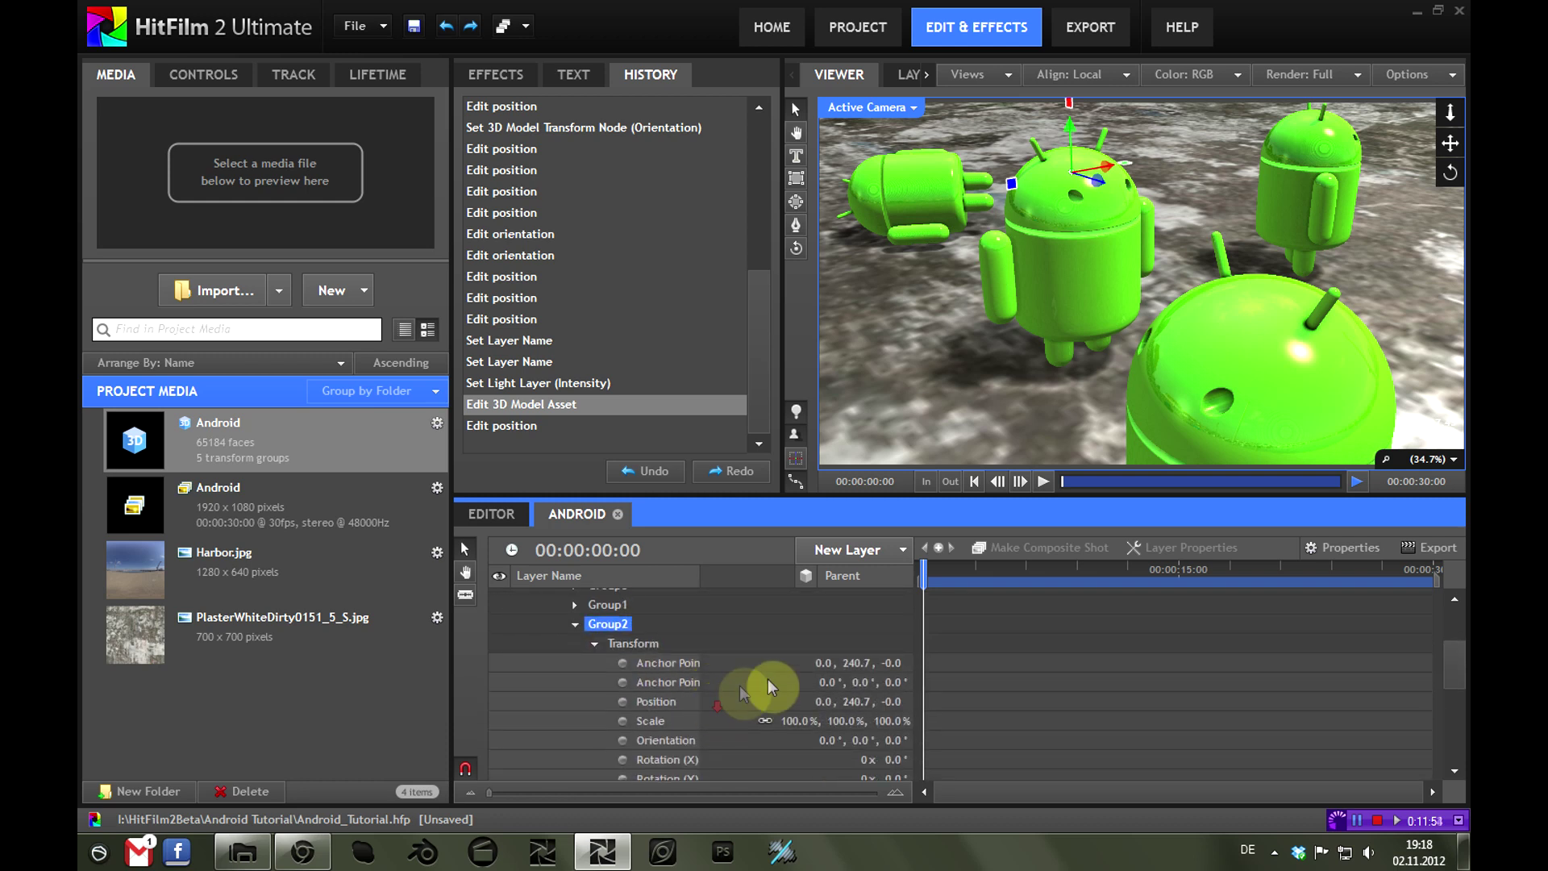
Try rotating Android 1's head around its vertical axis, and undo the rotation
click(1127, 158)
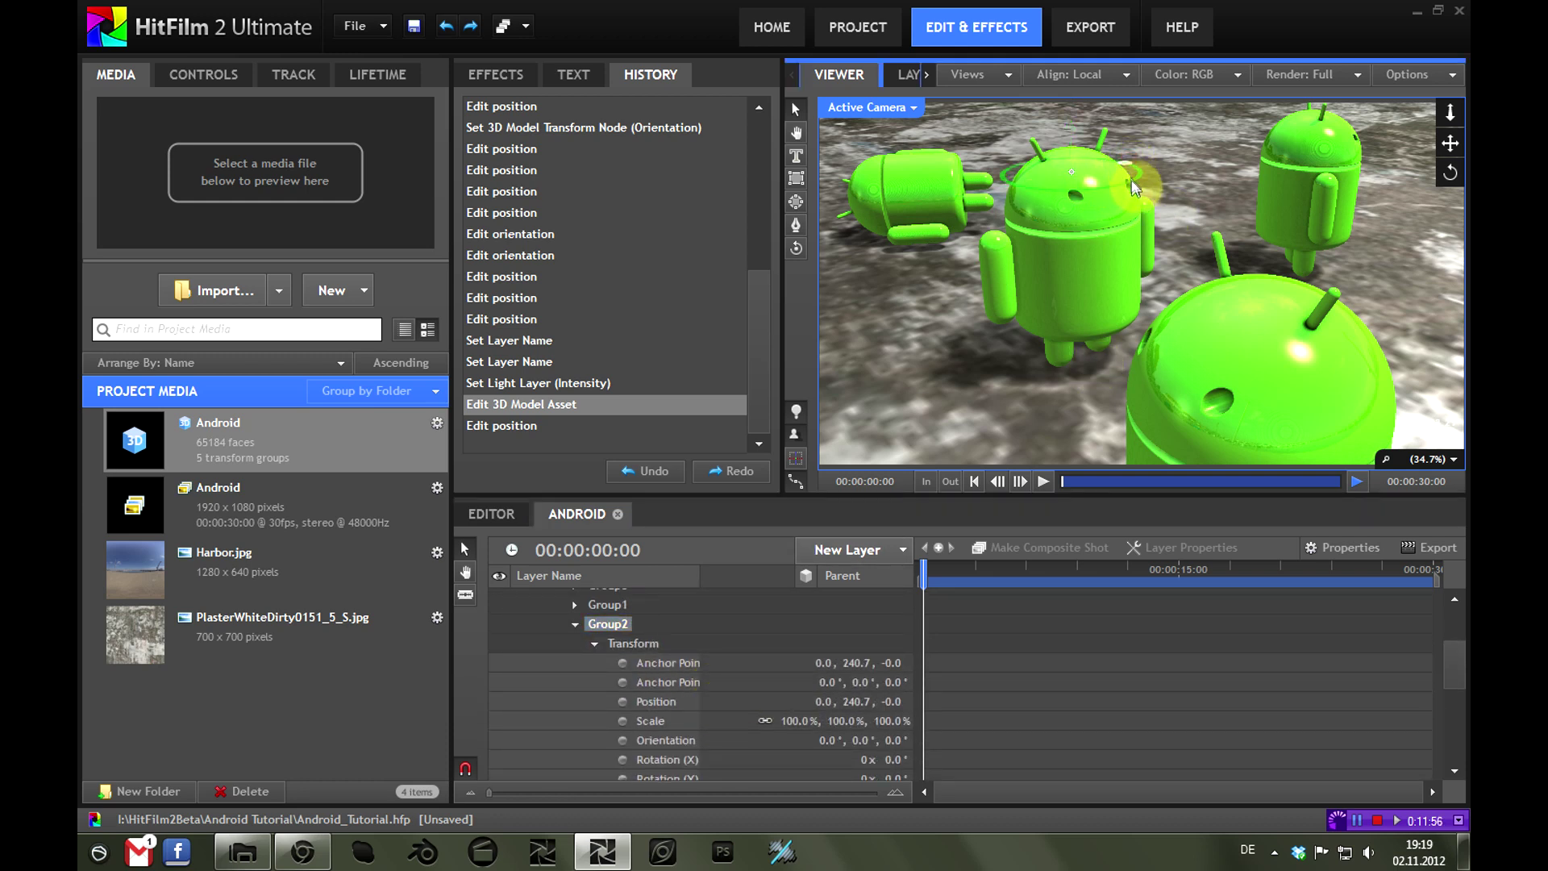
drag(1132, 185, 1090, 126)
click(446, 26)
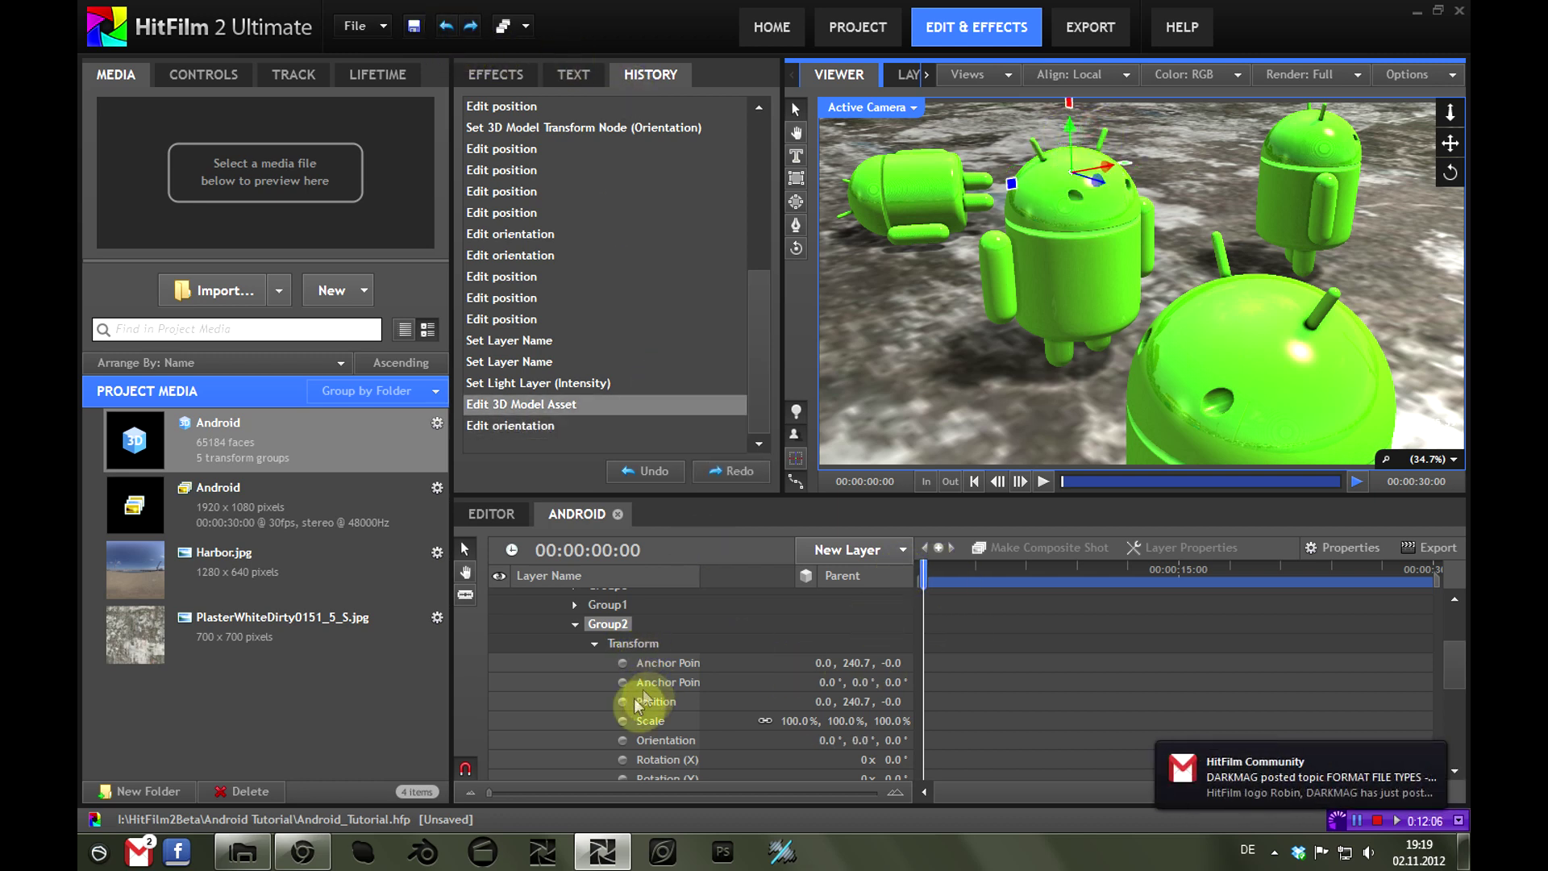
Enable Orientation animation for Android 1's head group at the timeline start, and rotate the head to about 342.1° around Y
scroll(626, 703, down, 1)
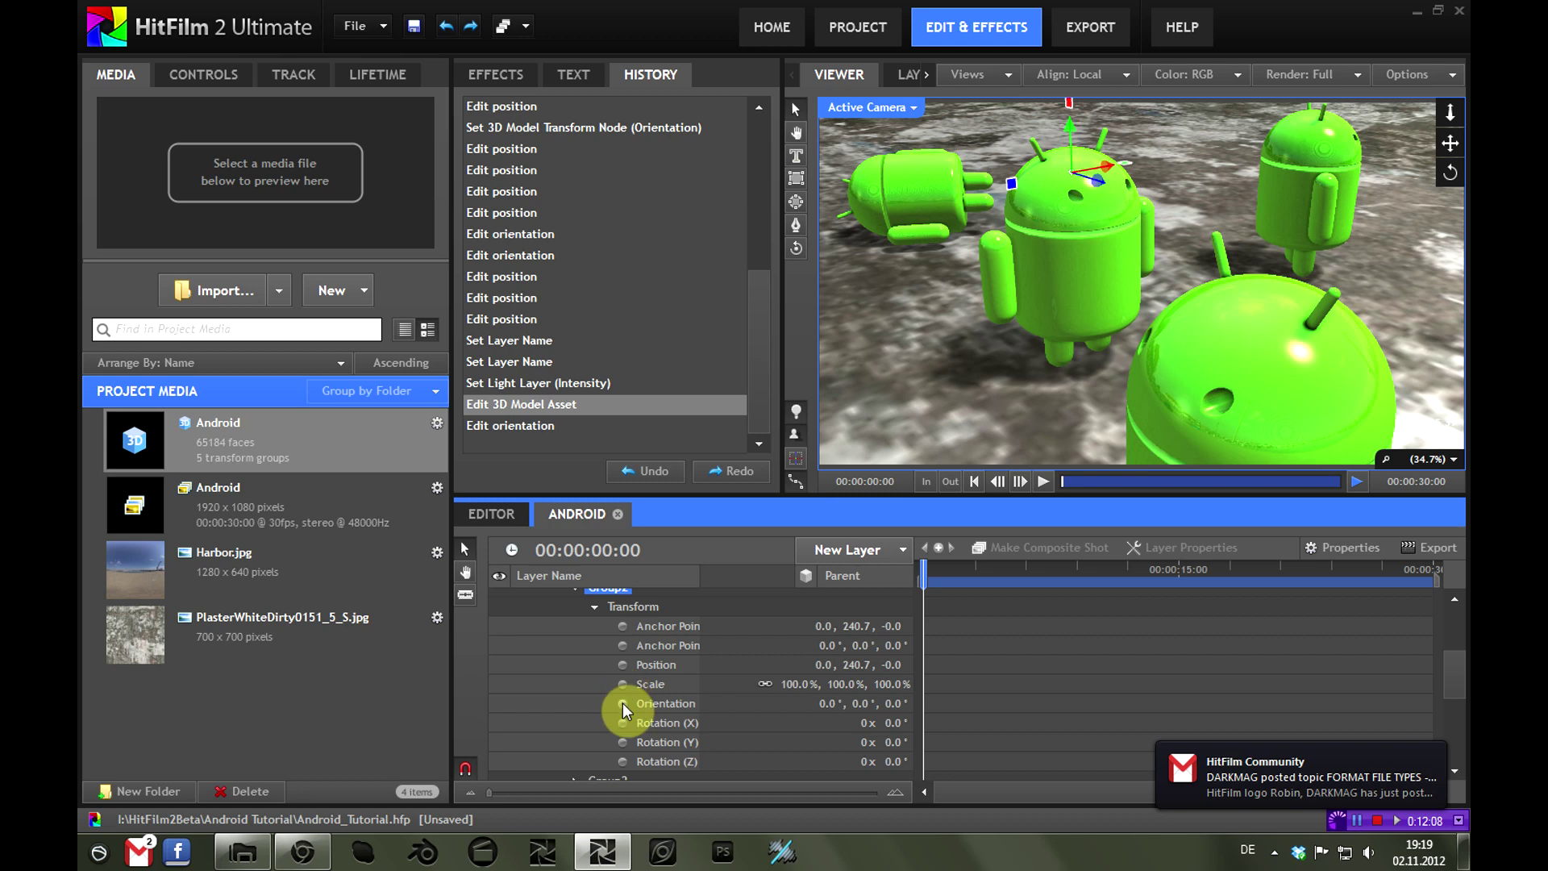
click(623, 703)
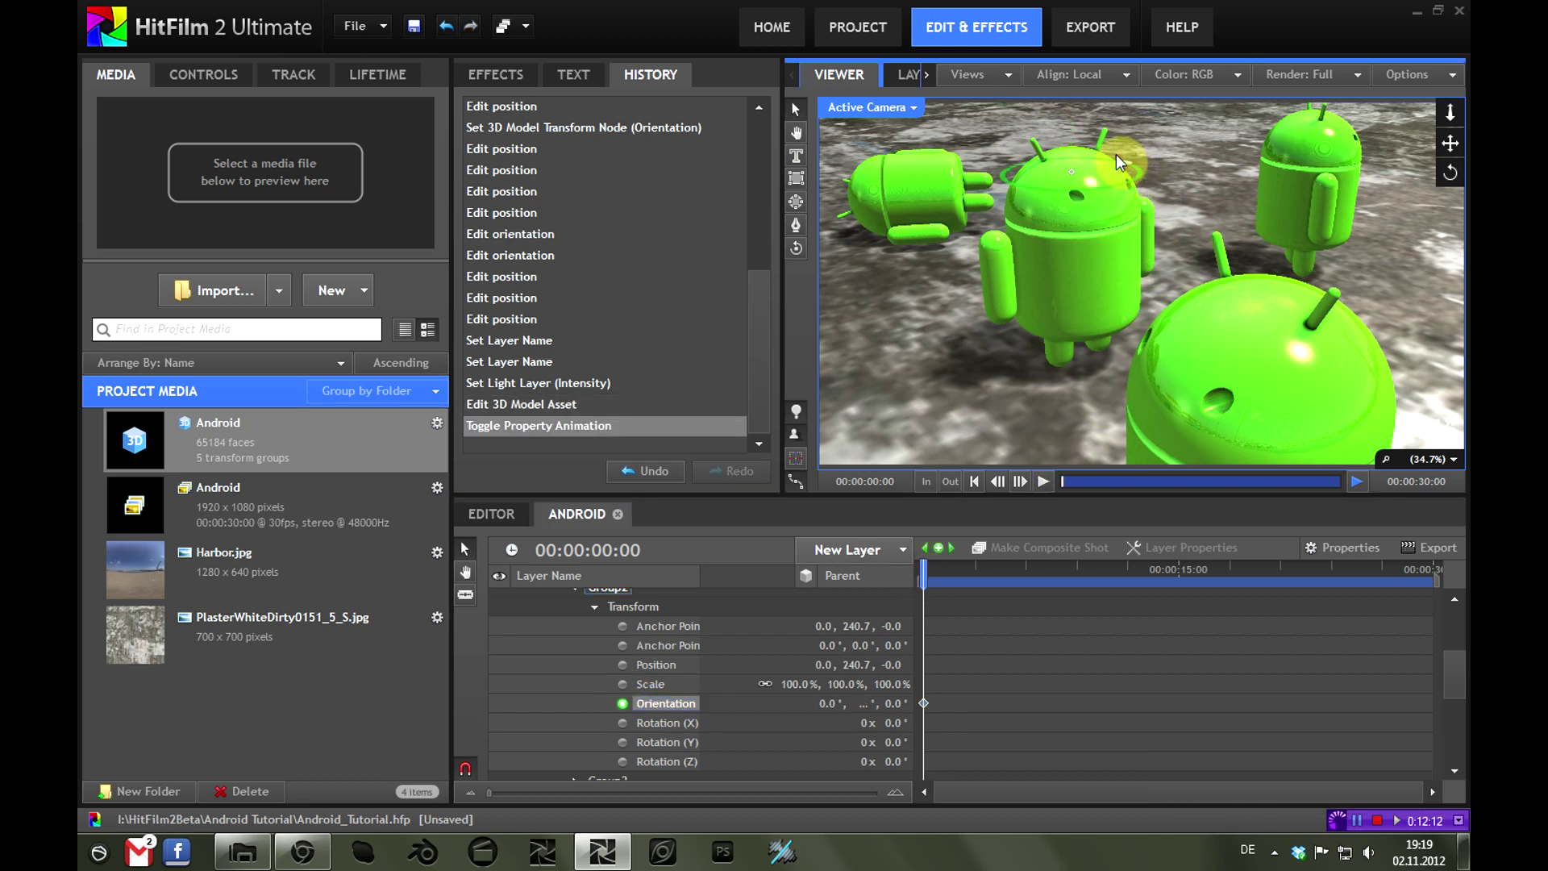
drag(1116, 153, 1126, 187)
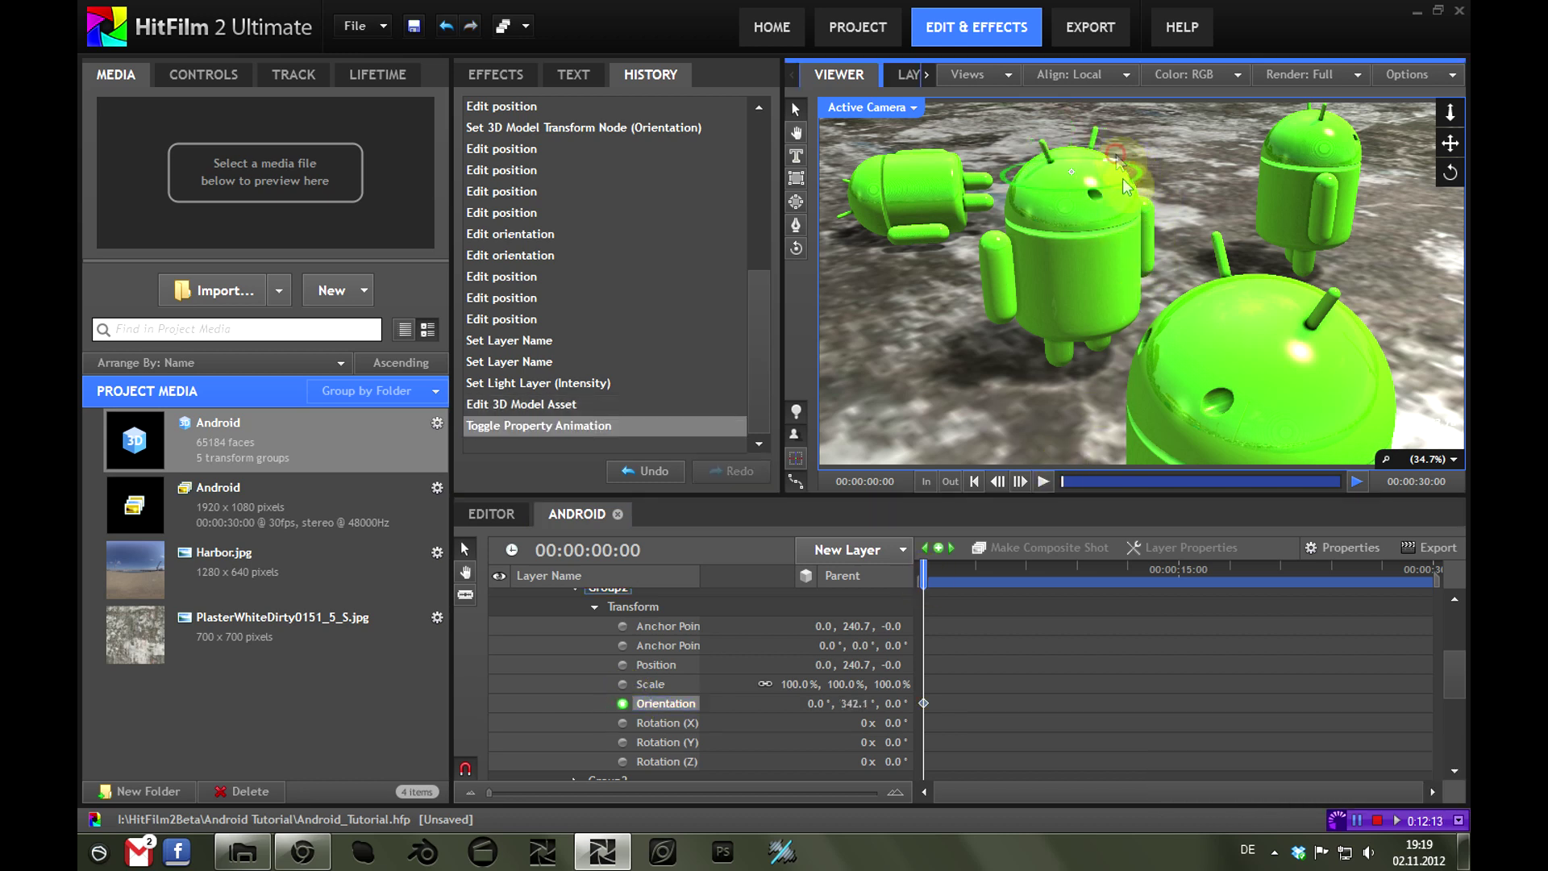
Keyframe Android 1's head at 00:00:05:00 with its Y orientation rotated to about 76°
click(645, 550)
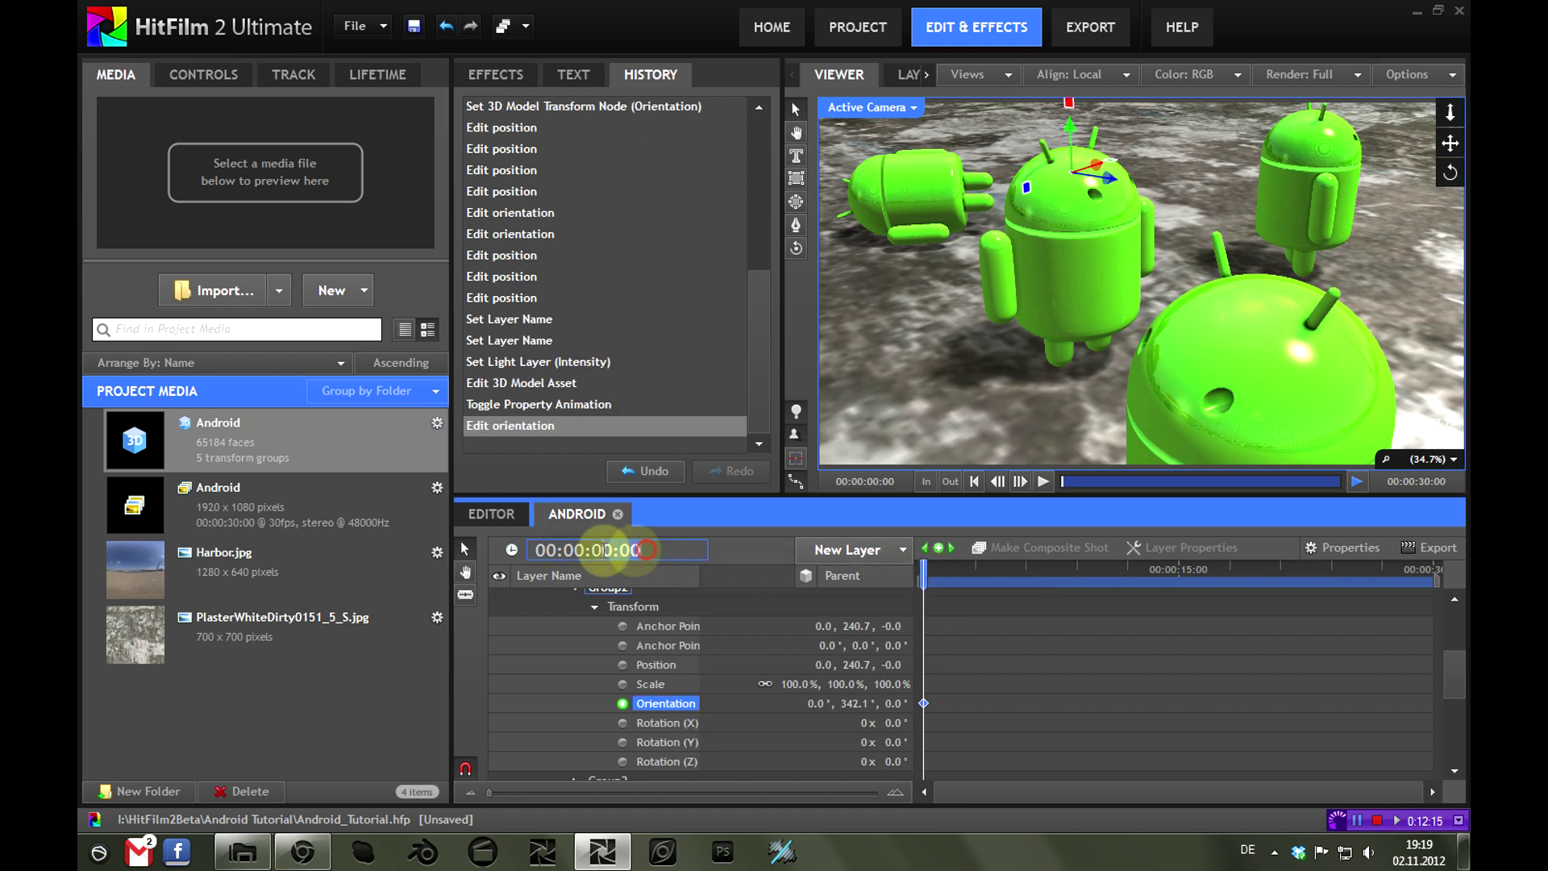
click(605, 550)
text(50)
key(Return)
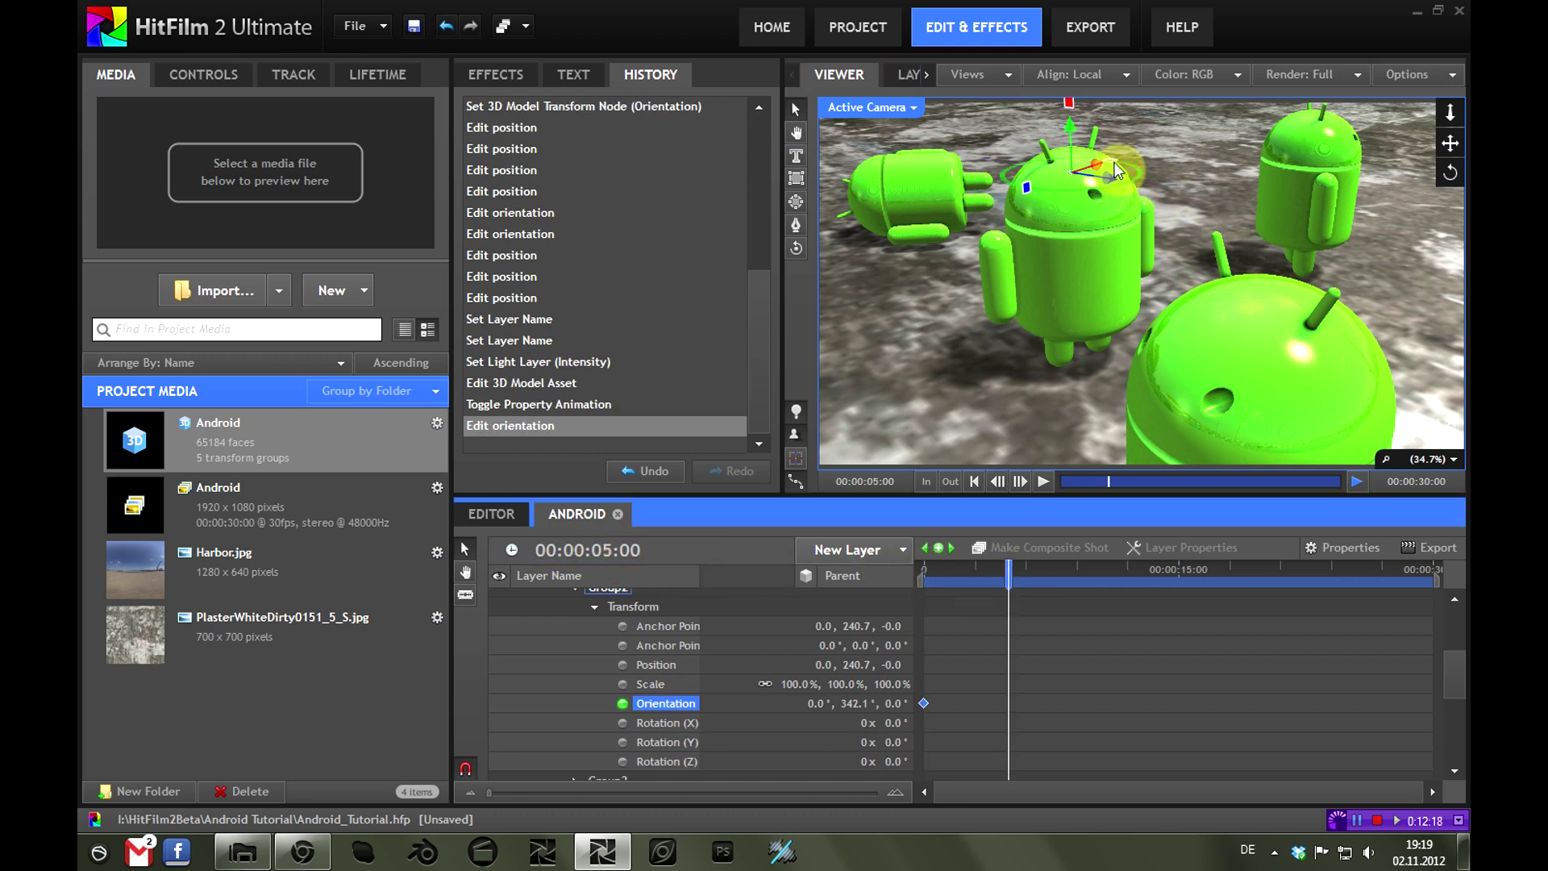
drag(1117, 170, 1150, 194)
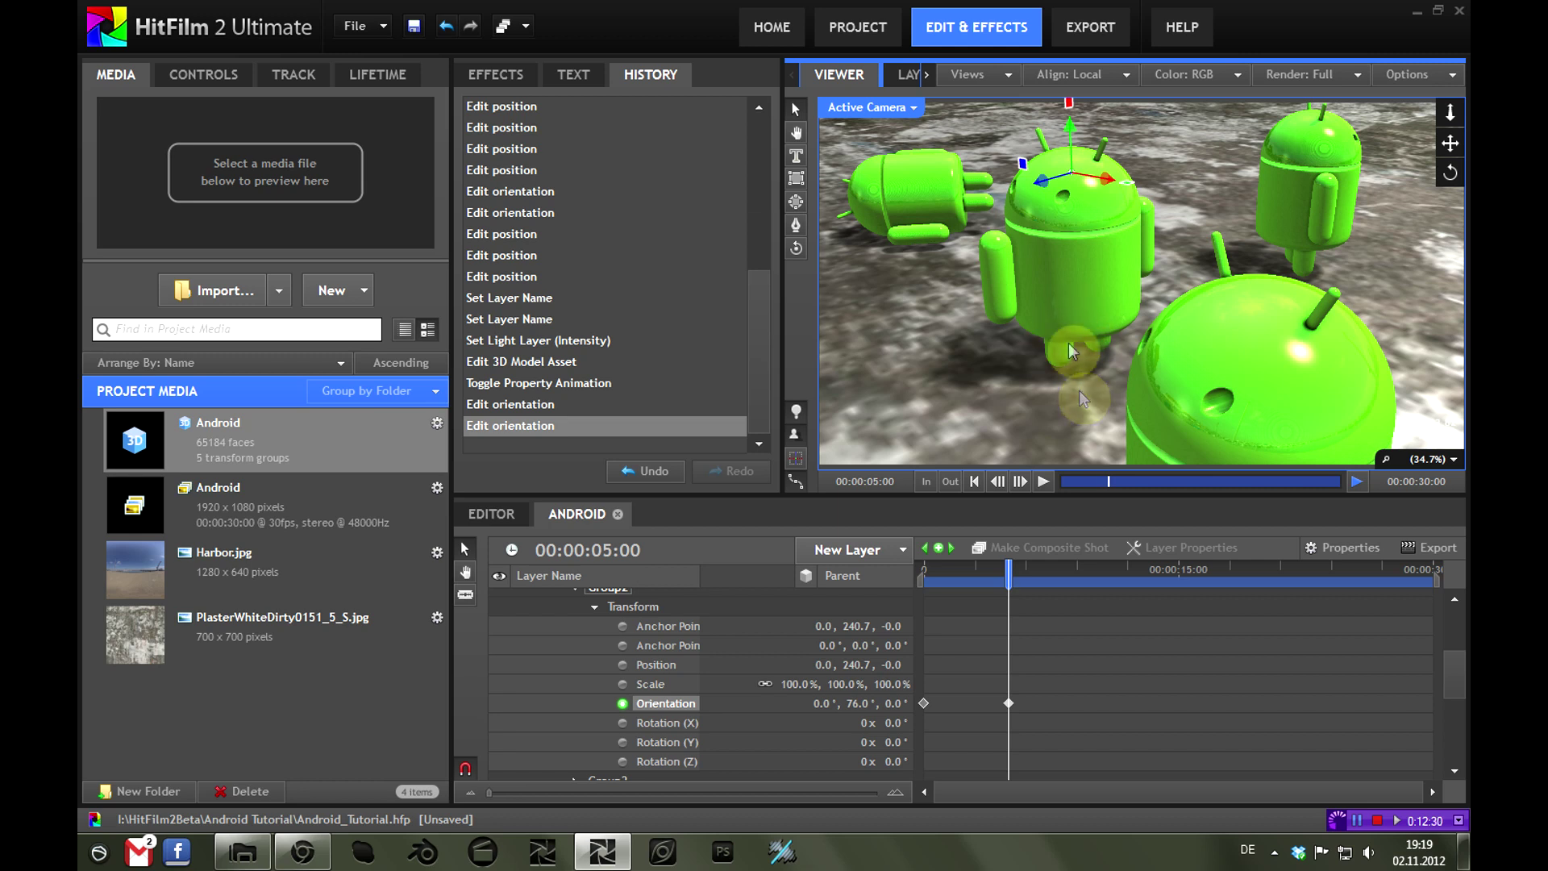
Collapse Android 1's Group2, and expand the transform properties of its arm group, Group4
scroll(589, 646, down, 1)
scroll(586, 718, up, 2)
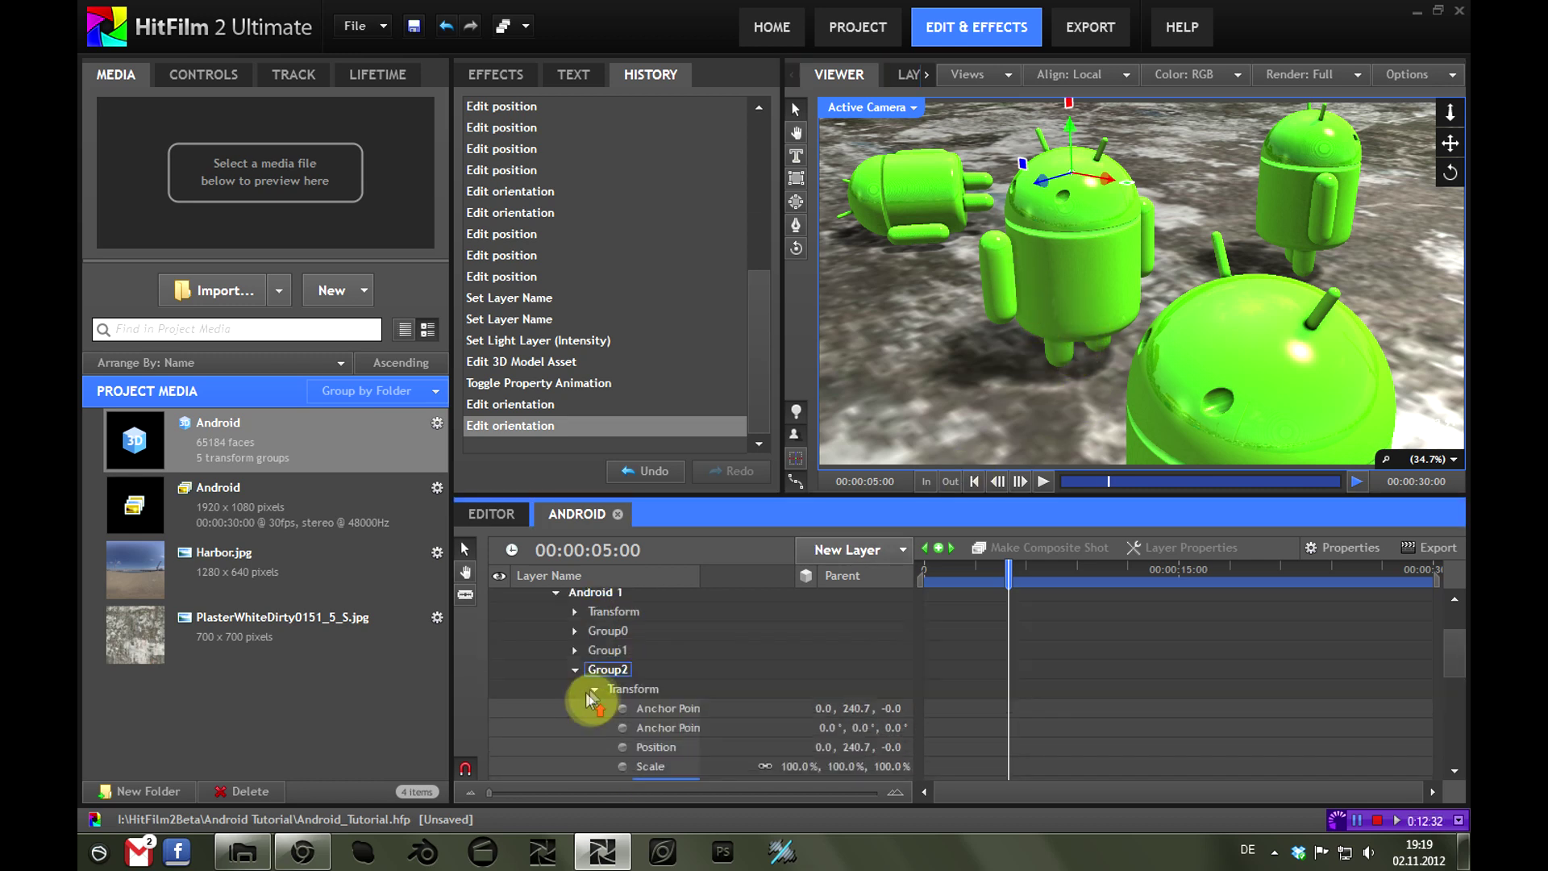
click(574, 671)
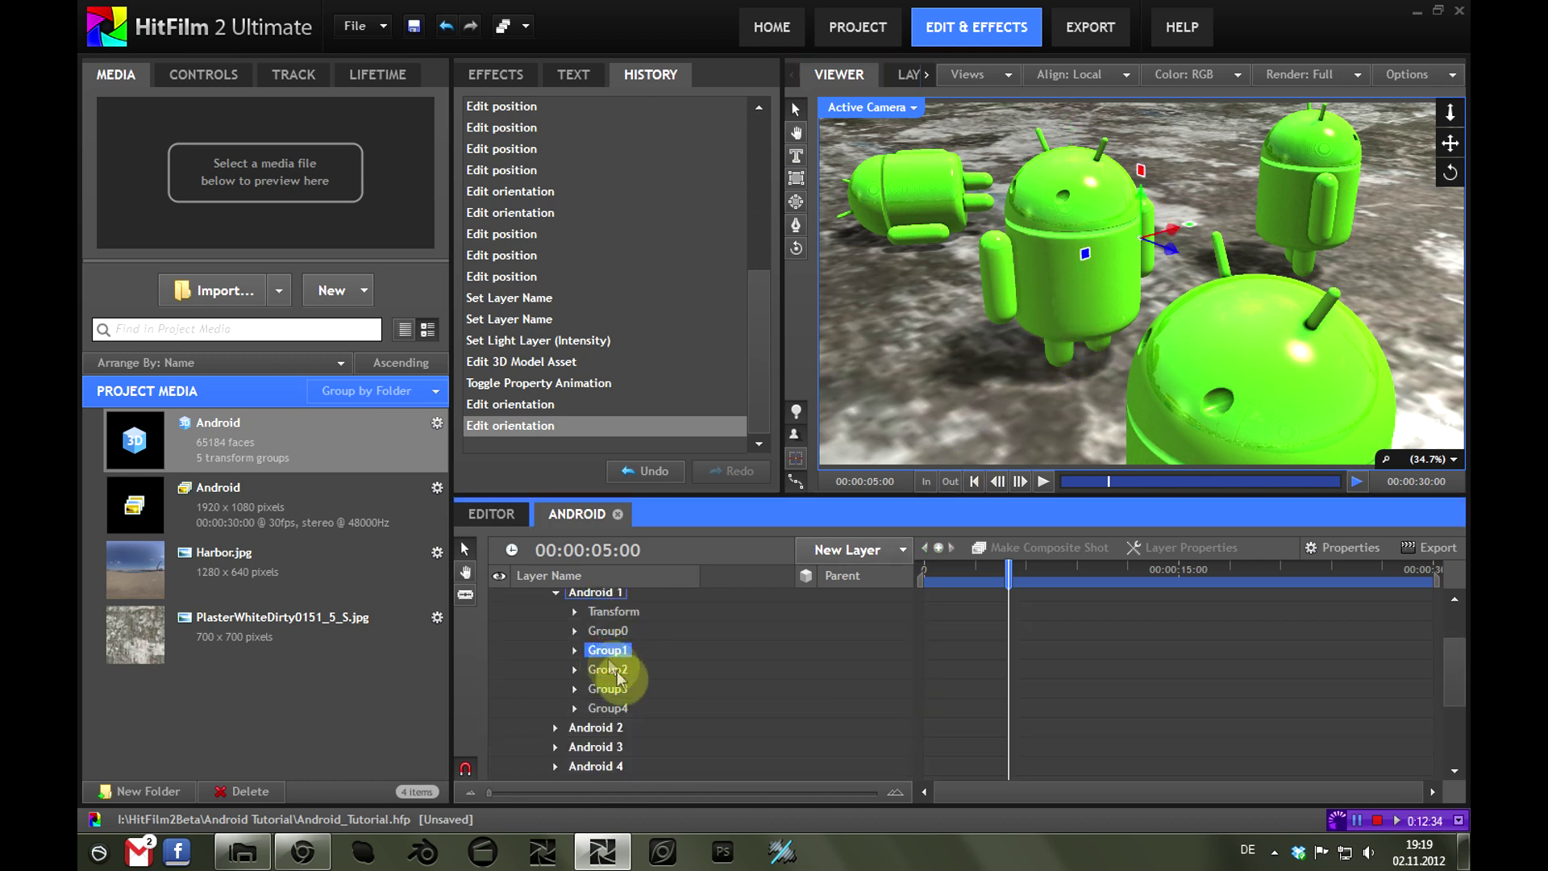
click(575, 653)
click(575, 650)
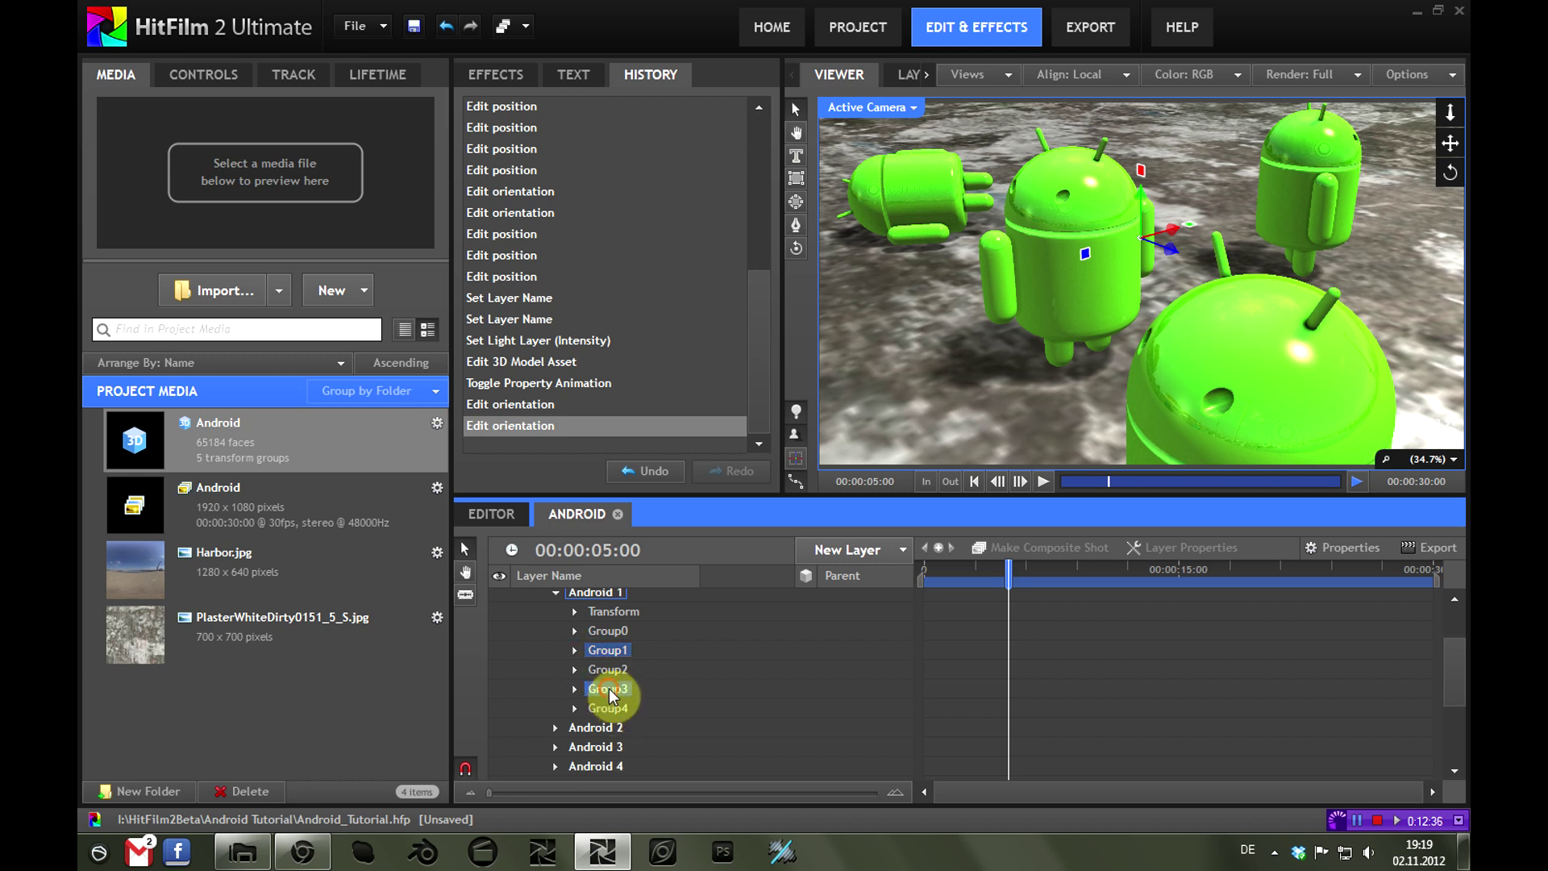
click(610, 690)
click(608, 708)
click(574, 708)
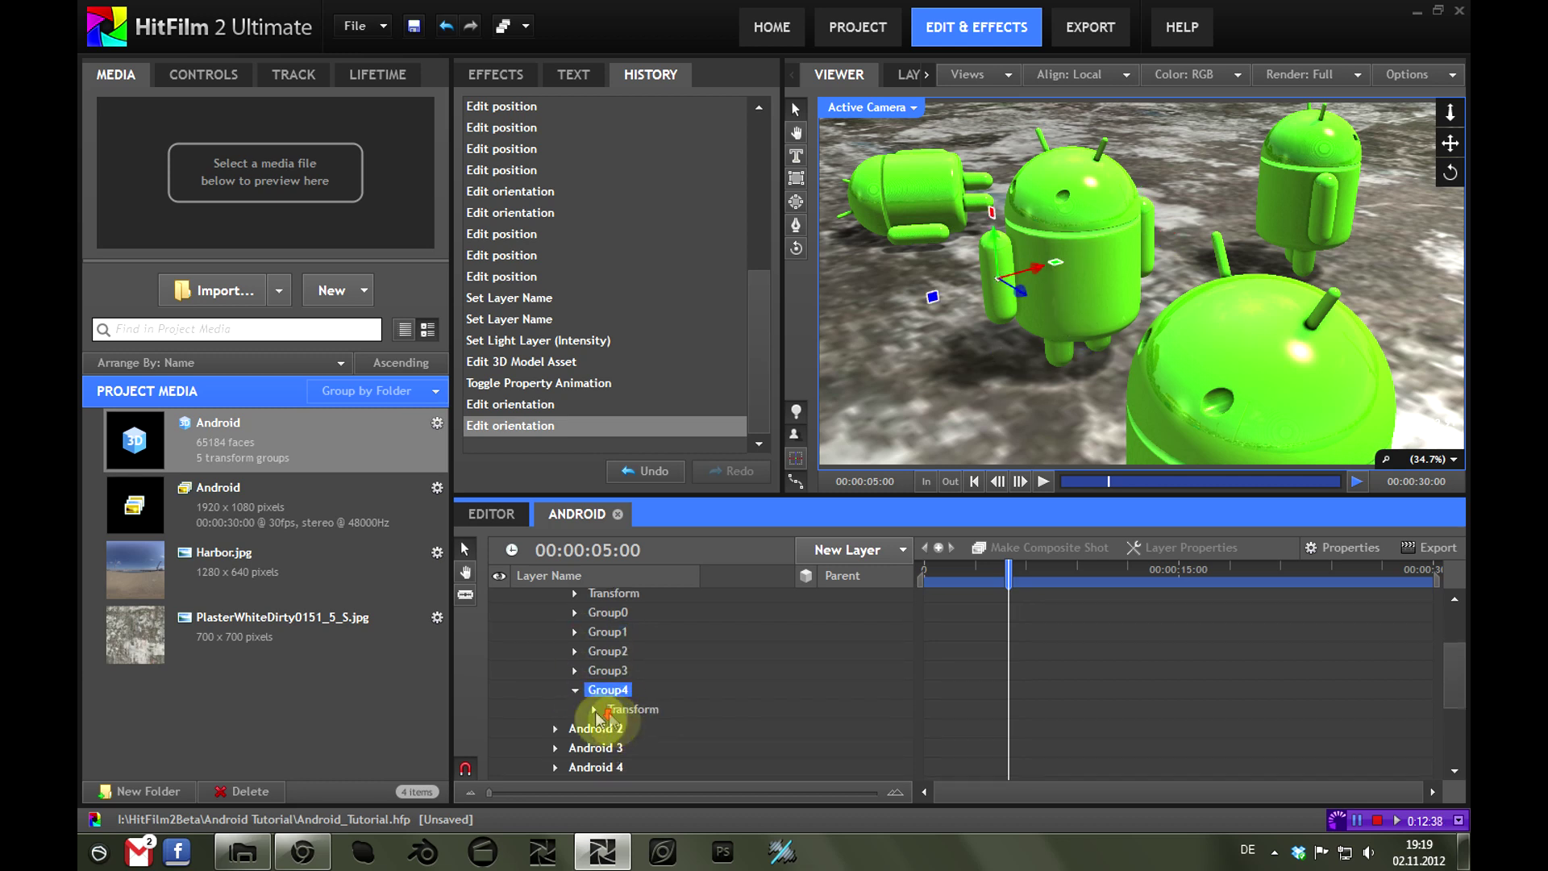
click(594, 709)
scroll(709, 736, down, 5)
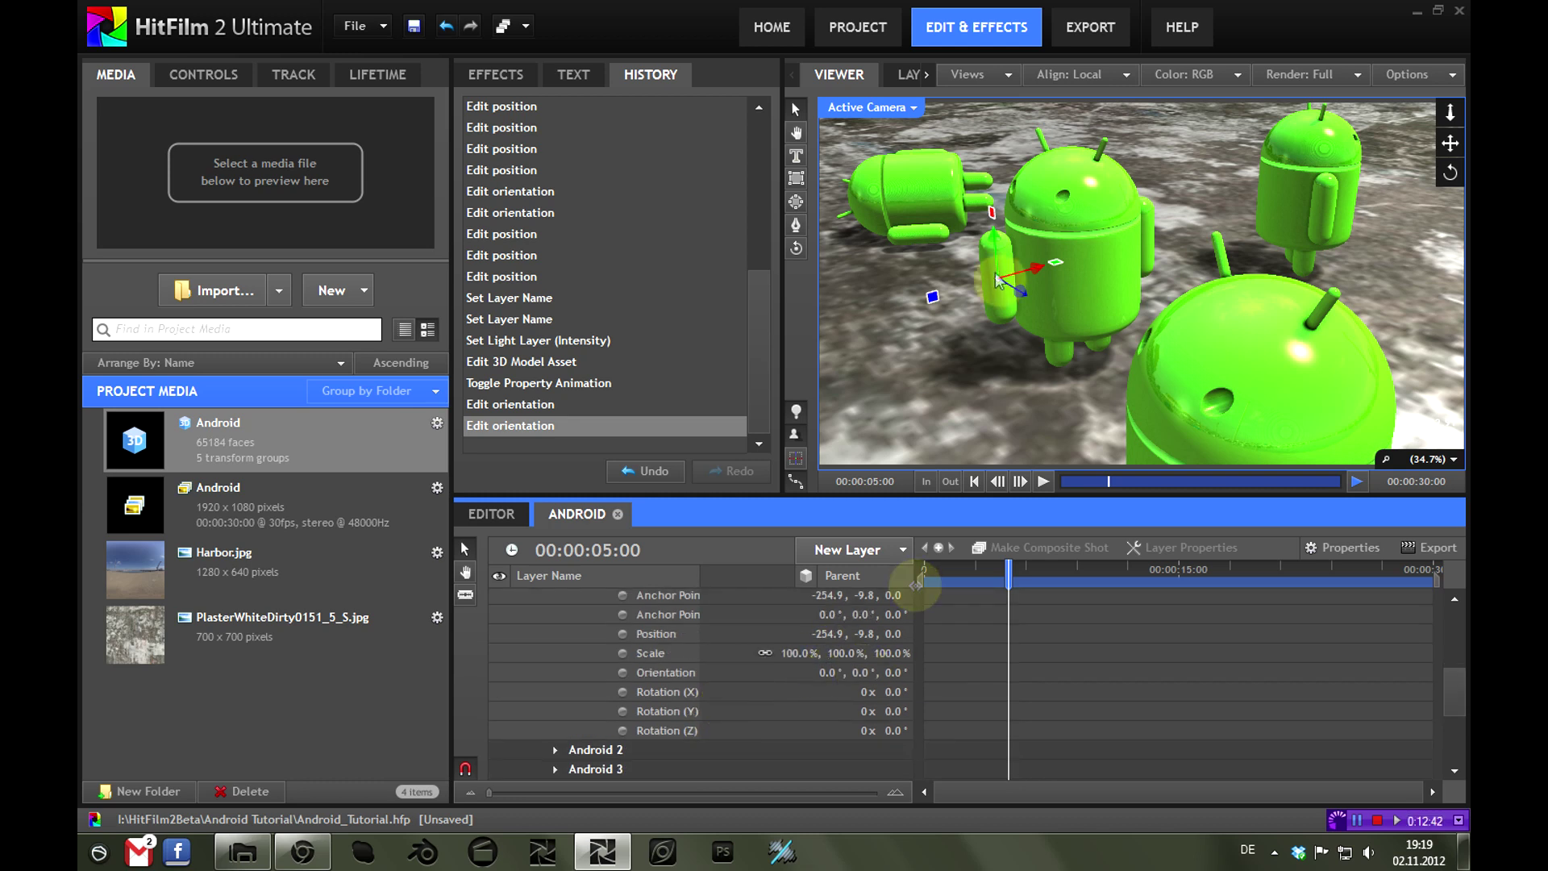
Try swinging Android 1's Group4 arm around its X axis twice, undoing each rotation
drag(990, 265, 957, 205)
click(1009, 313)
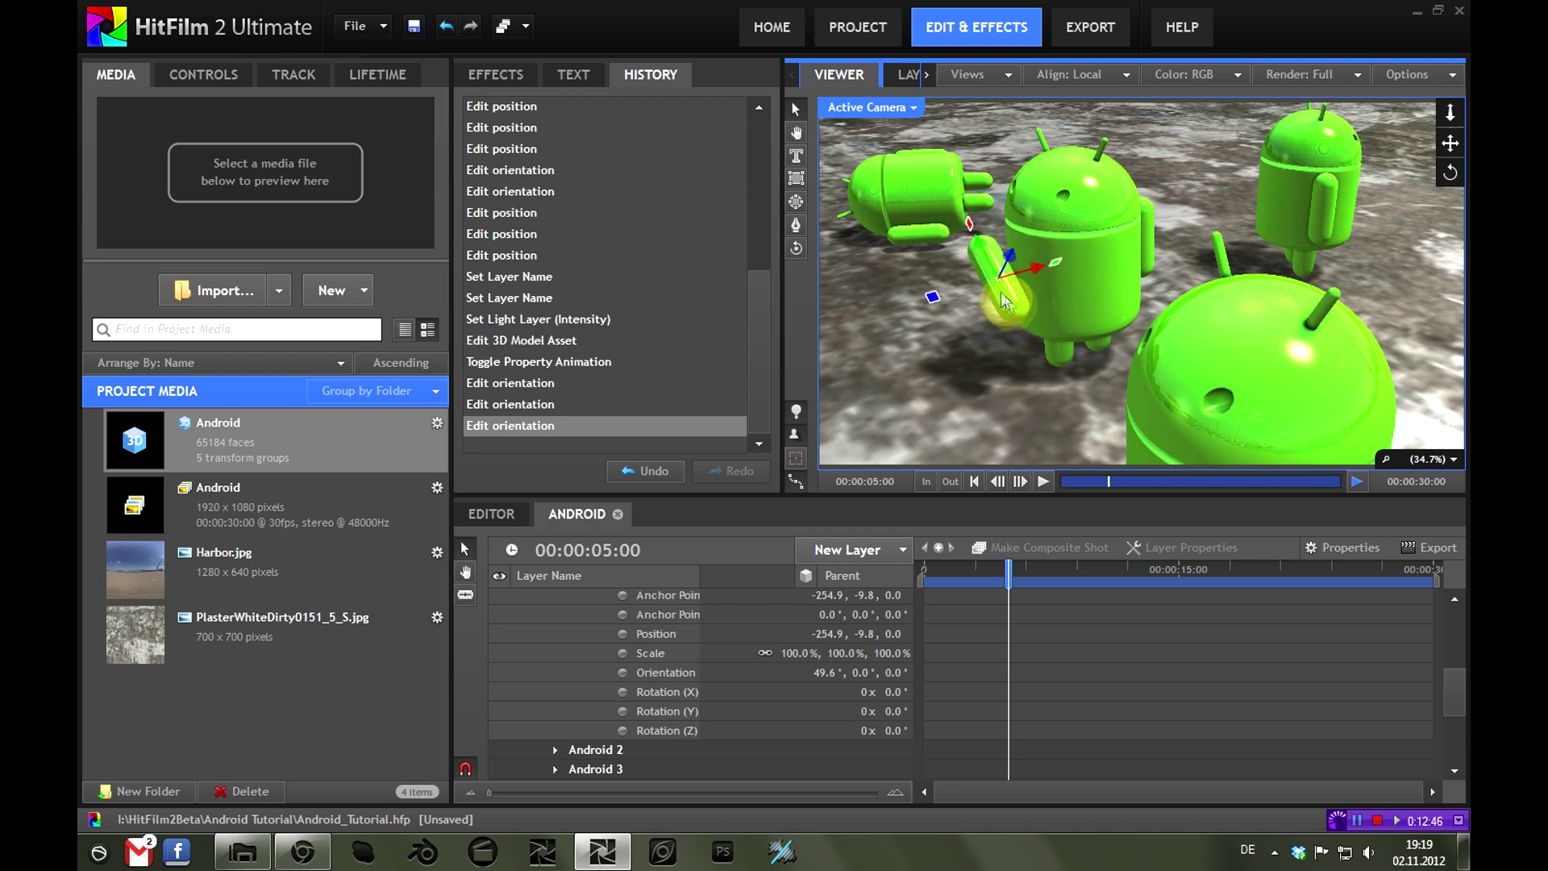
click(802, 647)
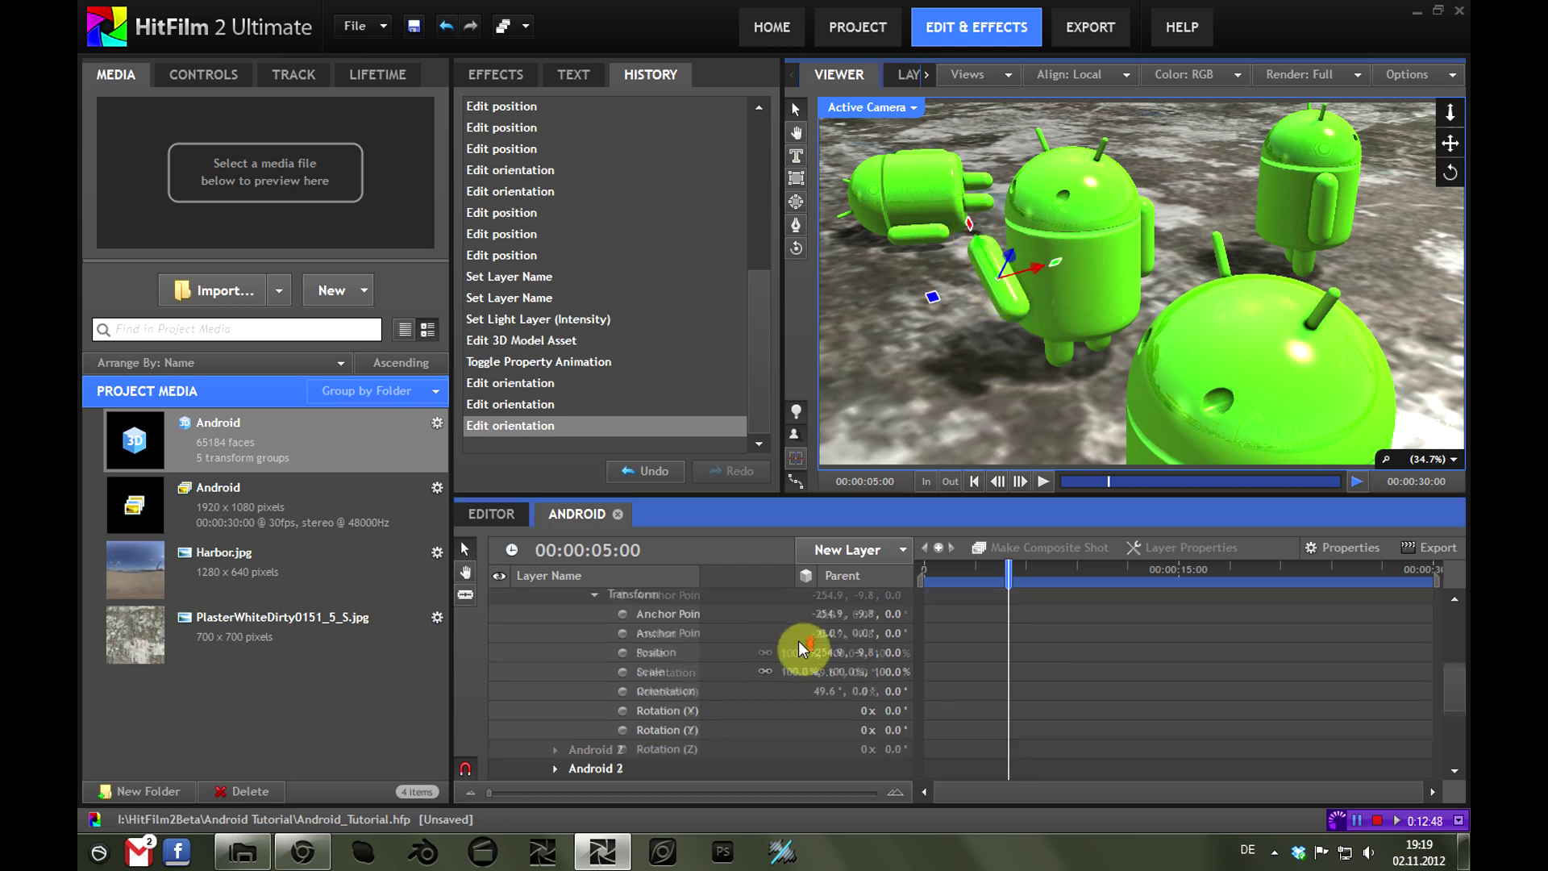
click(446, 26)
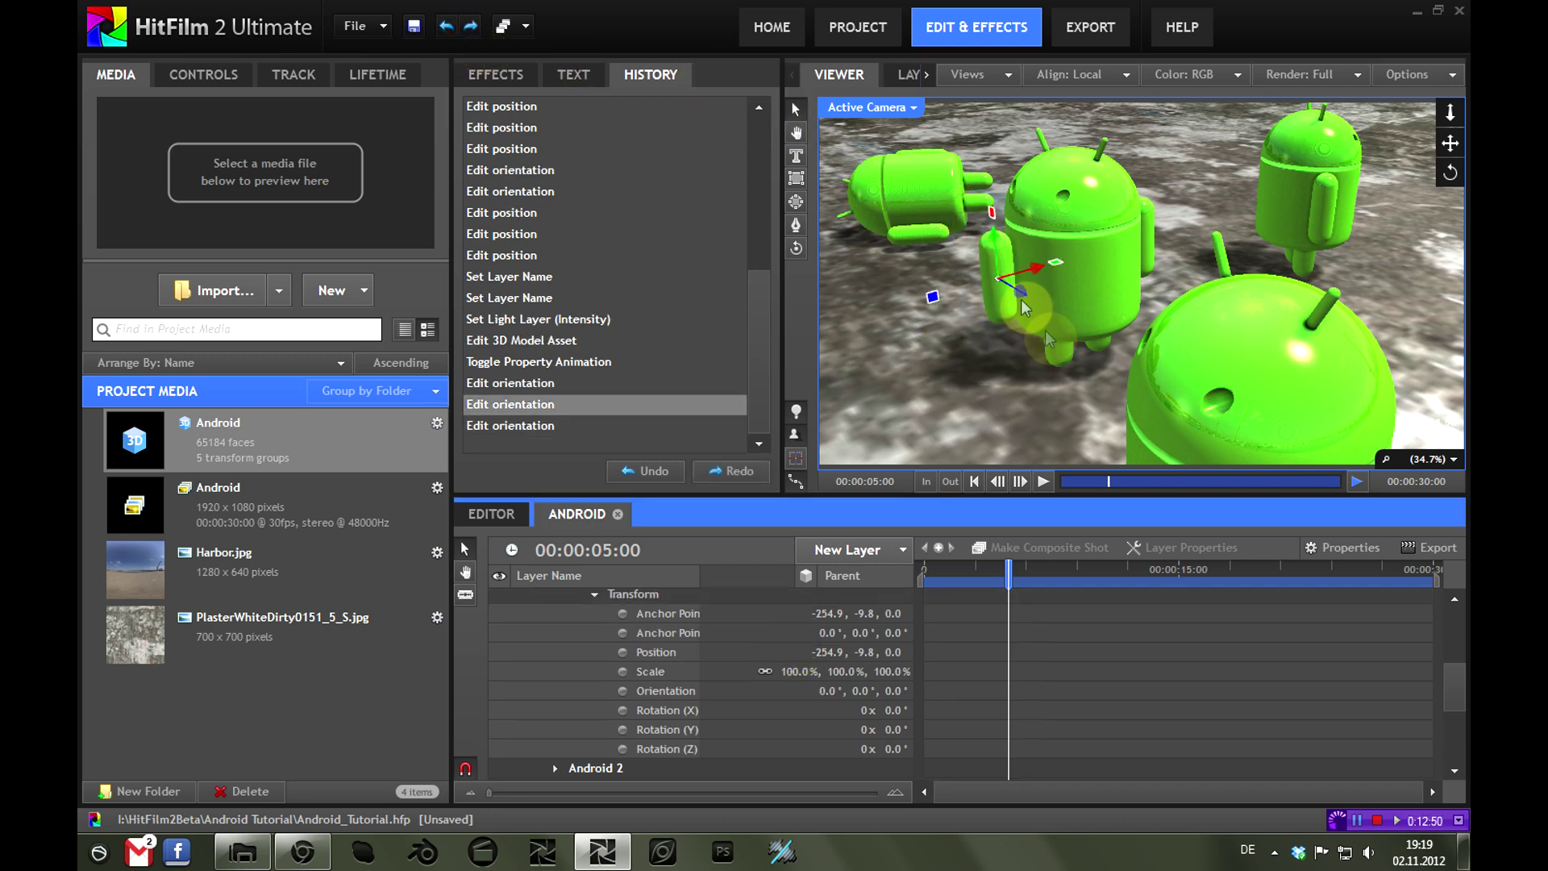
click(994, 215)
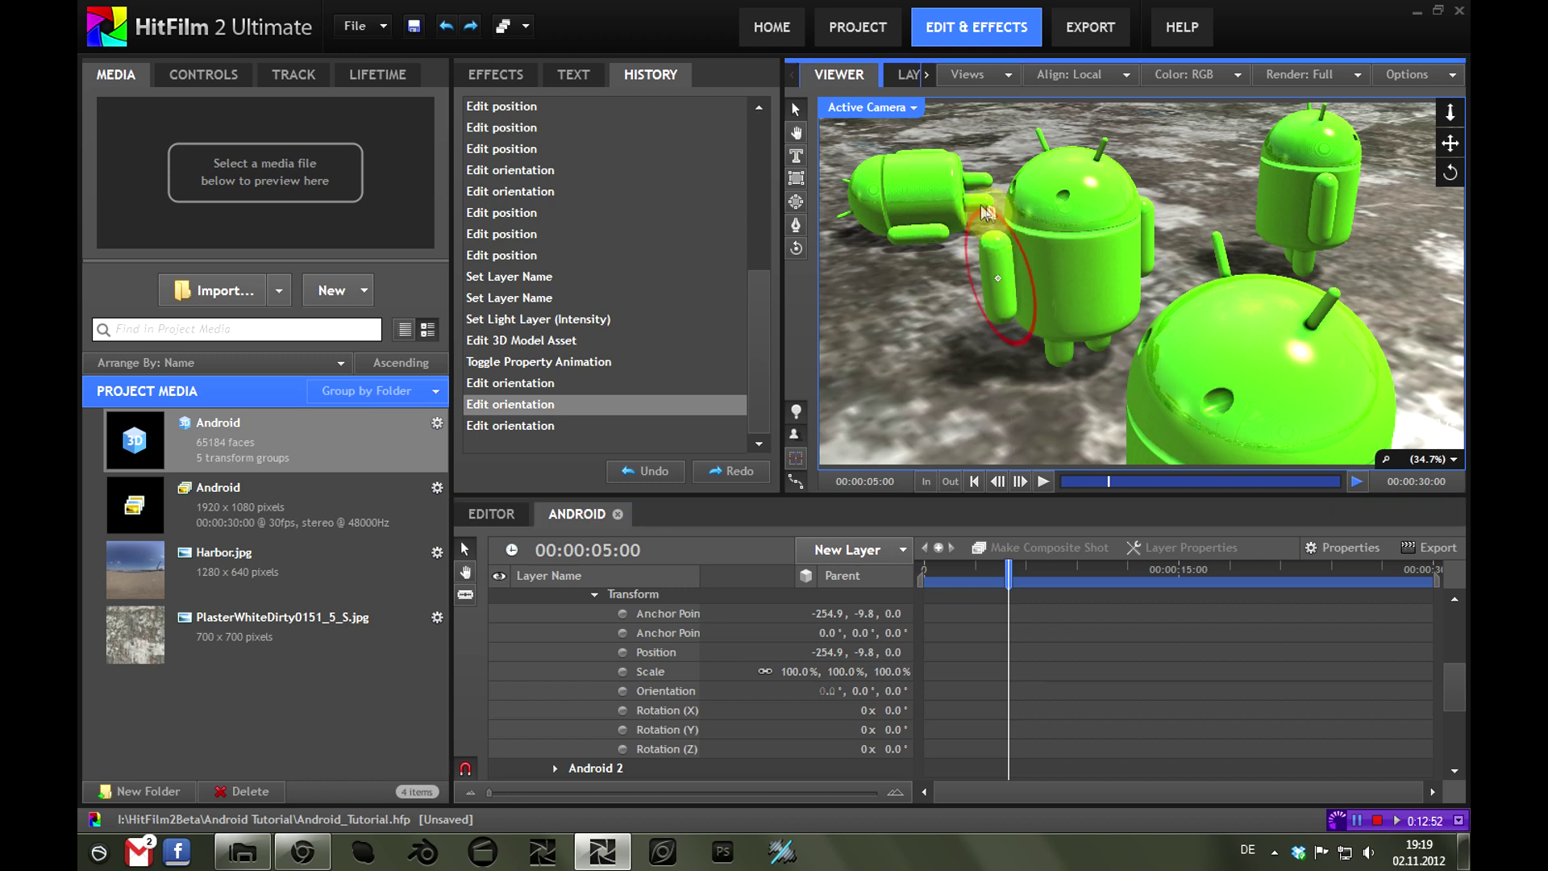
drag(986, 211, 928, 182)
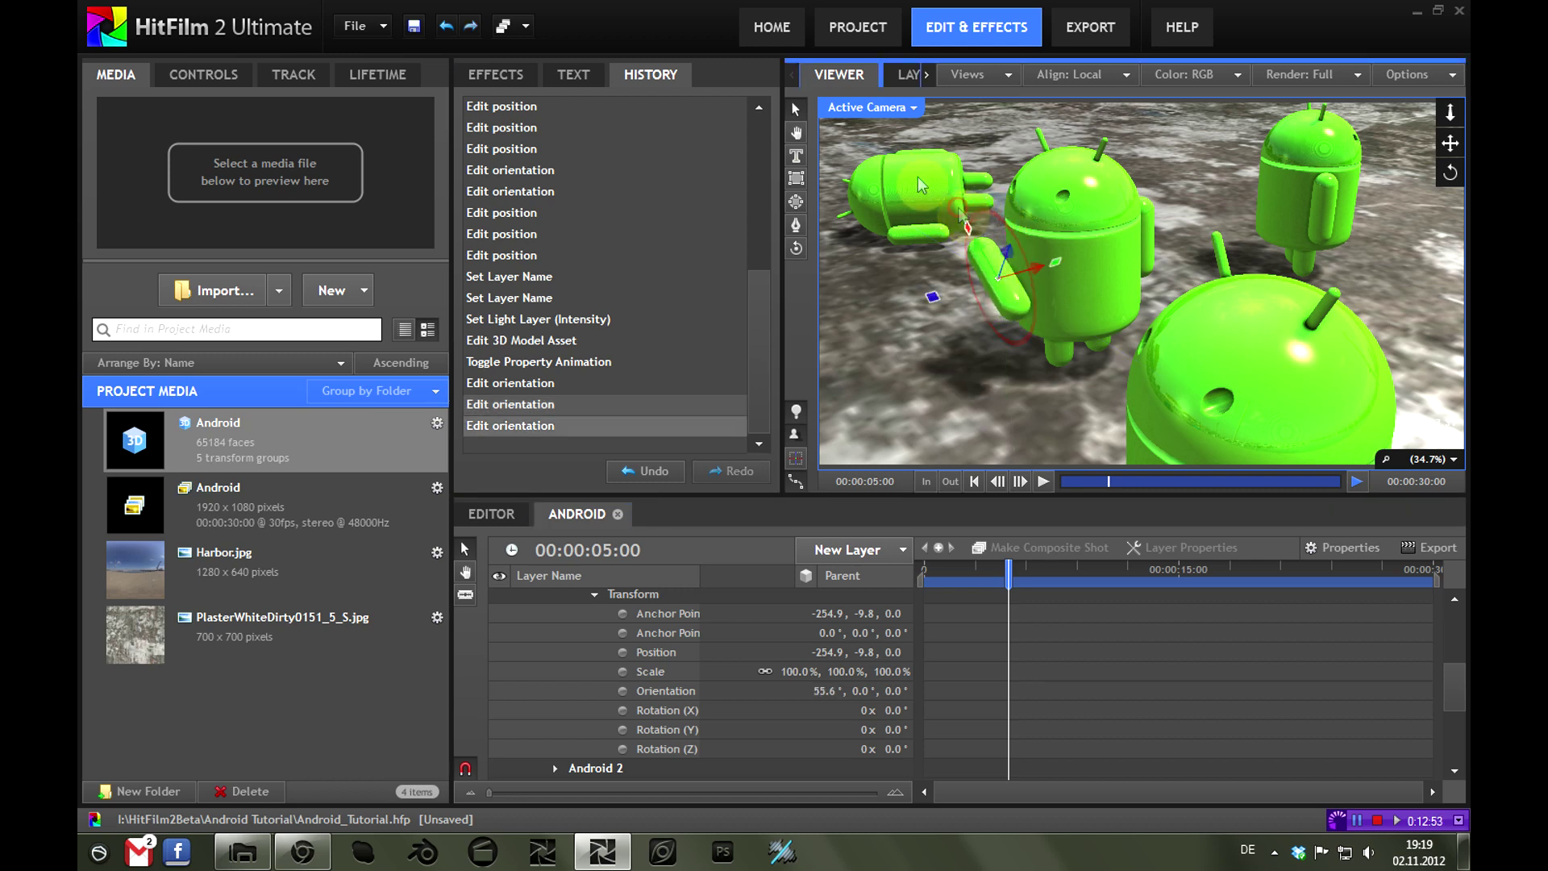
click(445, 27)
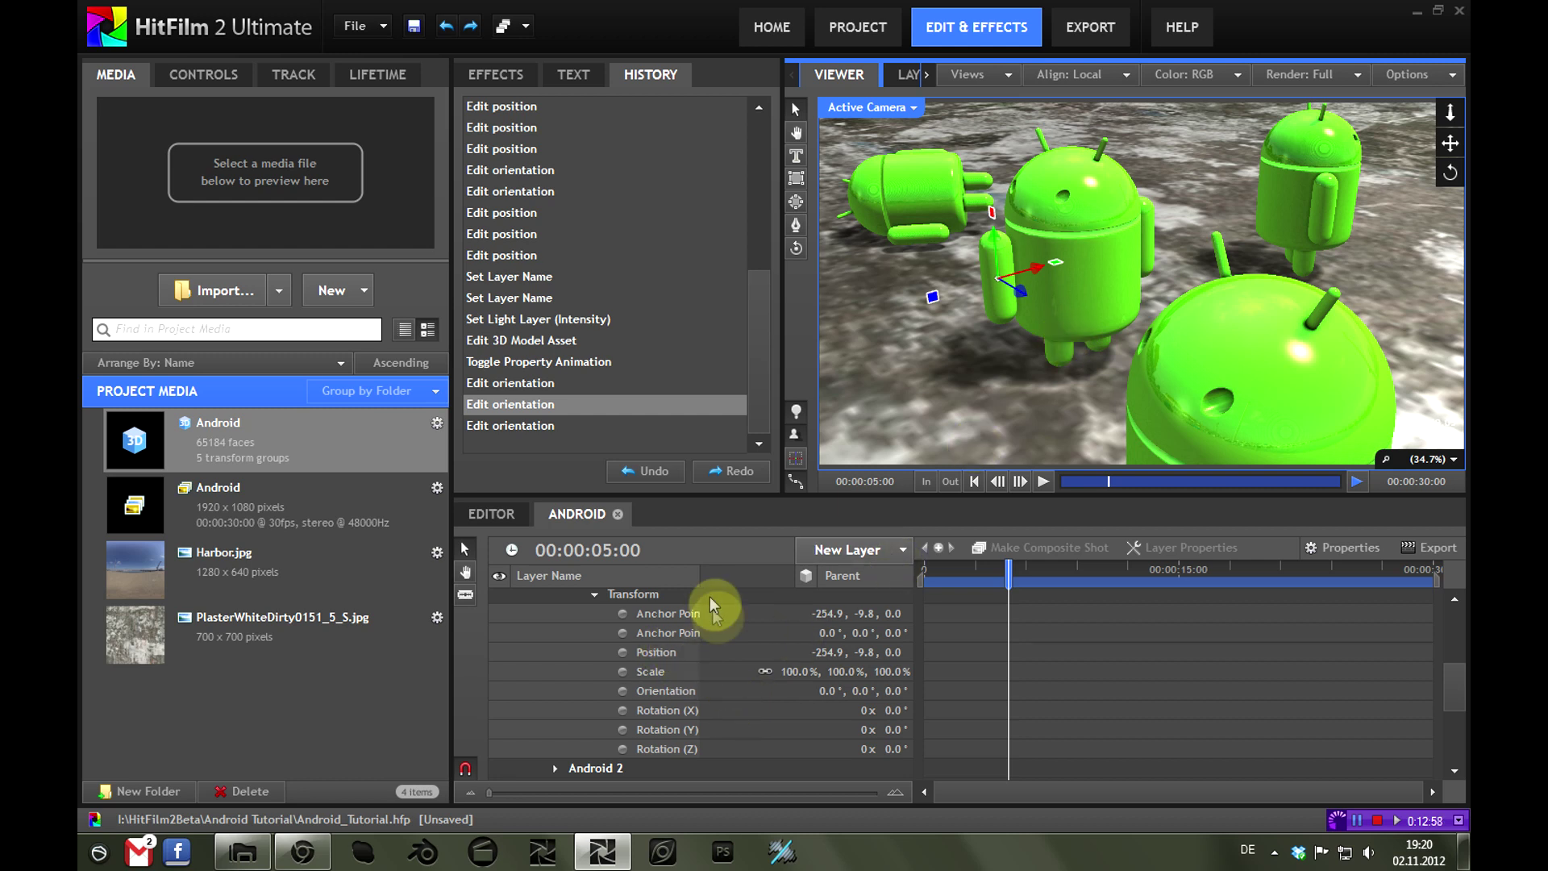
Set Group4's anchor point Y to 77.2 and position Y to 71.2, and rotate the arm to about 352.7° around X
drag(701, 575, 762, 574)
click(690, 615)
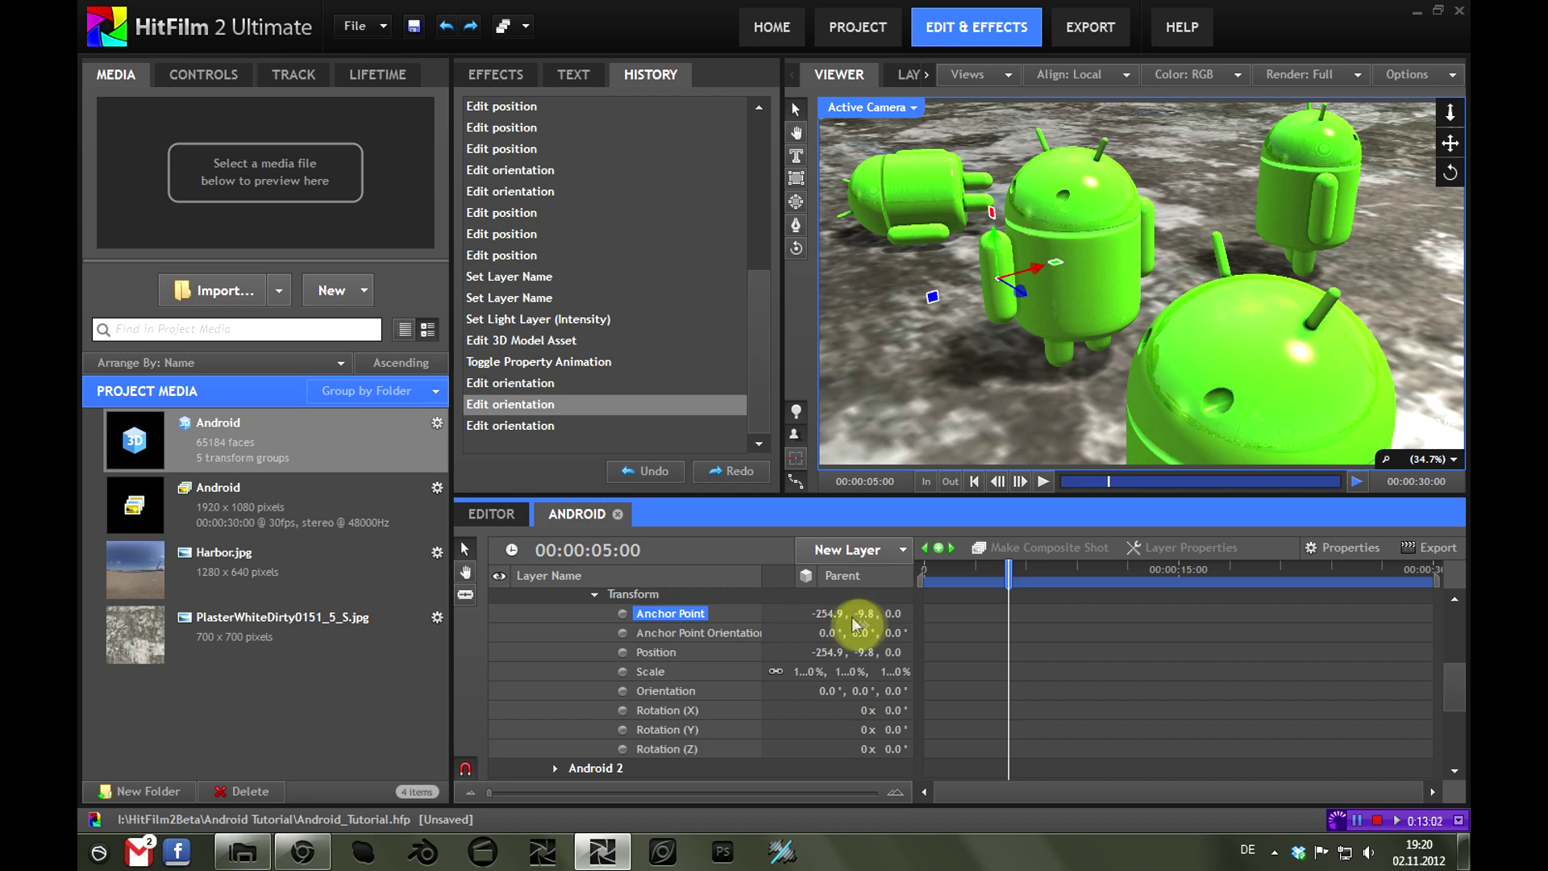
drag(863, 613, 972, 626)
click(446, 27)
click(446, 26)
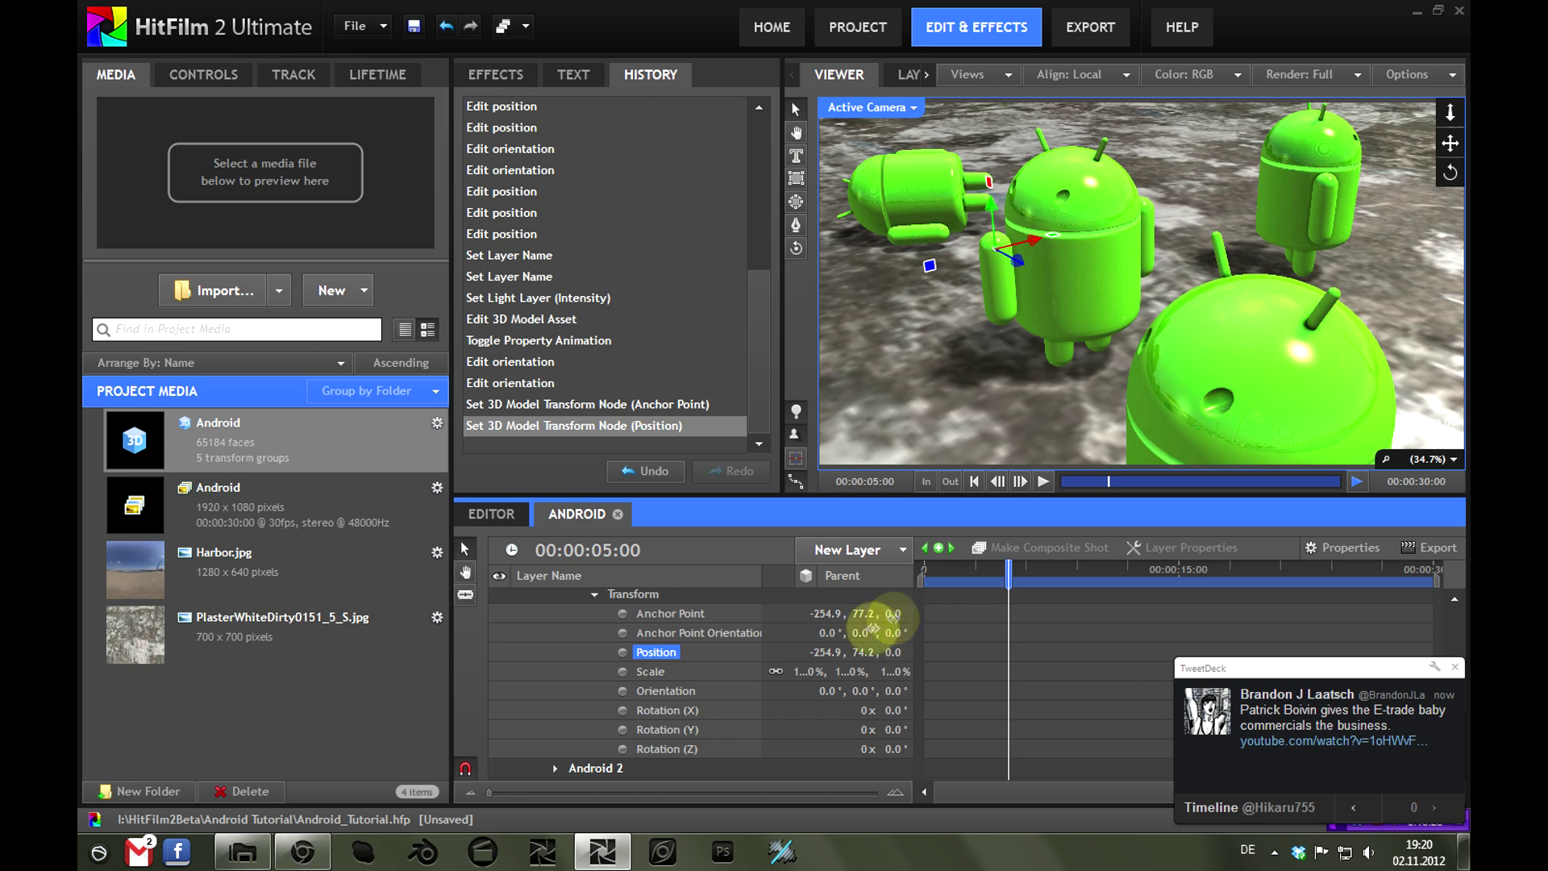
click(860, 651)
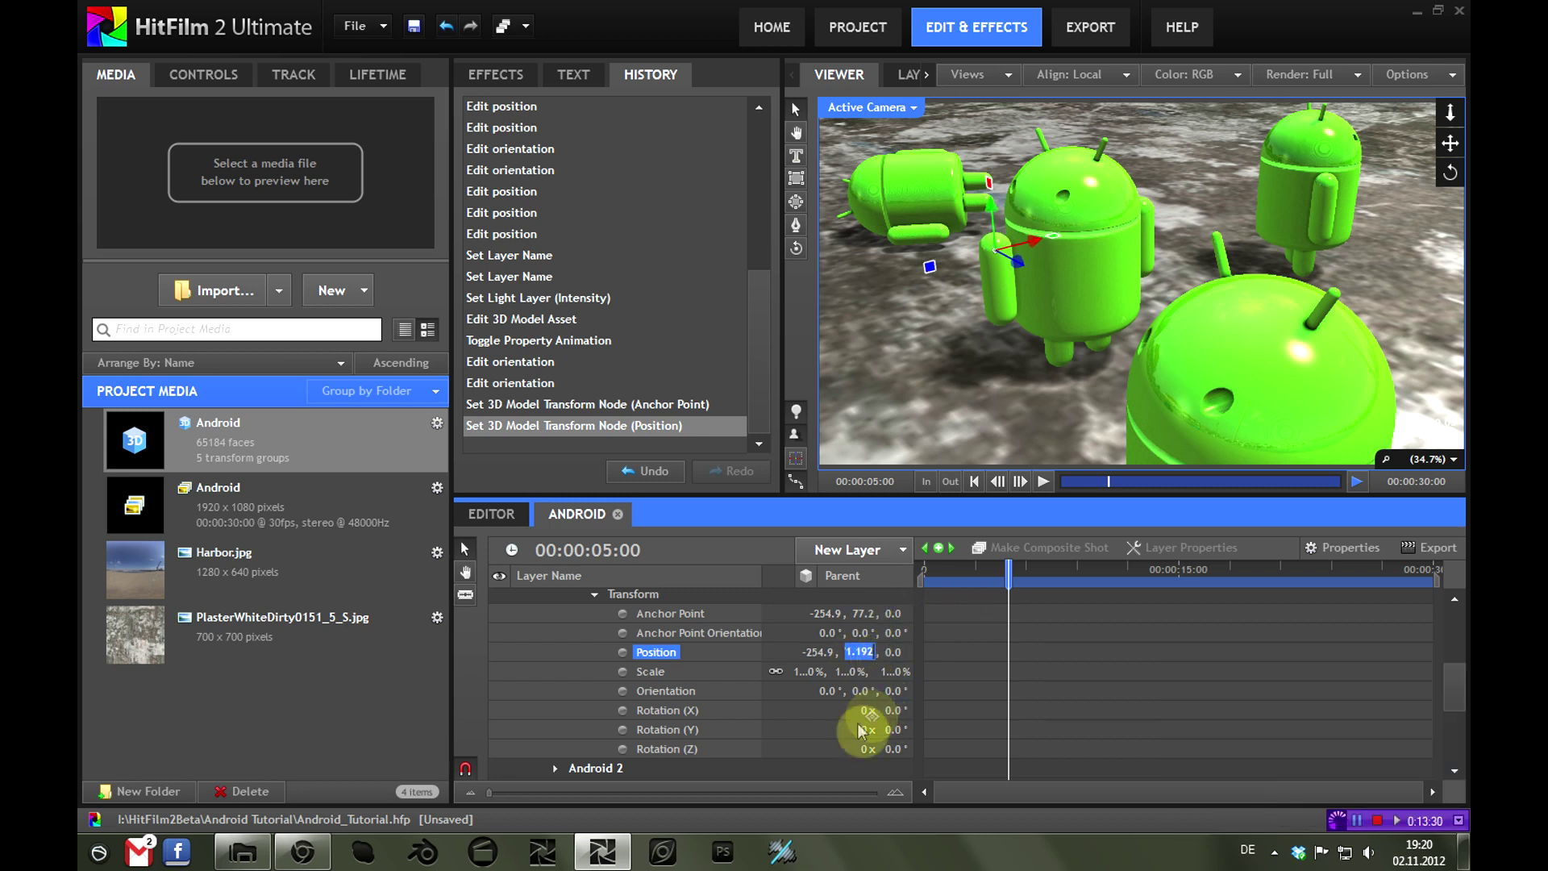
drag(989, 181, 971, 391)
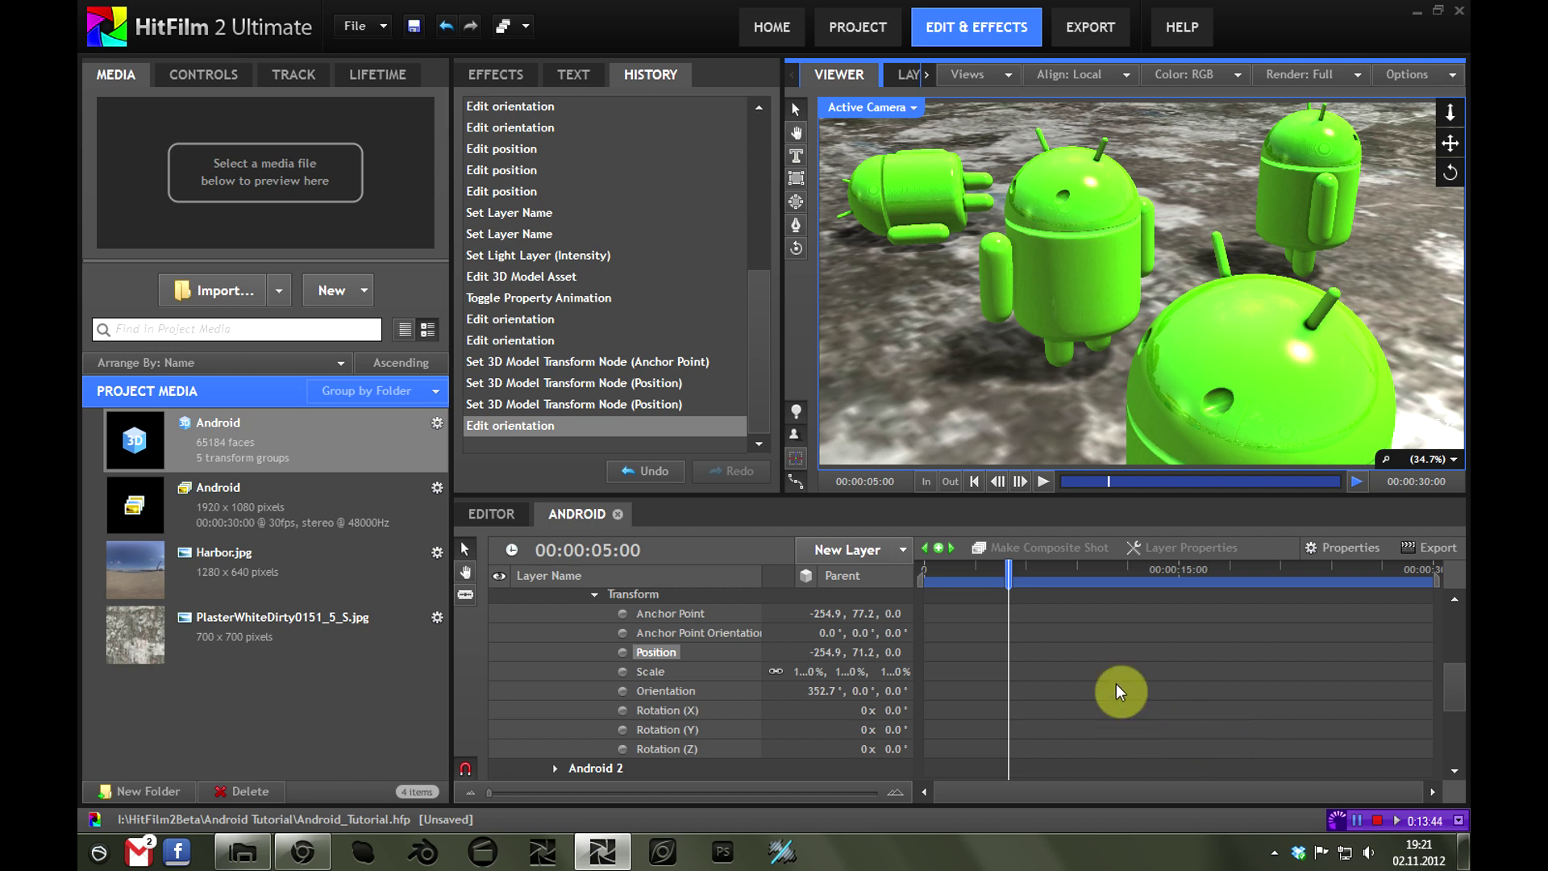
Collapse Group4, Android 1 and the whole Android layer in the timeline
scroll(666, 681, up, 3)
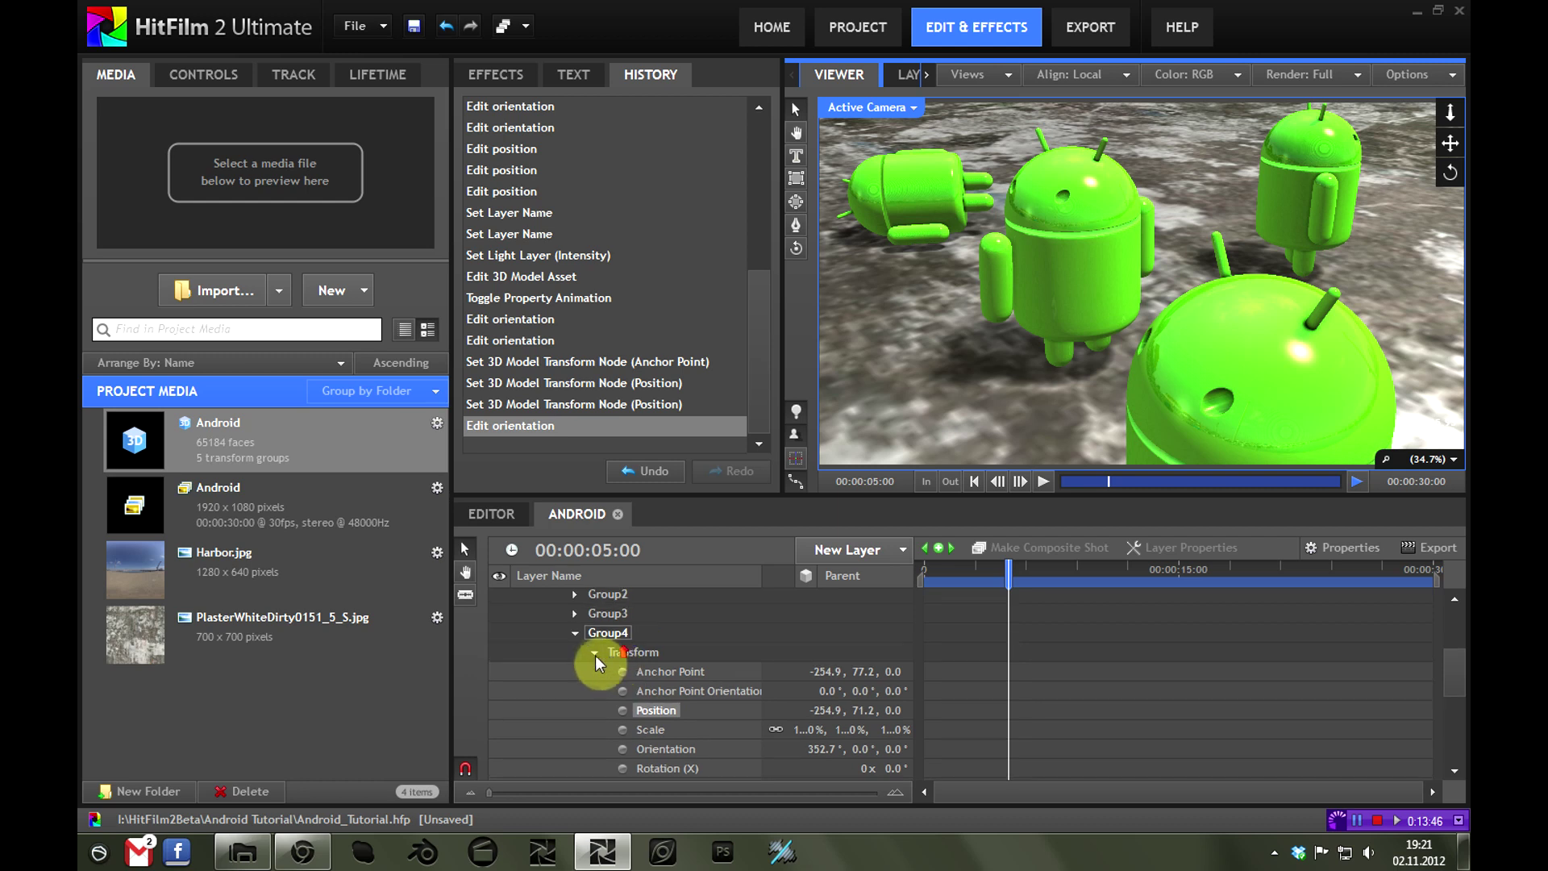
click(594, 652)
click(576, 633)
scroll(583, 655, up, 2)
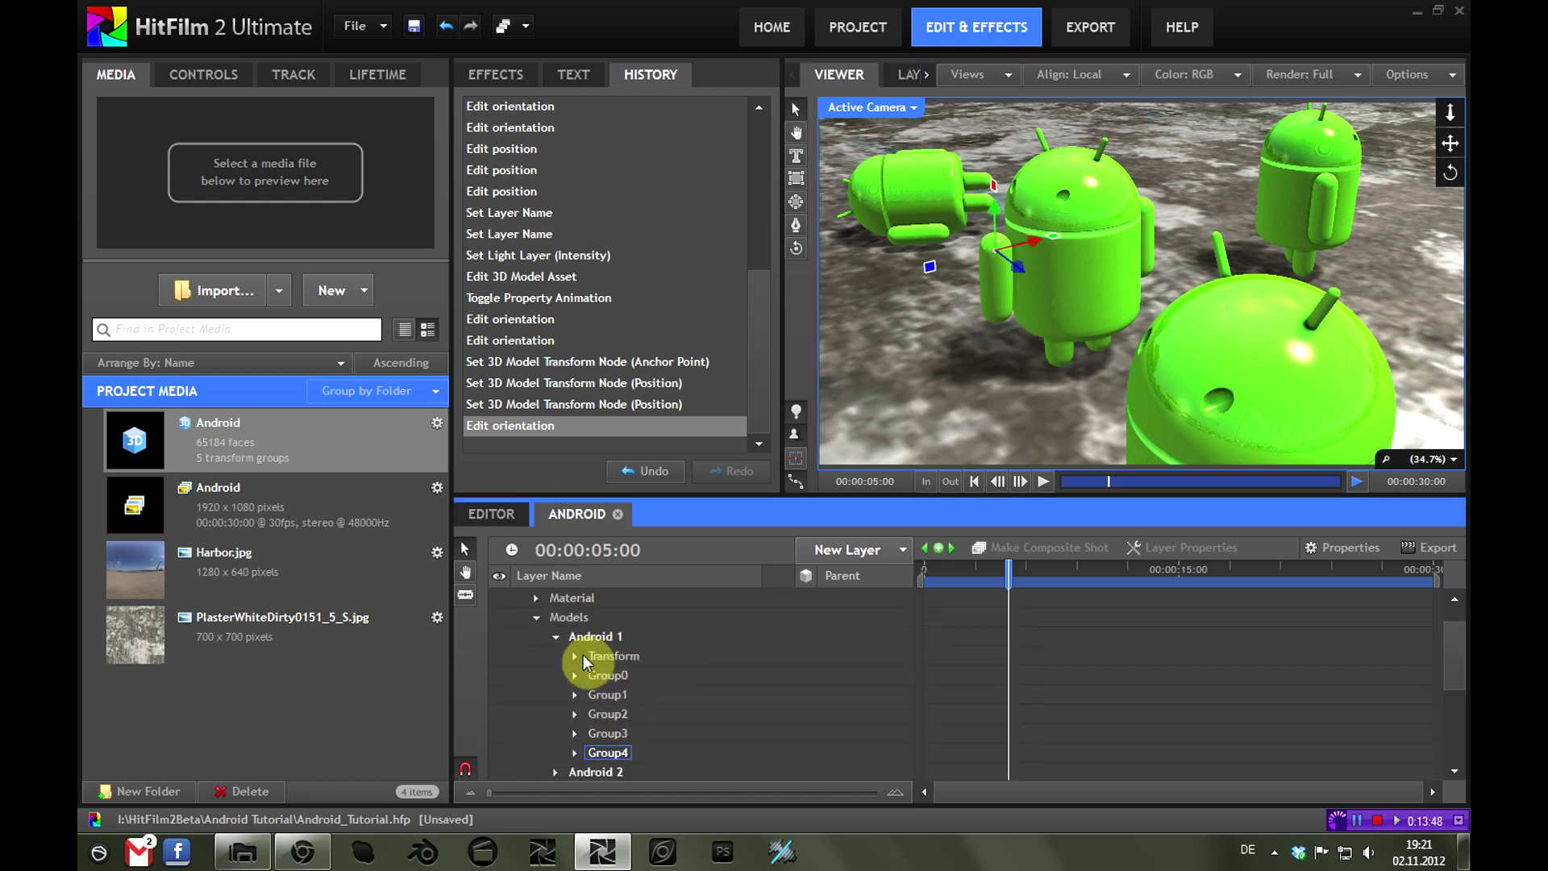
click(556, 639)
scroll(629, 668, up, 2)
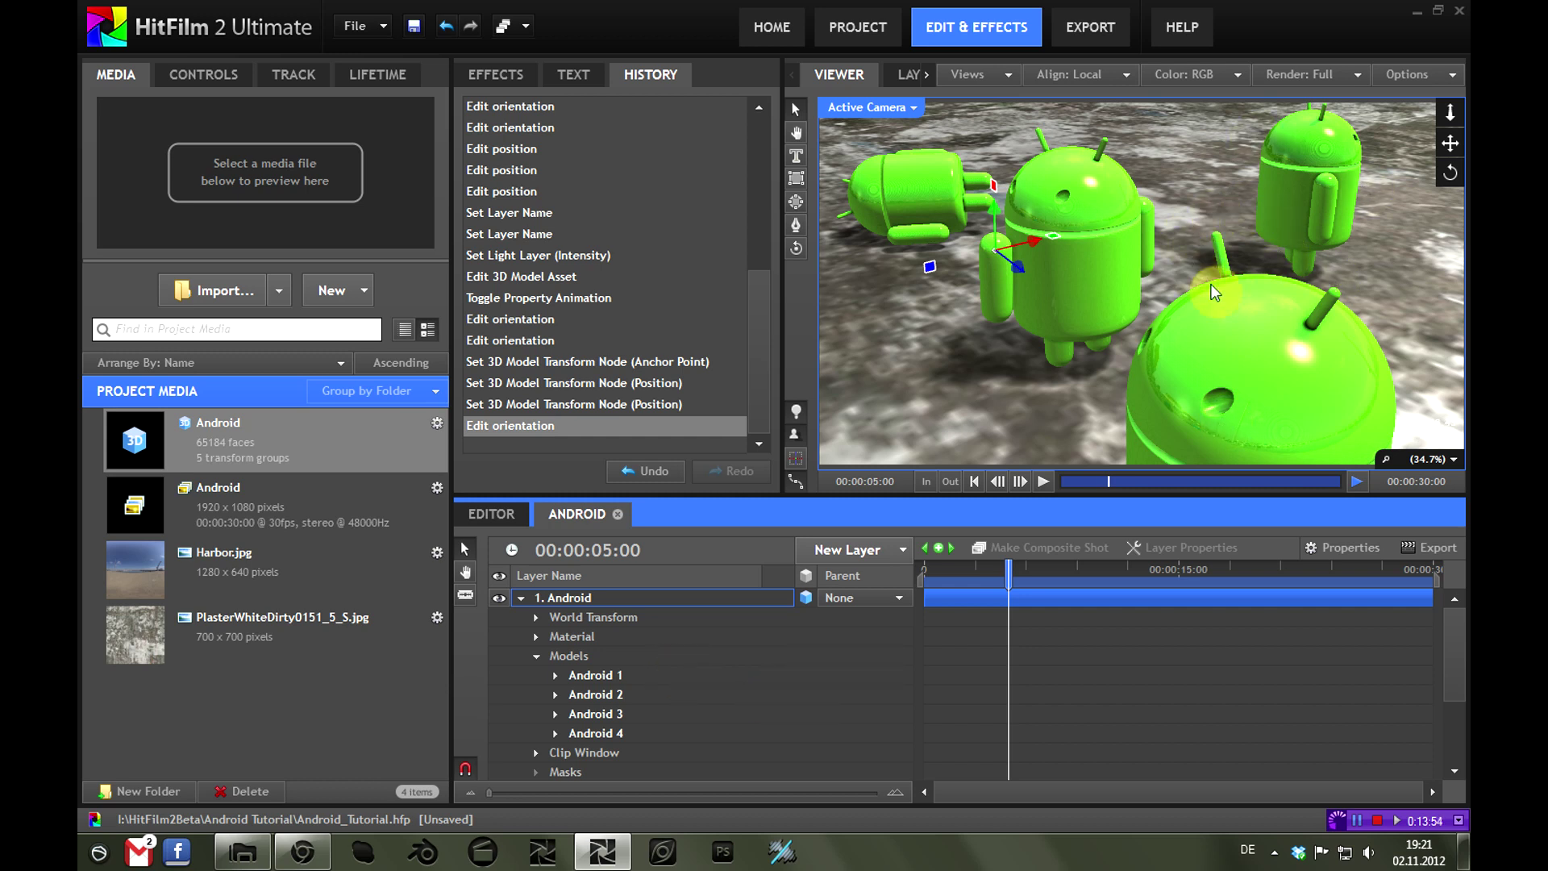
click(522, 597)
Enable Depth of Field in the New Camera layer's properties
click(637, 677)
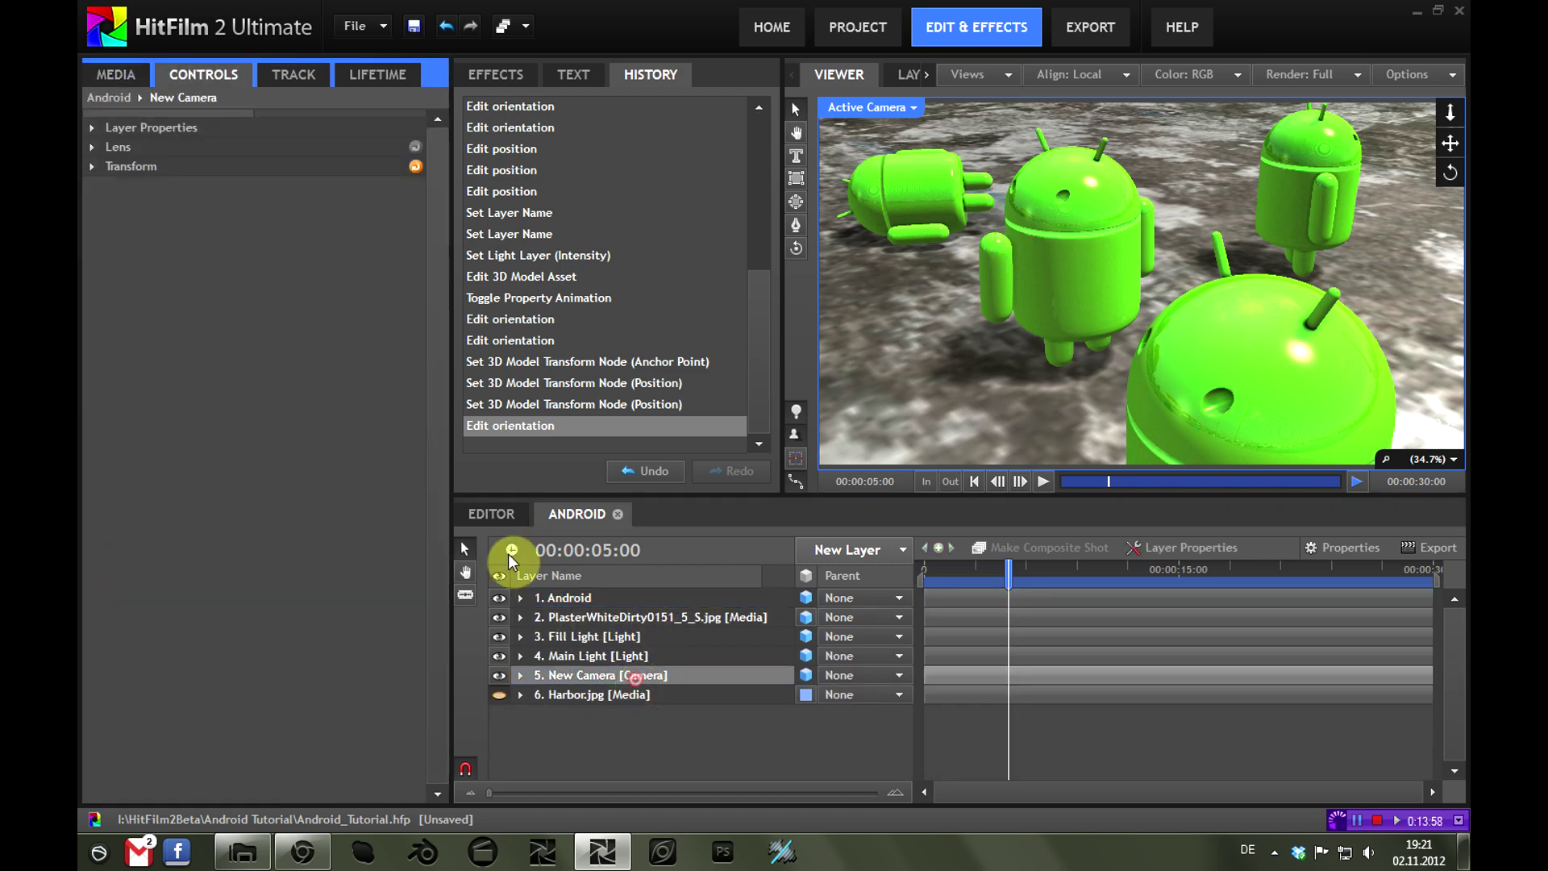
click(93, 129)
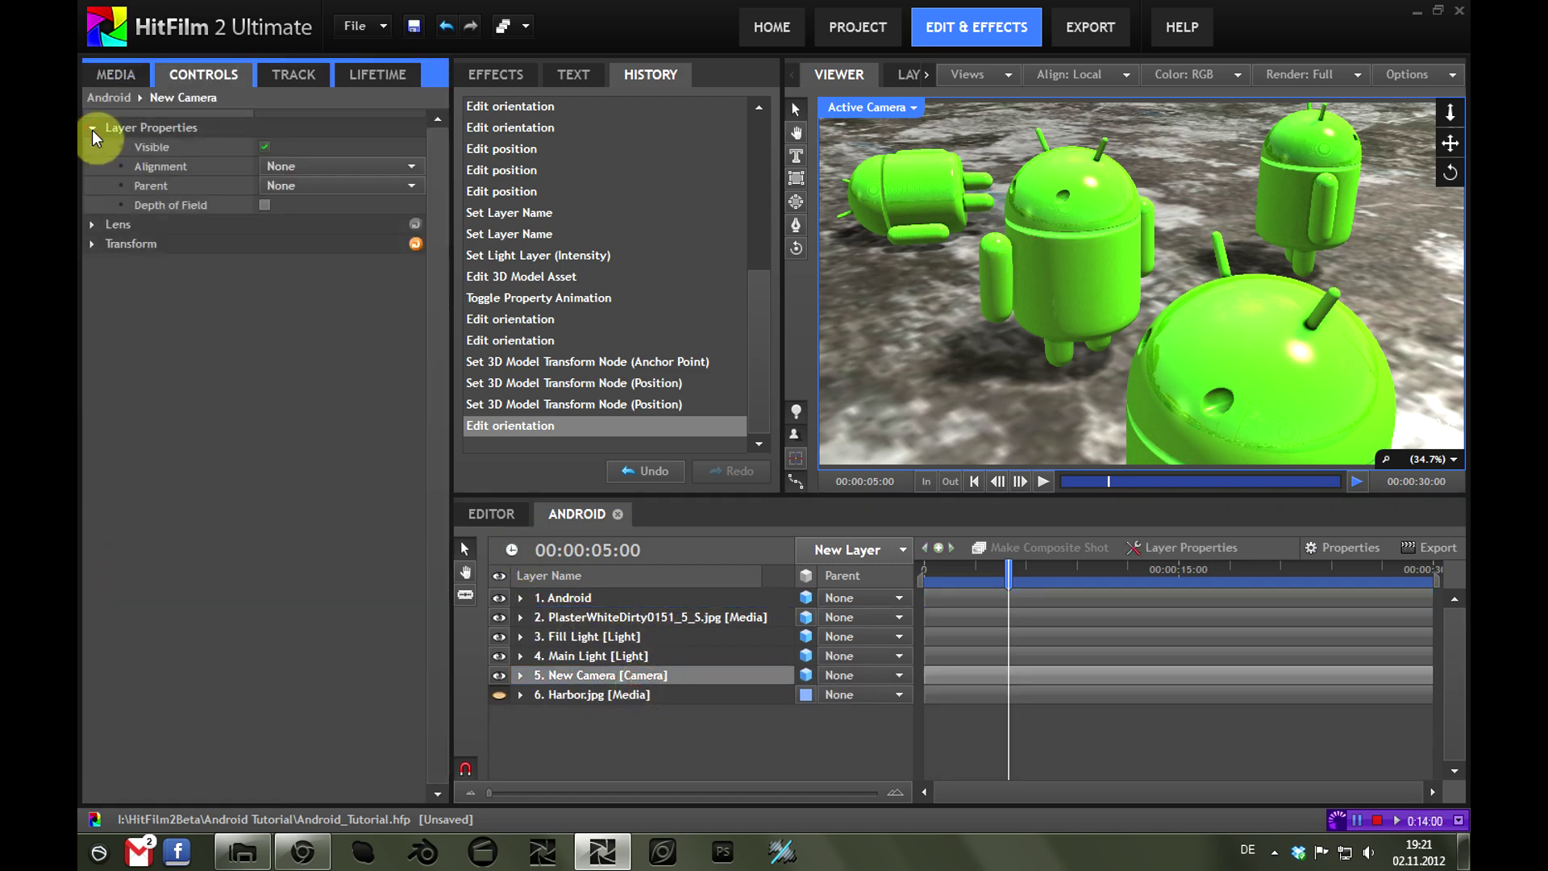
click(263, 205)
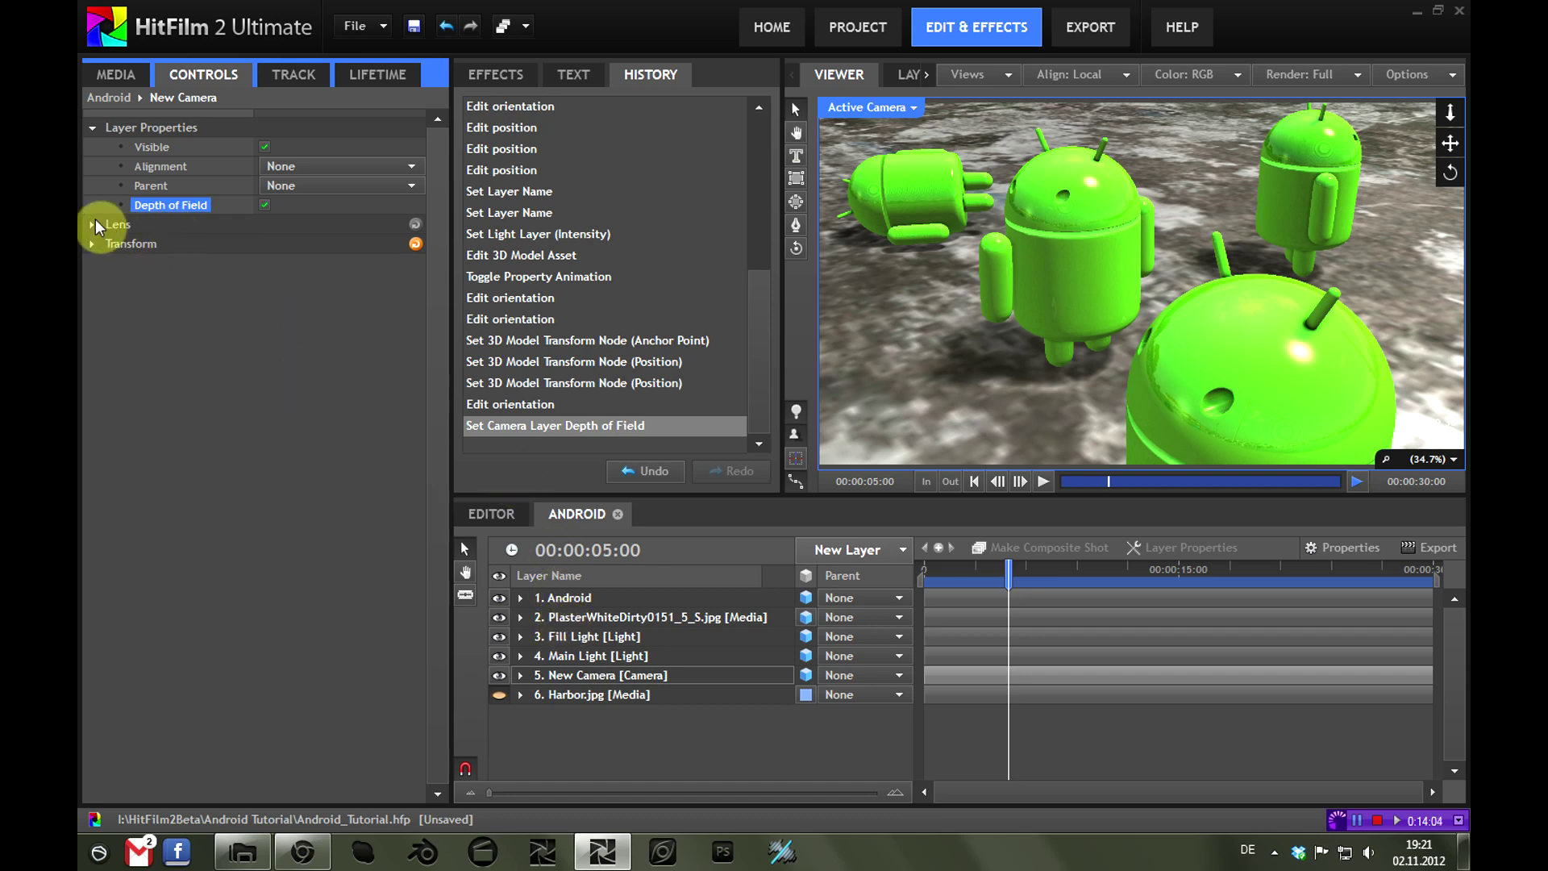
Check the Android layer's controls, and set New Camera's lens Aperture to about 88.7
click(568, 604)
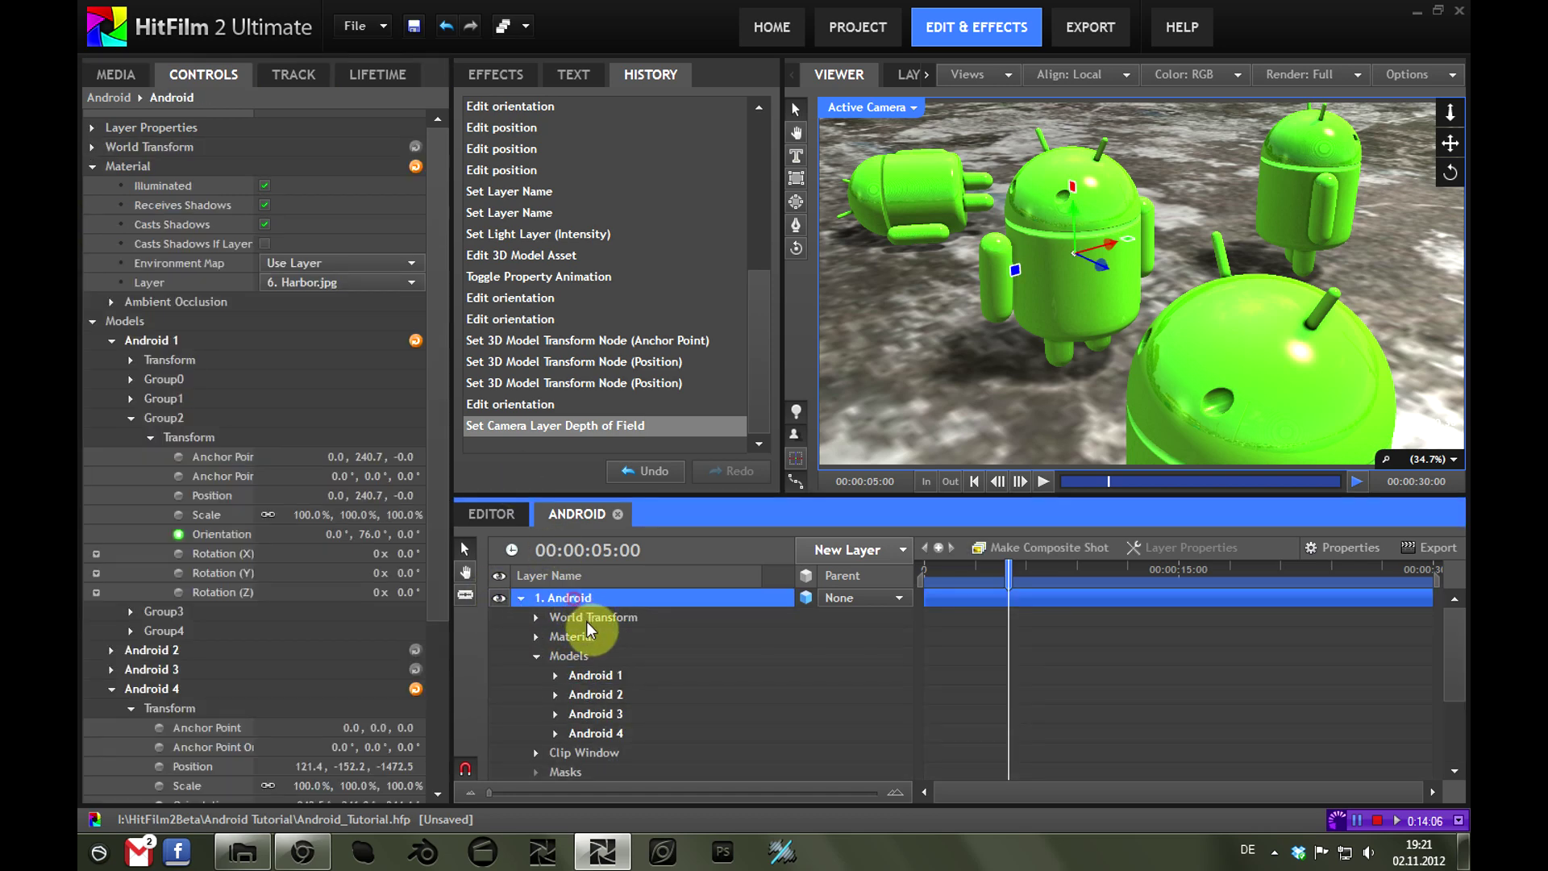
click(153, 306)
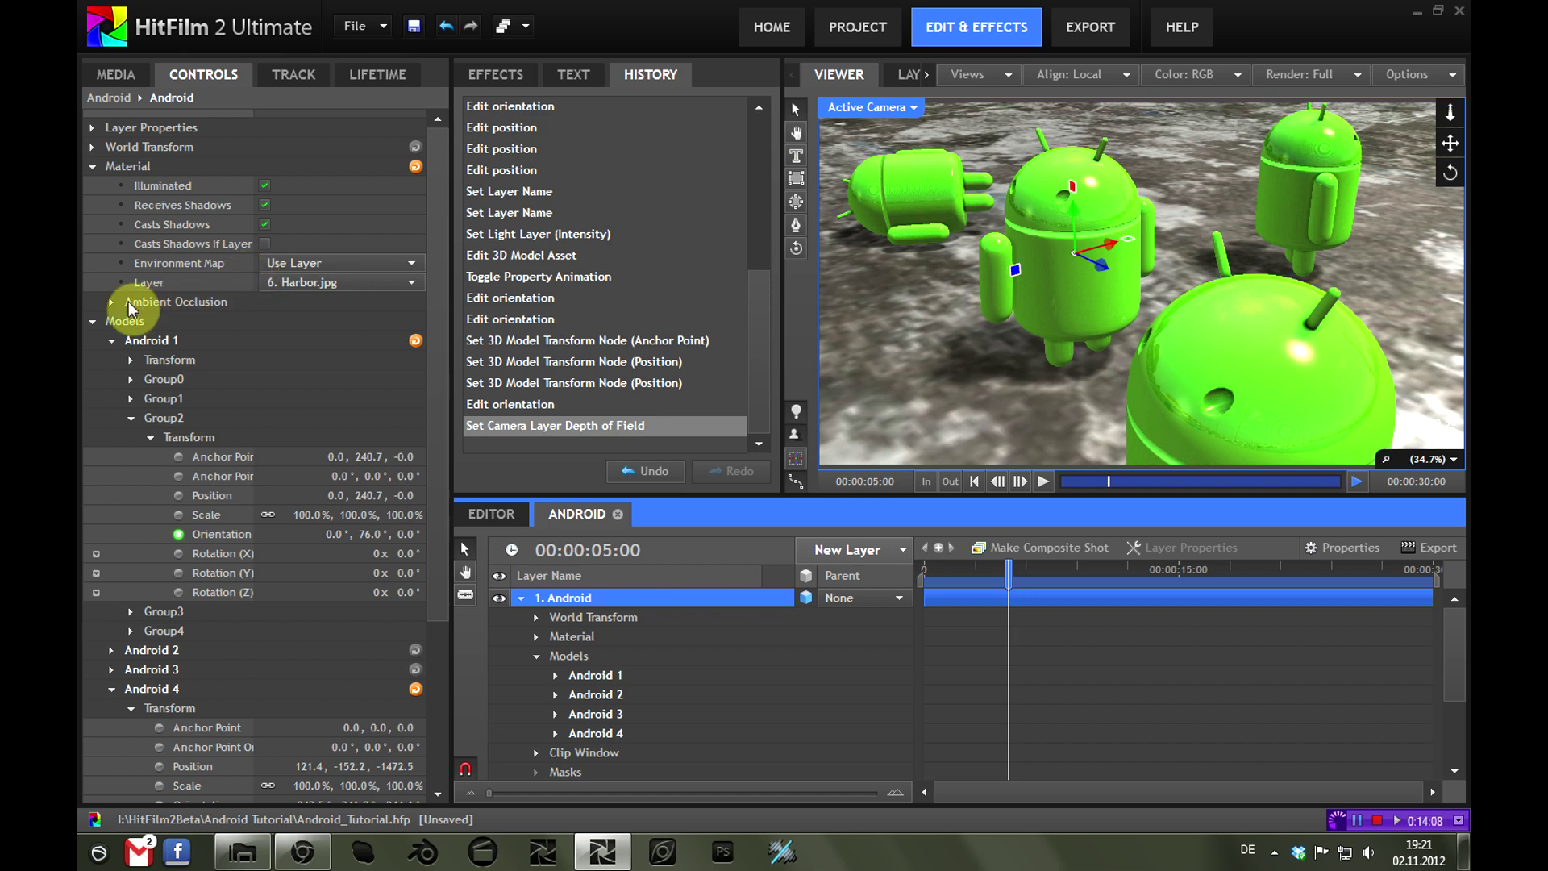
scroll(251, 435, down, 4)
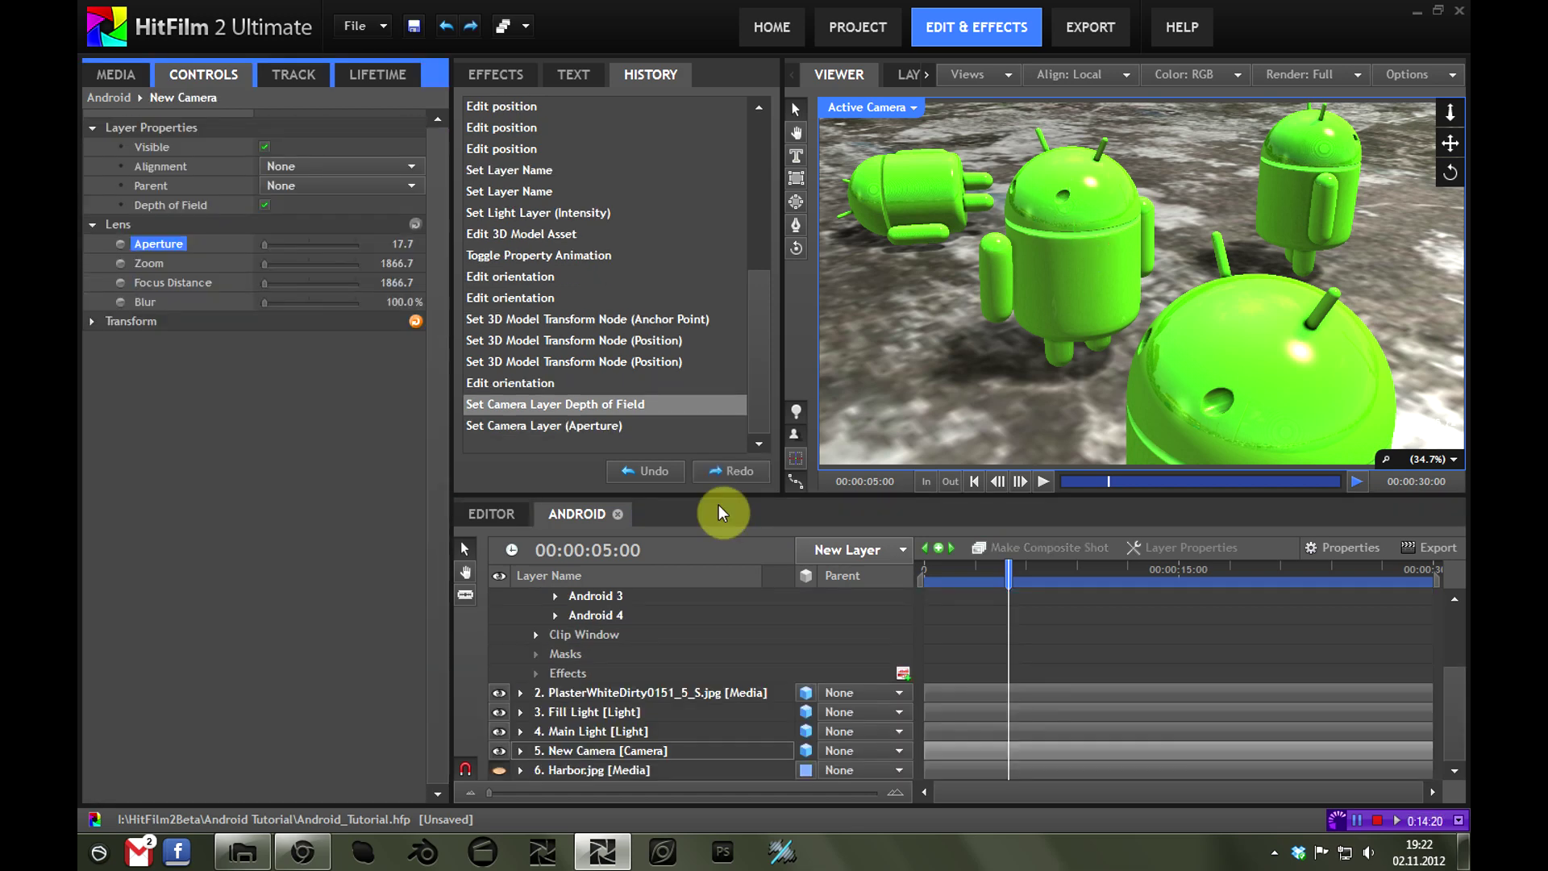
click(626, 751)
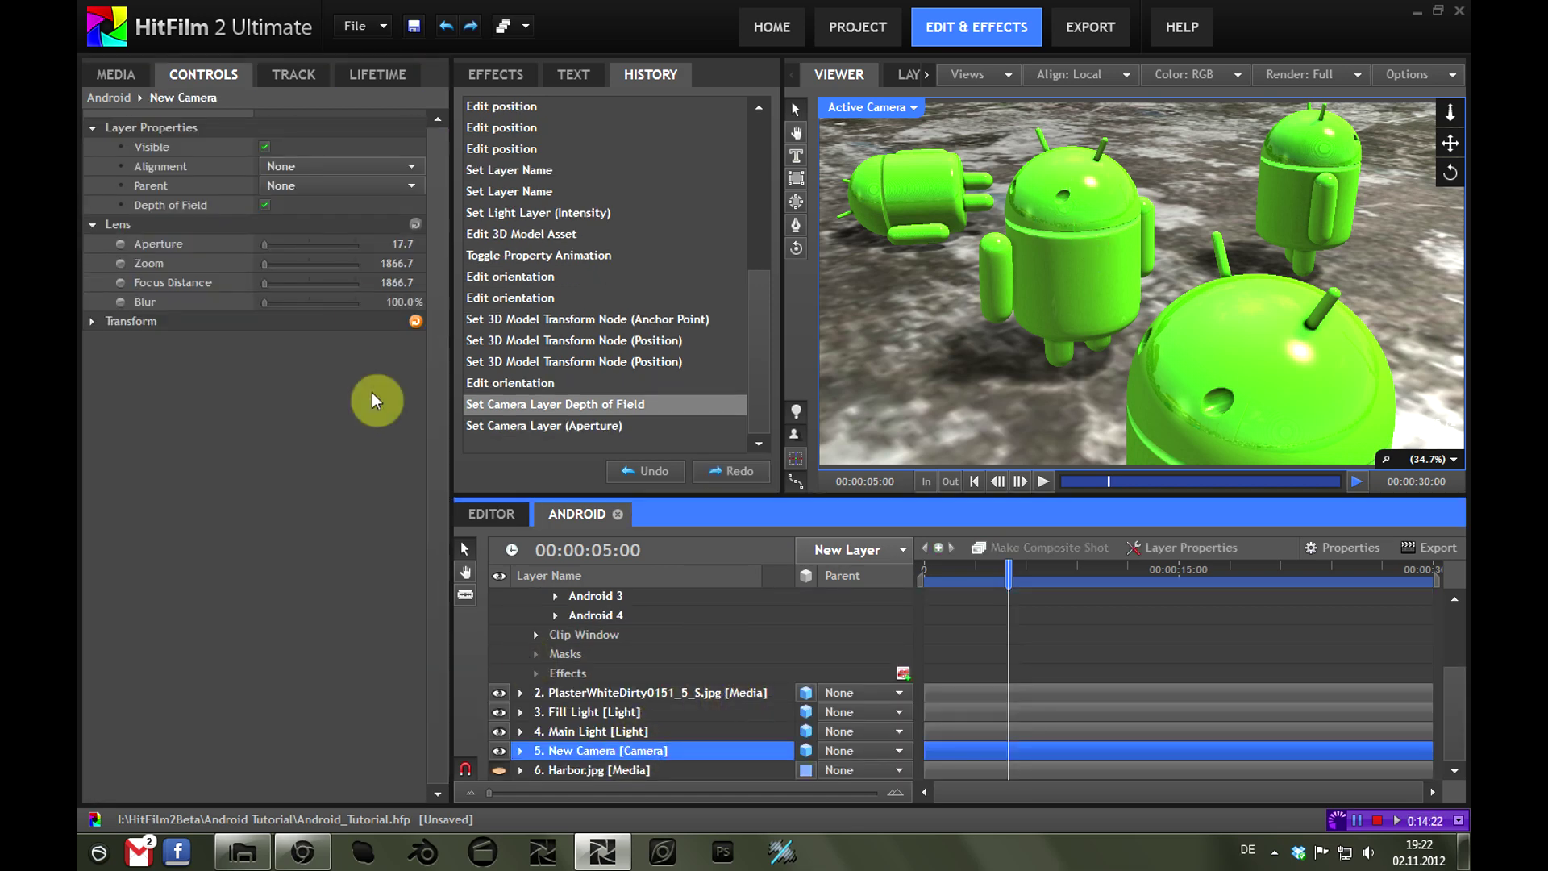
drag(399, 242, 476, 244)
Inspect the depth-of-field blur up close on the foreground Android and Android 1's head, and restore the viewer to Scale to Fit
scroll(1330, 347, up, 2)
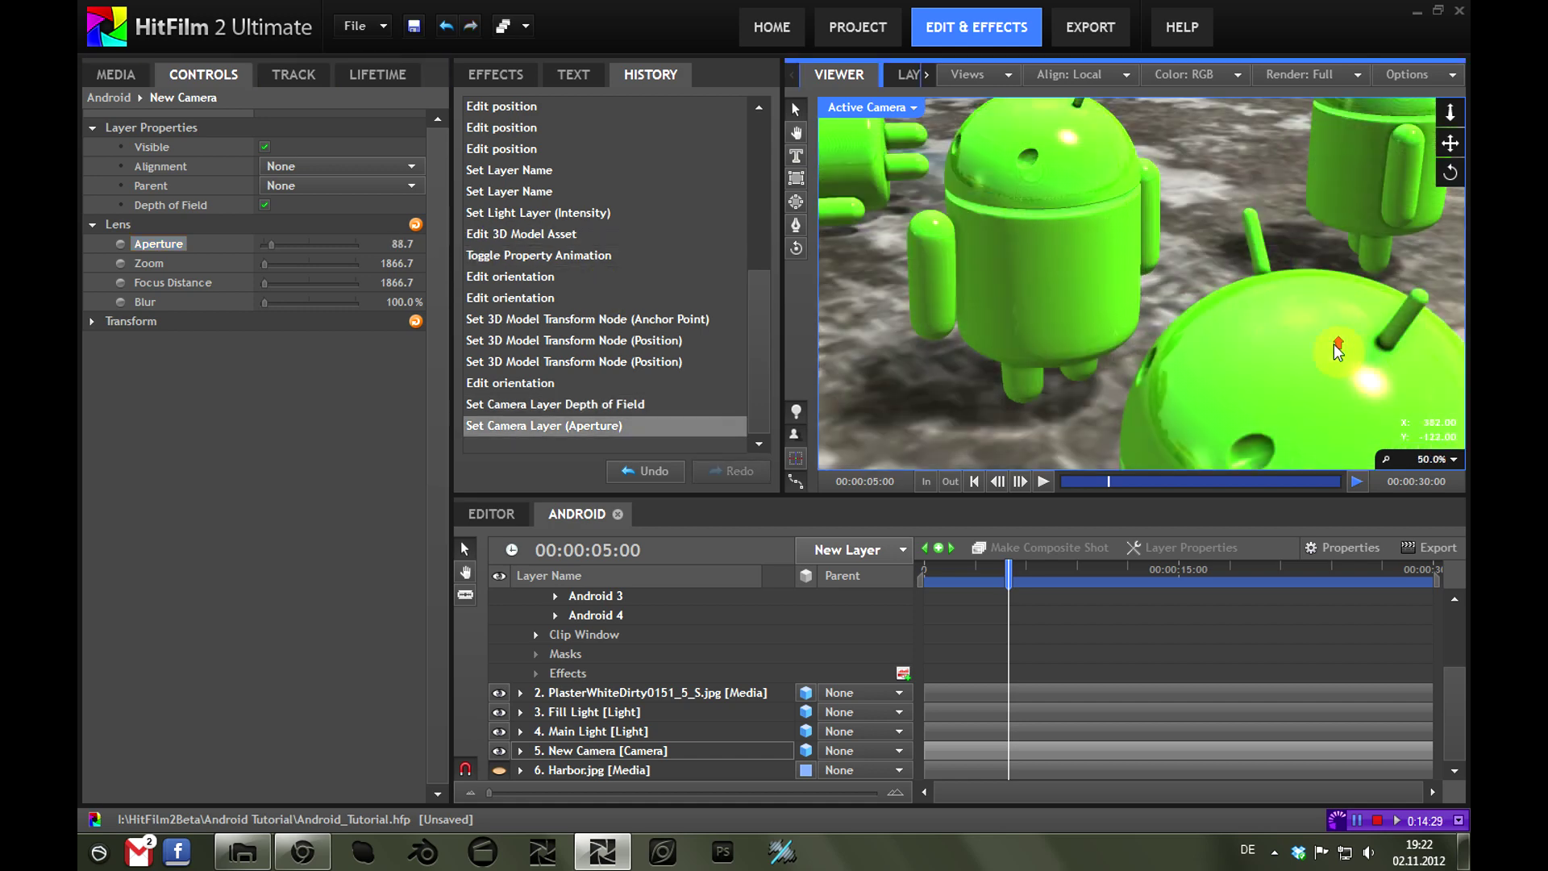
scroll(1384, 367, up, 2)
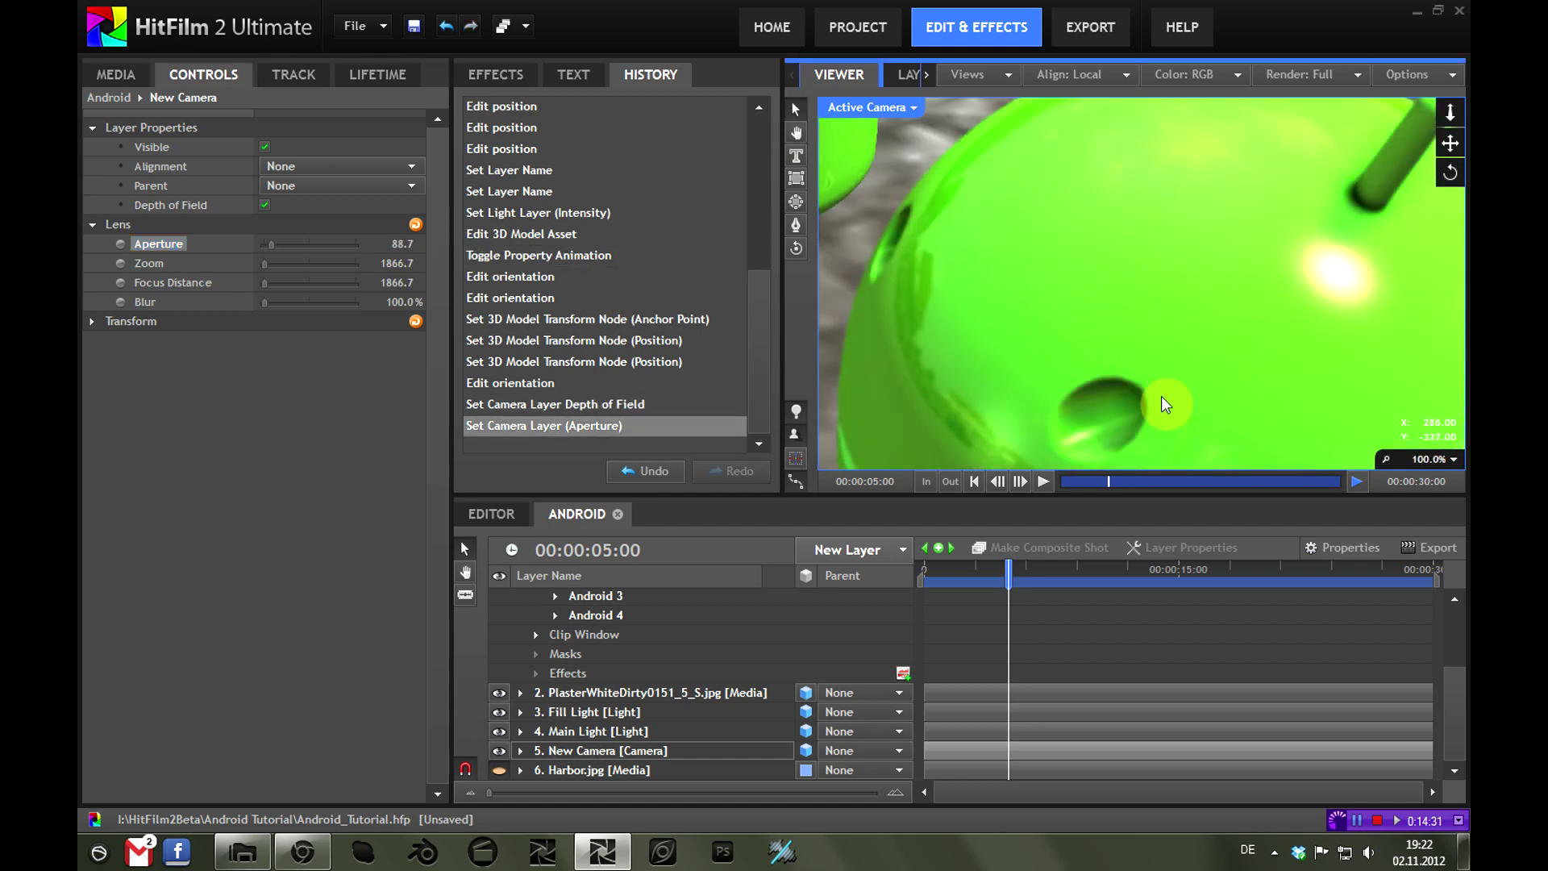
drag(1000, 206, 1219, 435)
drag(933, 403, 1056, 284)
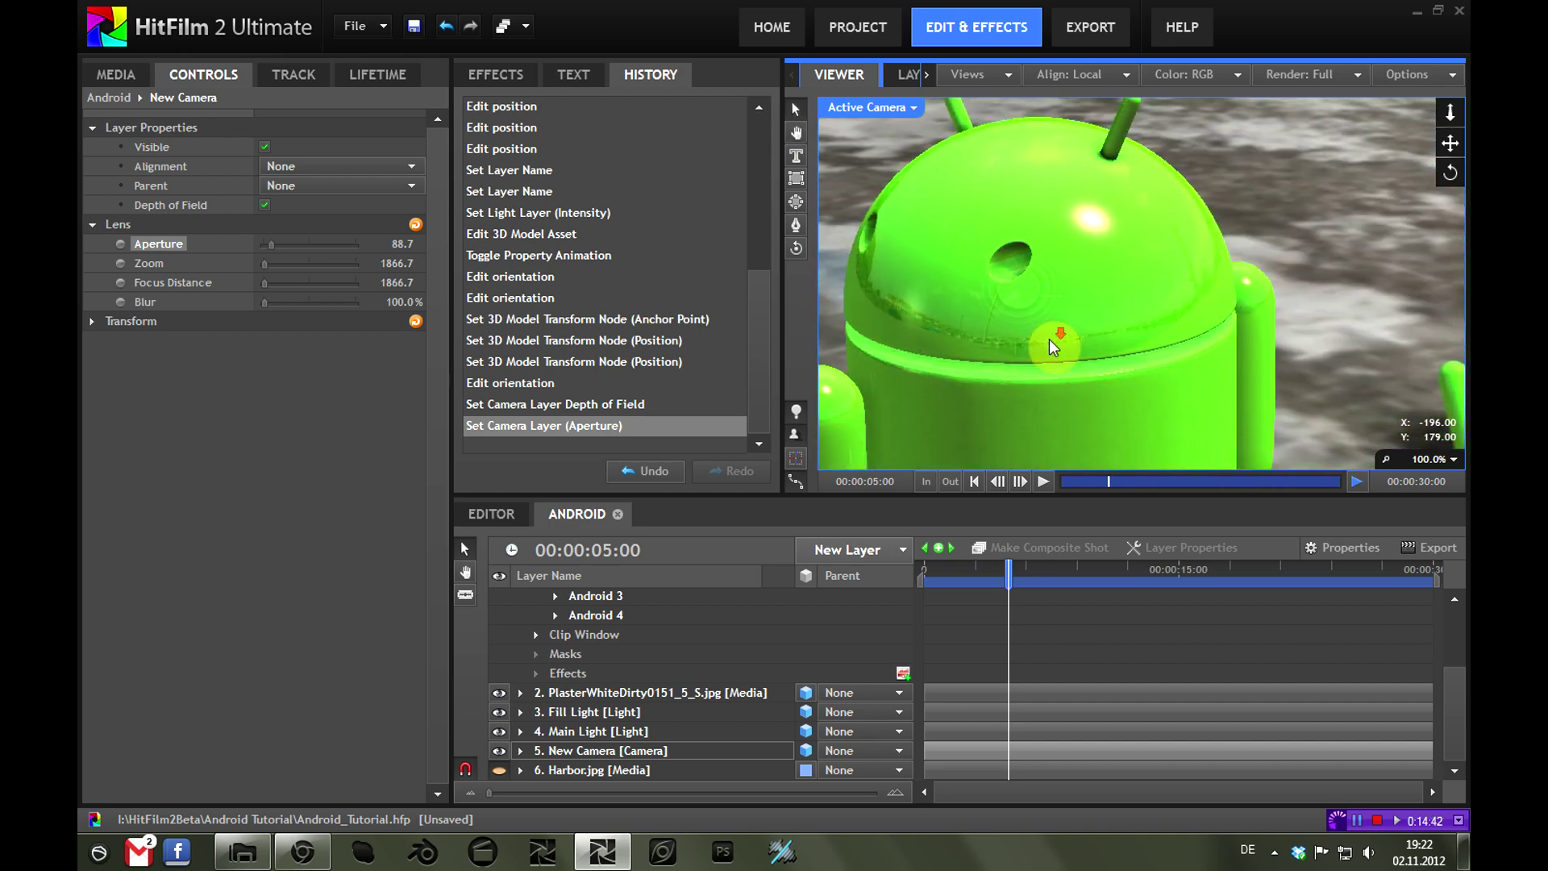
scroll(1048, 346, down, 2)
click(1431, 459)
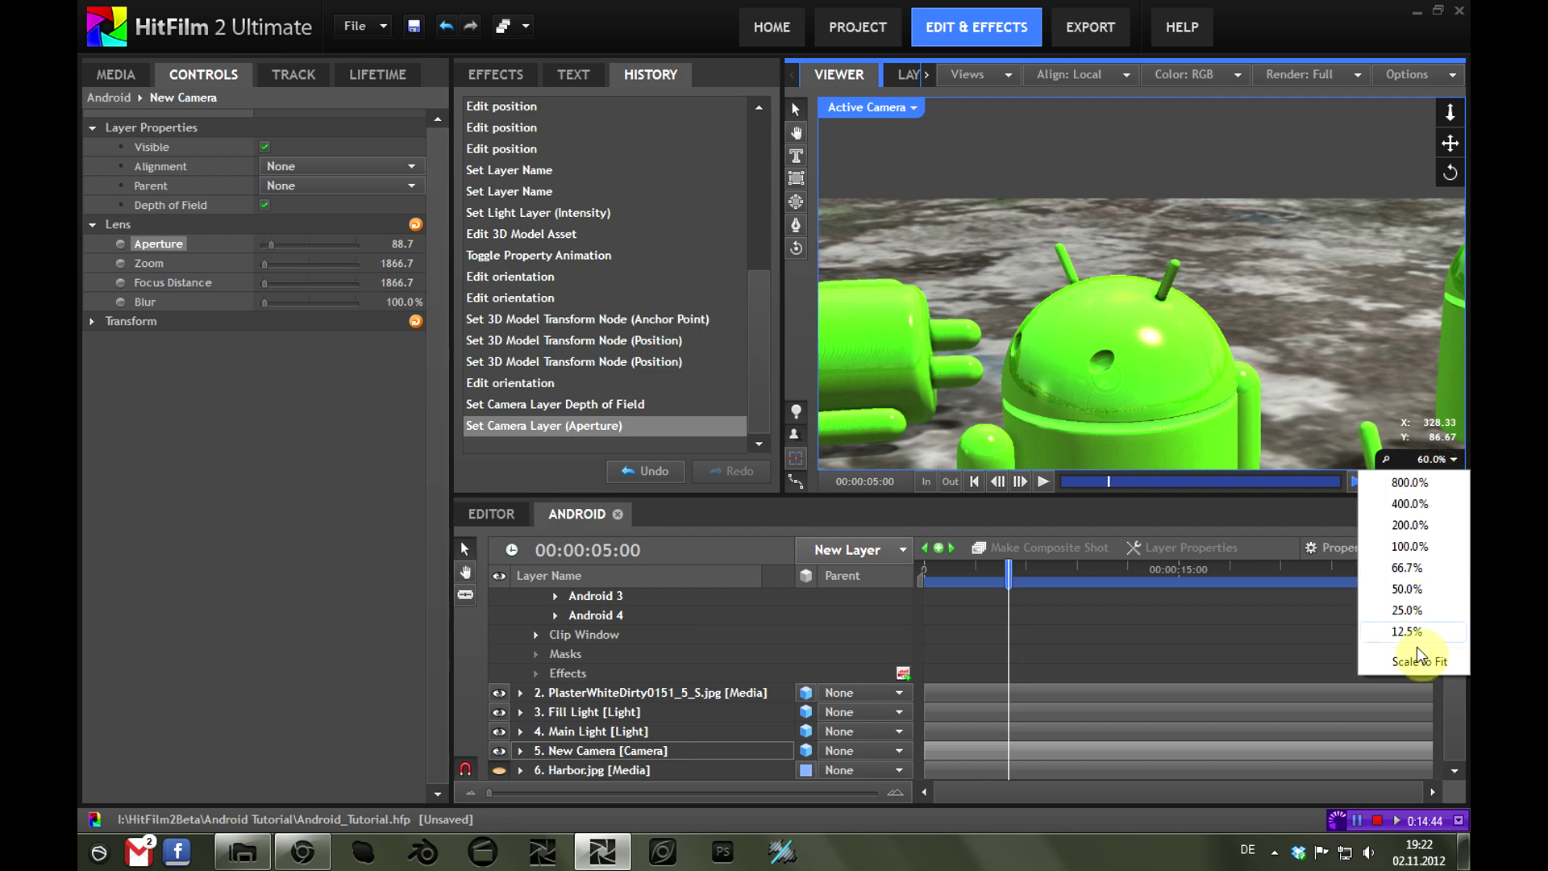
click(1423, 682)
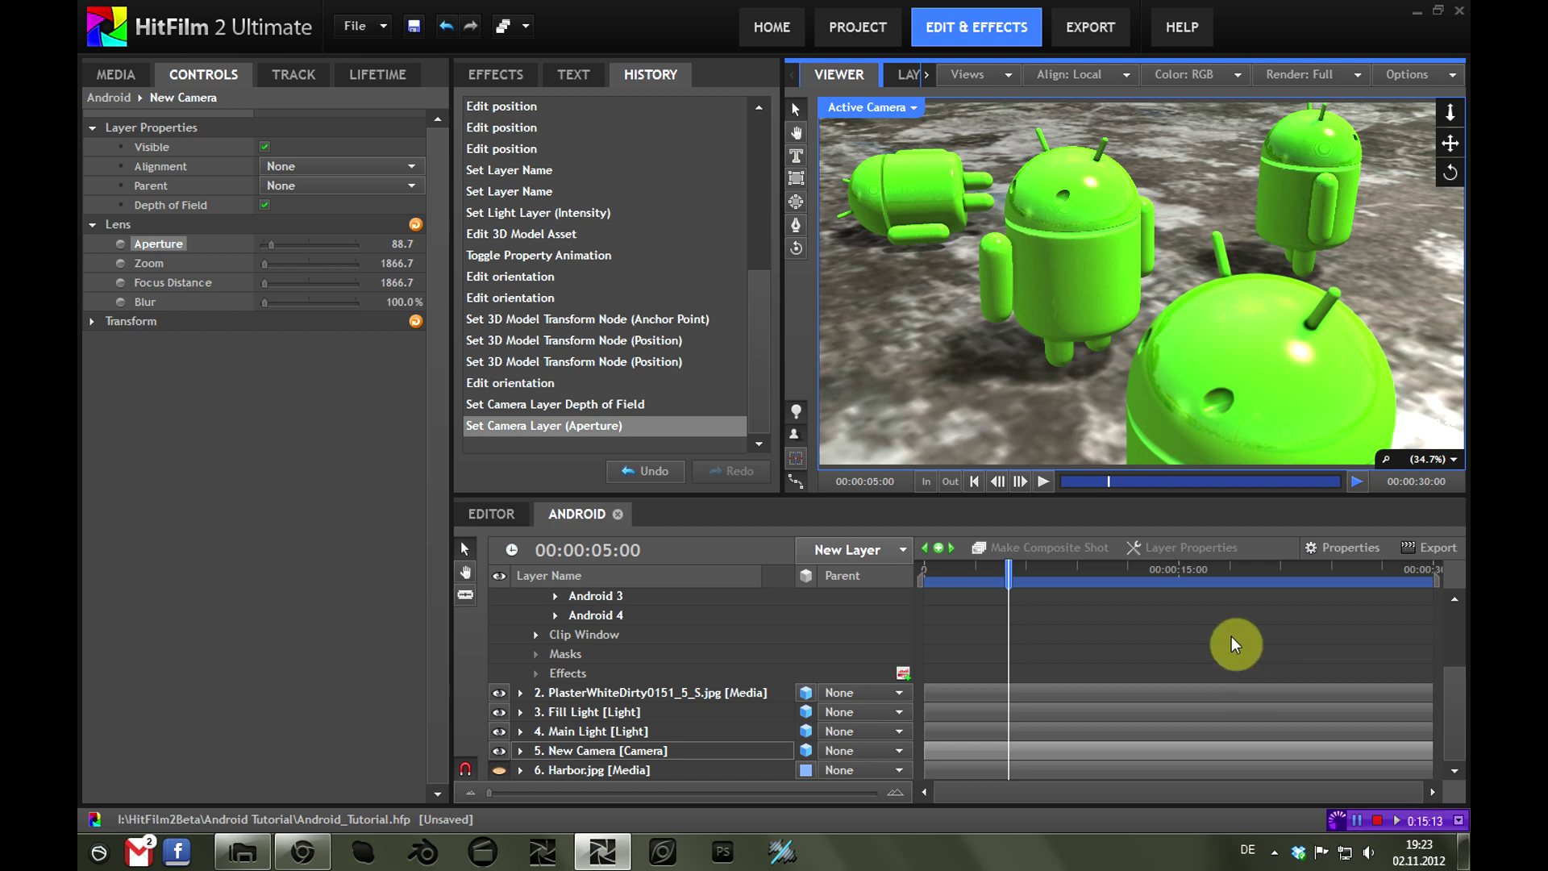
Switch to Chrome and look through the Vimeo page for "mocha HitFilm - An Introduction"
click(302, 852)
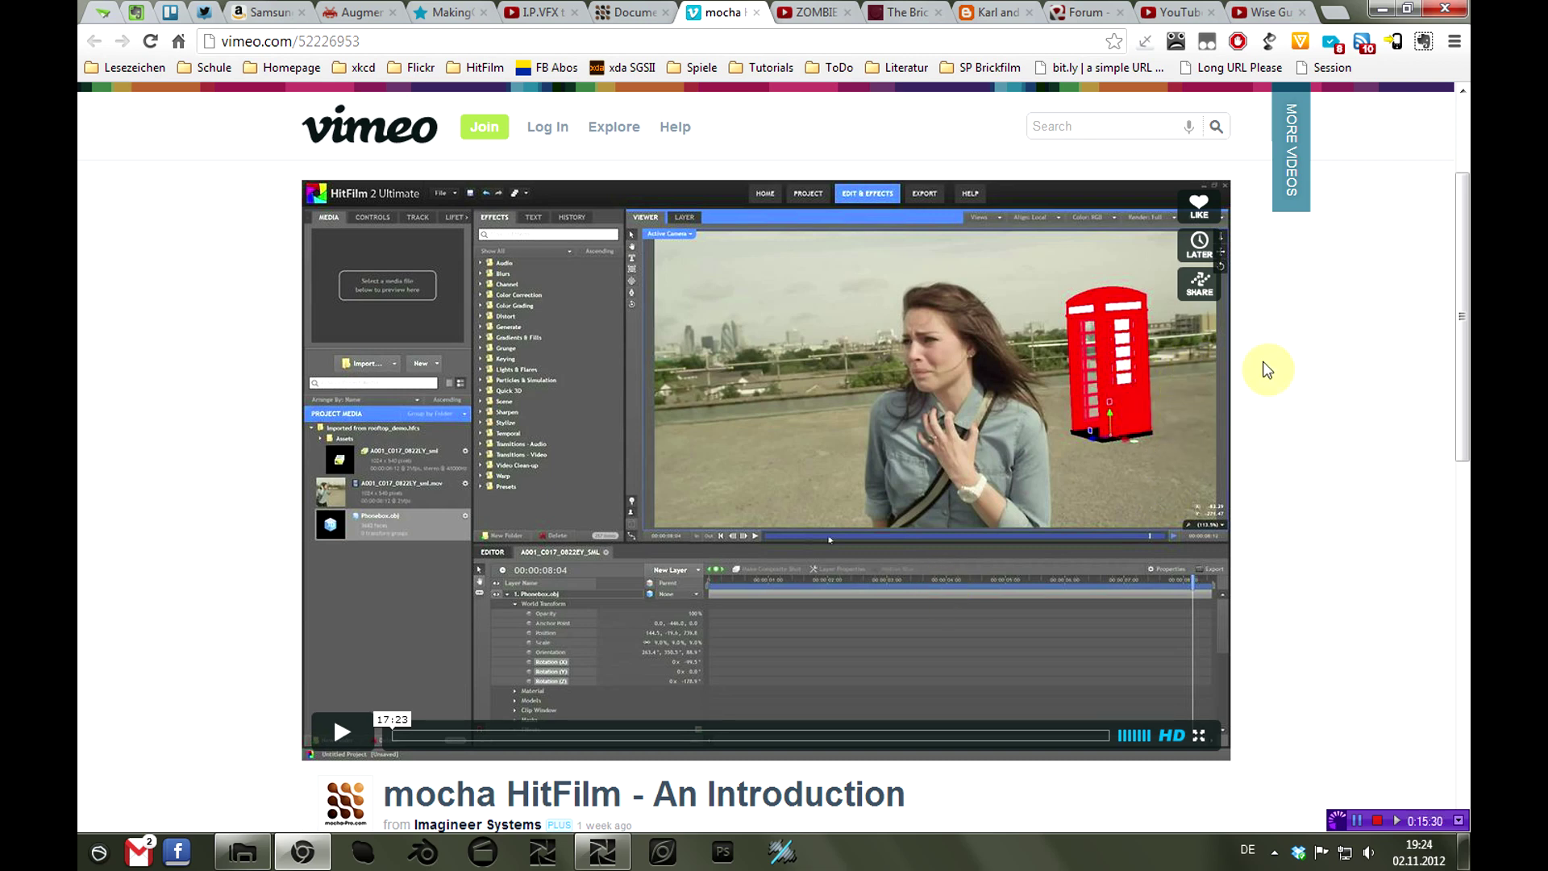
scroll(1303, 411, down, 4)
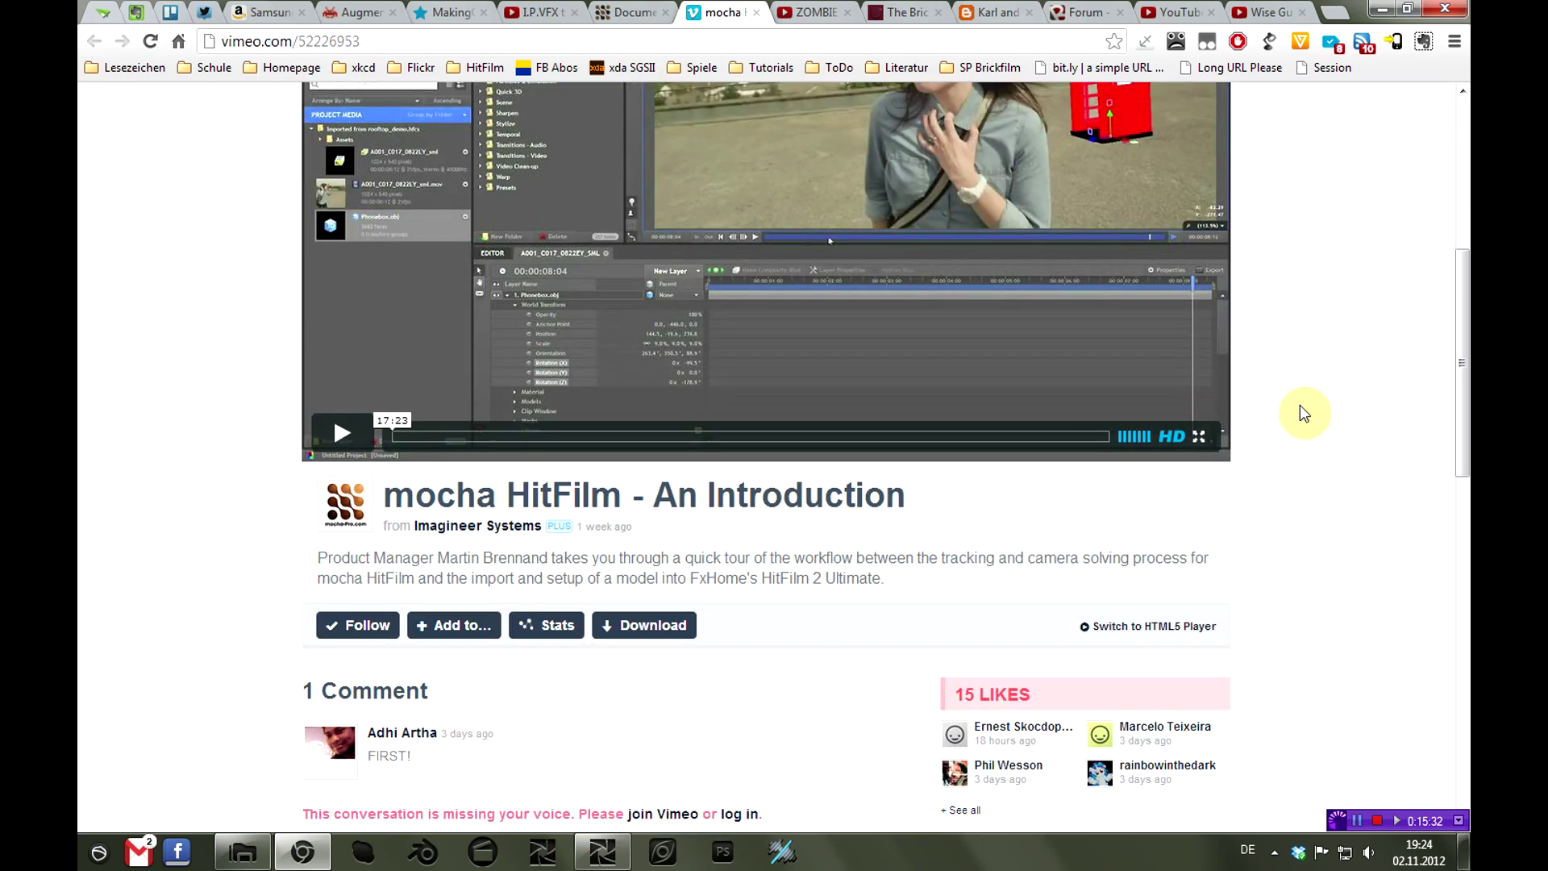
scroll(1304, 413, down, 2)
scroll(1304, 413, up, 5)
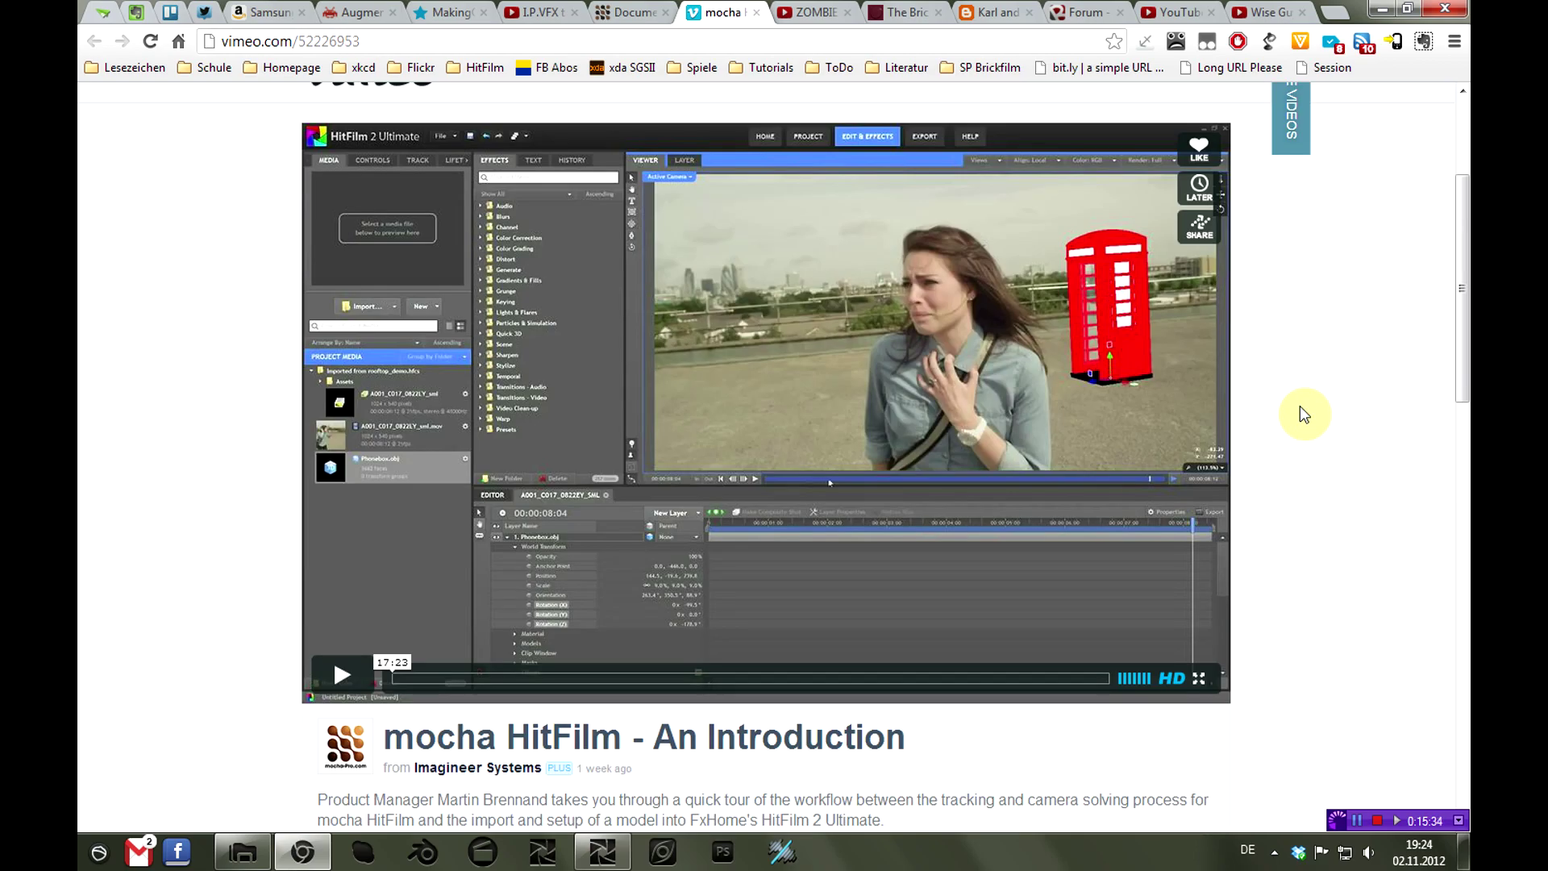